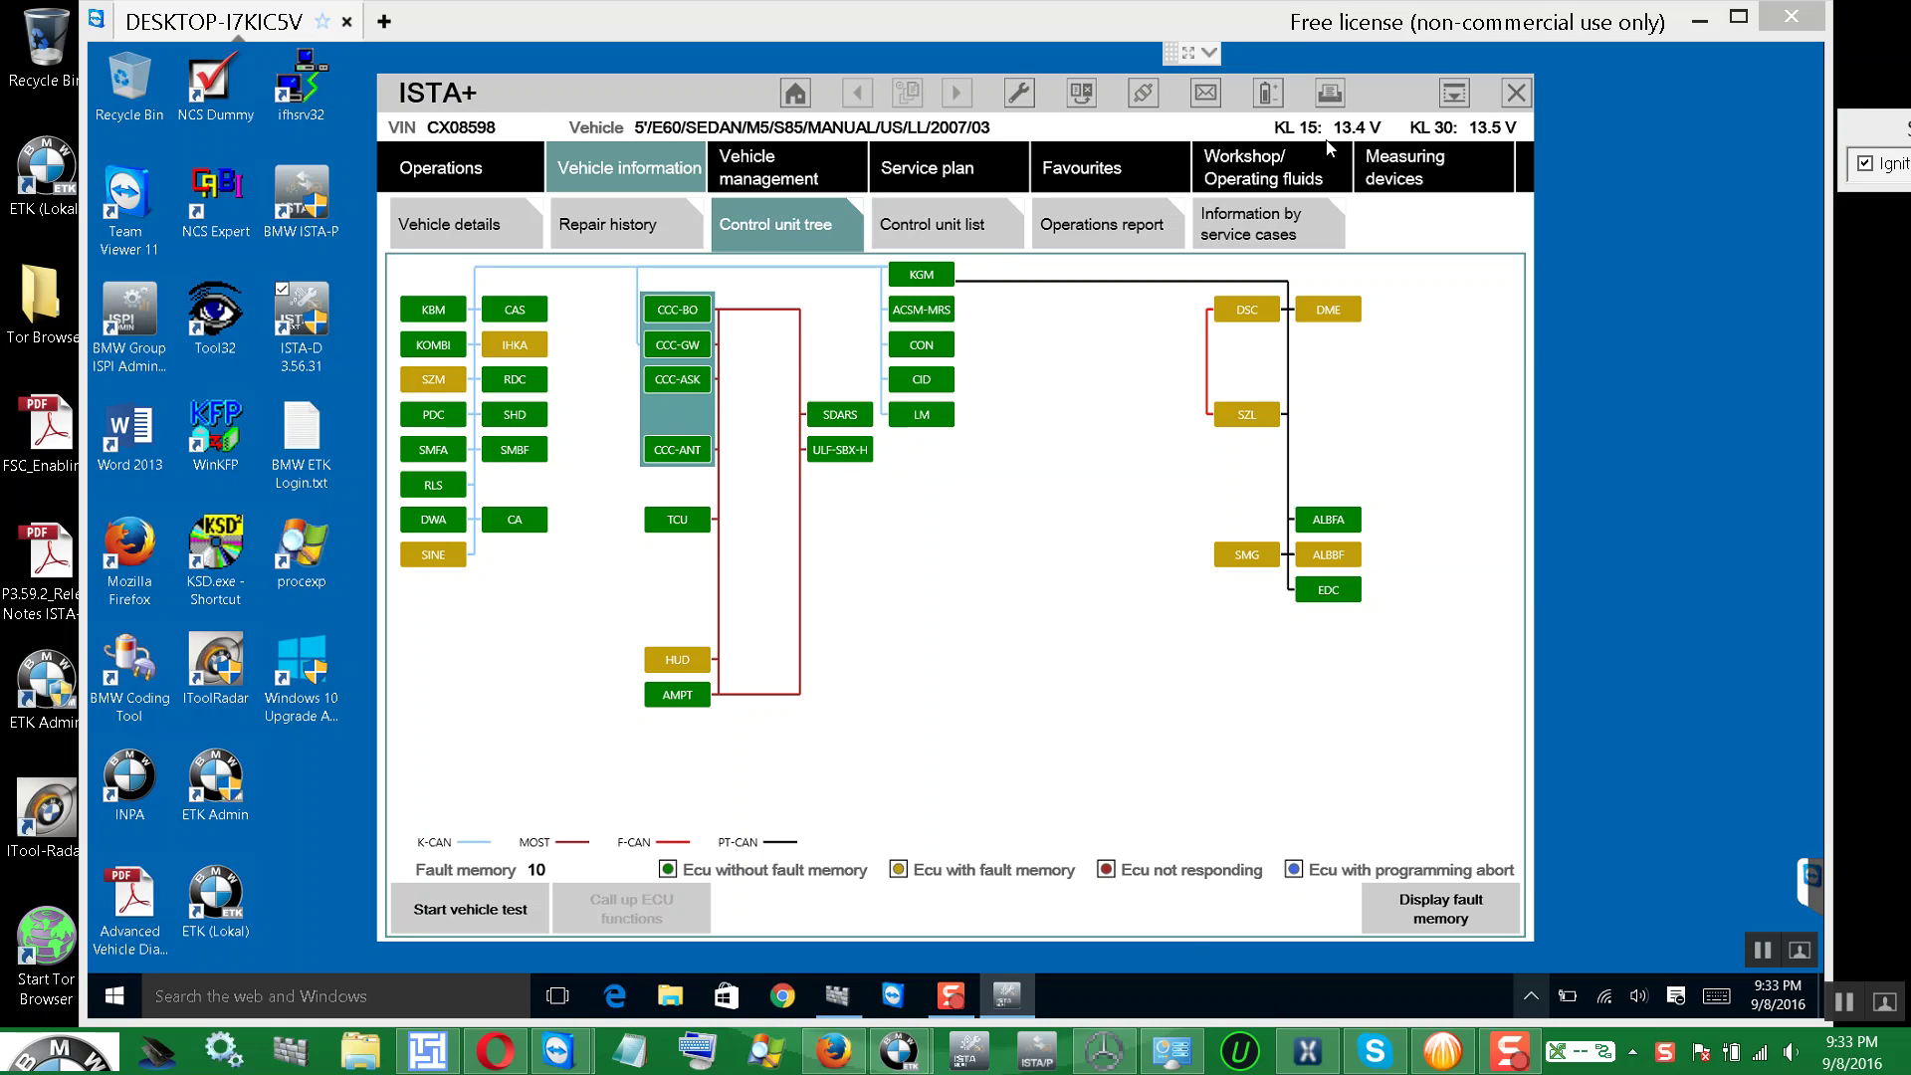
- Print the ECU tree from the control unit tree view
click(1329, 93)
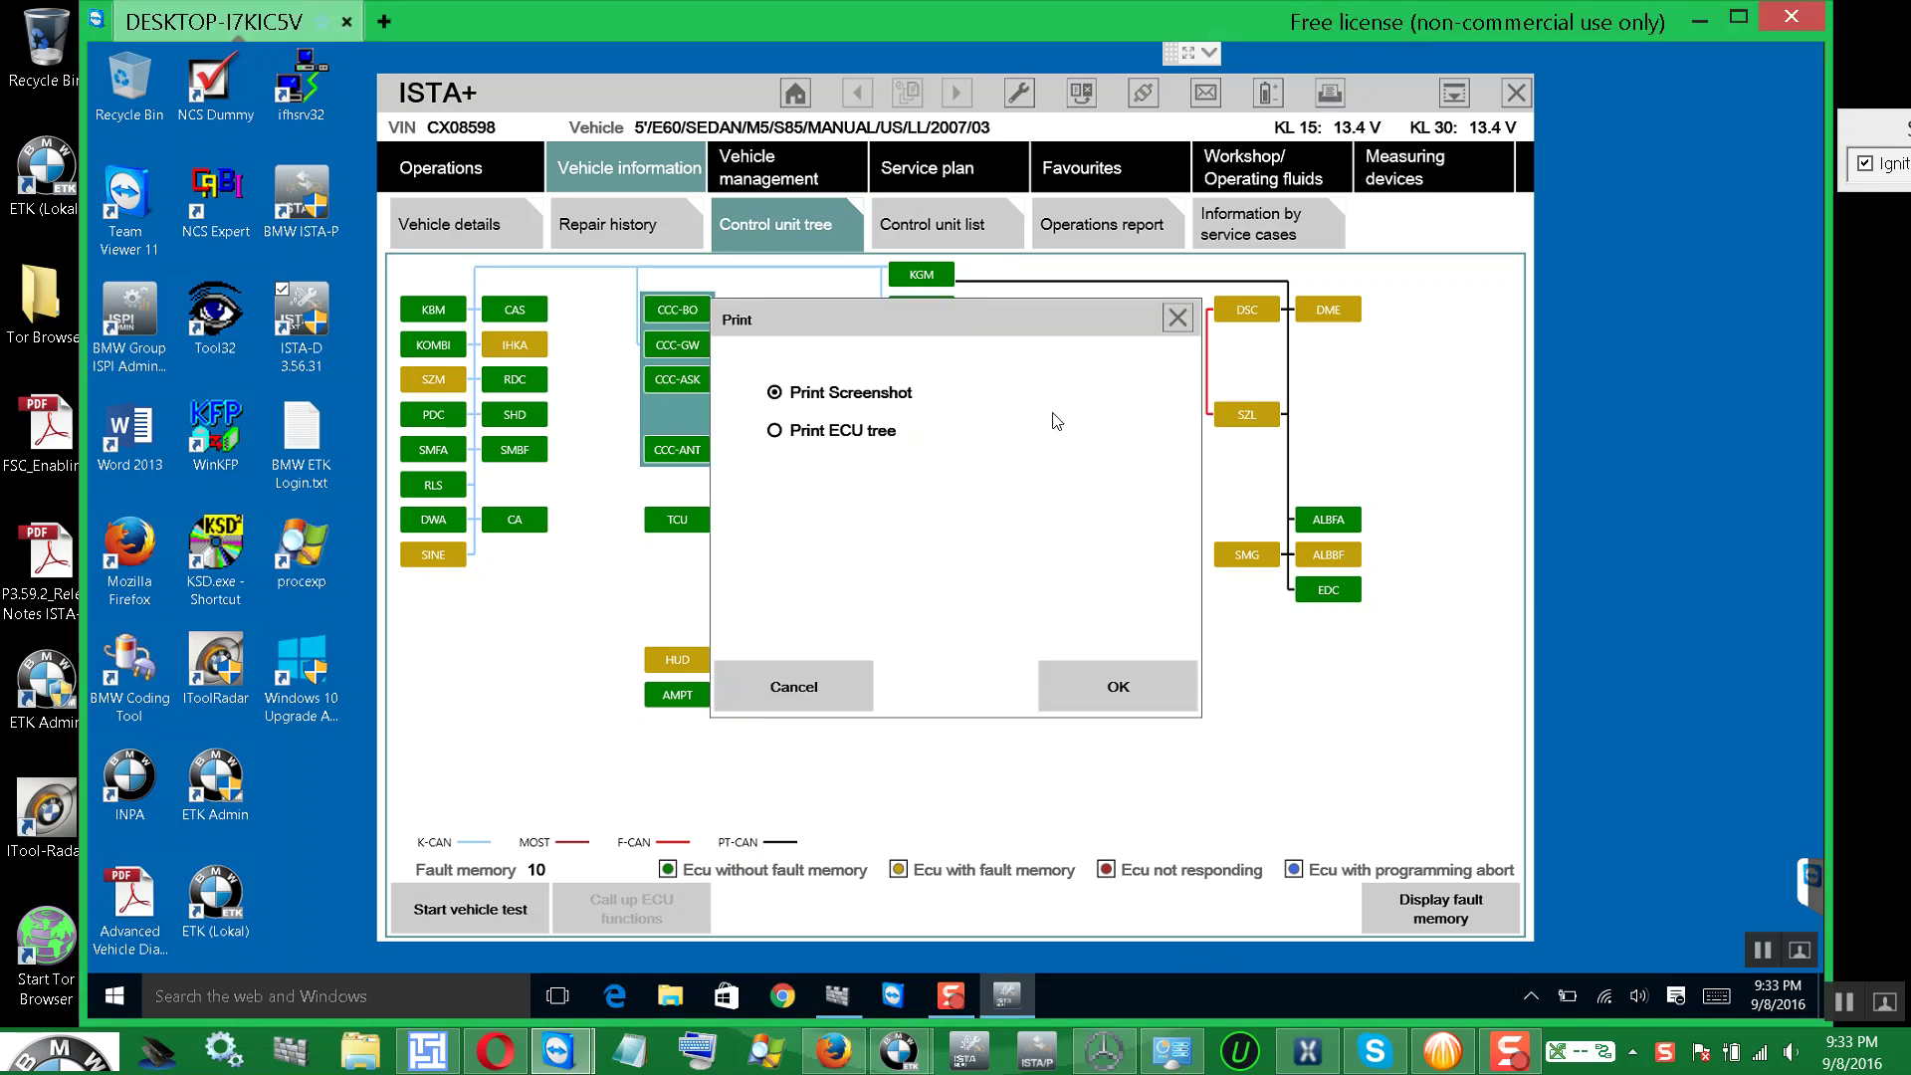
click(852, 432)
click(1098, 689)
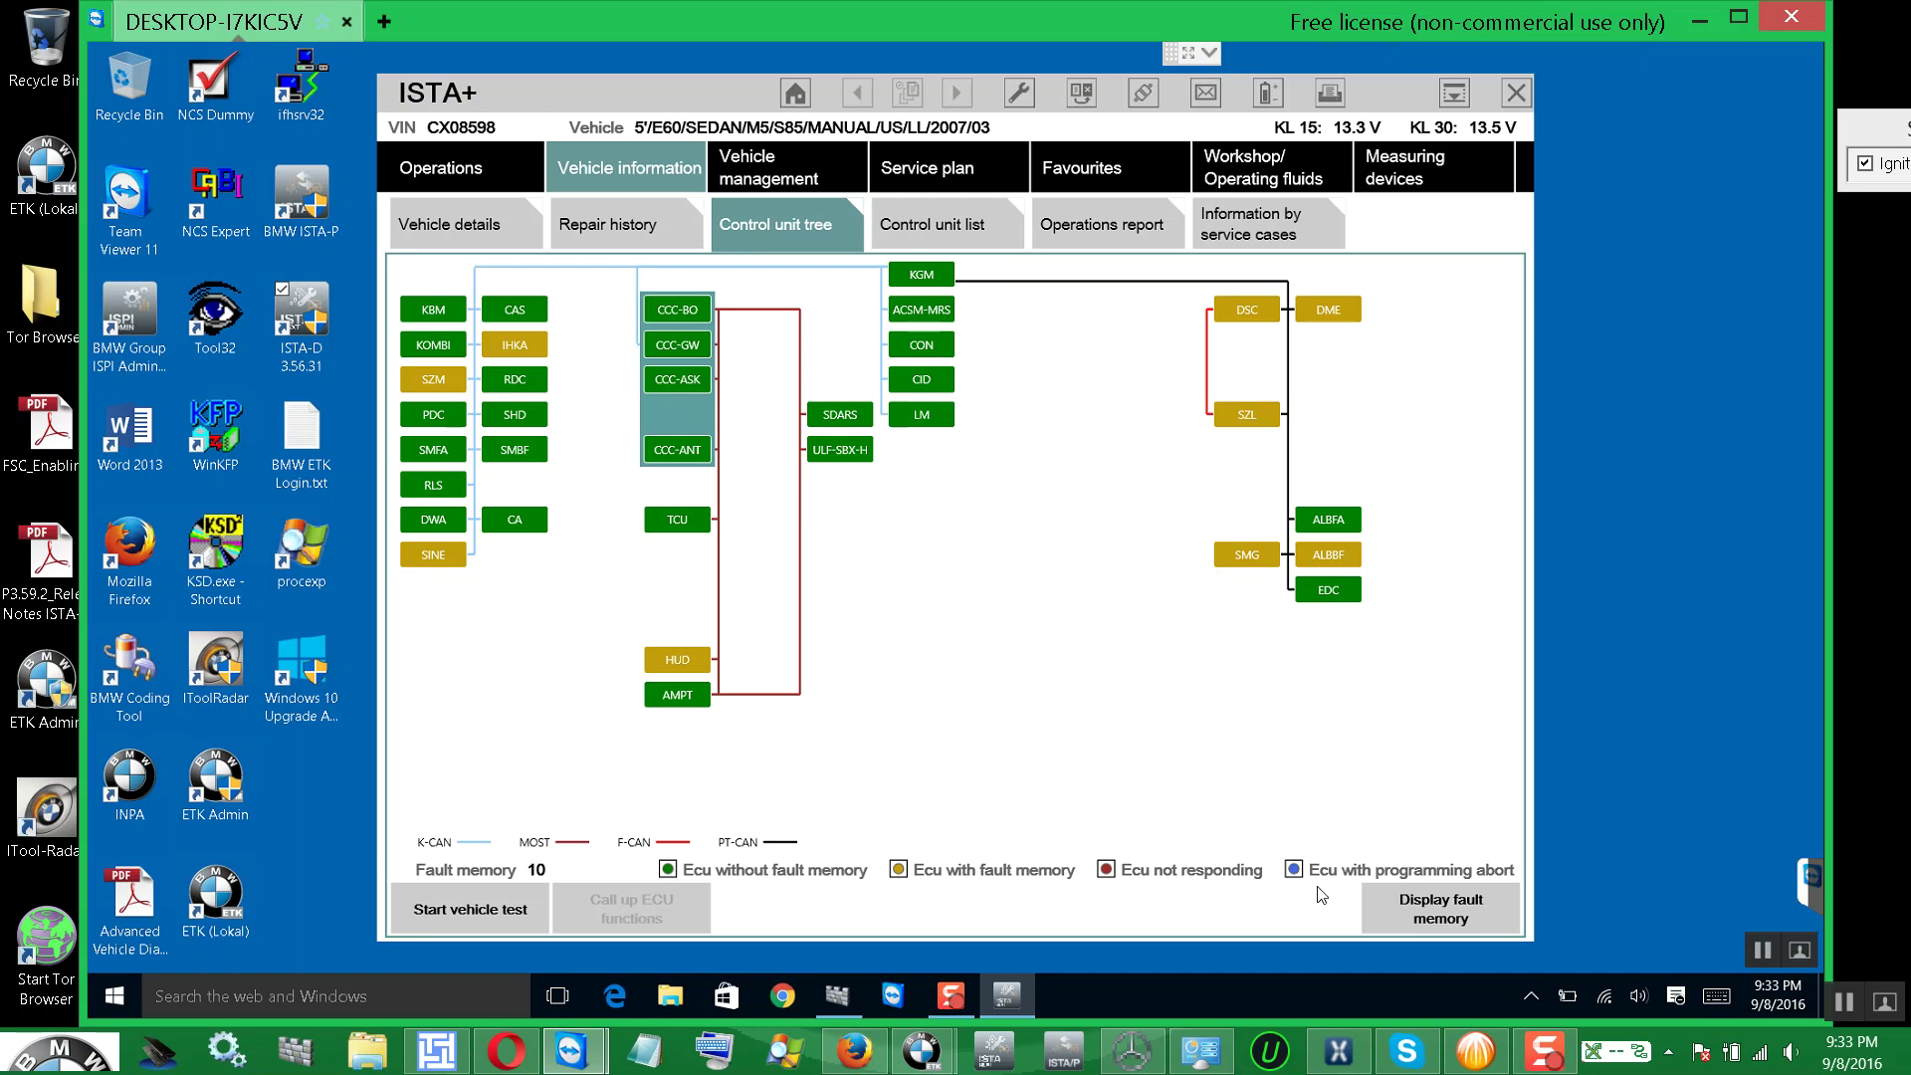
- Display the vehicle's fault memory and print the fault memory list
click(1414, 910)
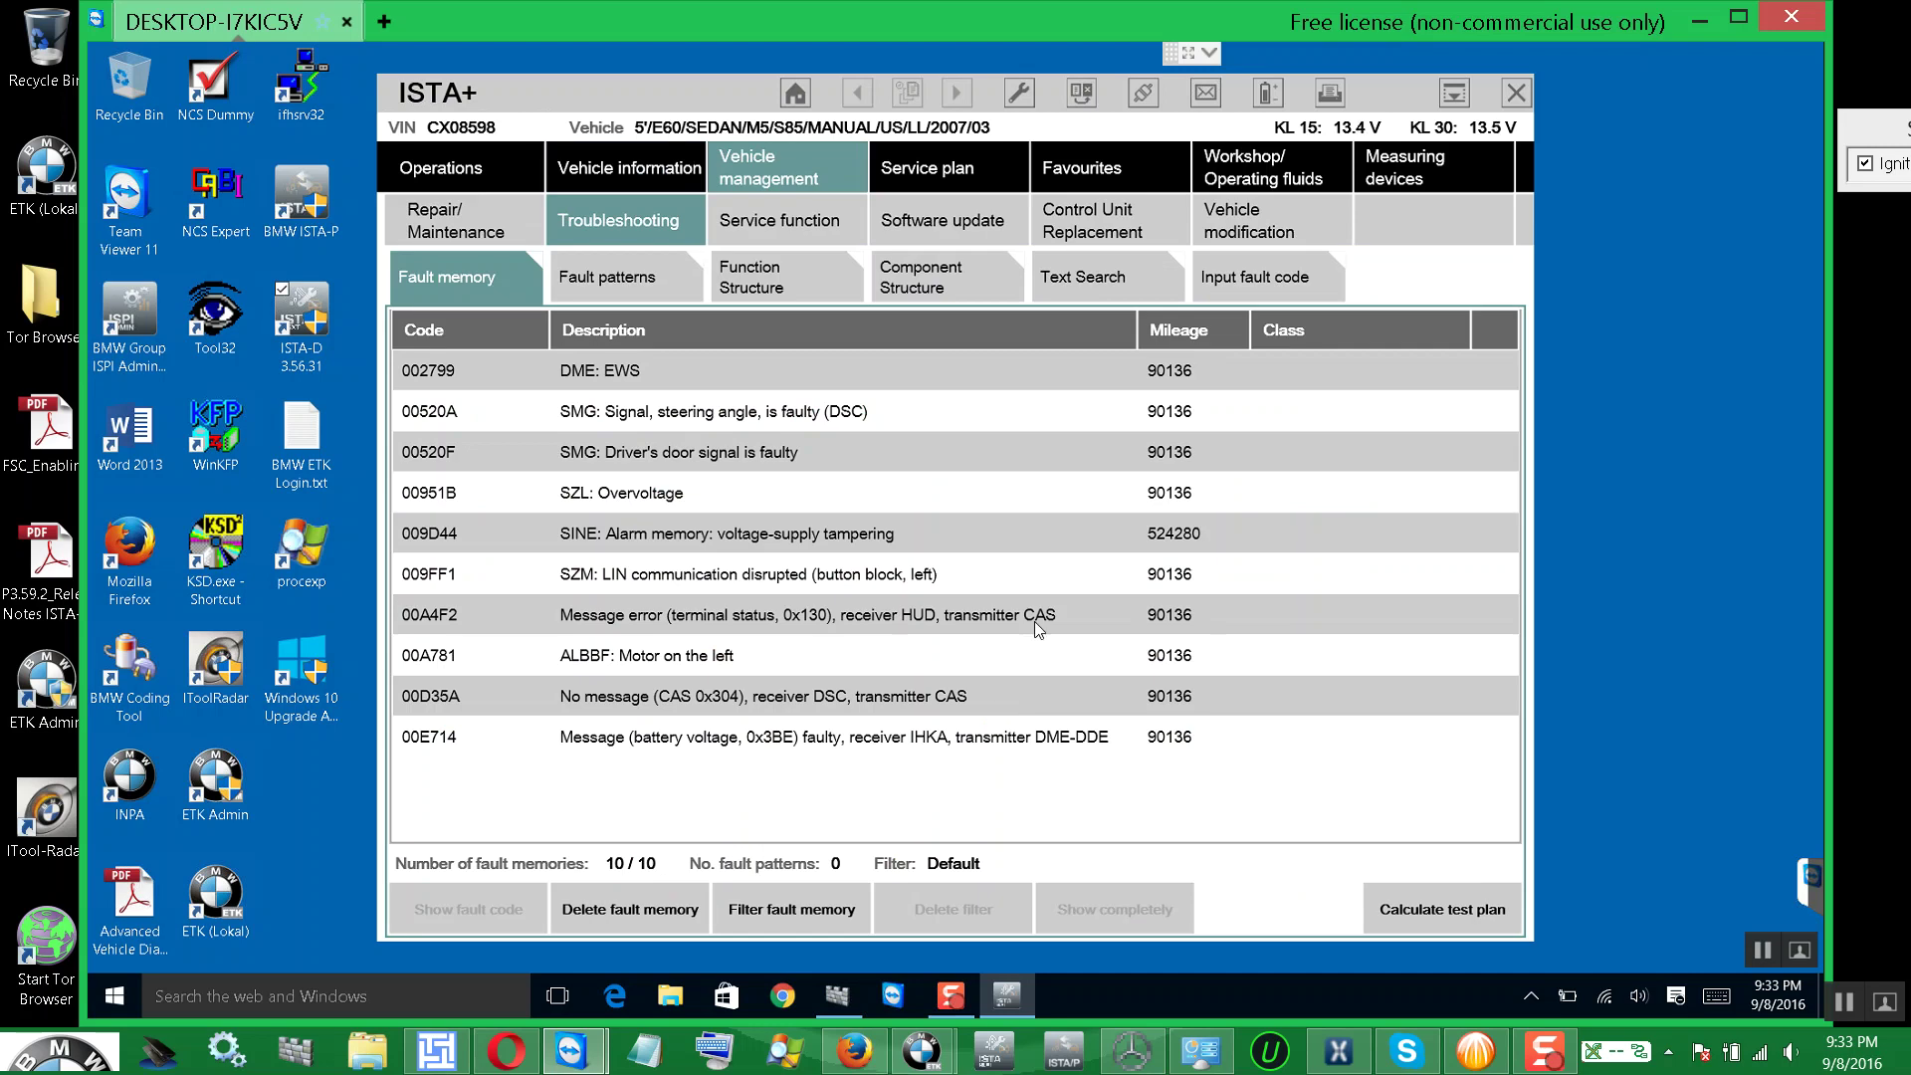
click(1330, 93)
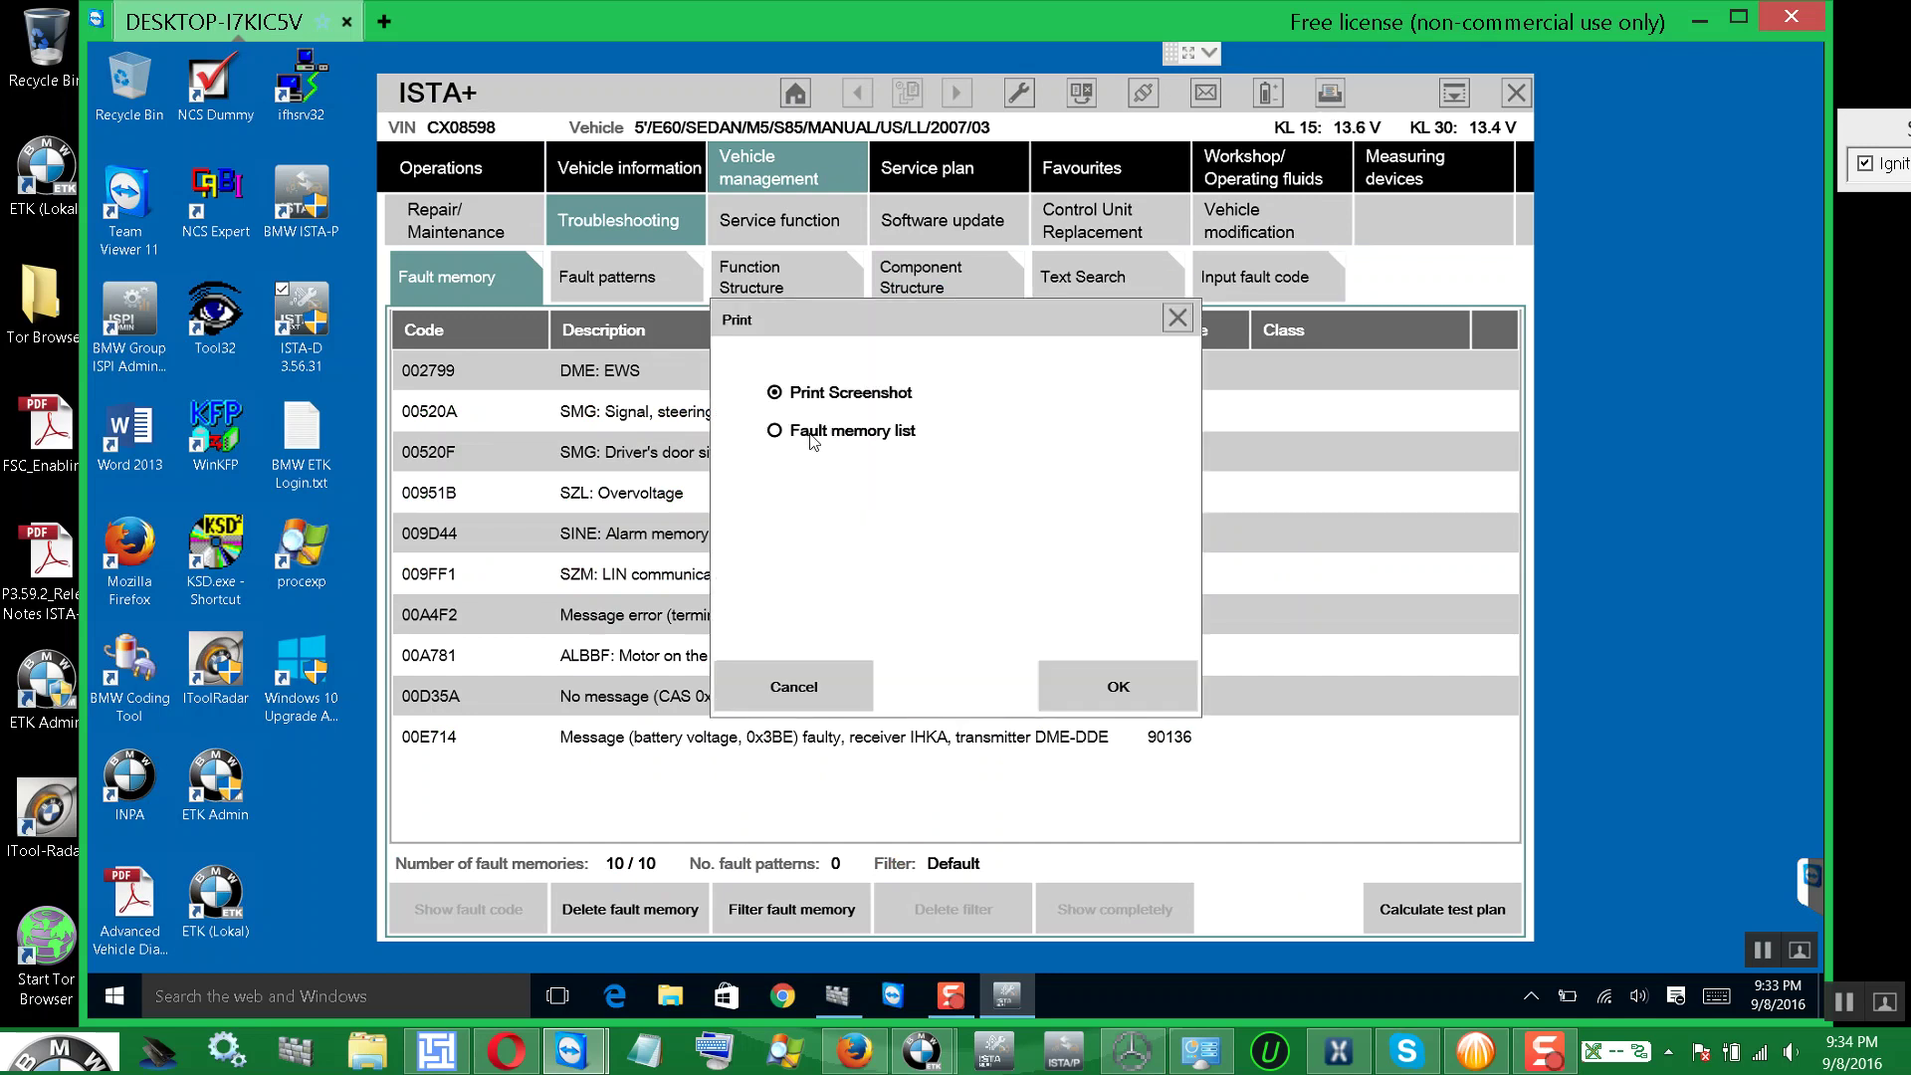
click(828, 434)
click(1119, 694)
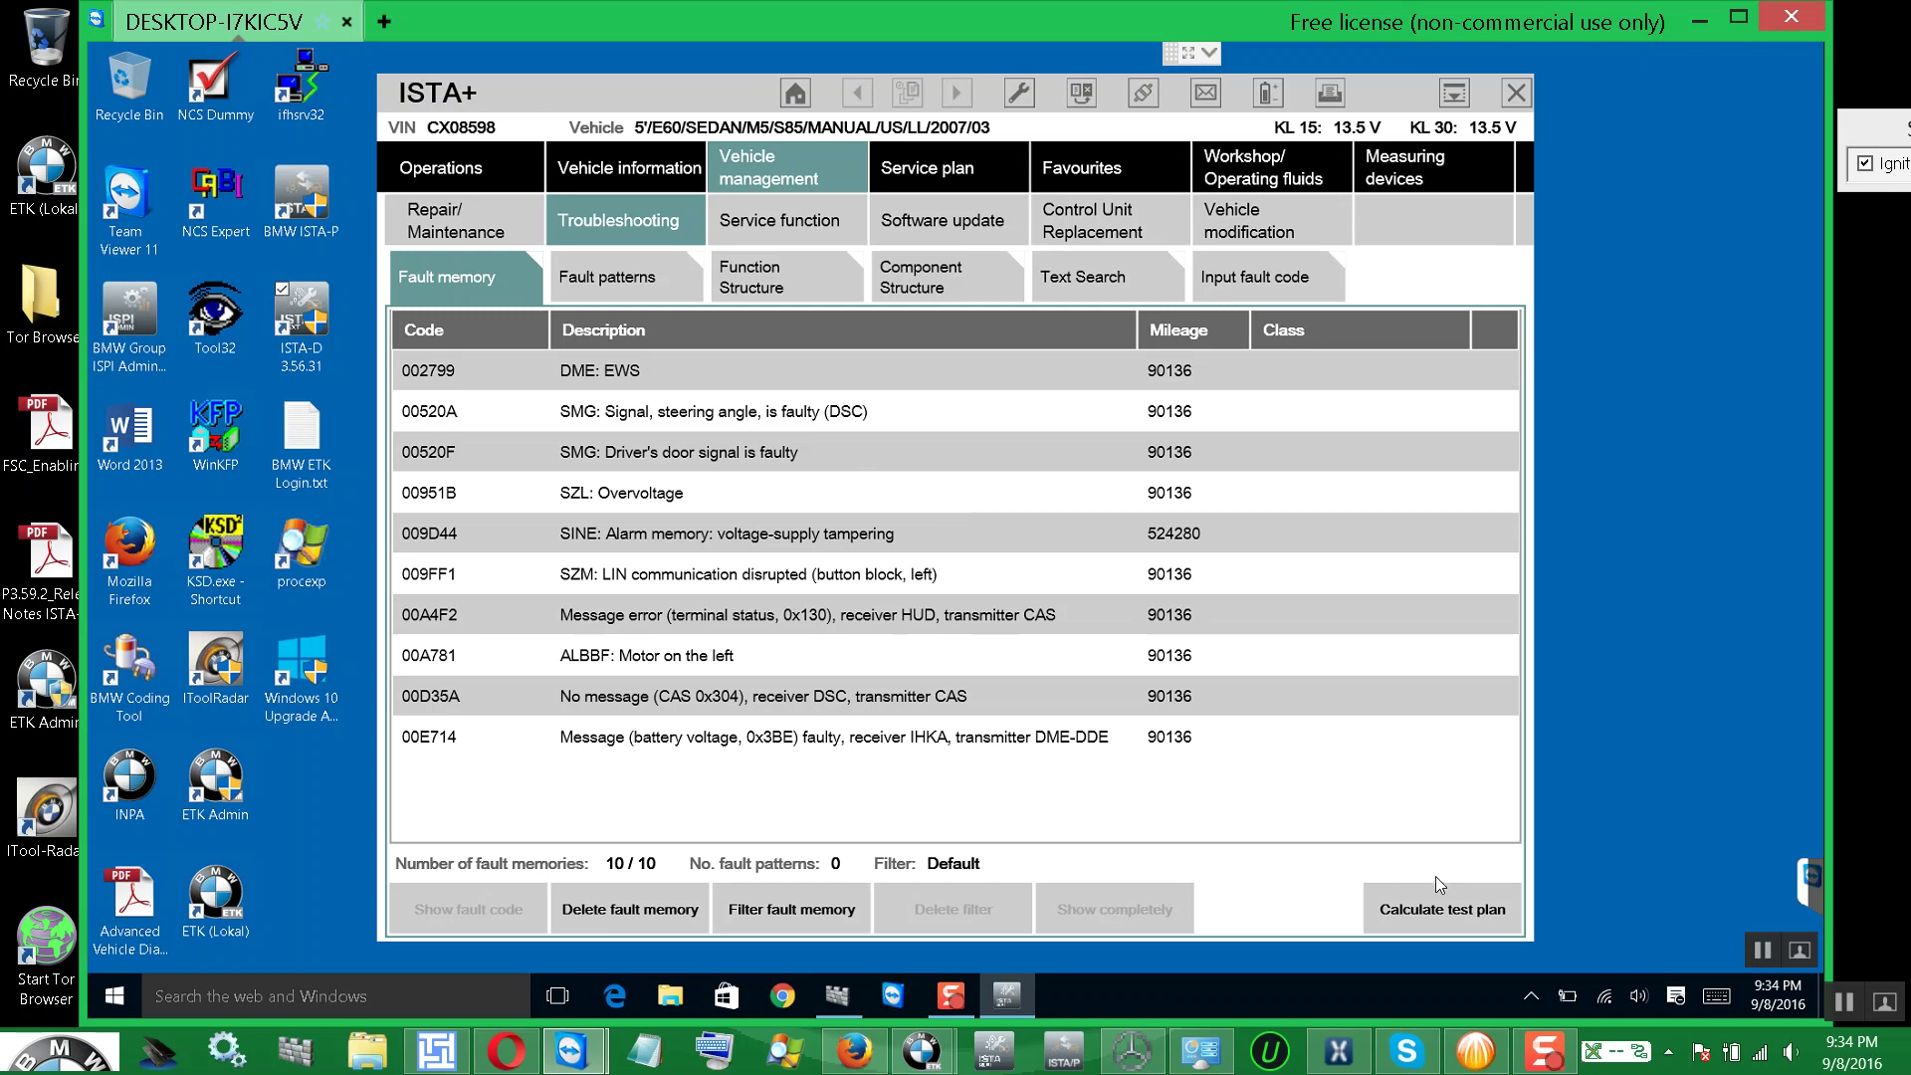
- Calculate the test plan, open its "Interface, engine control - EWS" procedure and answer Yes to the starter turning over
click(1425, 909)
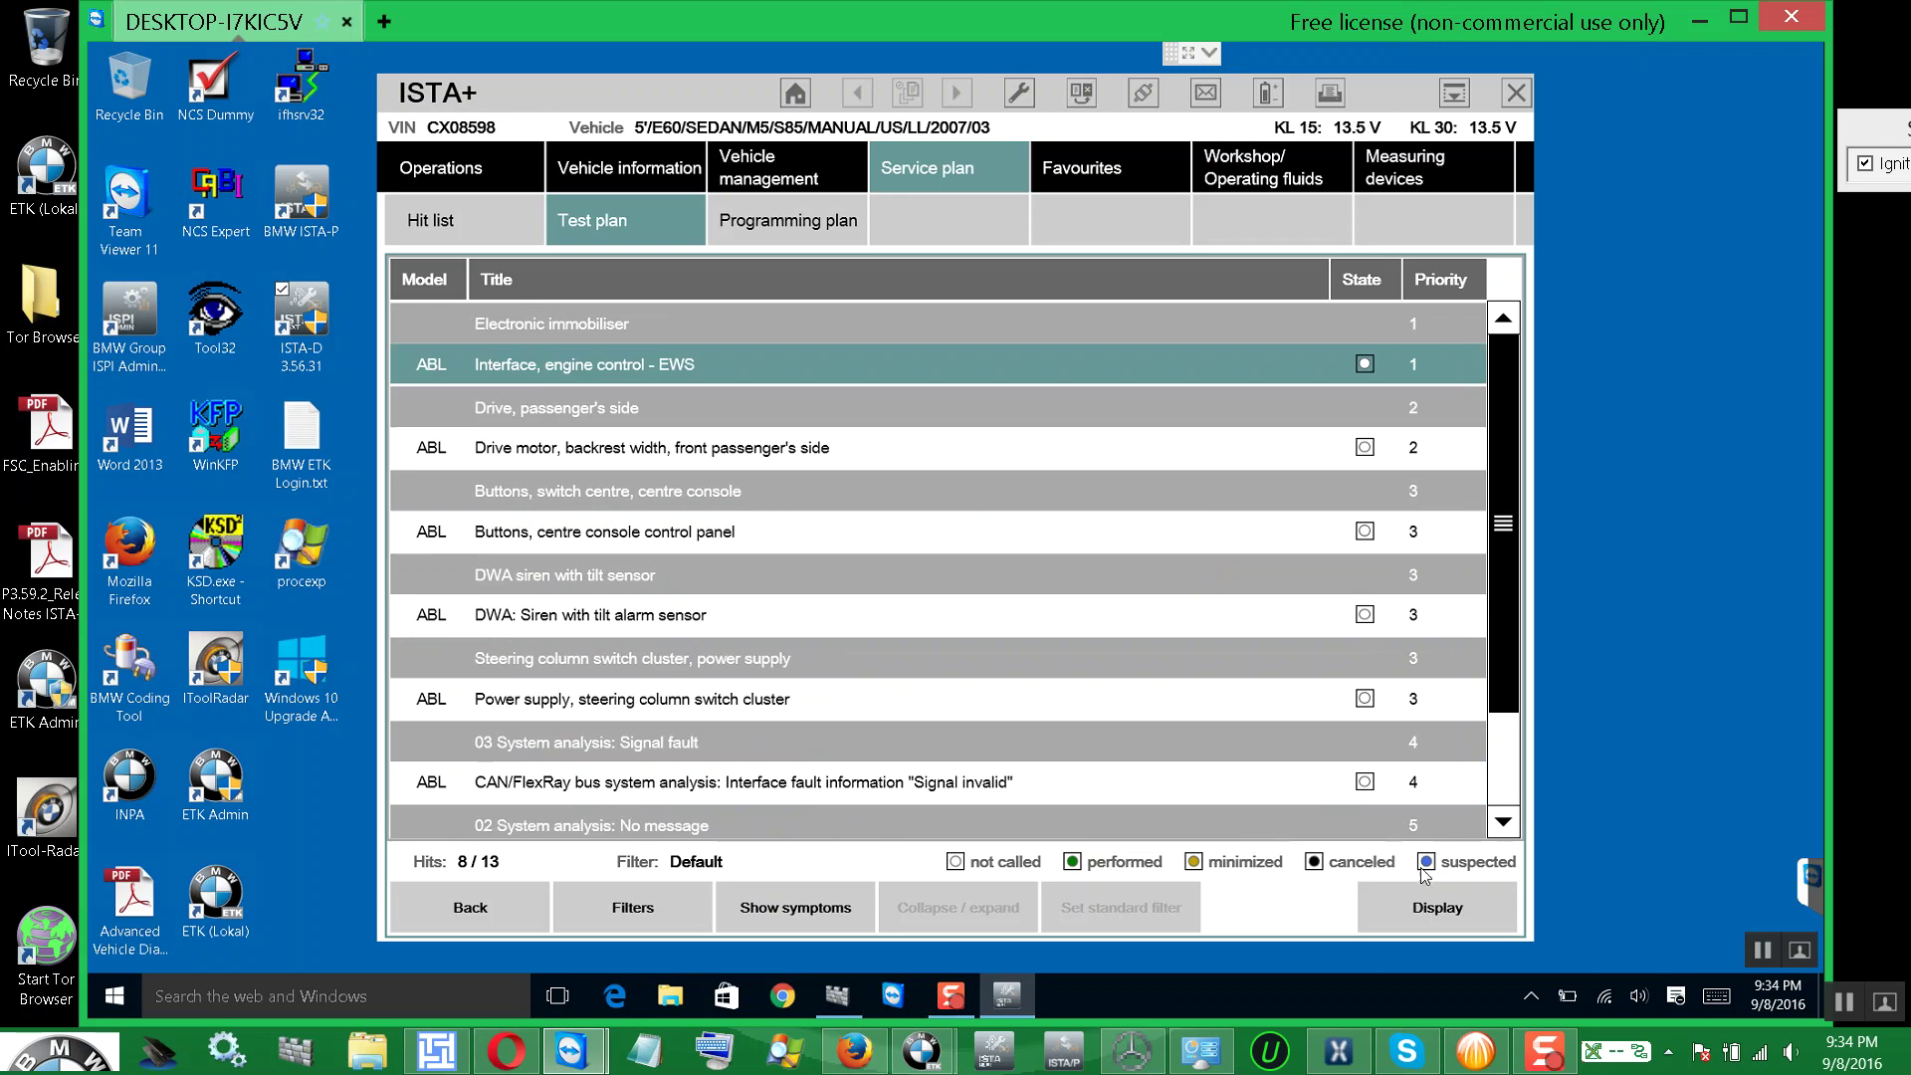
click(1420, 902)
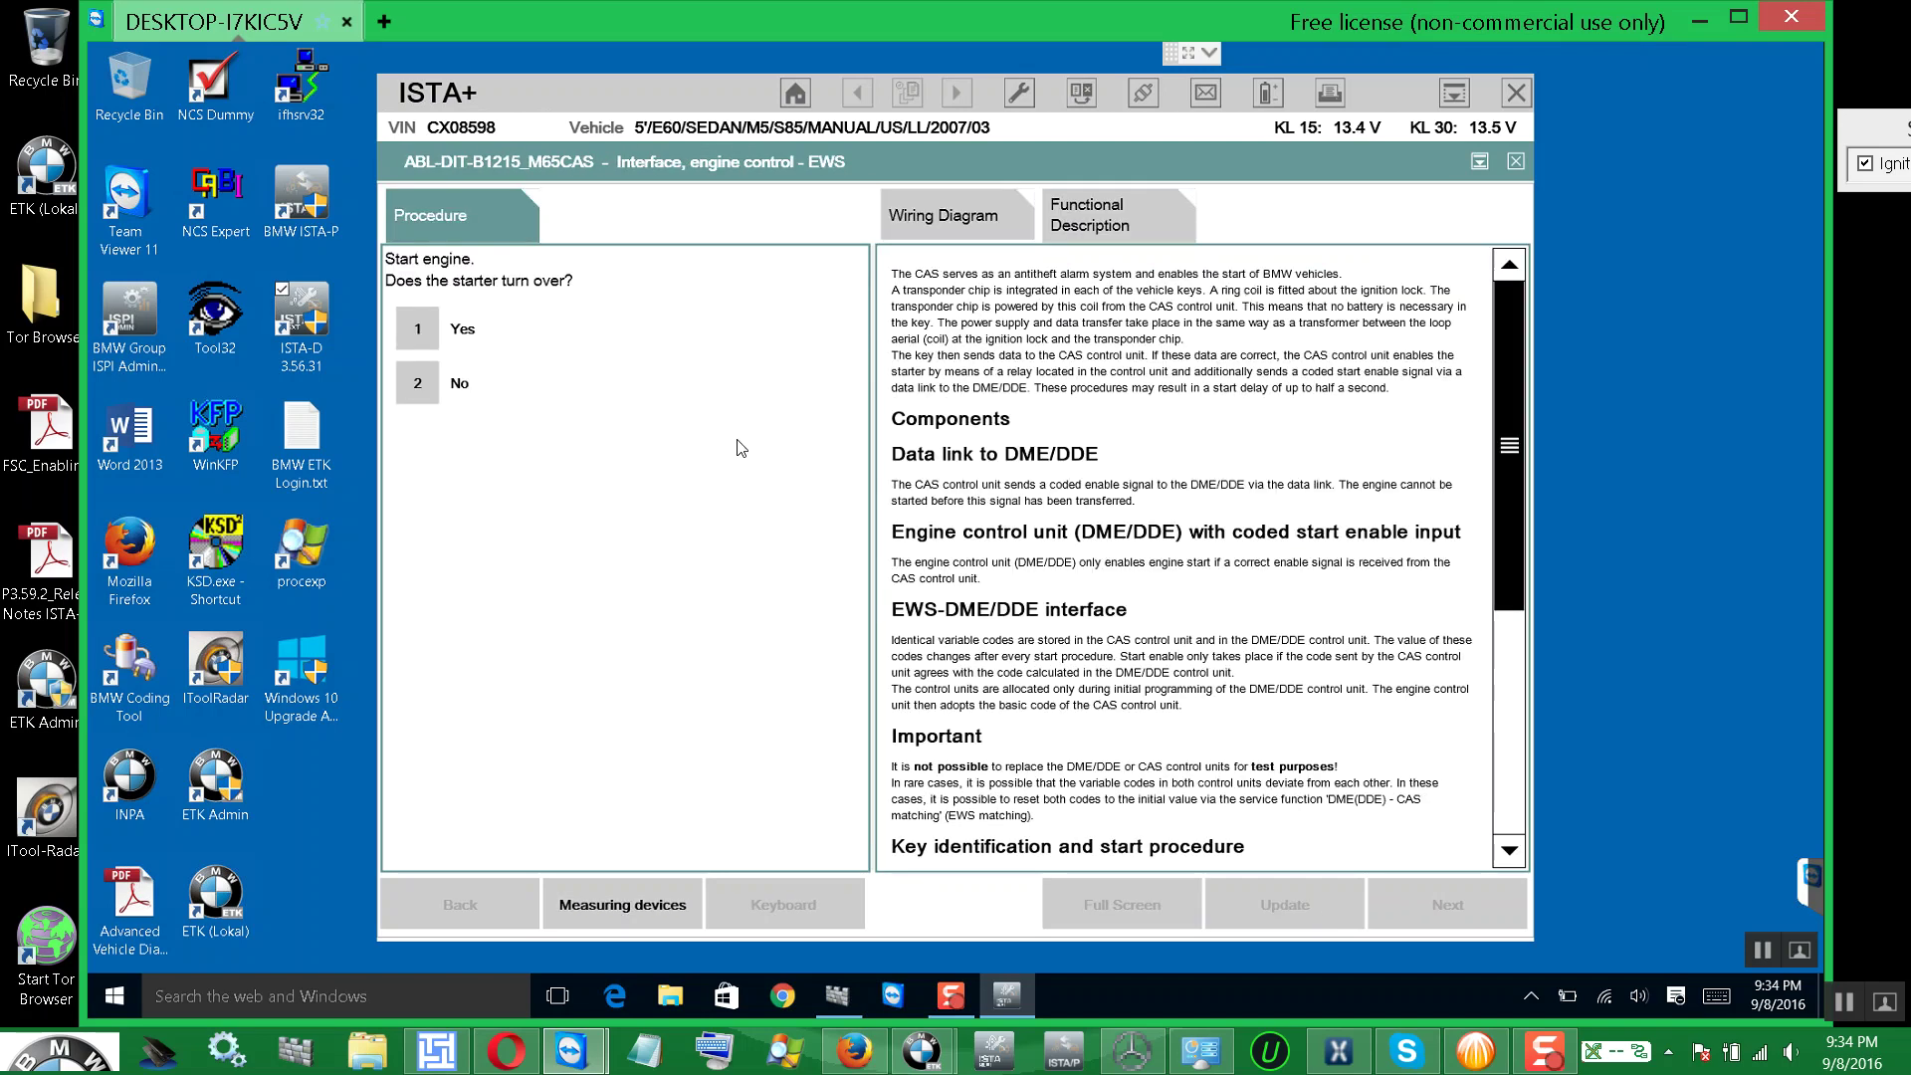
click(415, 329)
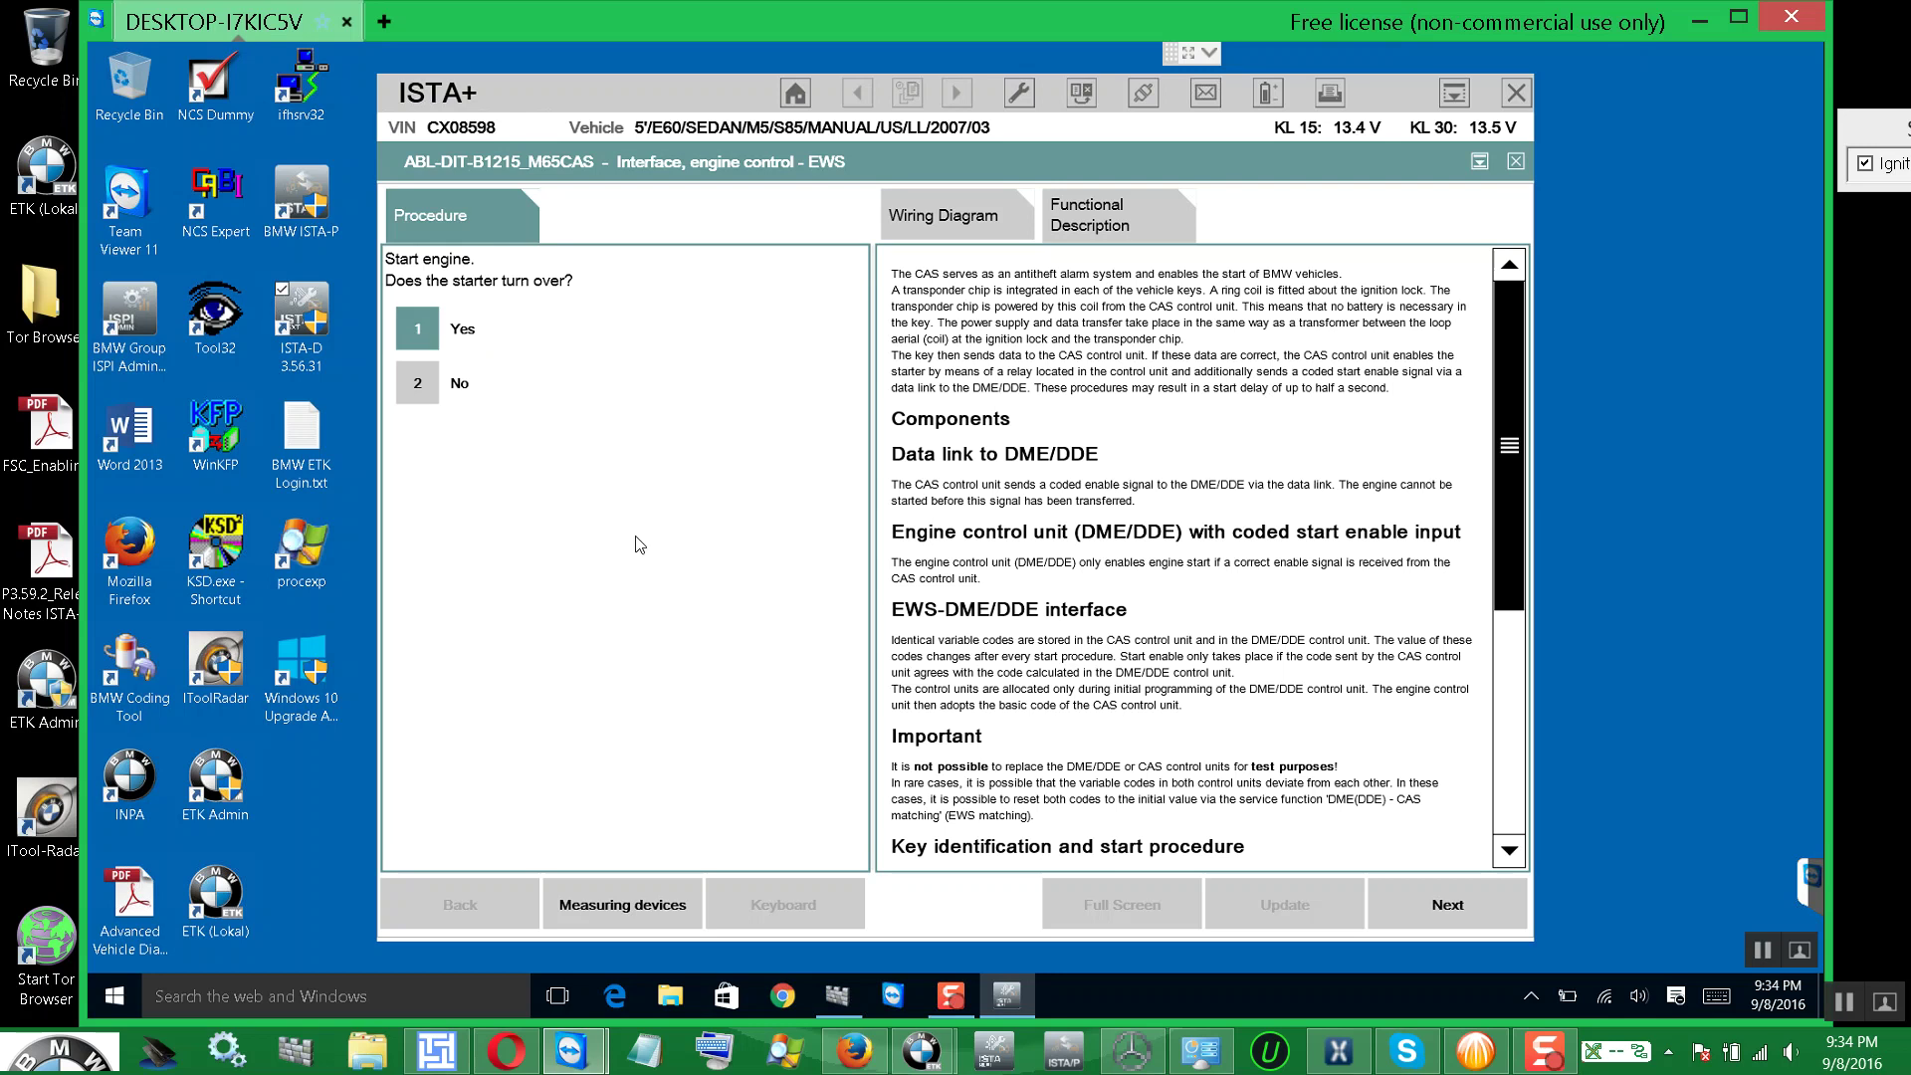
click(1448, 906)
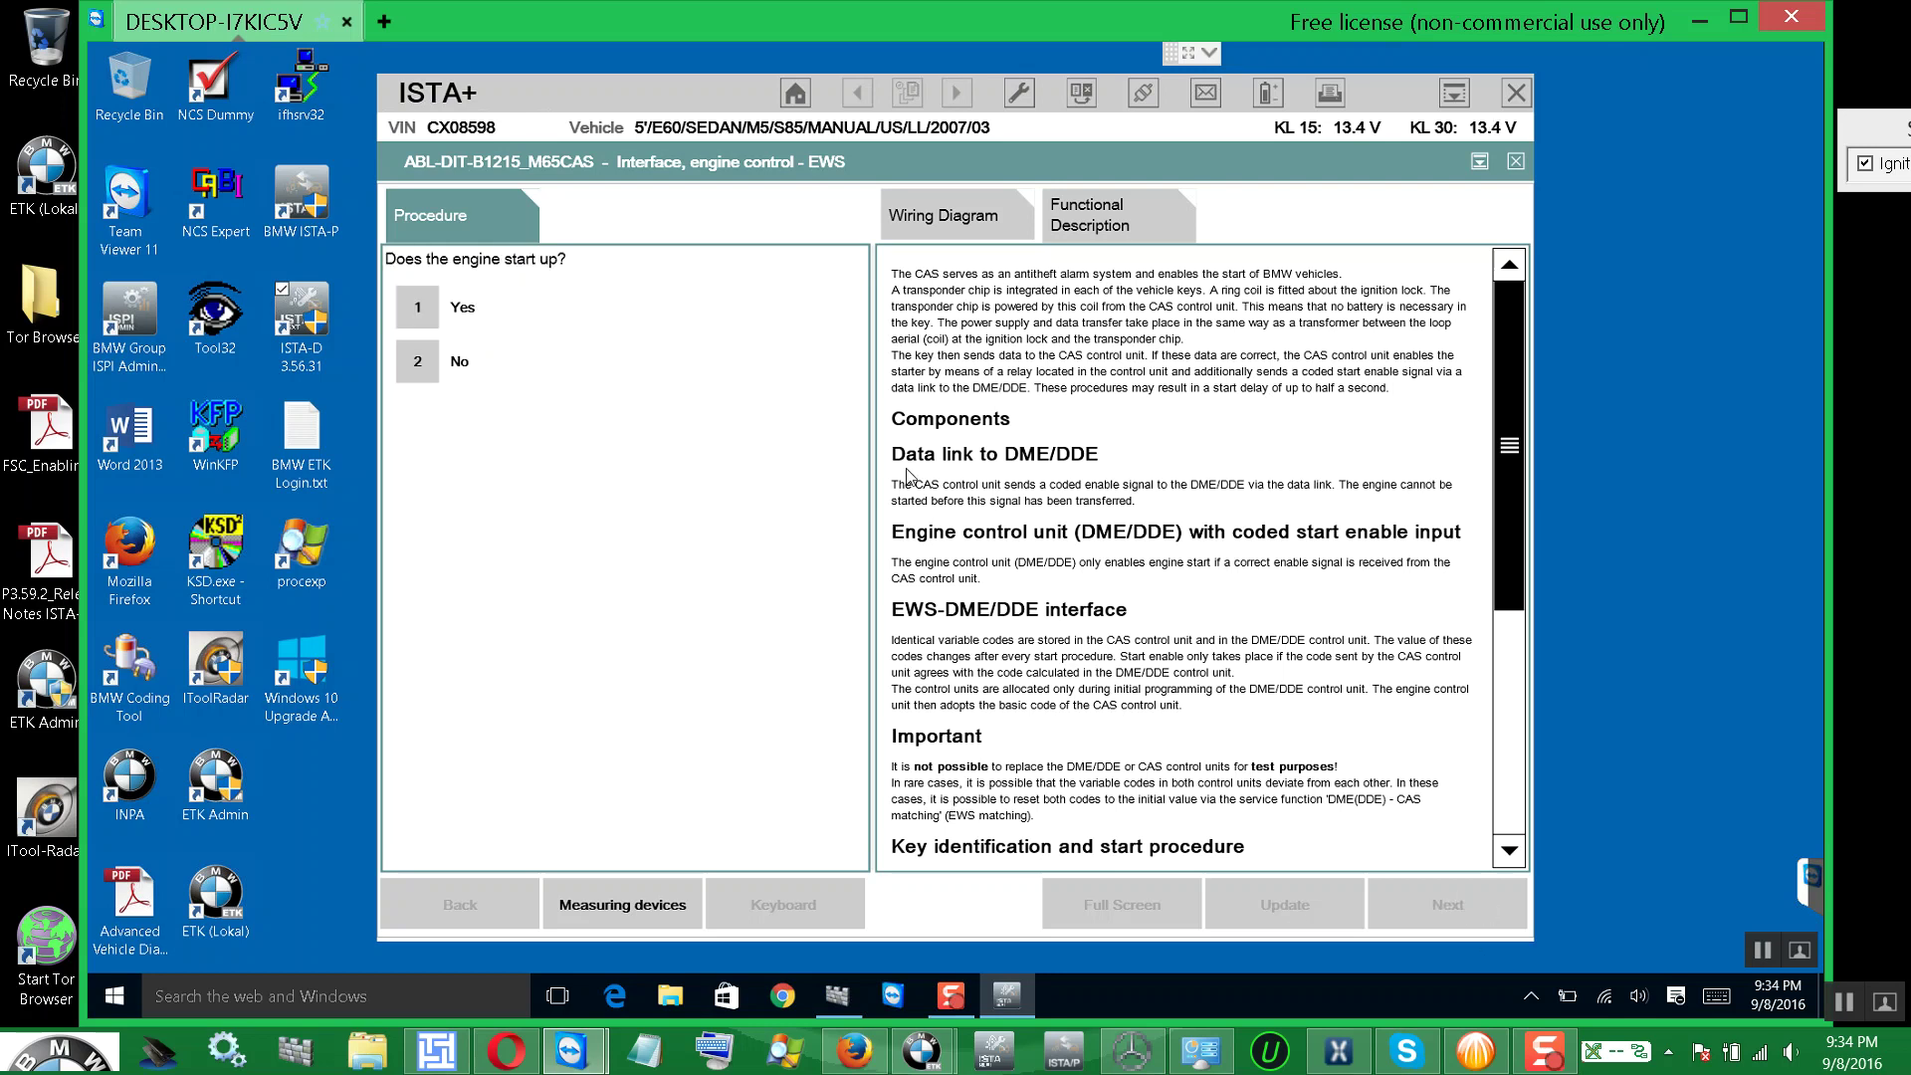
- Maximize the ISTA+ window and answer No to the question whether the engine starts up
double_click(673, 92)
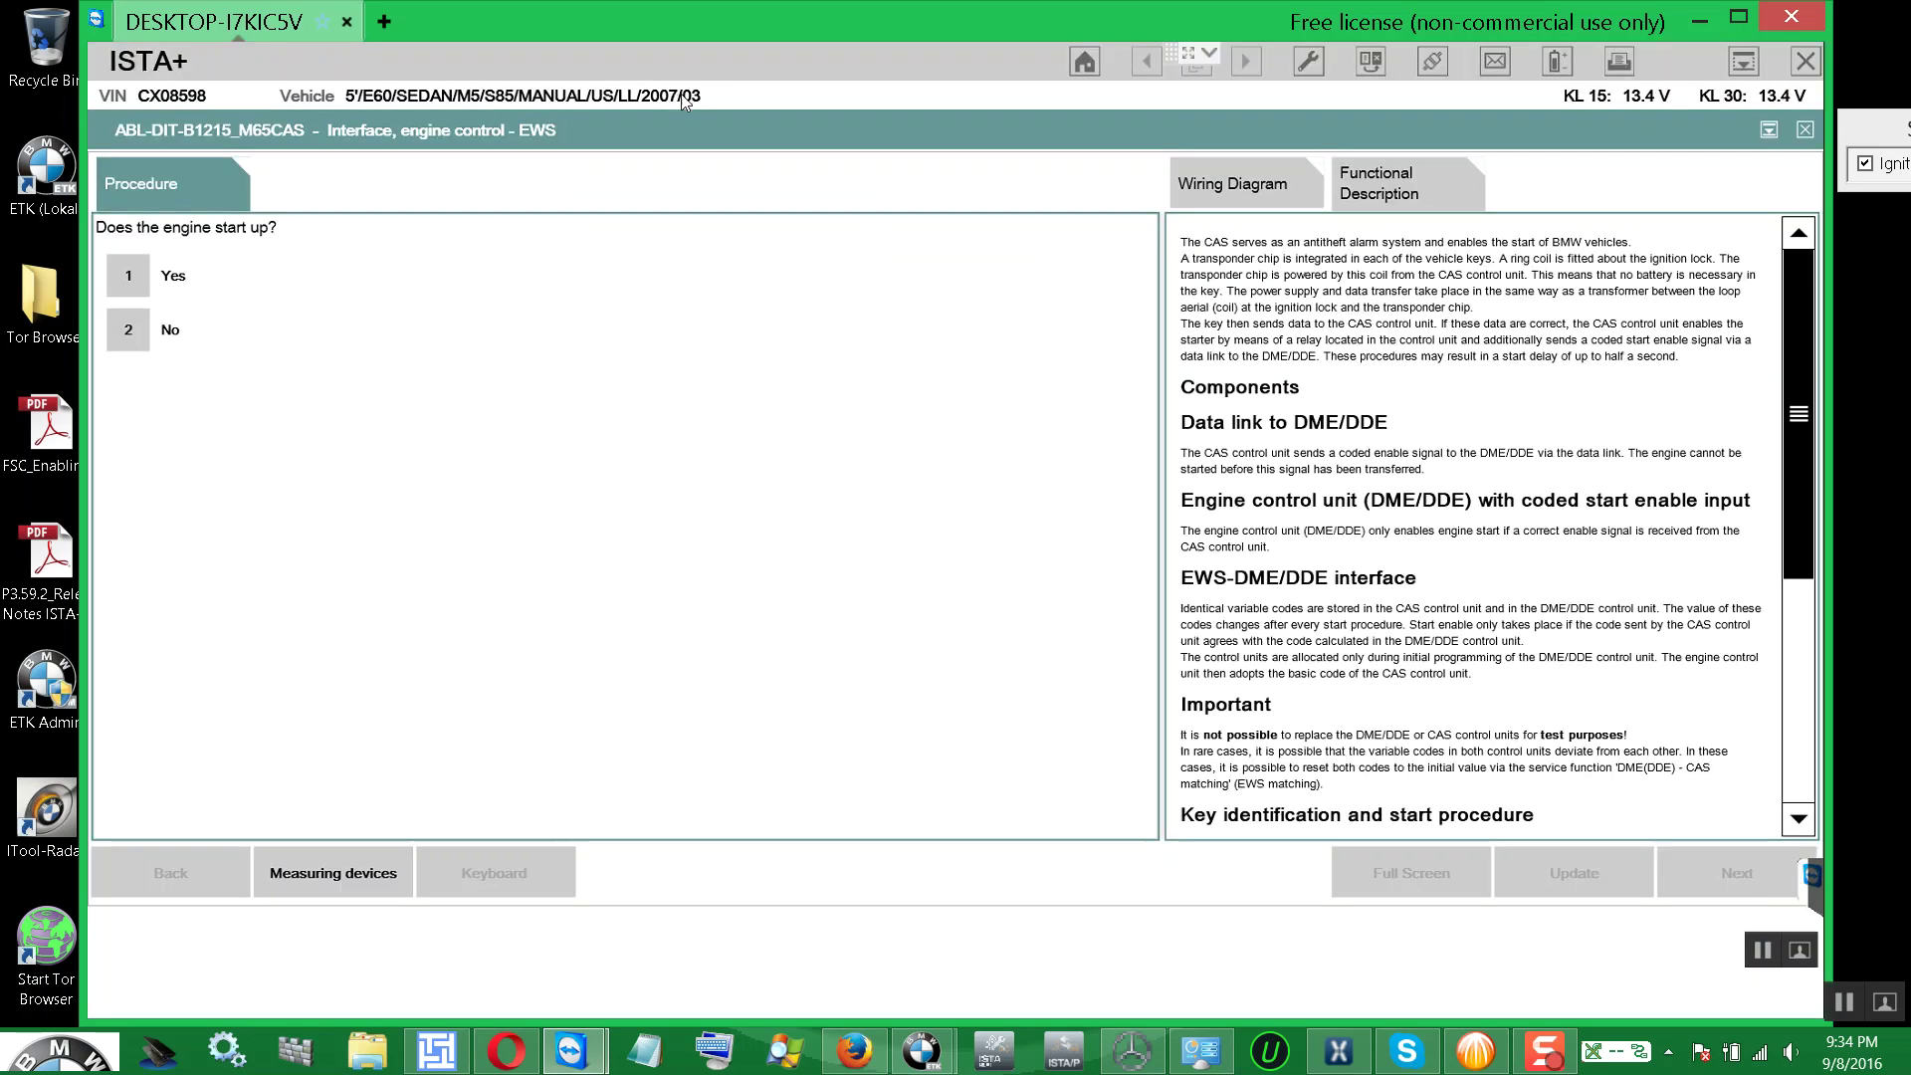
click(129, 283)
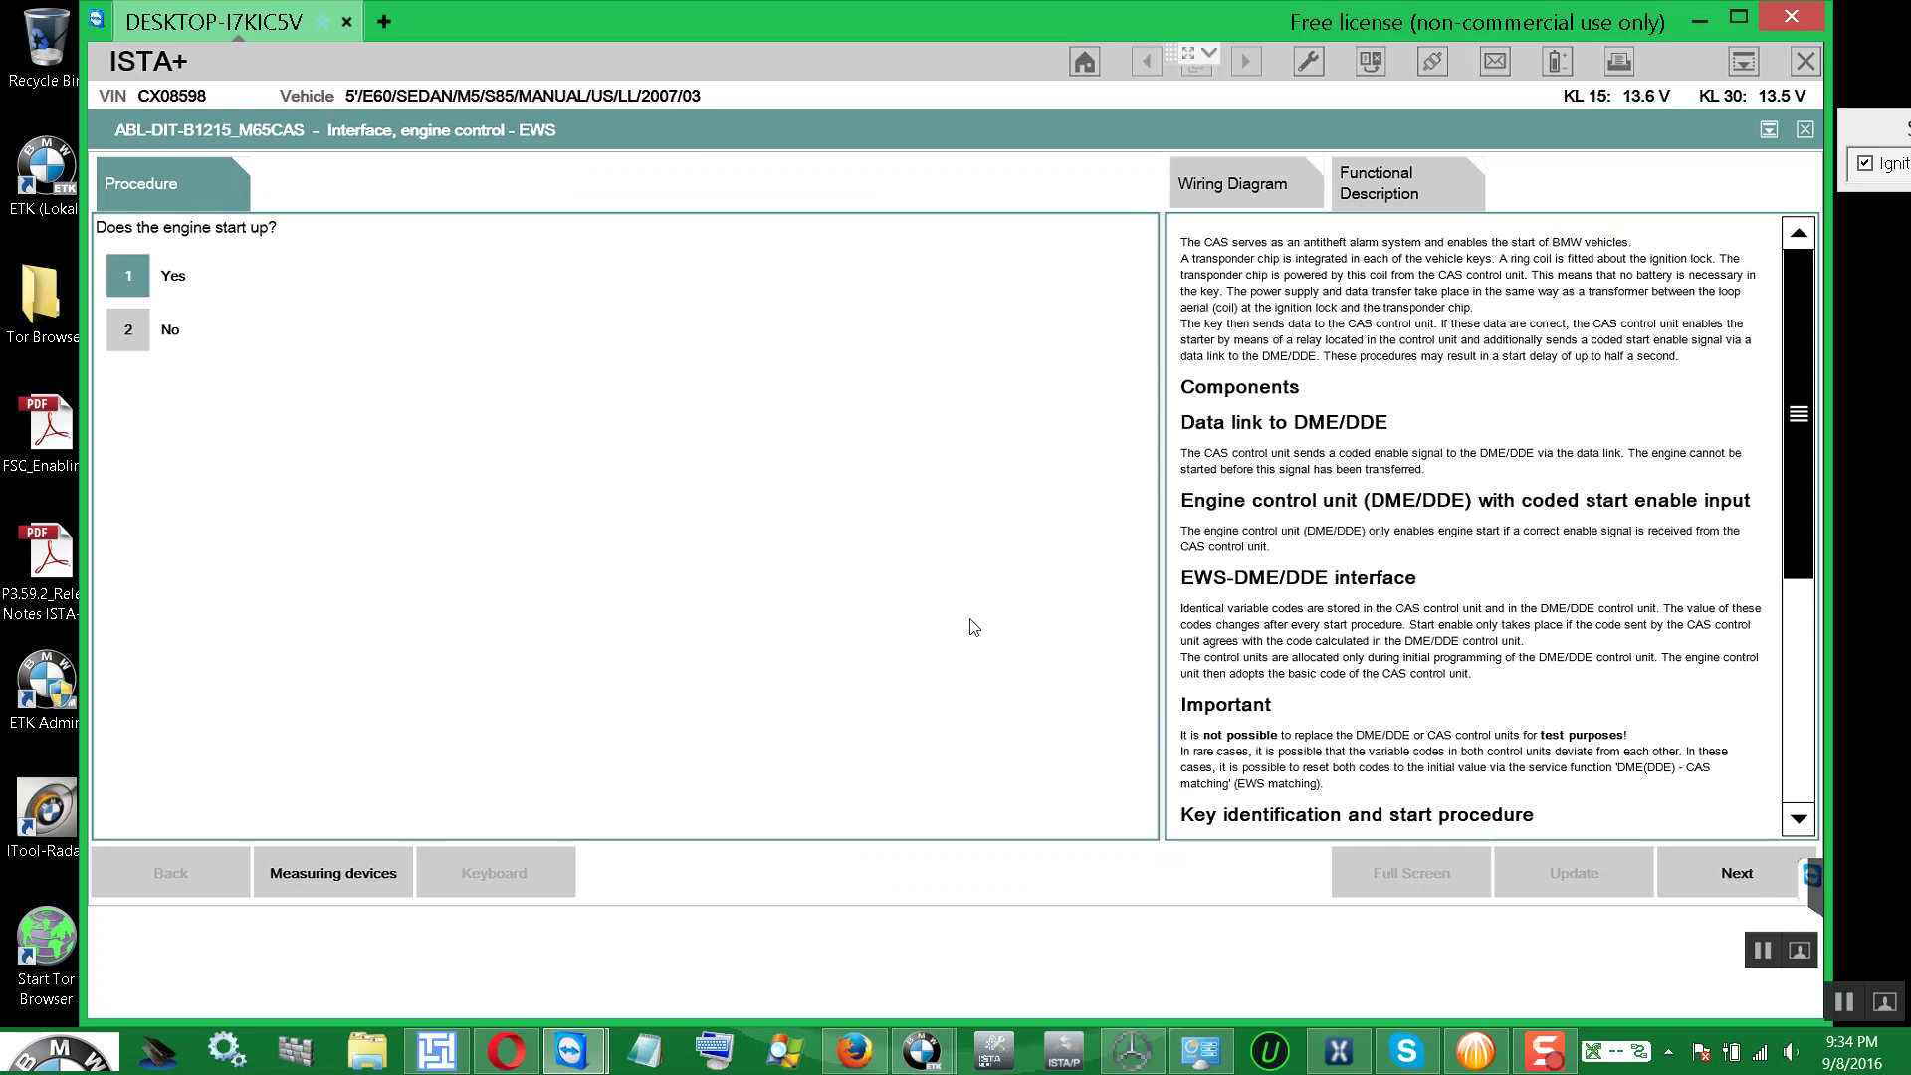
click(131, 335)
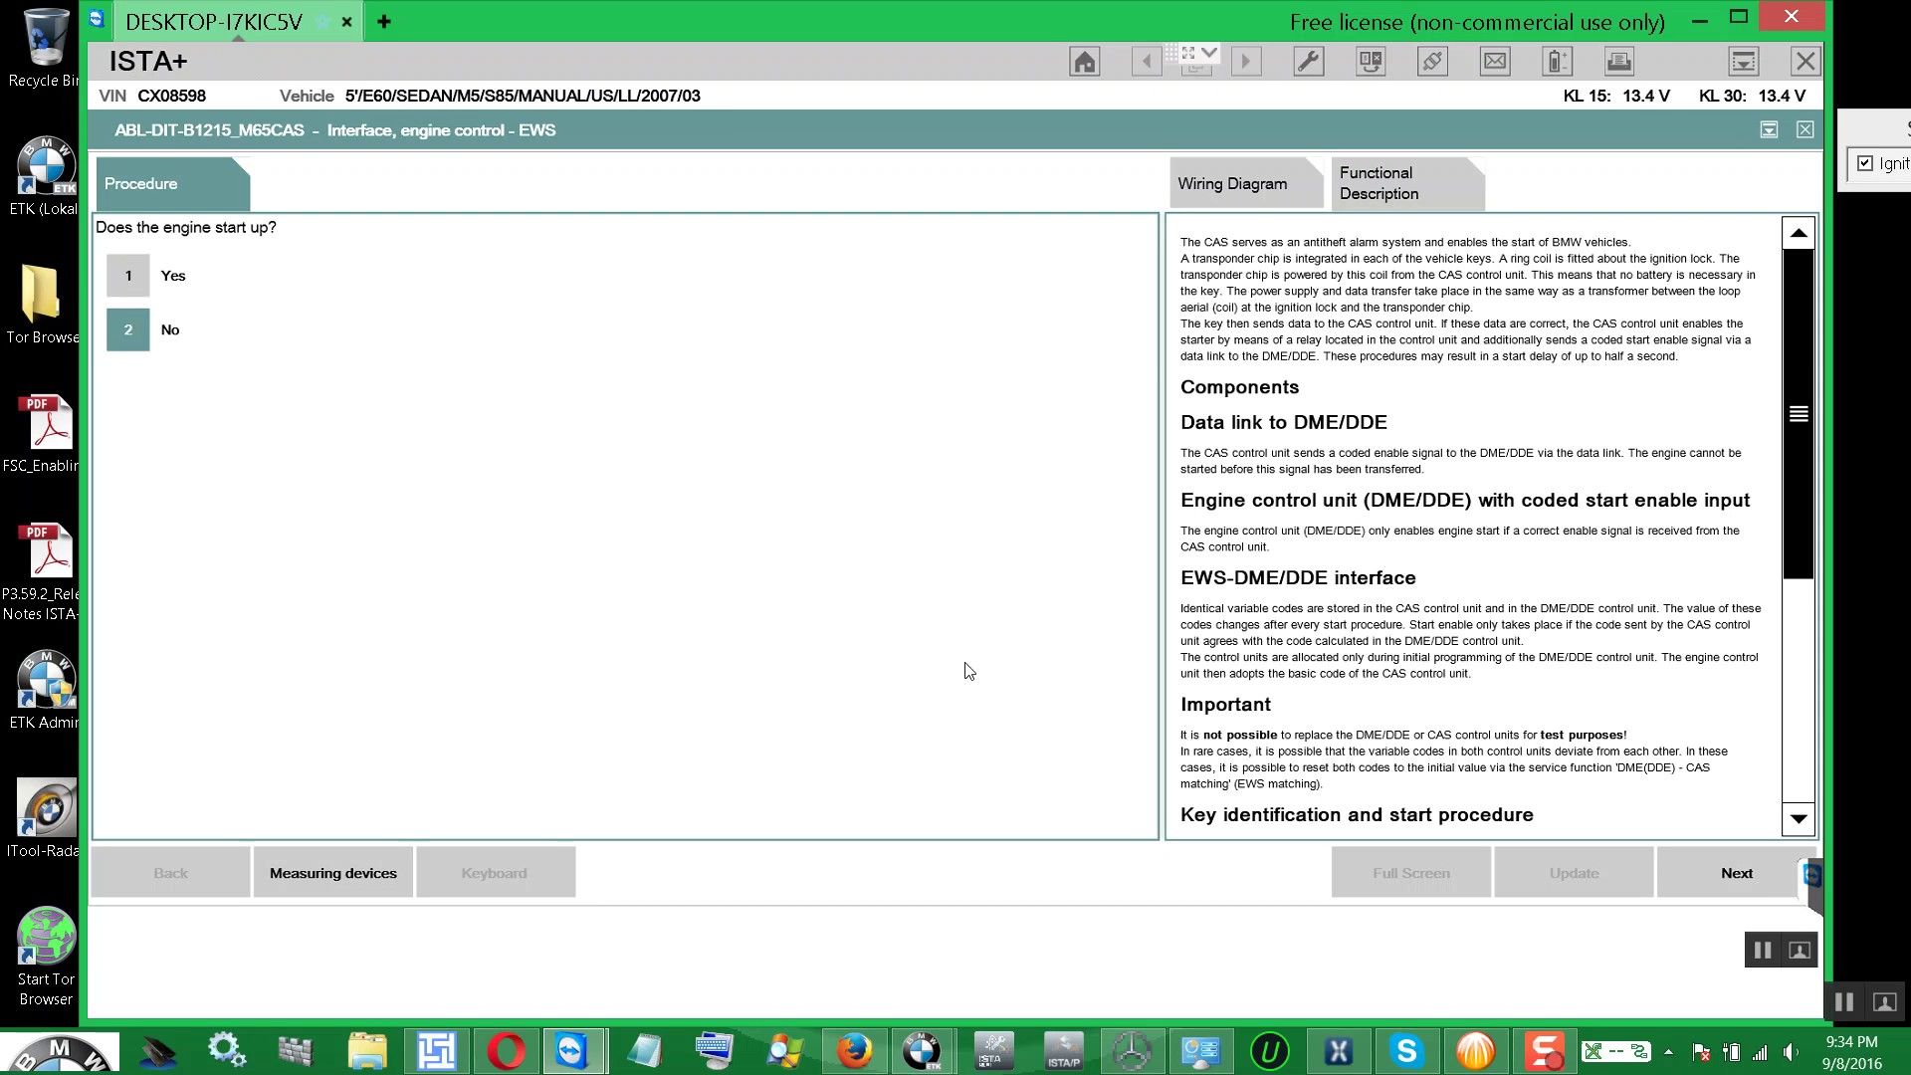
click(1727, 877)
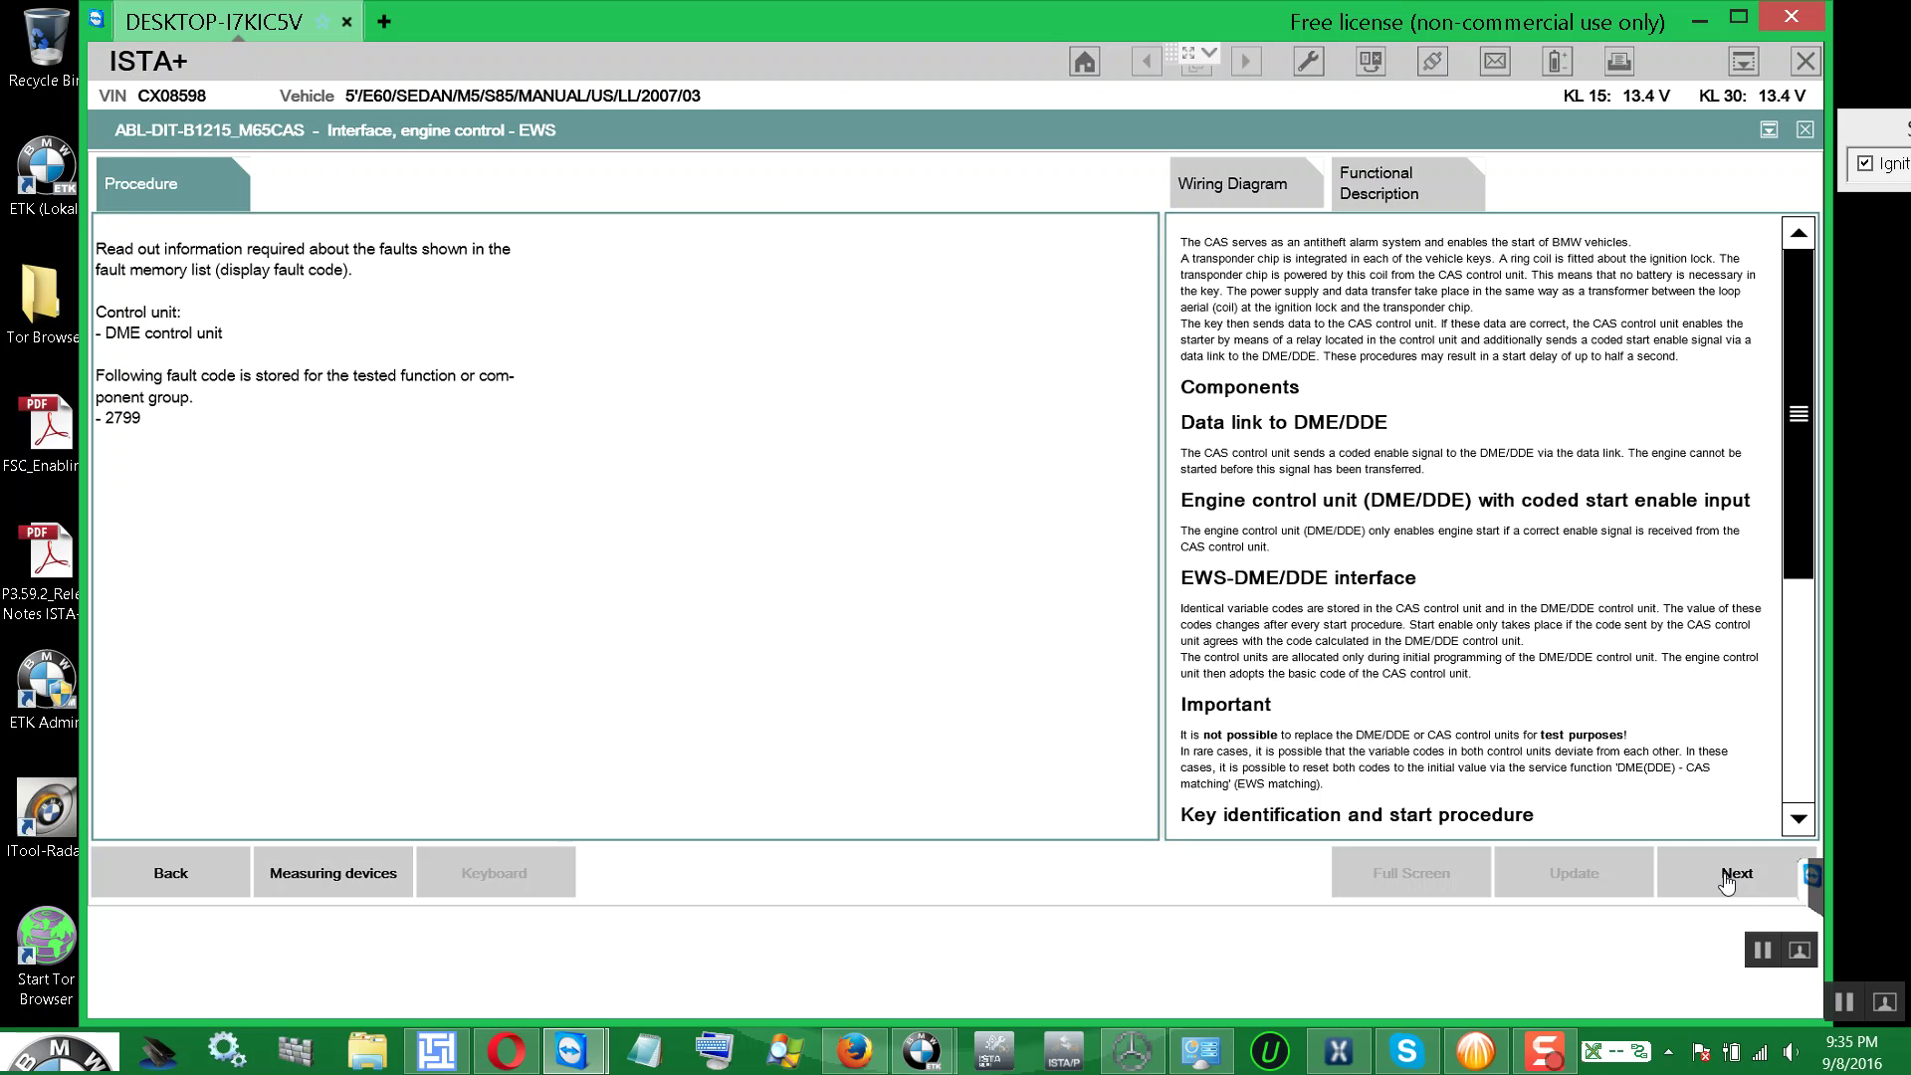
- Work through the EWS fault information, answer No to DME - CAS matching already carried out, and finish the test module
click(1724, 873)
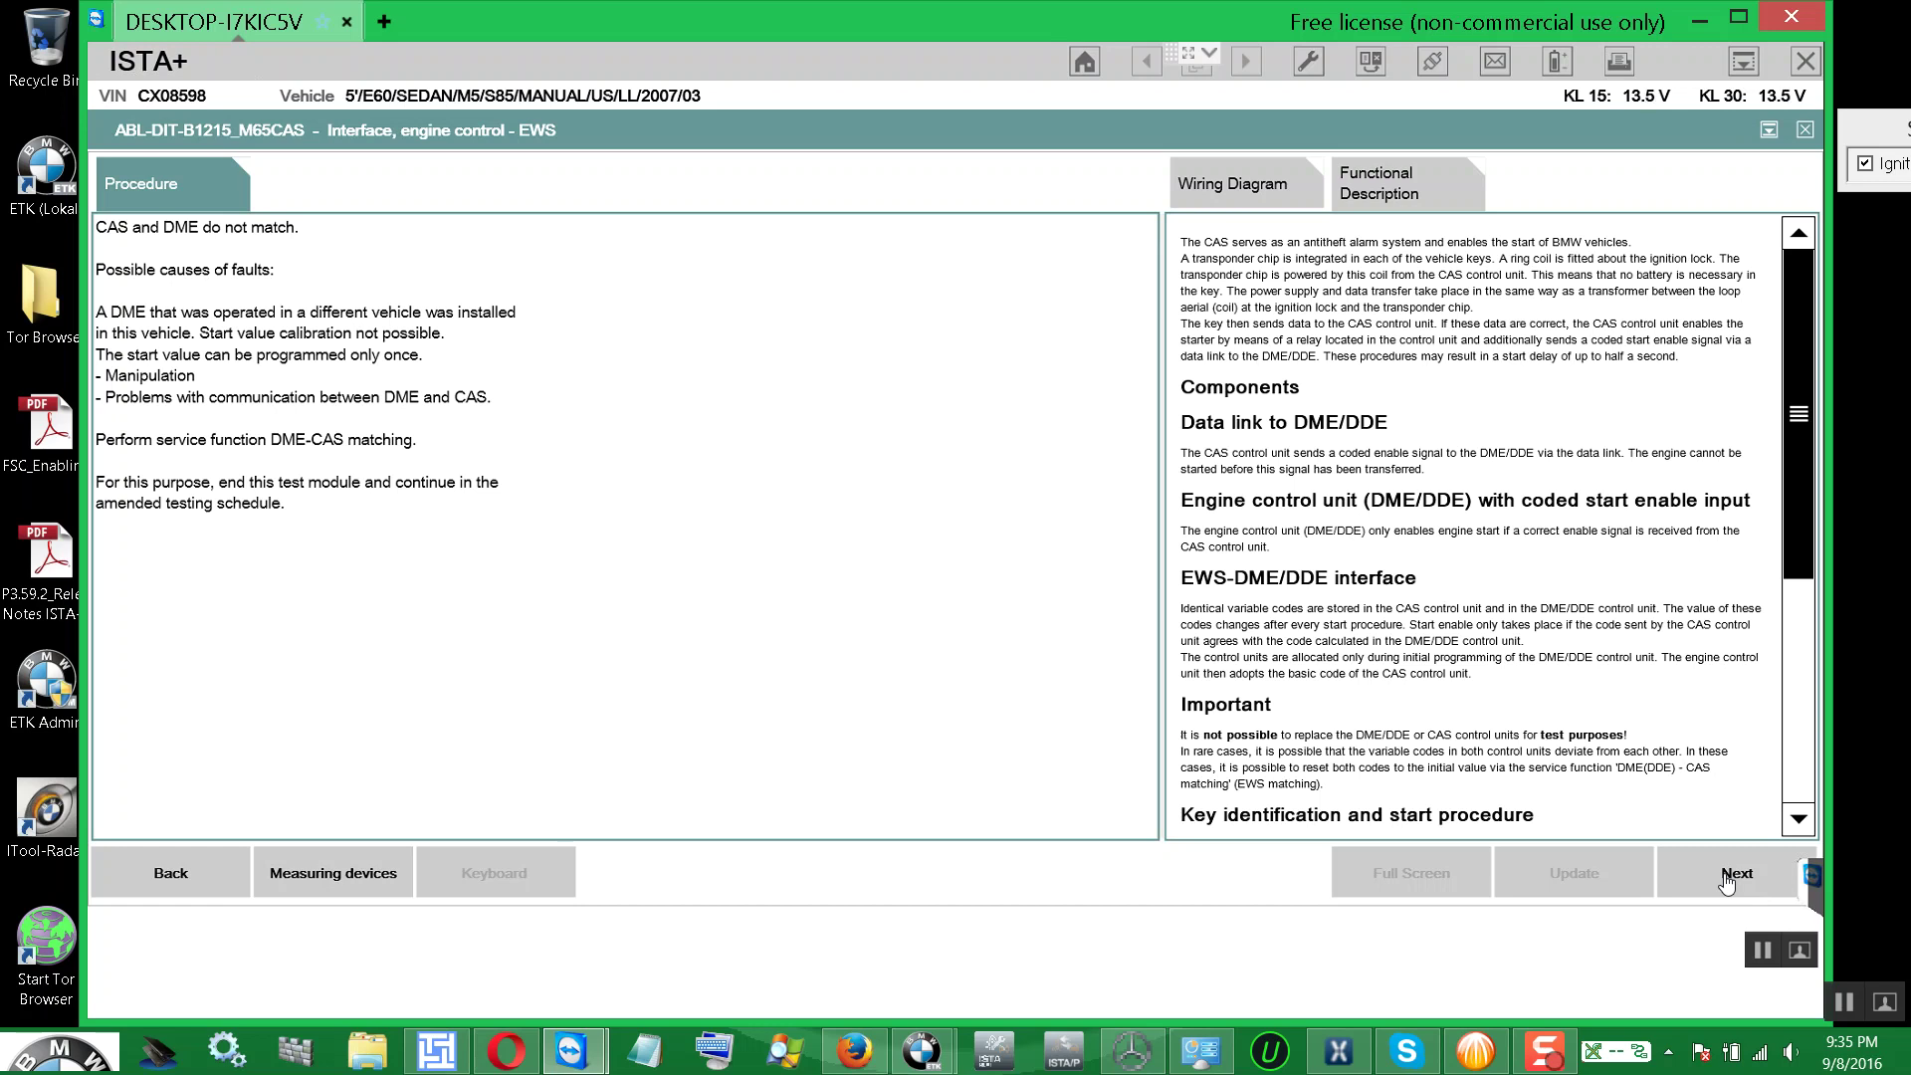
click(1726, 883)
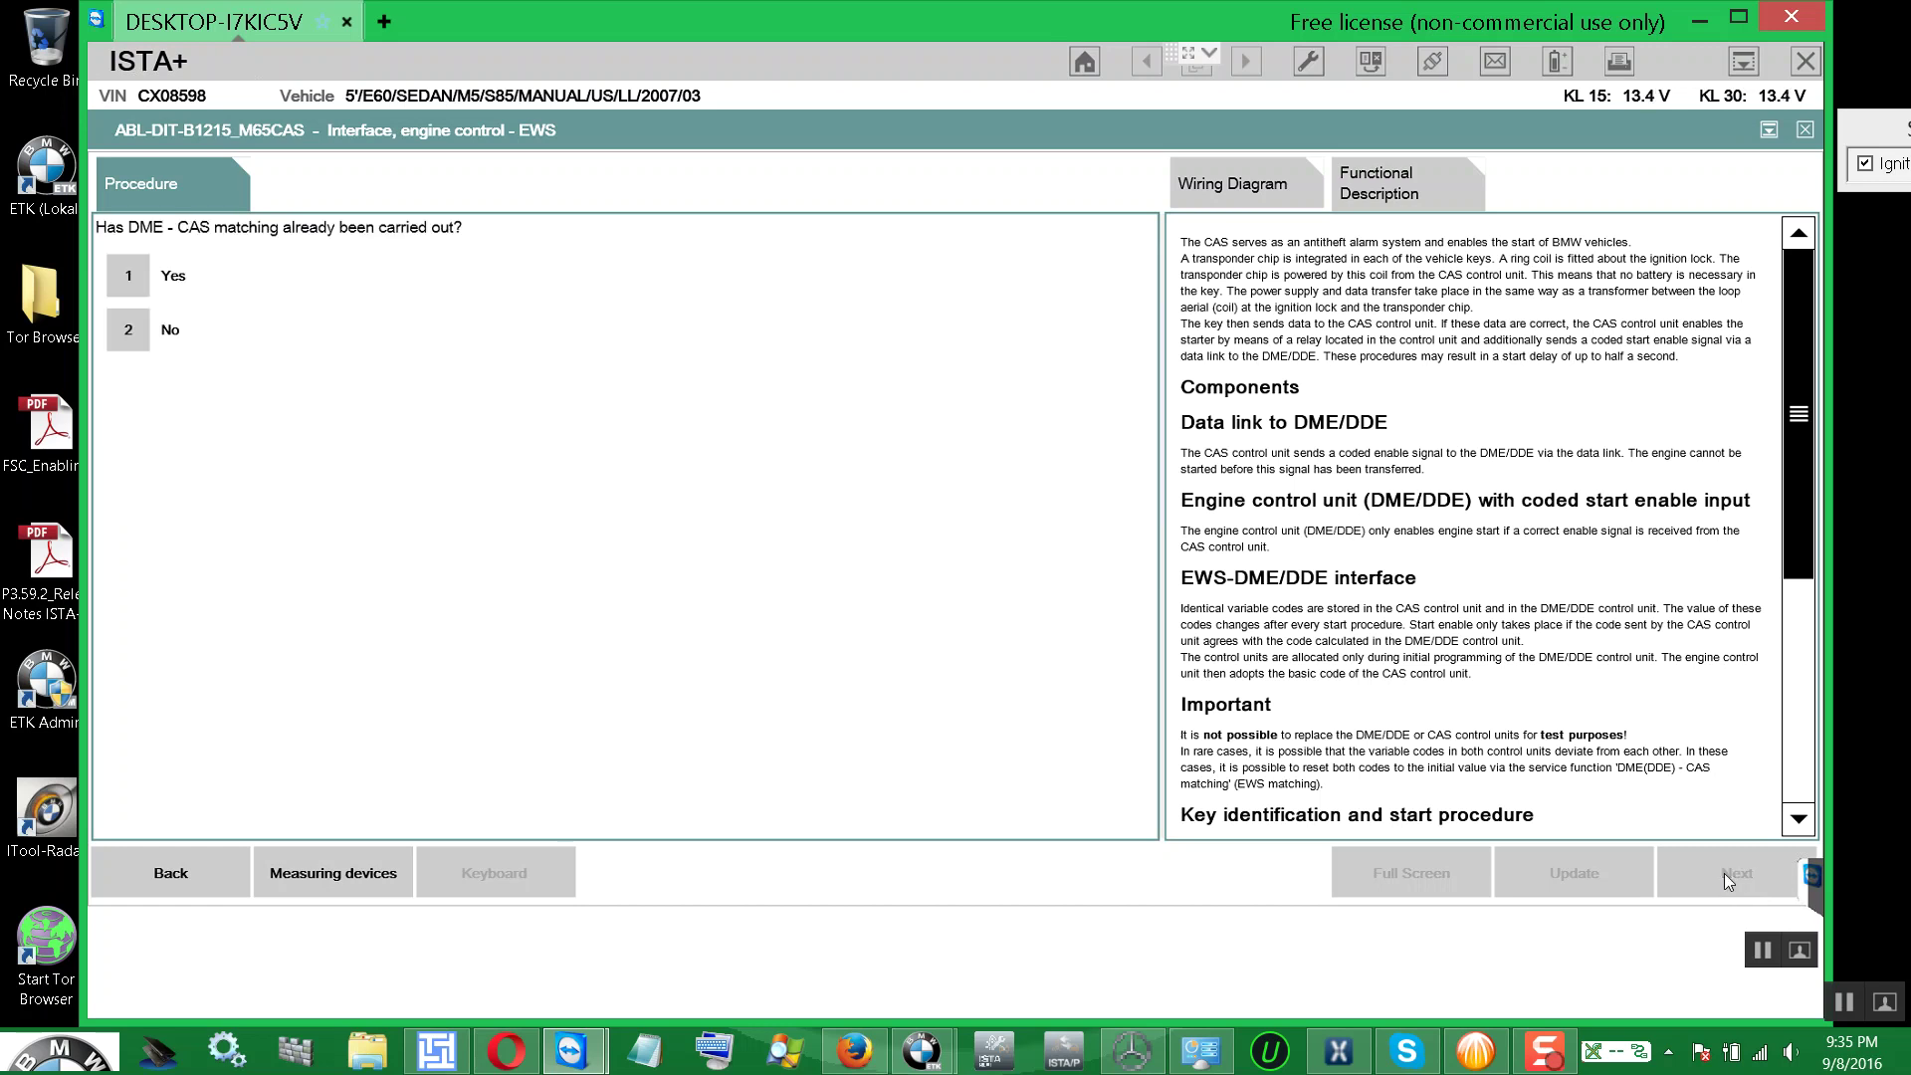
click(127, 336)
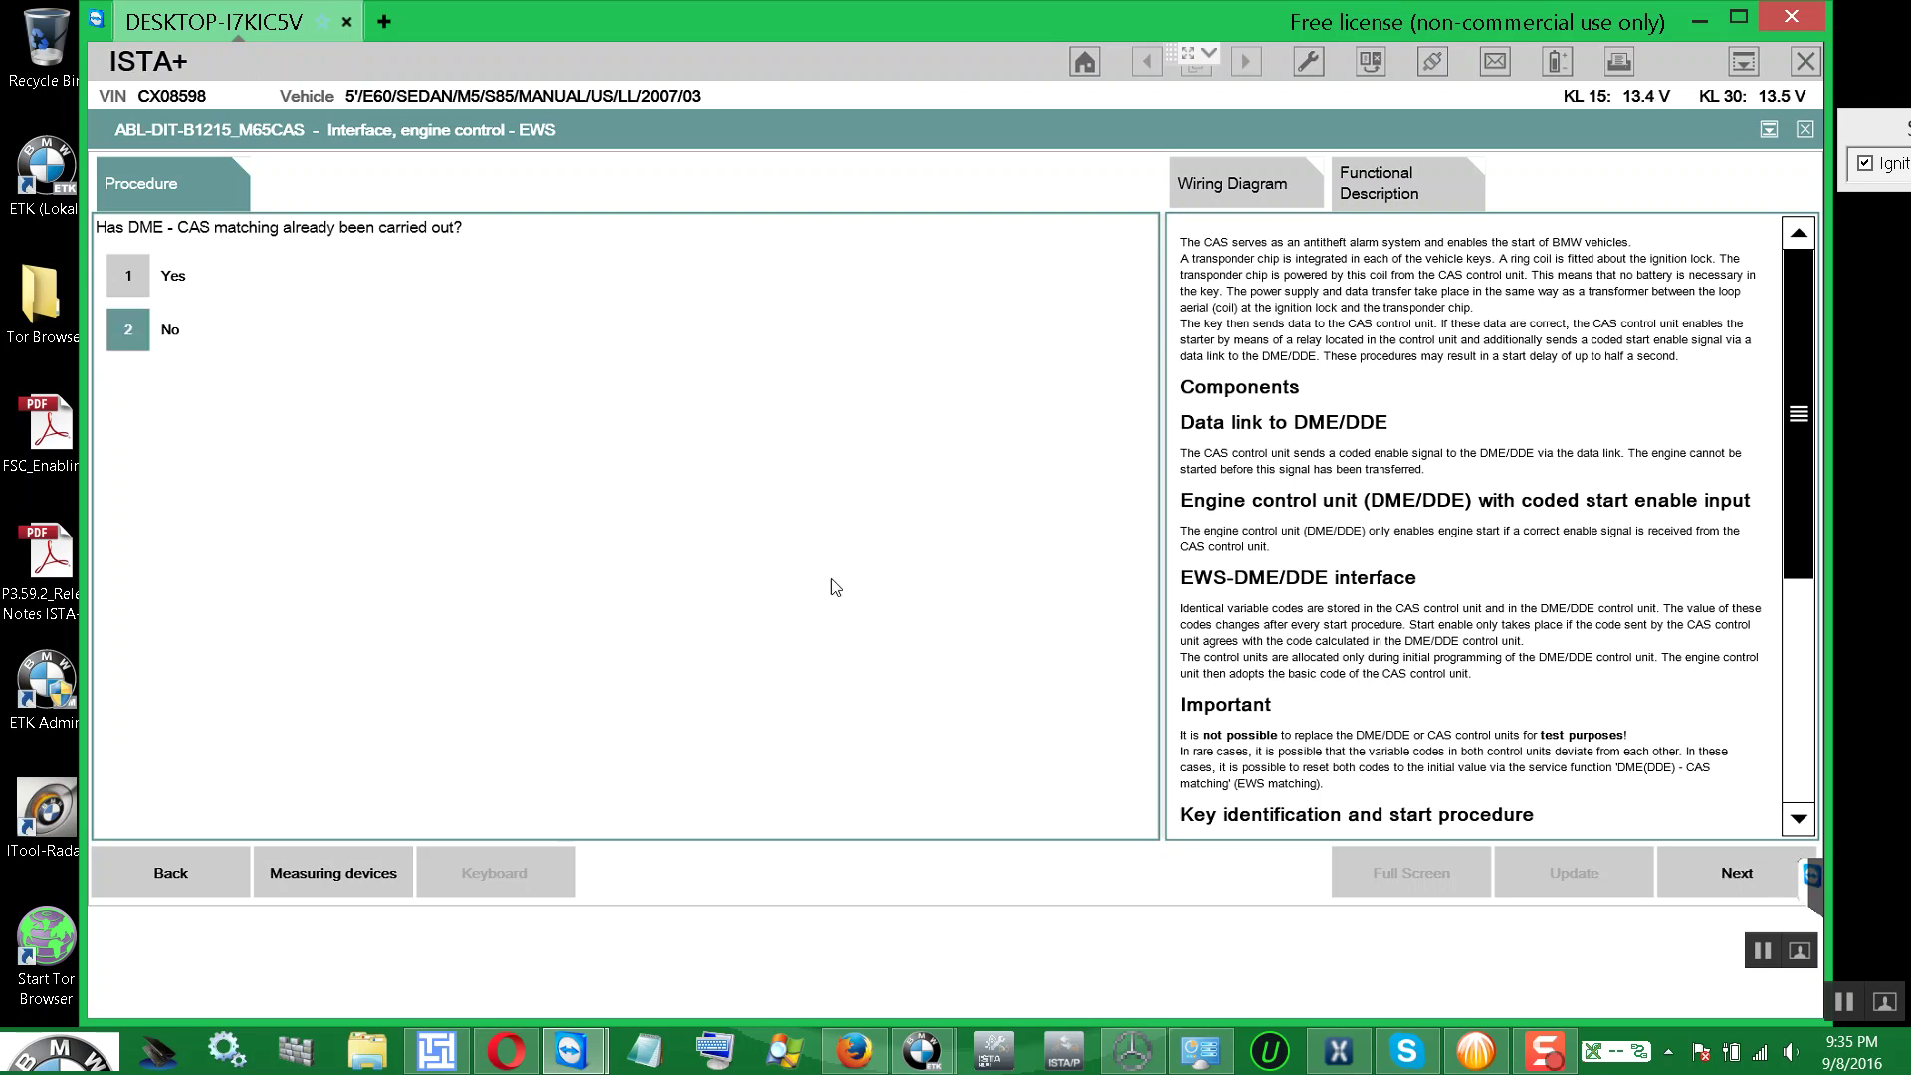
click(1728, 875)
click(1729, 876)
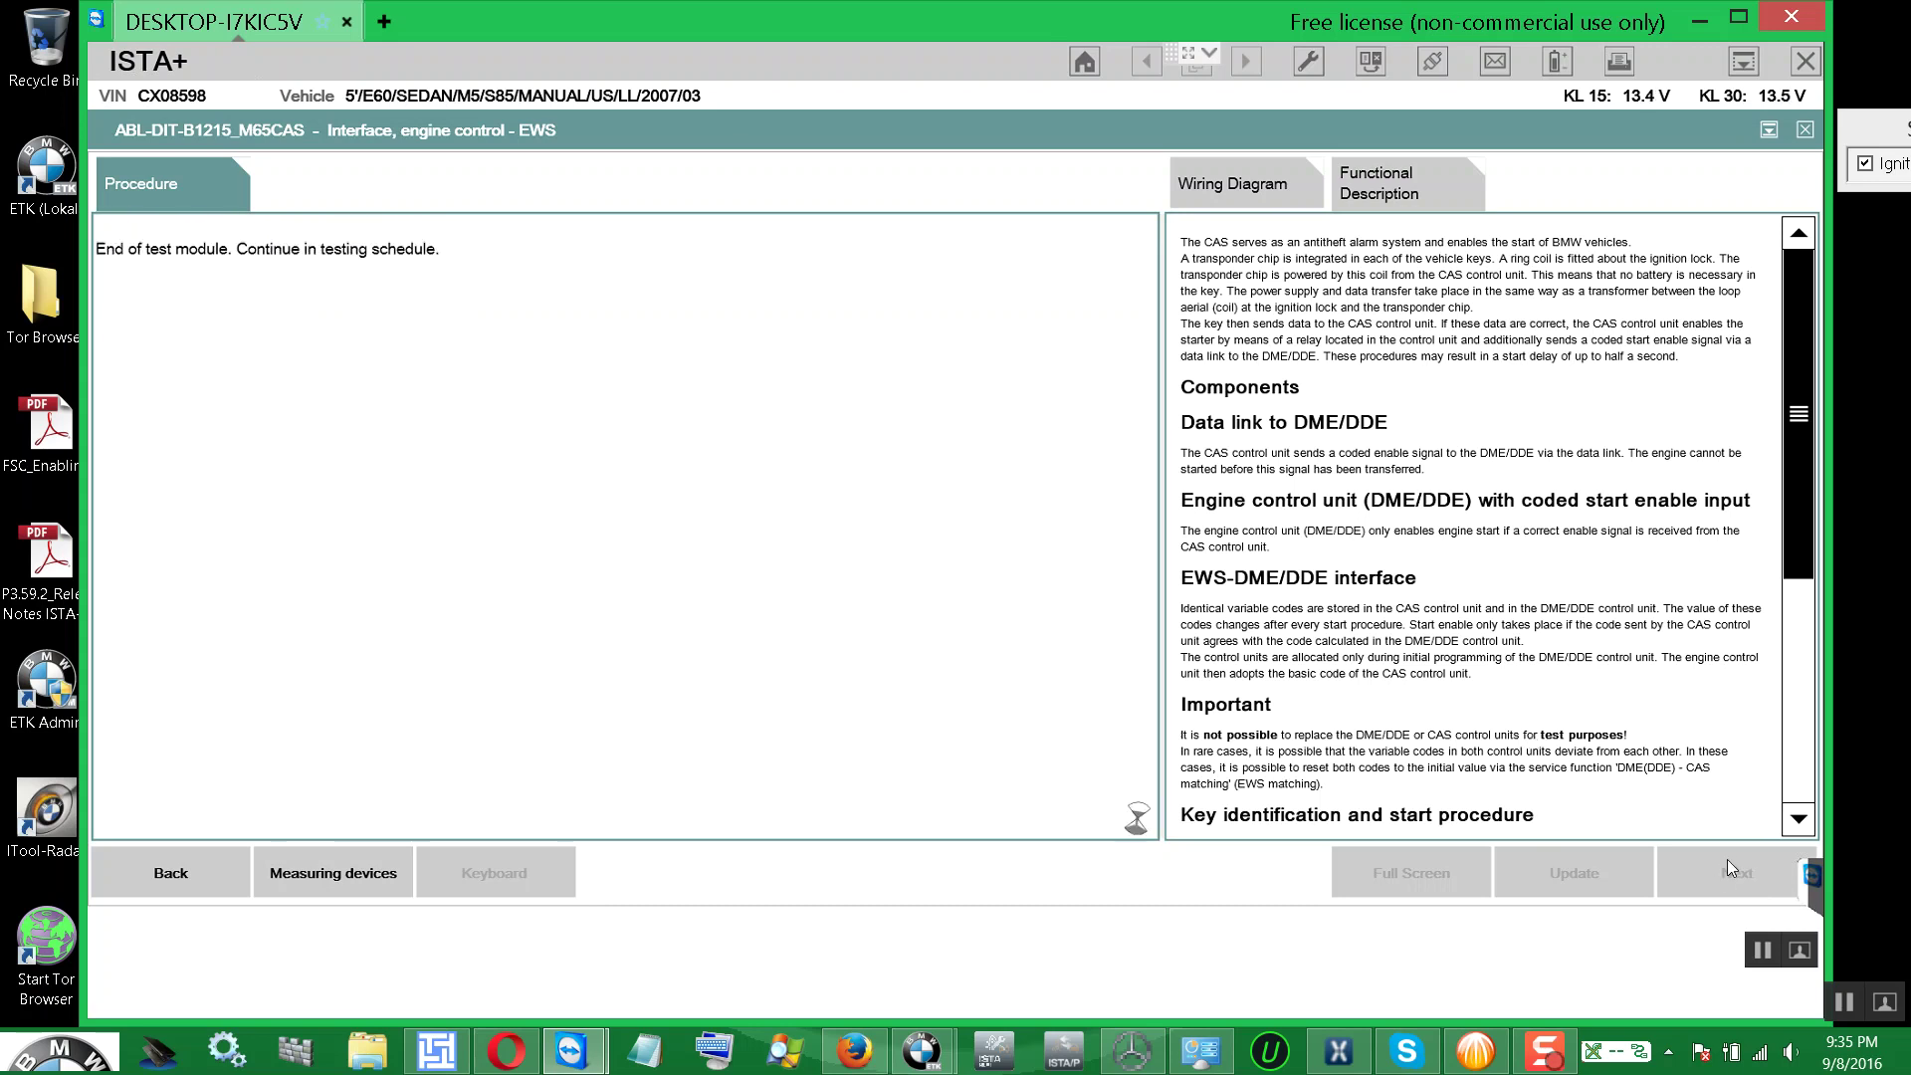
click(1729, 870)
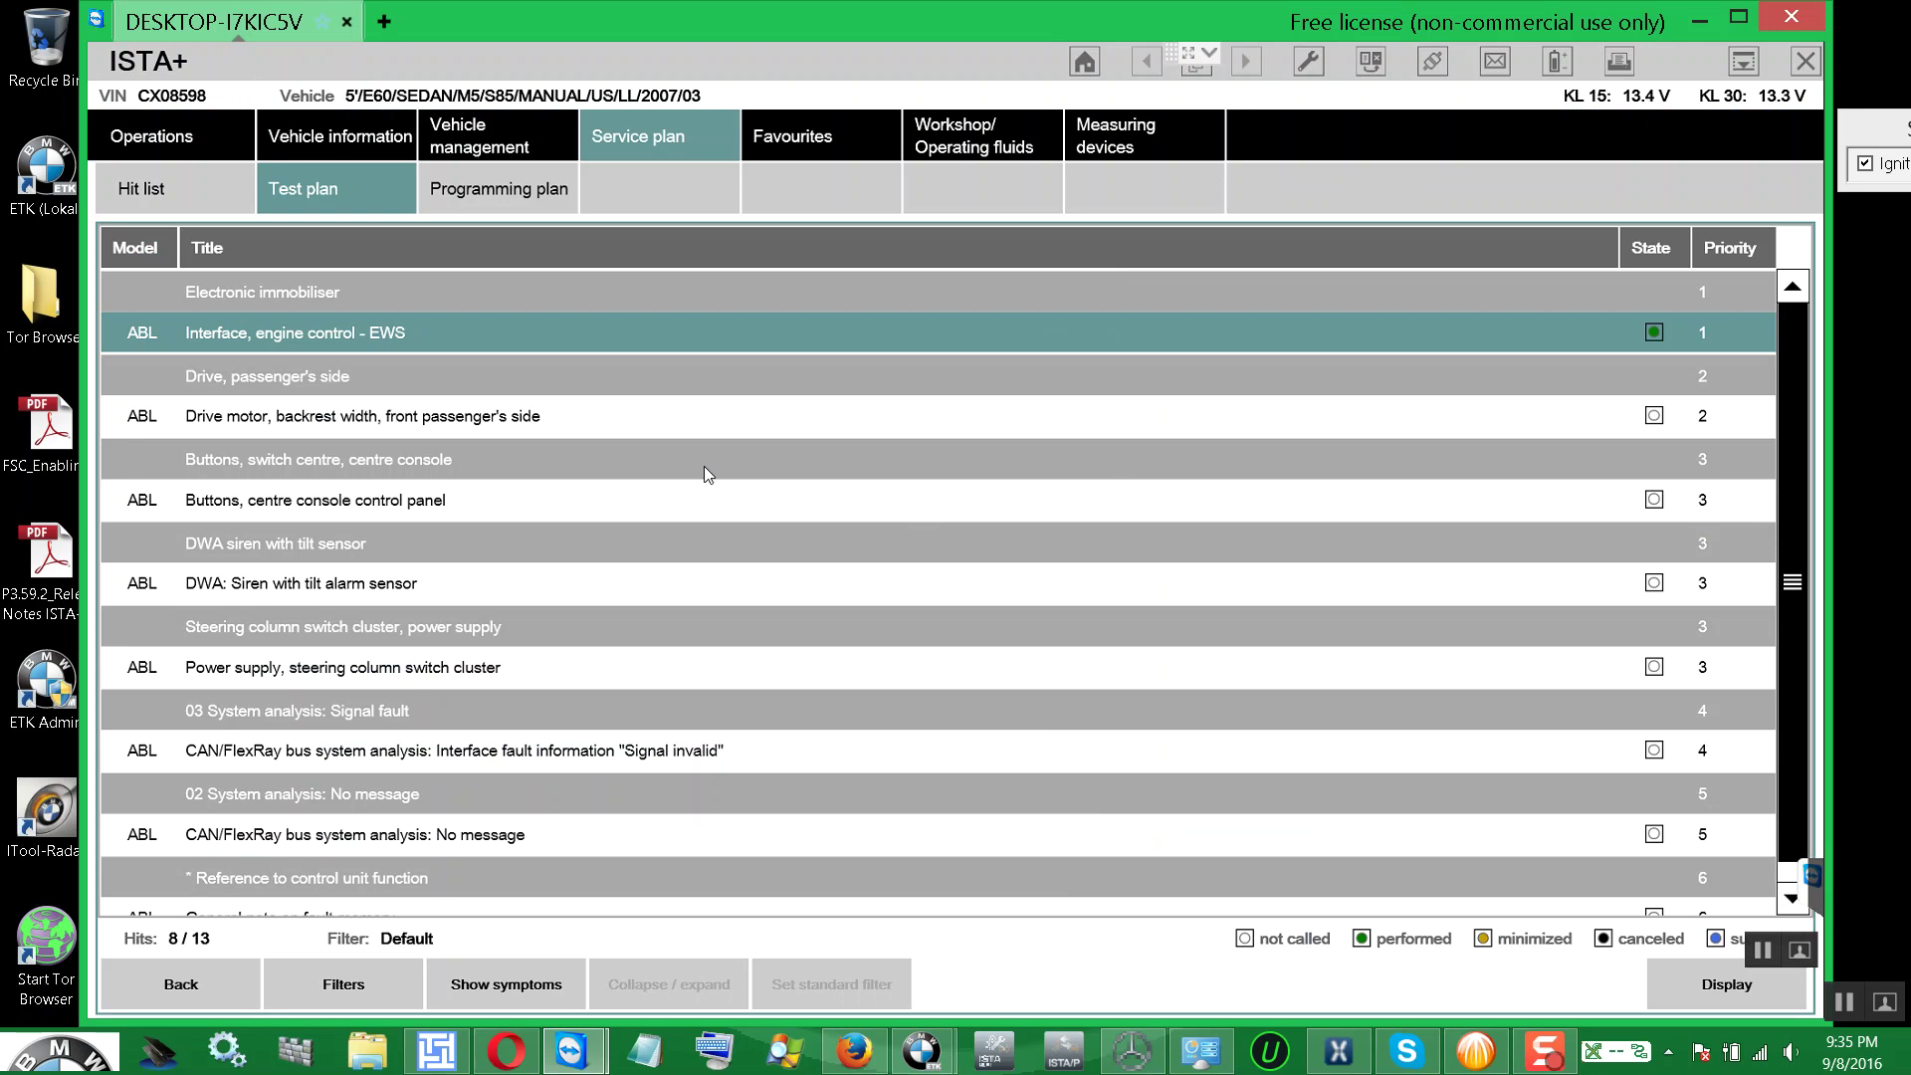
- Search the service functions for DME - CAS under Power train, Engine electronics, Adjustments/adaptations
click(334, 147)
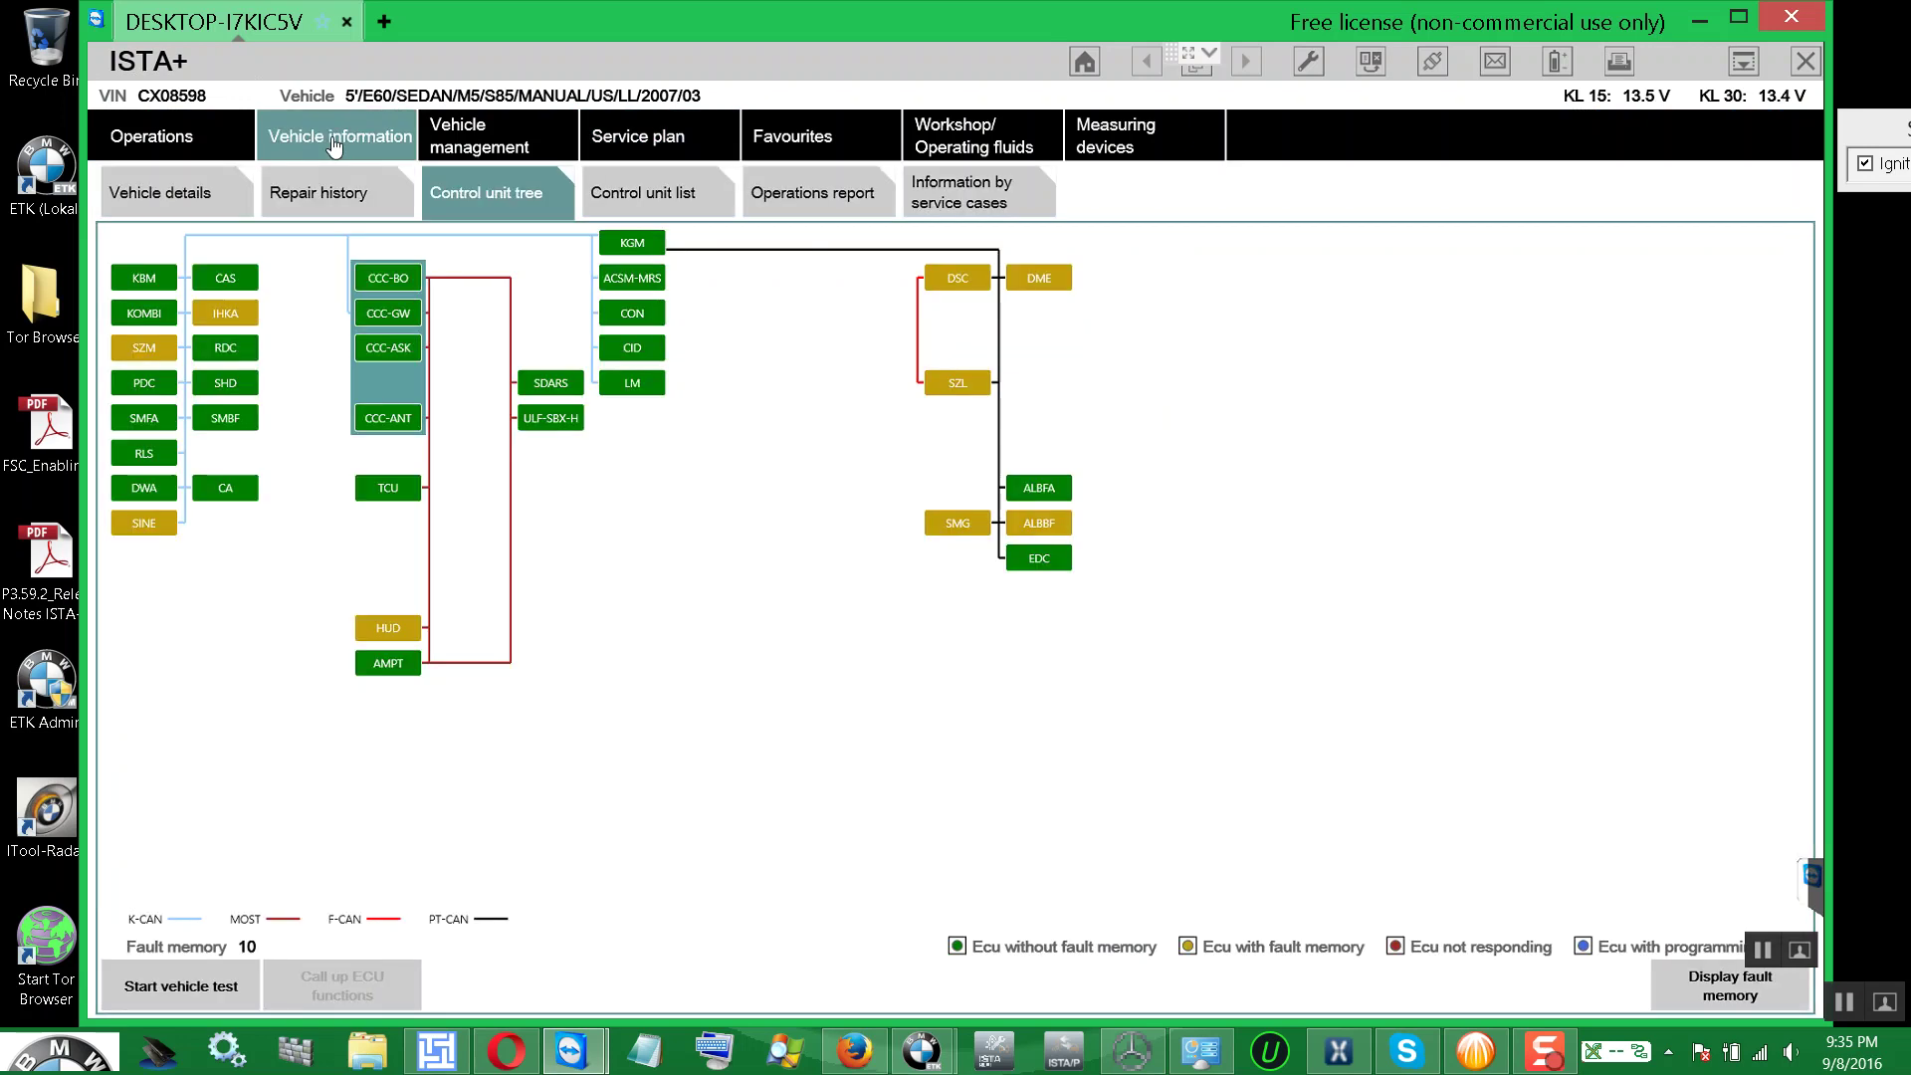
click(511, 145)
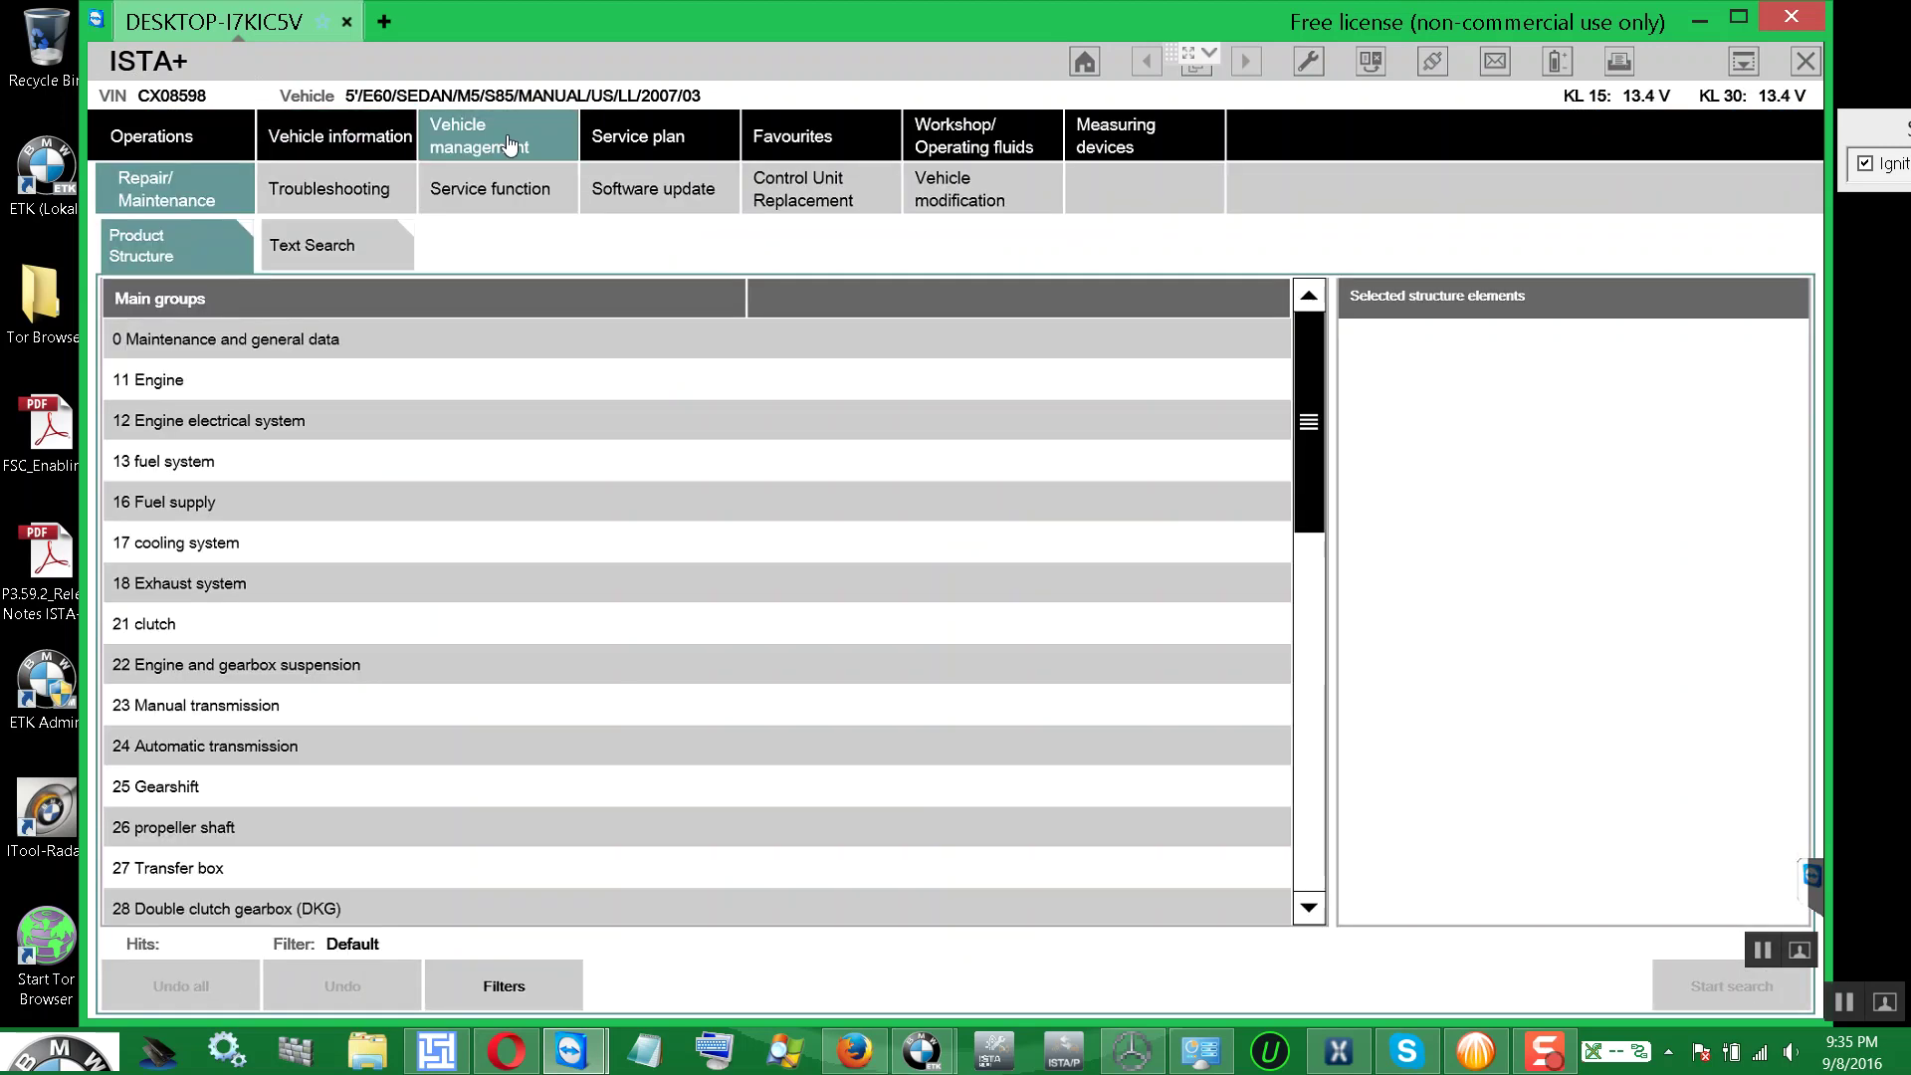
click(496, 197)
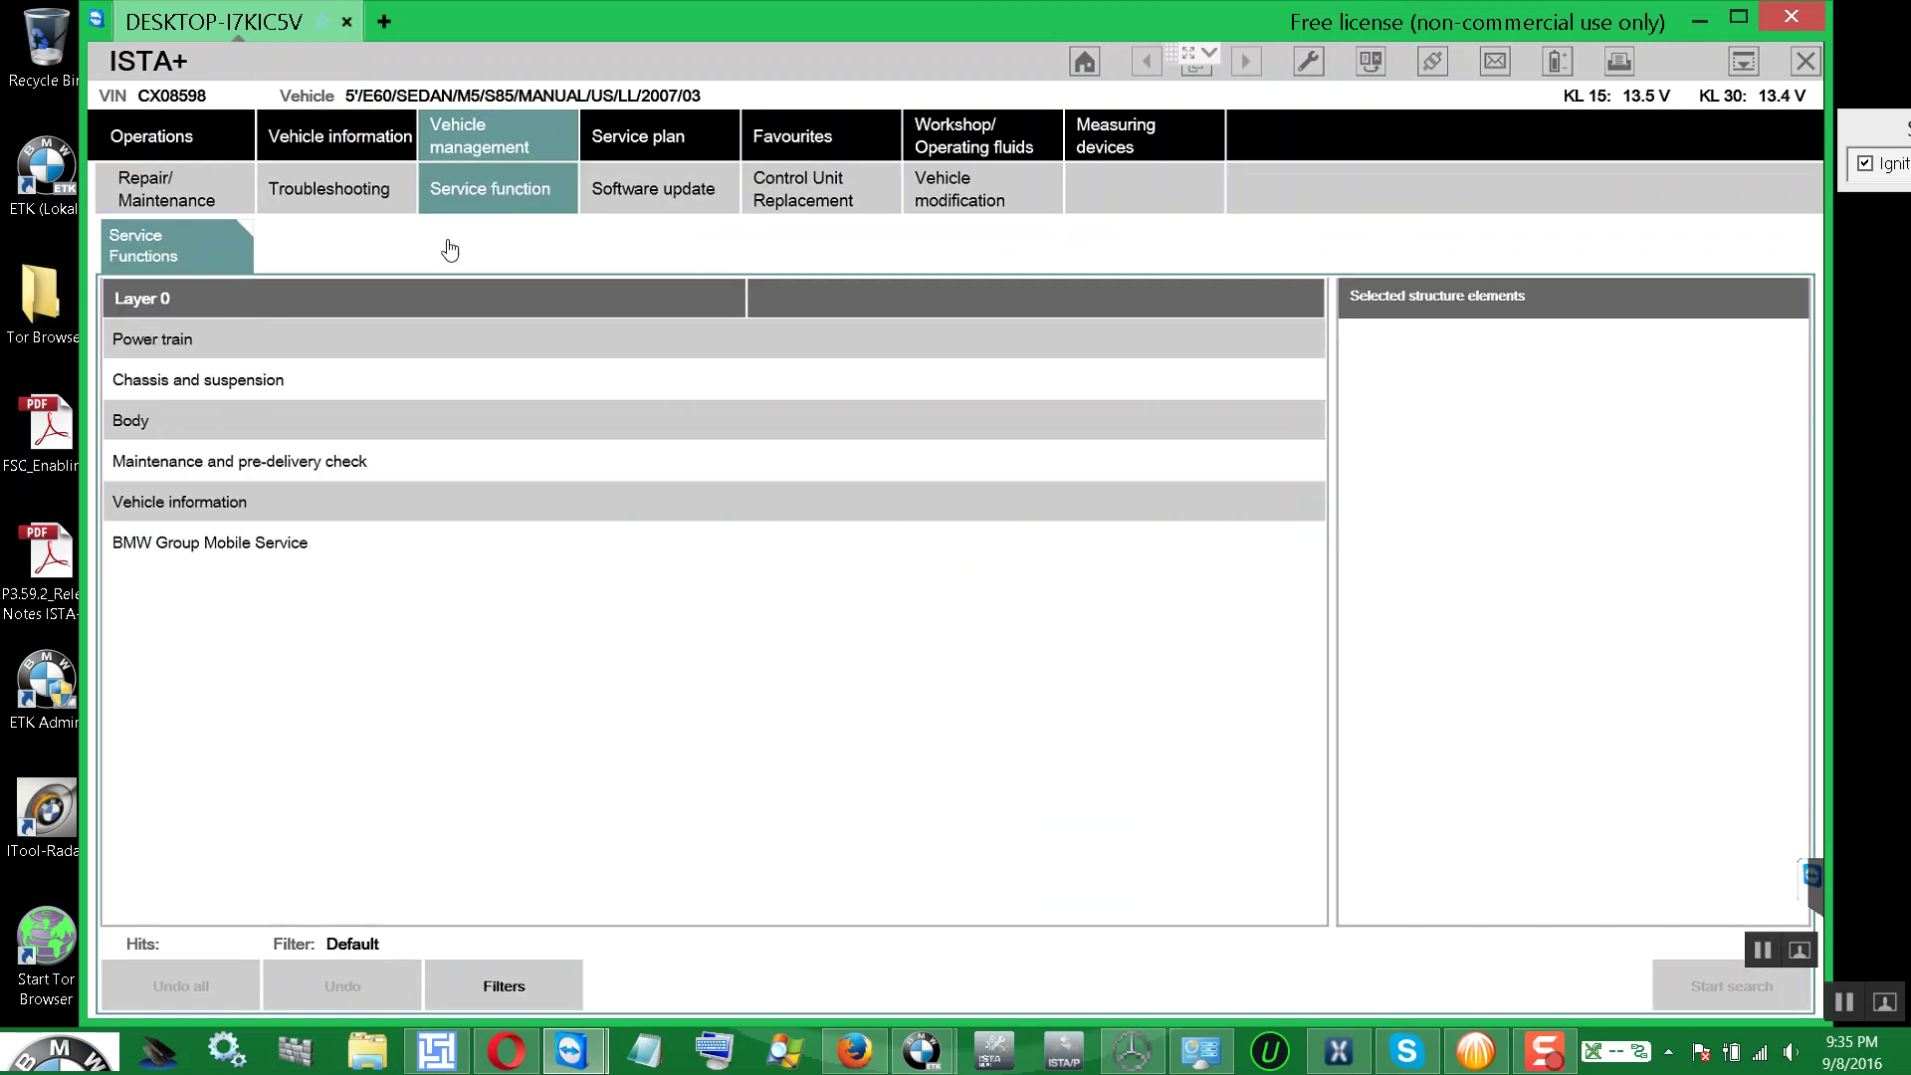
click(340, 334)
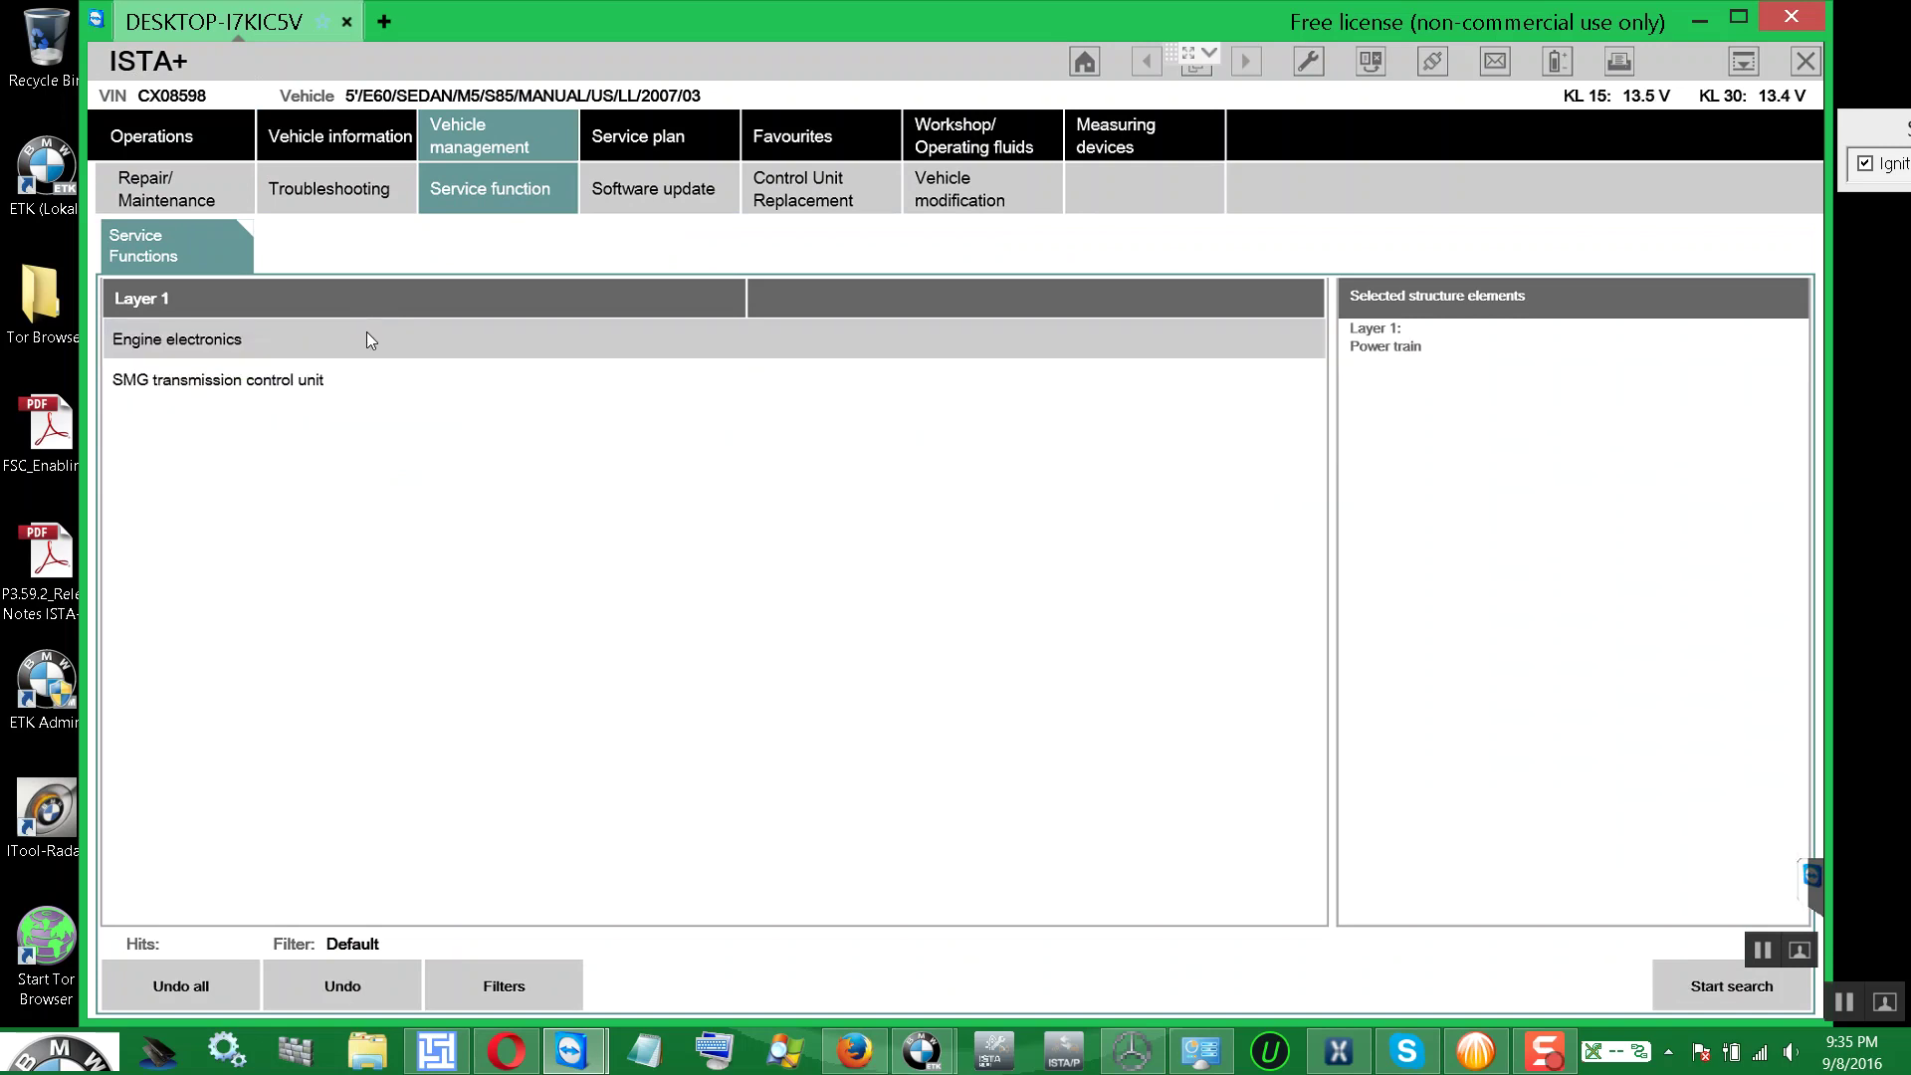
click(367, 338)
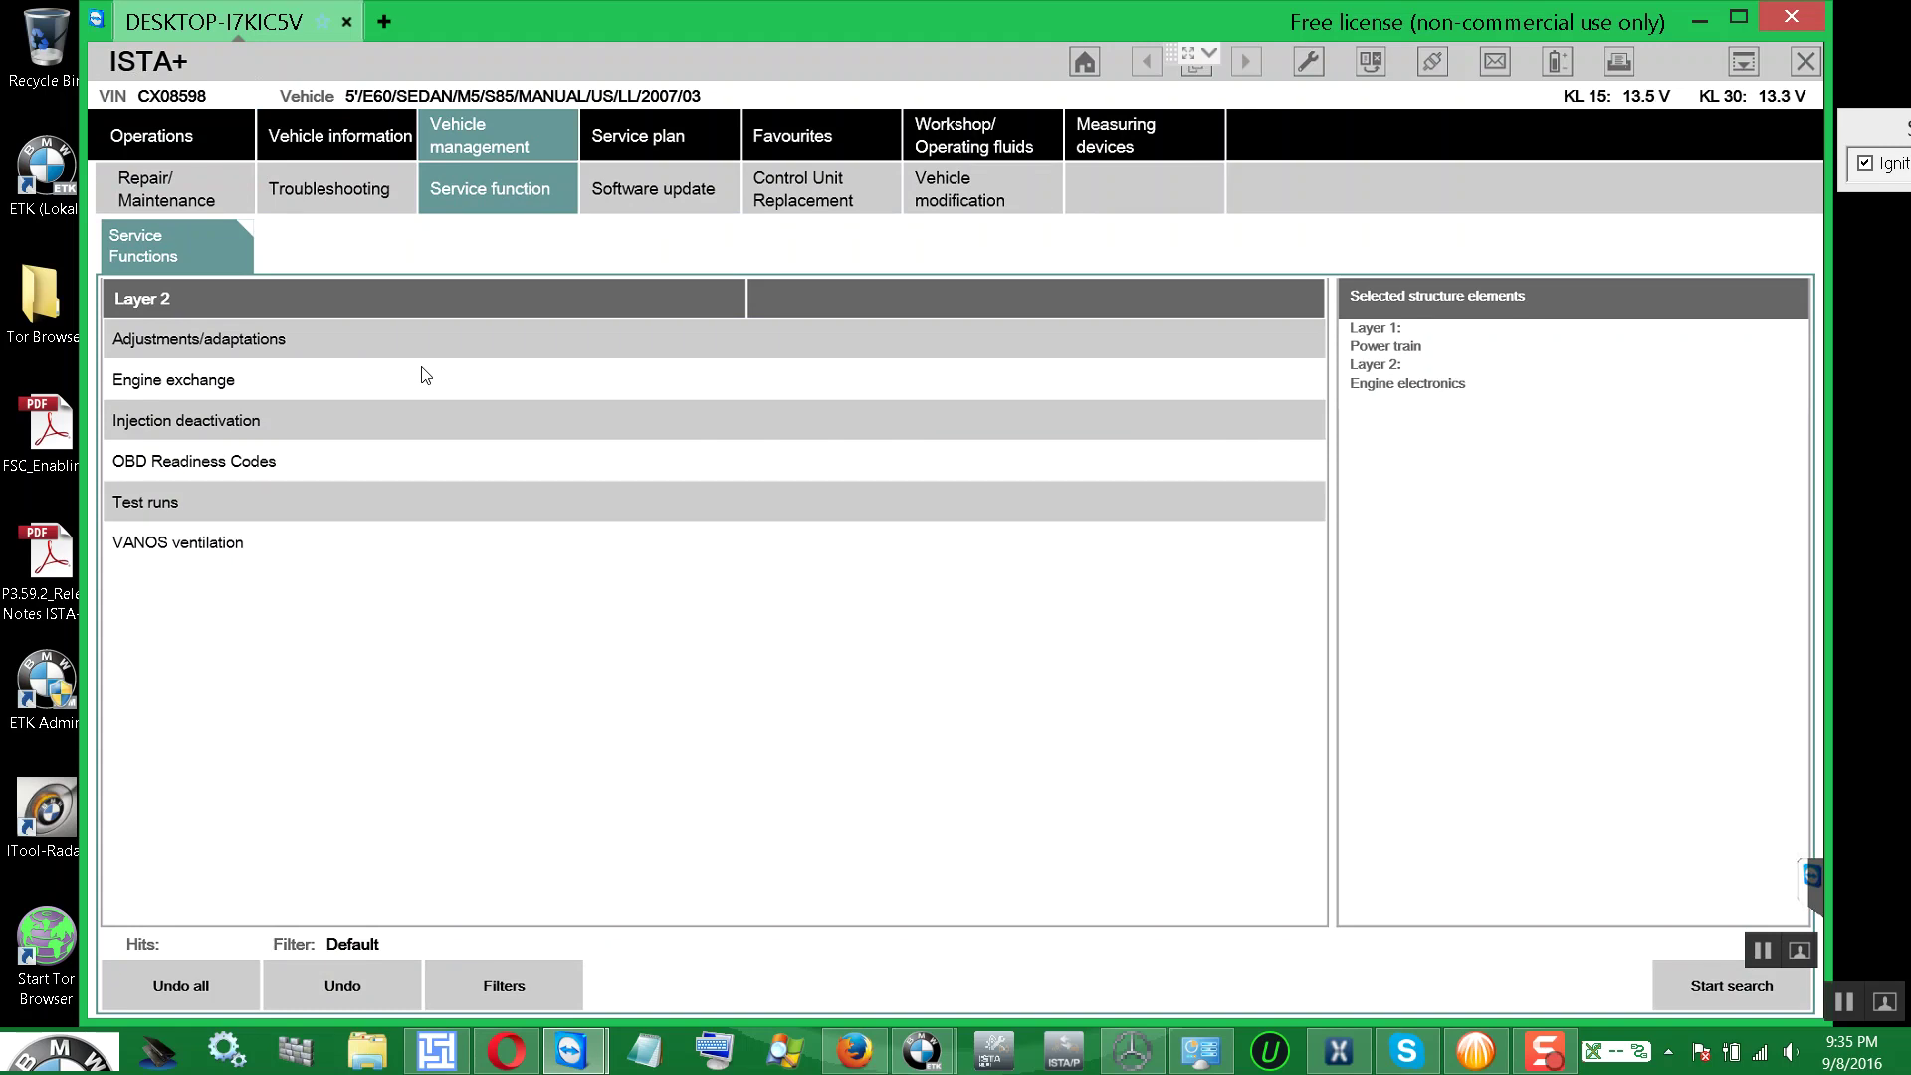
click(411, 346)
click(402, 344)
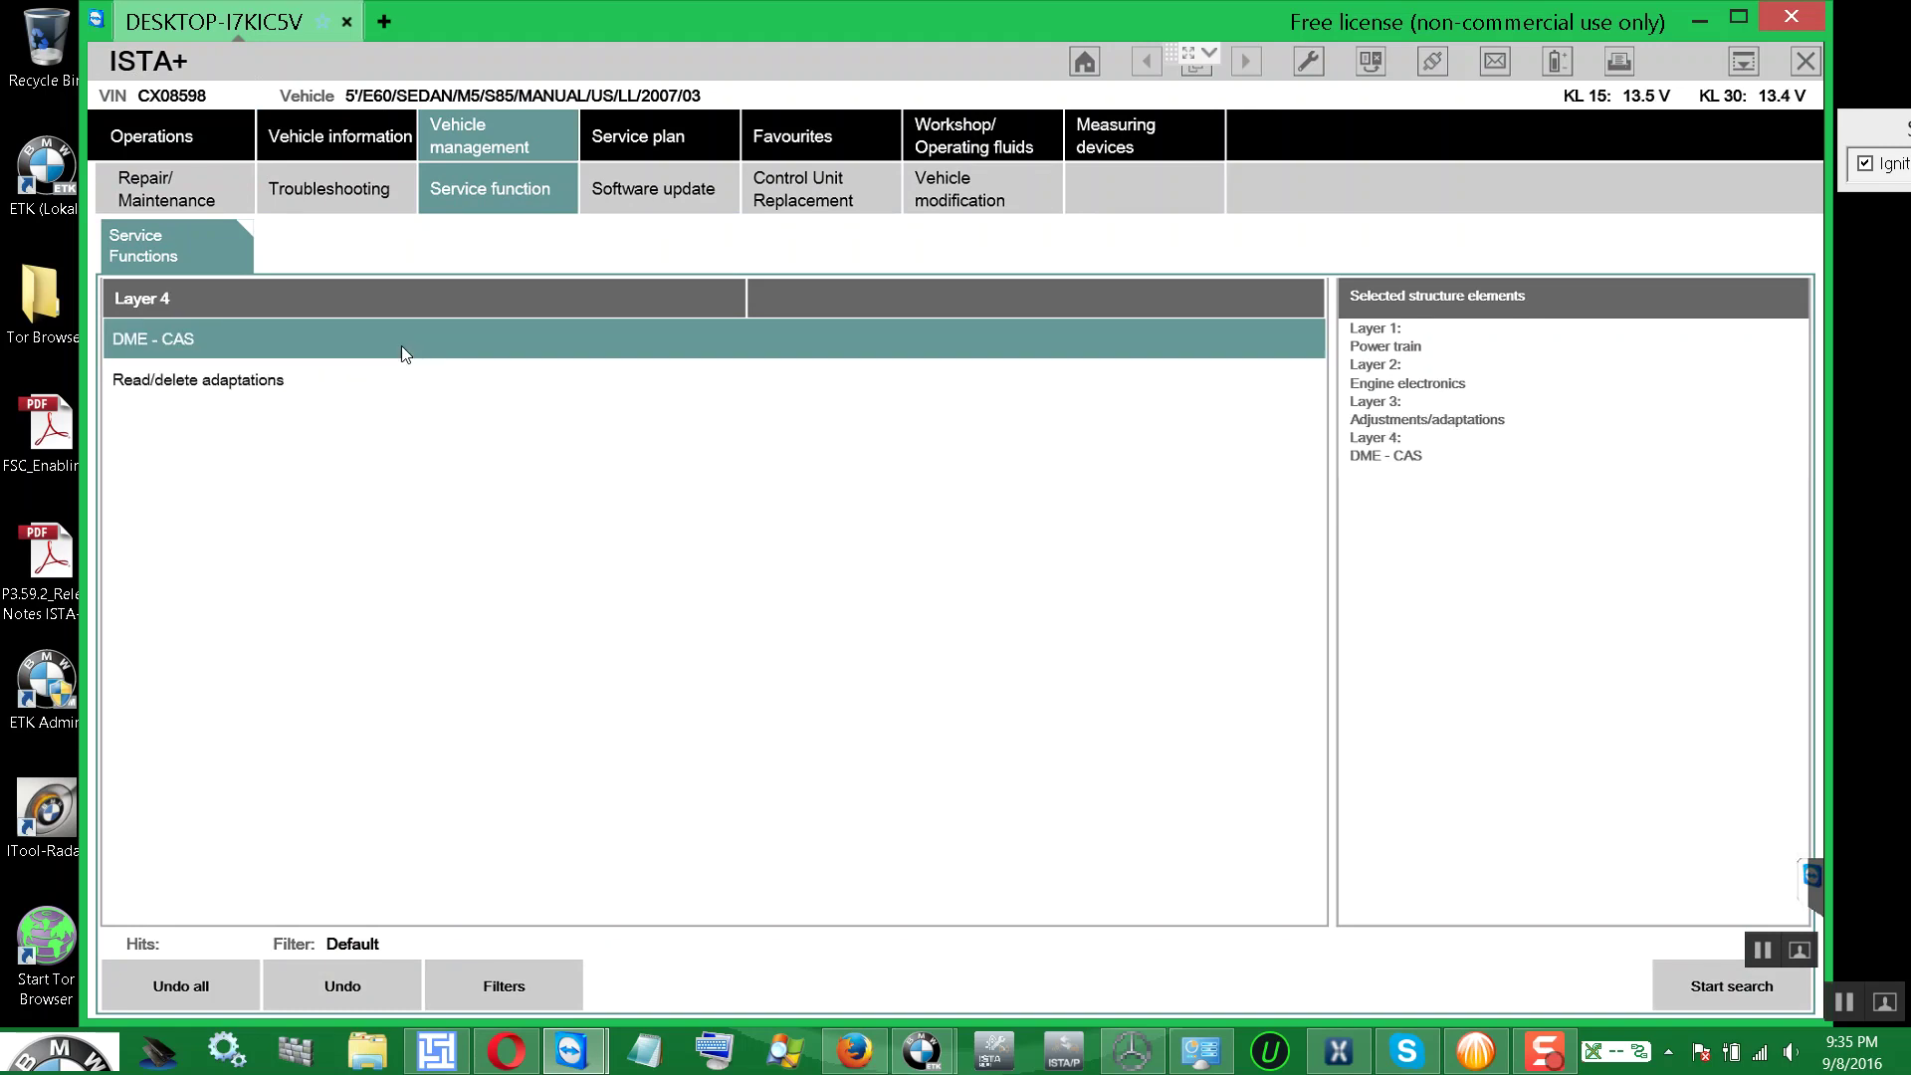
click(1712, 987)
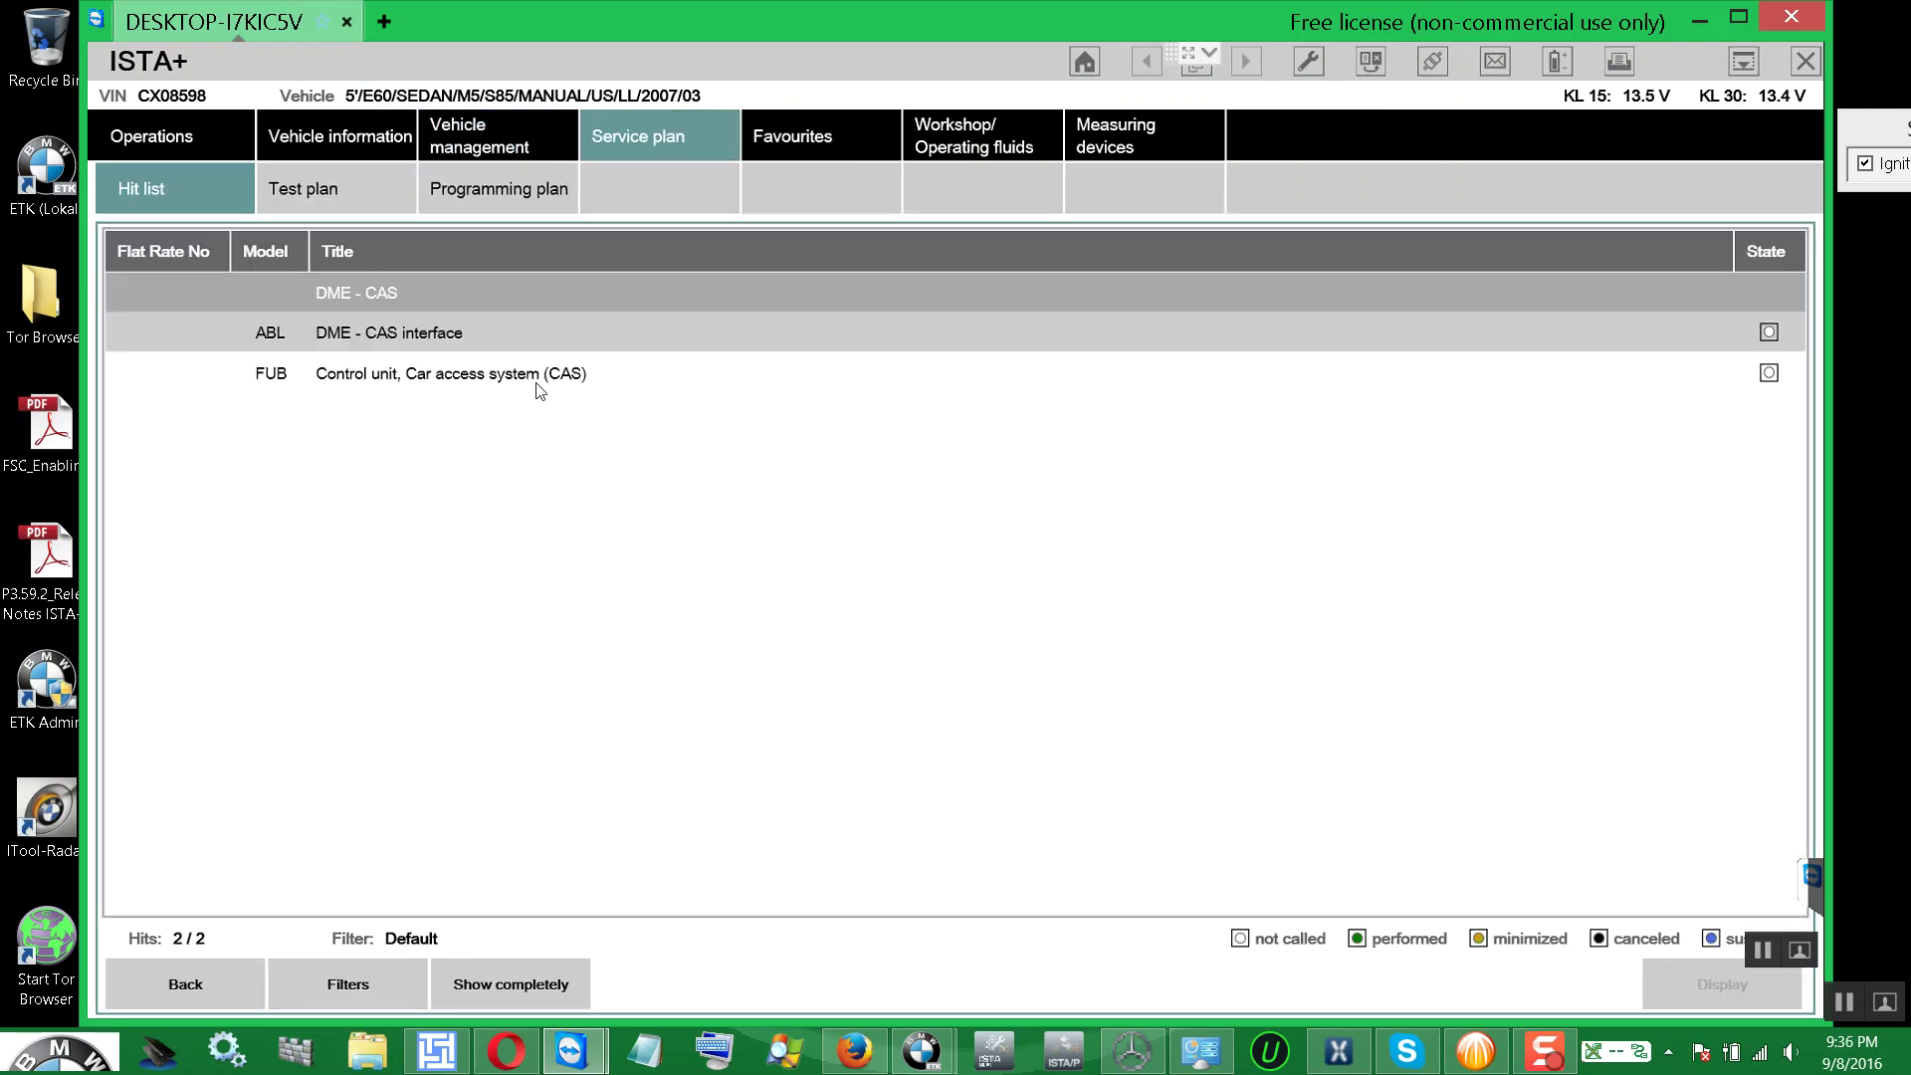
- Open the "DME - CAS interface" procedure and start the Starting value adjustment (reset)
click(481, 335)
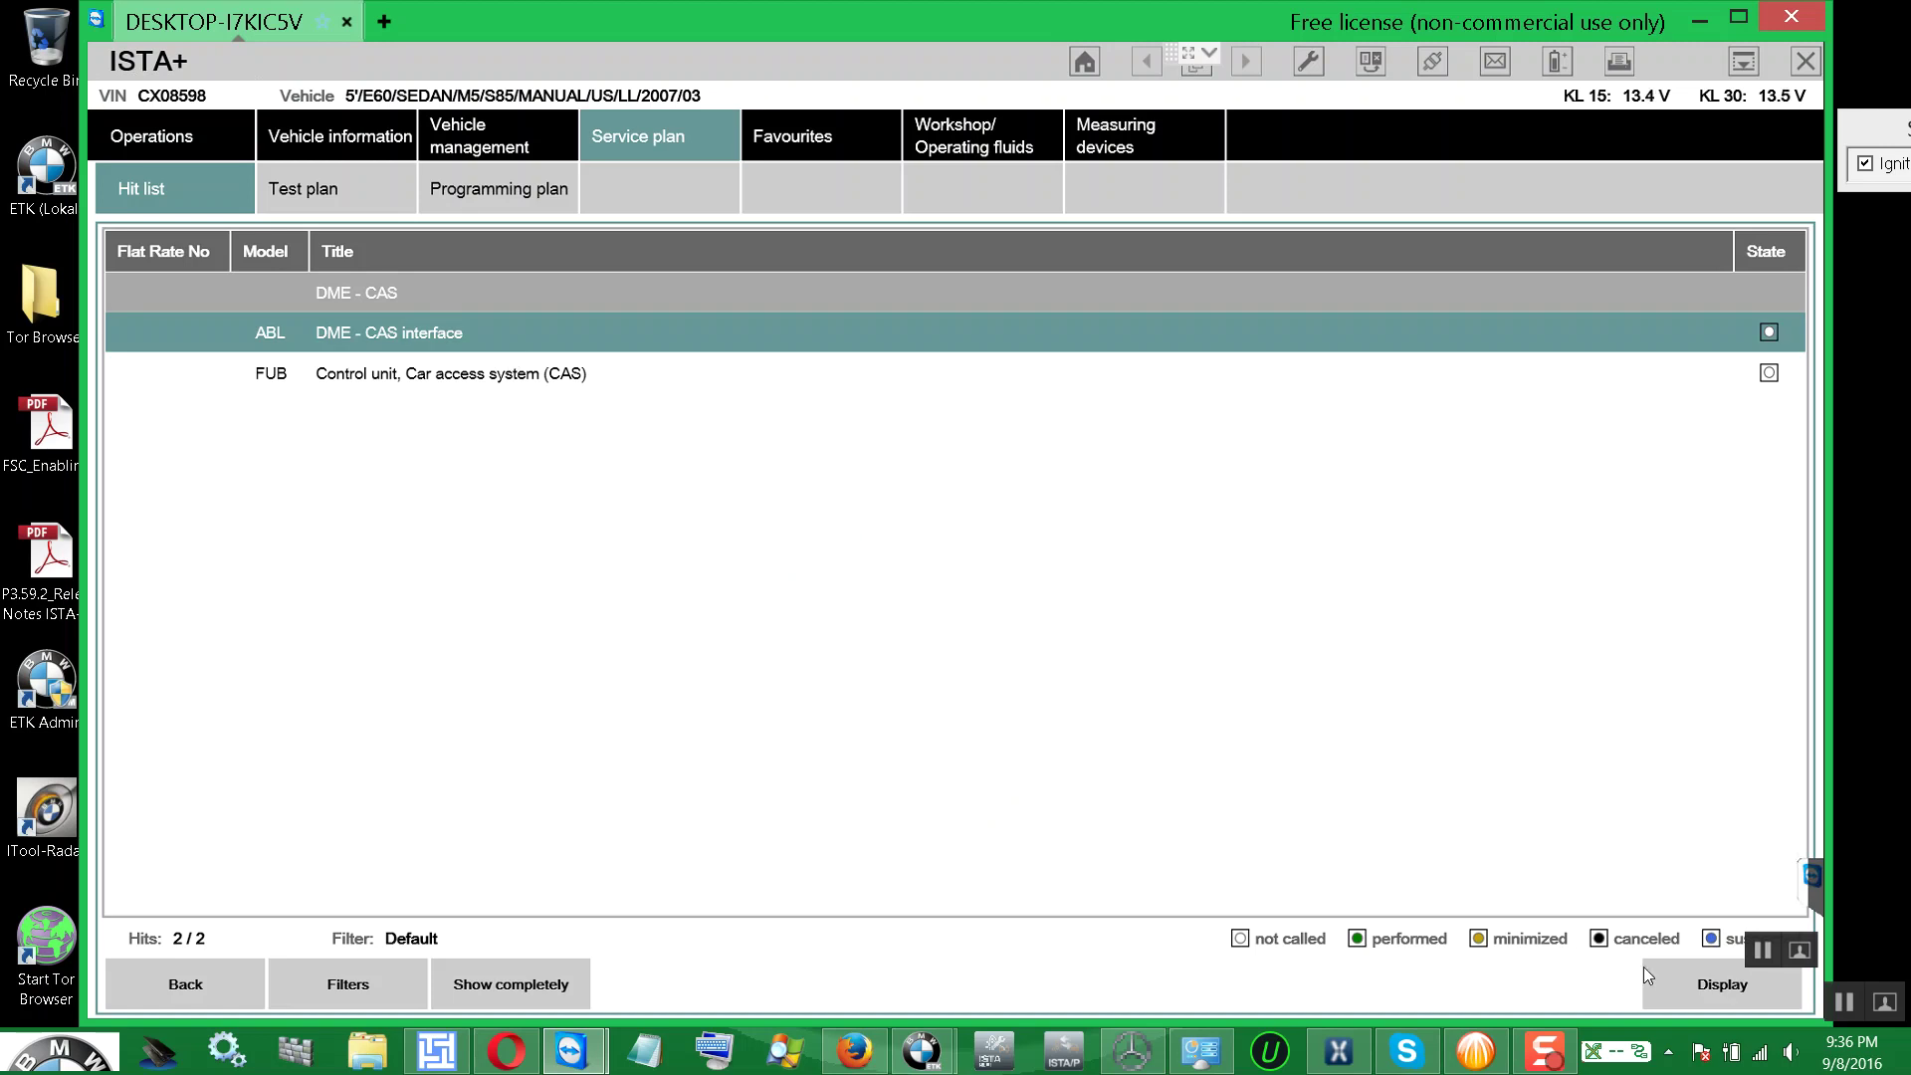
click(1699, 990)
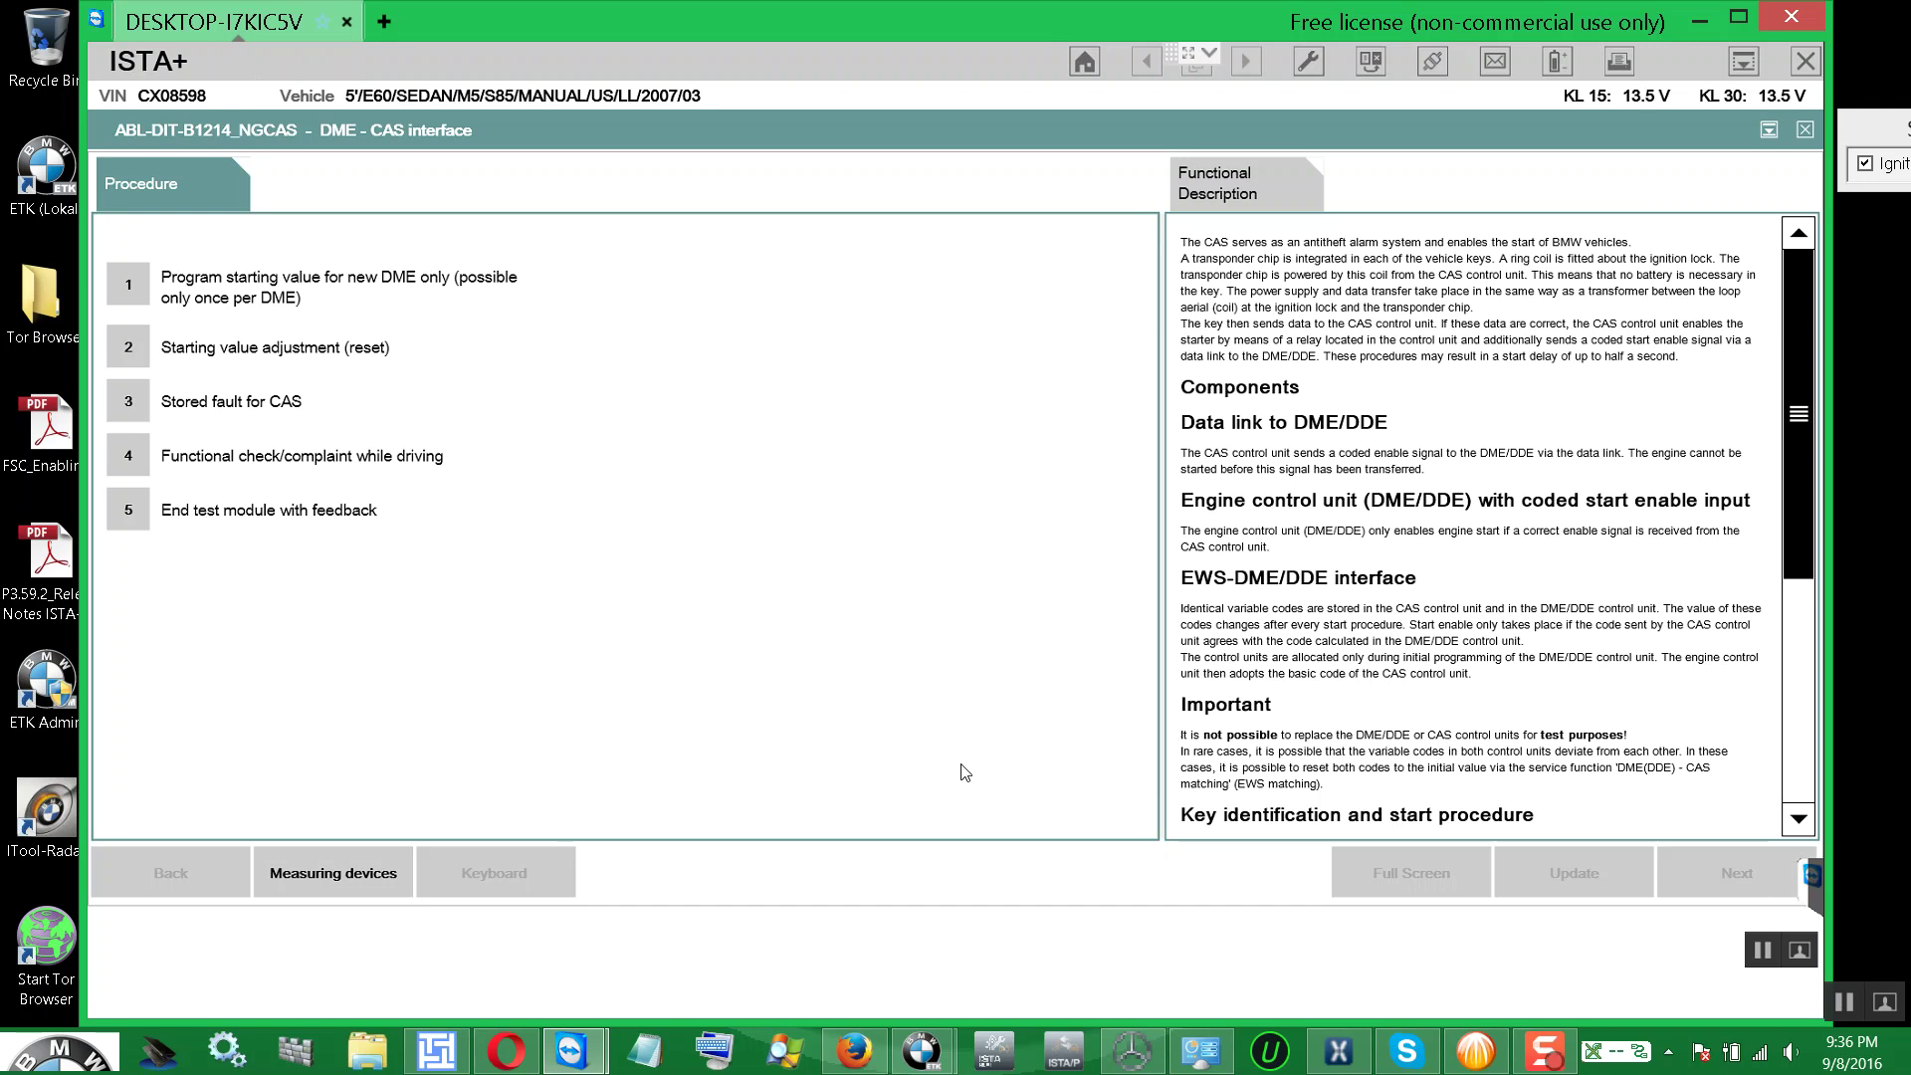
click(135, 356)
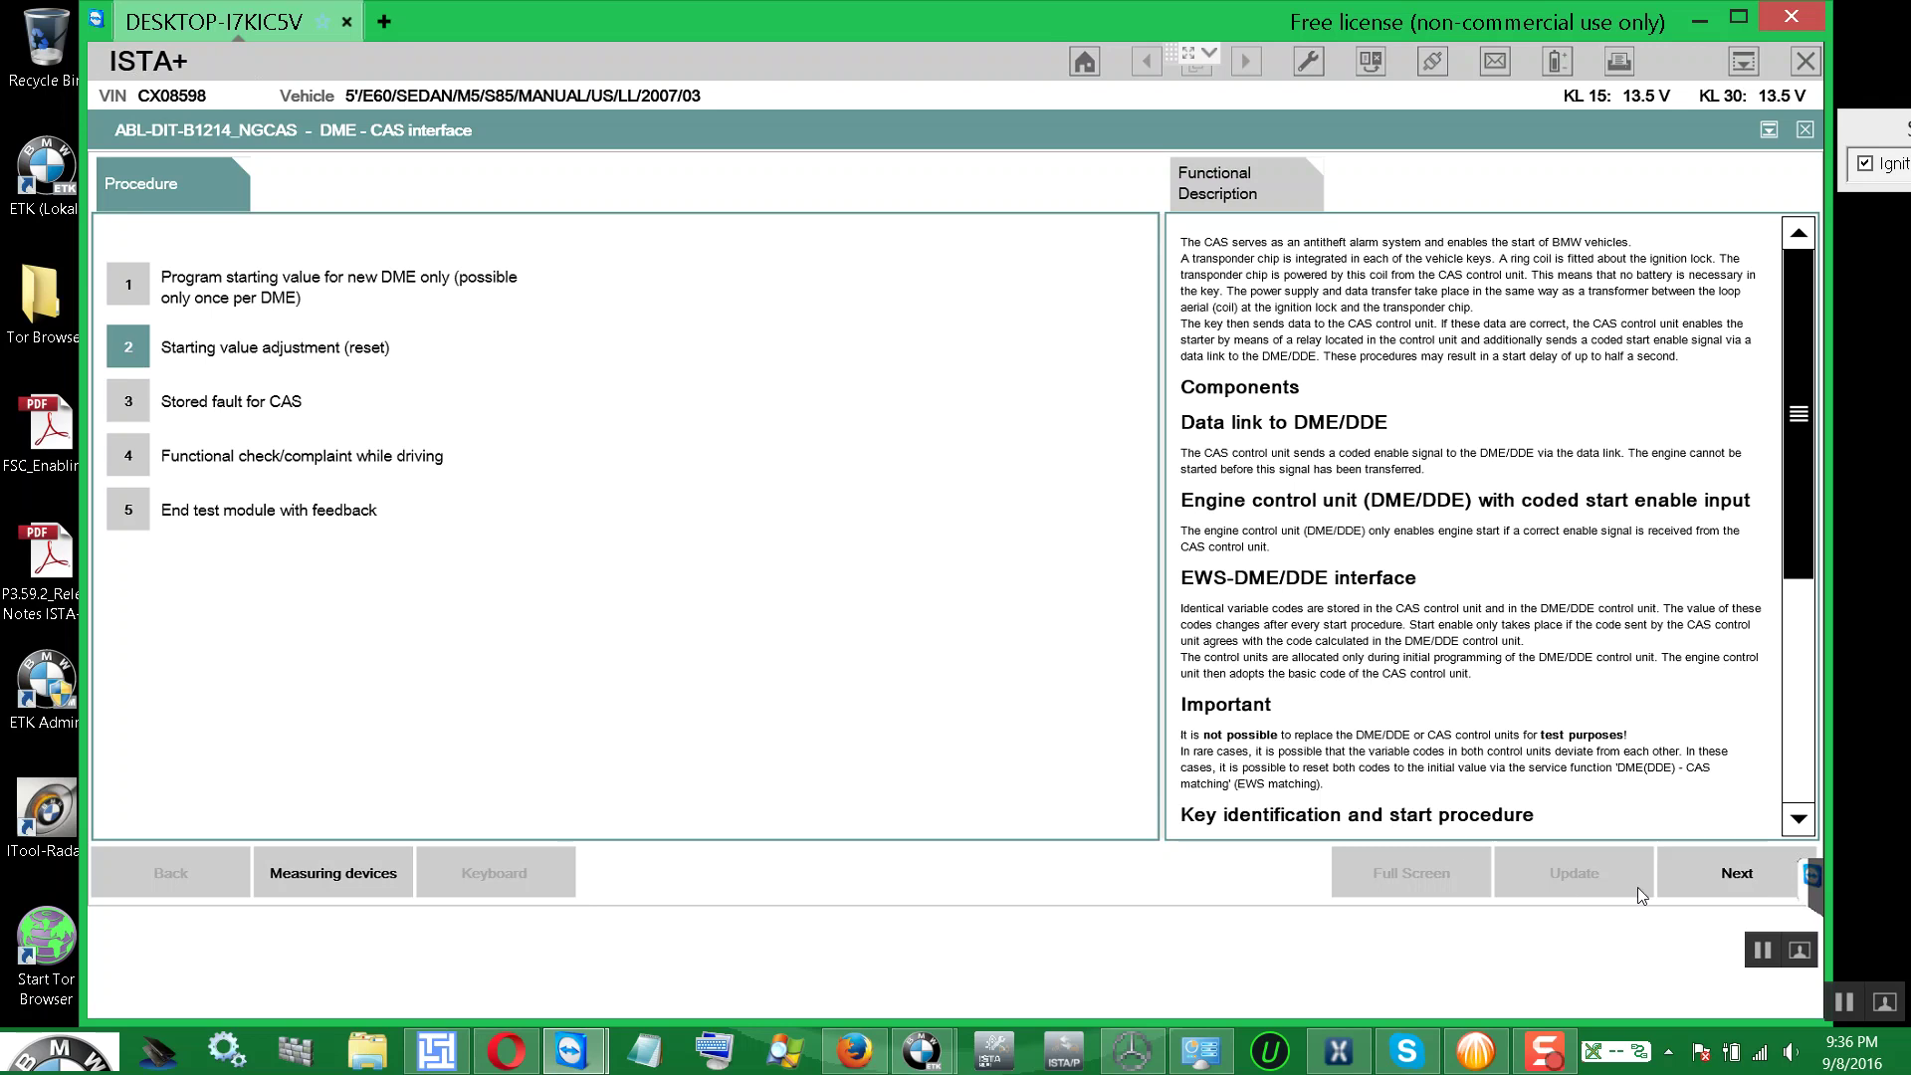
click(1721, 884)
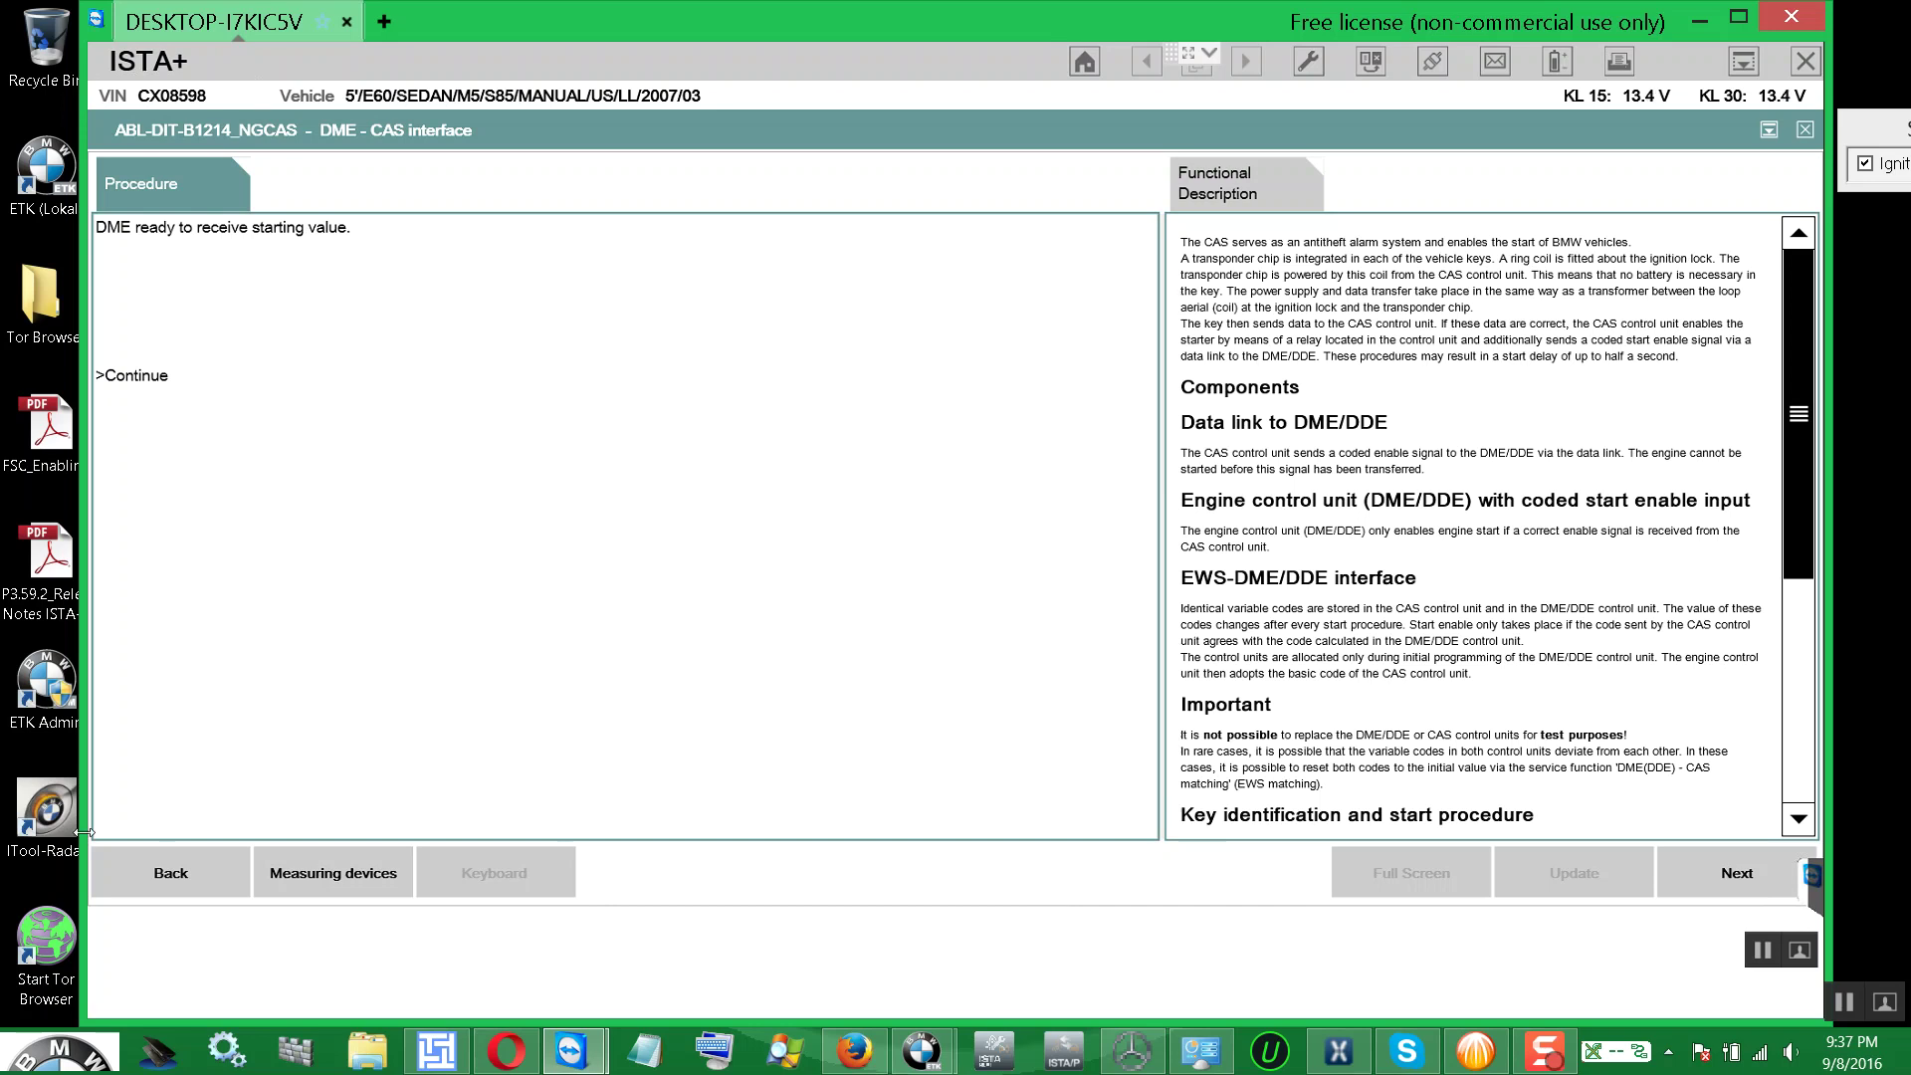
- Go back to the required vehicle conditions and continue the procedure through the starting value reset of the DME
click(173, 879)
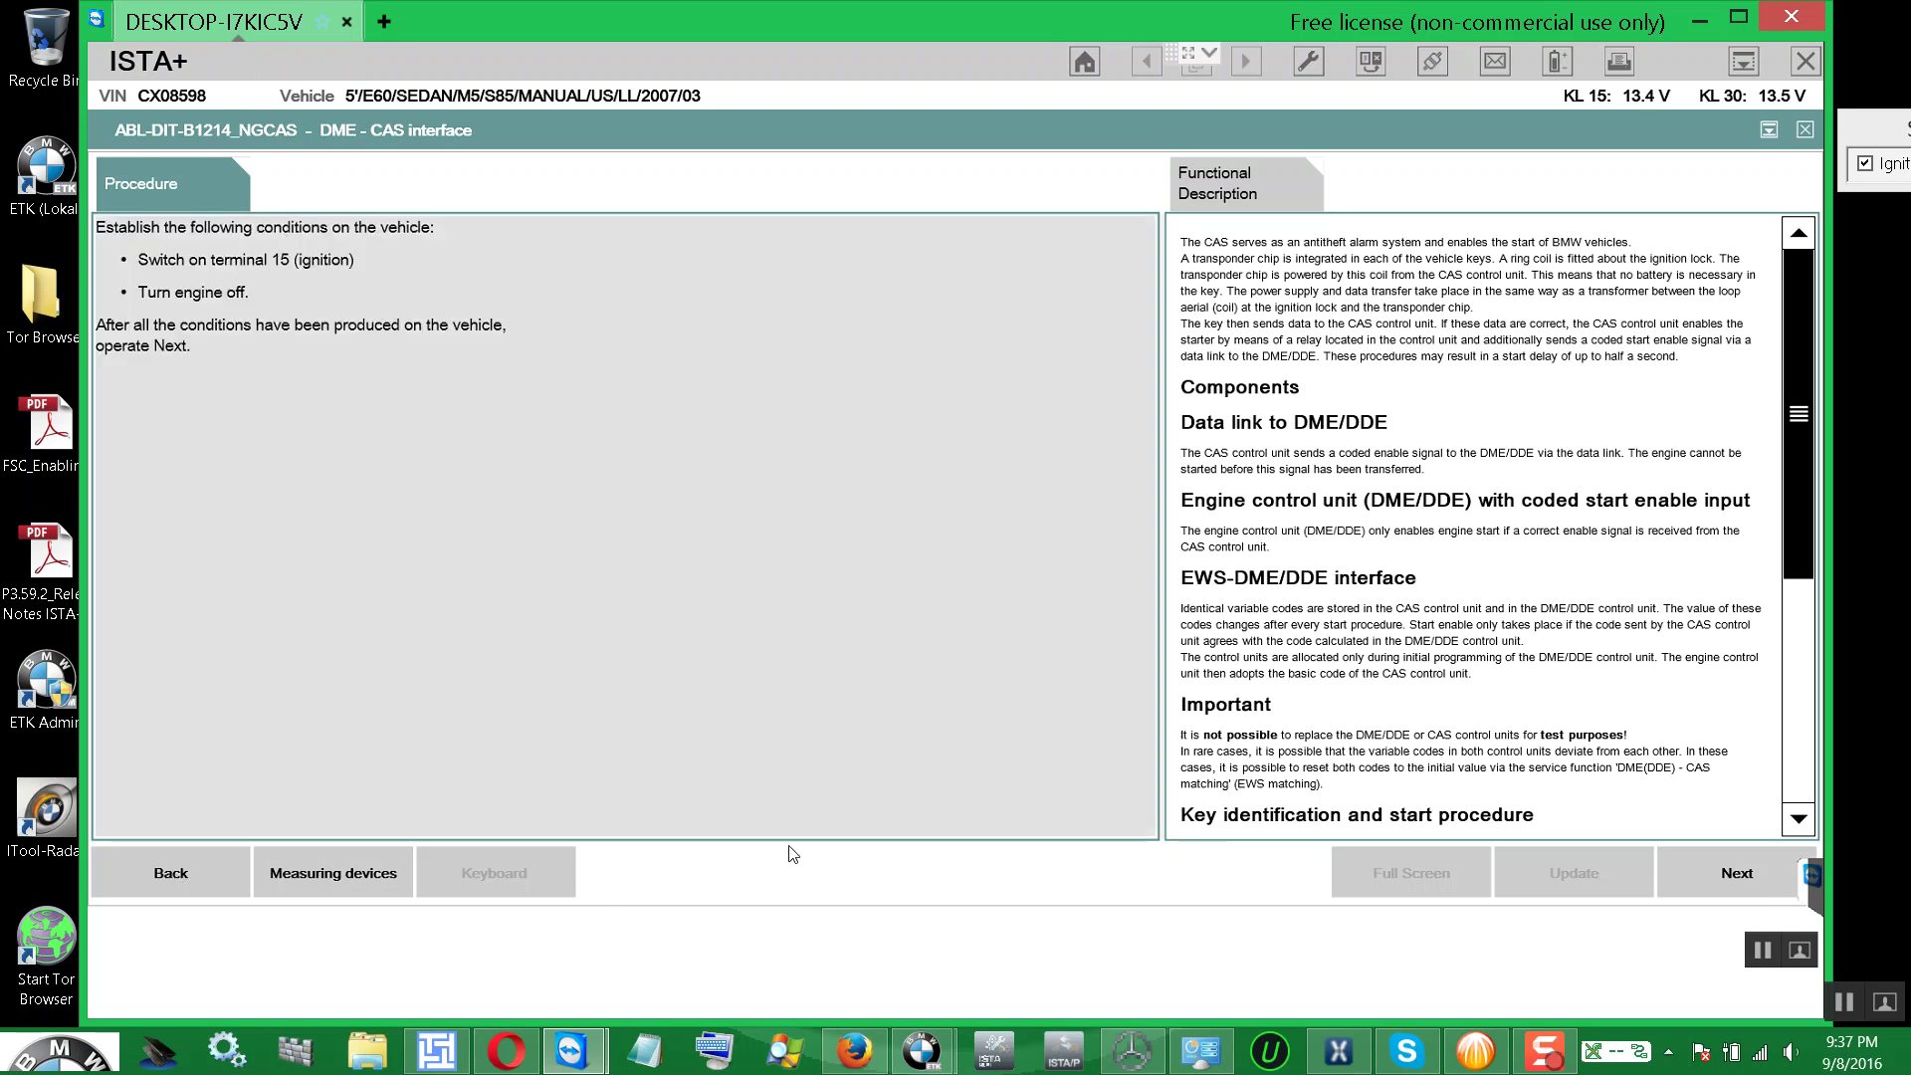
click(1733, 872)
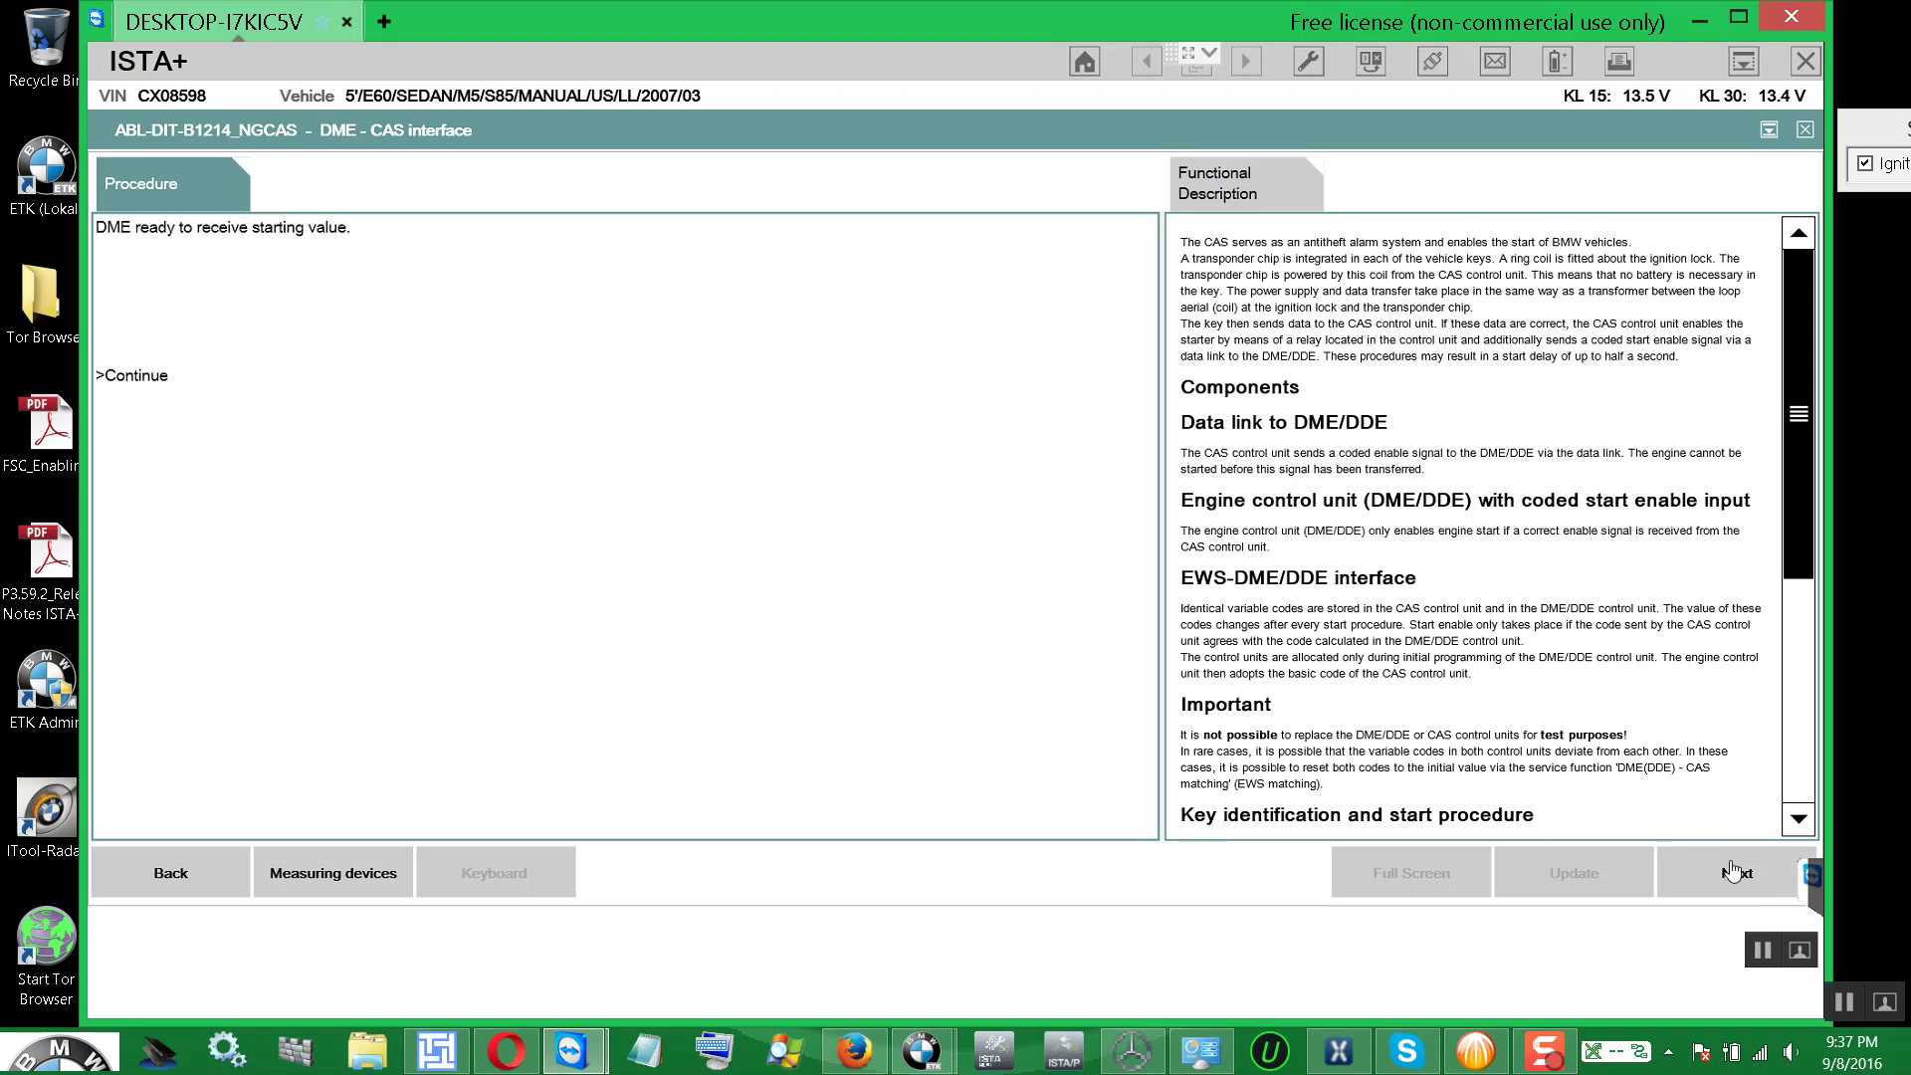
click(1733, 872)
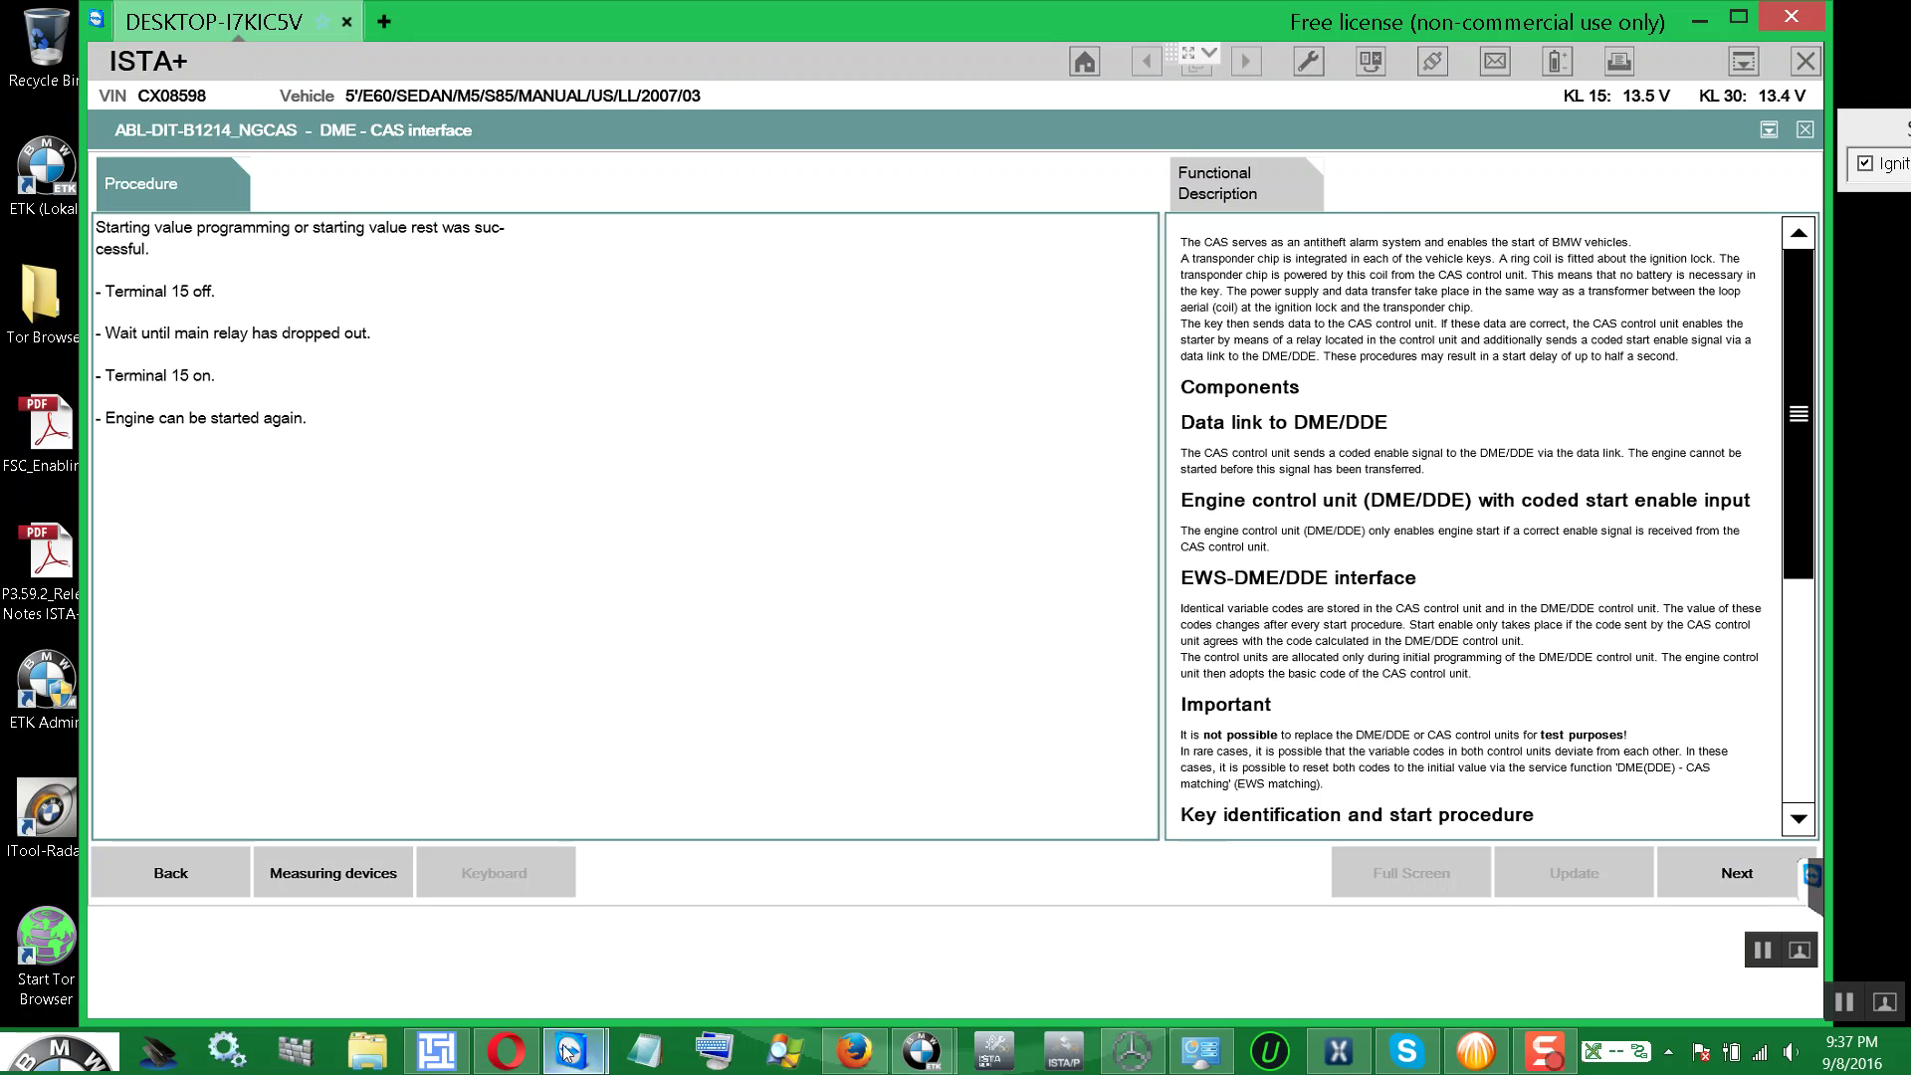
mouse_move(567, 1052)
click(500, 970)
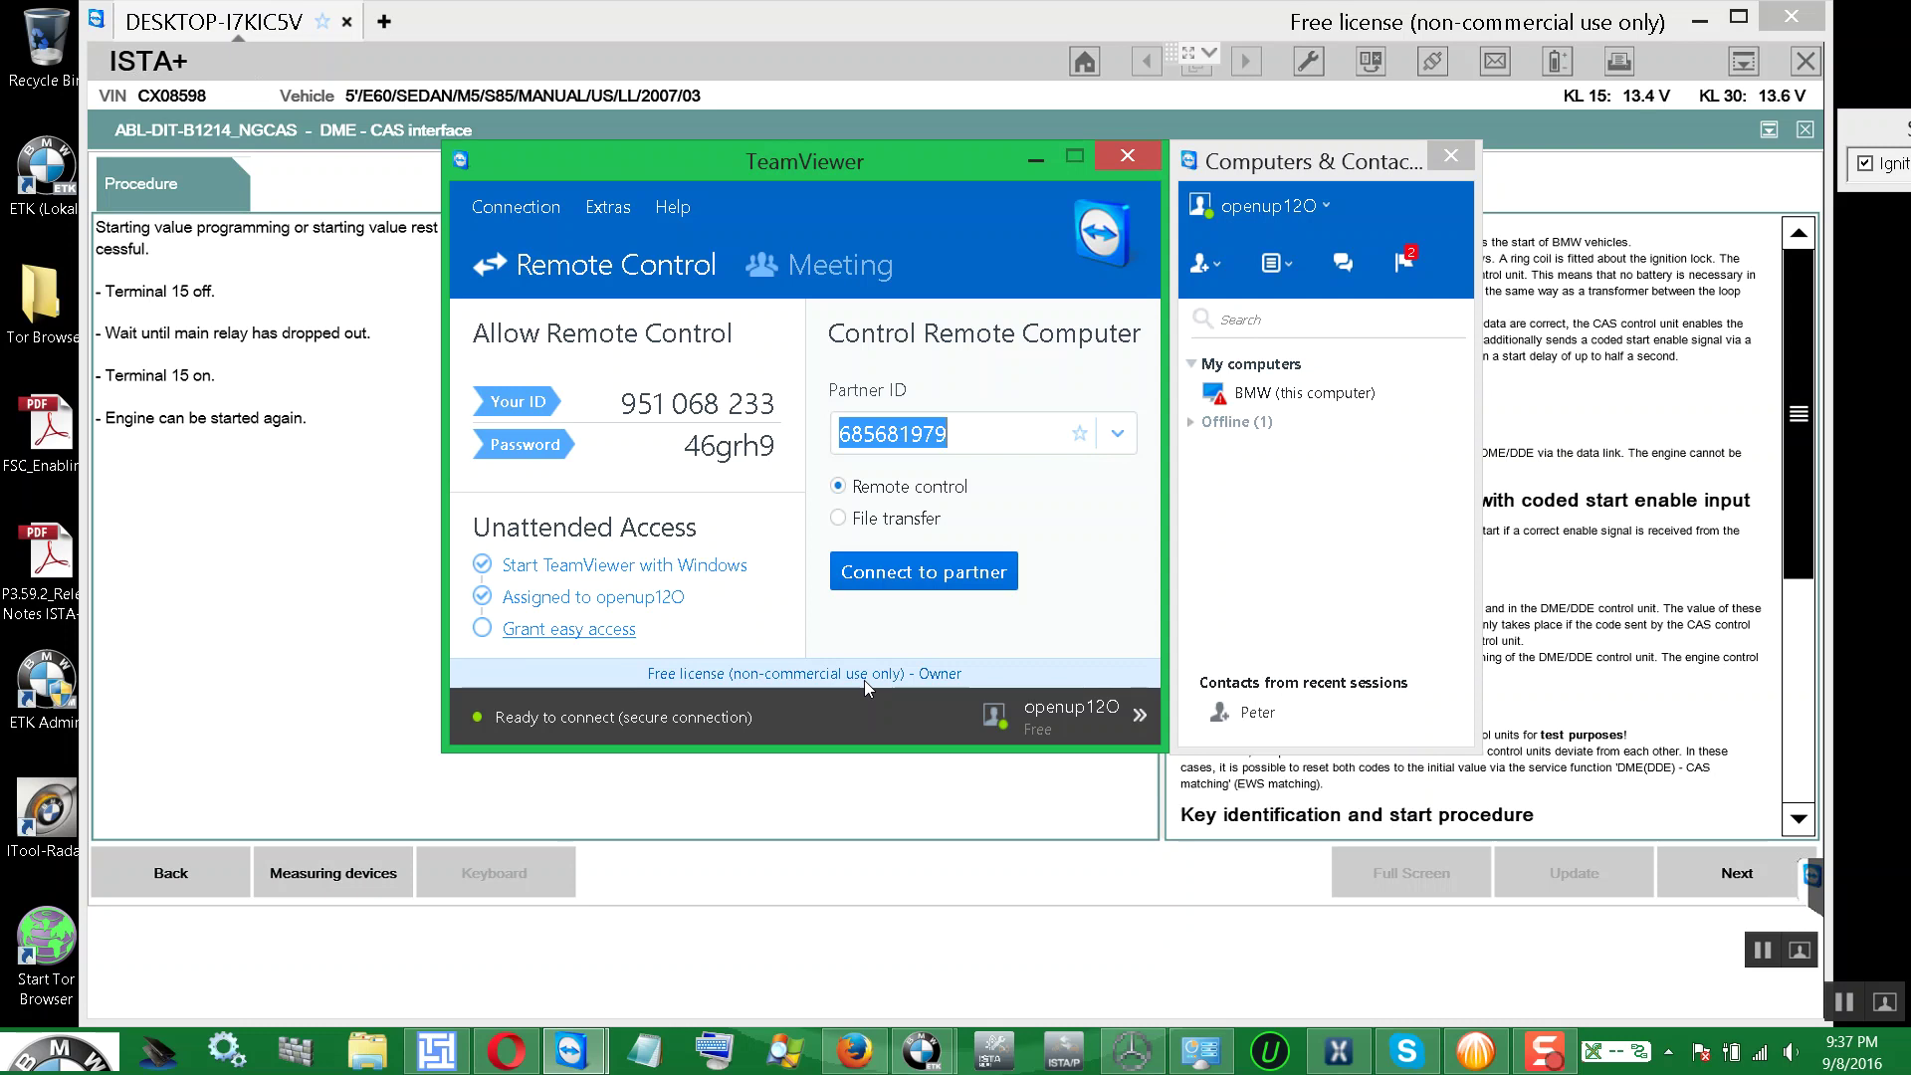
click(1036, 167)
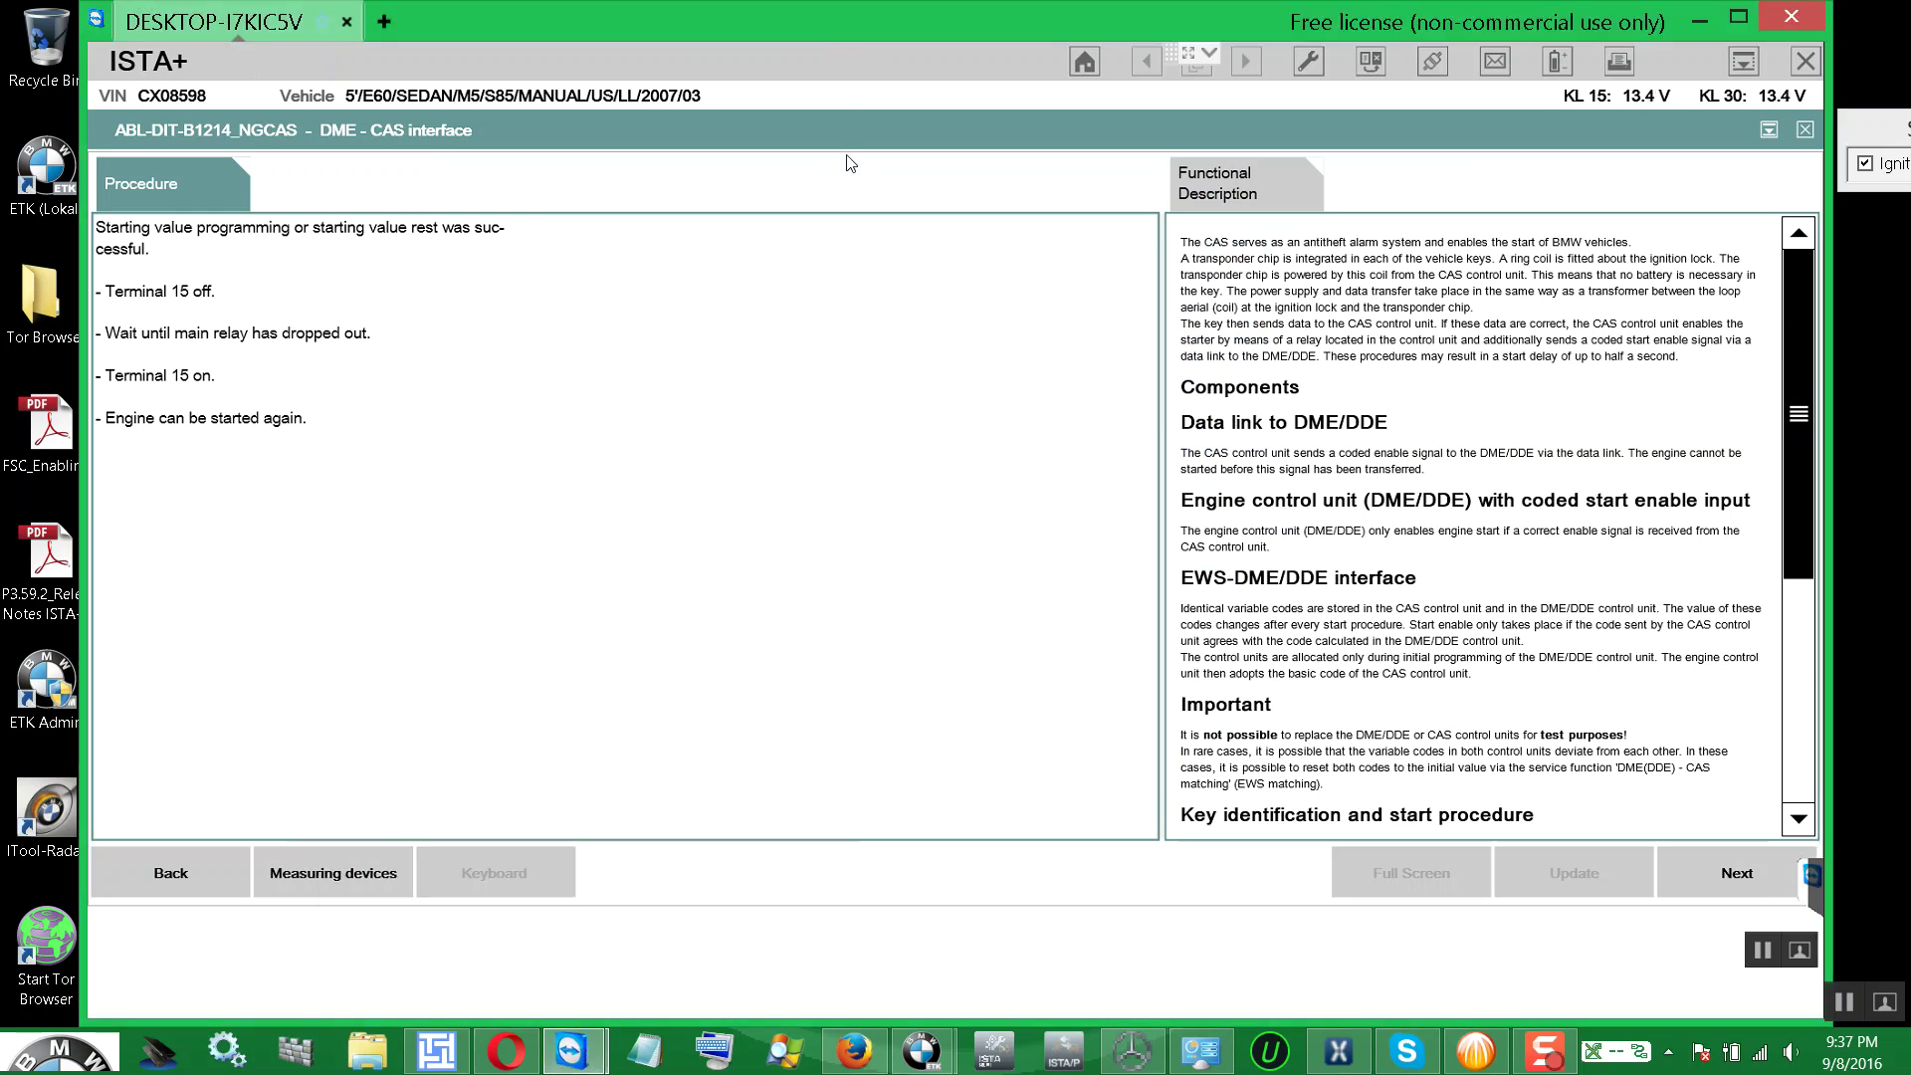
- Restore the maximized ISTA+ window to its smaller size on the remote desktop
double_click(821, 69)
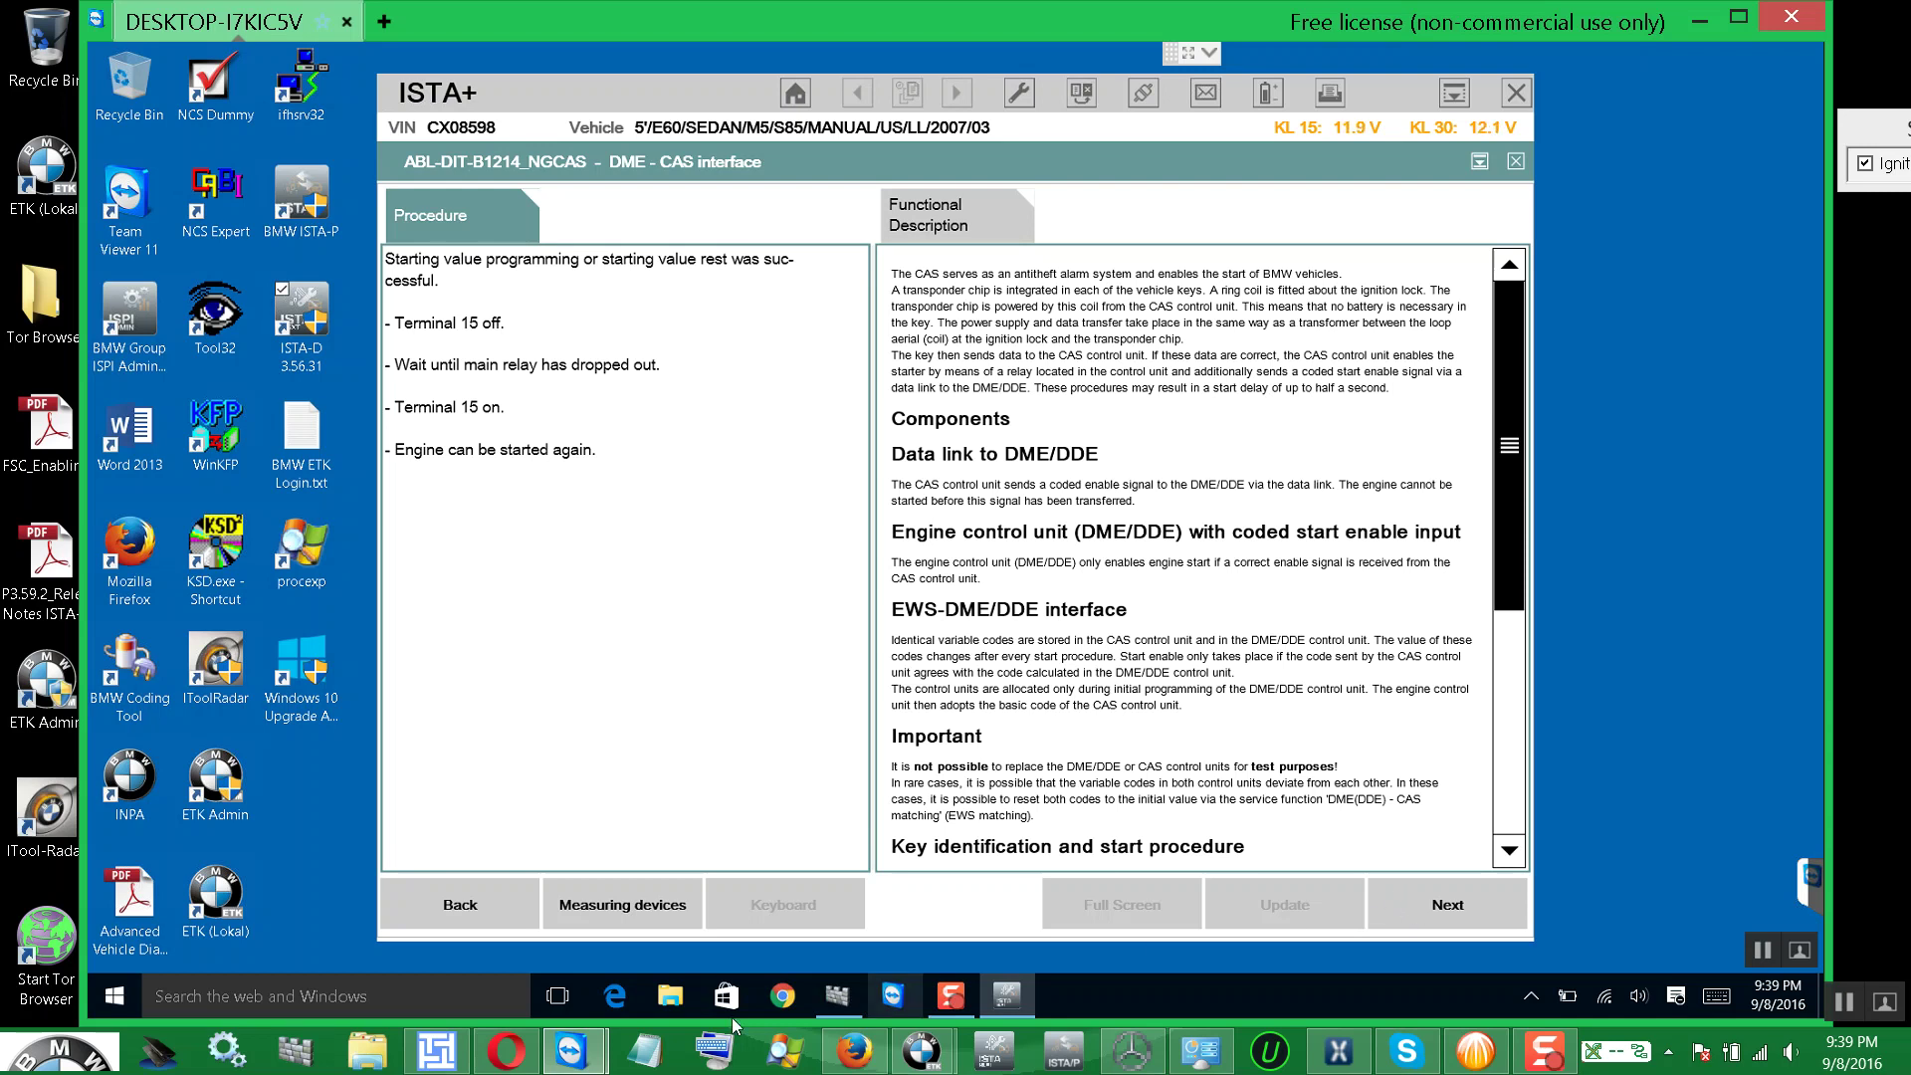
- Check the TeamViewer window on the remote desktop and minimize it again
mouse_move(577, 1065)
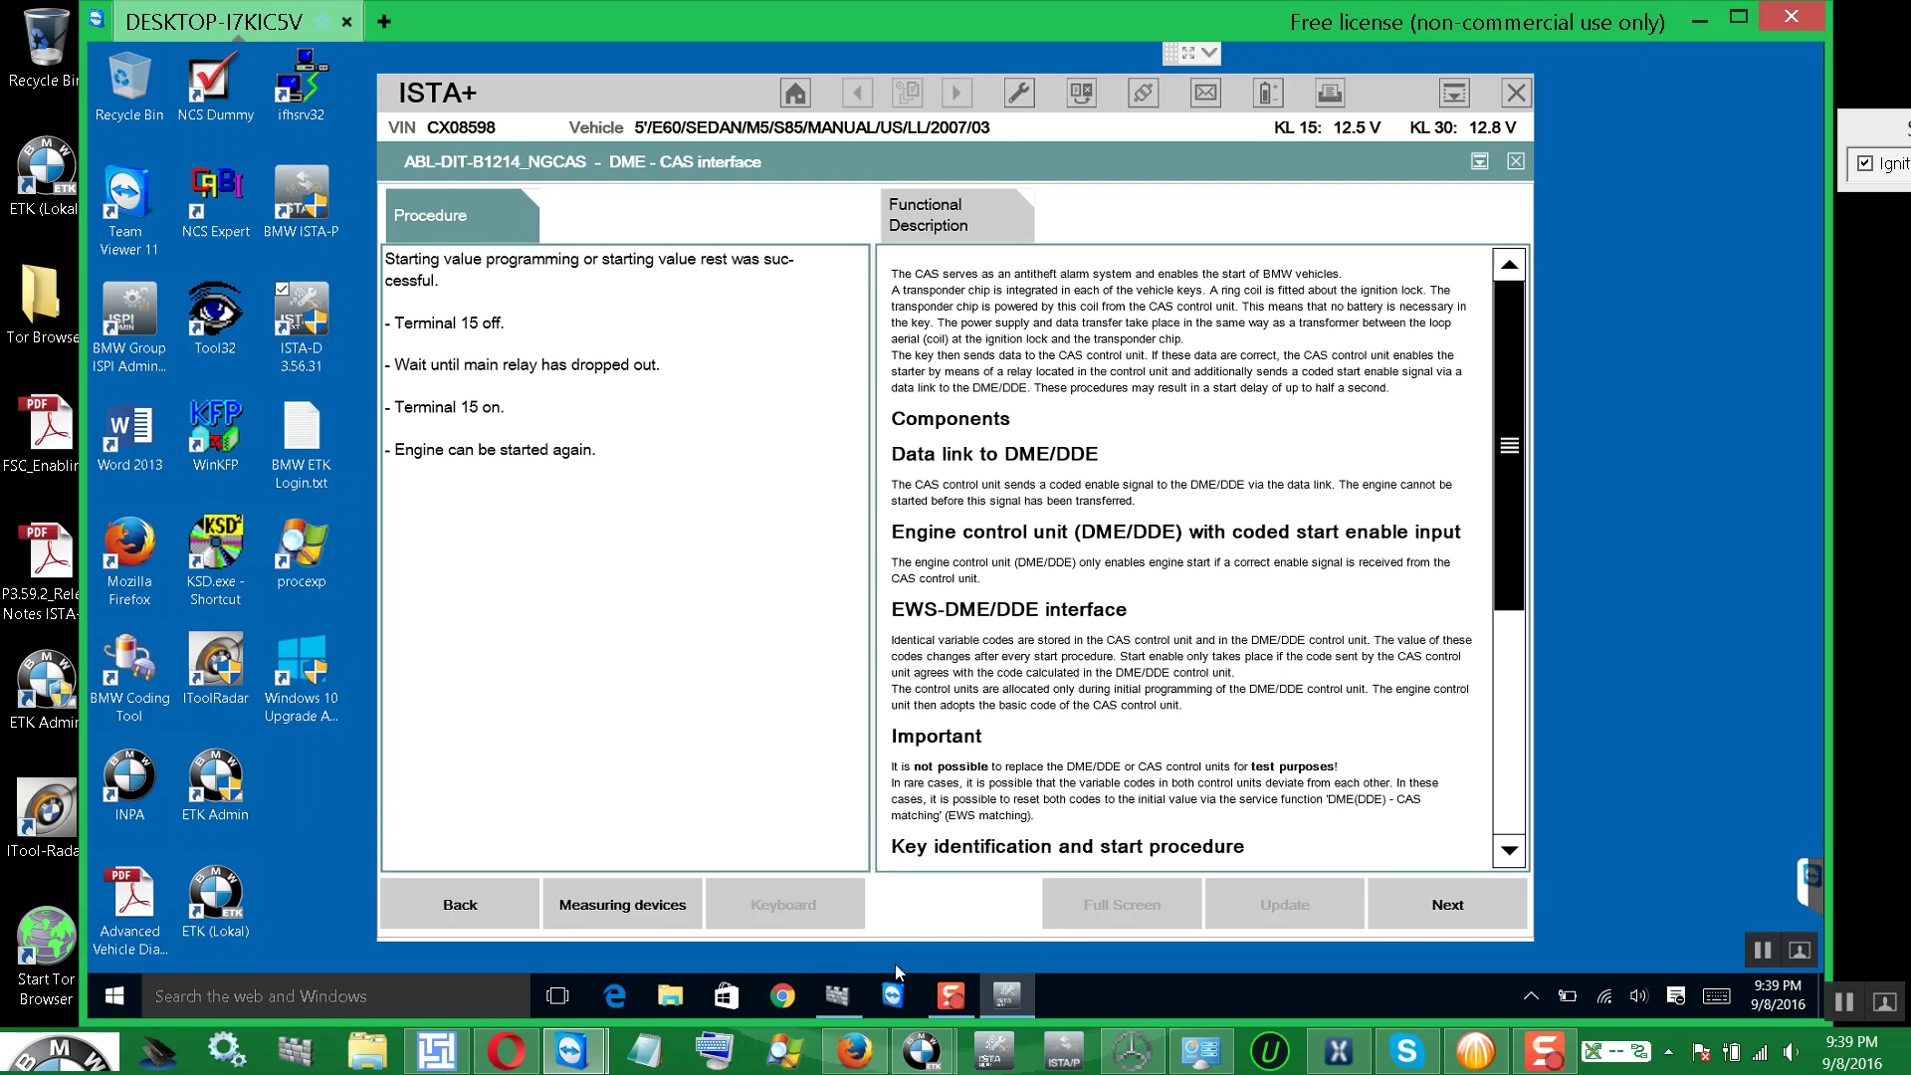
click(891, 995)
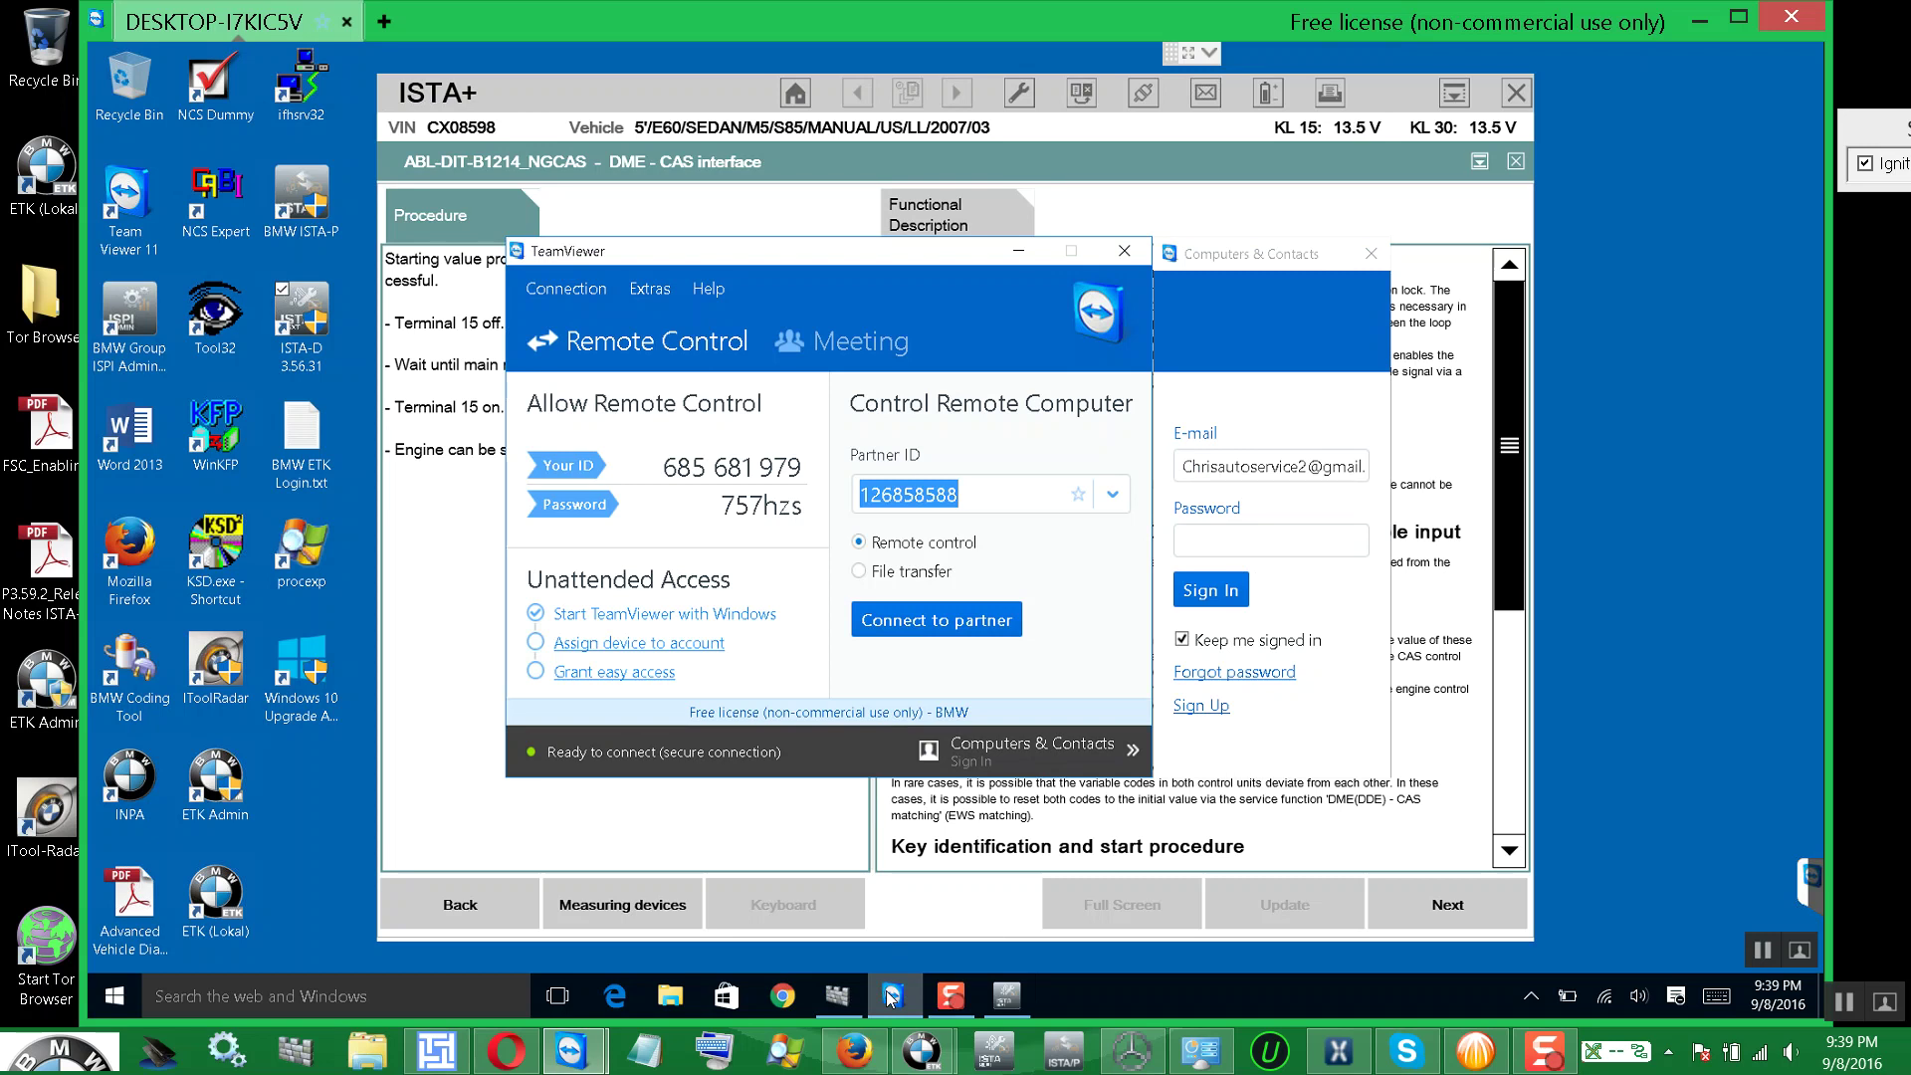
click(1023, 254)
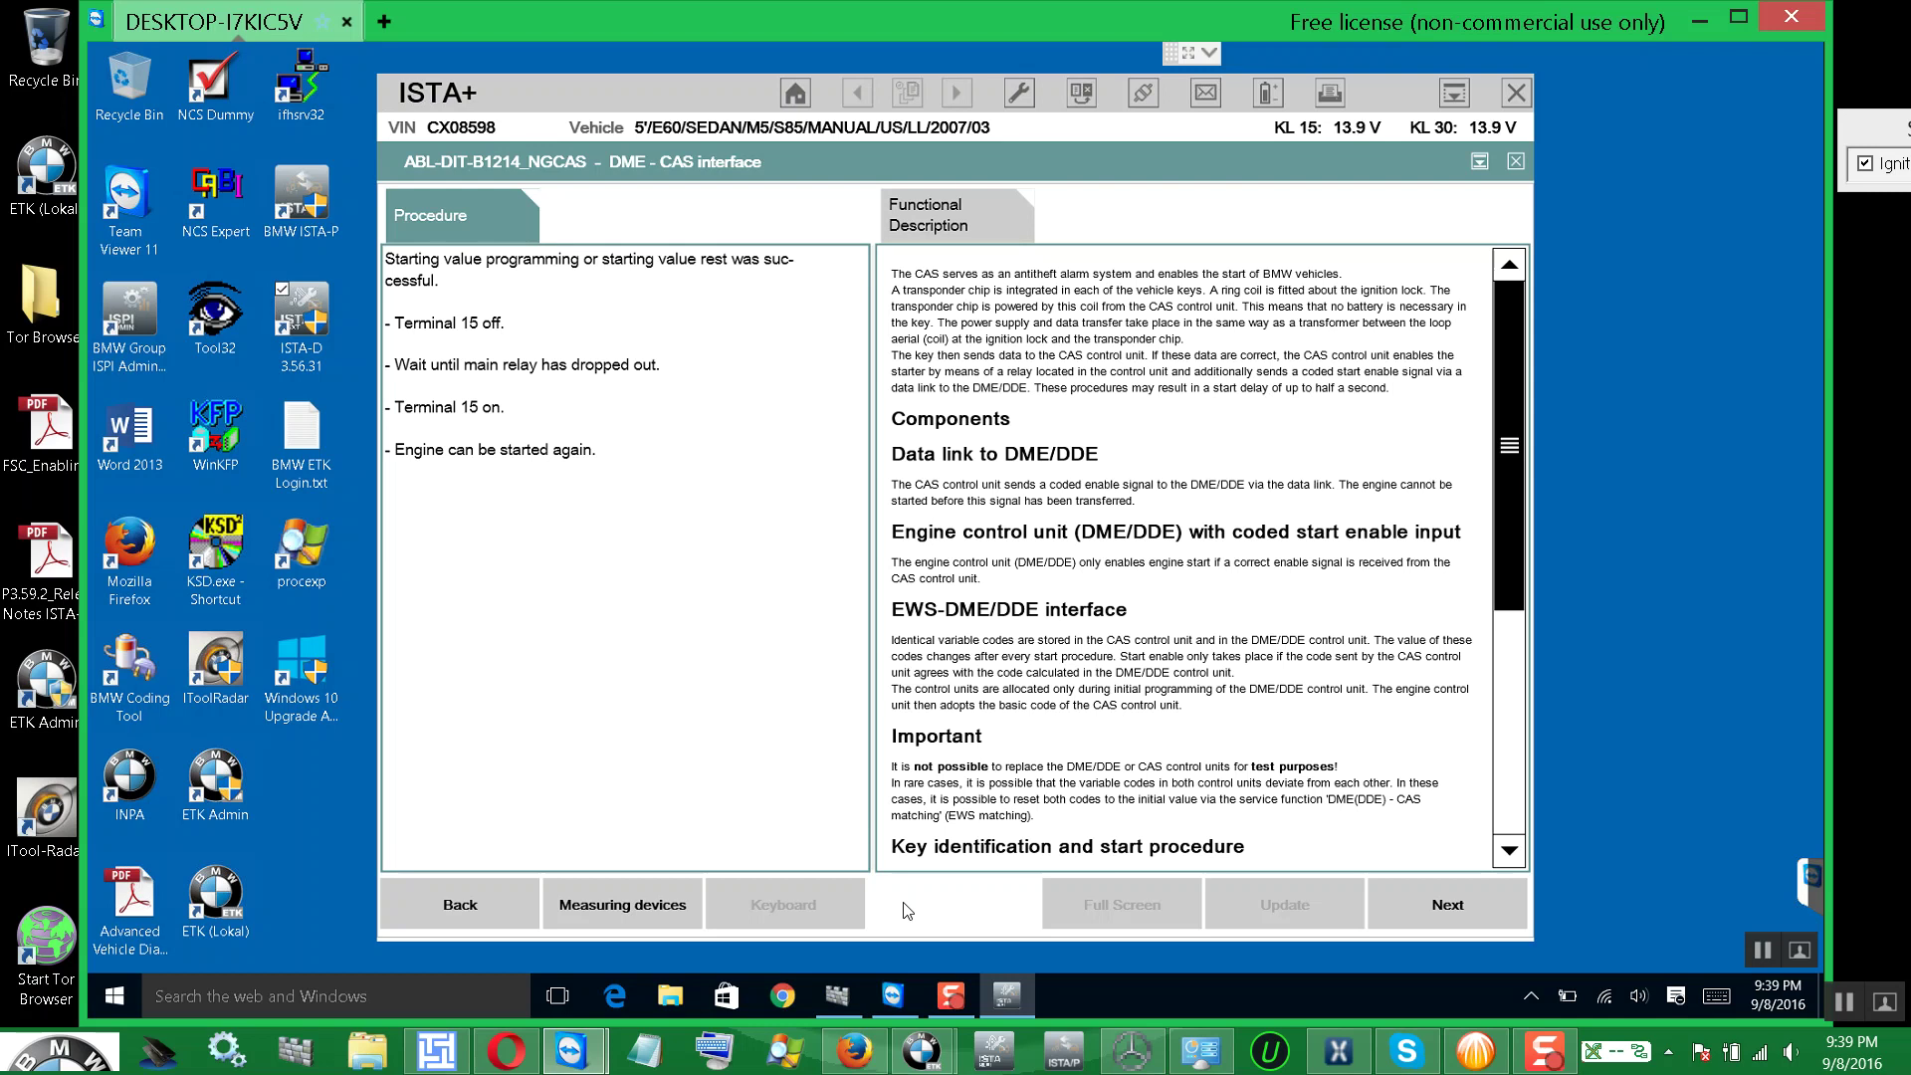
- End the DME - CAS interface test module with feedback "No fault found" and finish the service function
click(1429, 901)
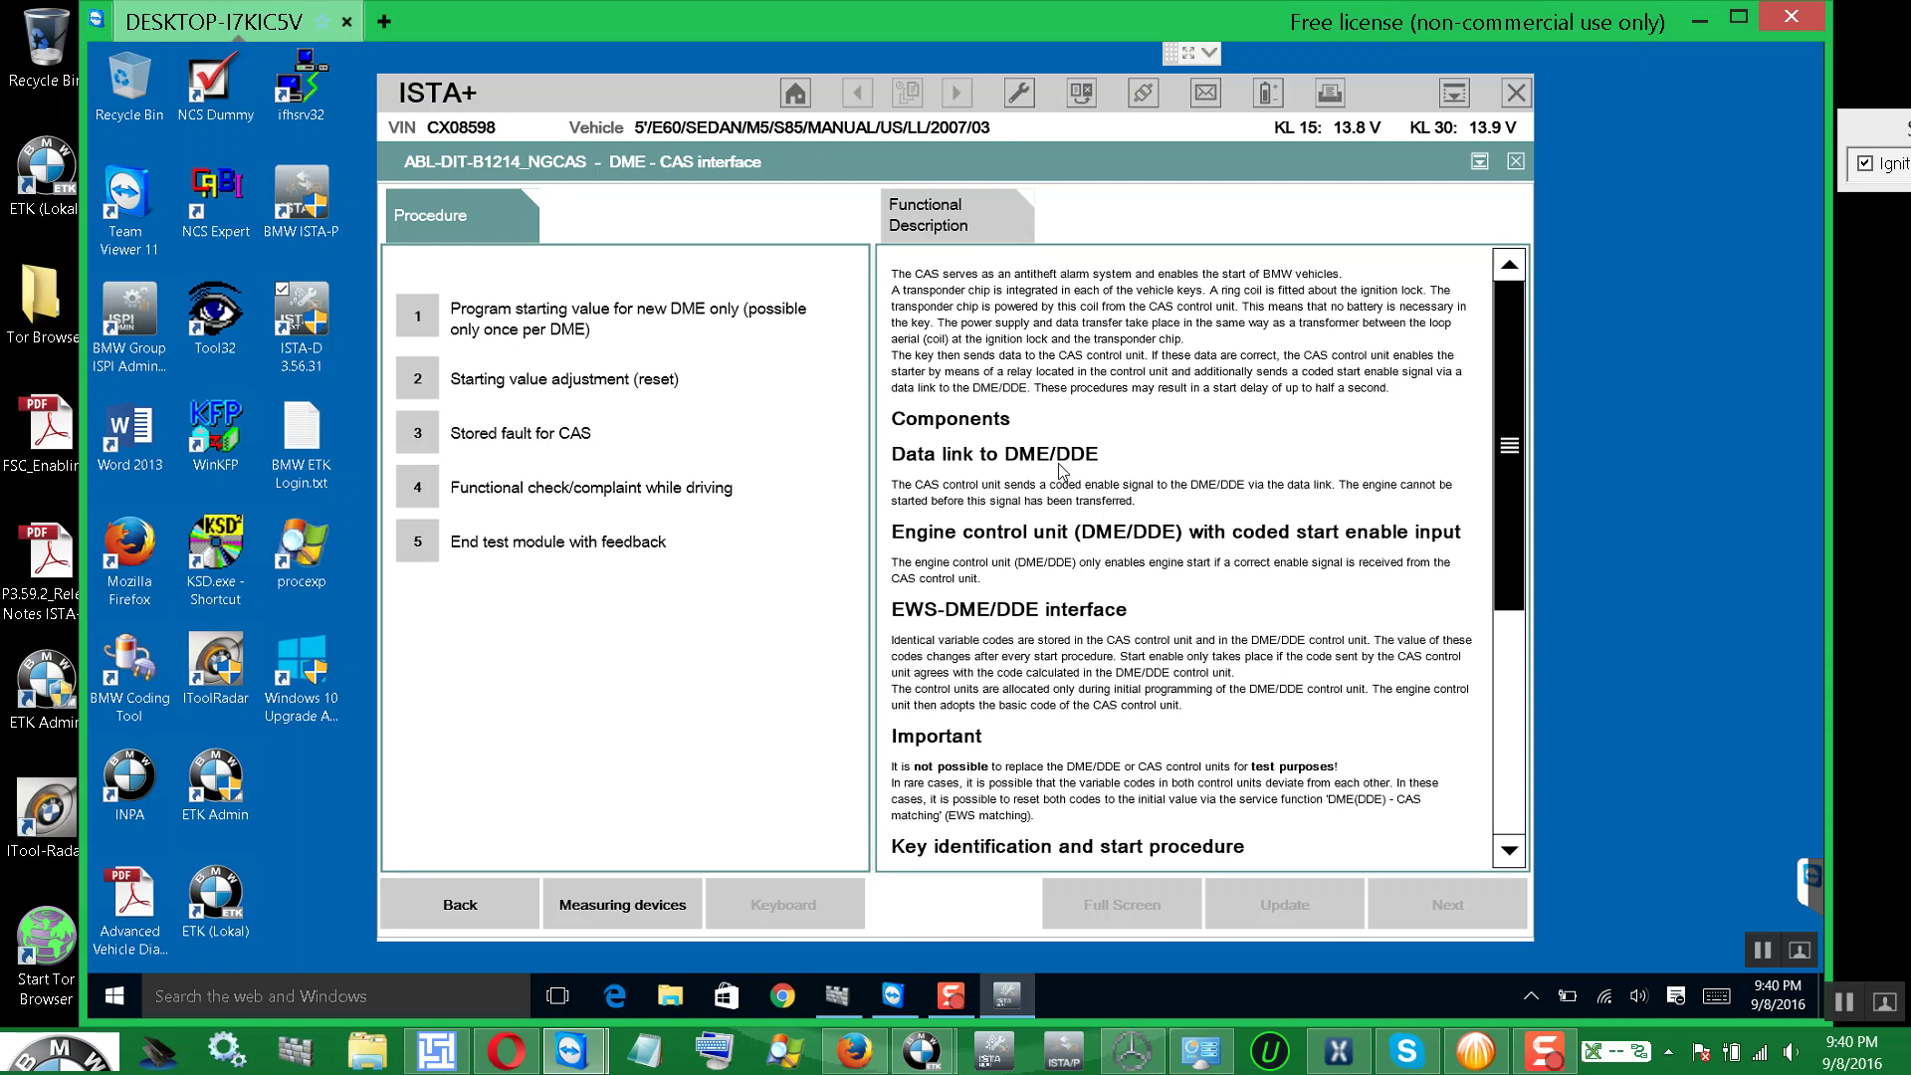
click(430, 553)
click(1453, 906)
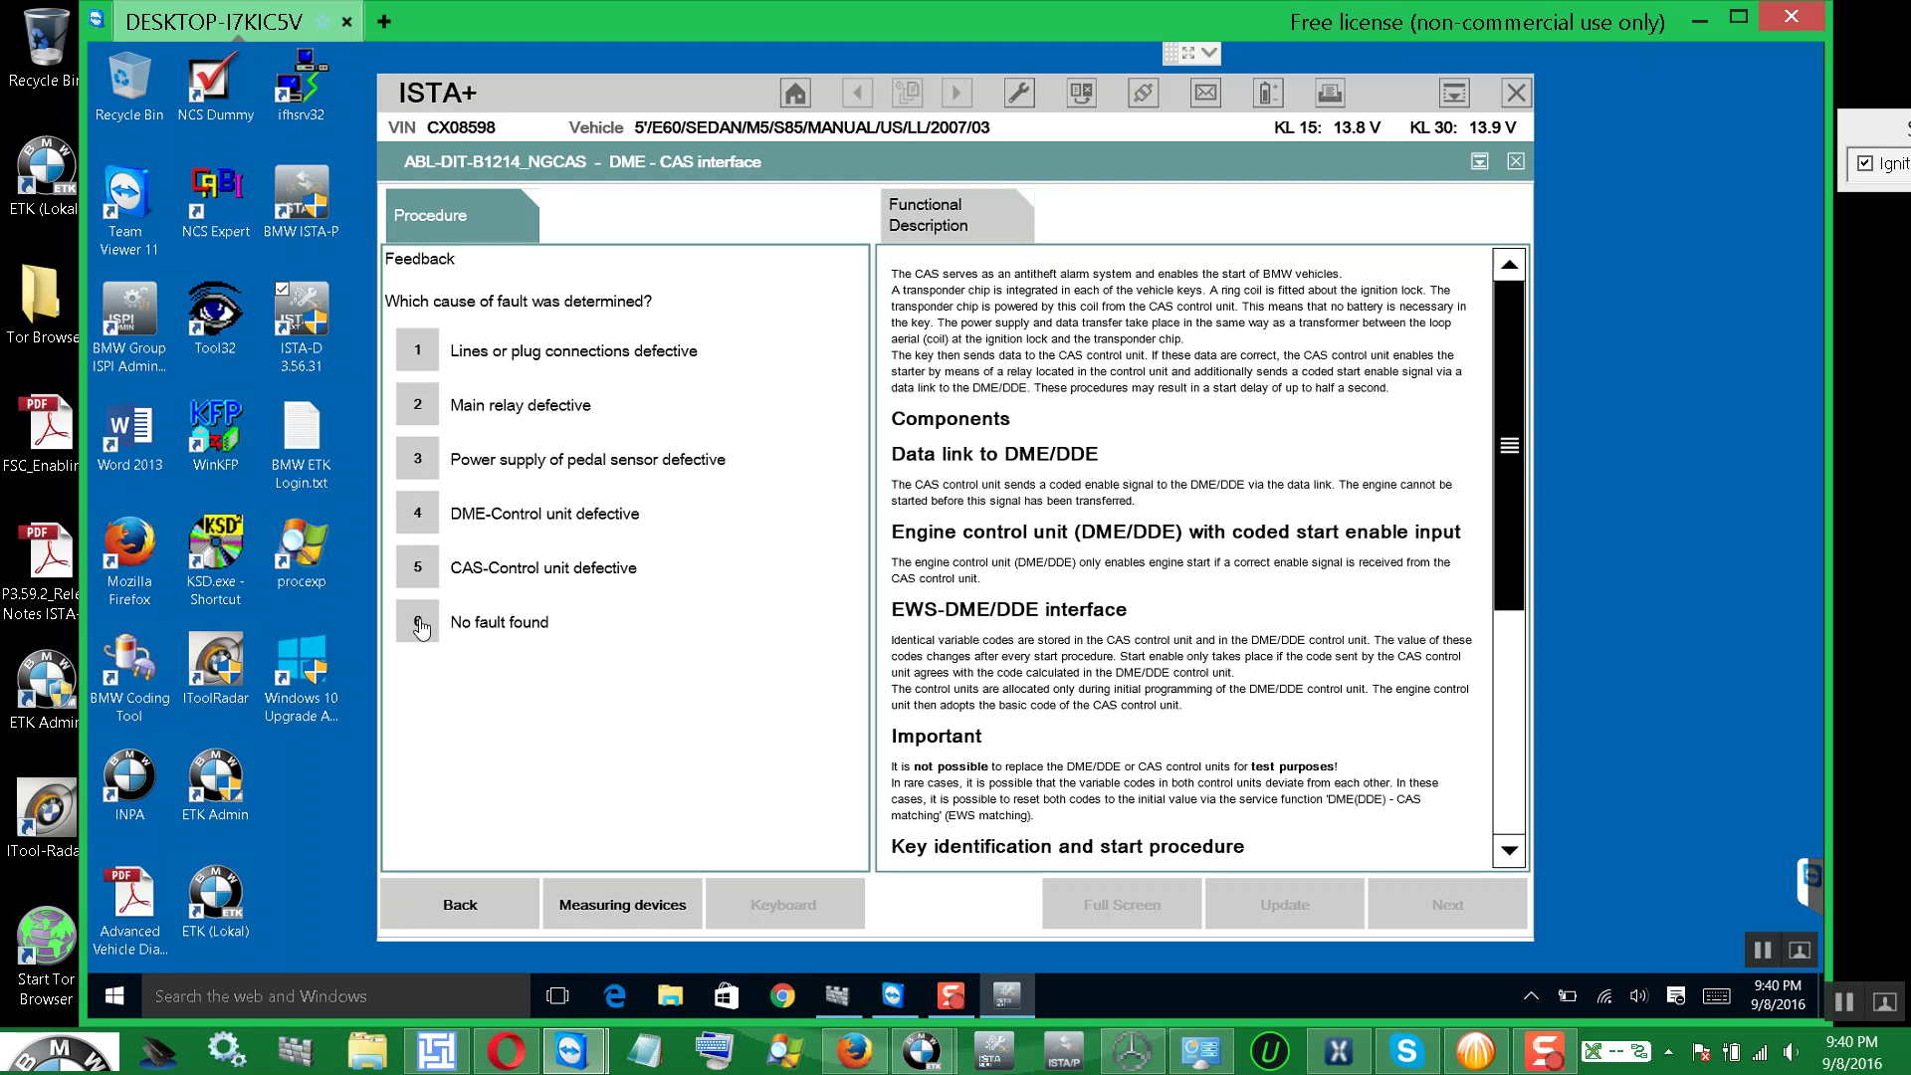
click(423, 622)
click(1449, 905)
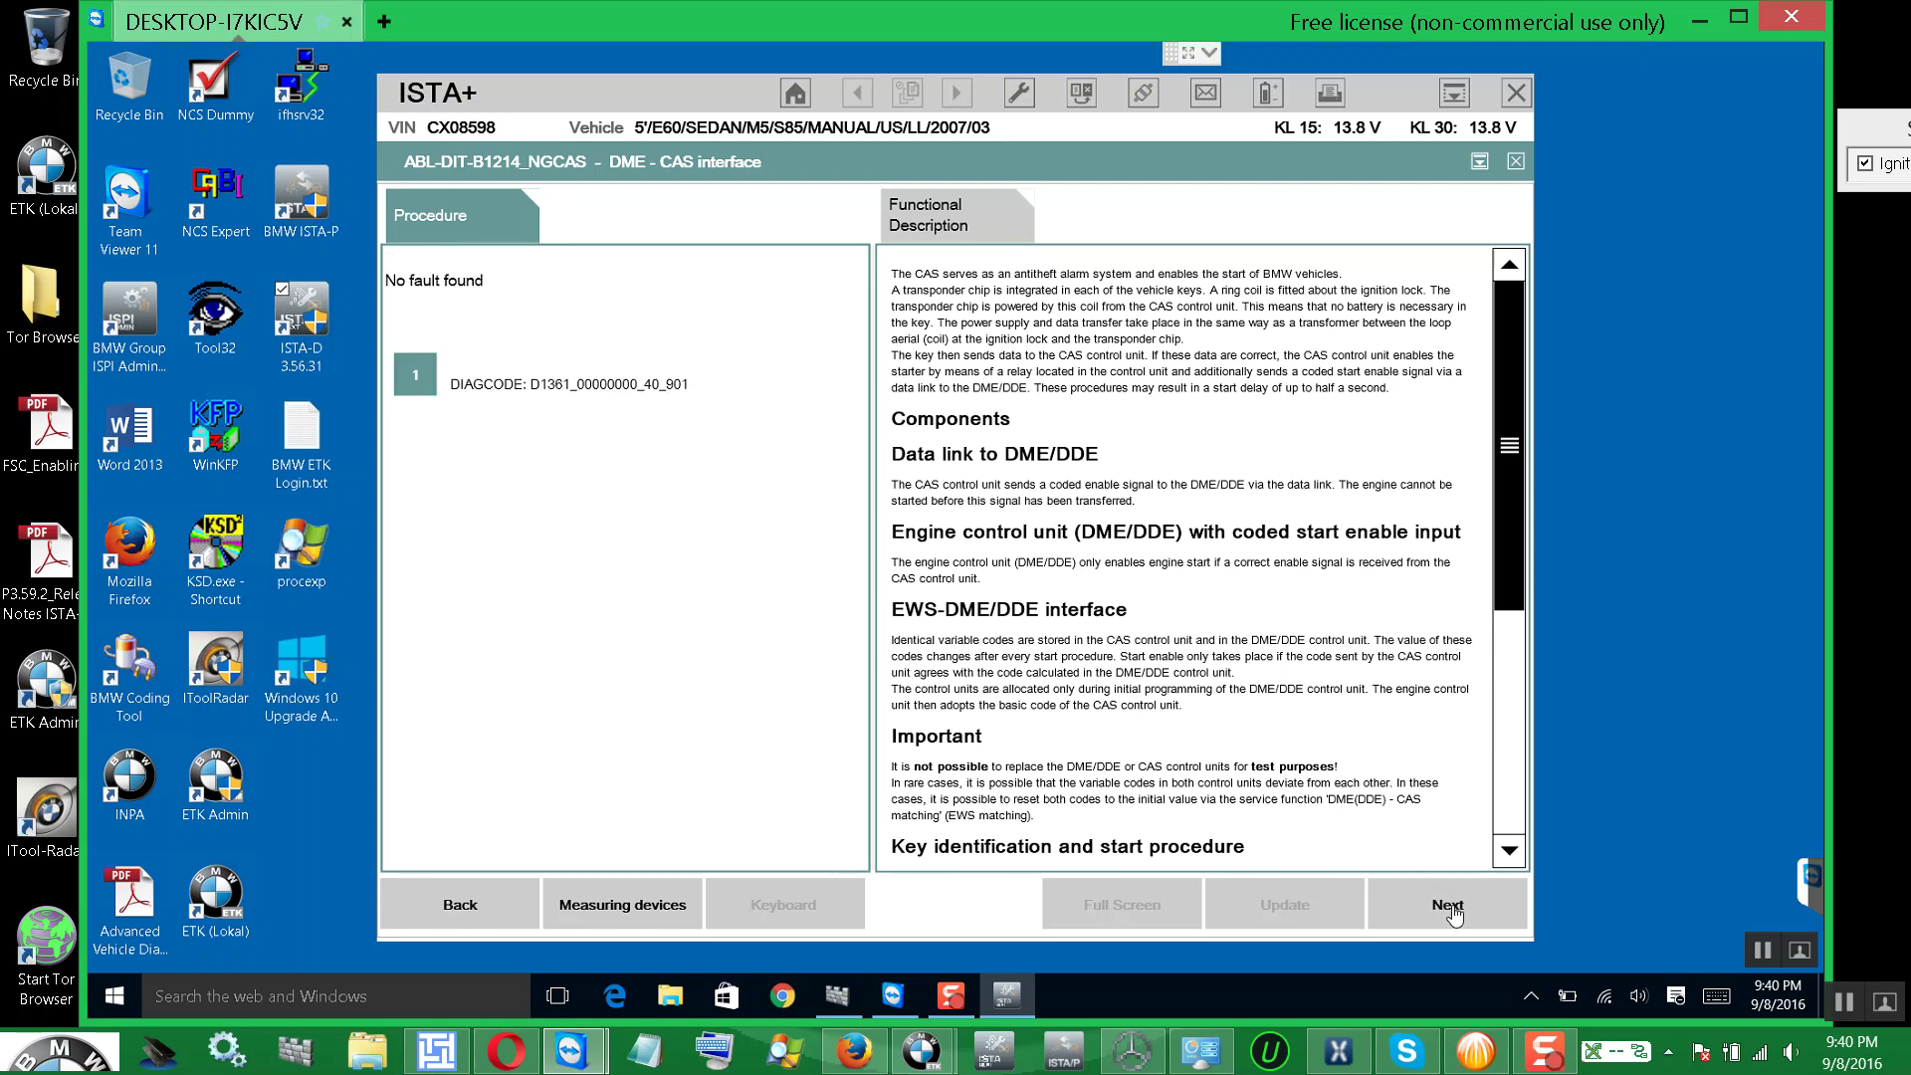
click(1453, 905)
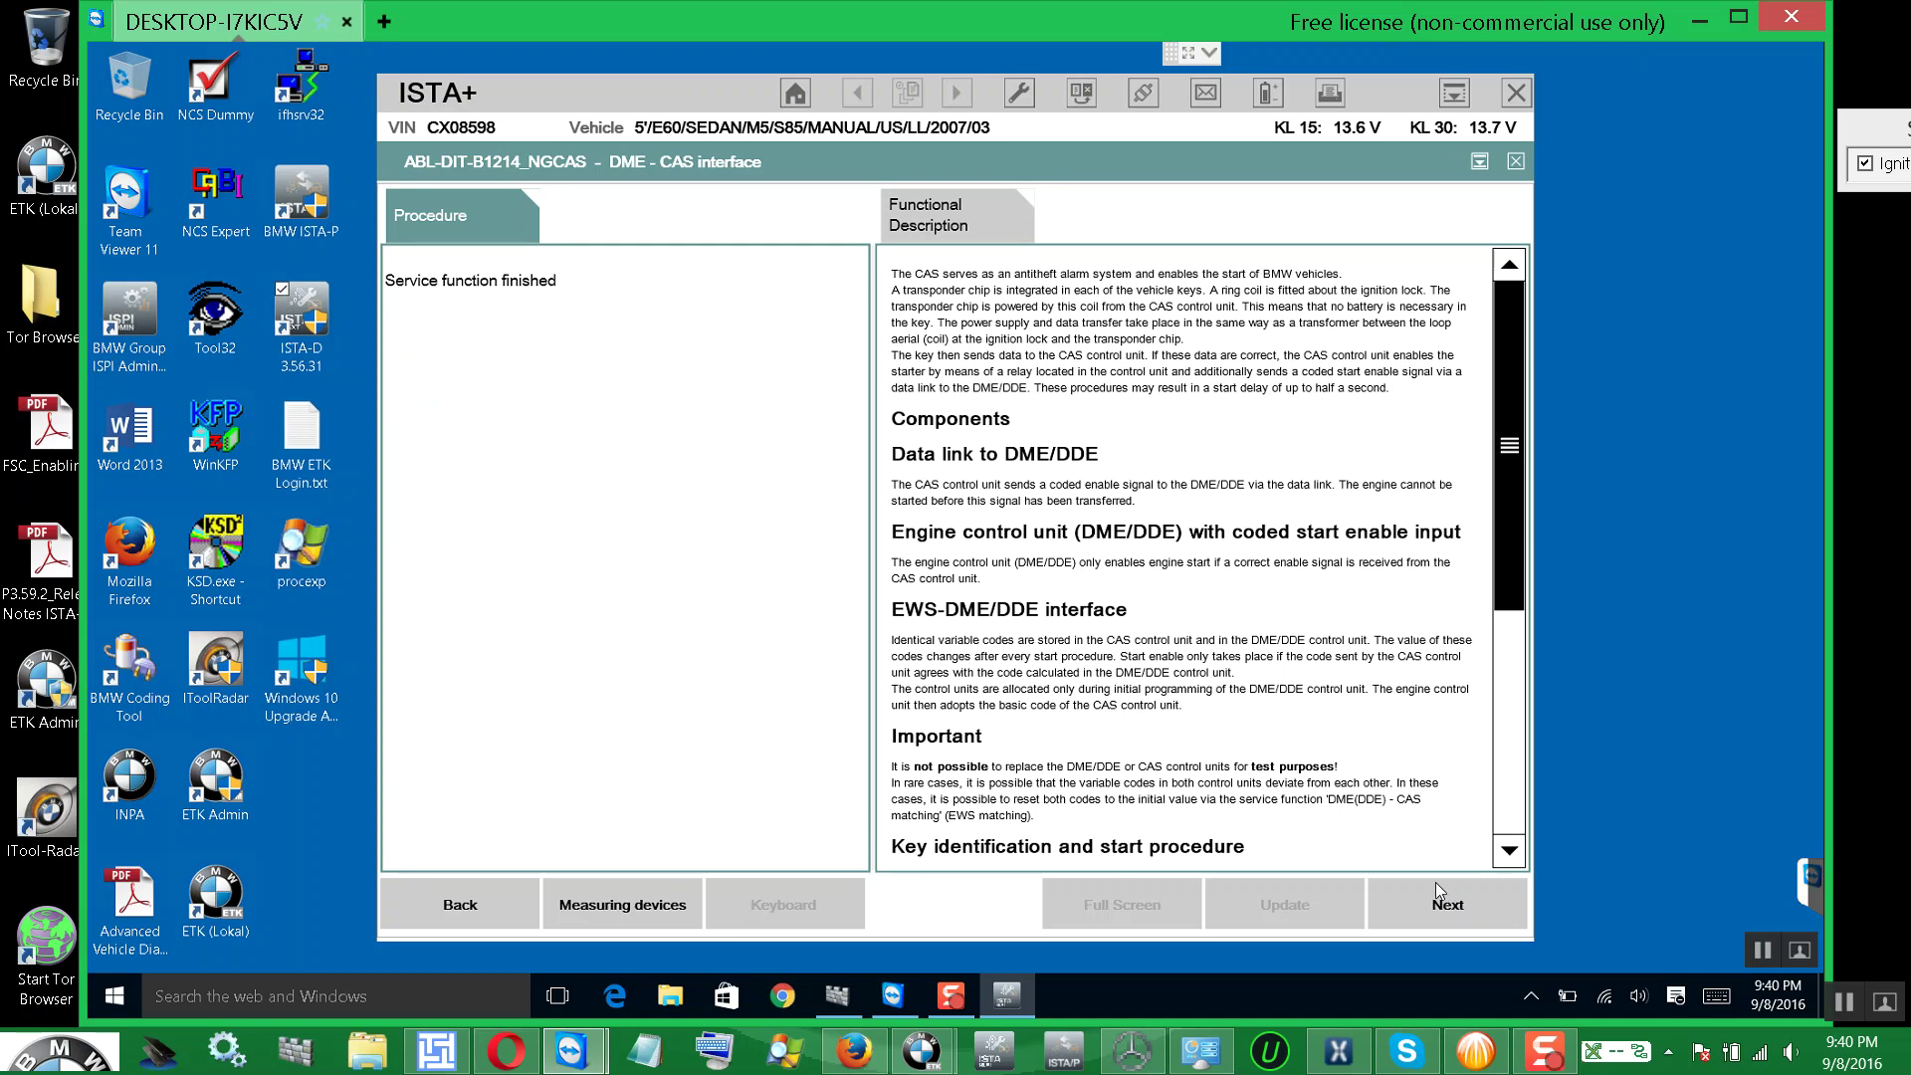
click(1448, 904)
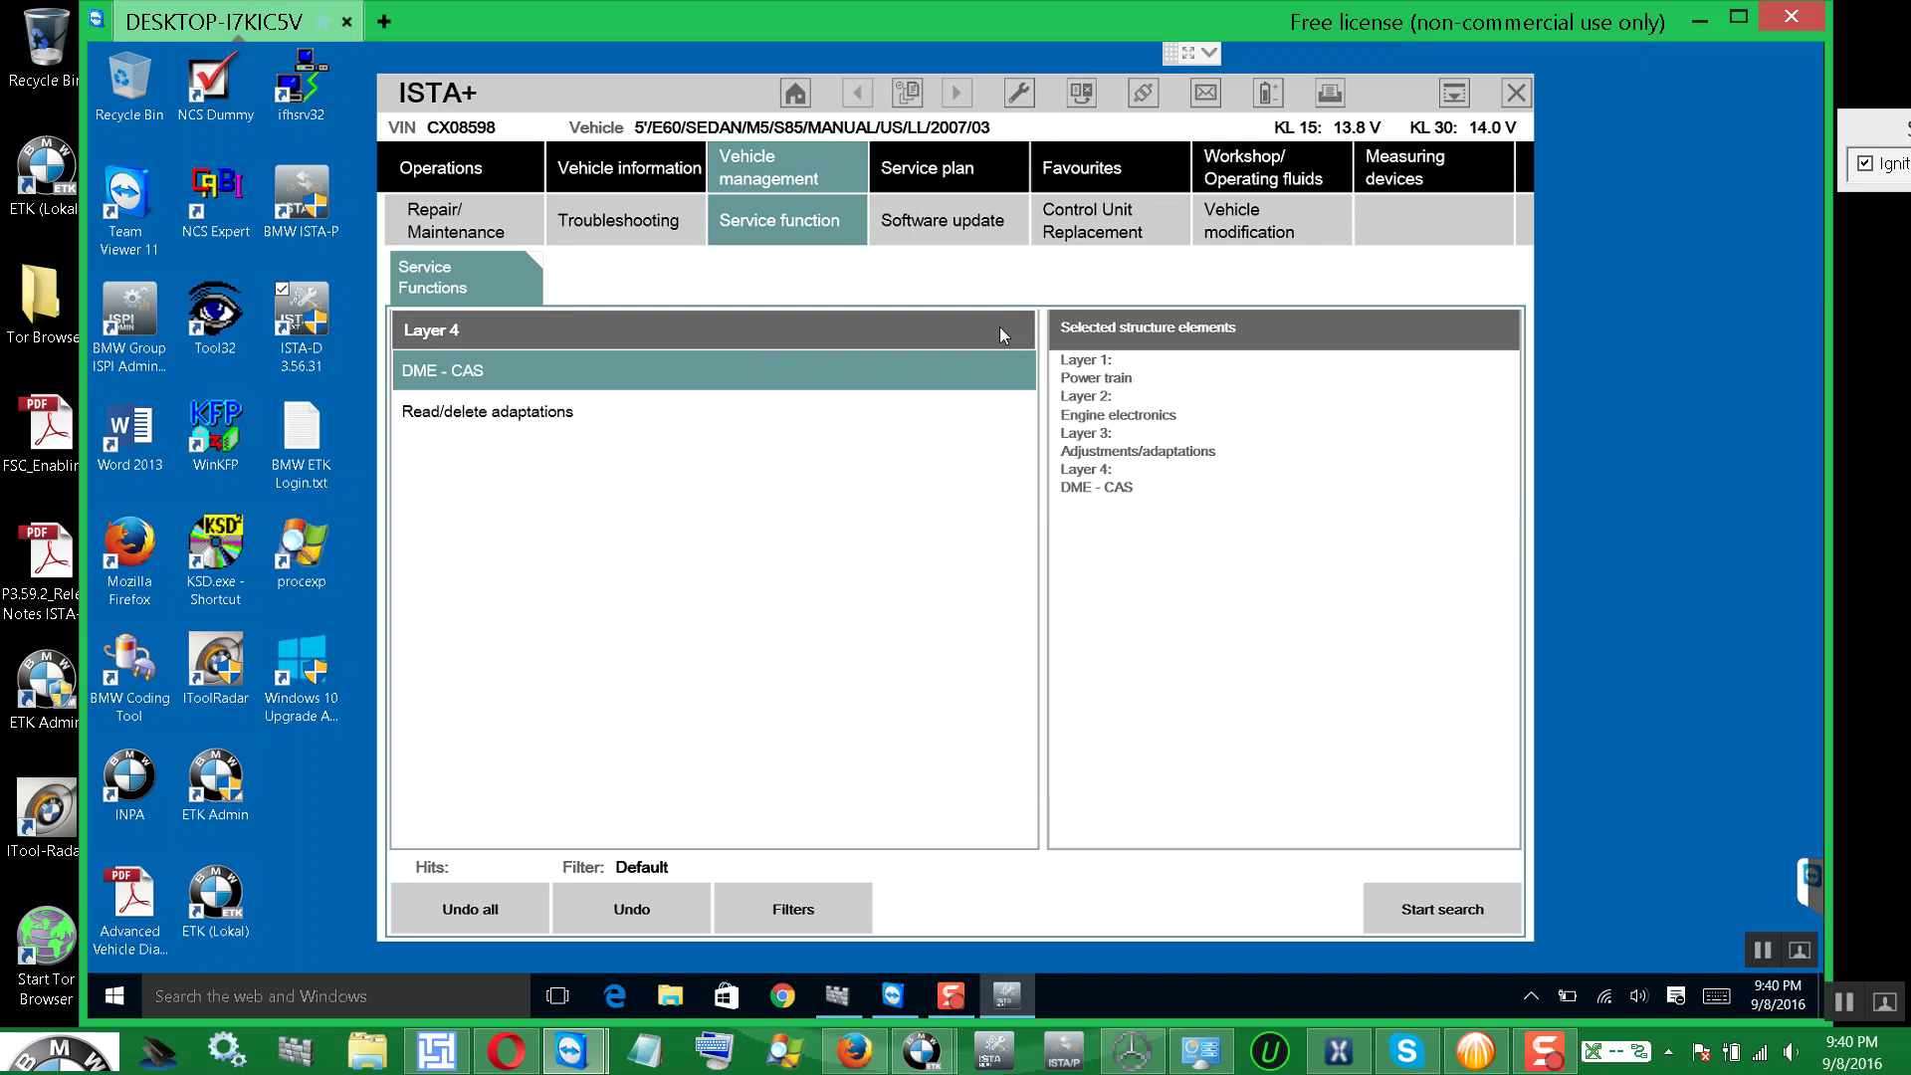
- Display the vehicle's fault memory from the control unit tree and delete all stored faults
click(647, 187)
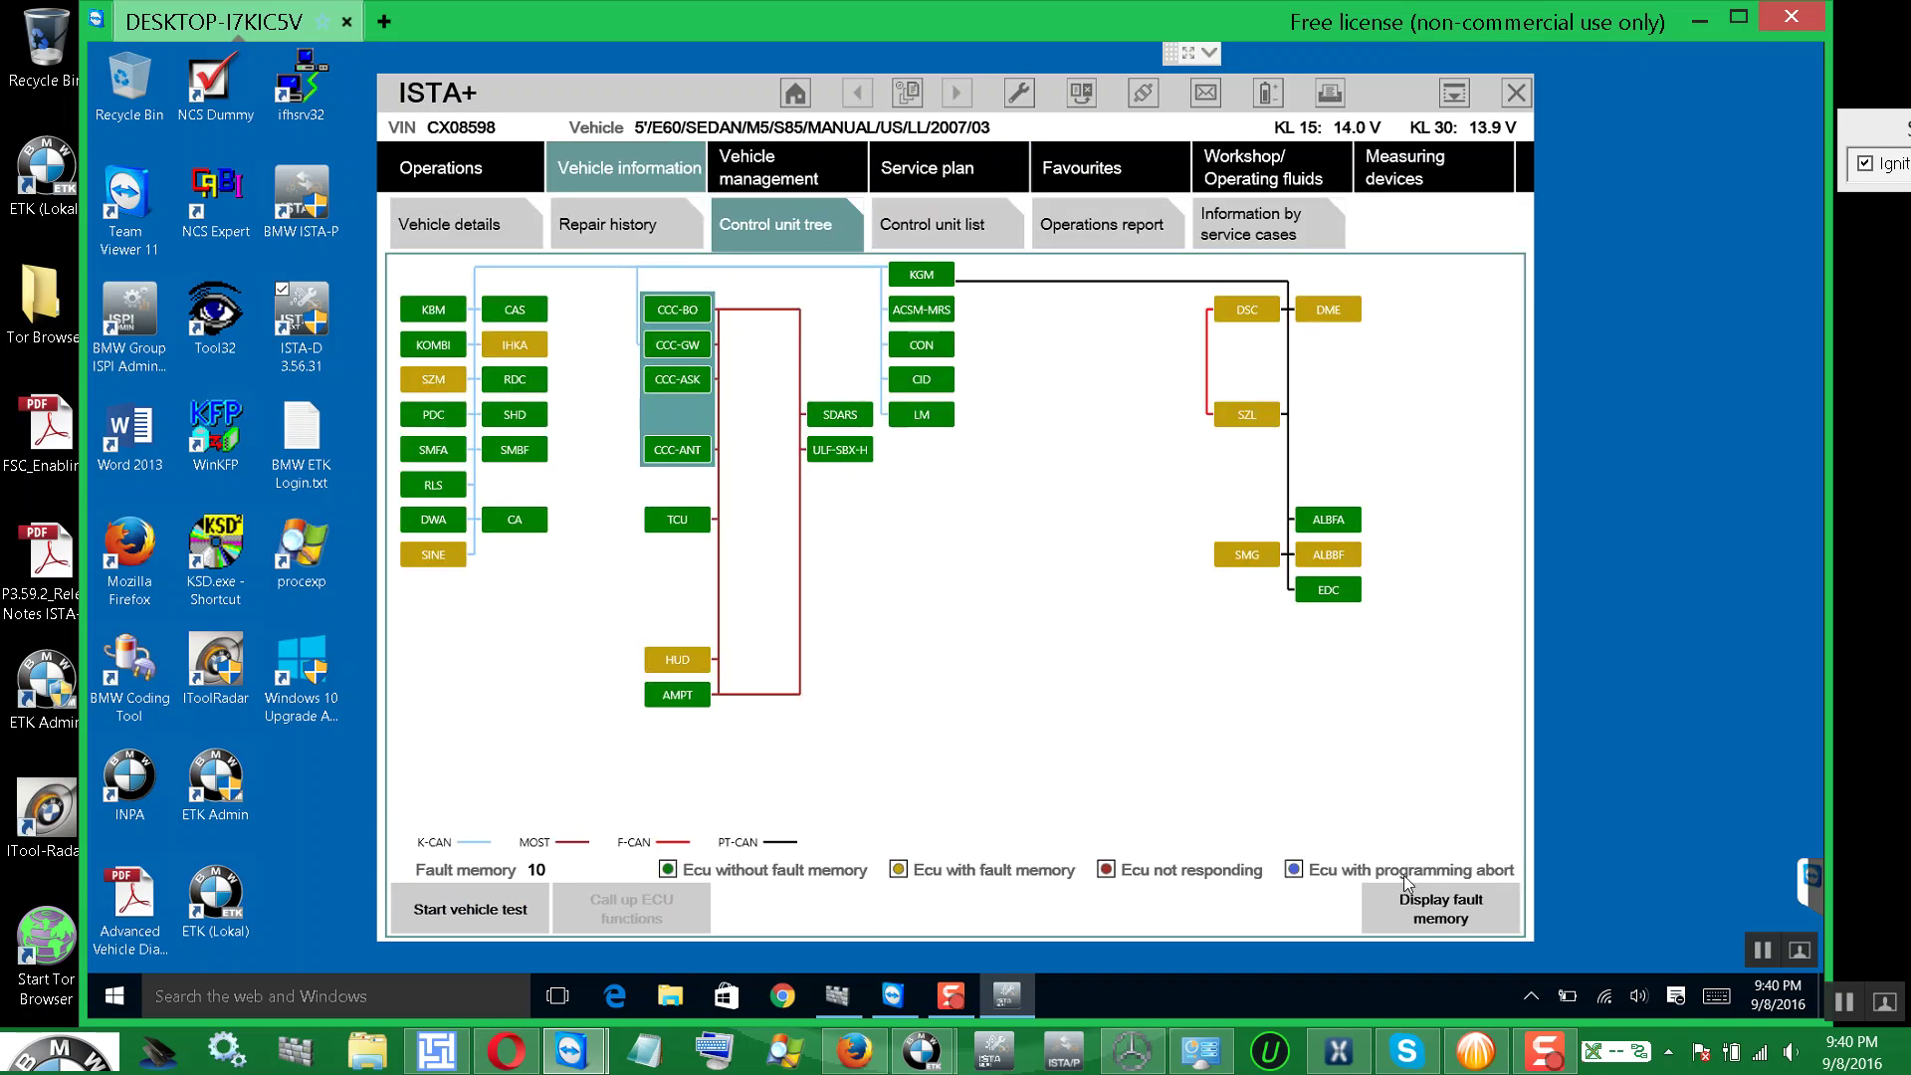
click(1426, 911)
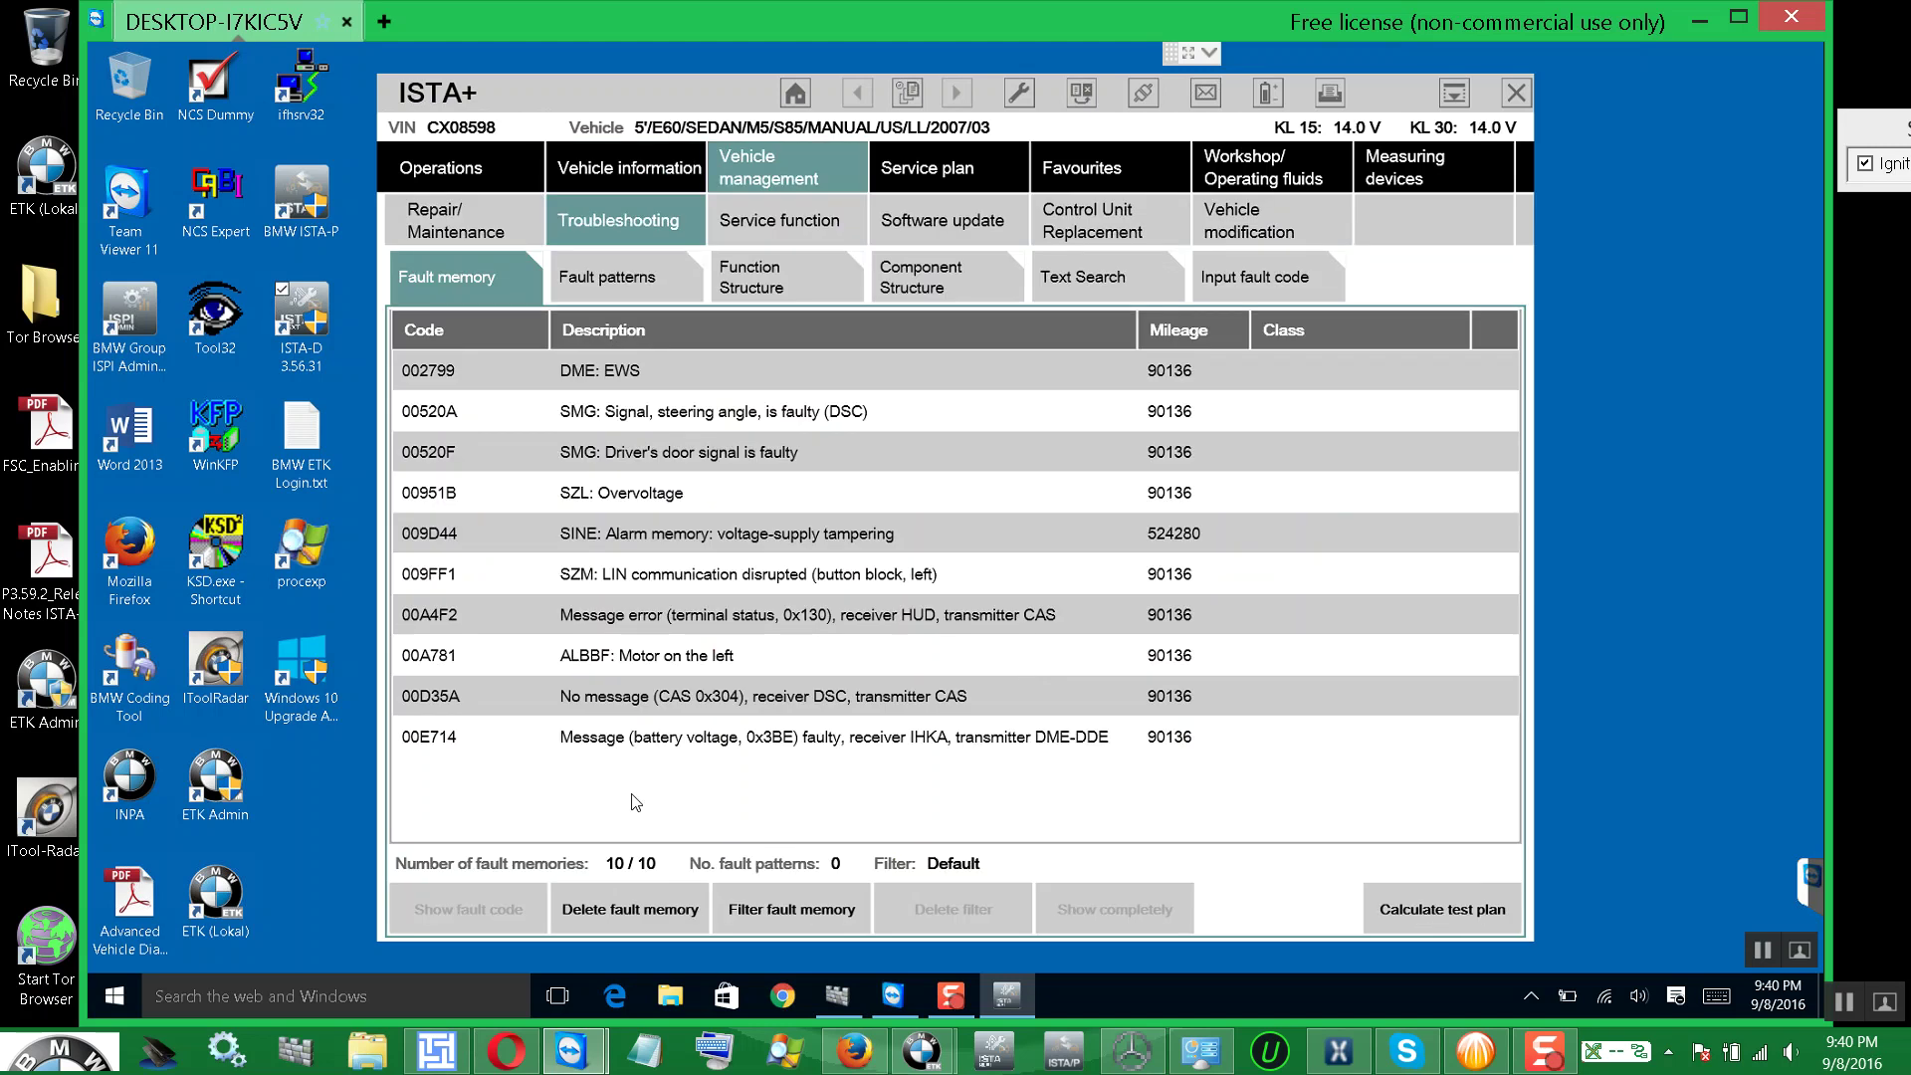
click(642, 909)
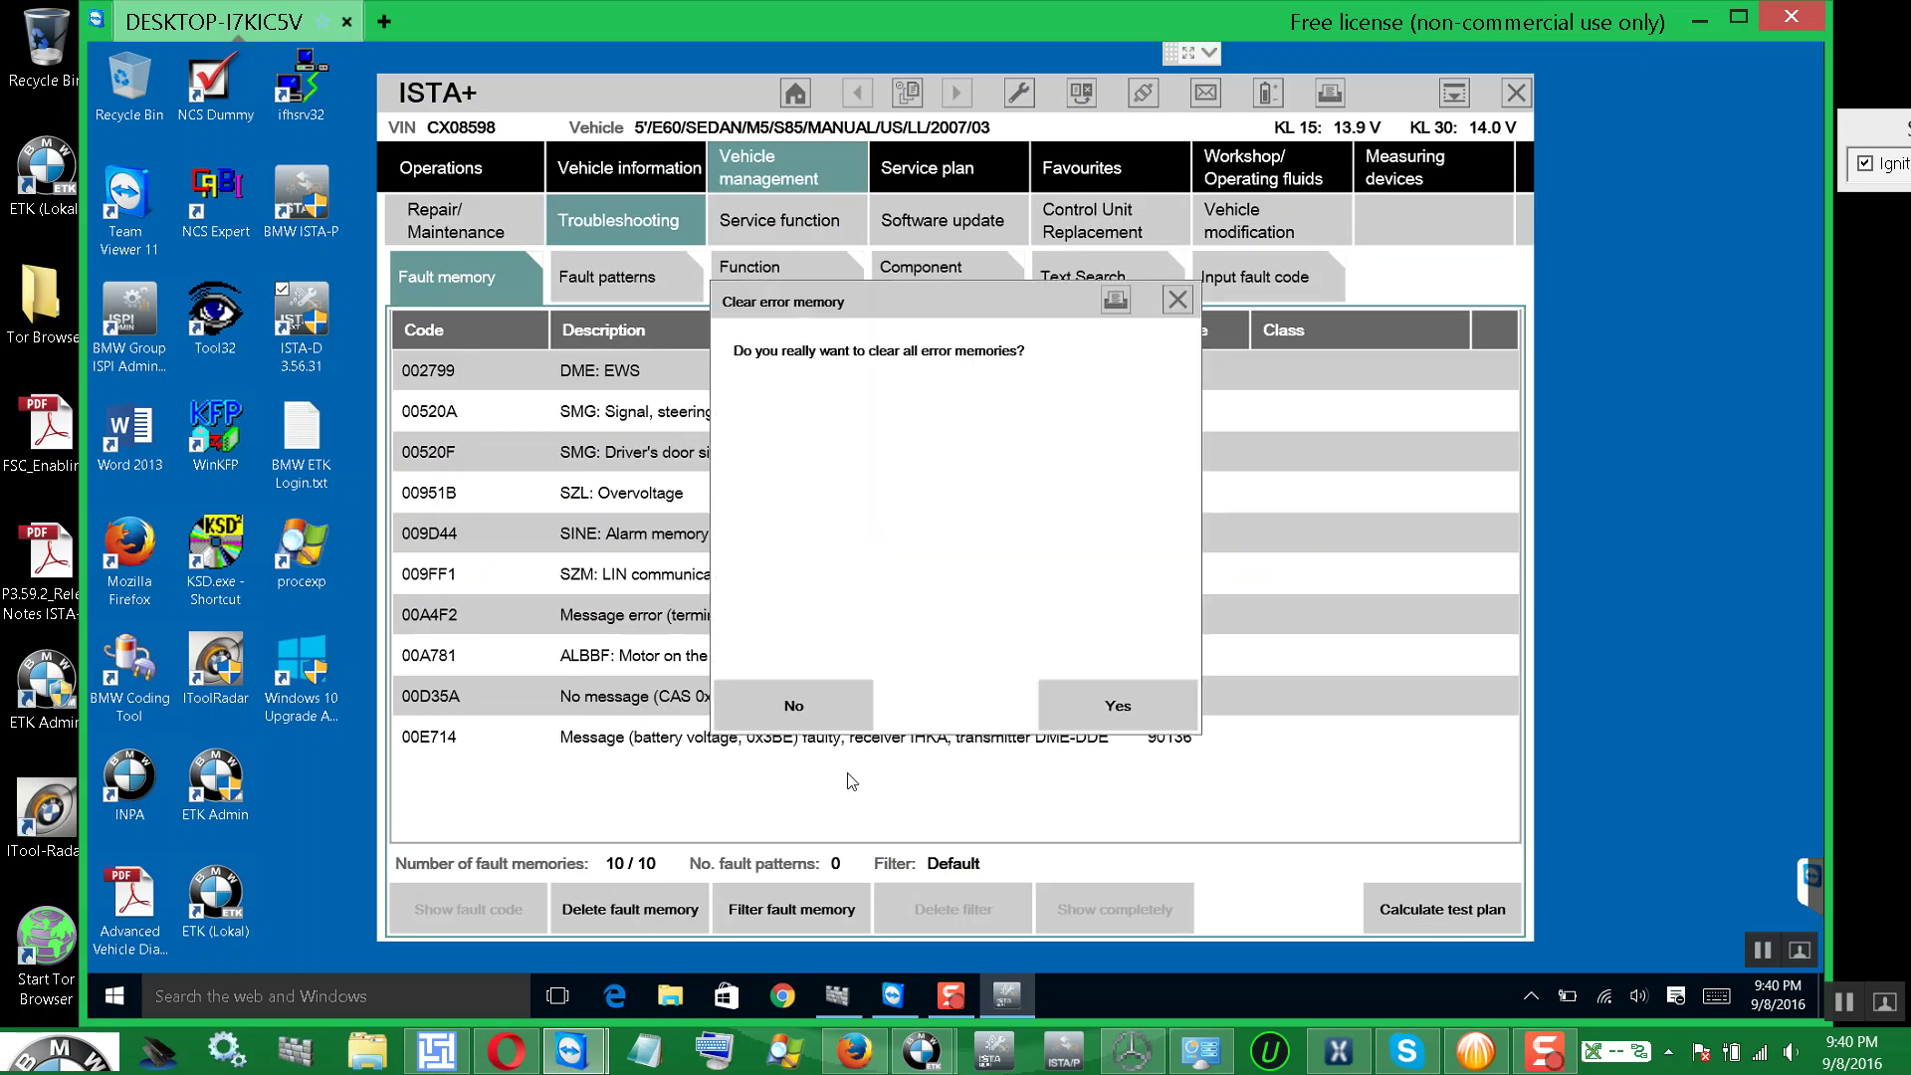
click(1067, 703)
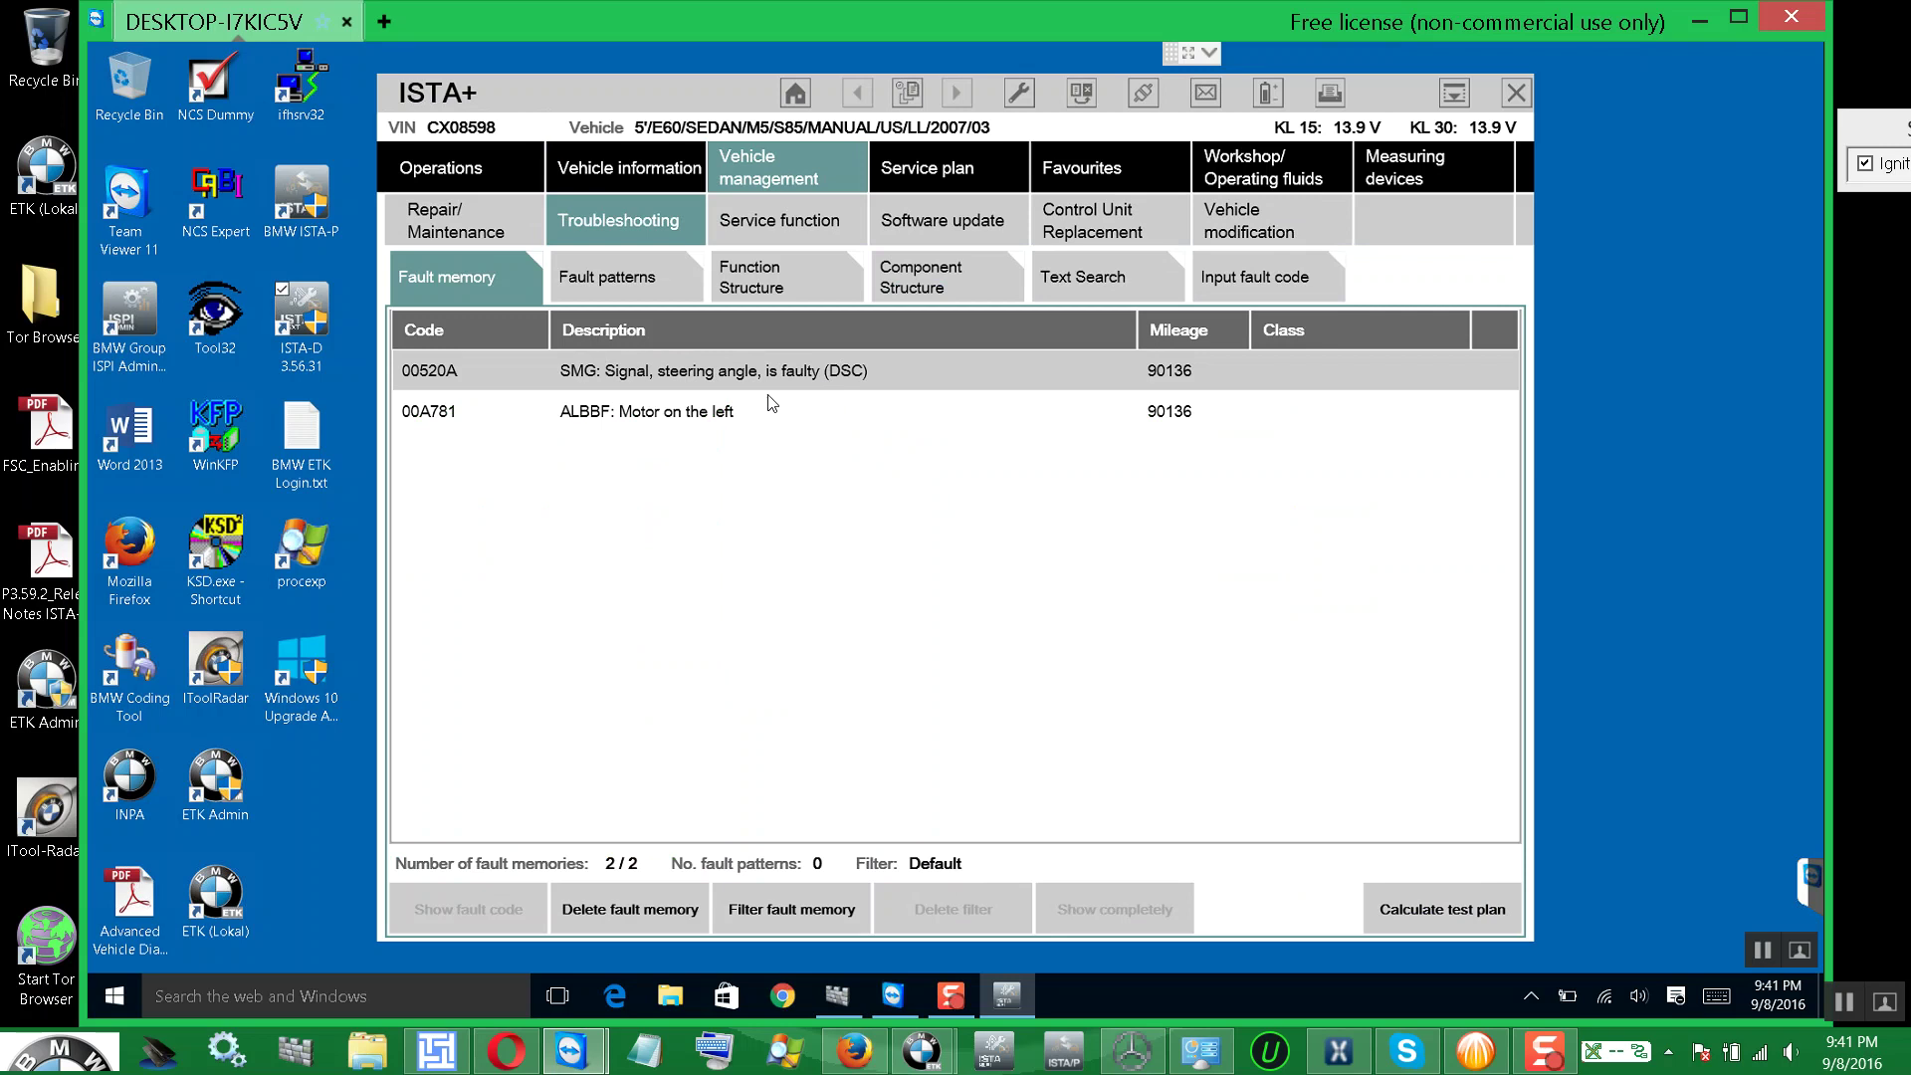
- Select the fault "SMG: Signal, steering angle, is faulty (DSC)" and calculate the test plan
click(796, 381)
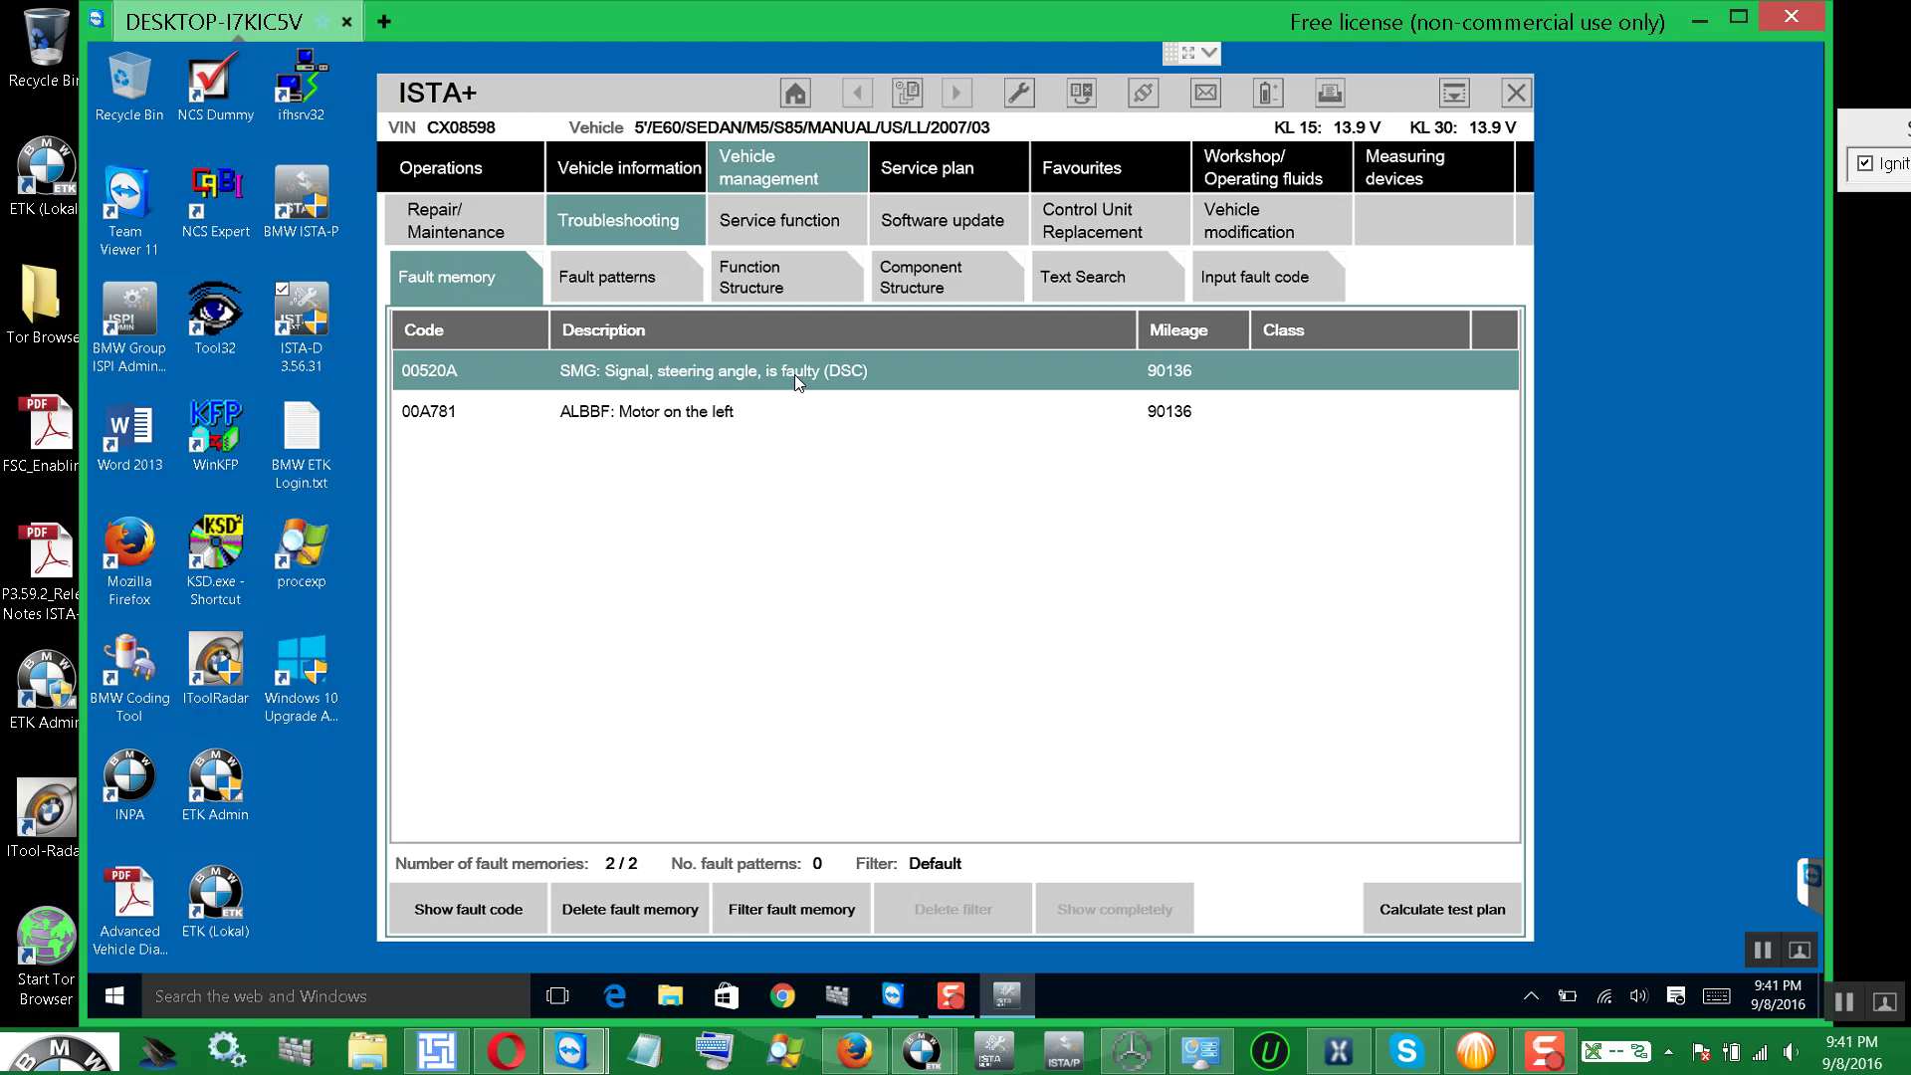
click(1433, 906)
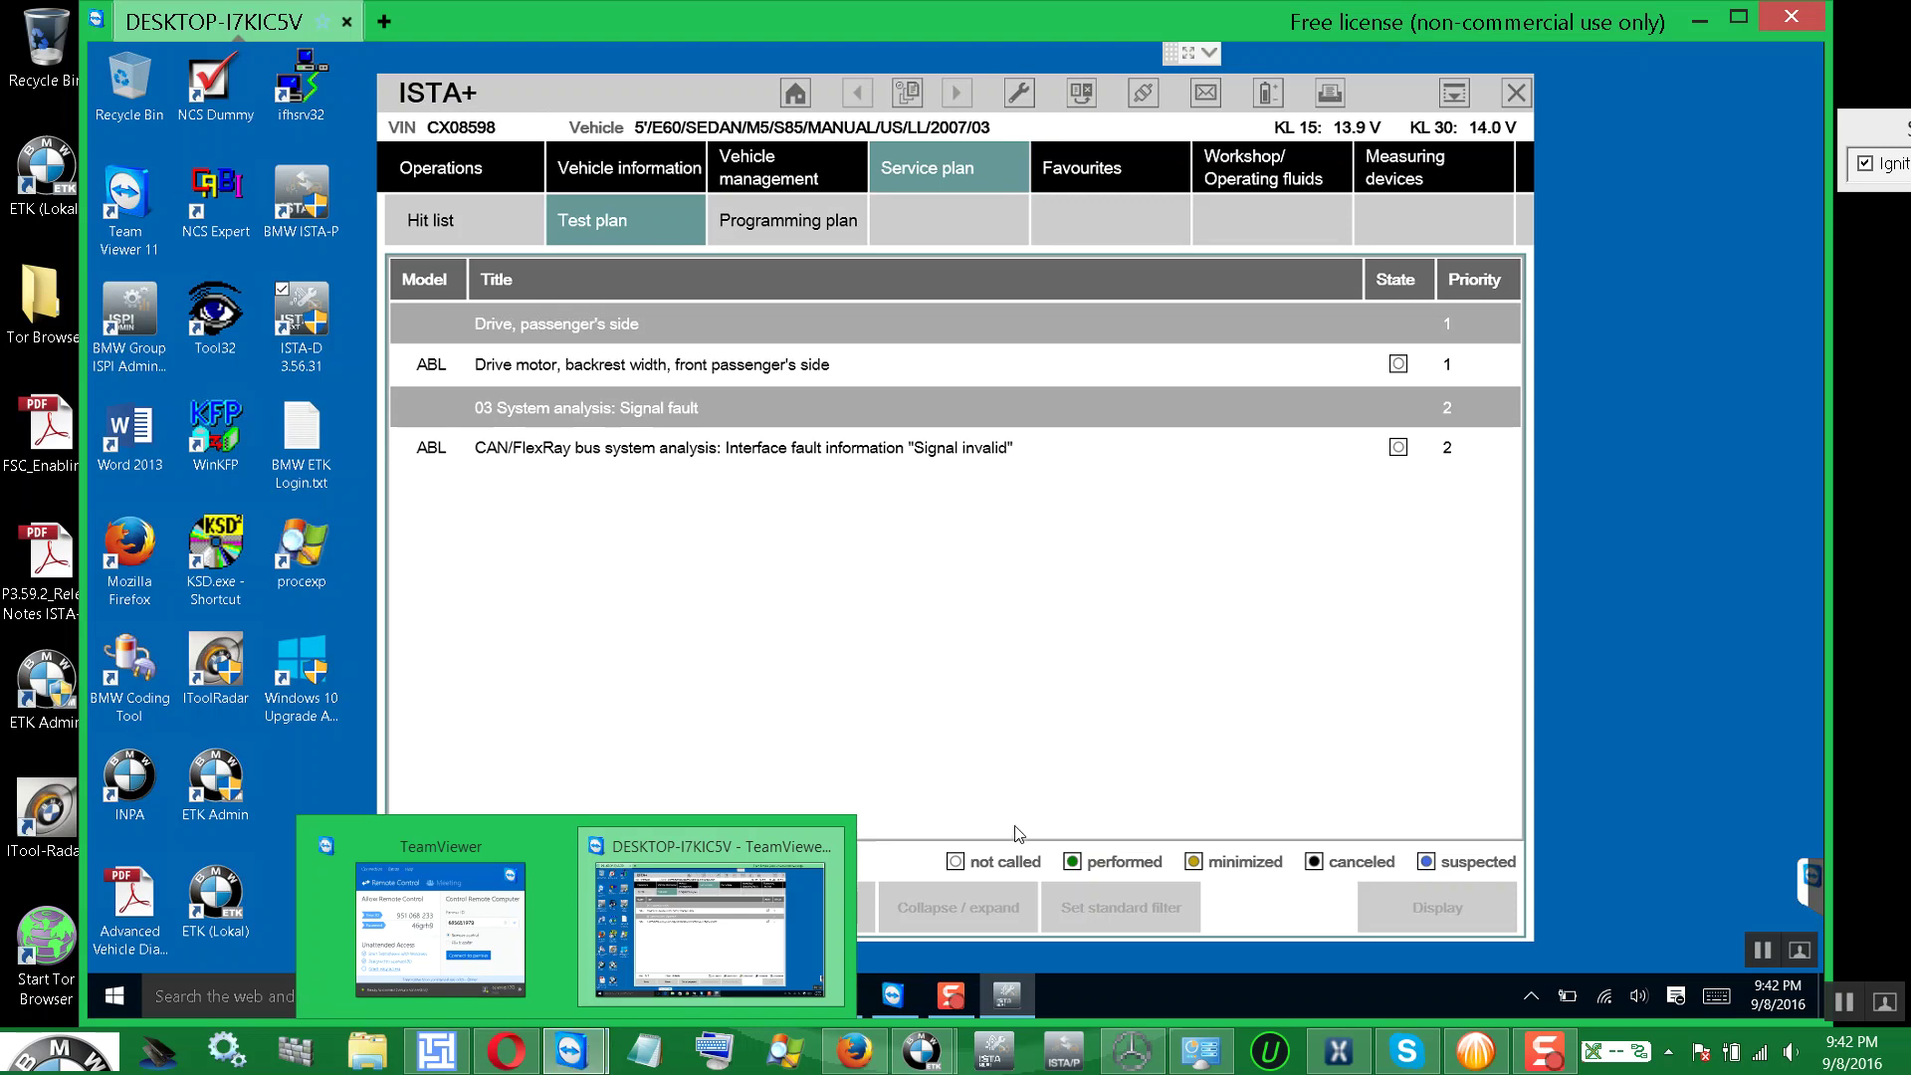
- Look through the recent partner IDs in the remote desktop's TeamViewer window and minimize it
click(887, 994)
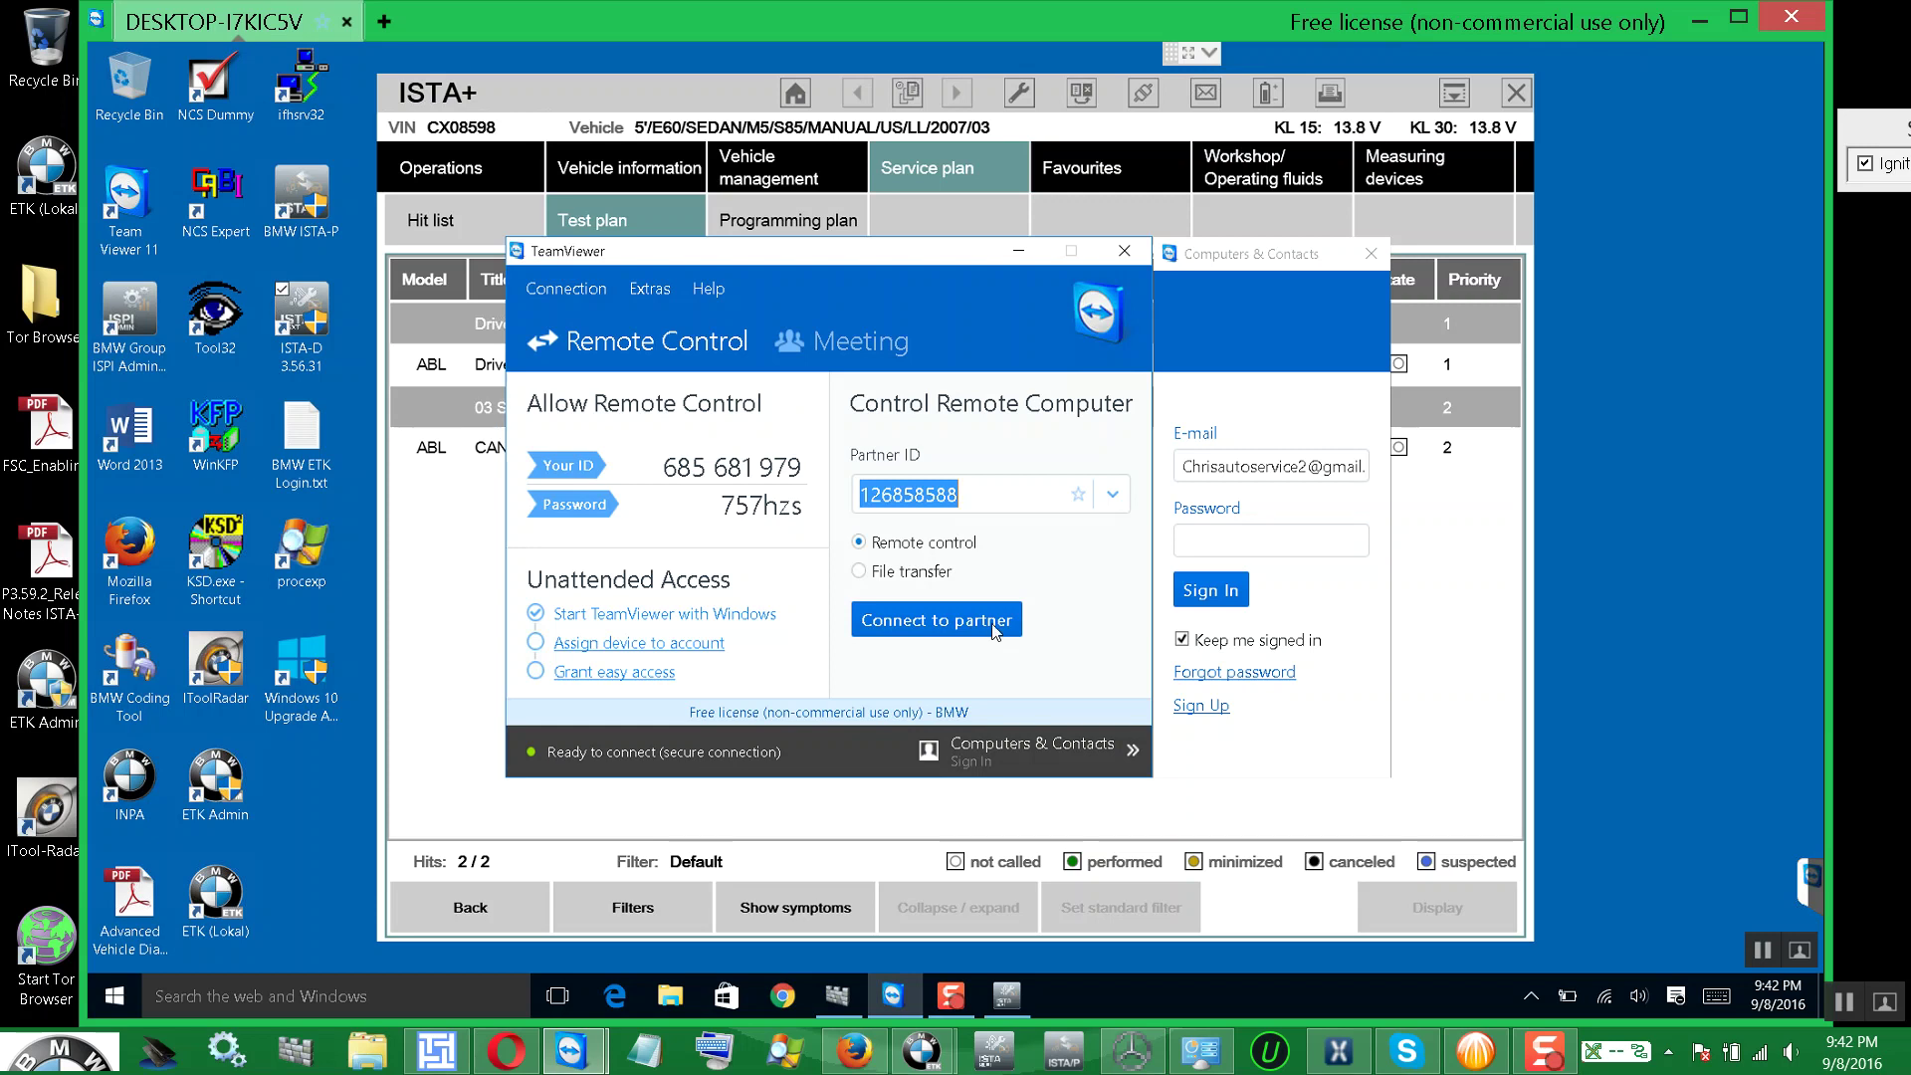
click(1112, 494)
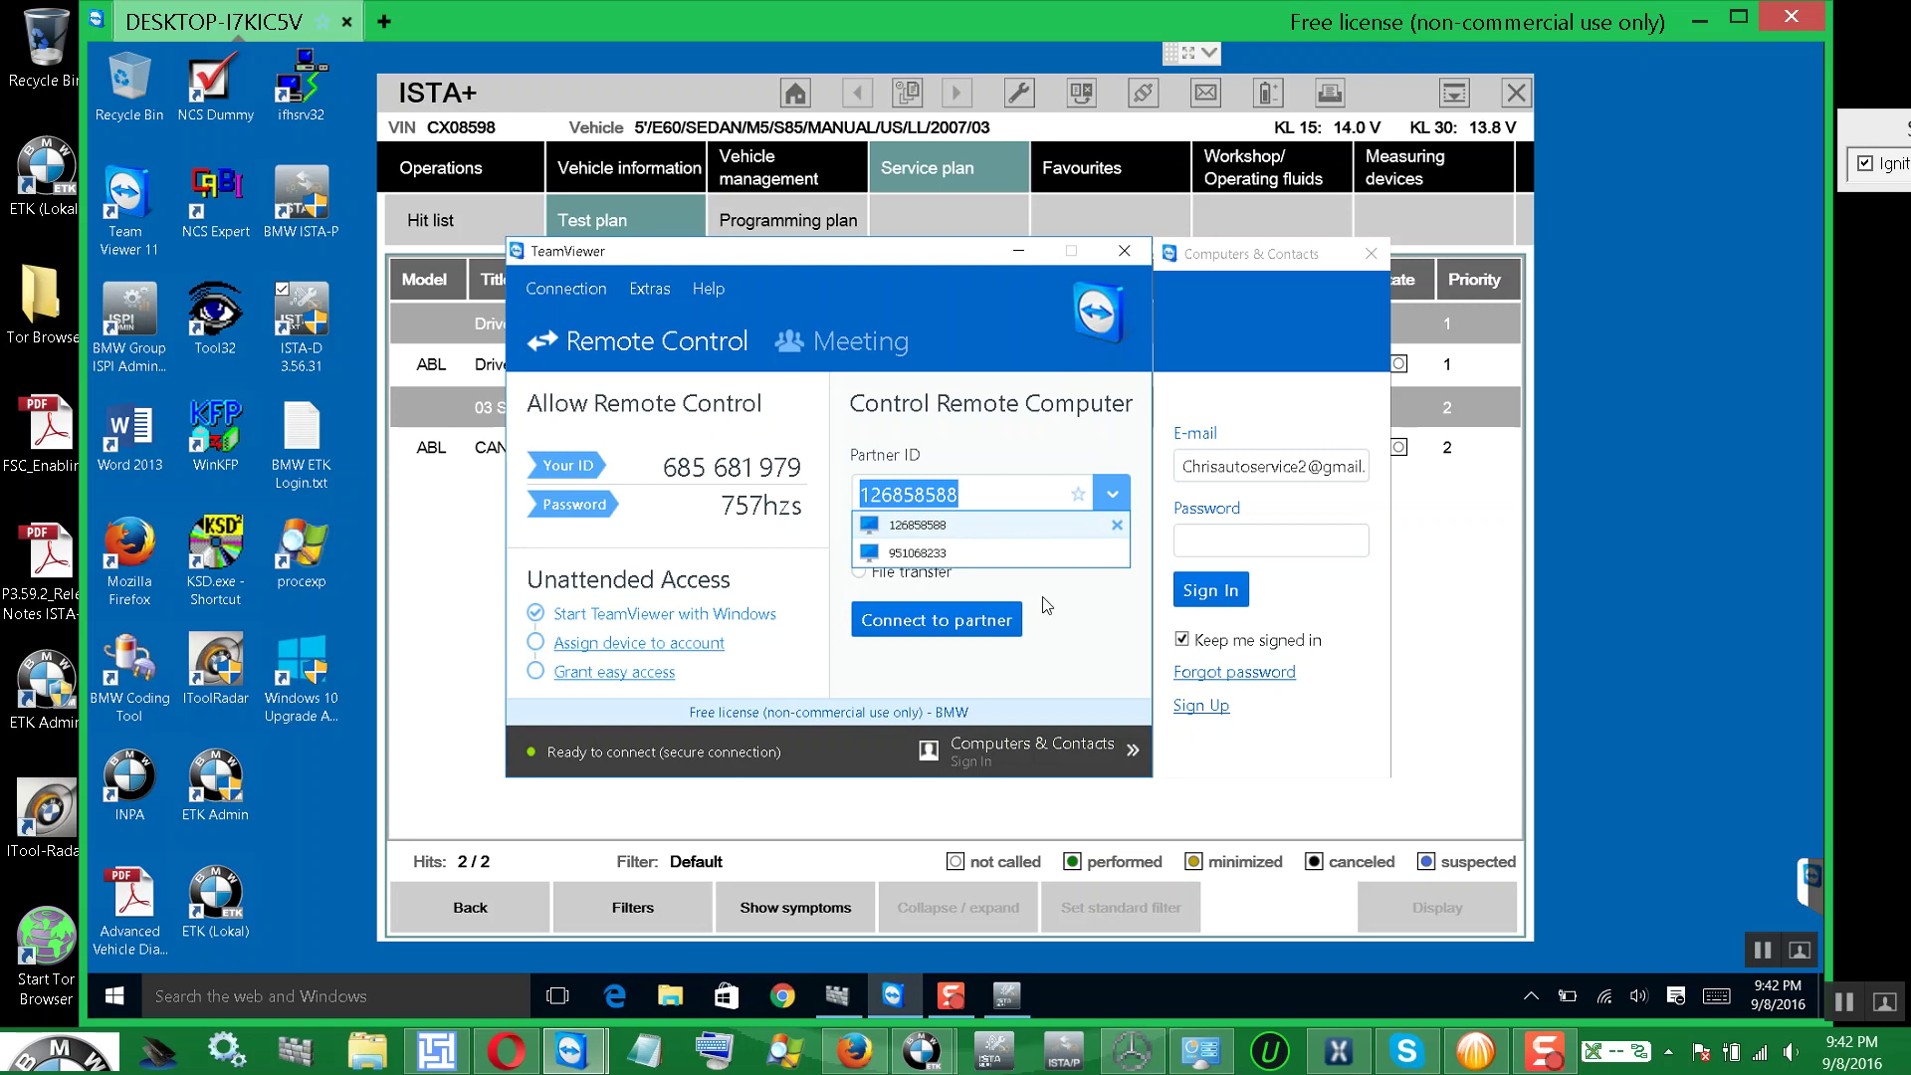
click(1087, 650)
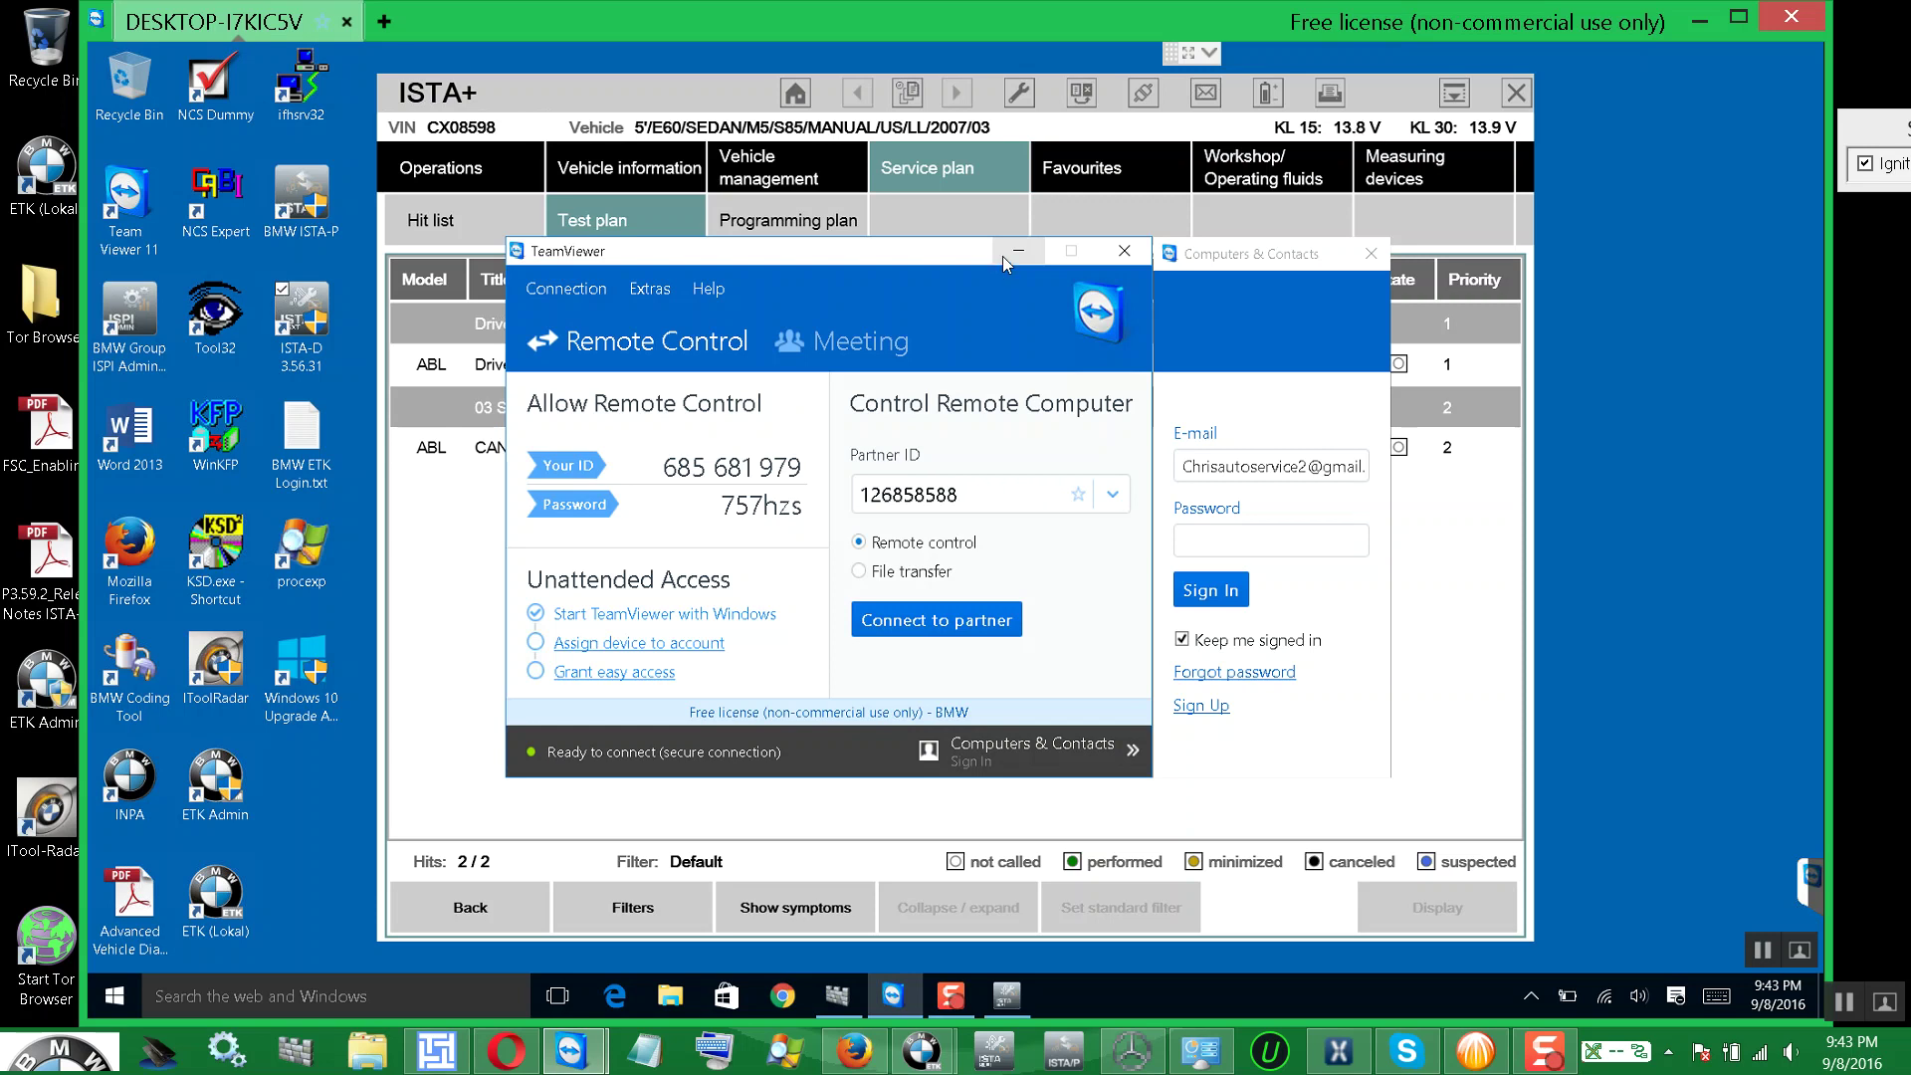
click(1018, 249)
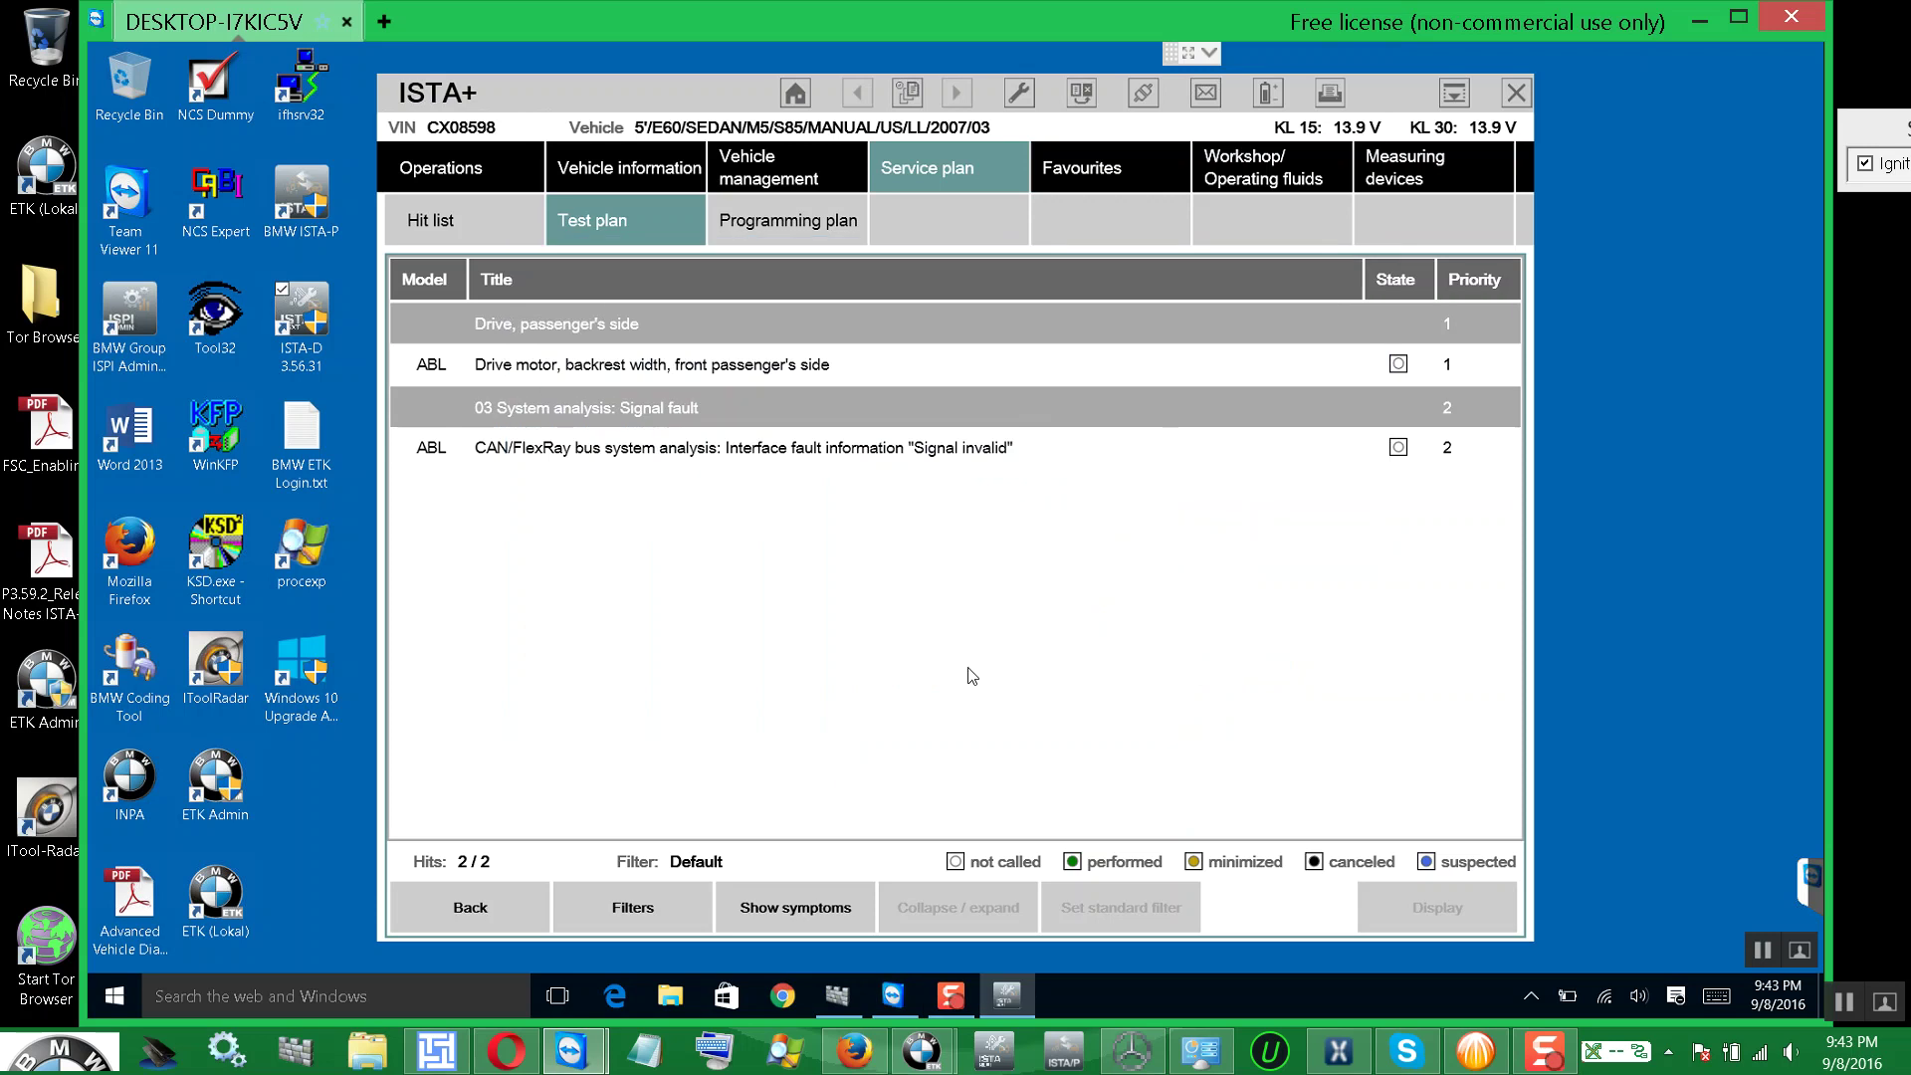
- Open the test module "Drive motor, backrest width, front passenger's side" from the test plan
click(900, 369)
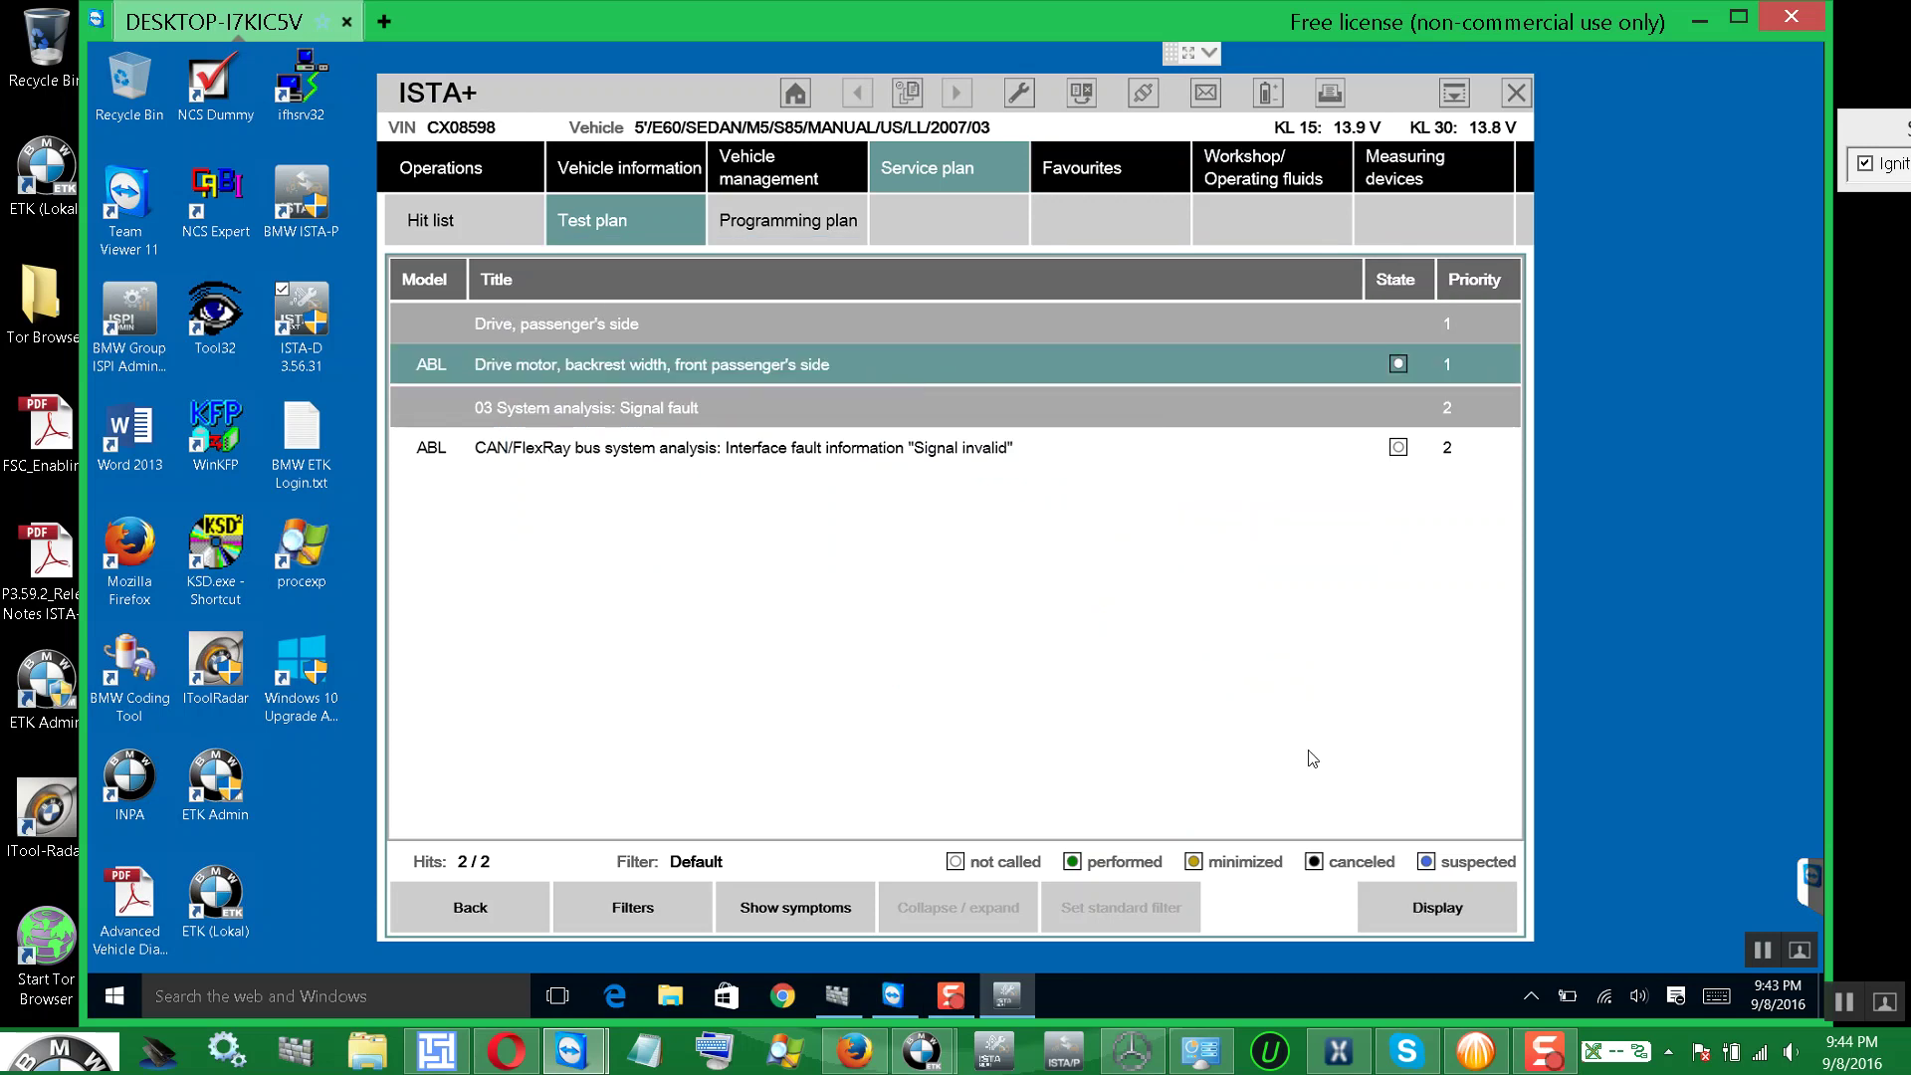
click(1431, 910)
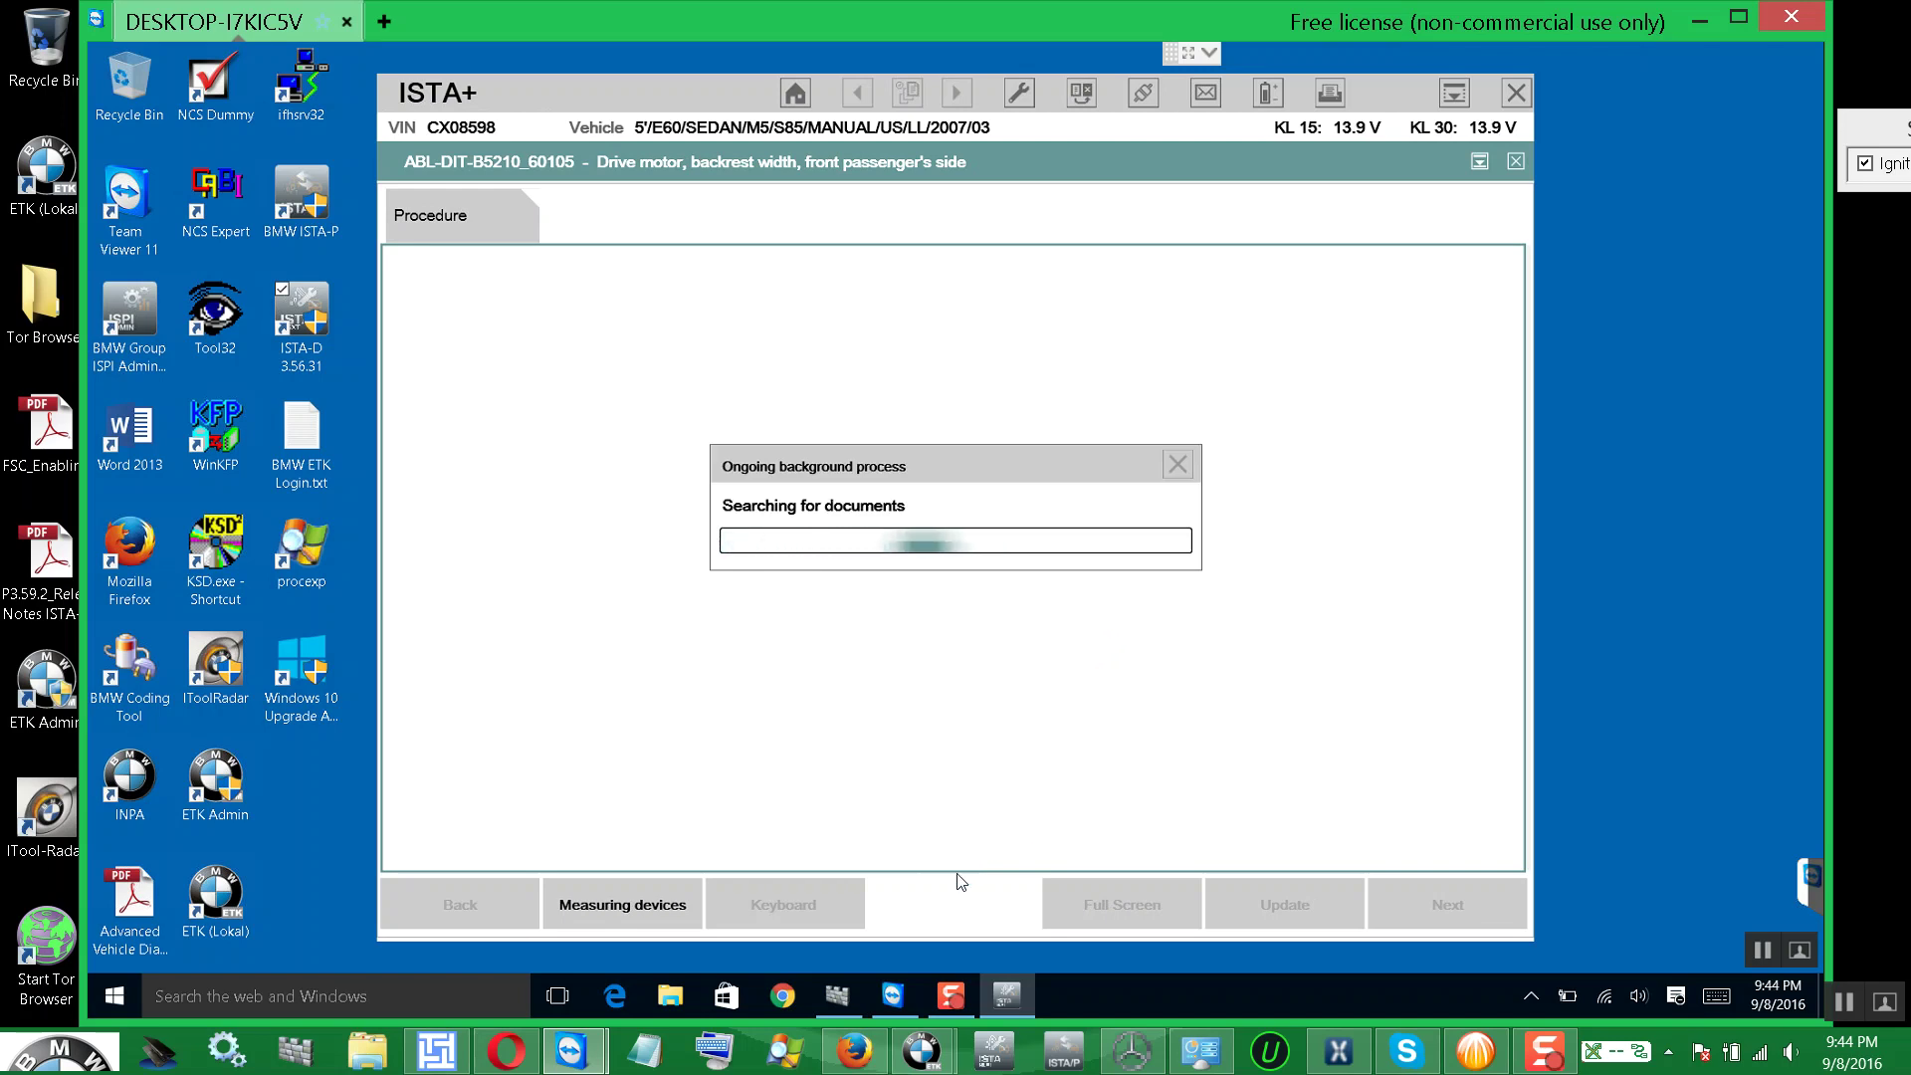
- Bring up the remote desktop's TeamViewer window to check its connection details, and minimize it
click(834, 989)
click(893, 996)
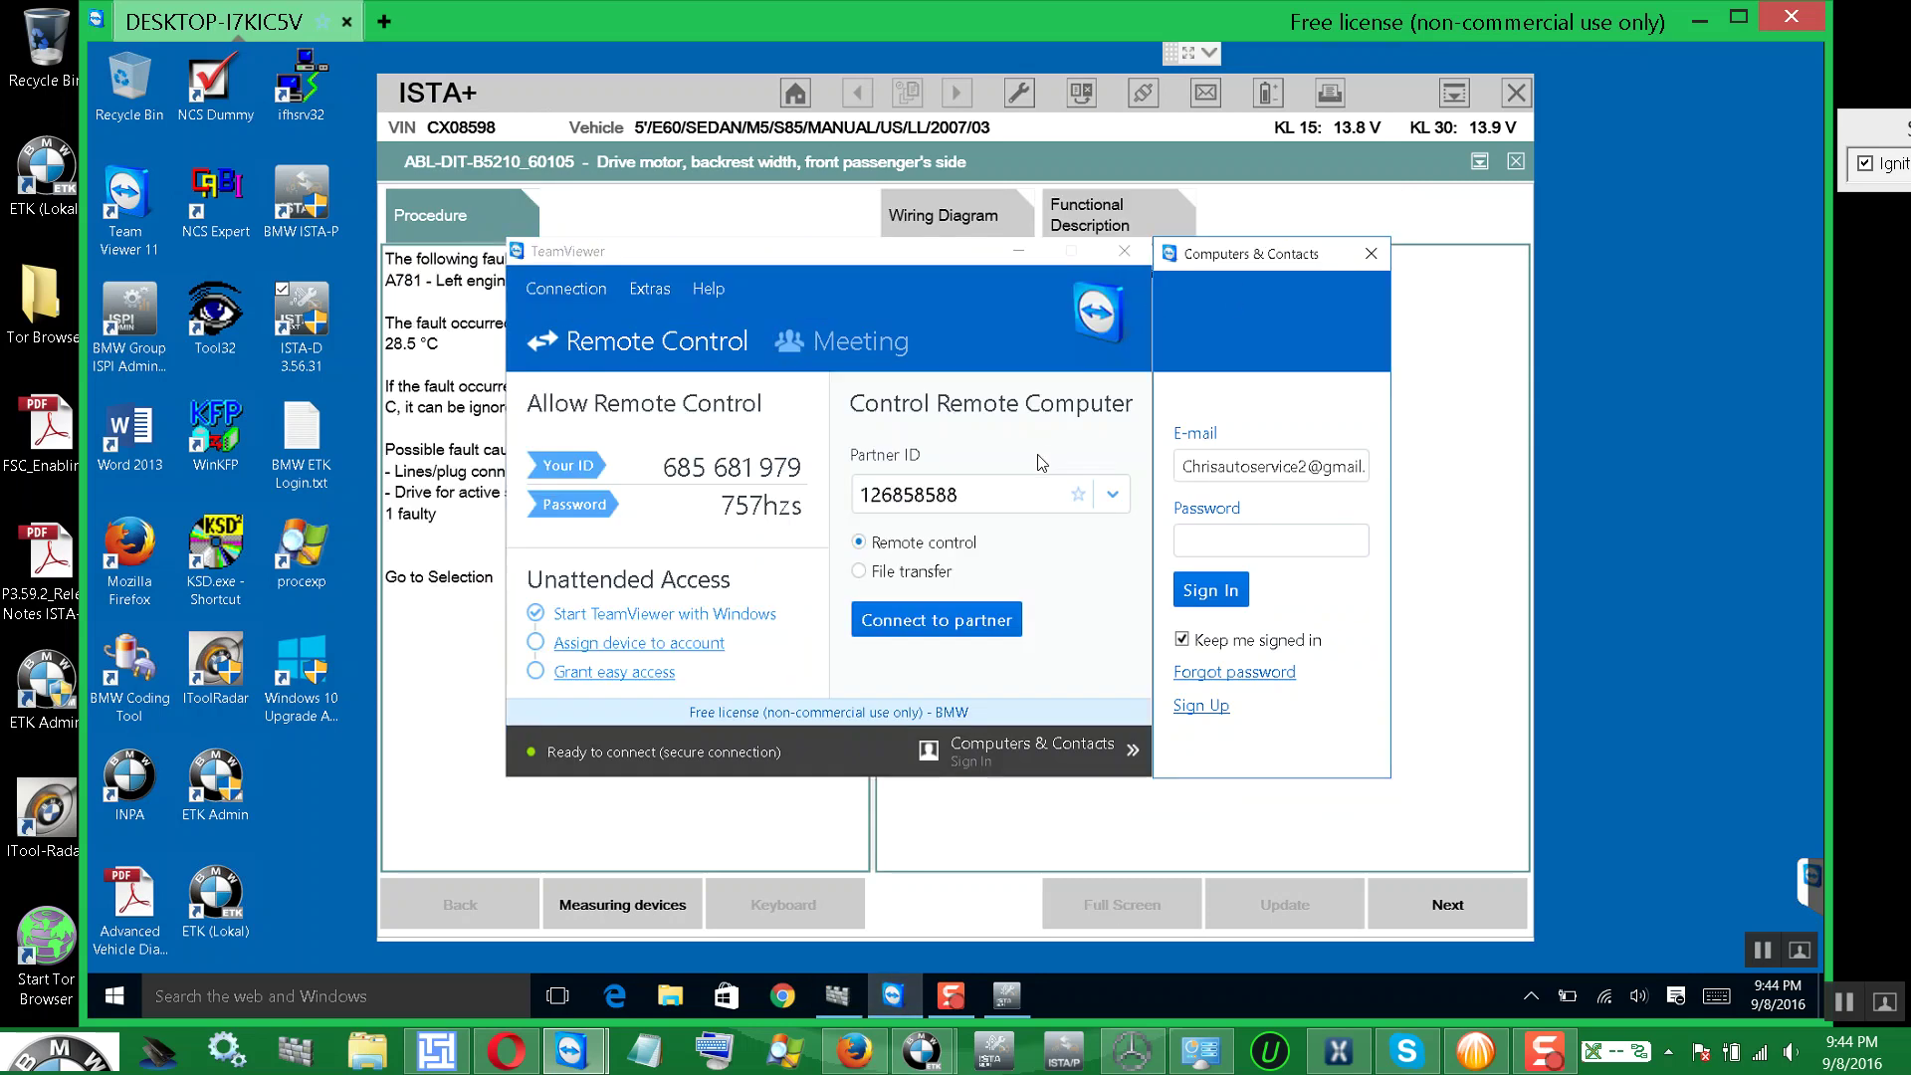
mouse_move(794, 506)
click(1021, 250)
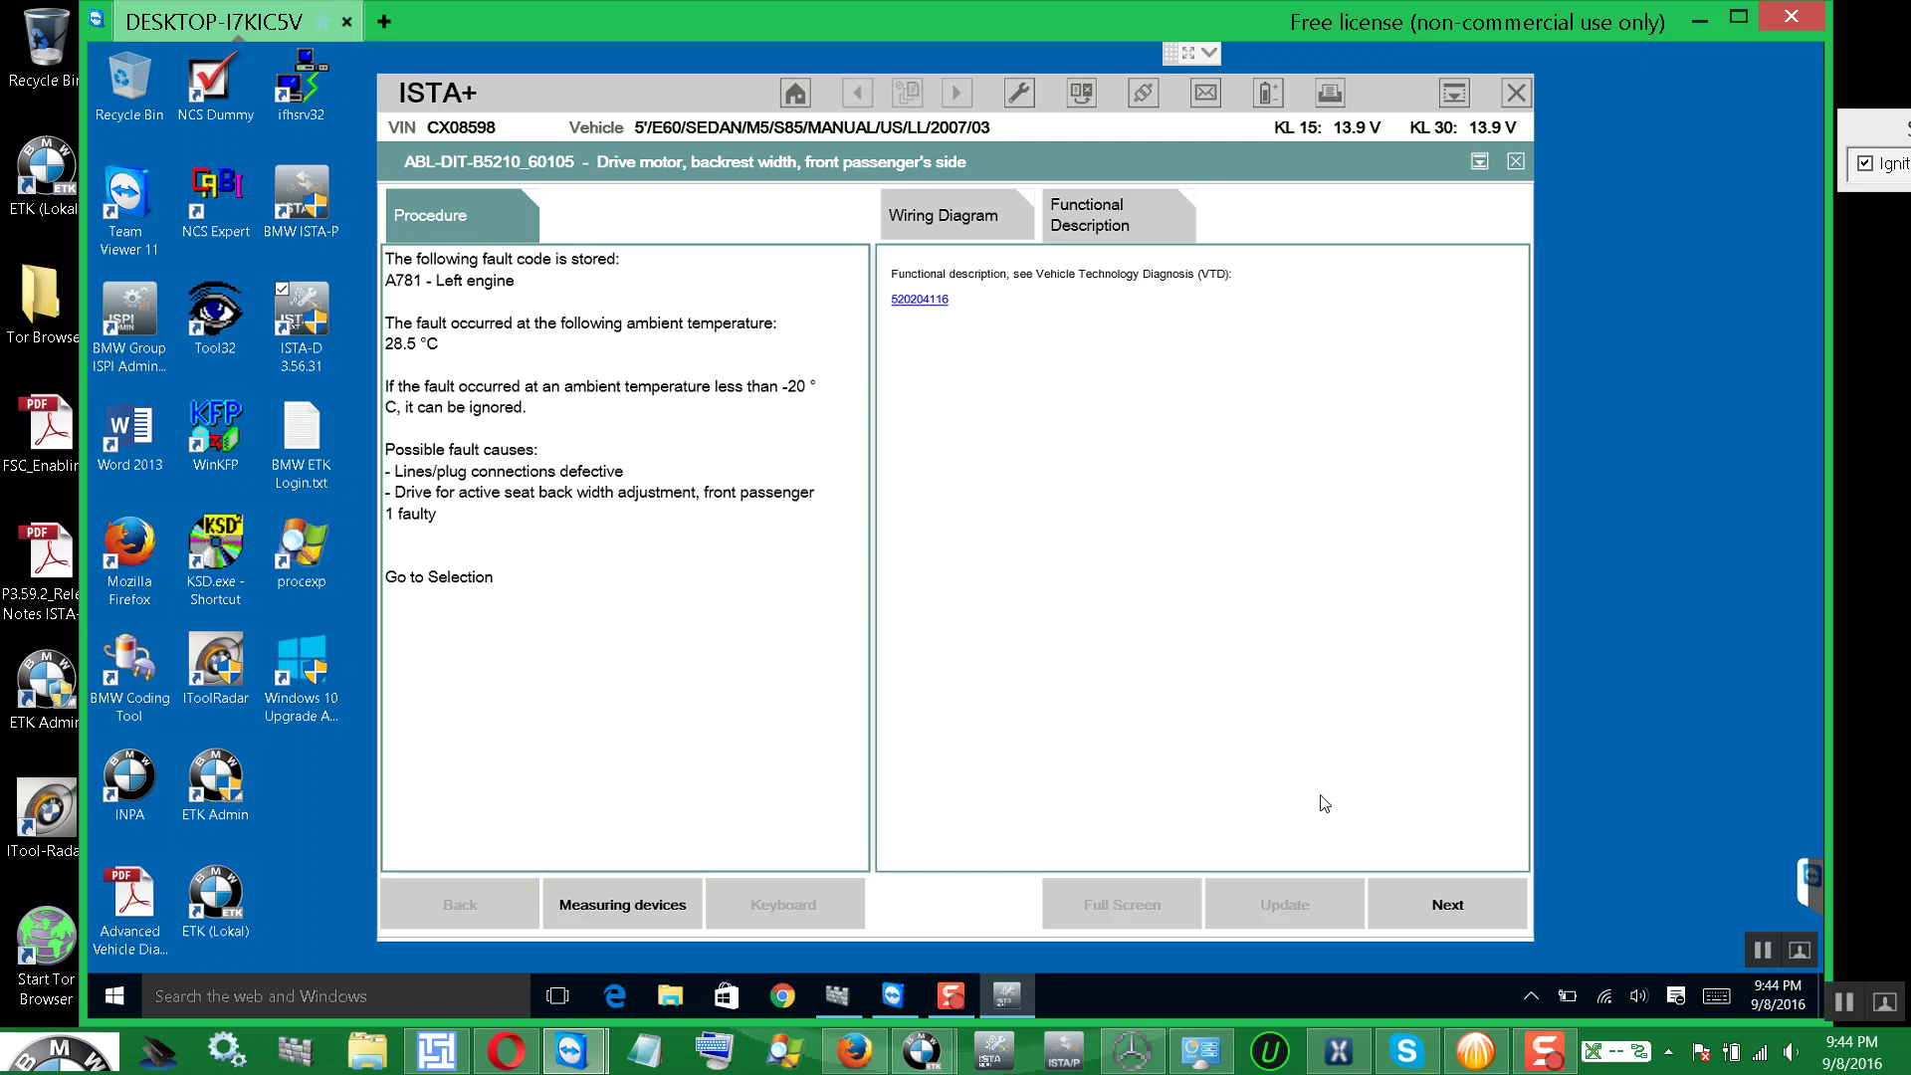
- Choose "End test module" for the backrest drive unit and view the functional description and wiring diagram
click(1447, 900)
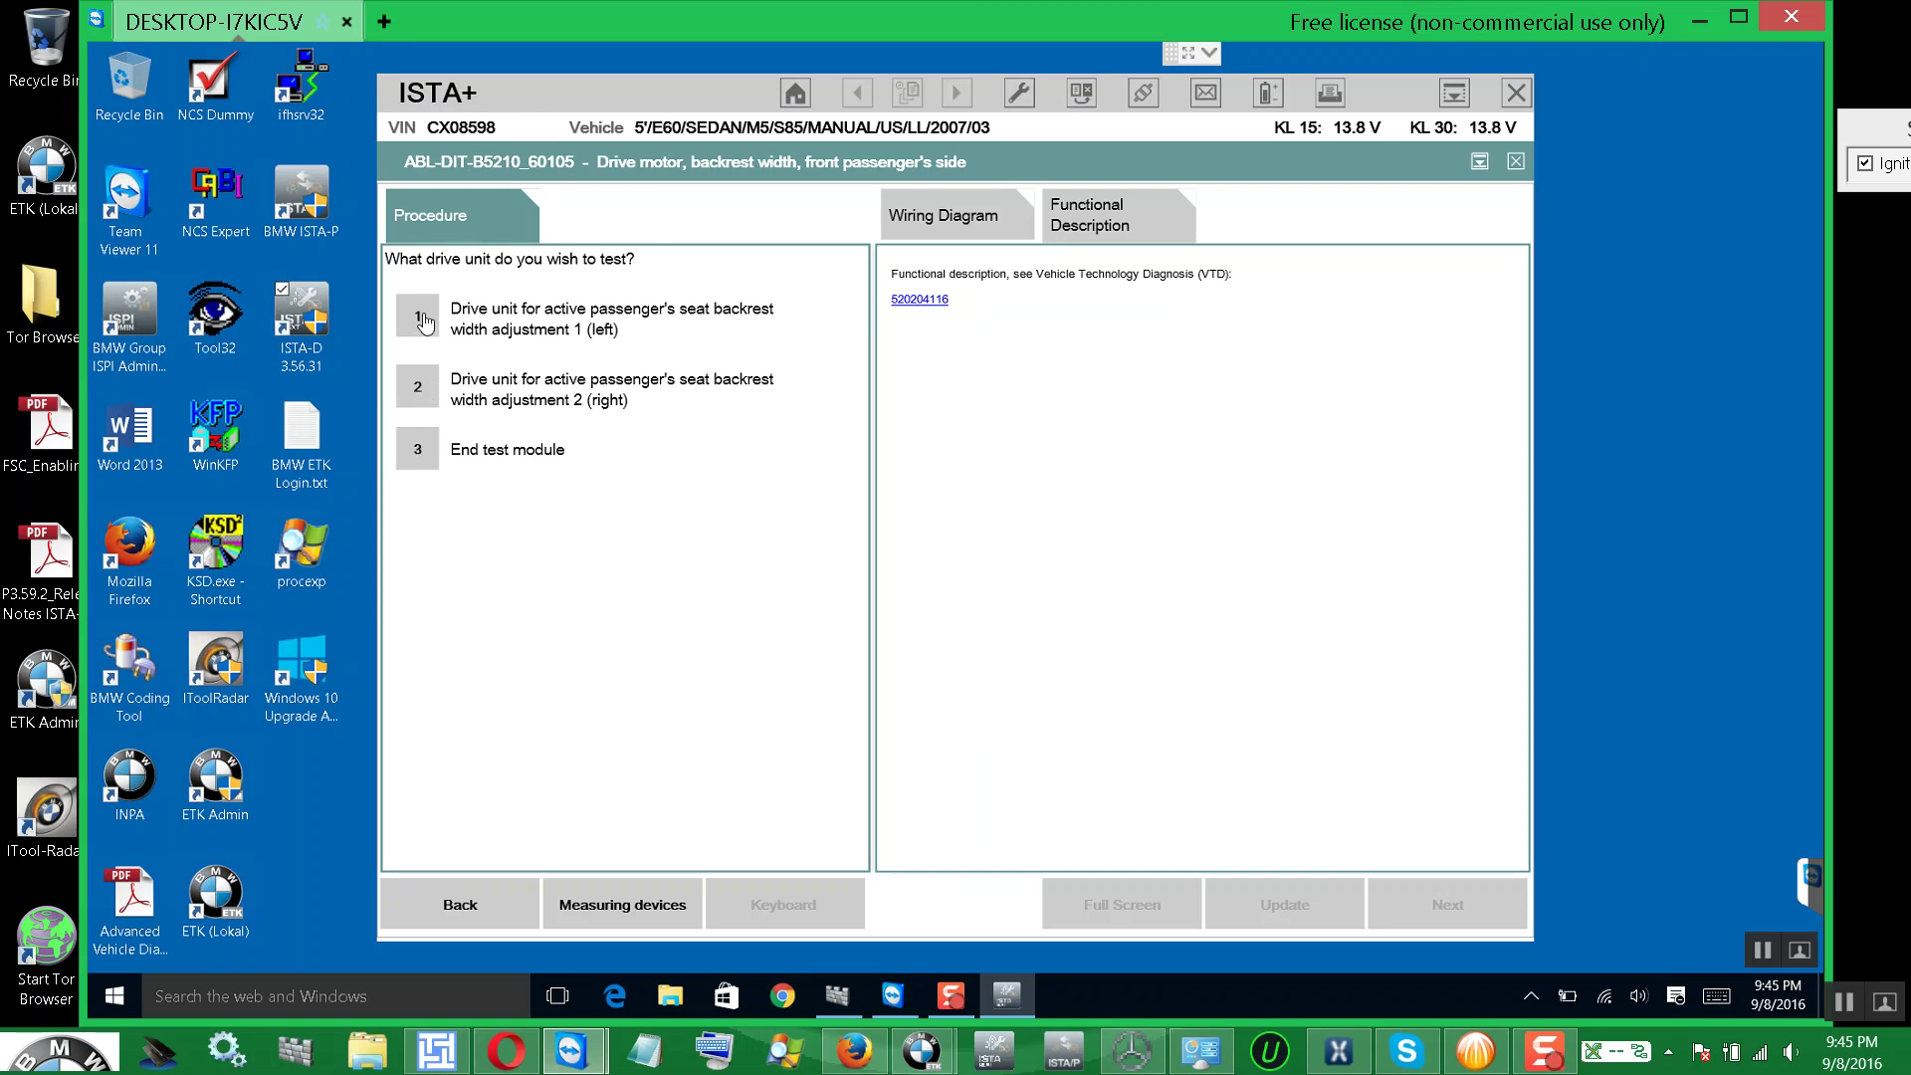
click(418, 453)
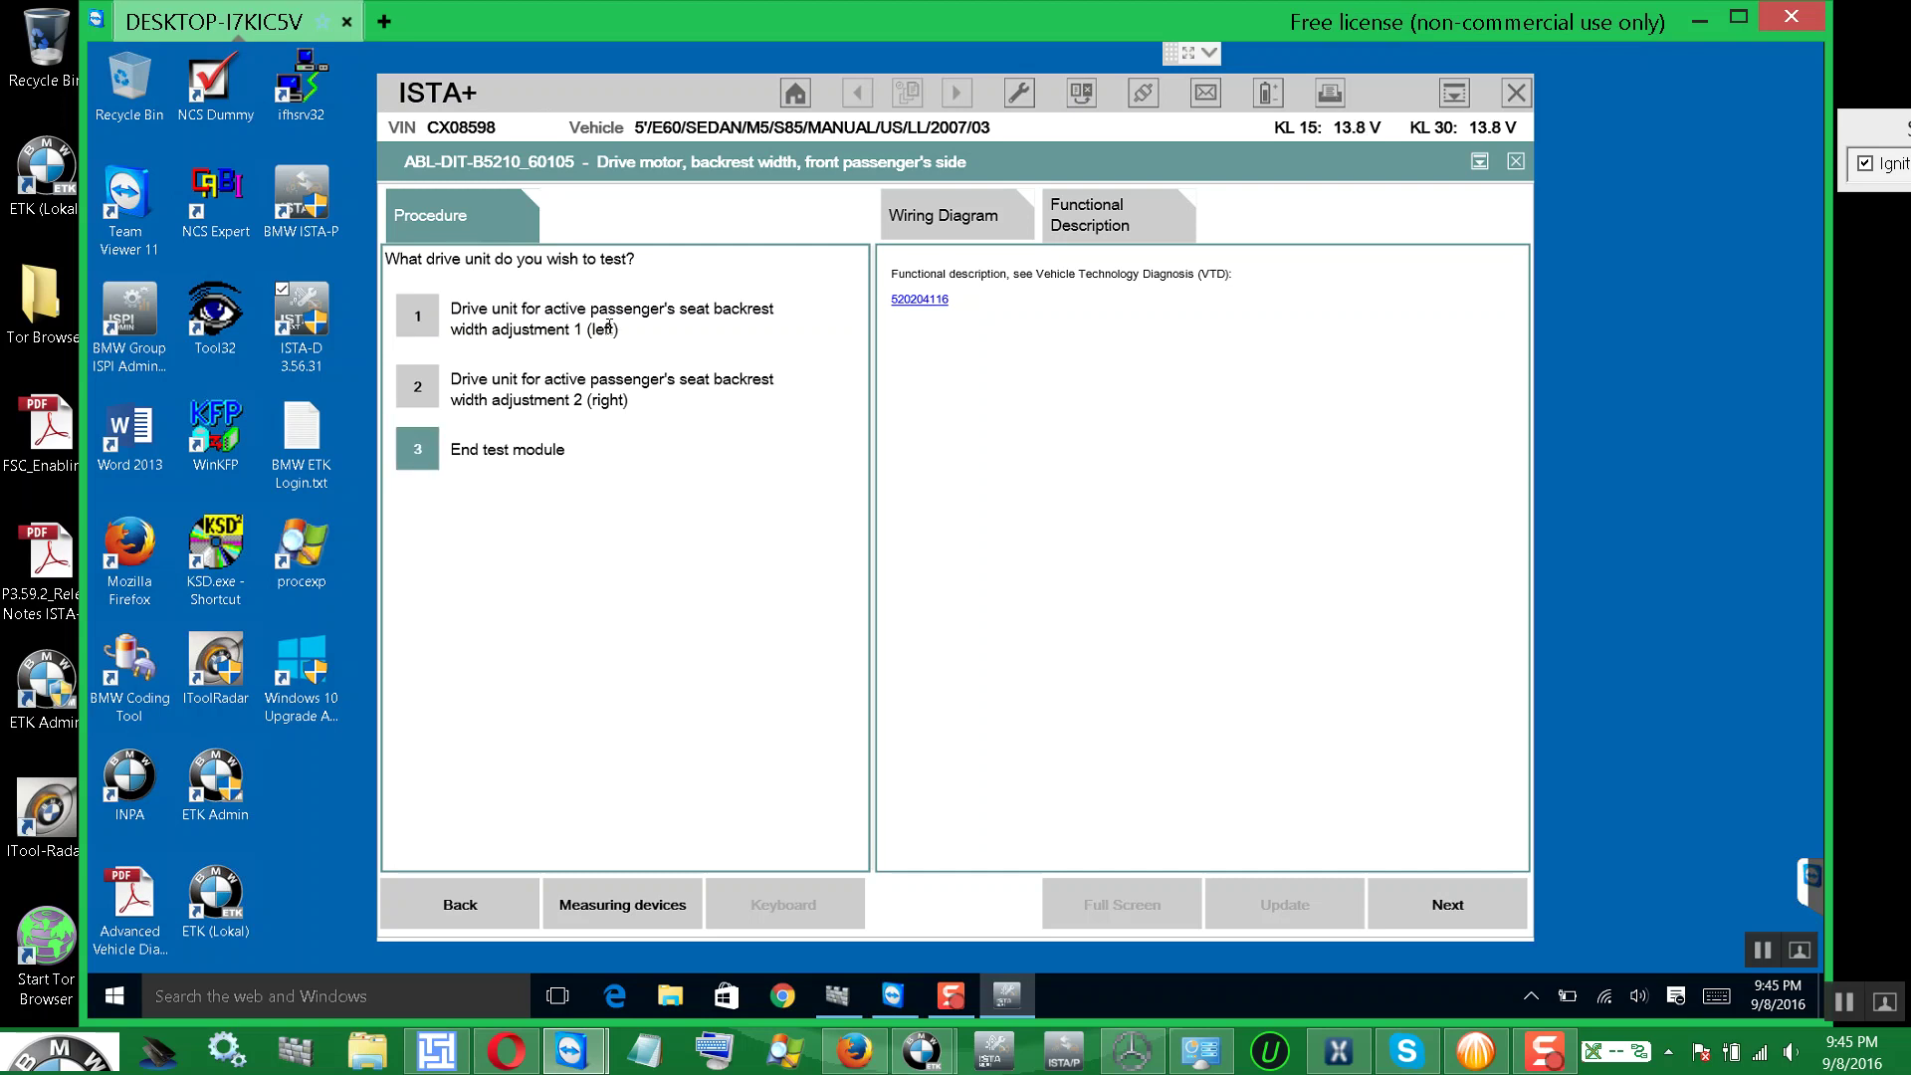
click(1117, 221)
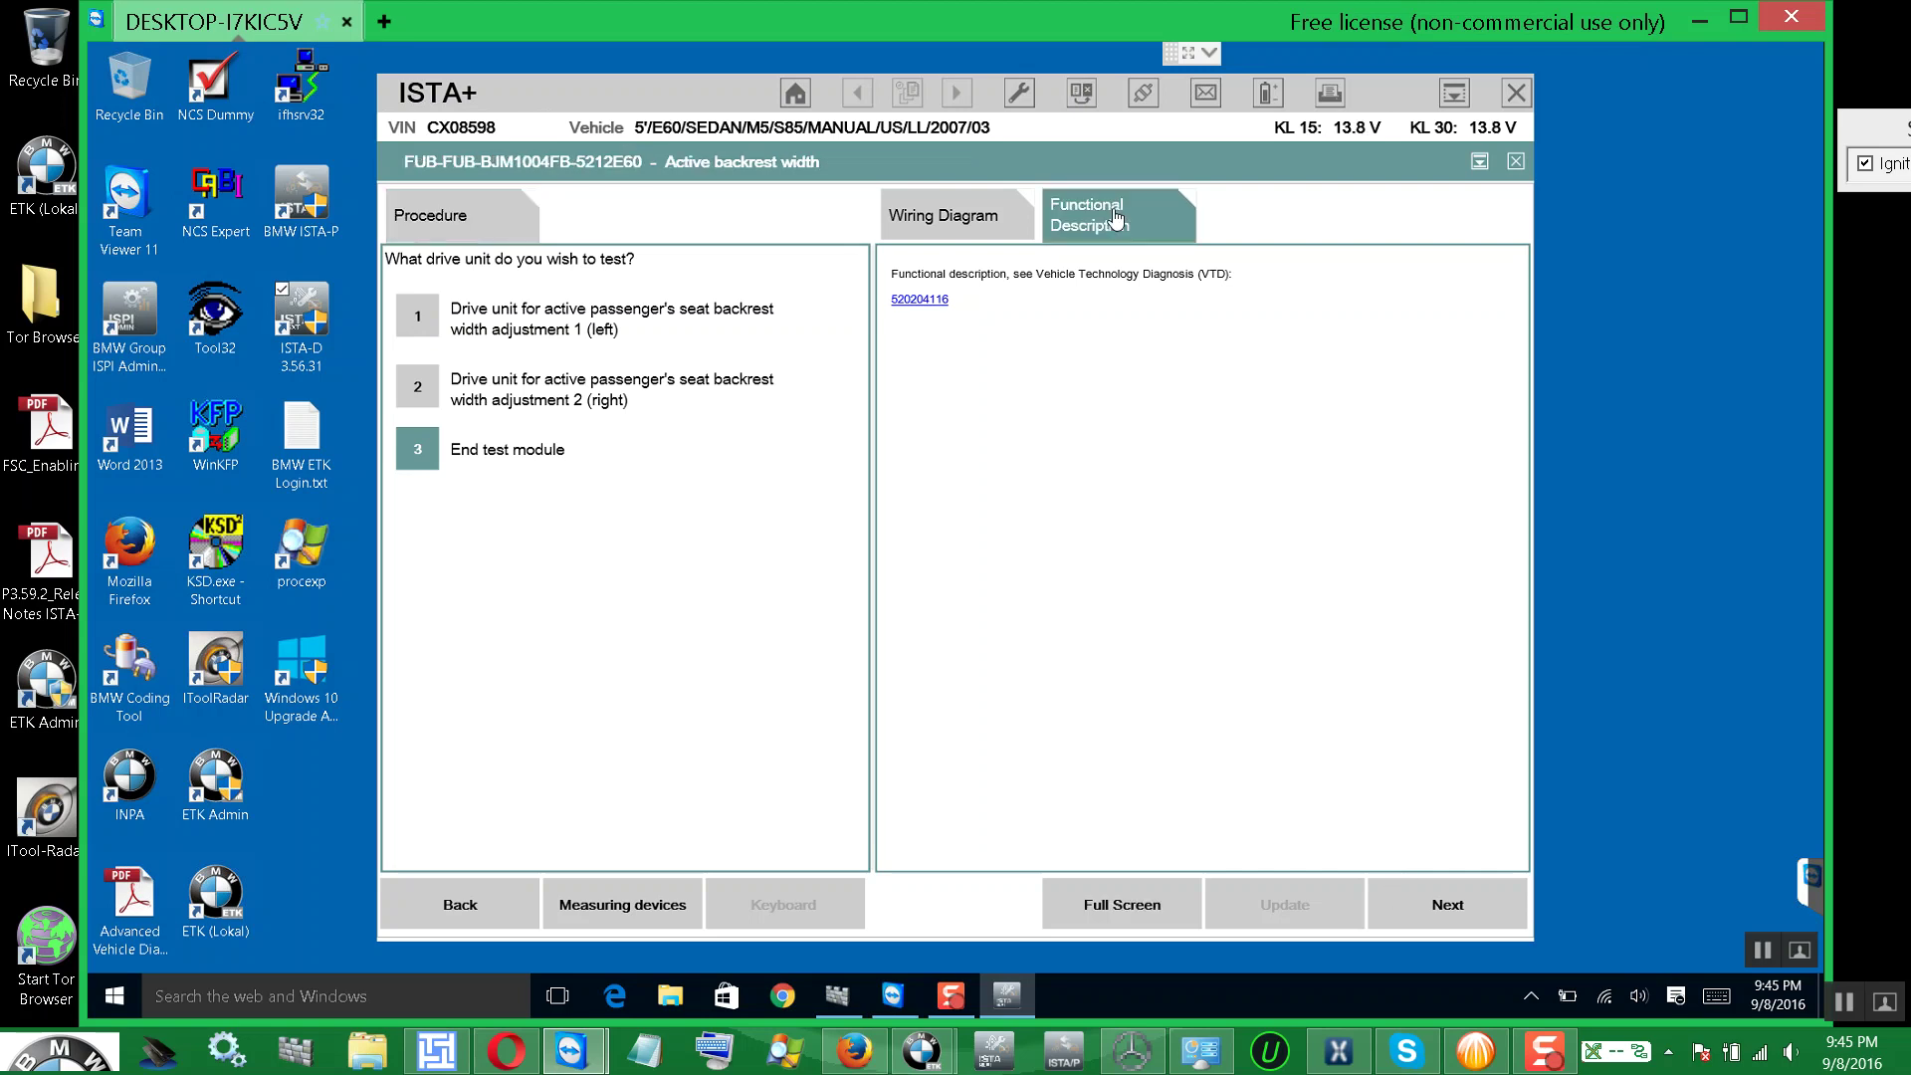
click(960, 219)
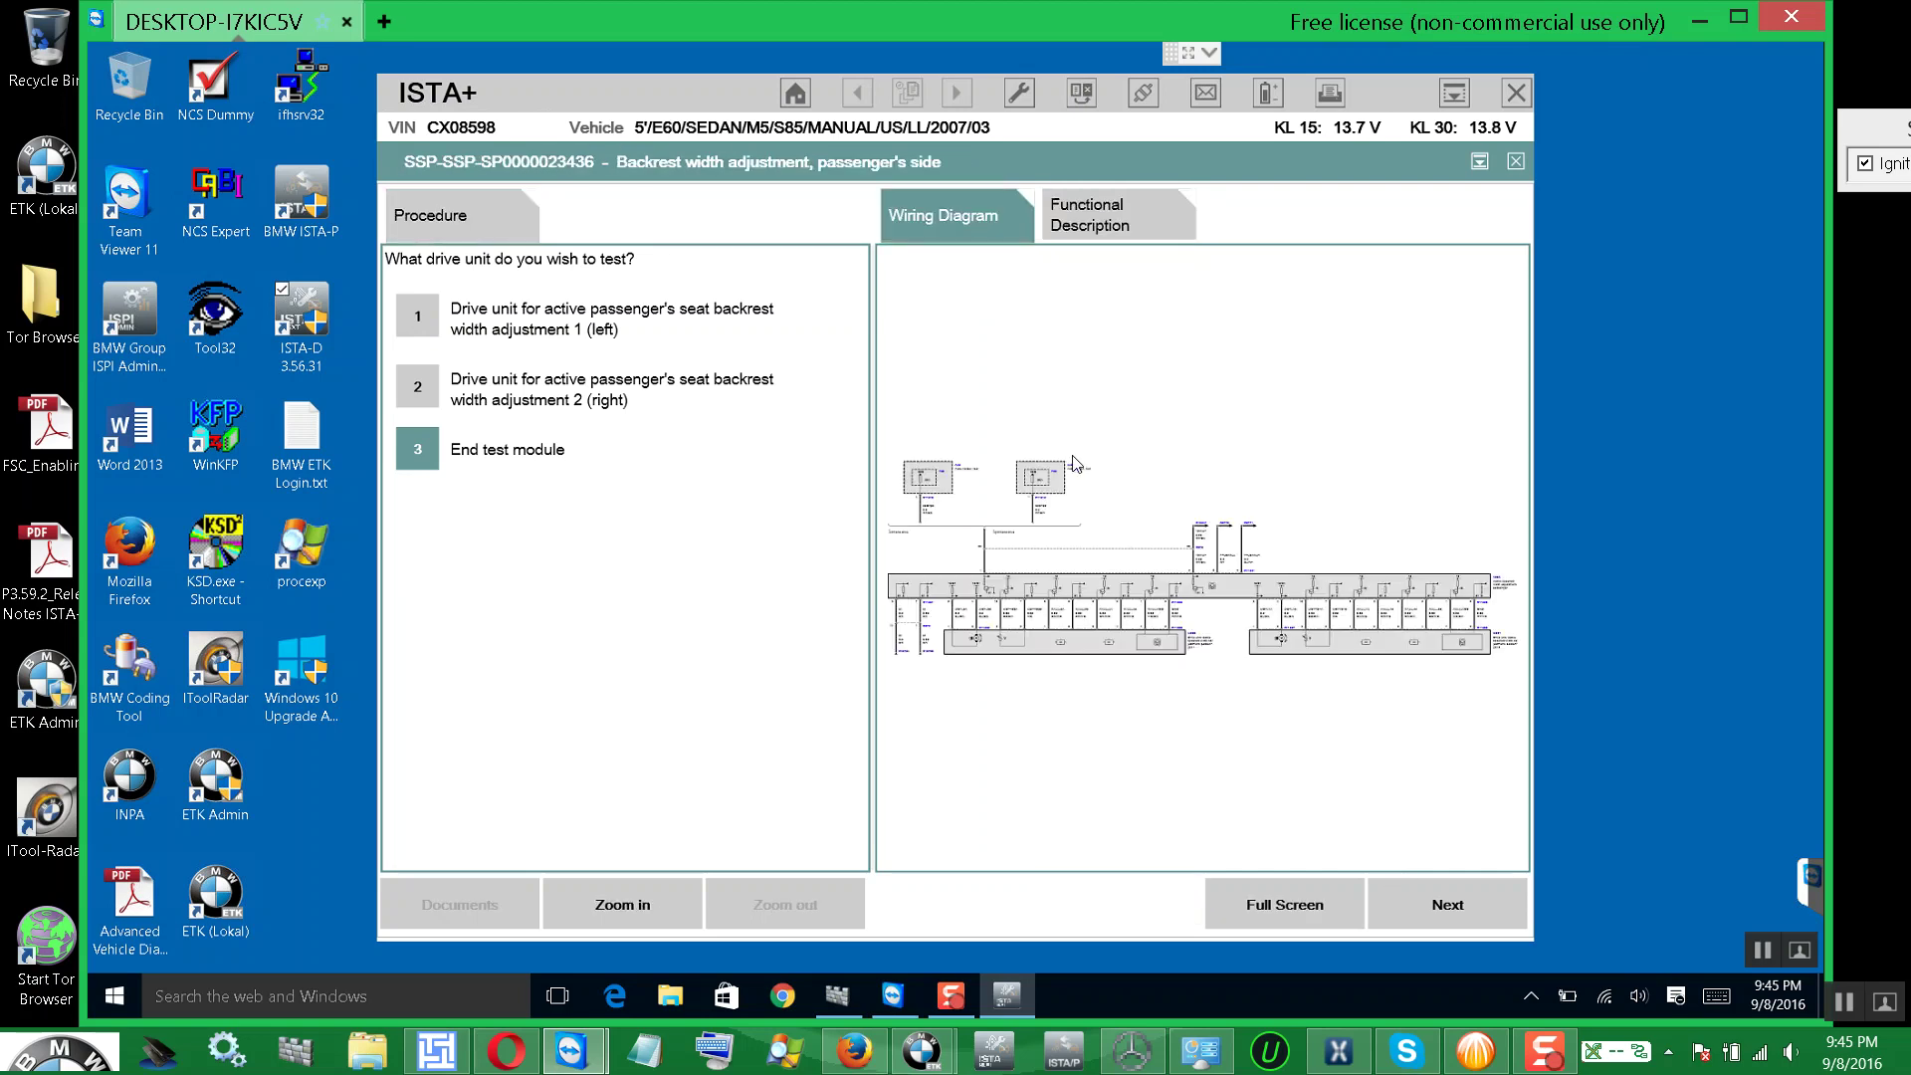
- Enter 5 (No action taken) as the action carried out and finish the backrest width test module
click(1440, 908)
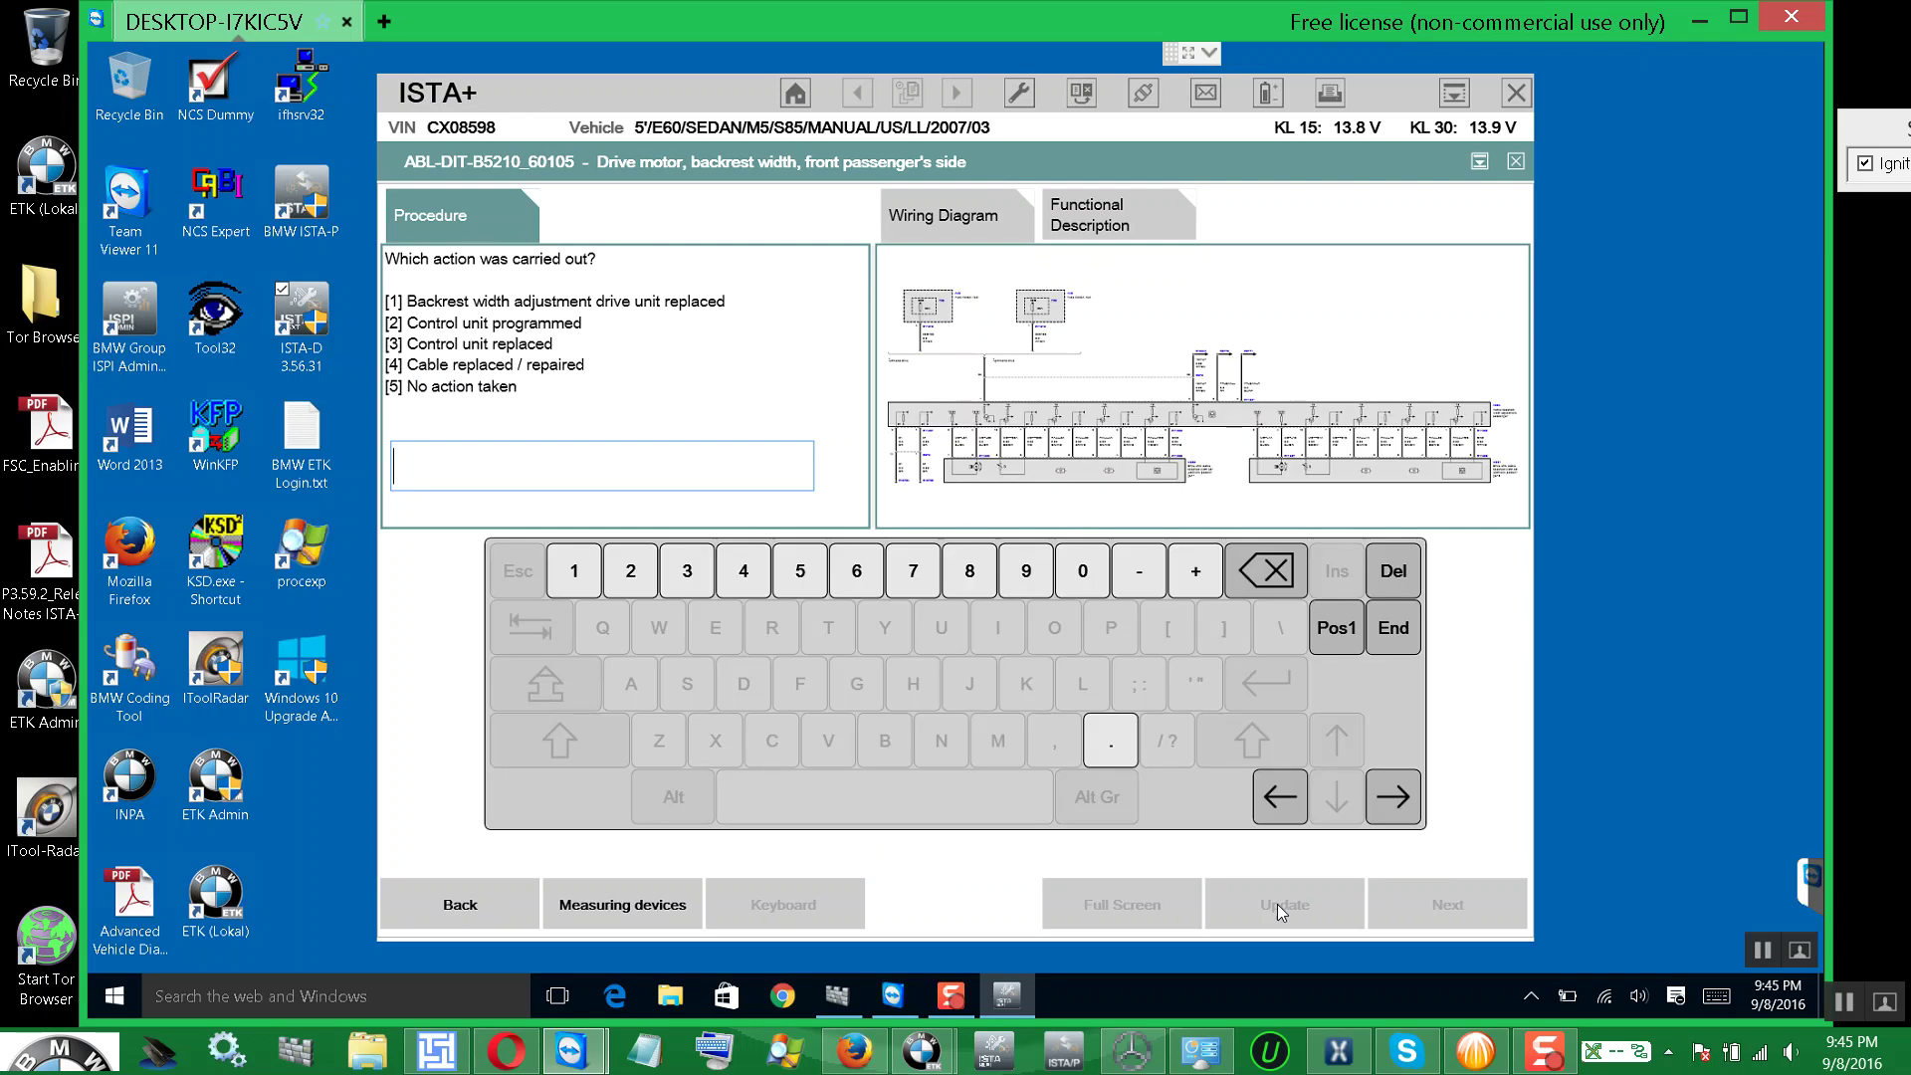
click(494, 454)
click(802, 572)
click(1448, 908)
click(1448, 908)
mouse_move(1545, 850)
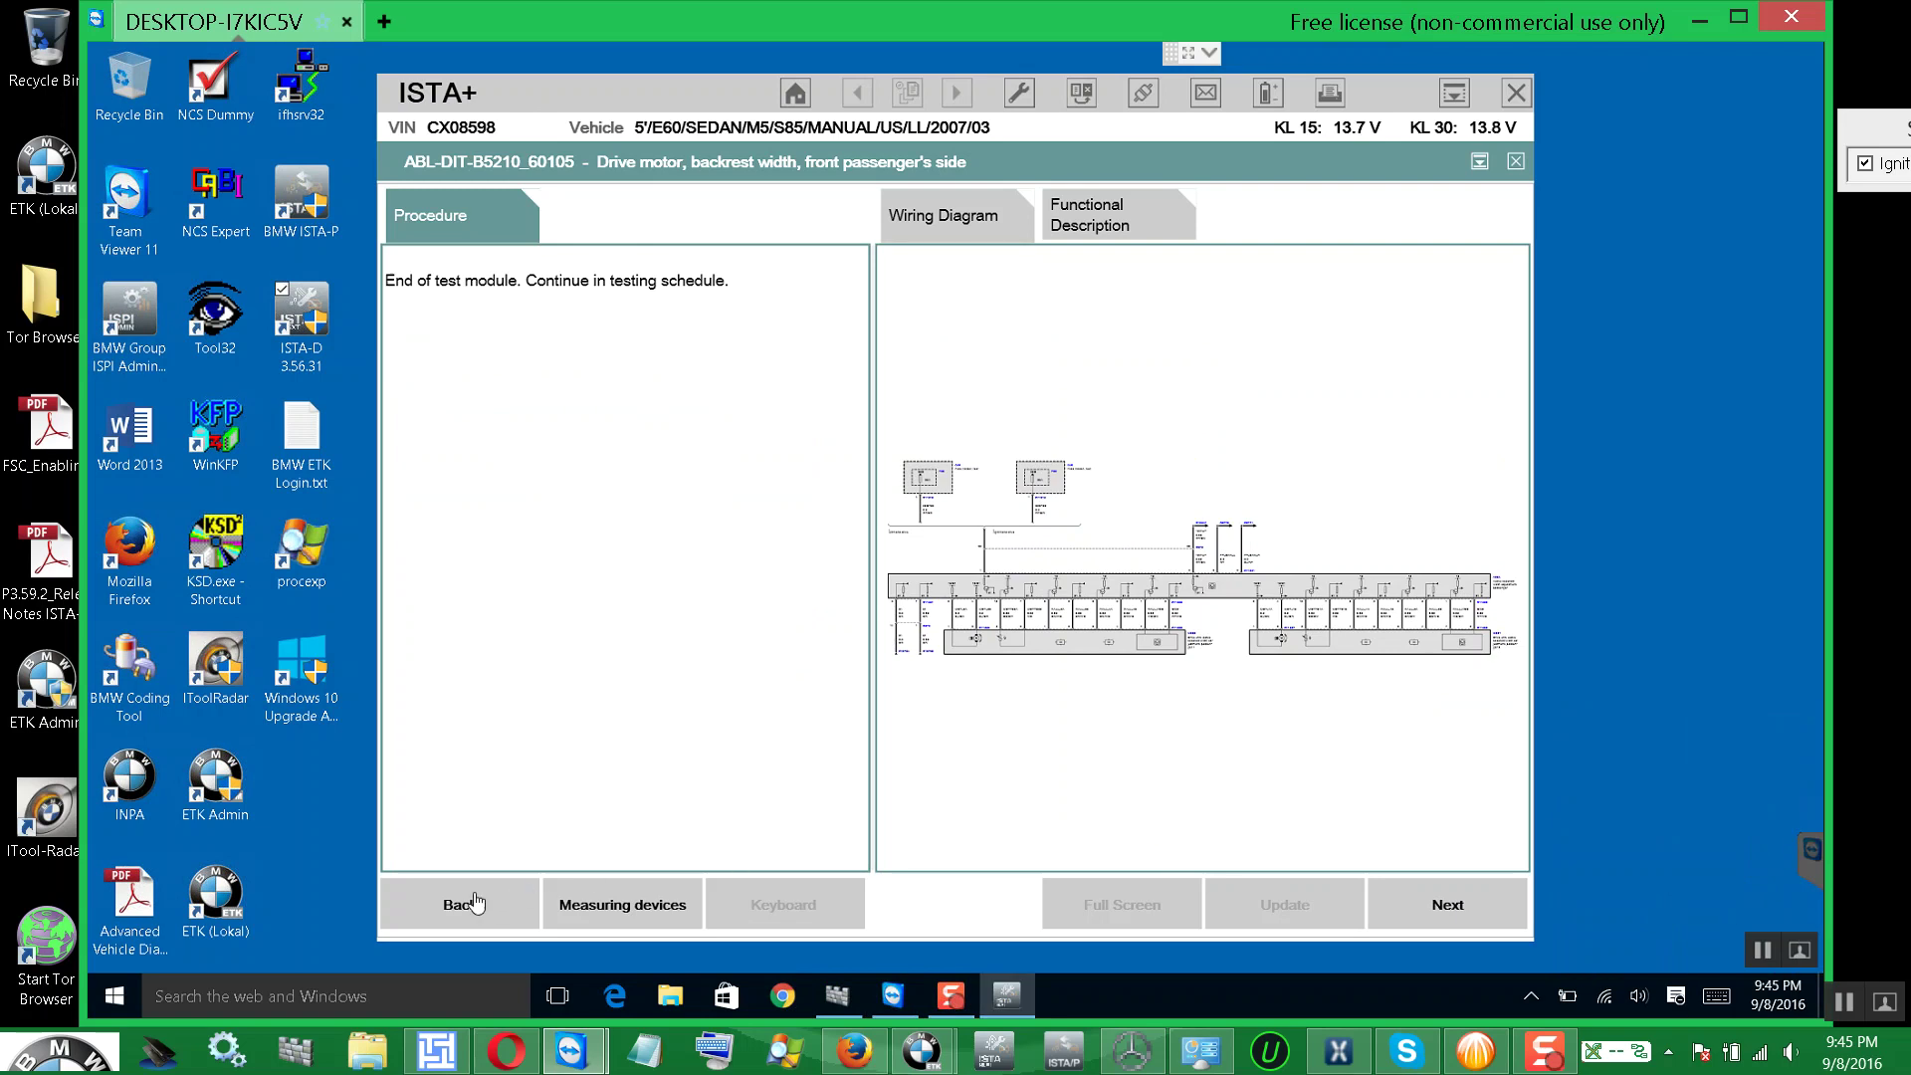
click(1440, 907)
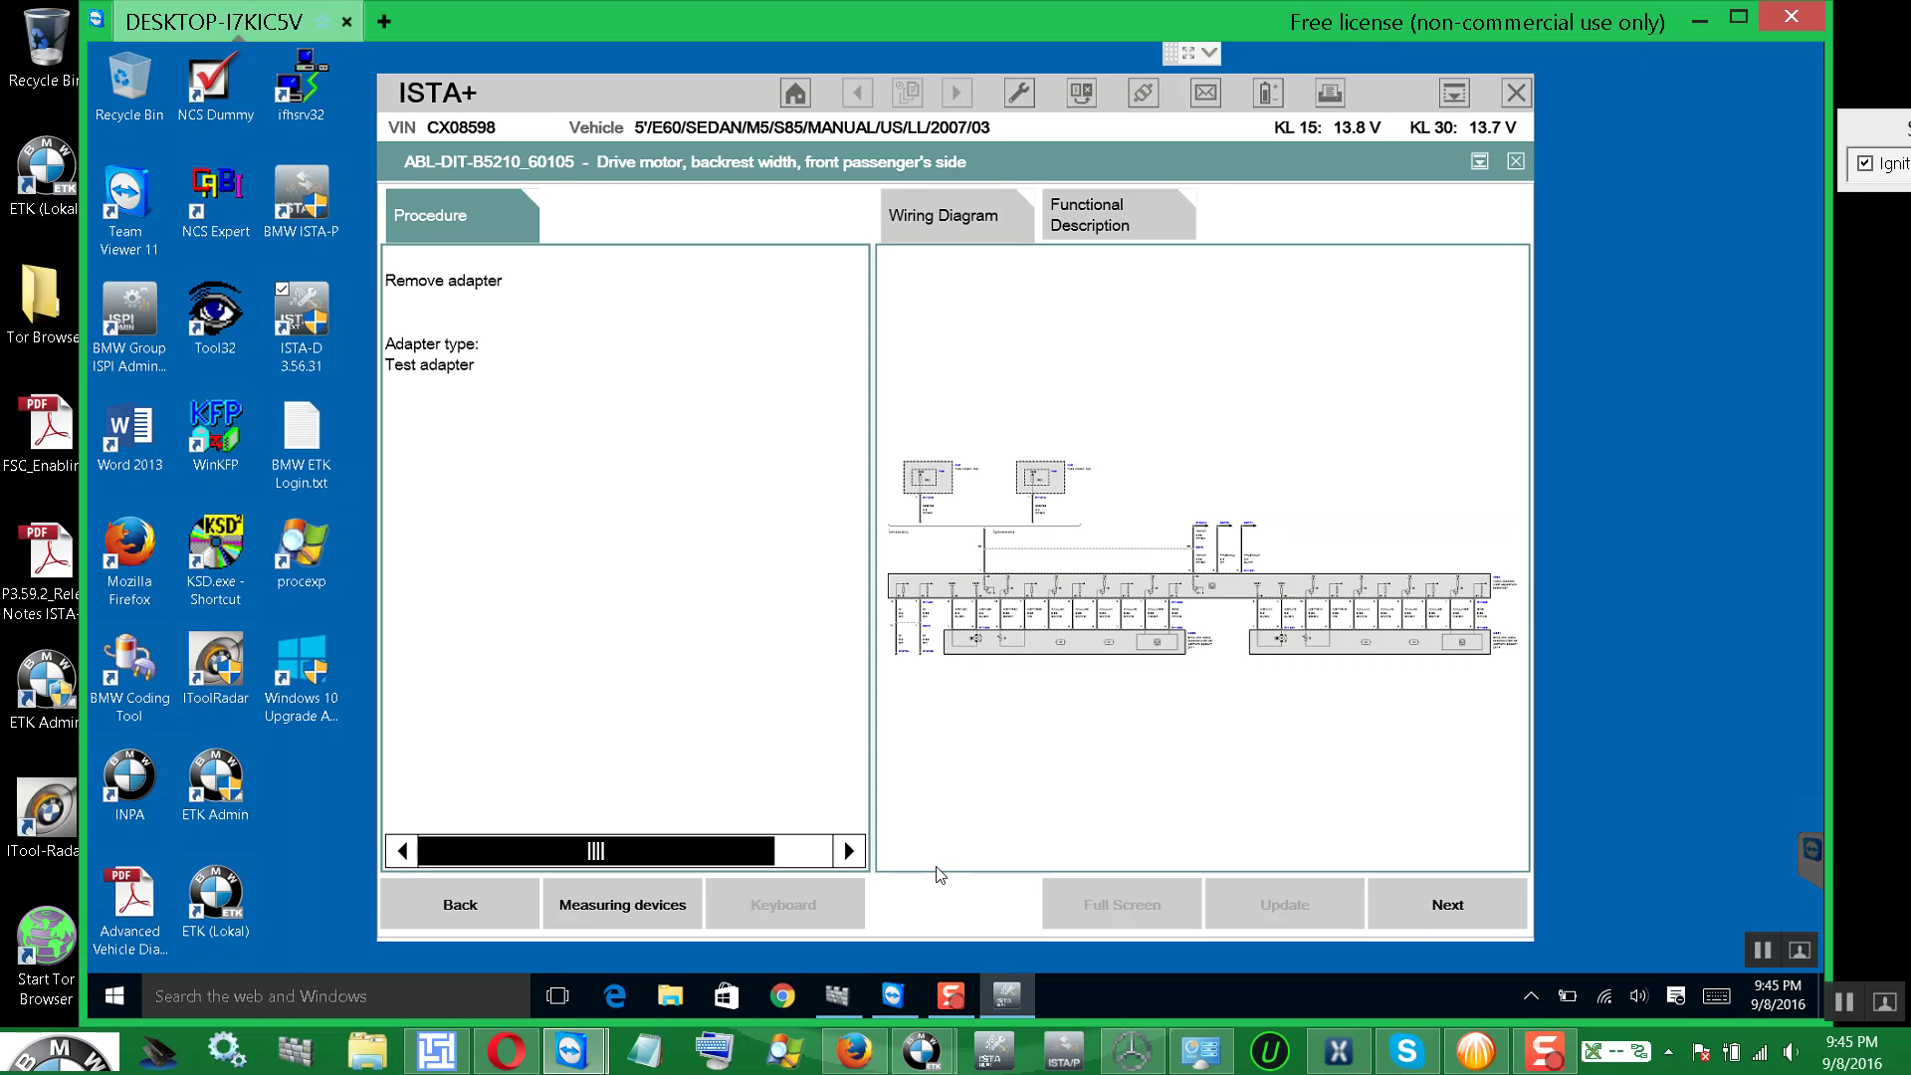
click(1451, 903)
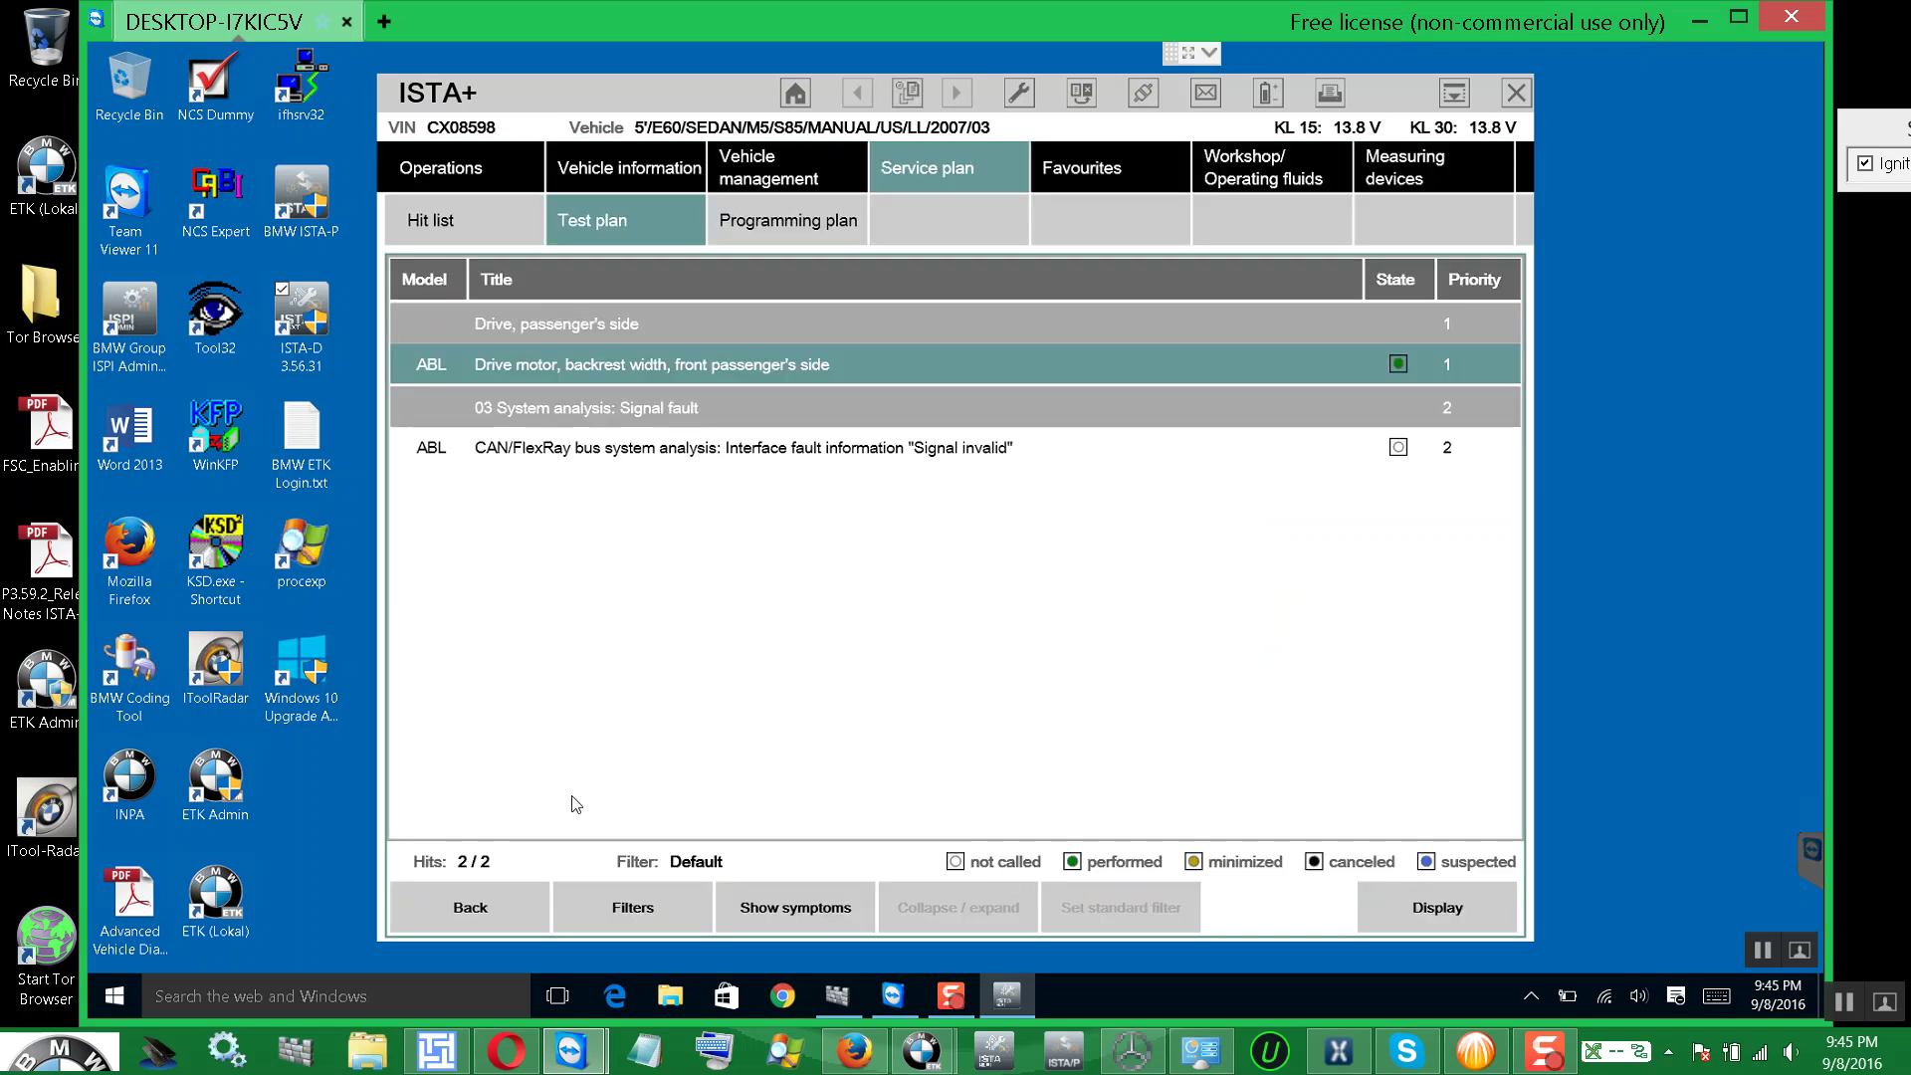
- Return to the fault memory and select the fault "ALBBF: Motor on the left"
click(472, 909)
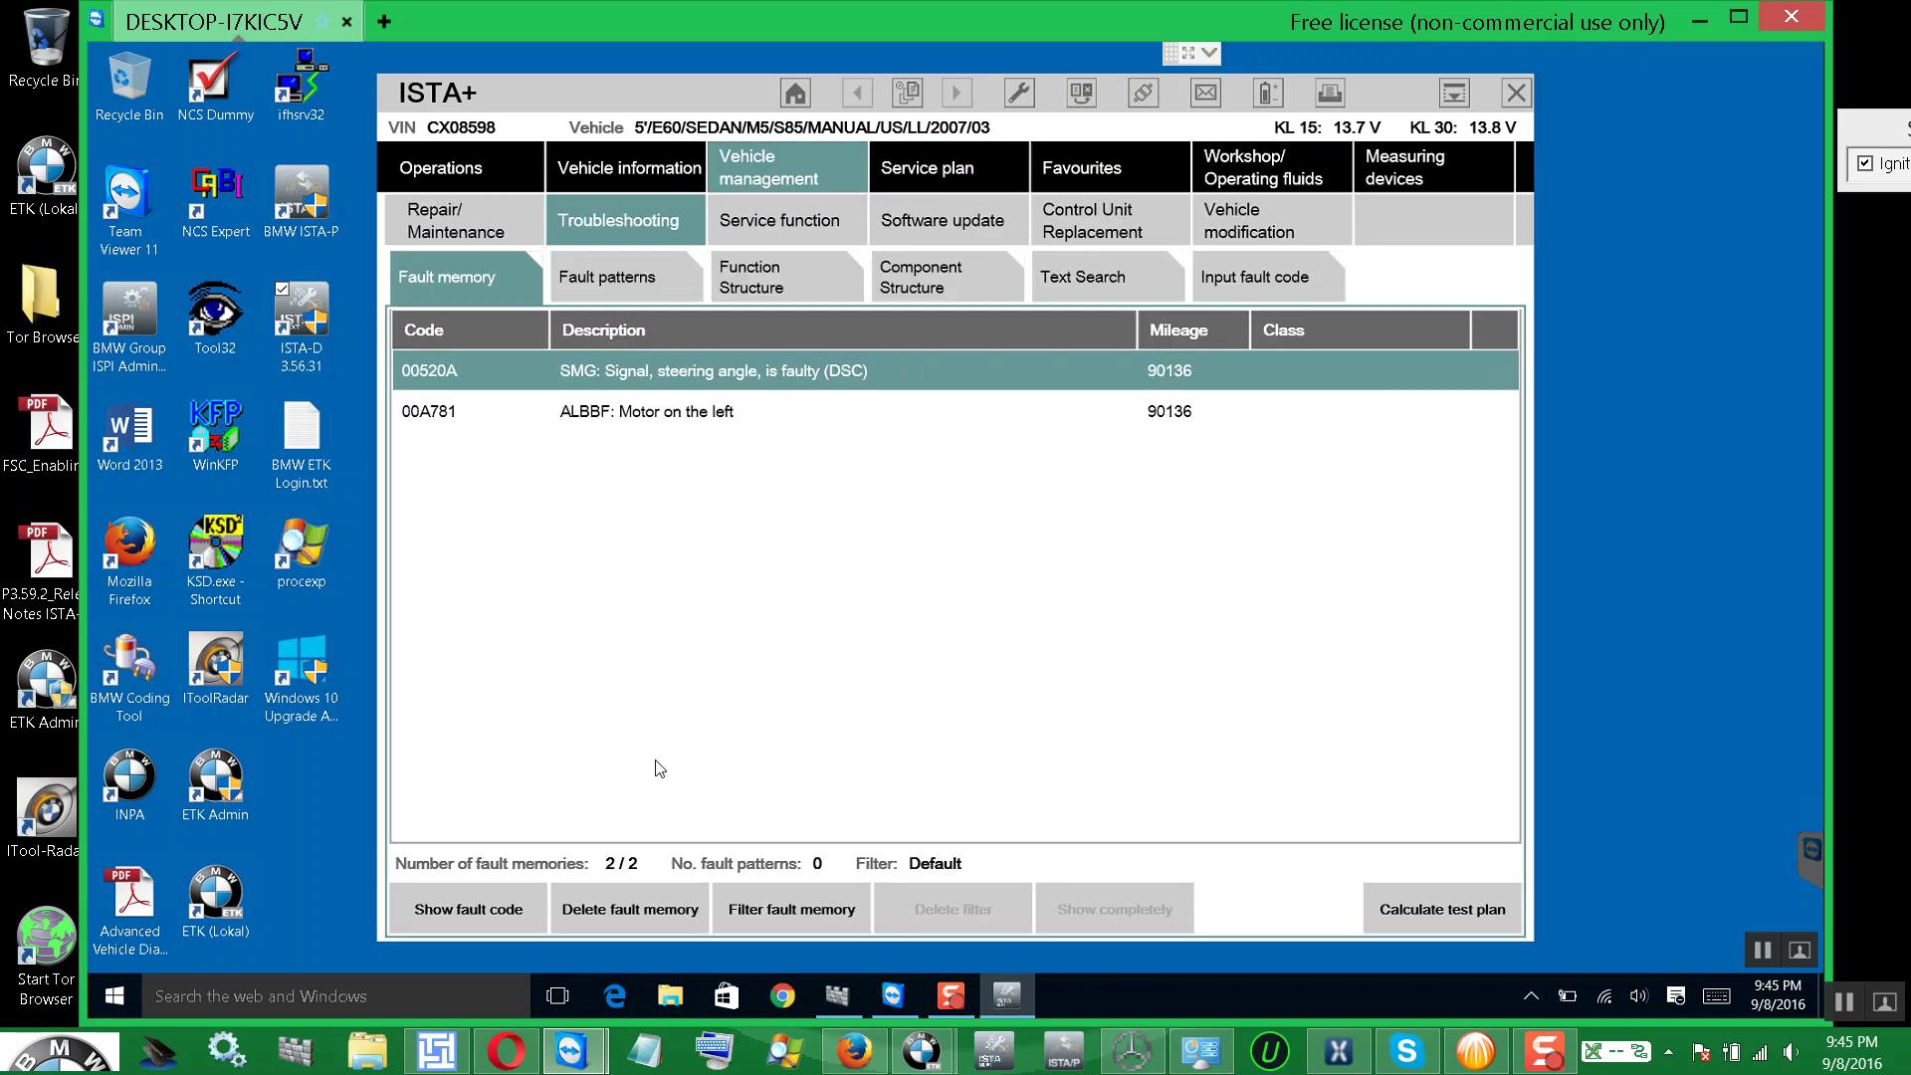
click(639, 423)
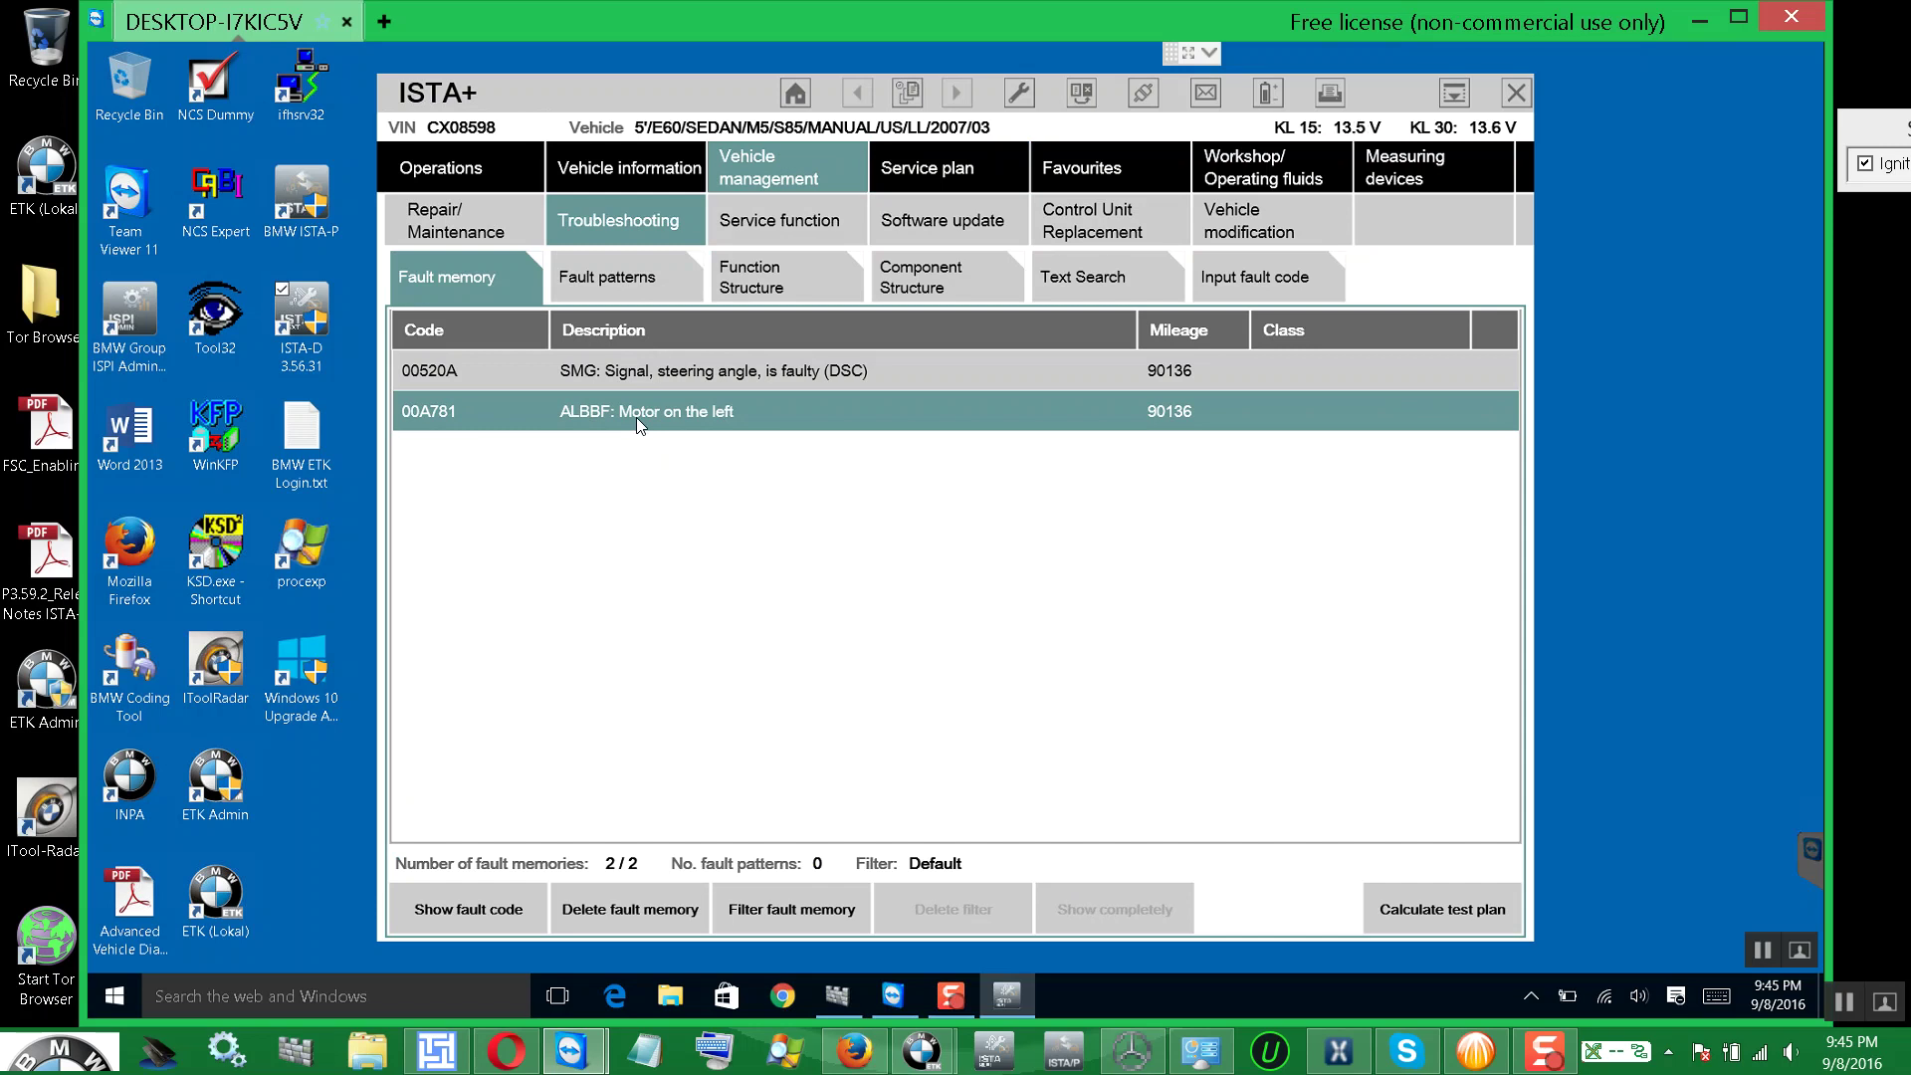
- Clear the previous service function selection and search for Power train, Engine electronics, Adjustments/adaptations, DME - CAS
click(786, 224)
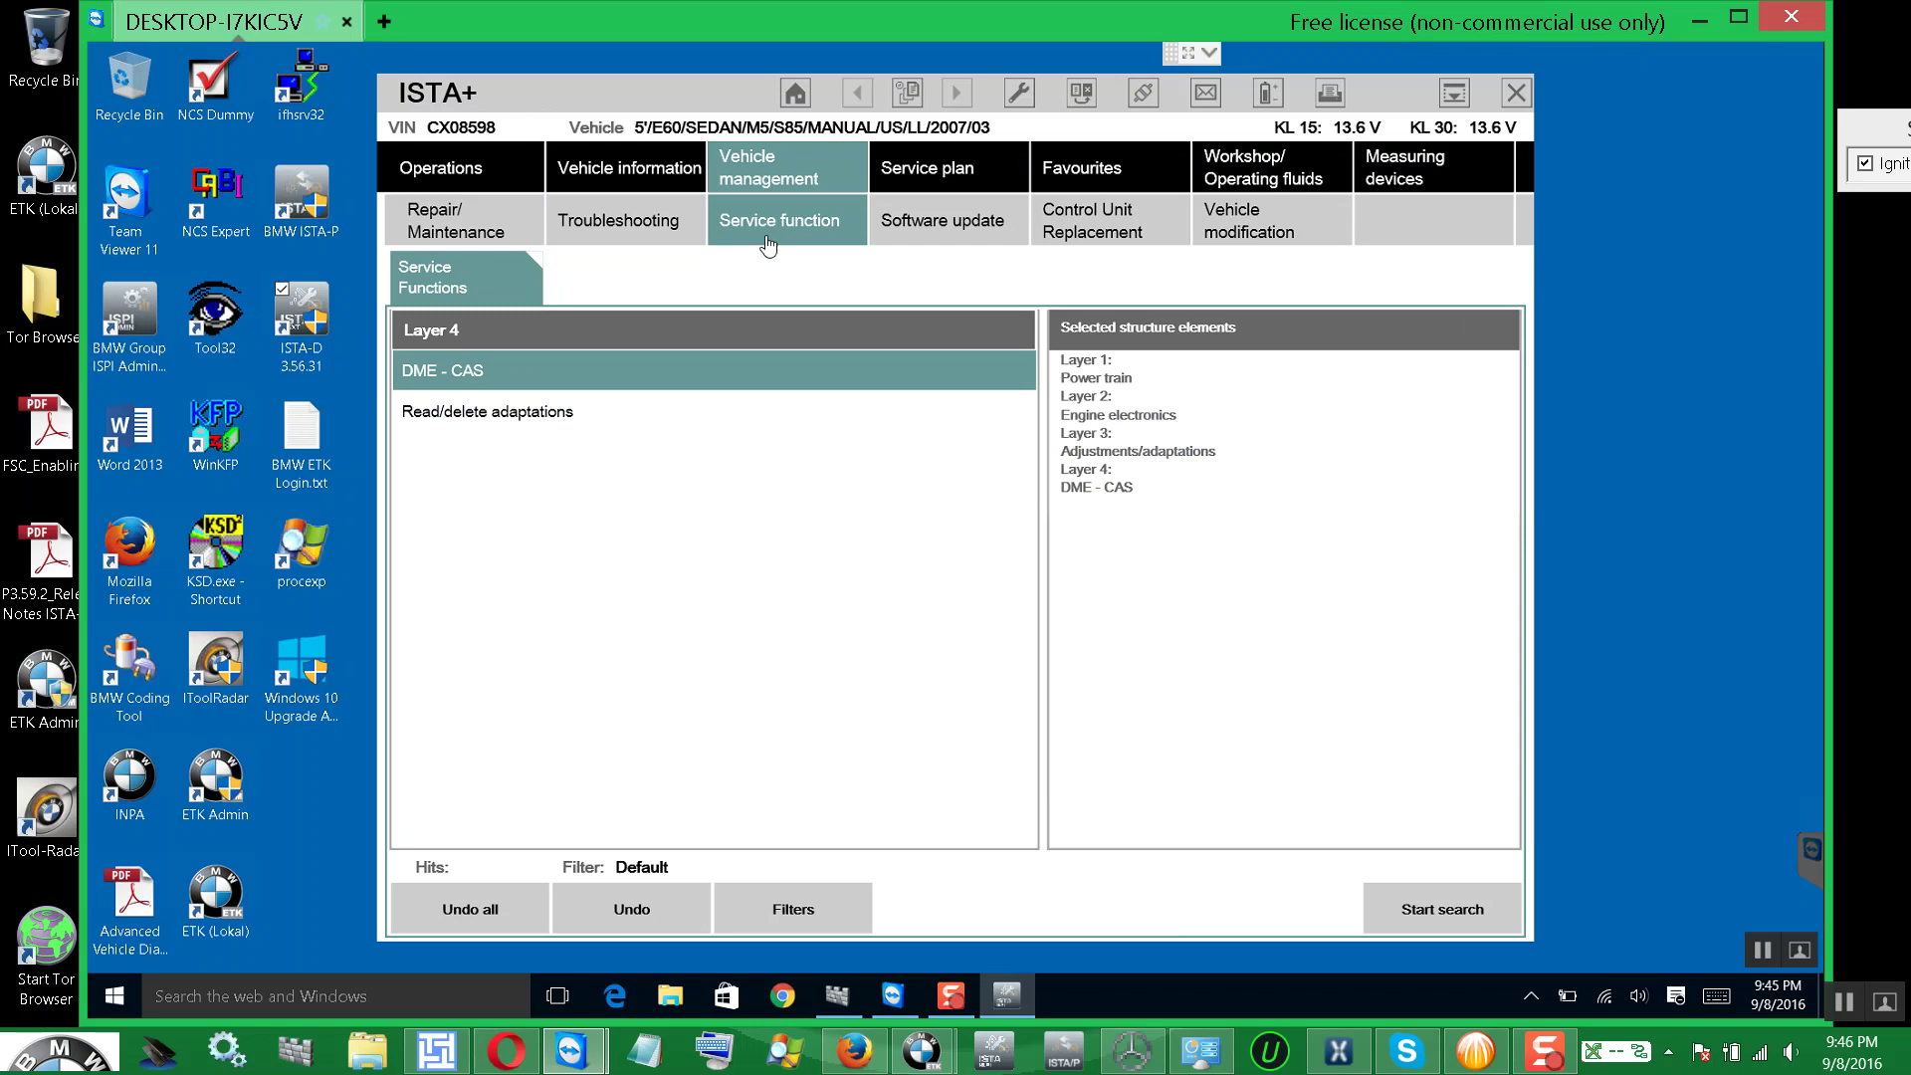
click(475, 894)
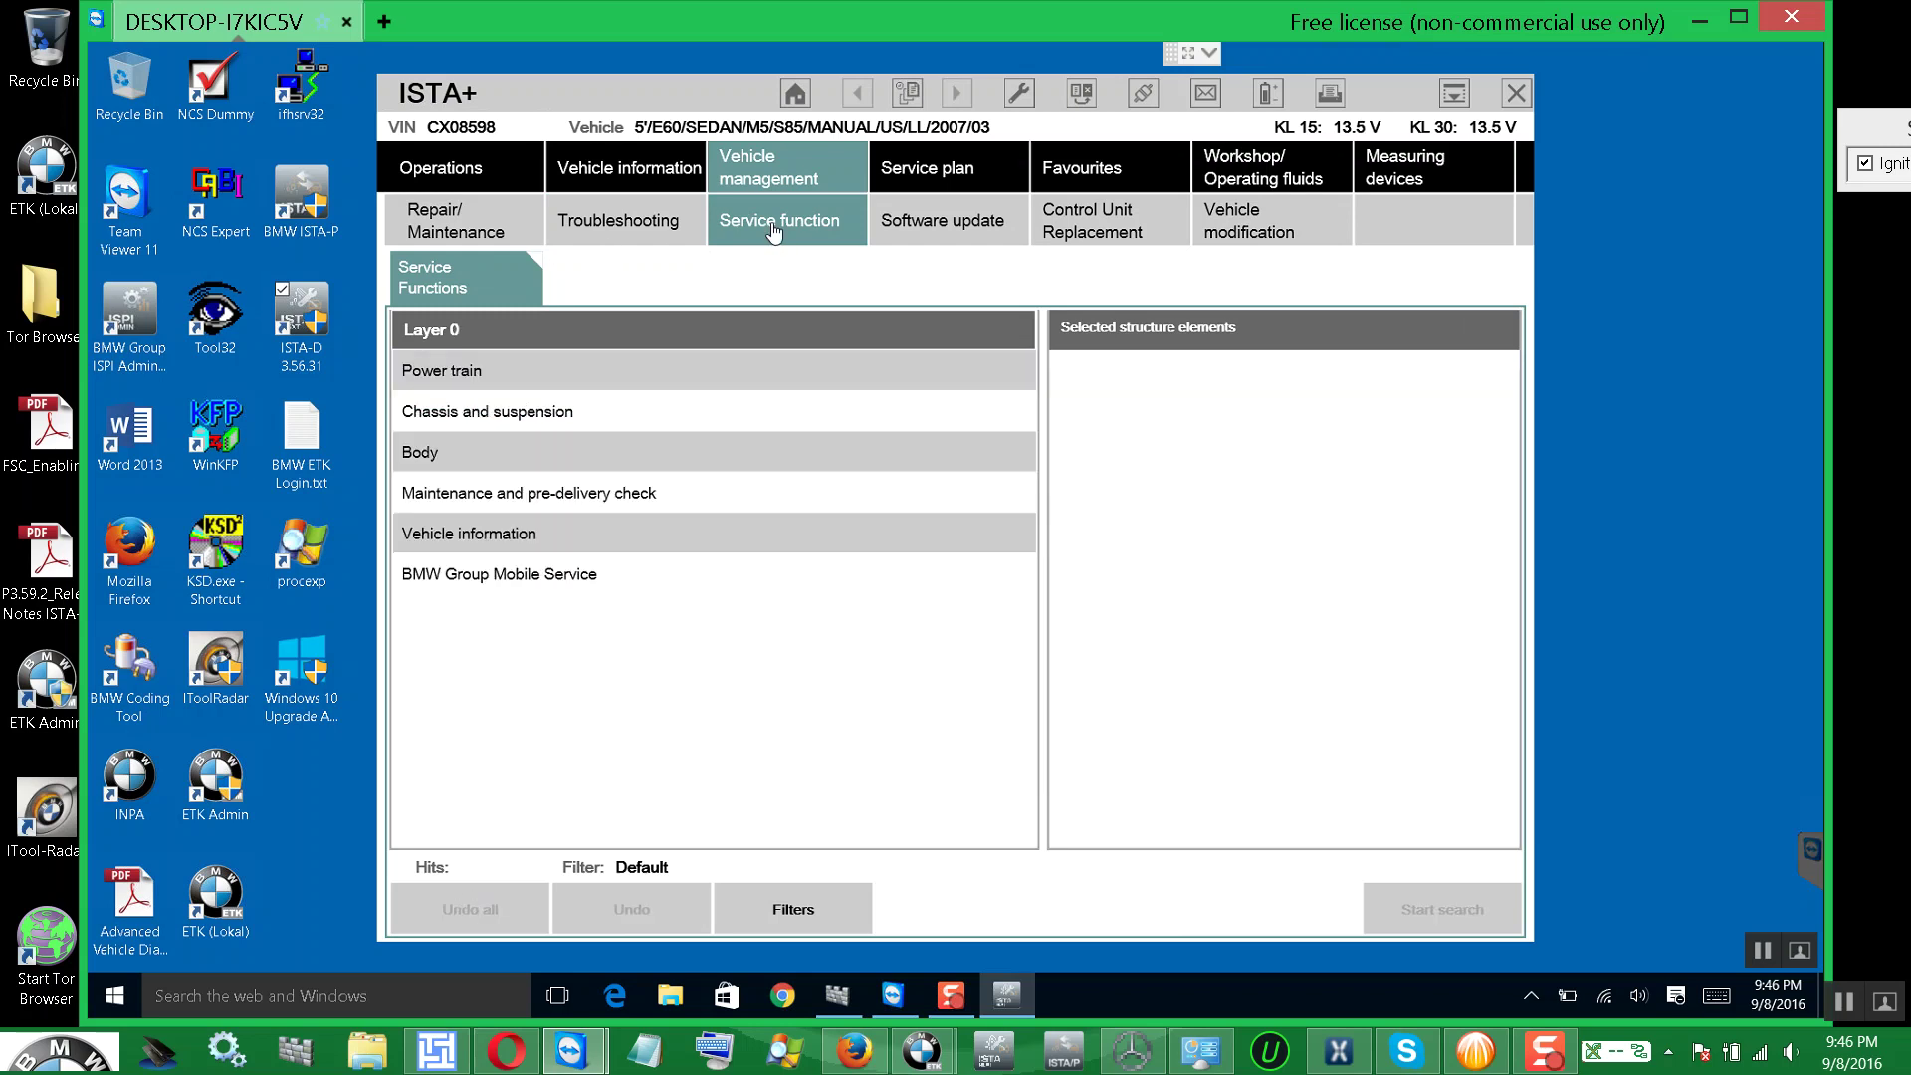
click(551, 368)
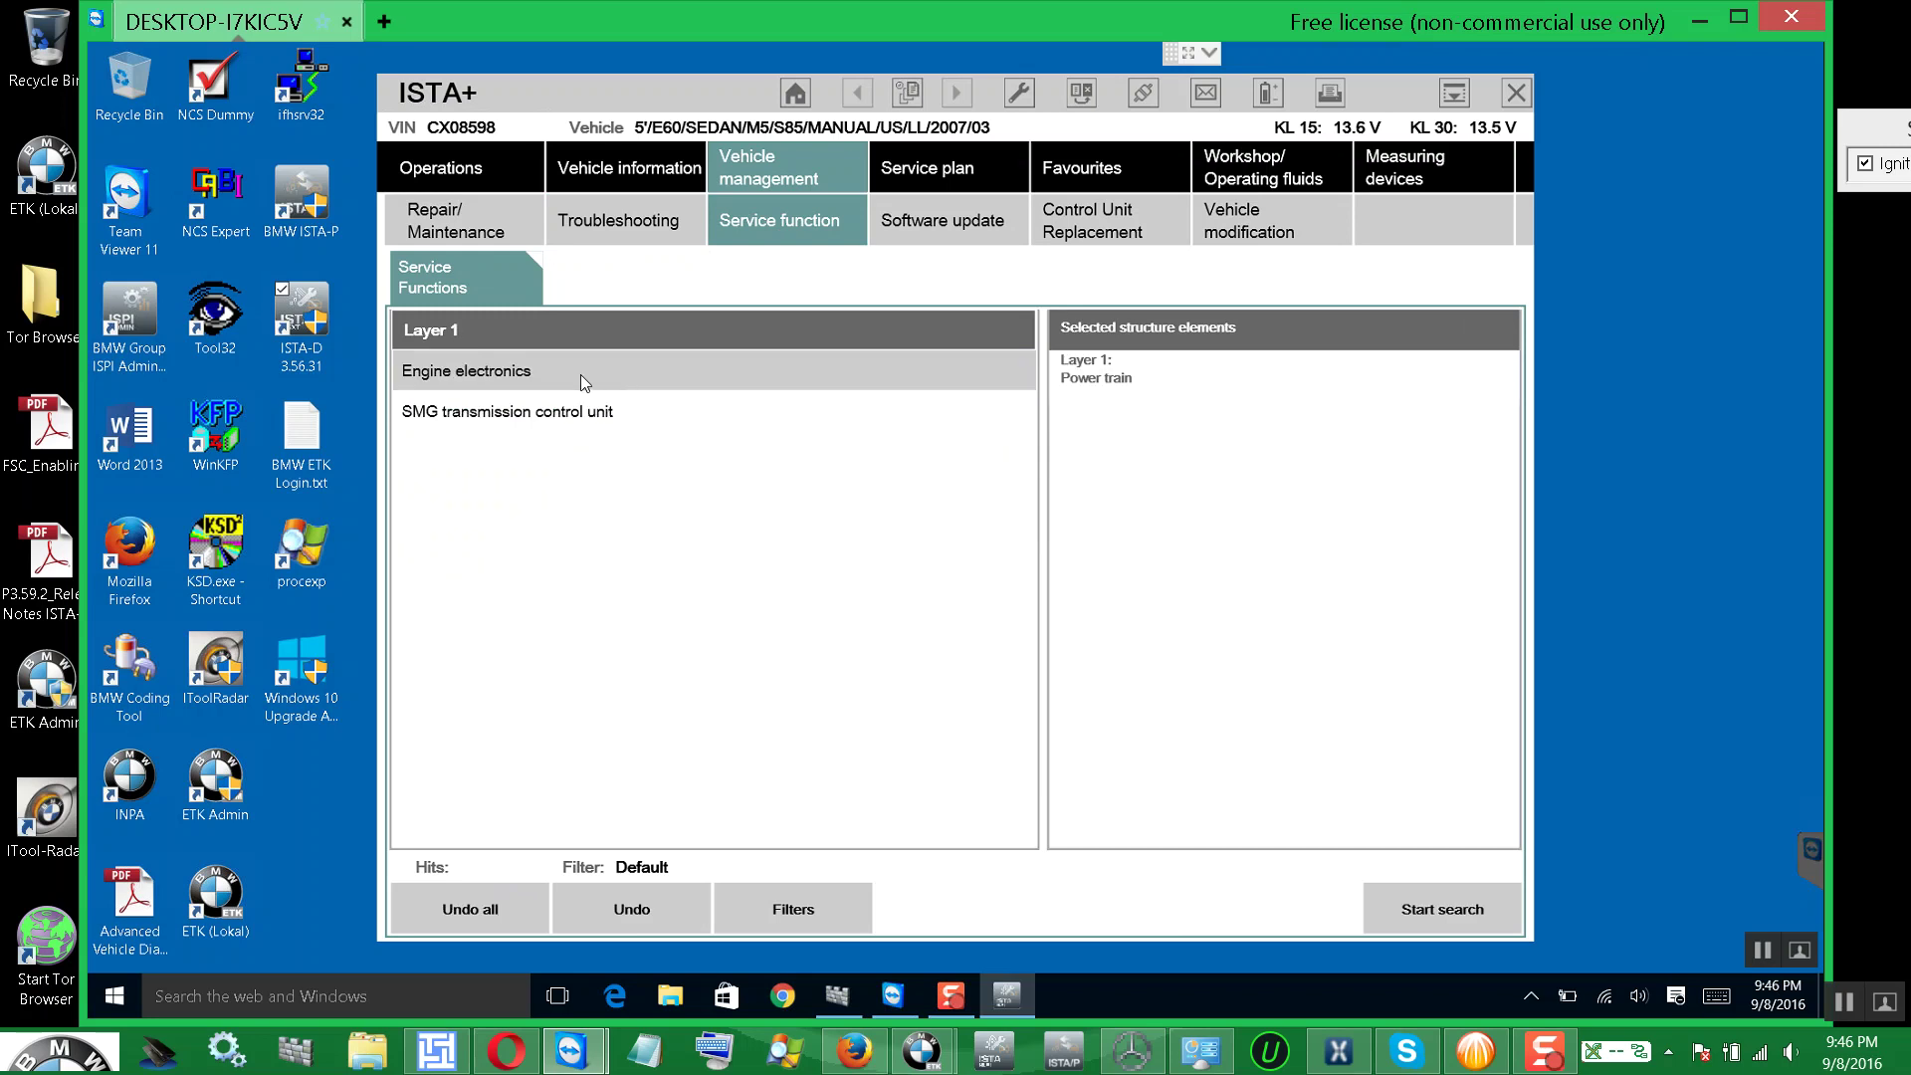
click(590, 370)
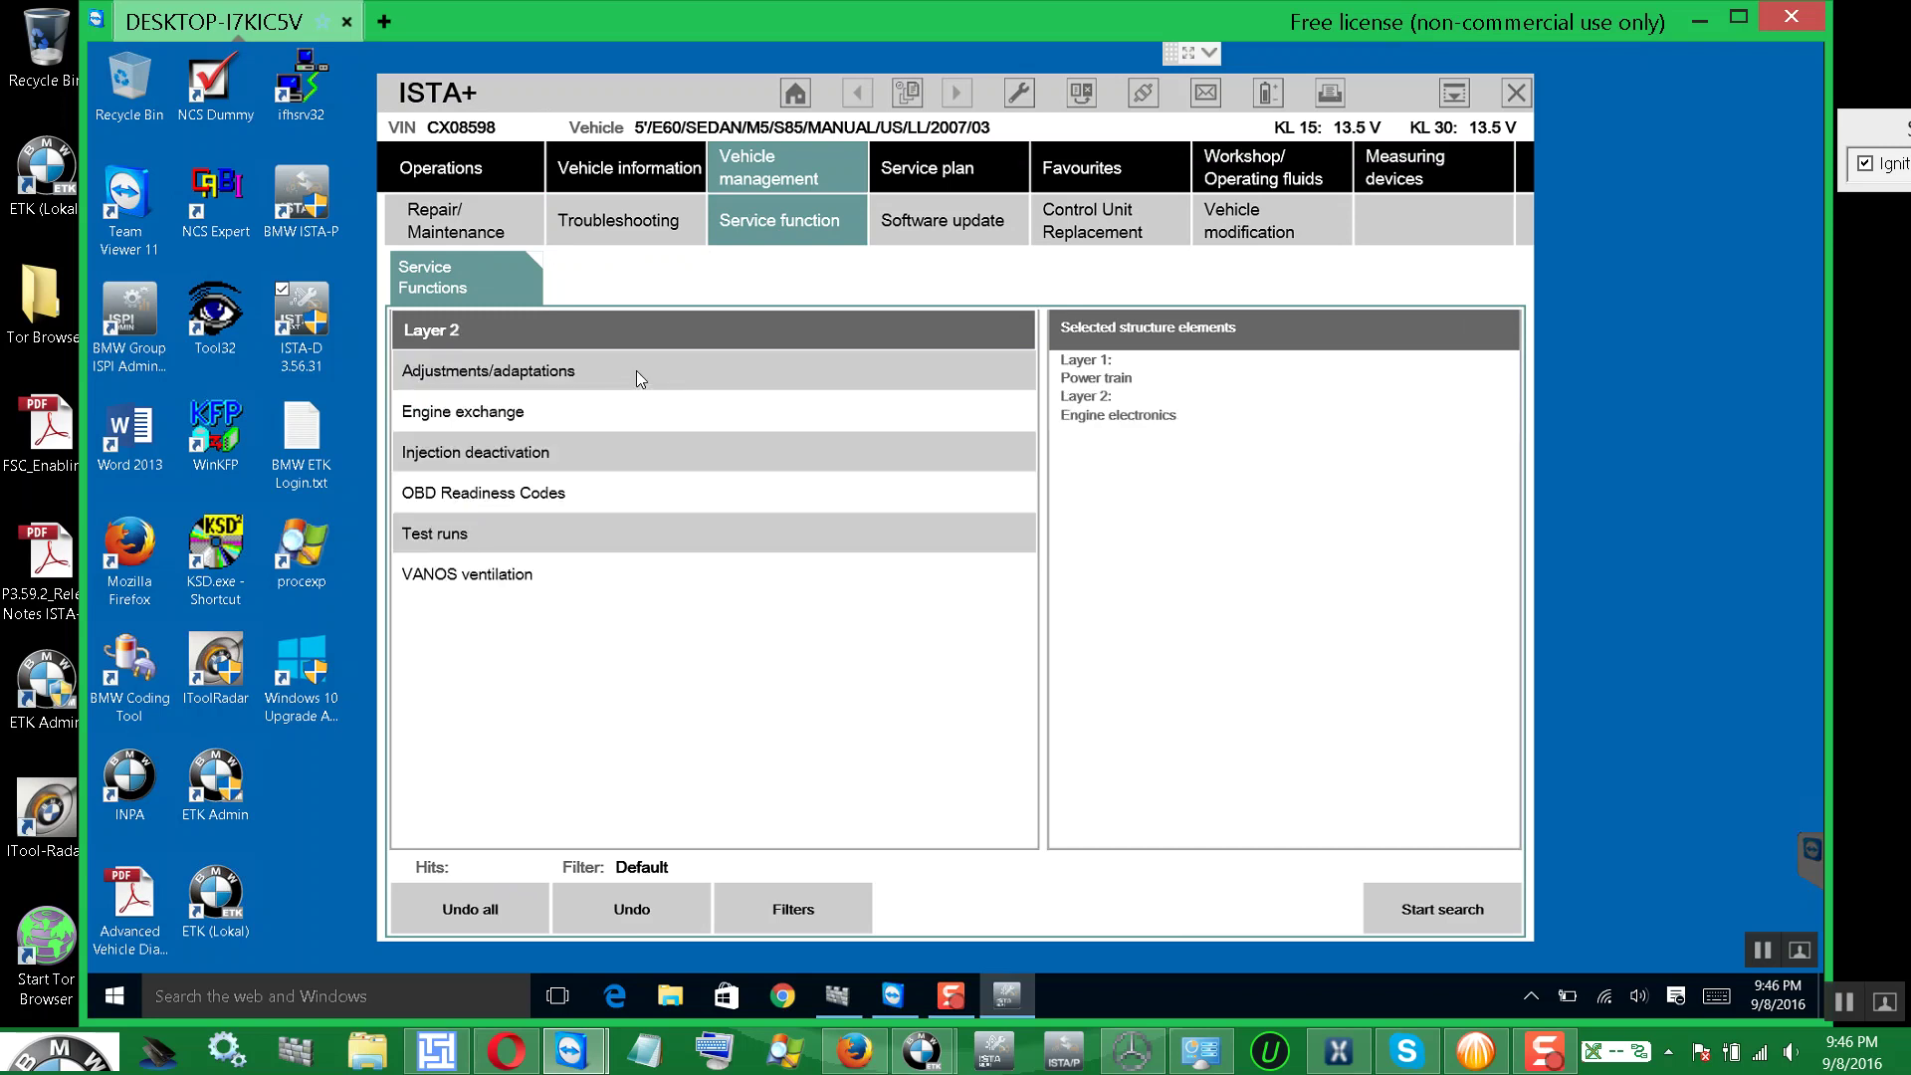
click(609, 371)
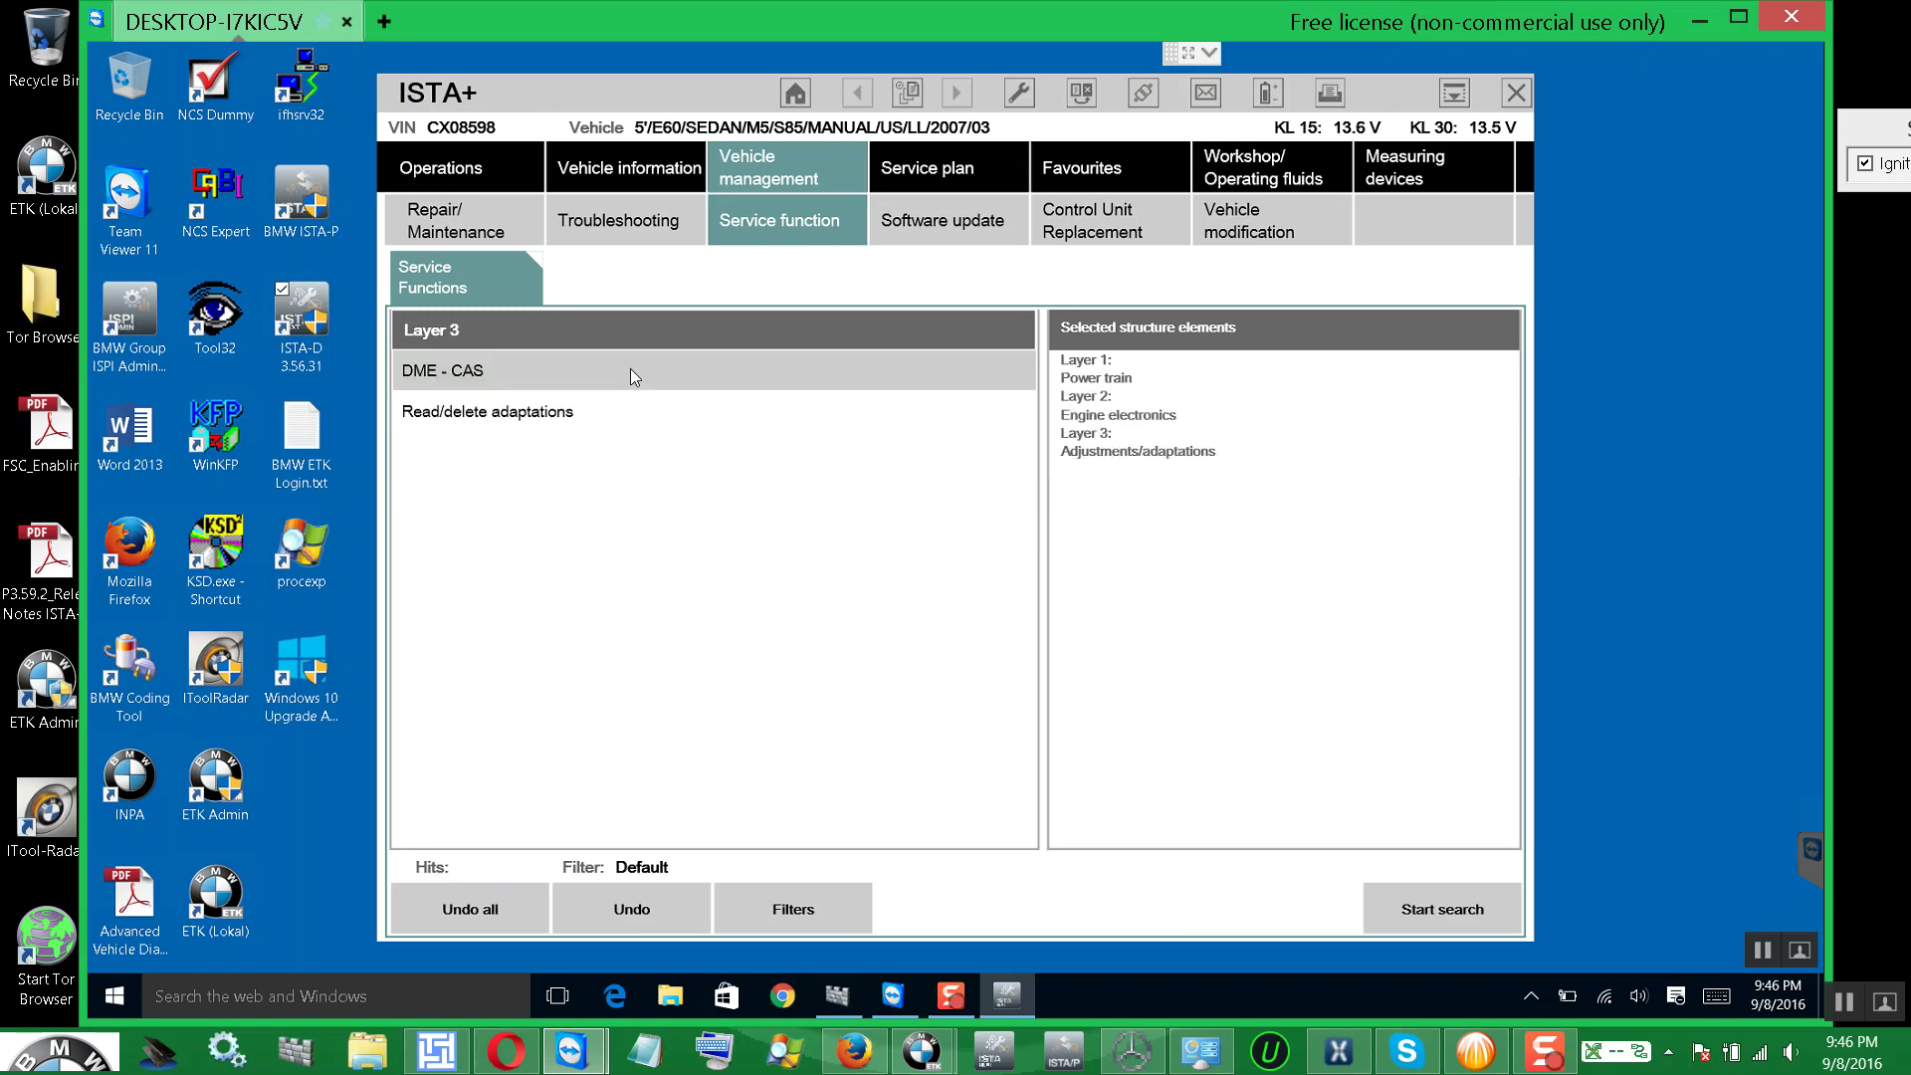
click(612, 368)
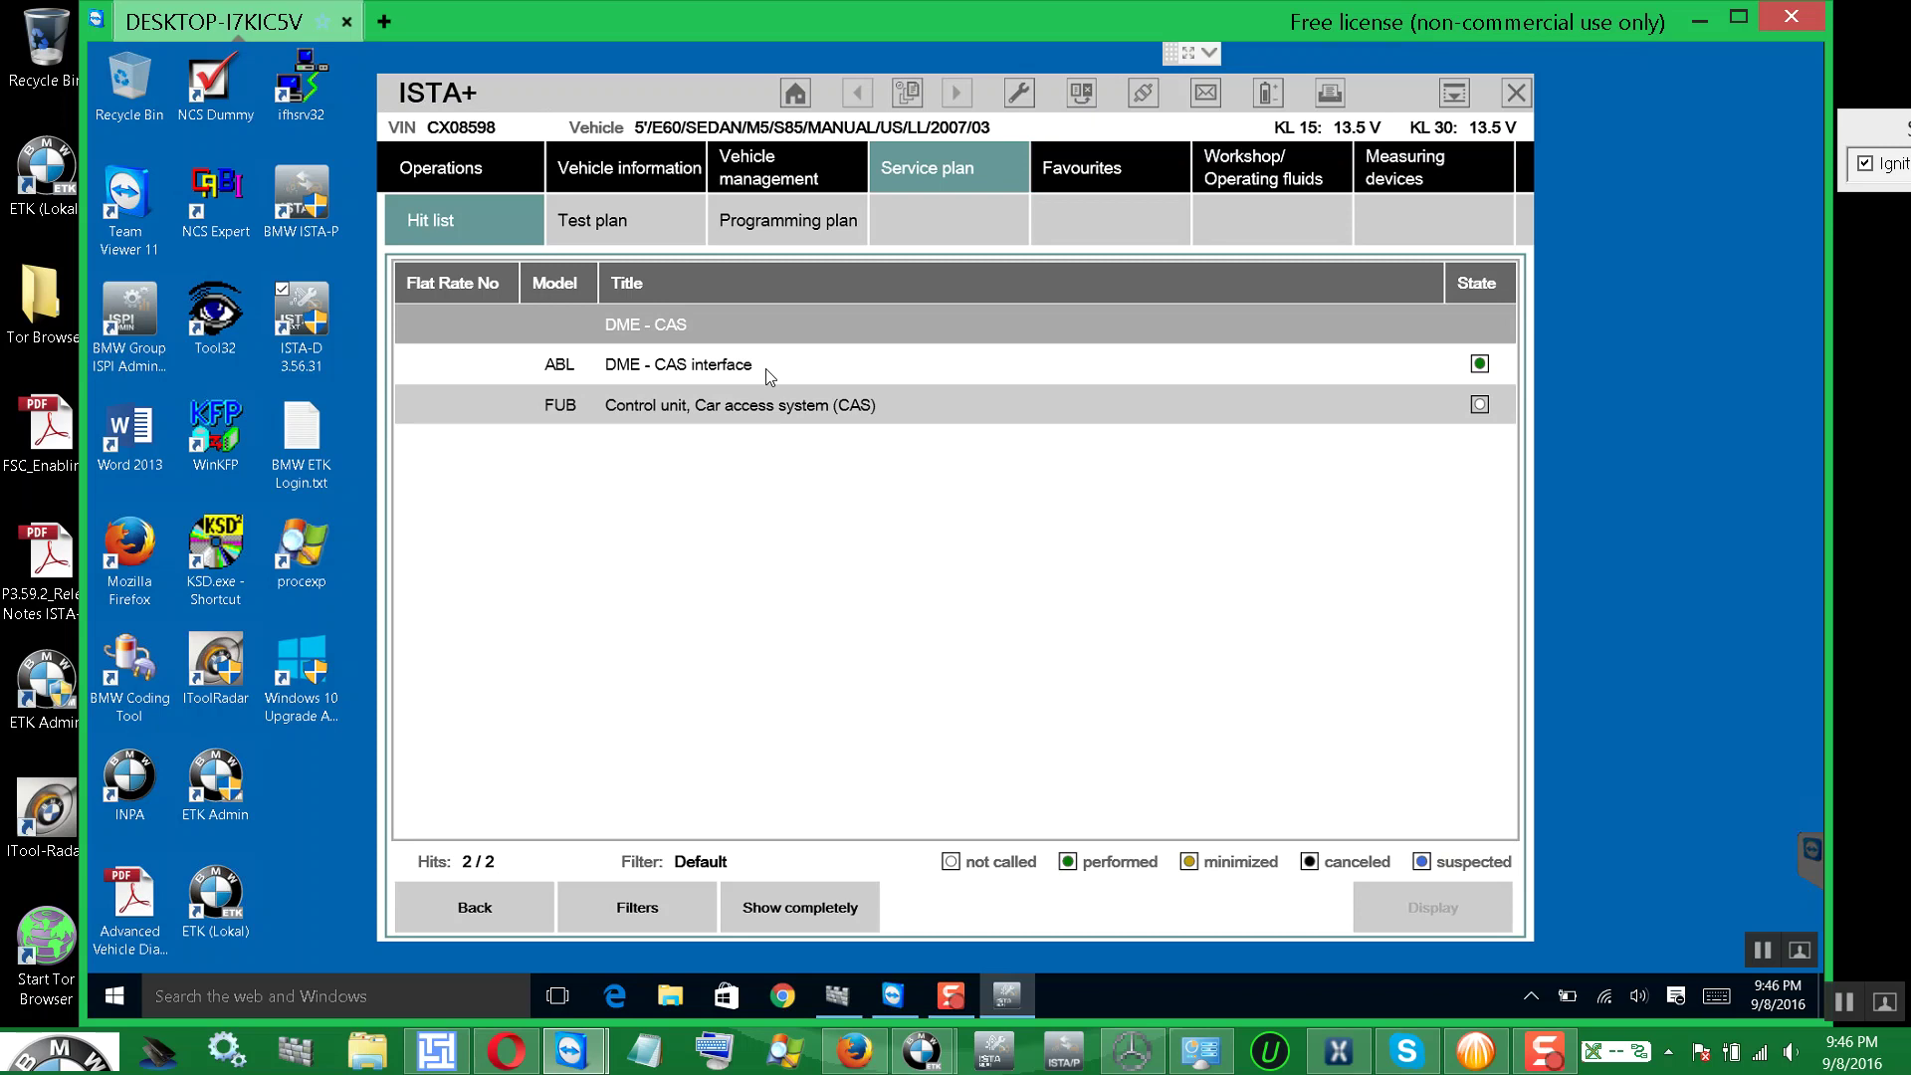
- Call up the ECU functions of the DME from the control unit tree and view its diagnosis scan and component triggering functions
click(759, 179)
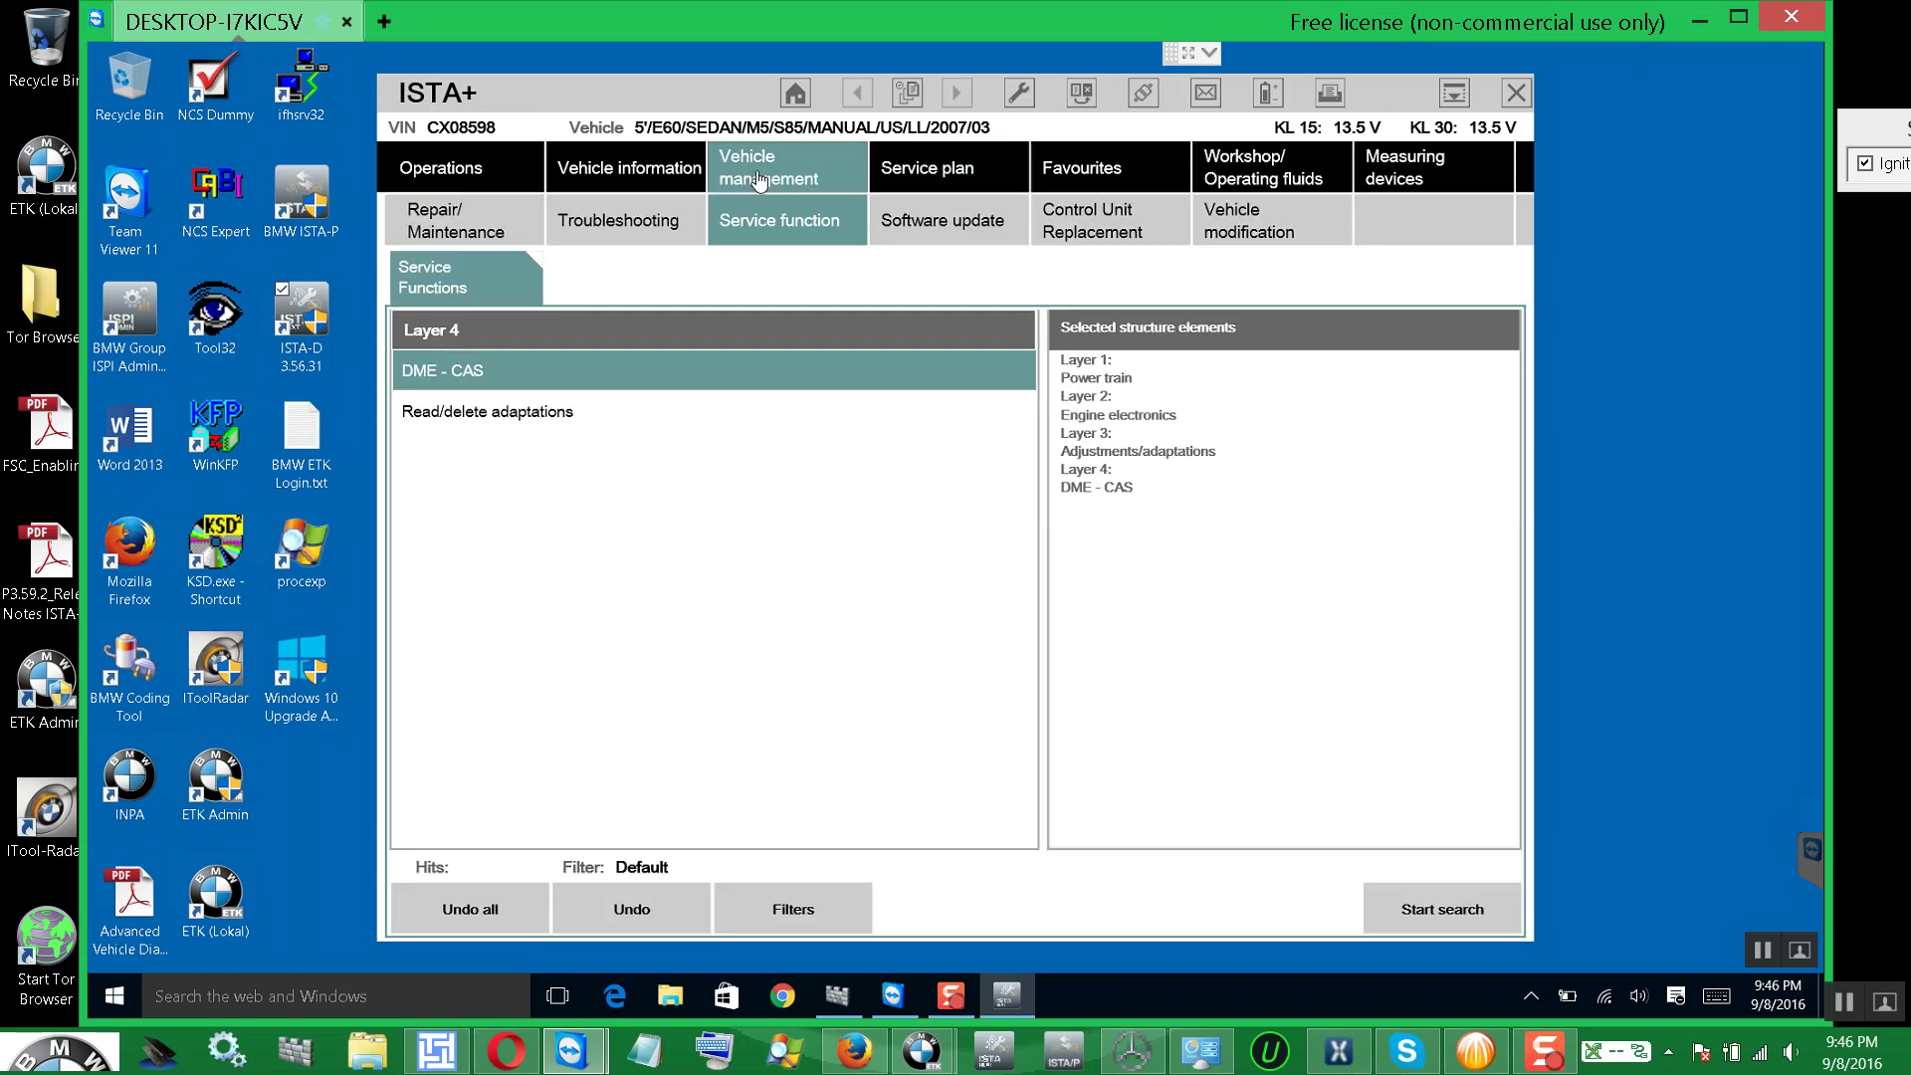
click(642, 179)
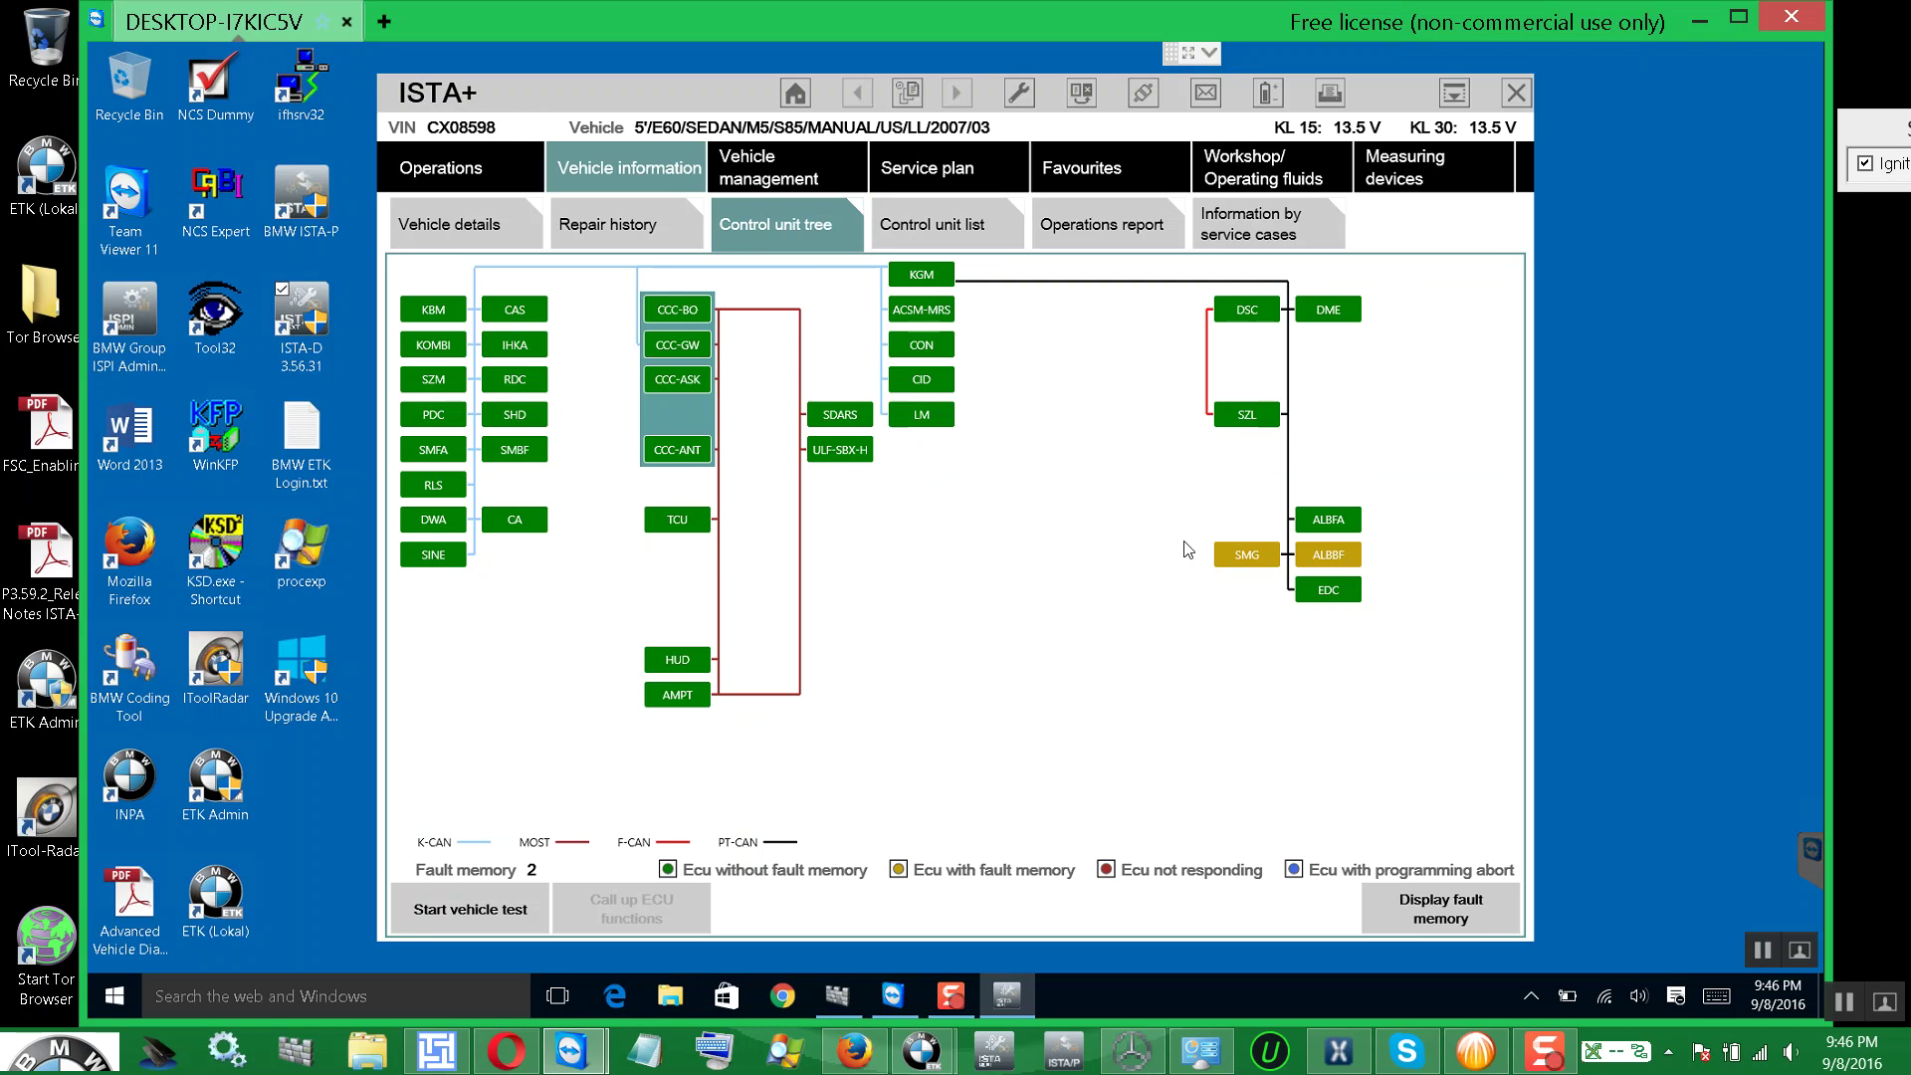
click(1337, 313)
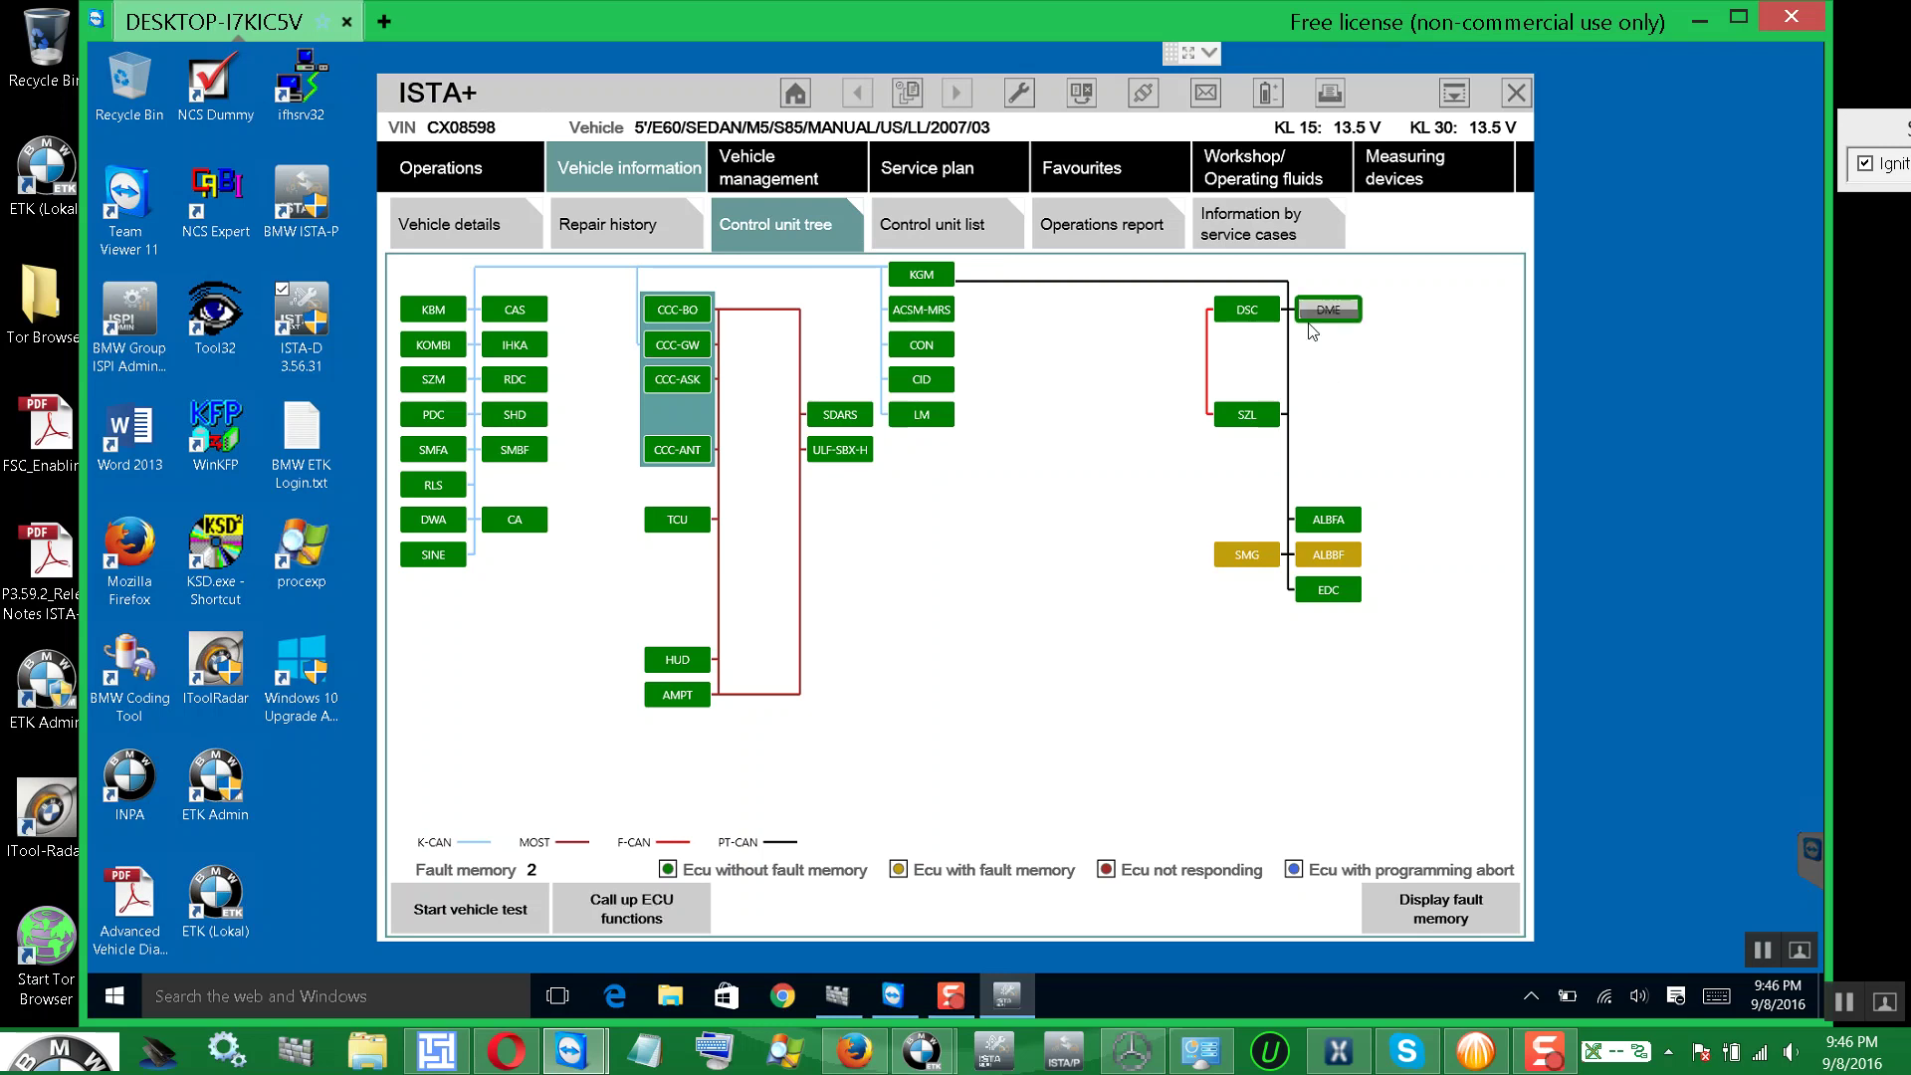
click(642, 903)
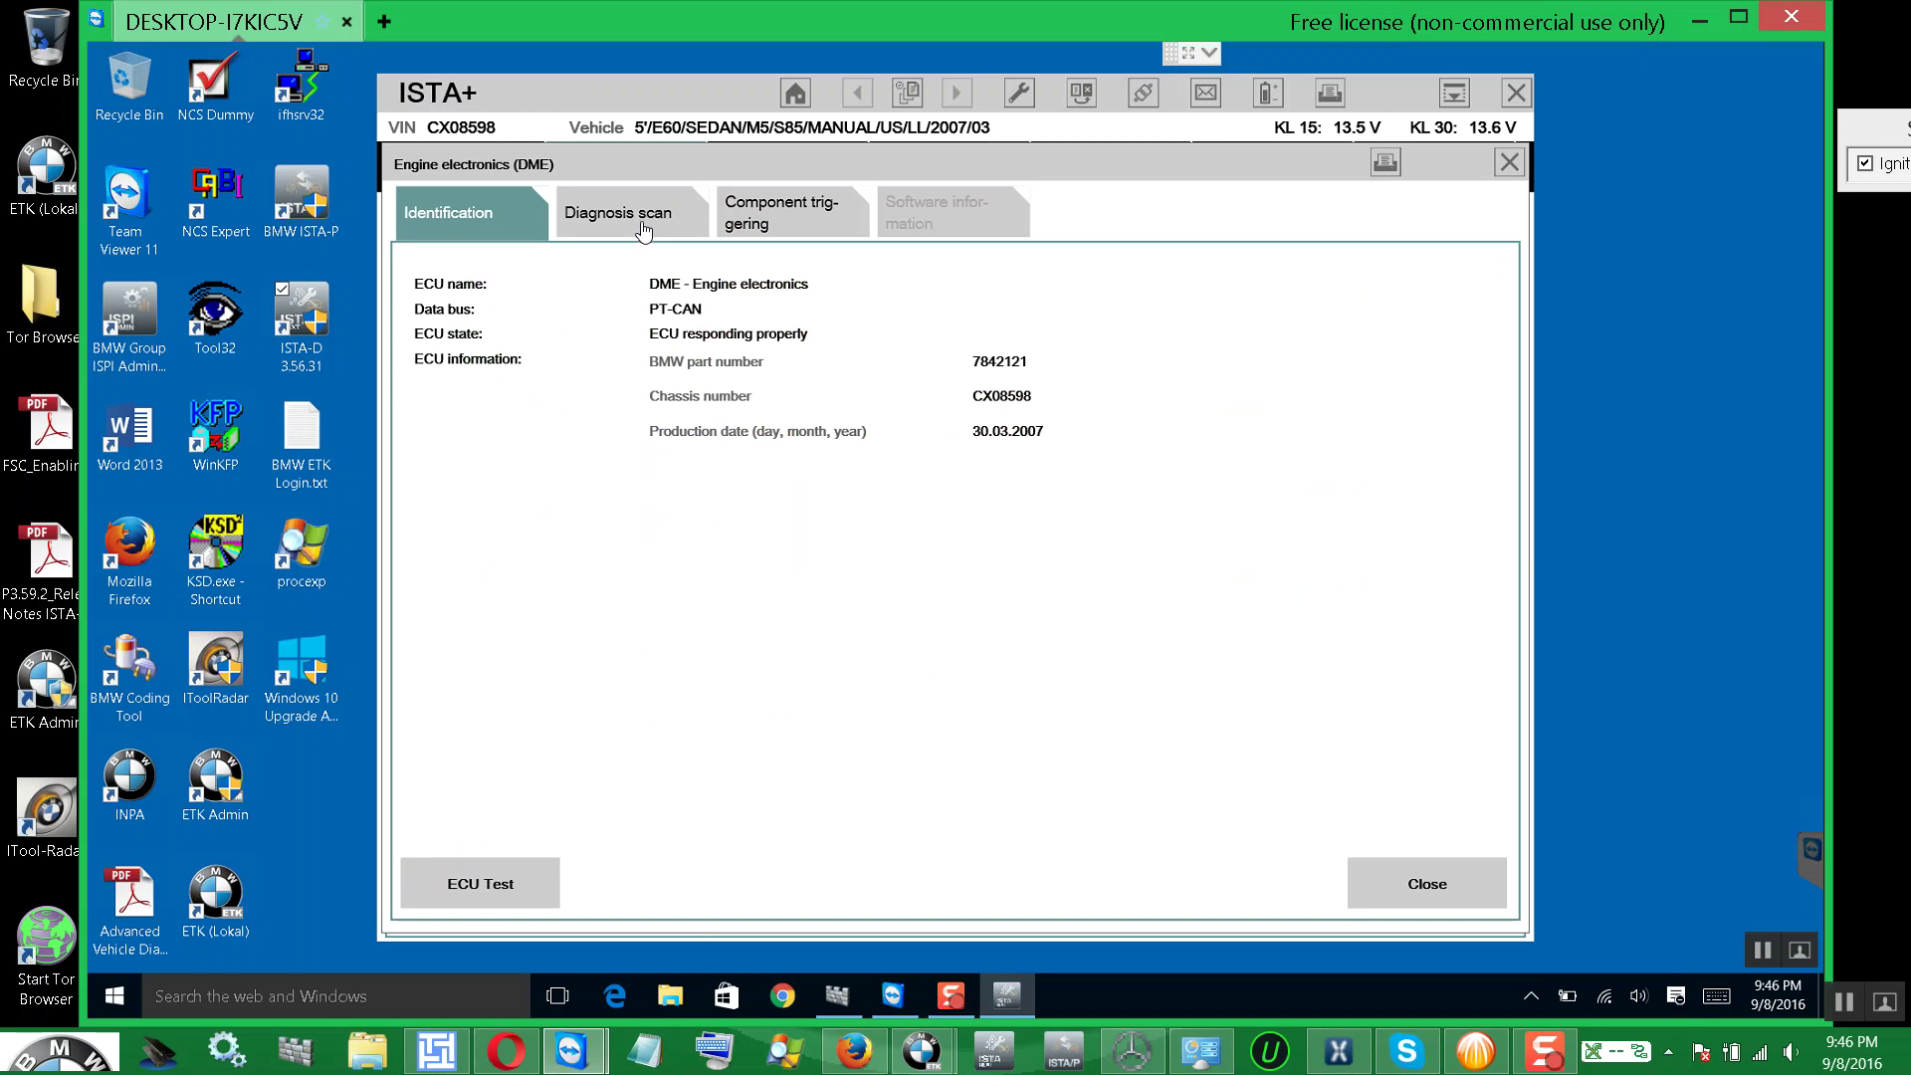
click(644, 230)
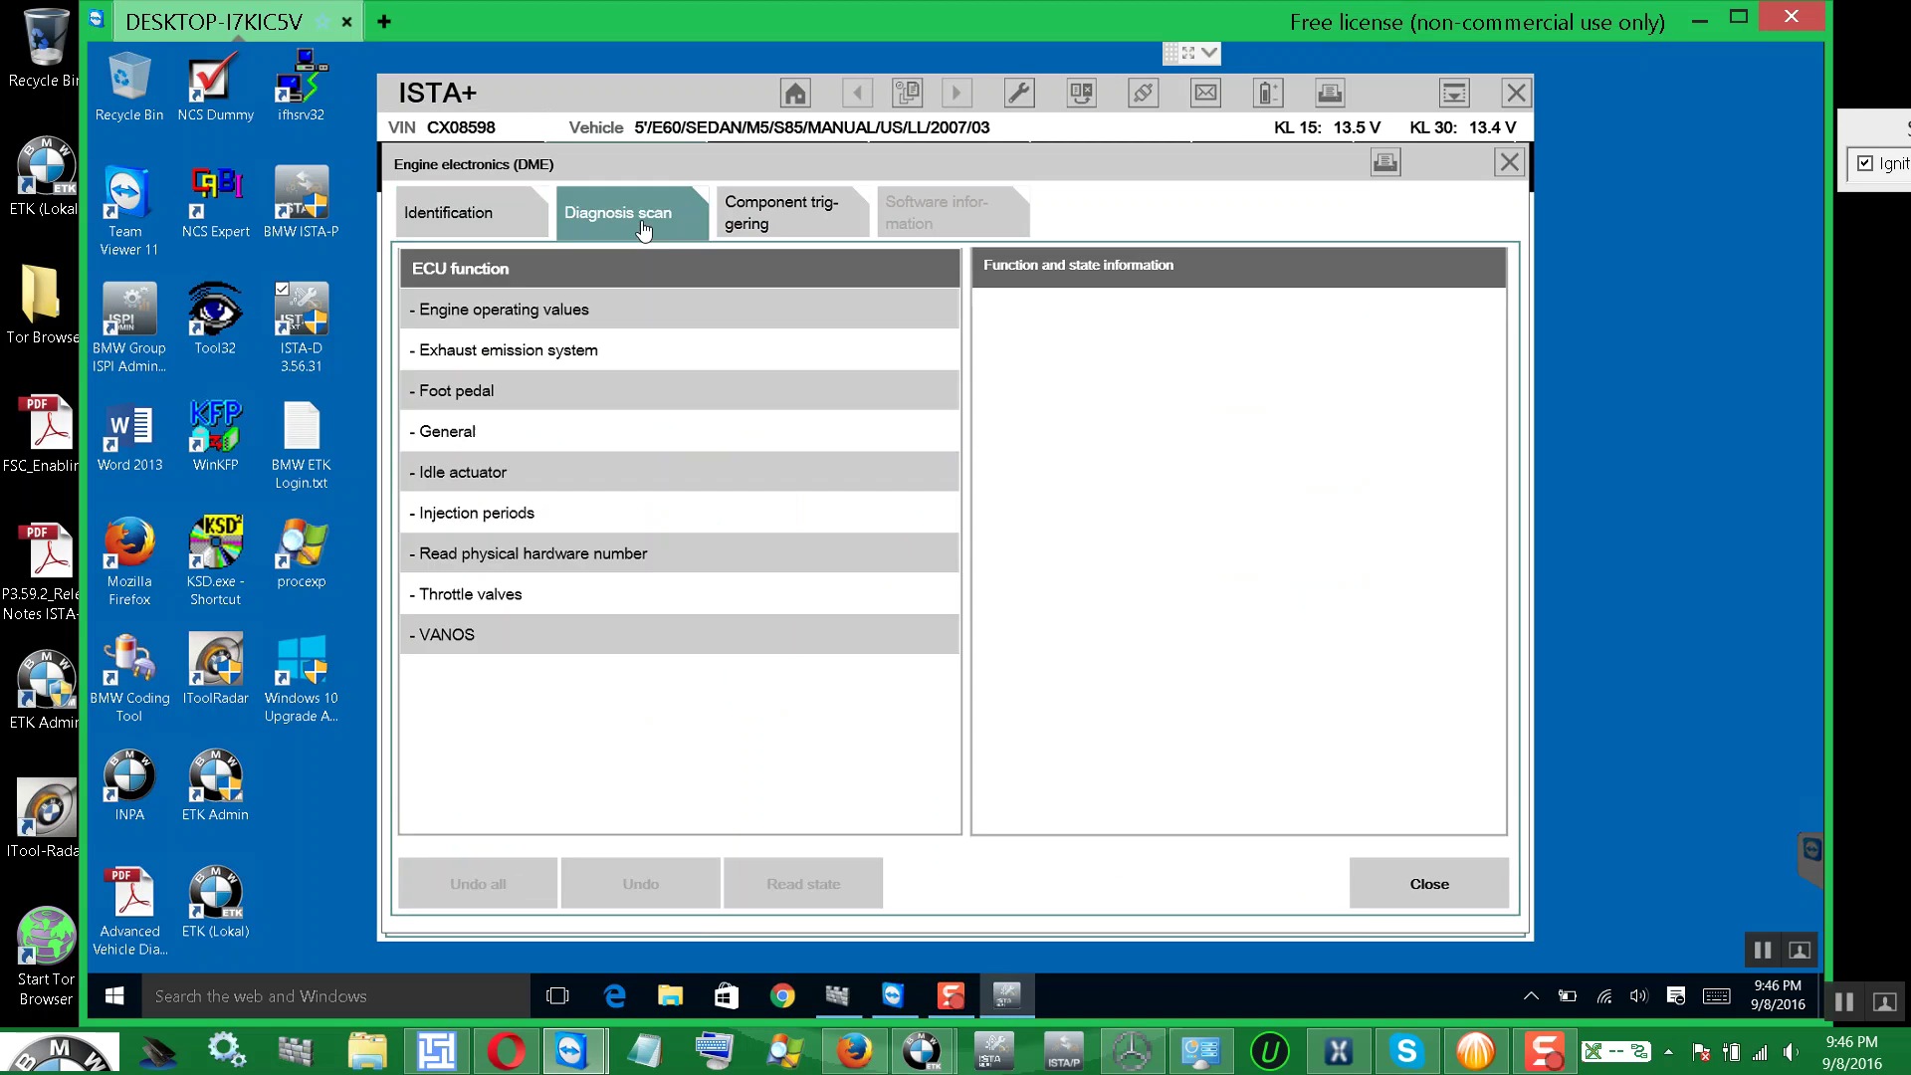
click(776, 226)
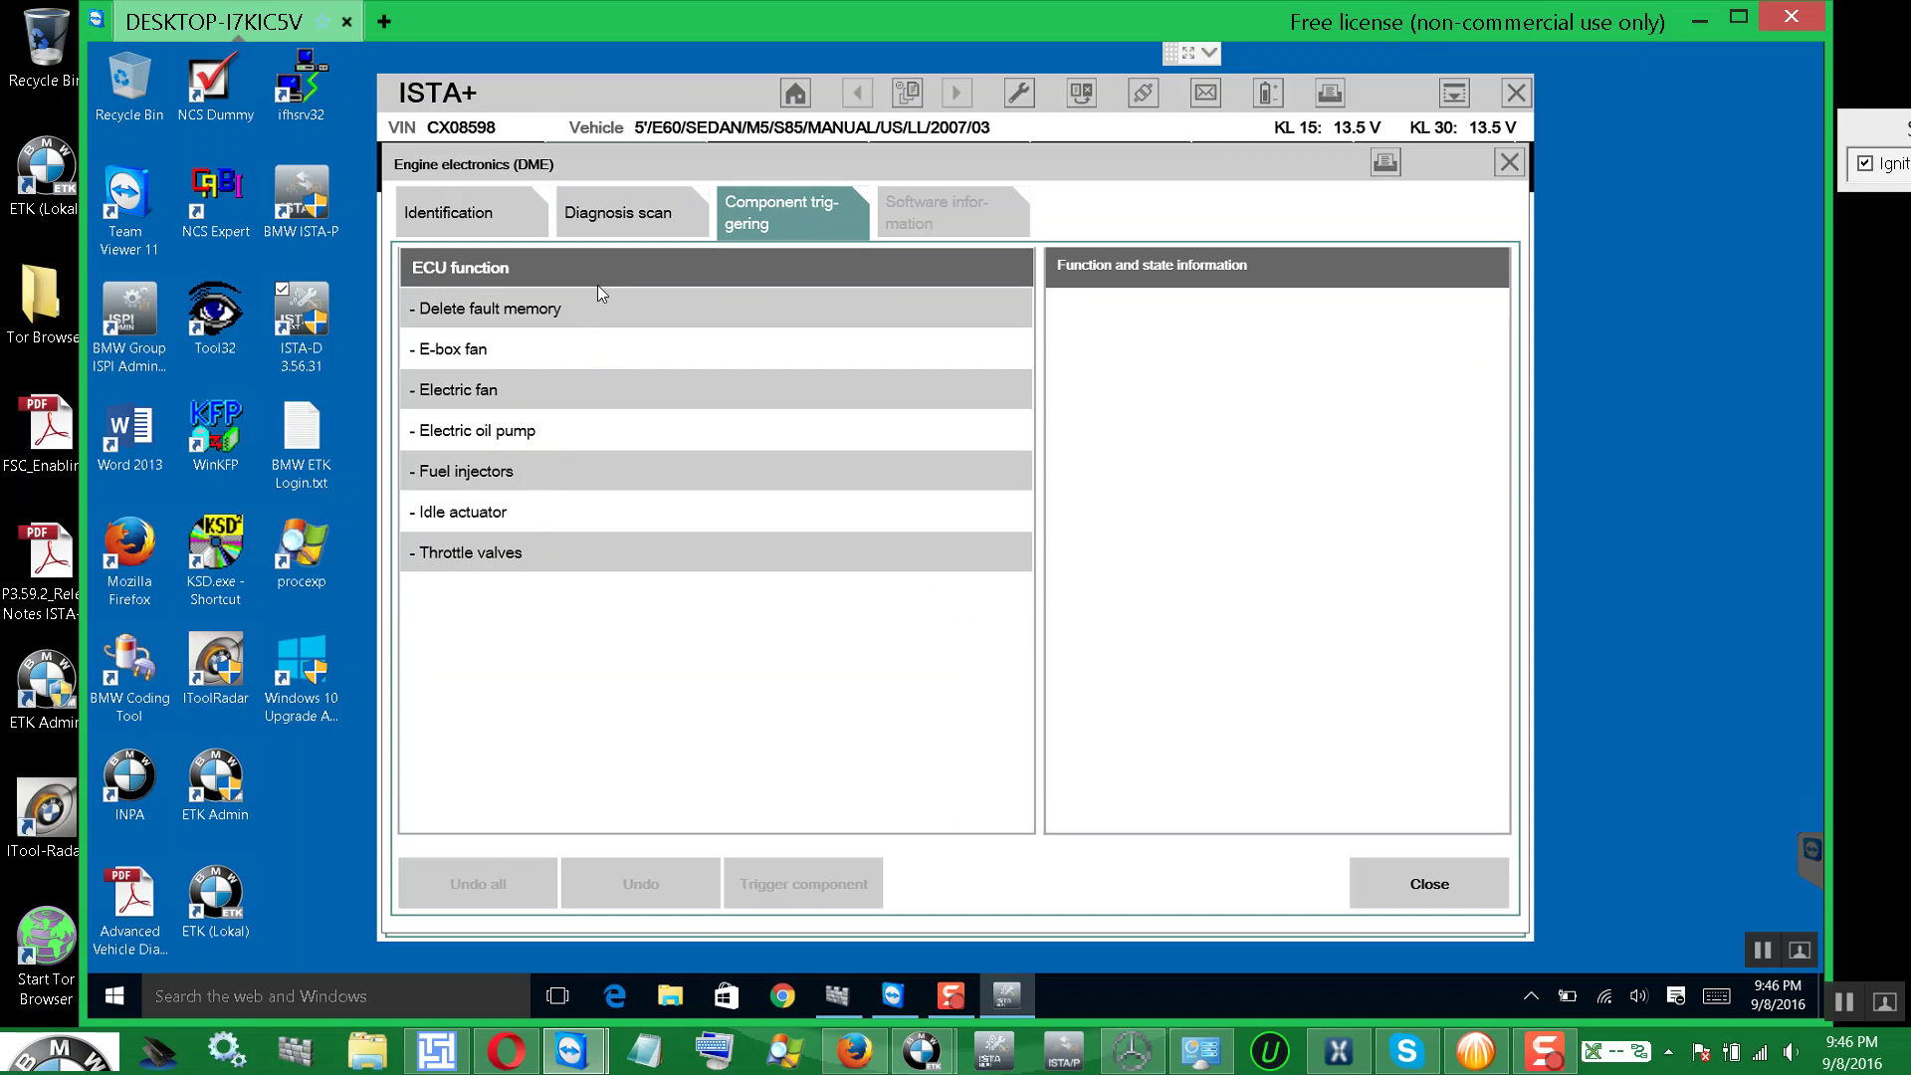
click(652, 221)
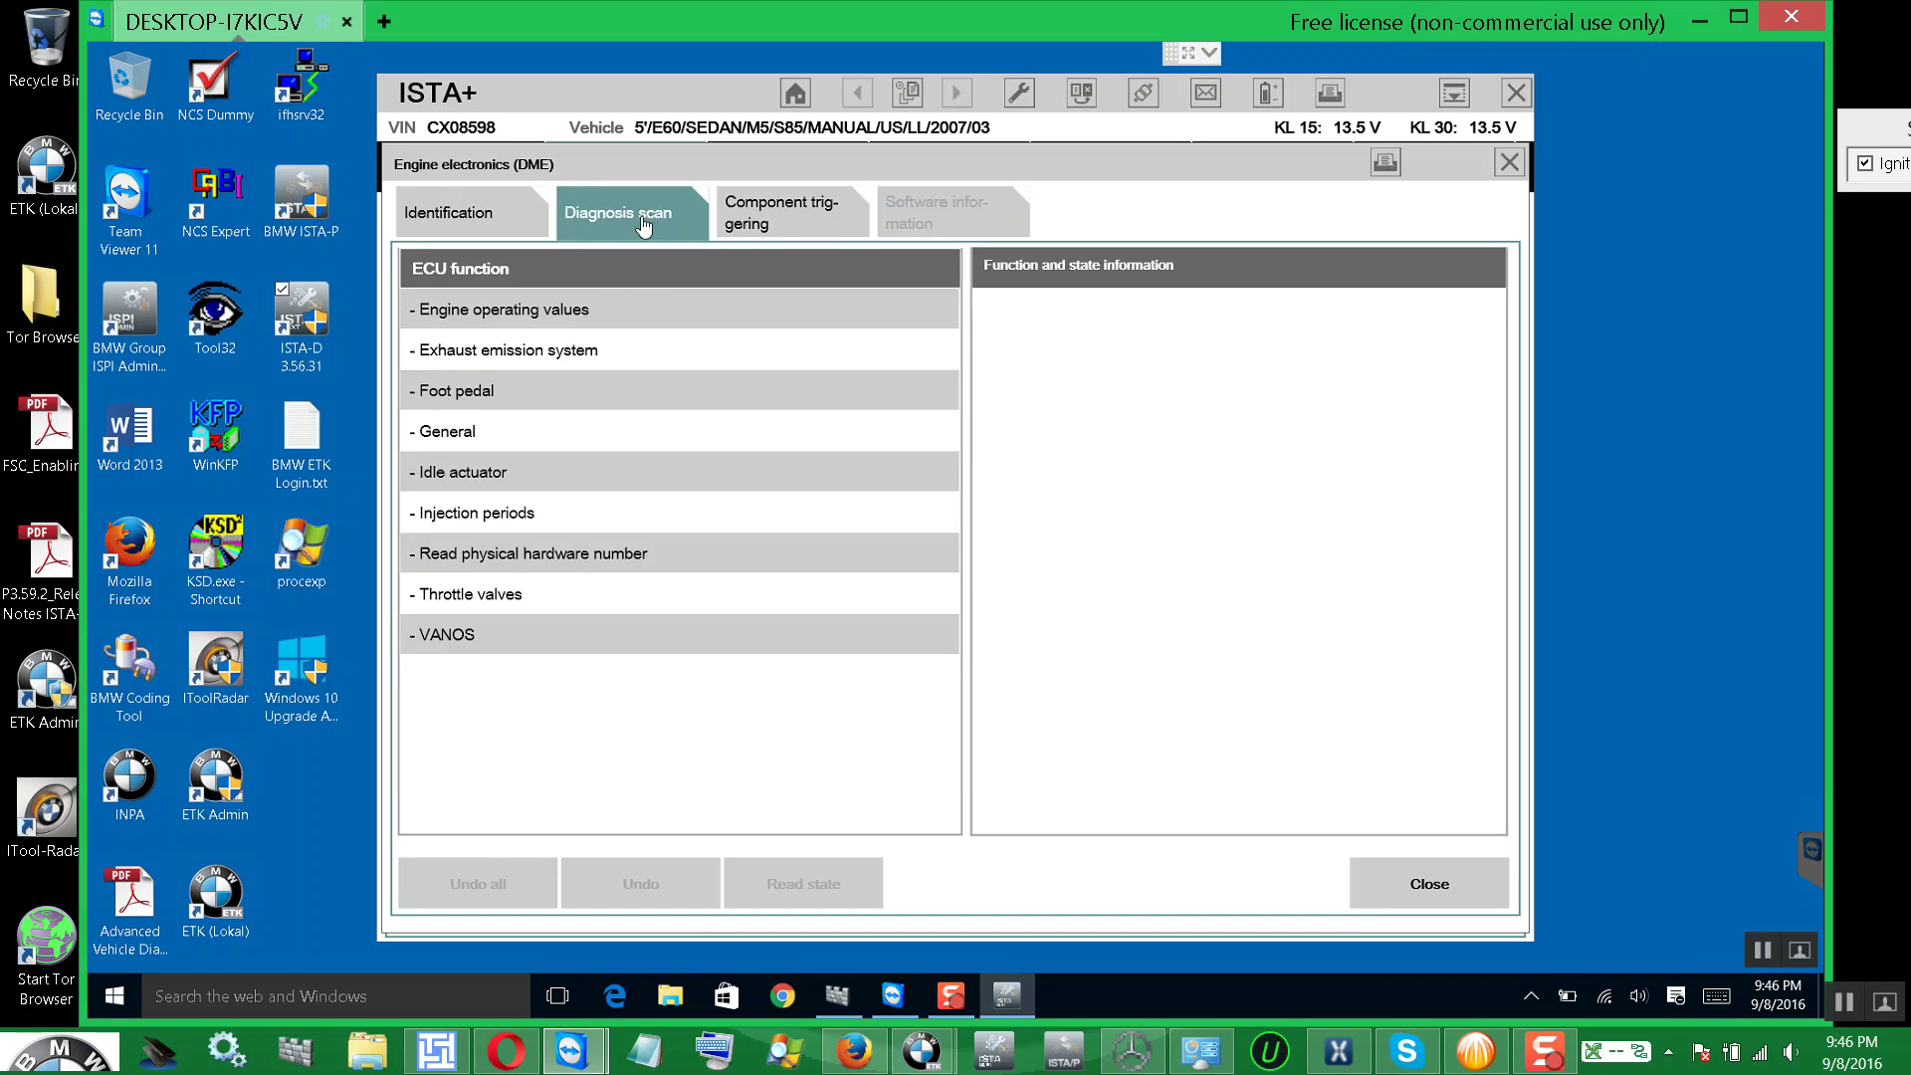
- Select all eight engine operating values in the diagnosis scan, from air mass, bank 1 to intake-air temperature, bank 2
click(581, 315)
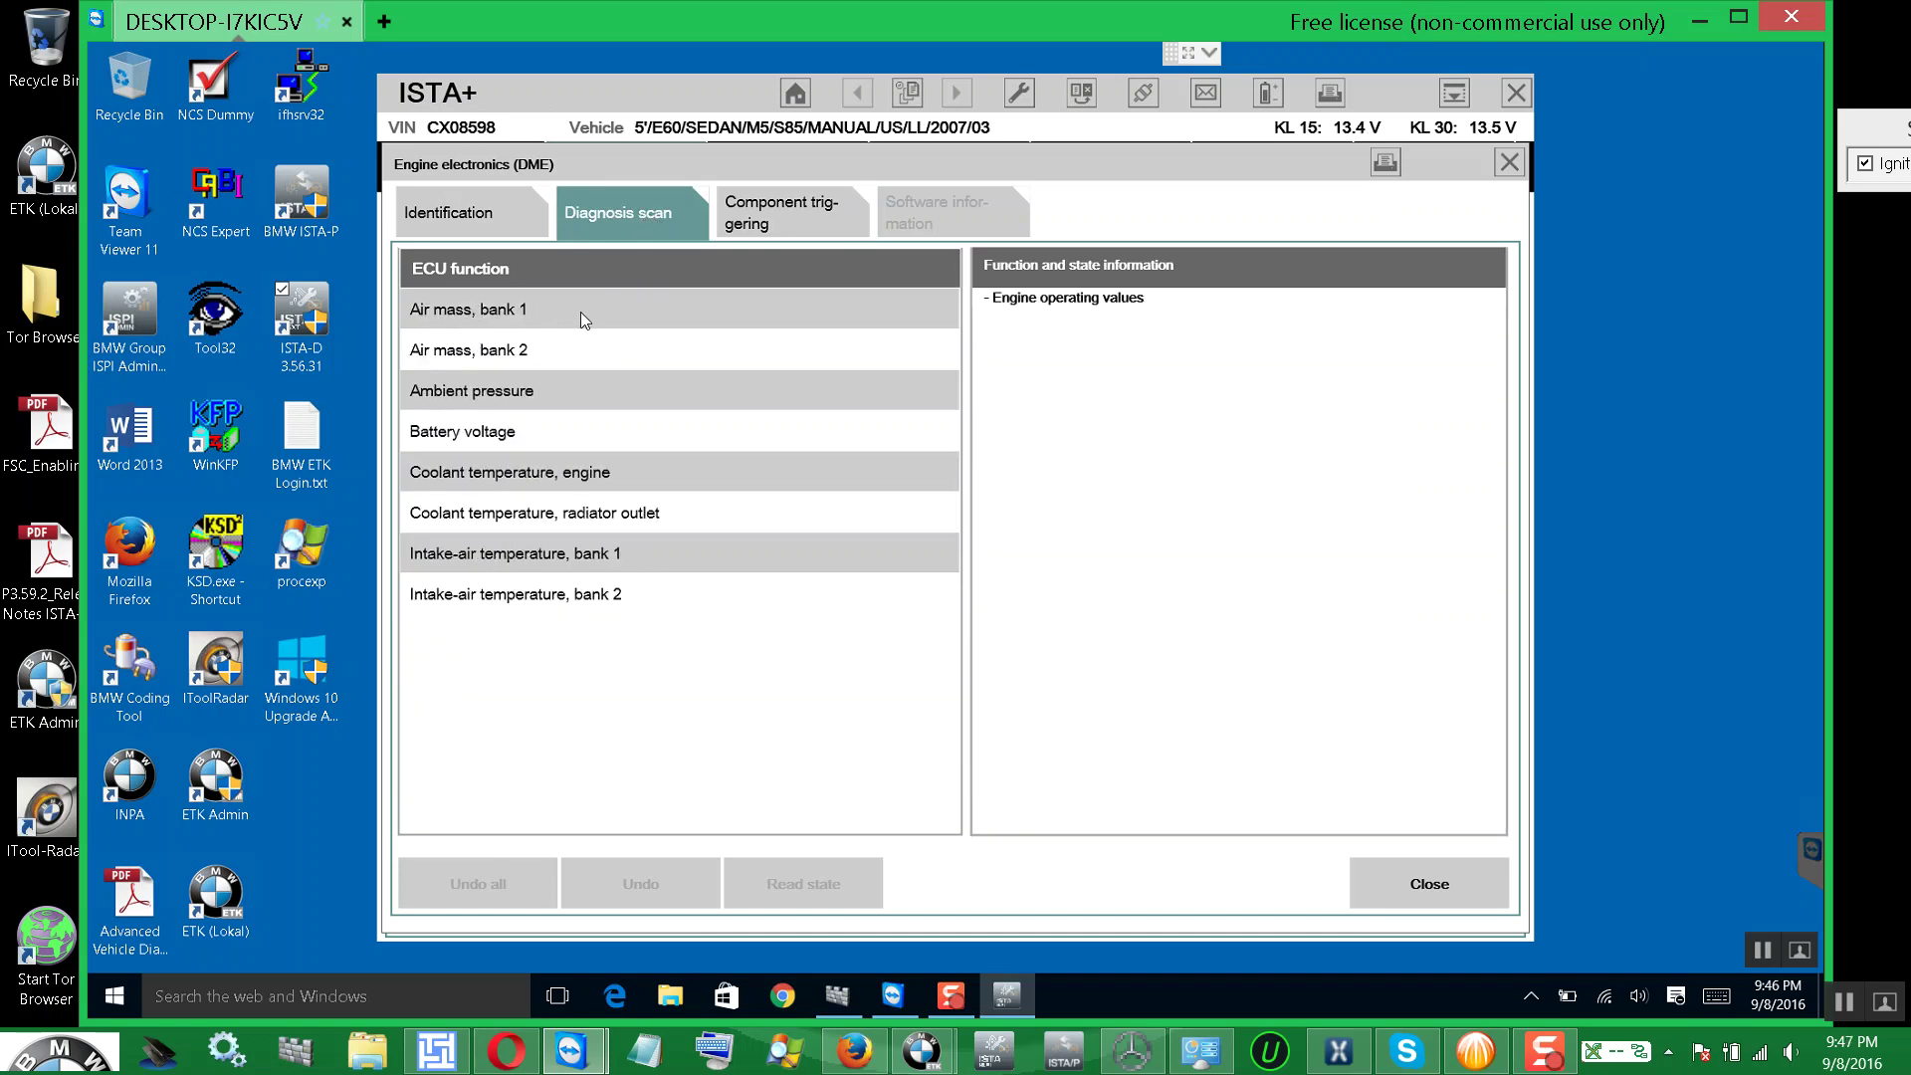
click(531, 314)
click(524, 352)
click(523, 393)
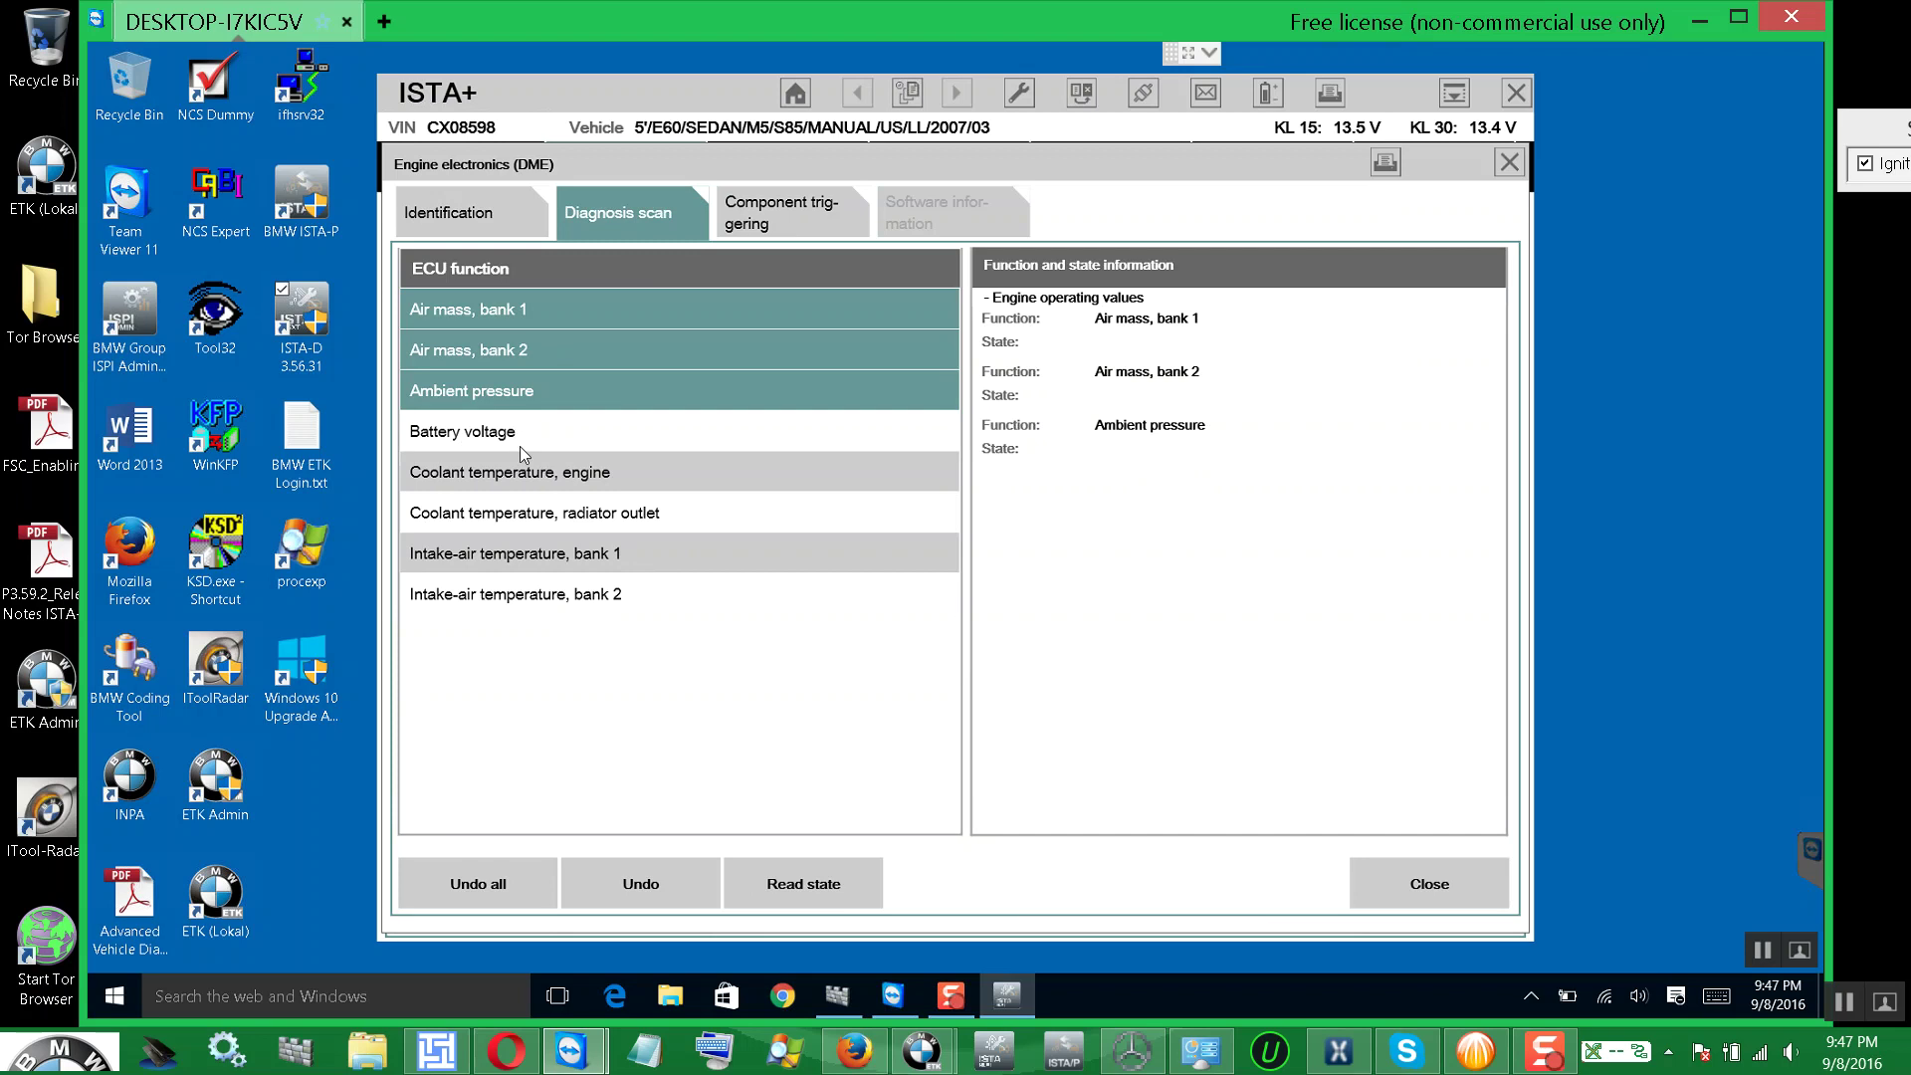
click(519, 434)
click(534, 474)
click(541, 513)
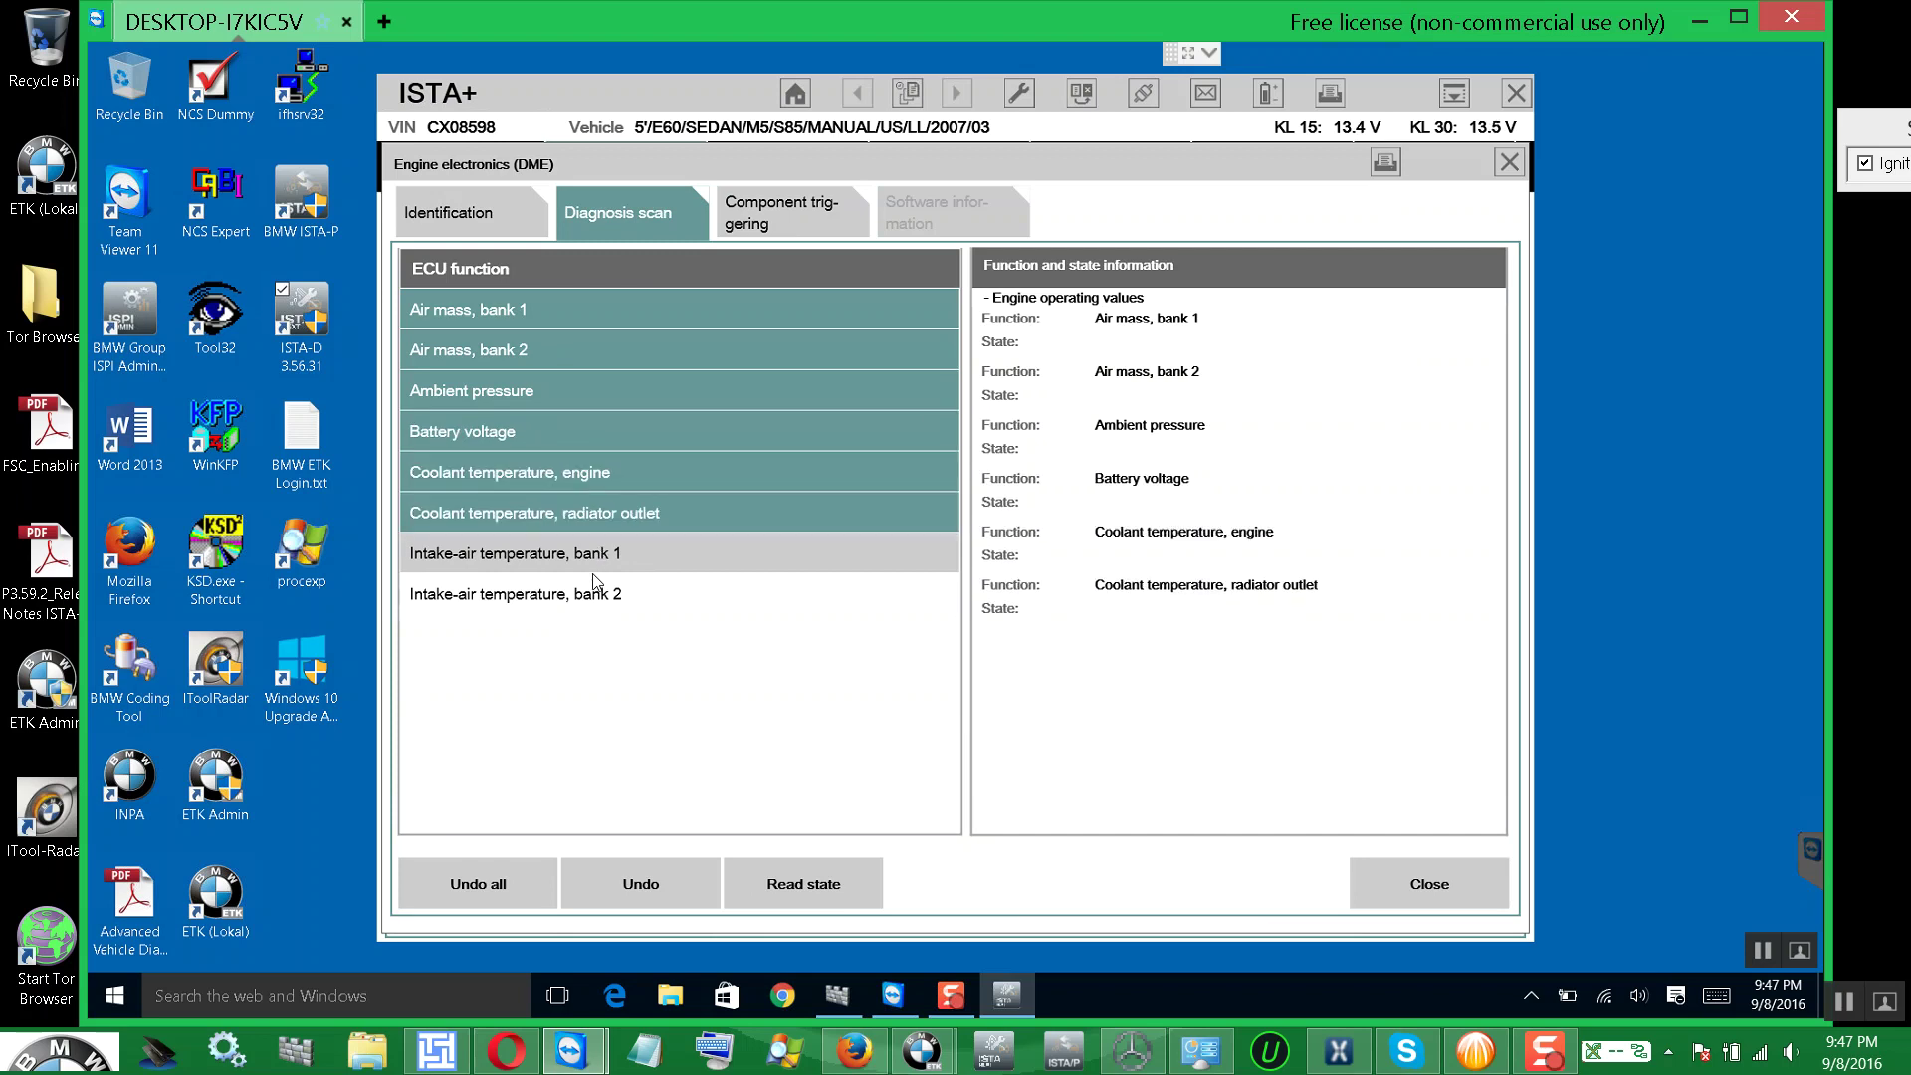
click(594, 571)
click(598, 595)
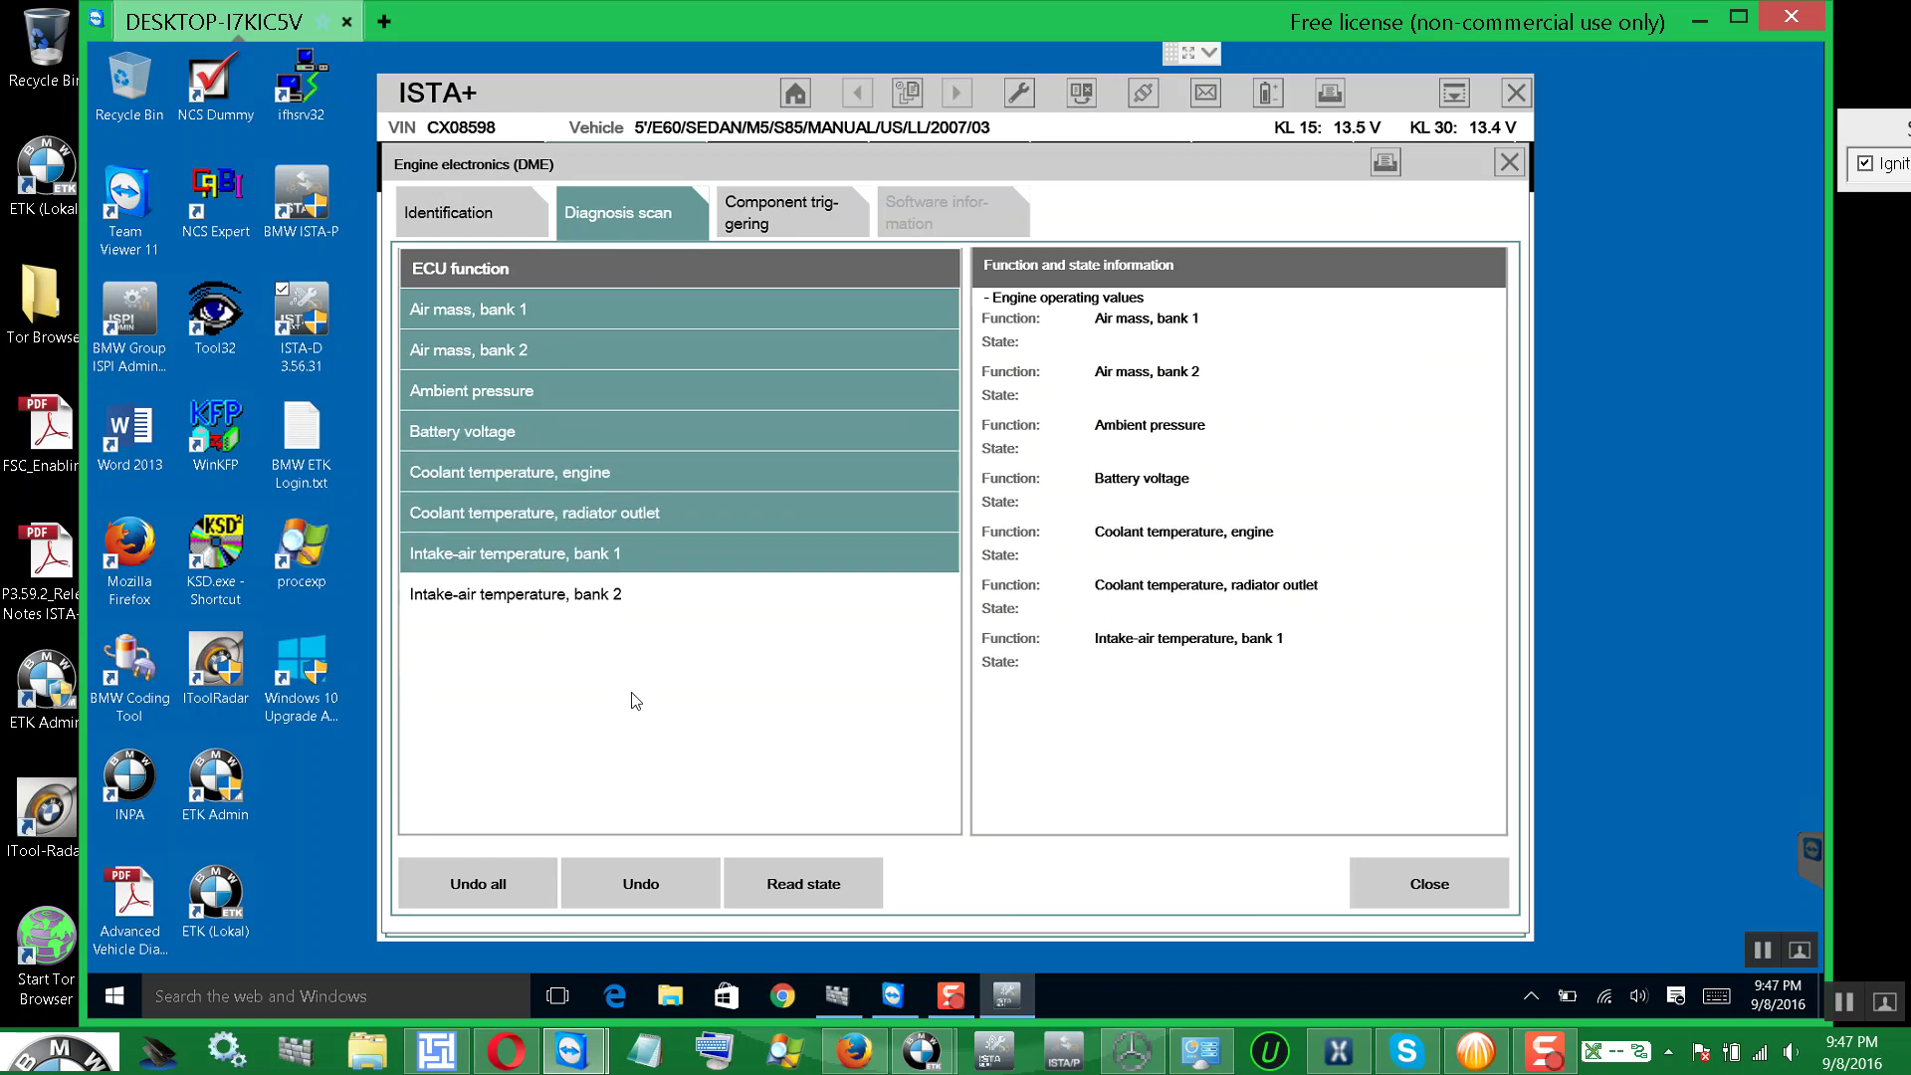
- Read the state of the selected engine operating values, stop the reading and clear the whole selection
click(808, 885)
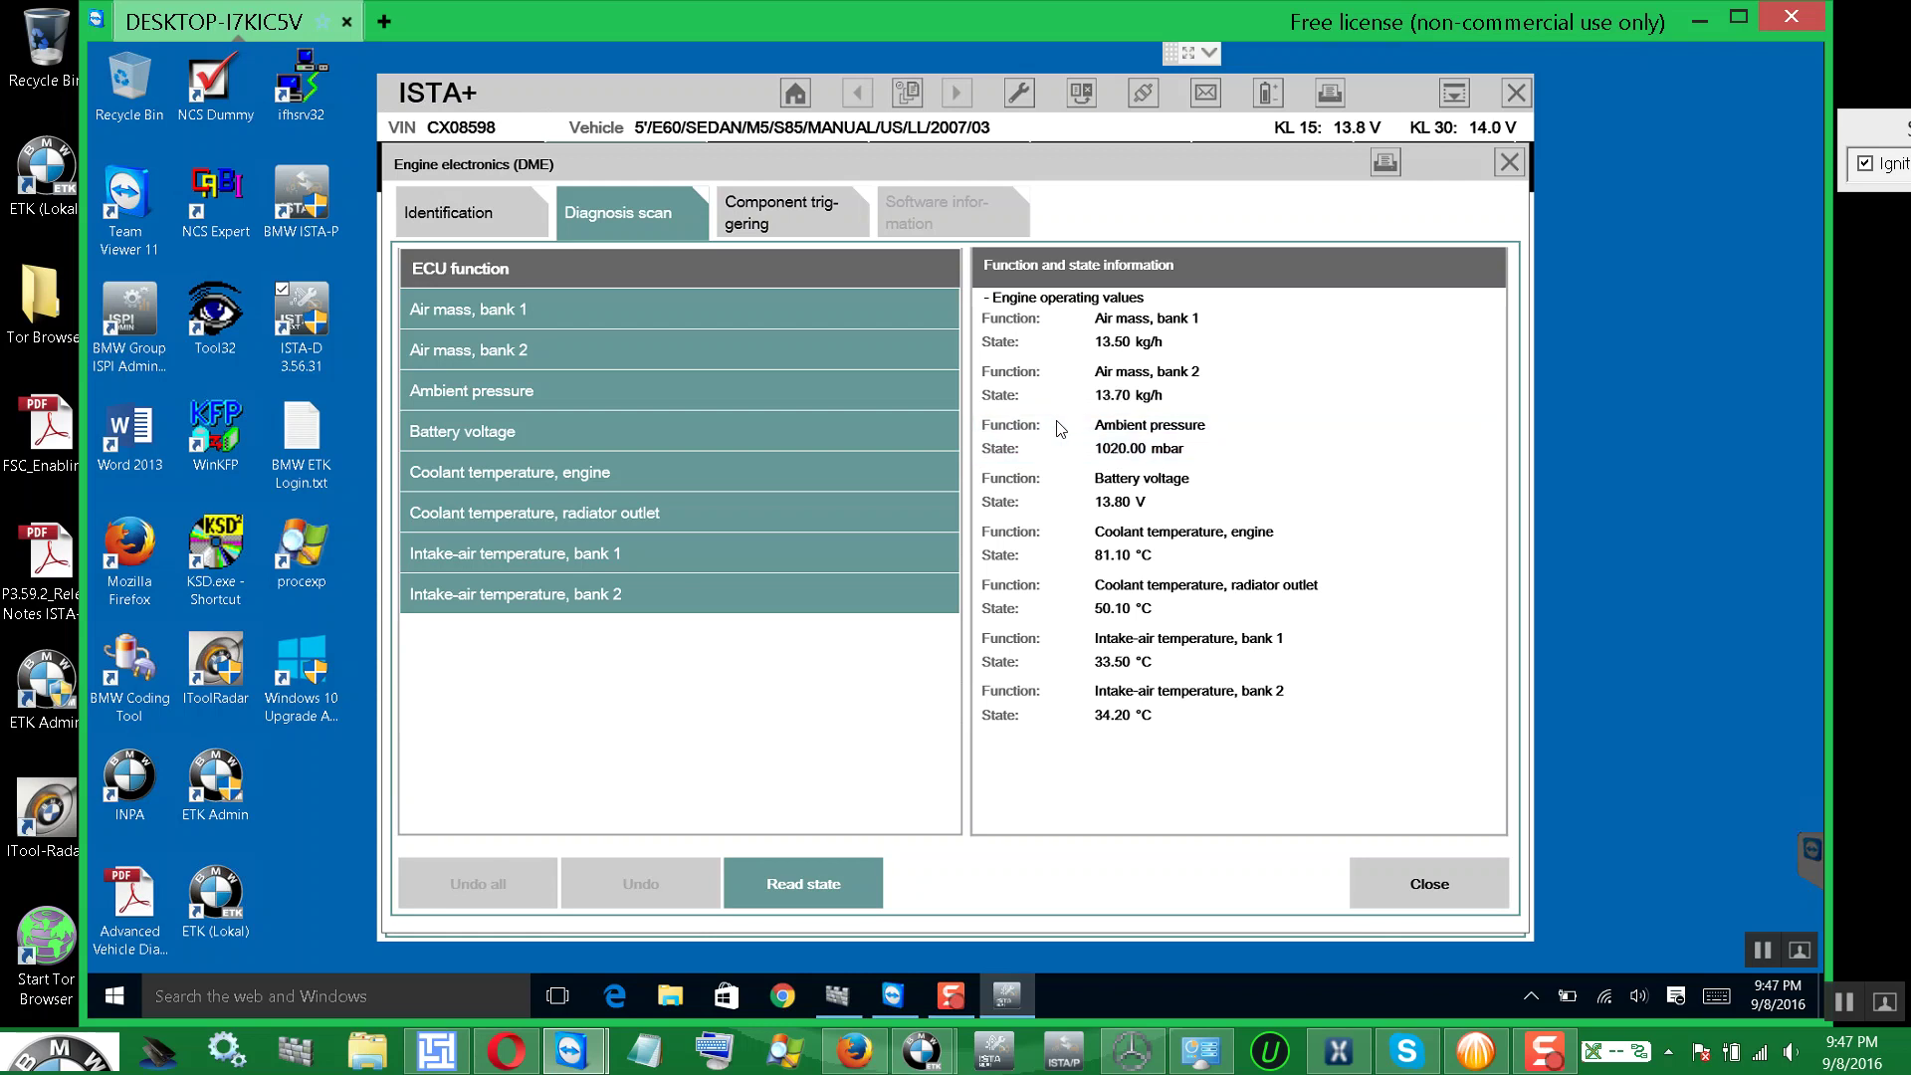
click(1061, 429)
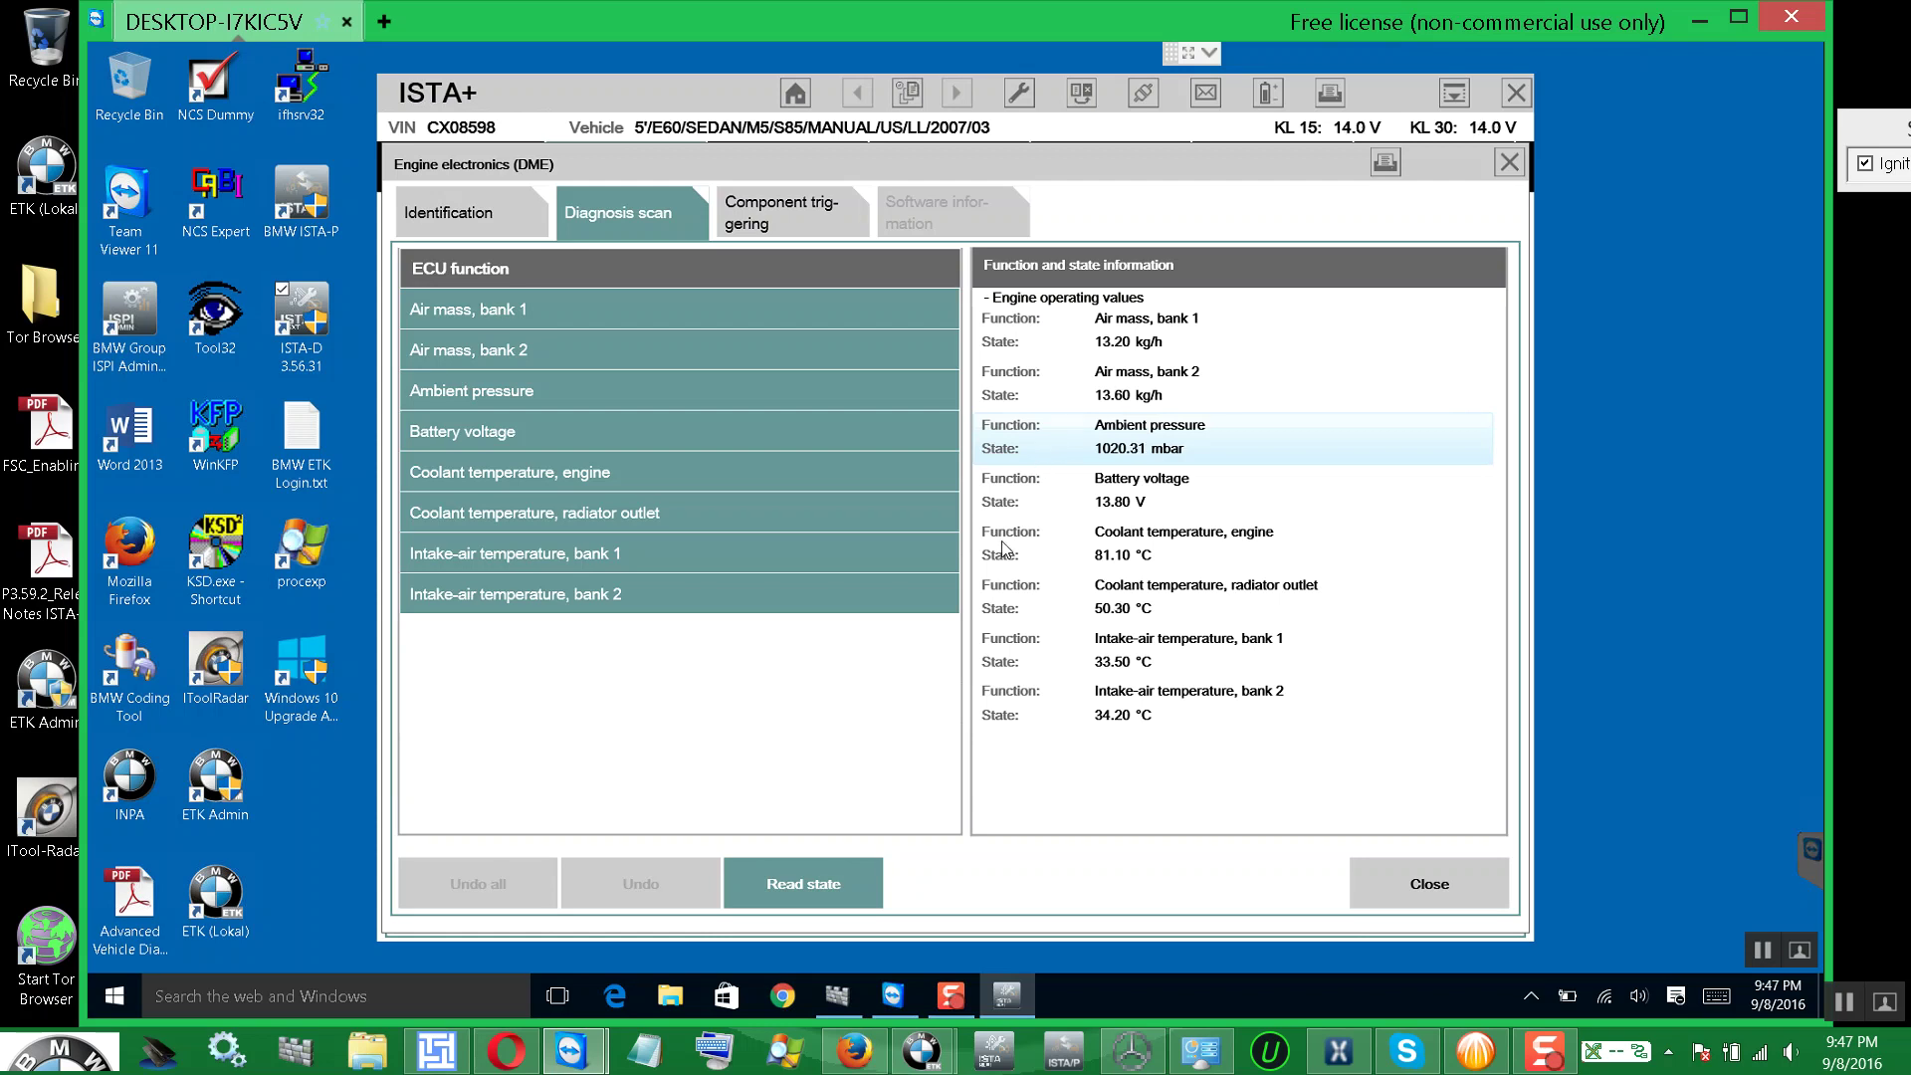
click(804, 902)
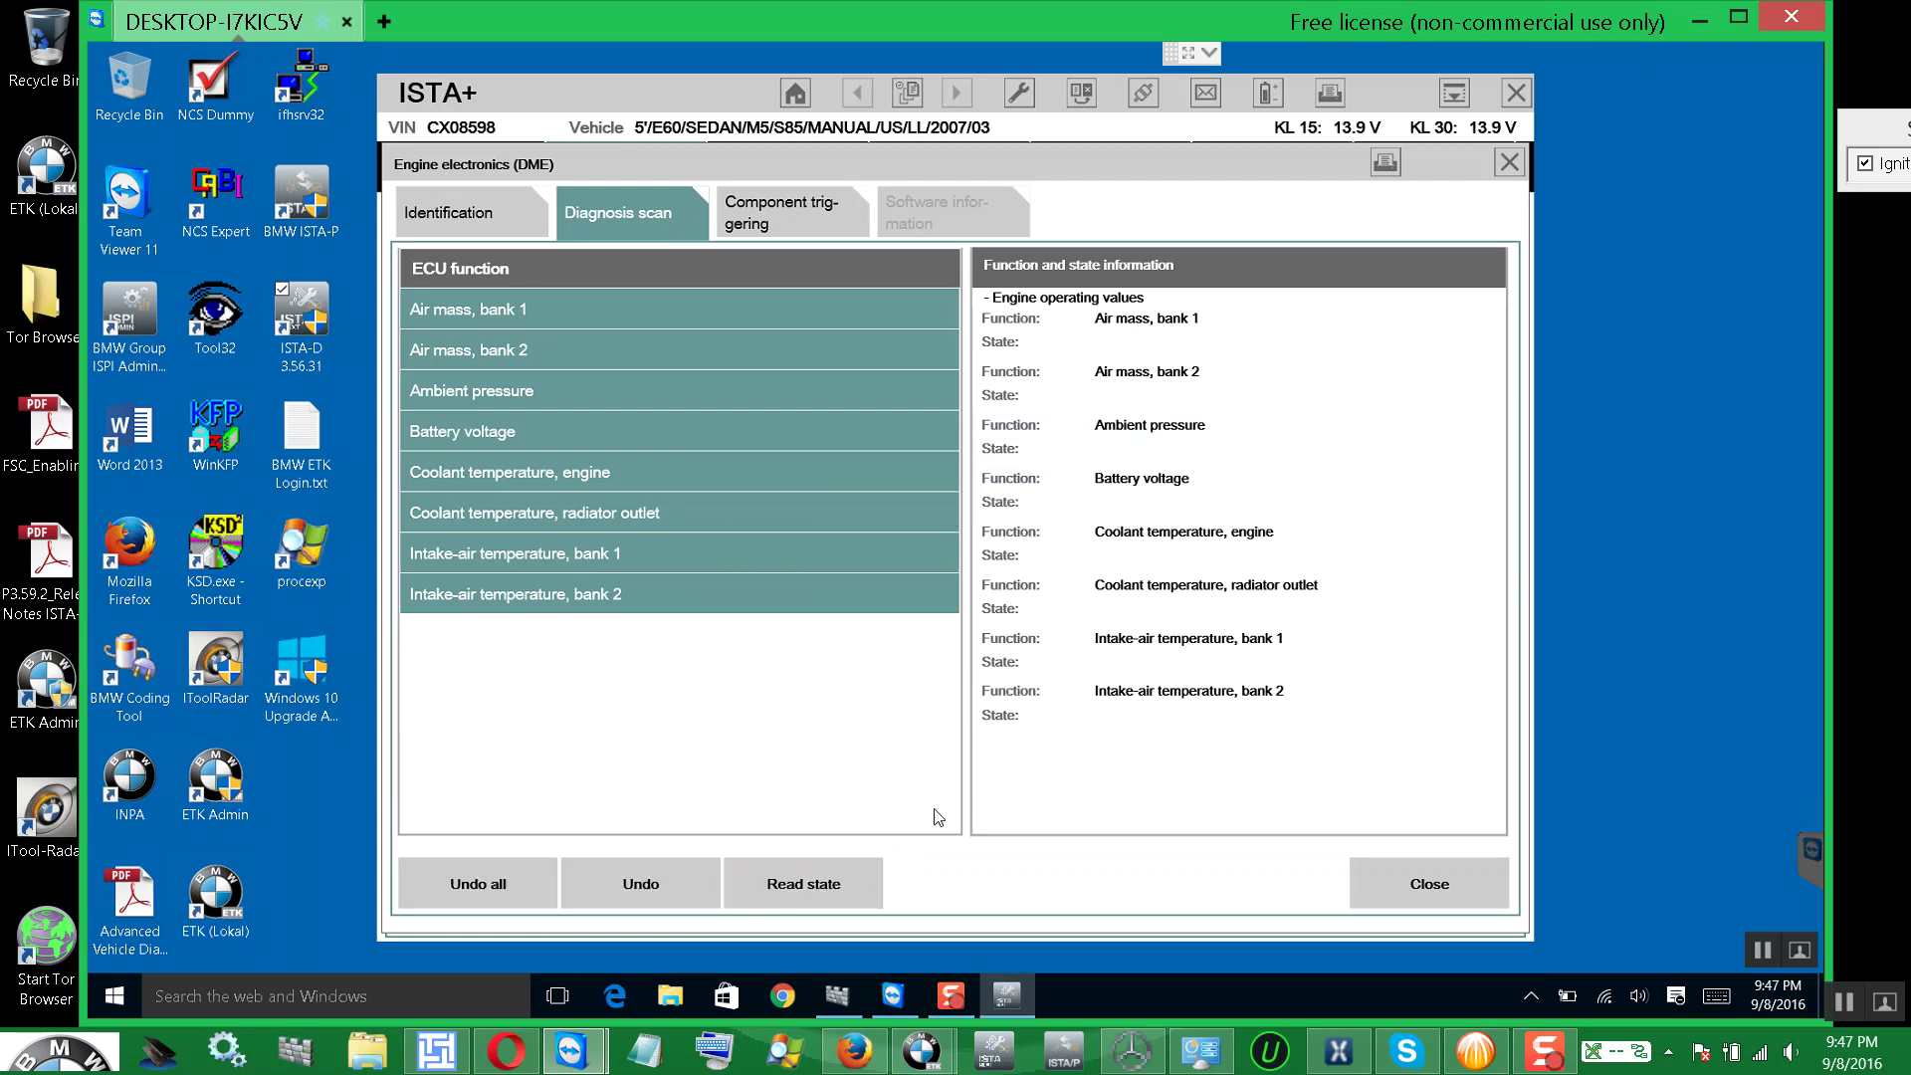
click(647, 591)
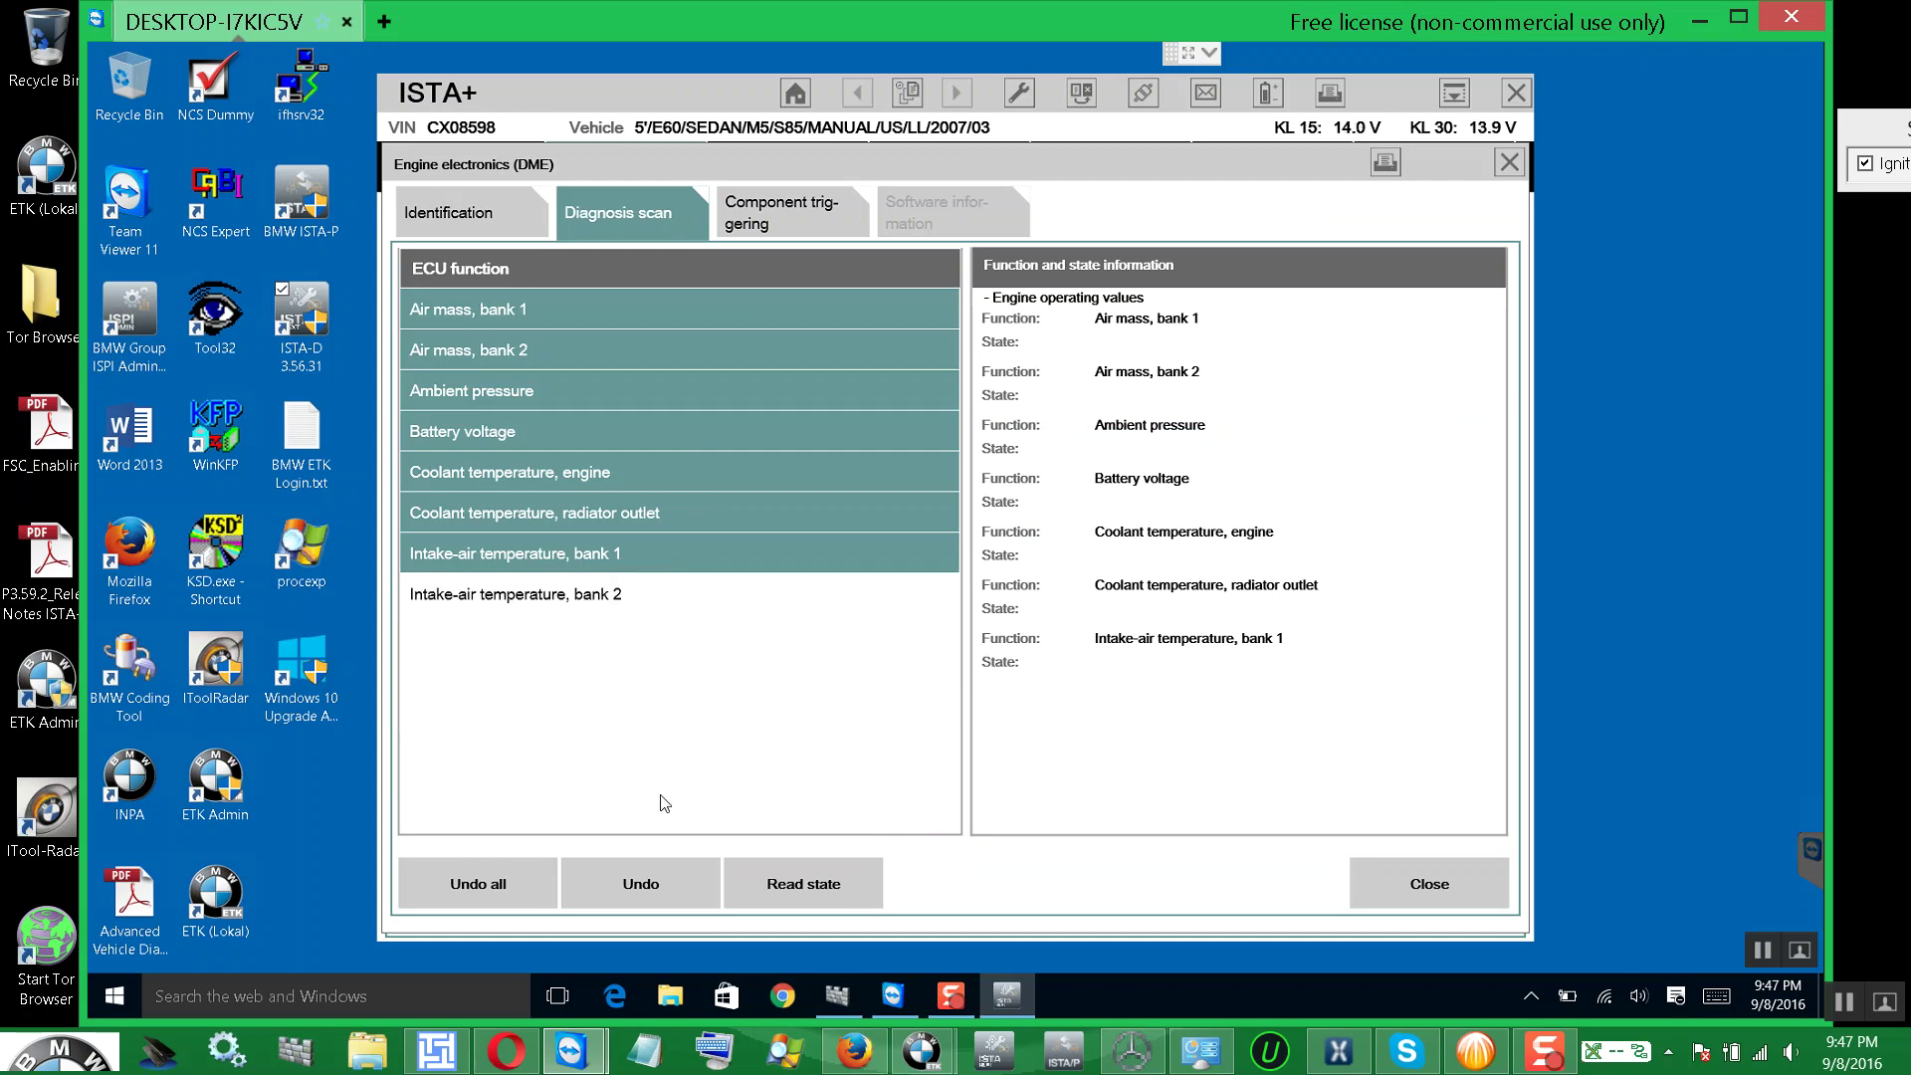
click(473, 889)
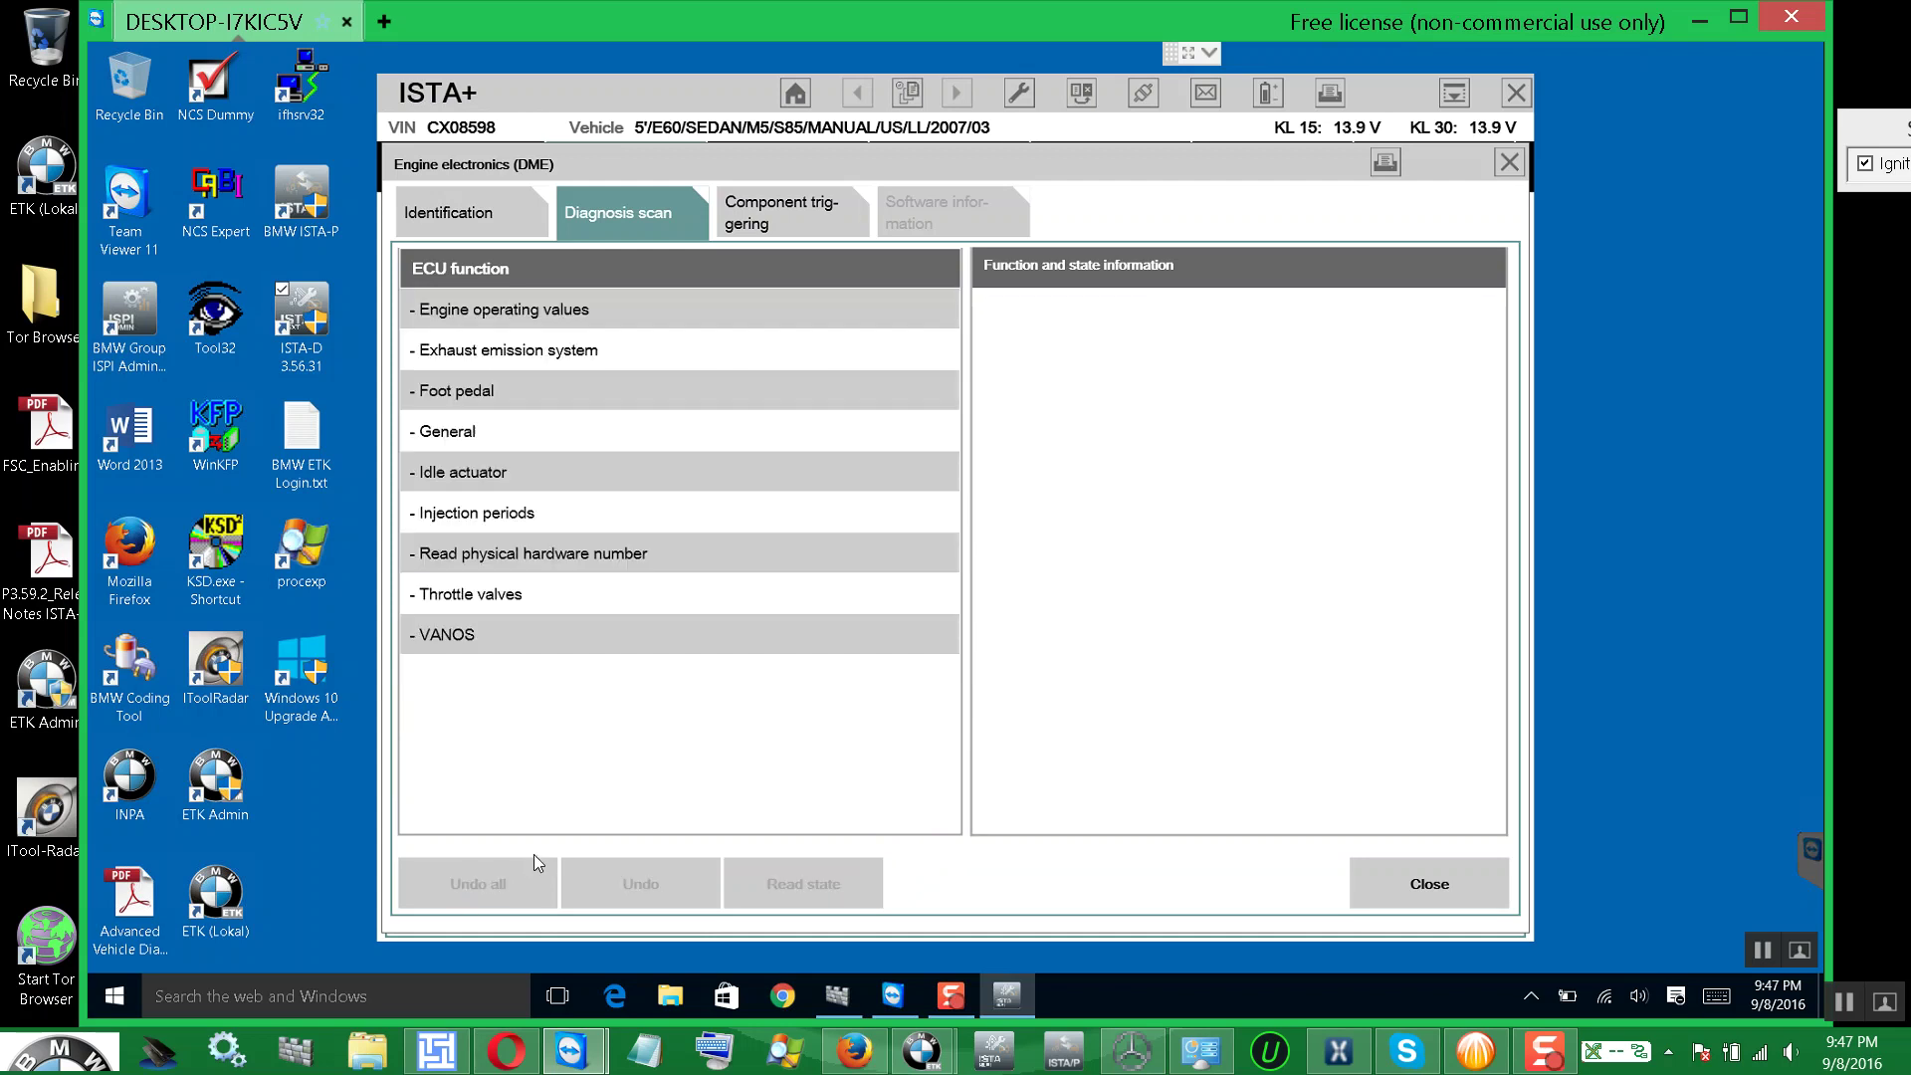
- Read the state of "VANOS actual position, exhaust, bank 1", stop the reading and clear the VANOS selection
click(538, 641)
click(673, 315)
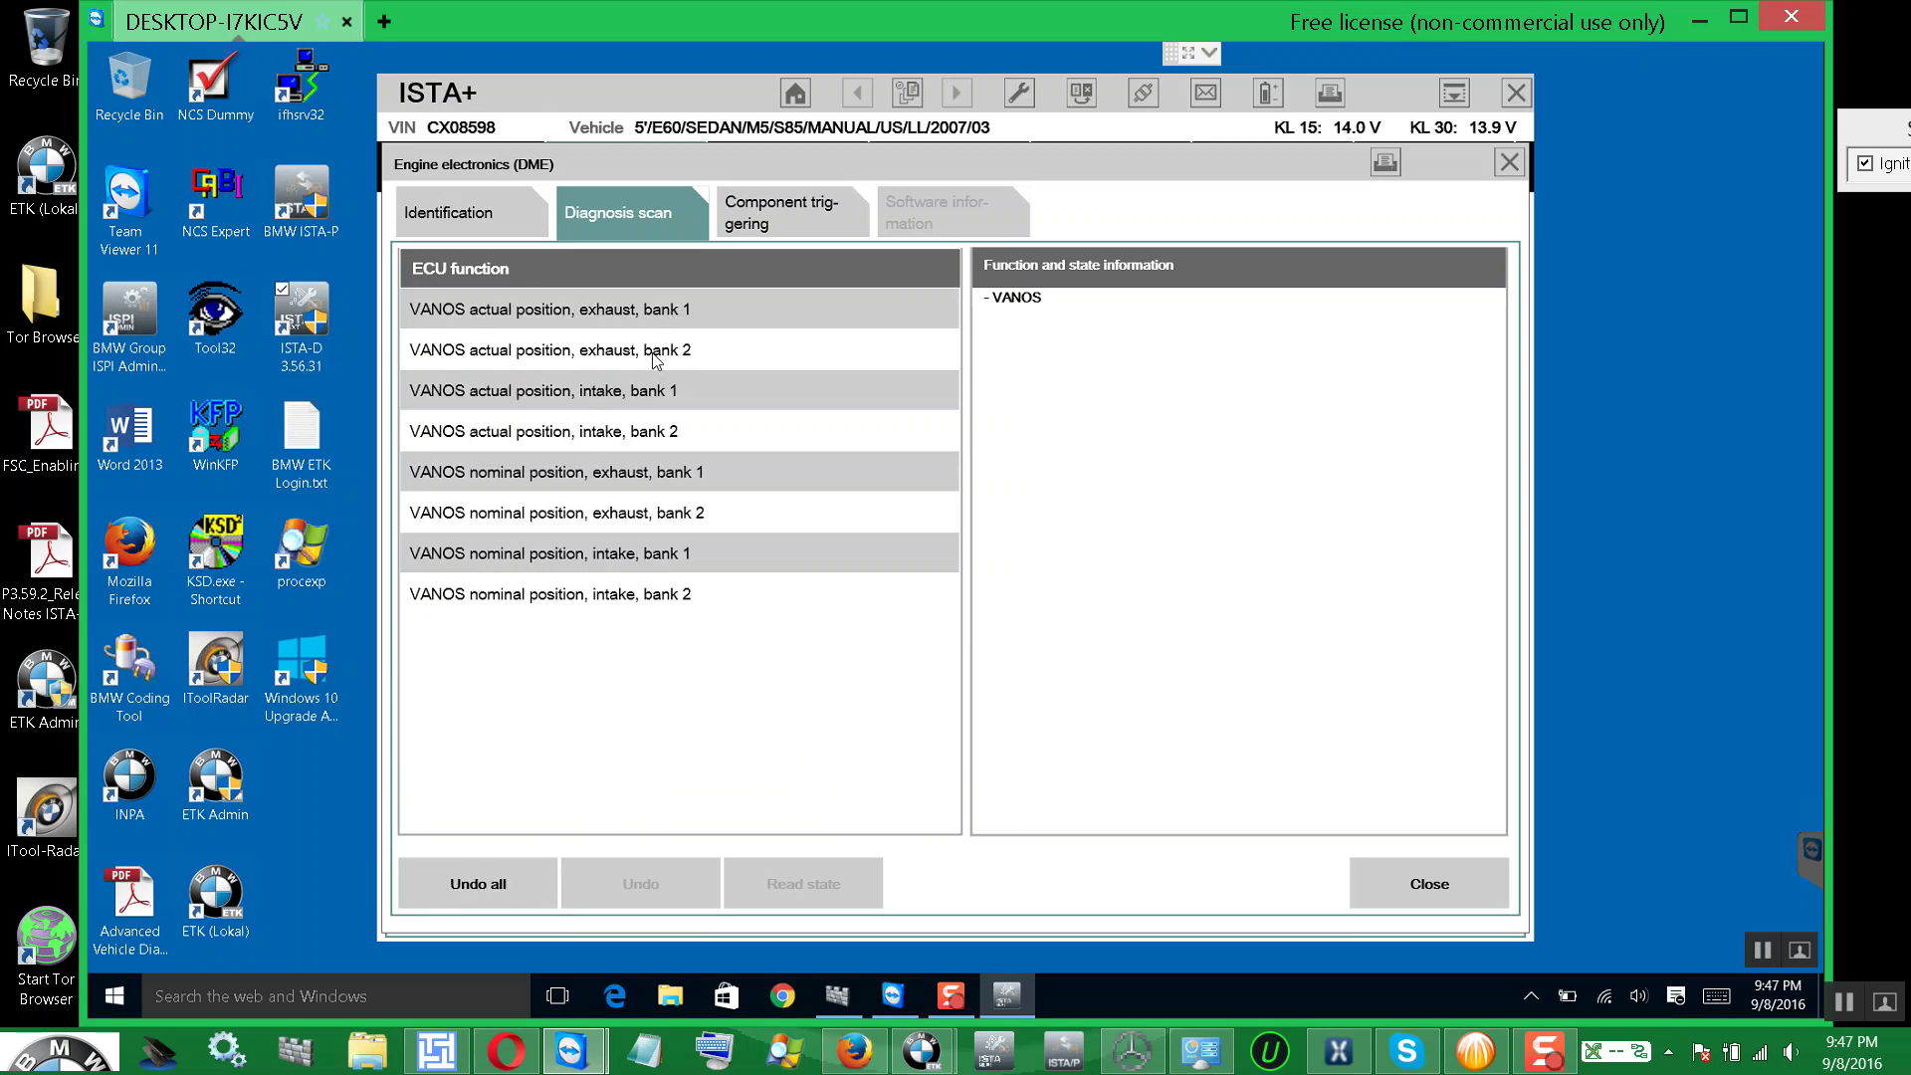
click(658, 361)
click(645, 398)
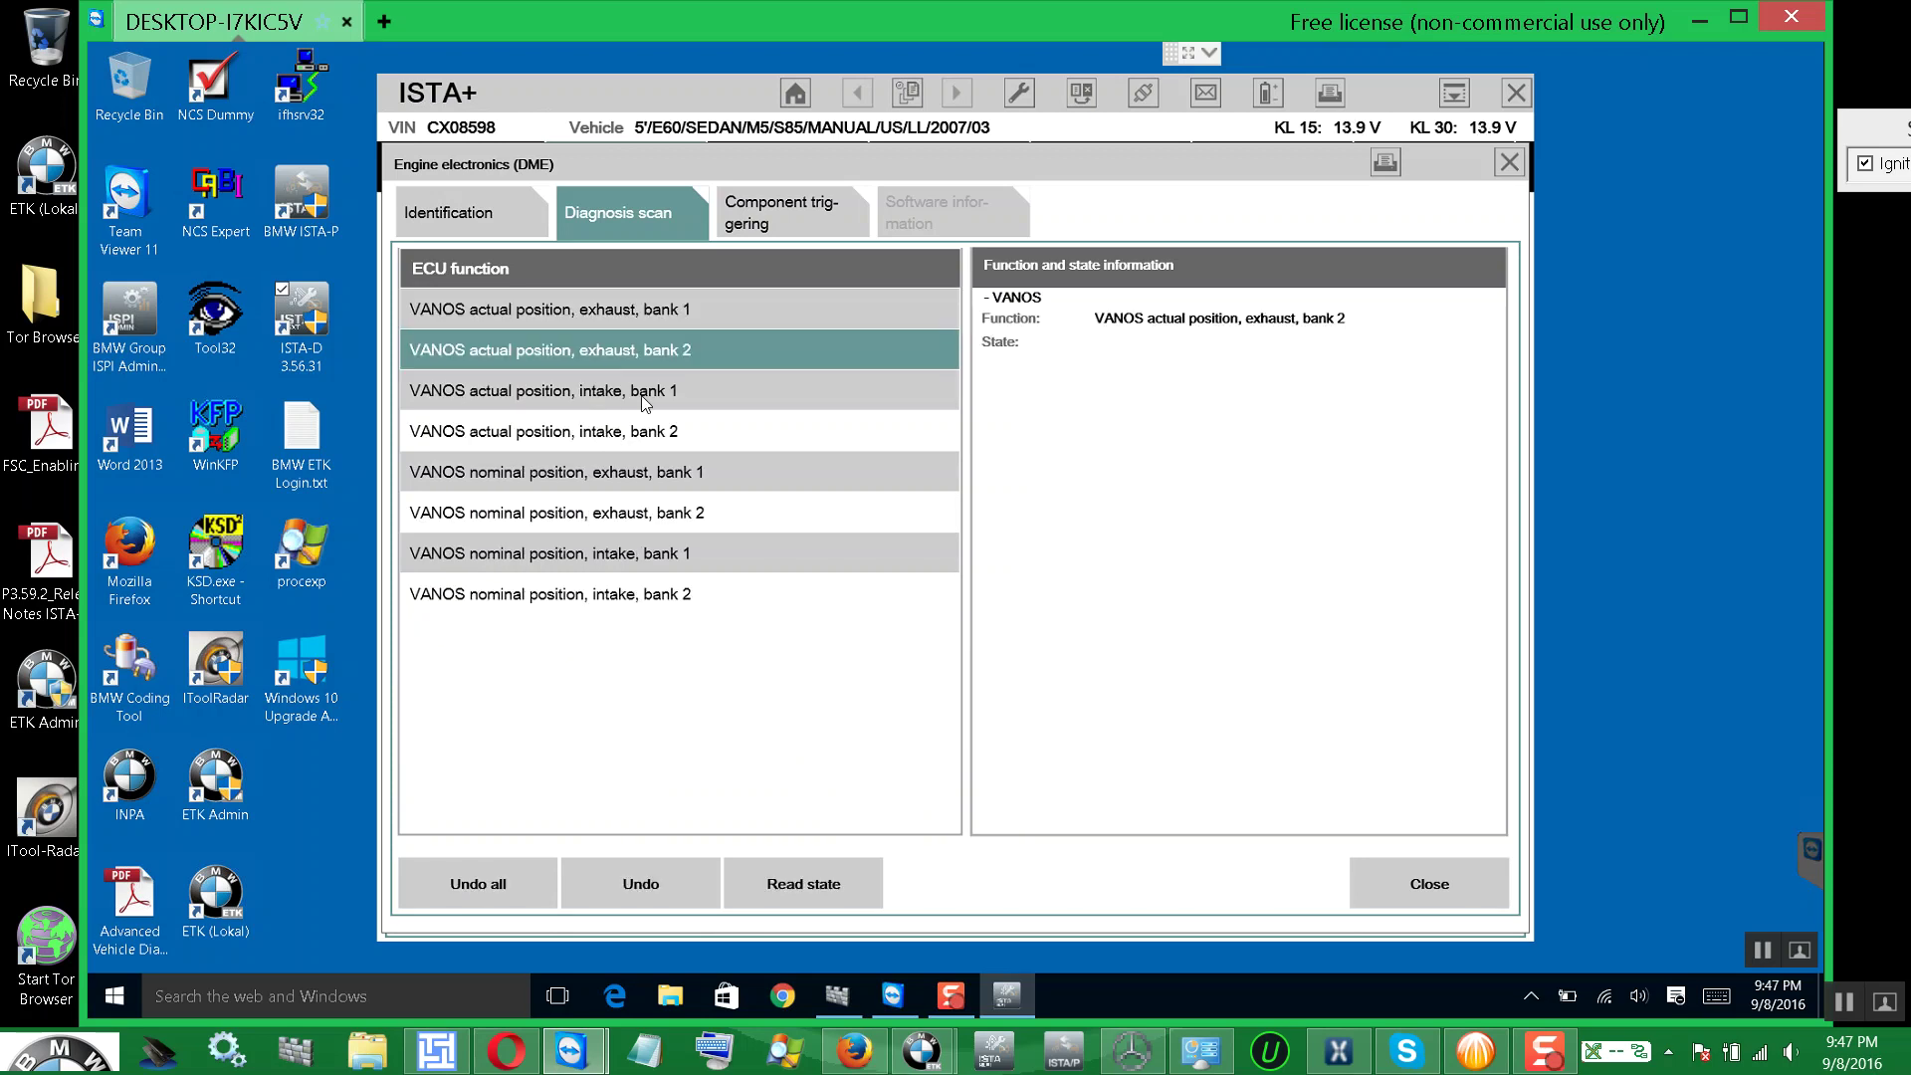
click(664, 325)
click(814, 890)
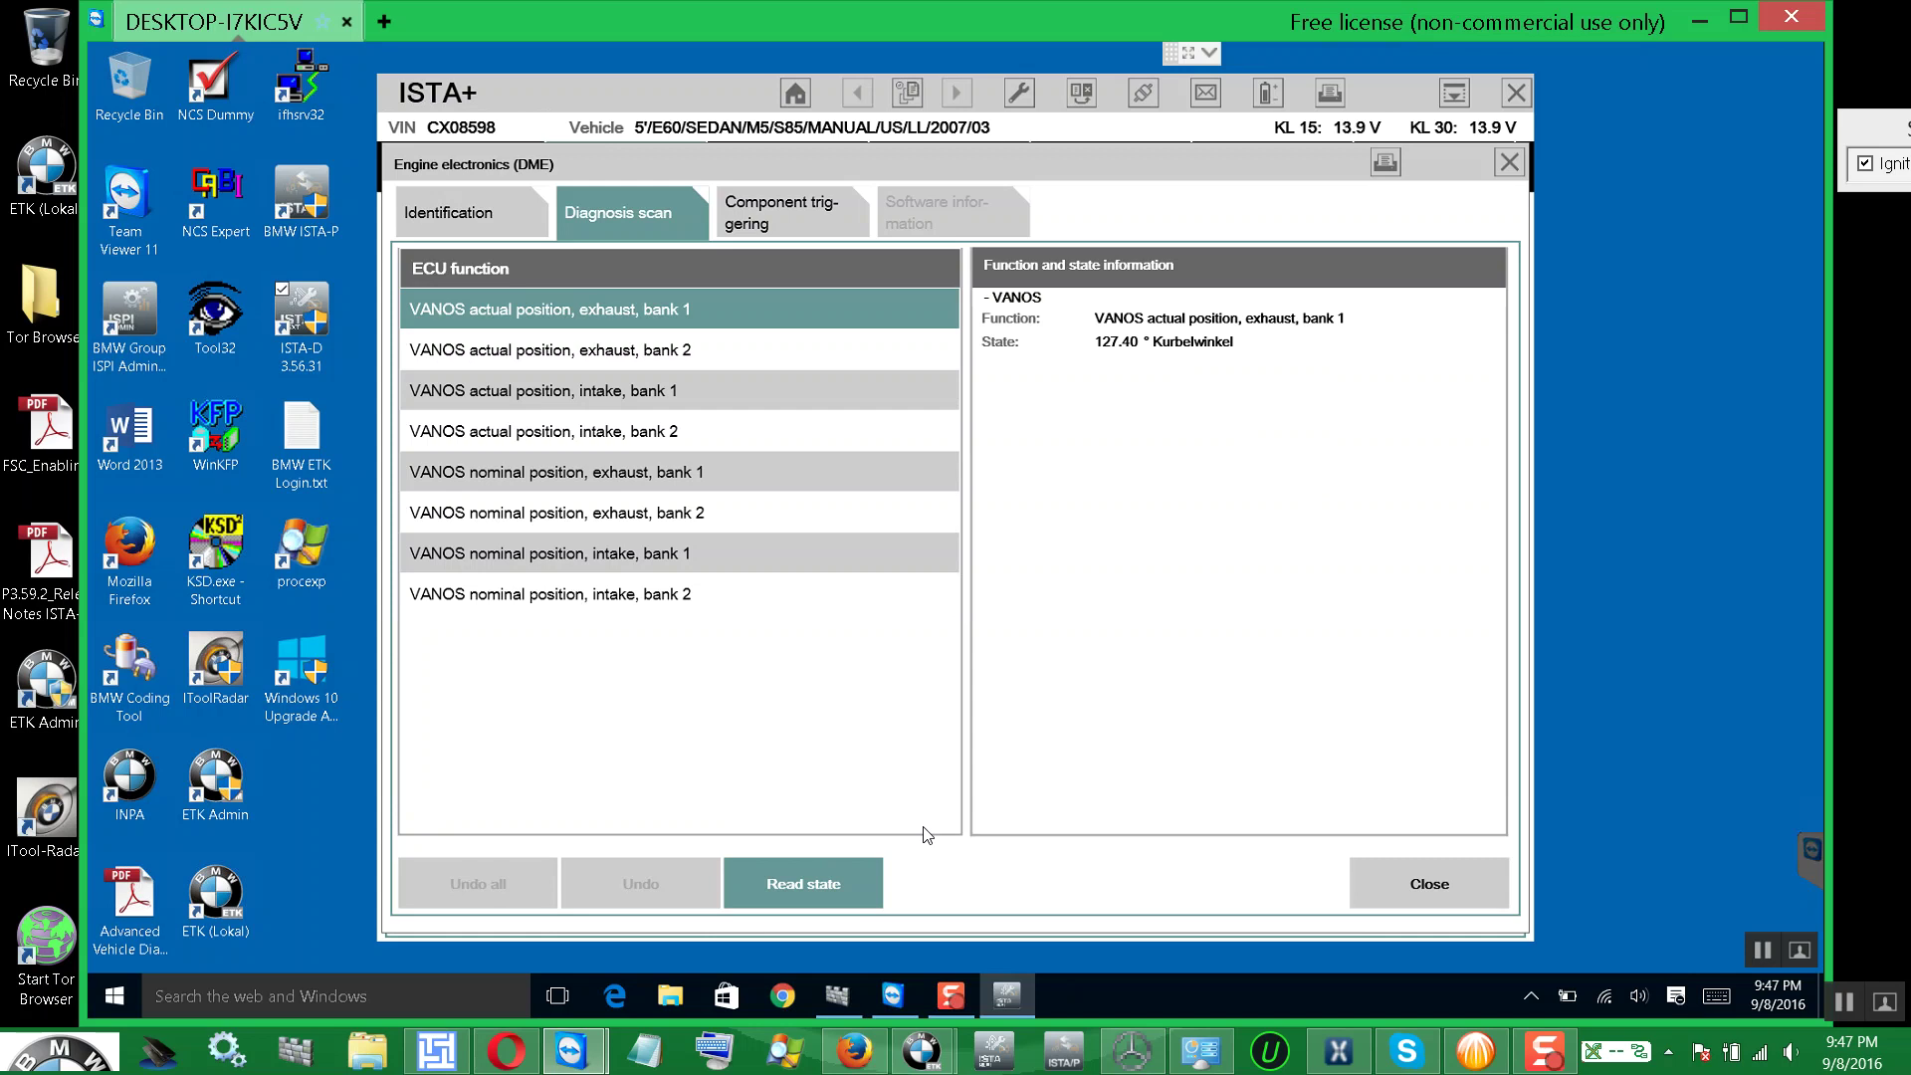
click(825, 884)
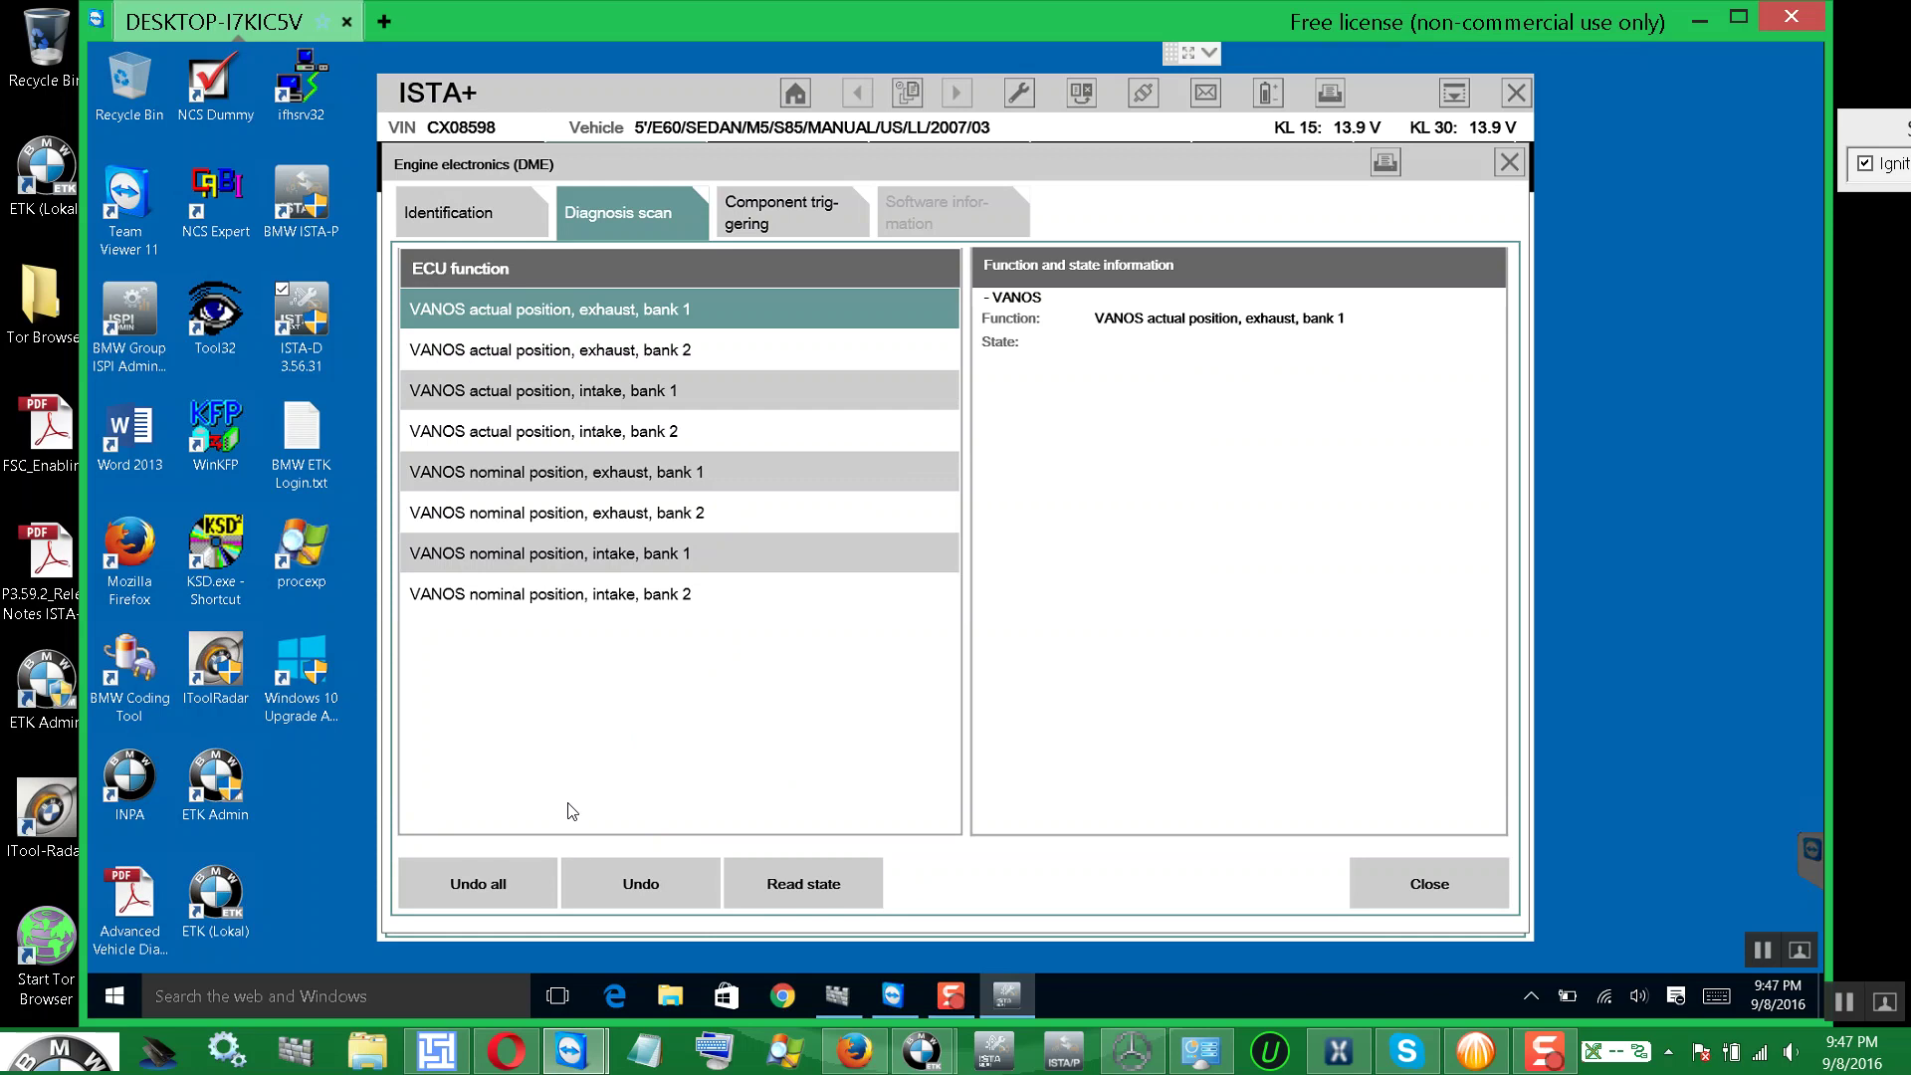
click(637, 884)
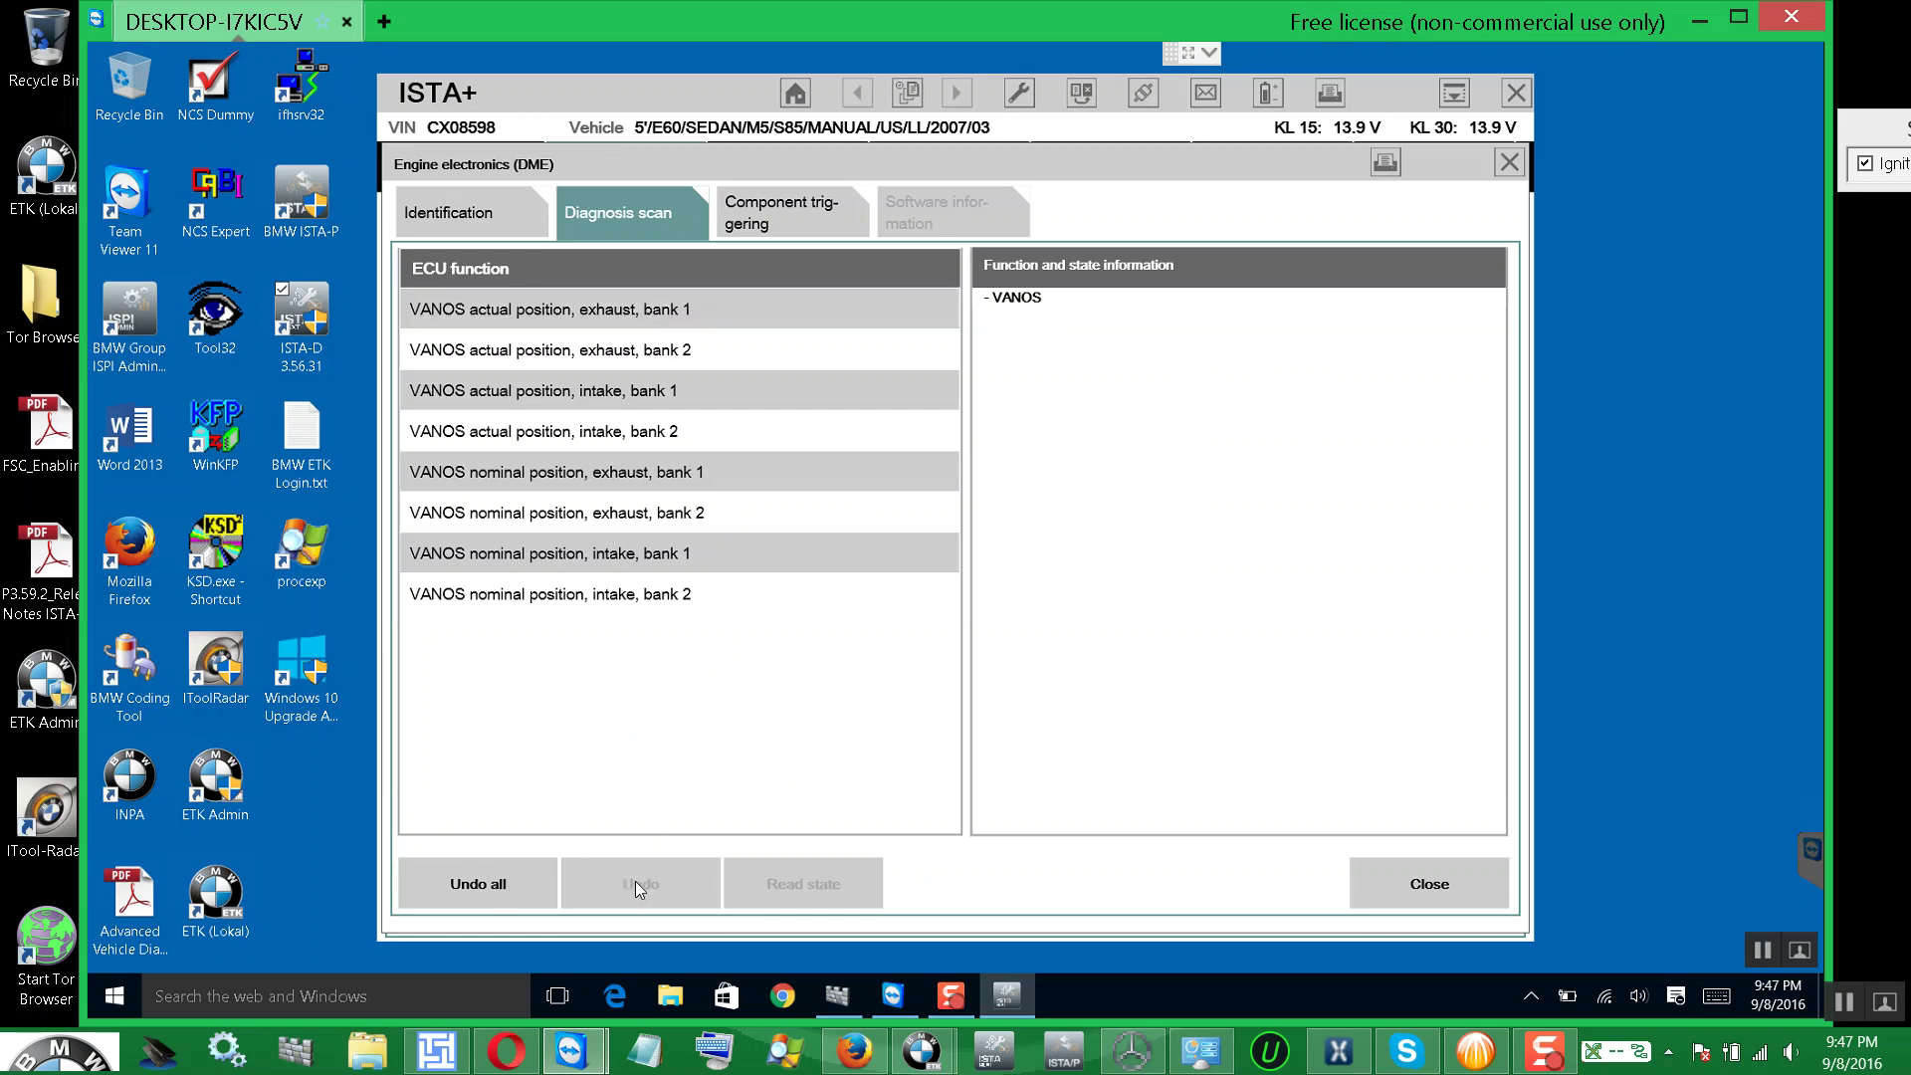
click(517, 882)
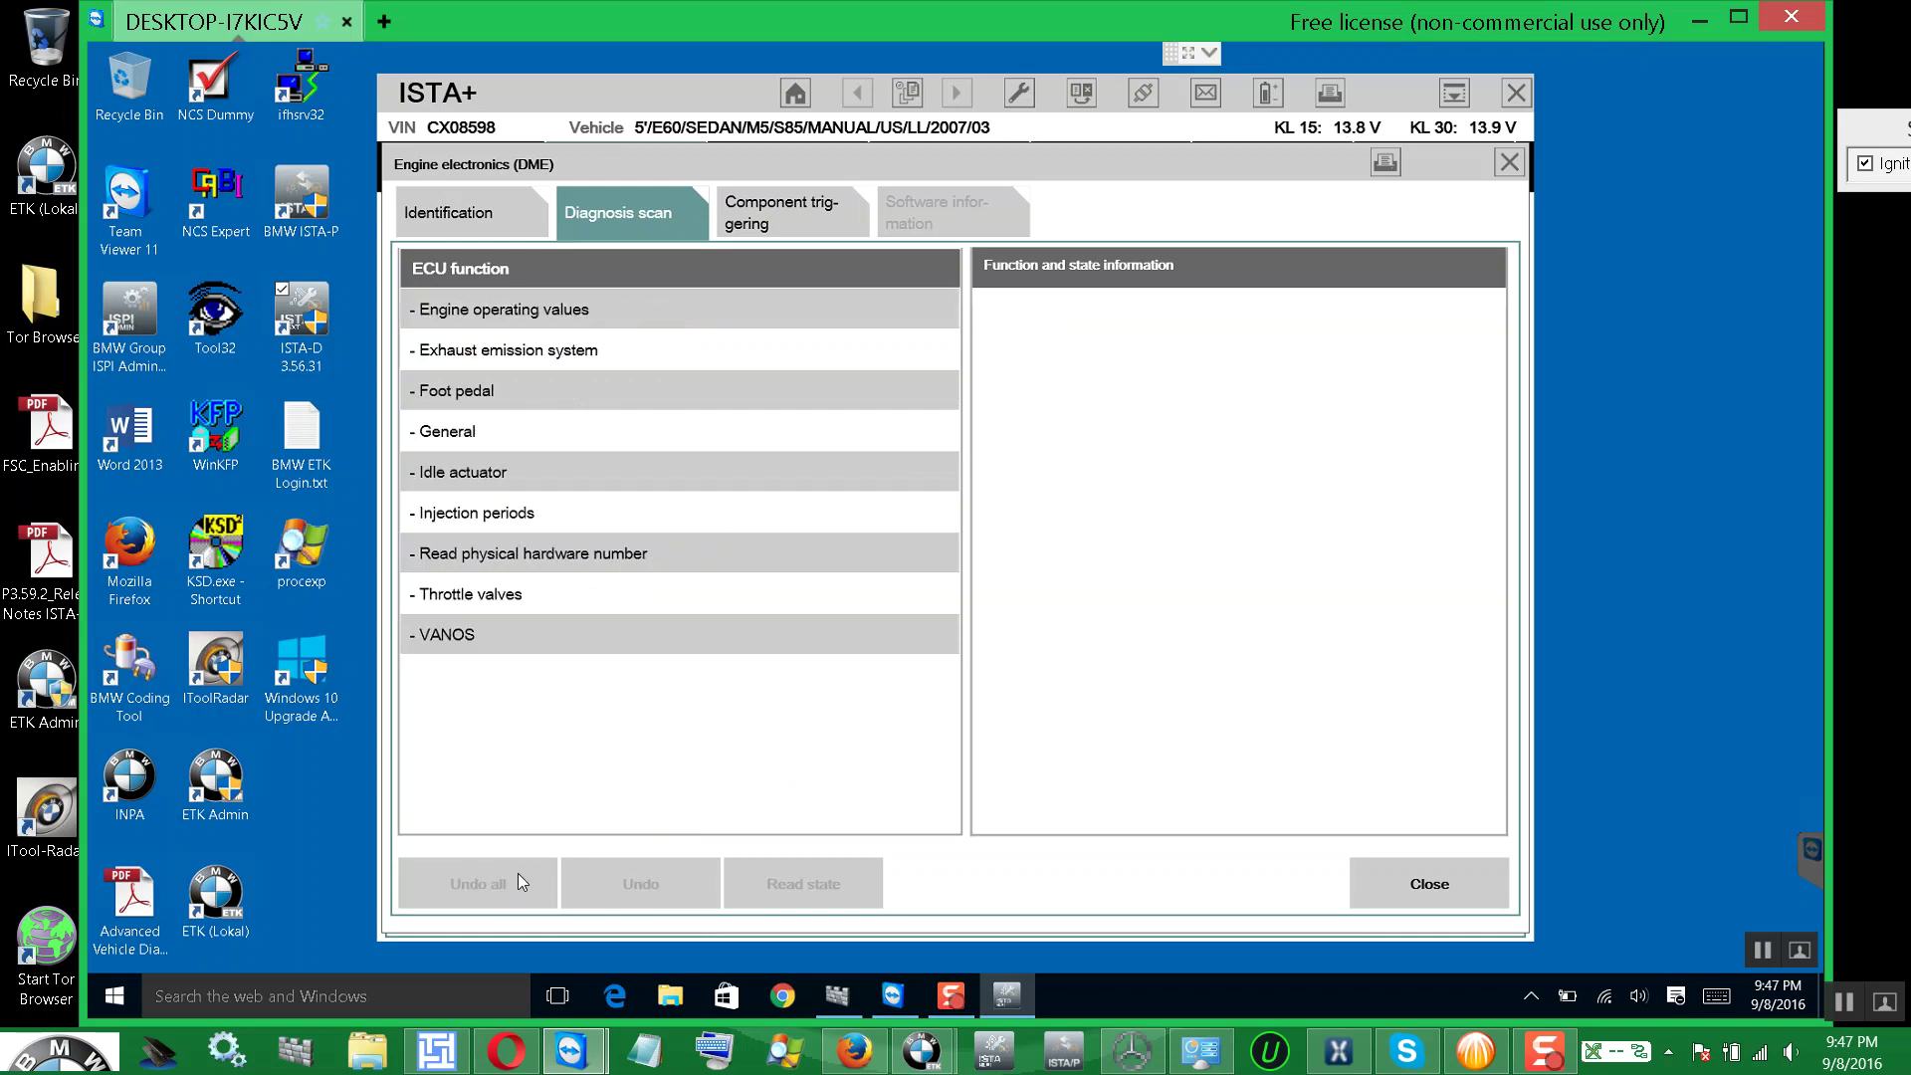
- Open the throttle valve functions and read the state of "Actual value, throttle valves, bank 1", ending with the reading stopped
click(551, 599)
click(652, 308)
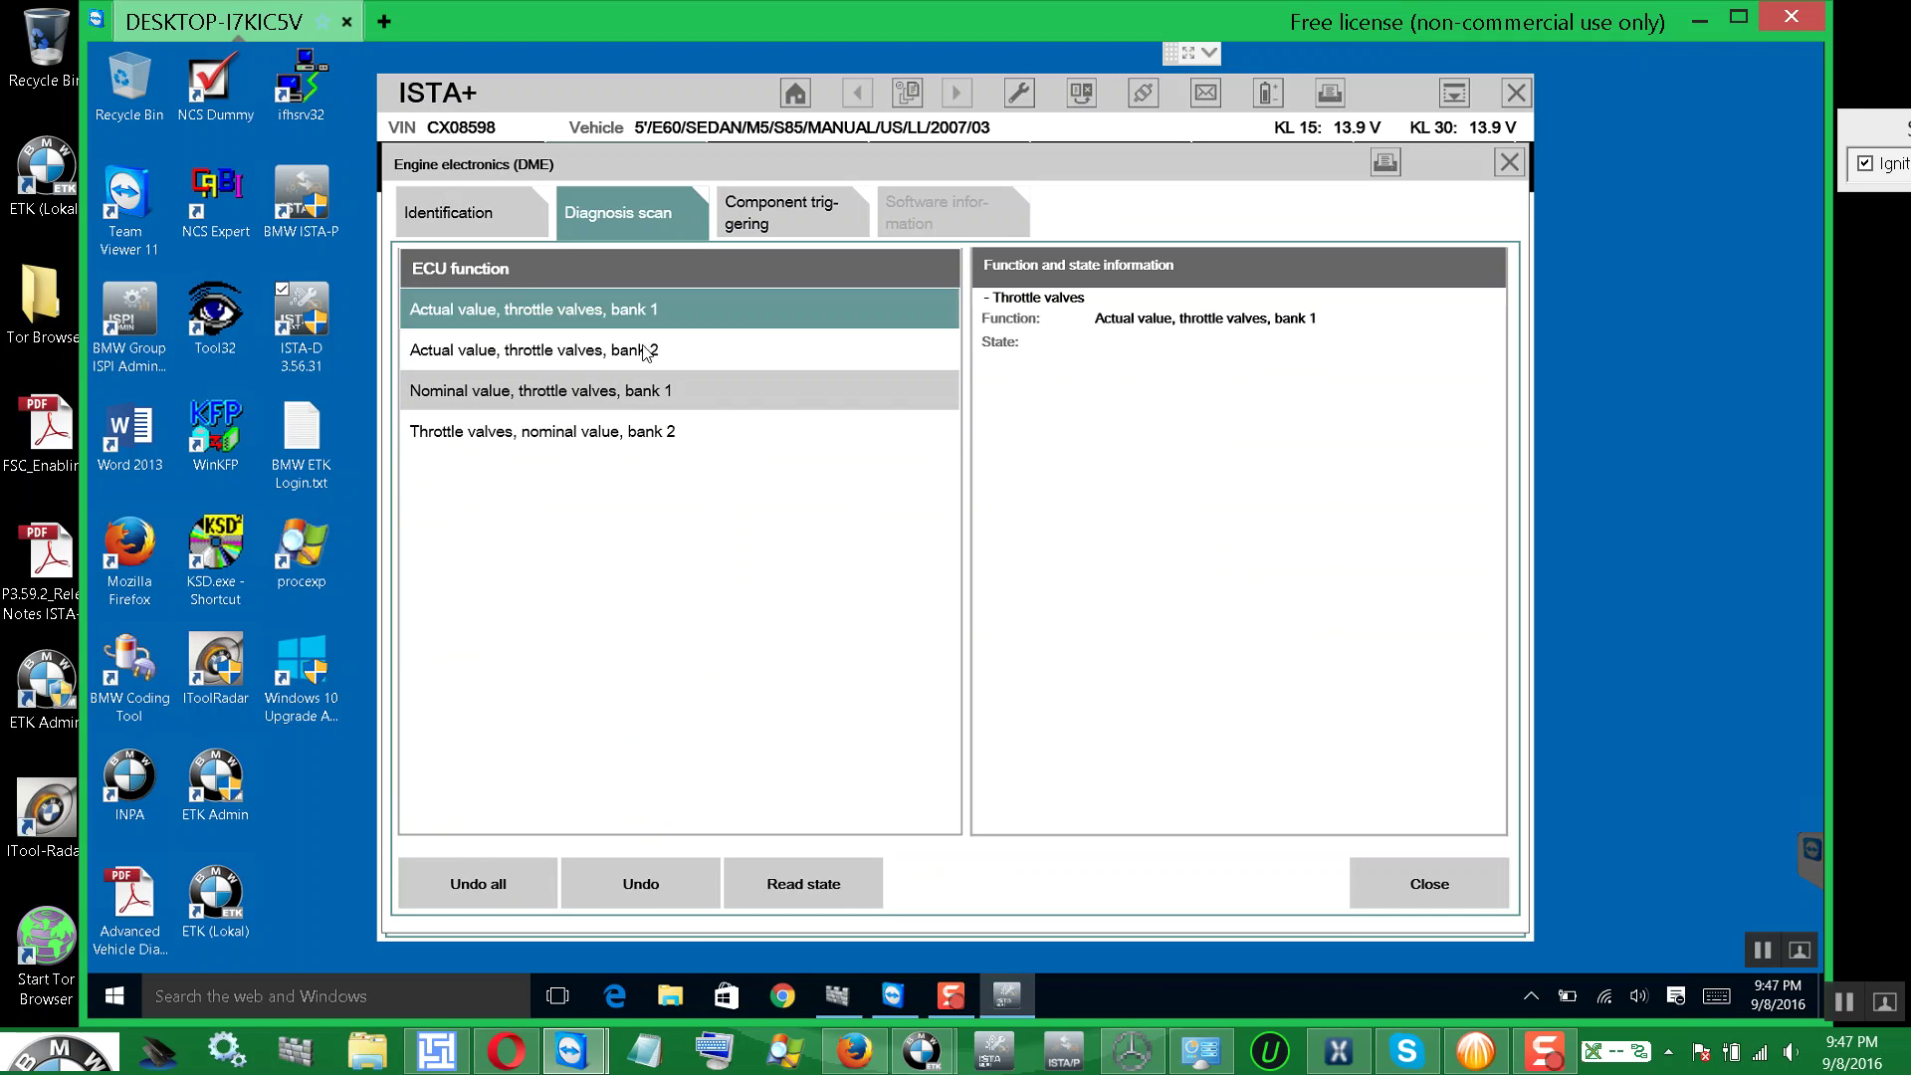
click(647, 352)
click(660, 311)
click(828, 887)
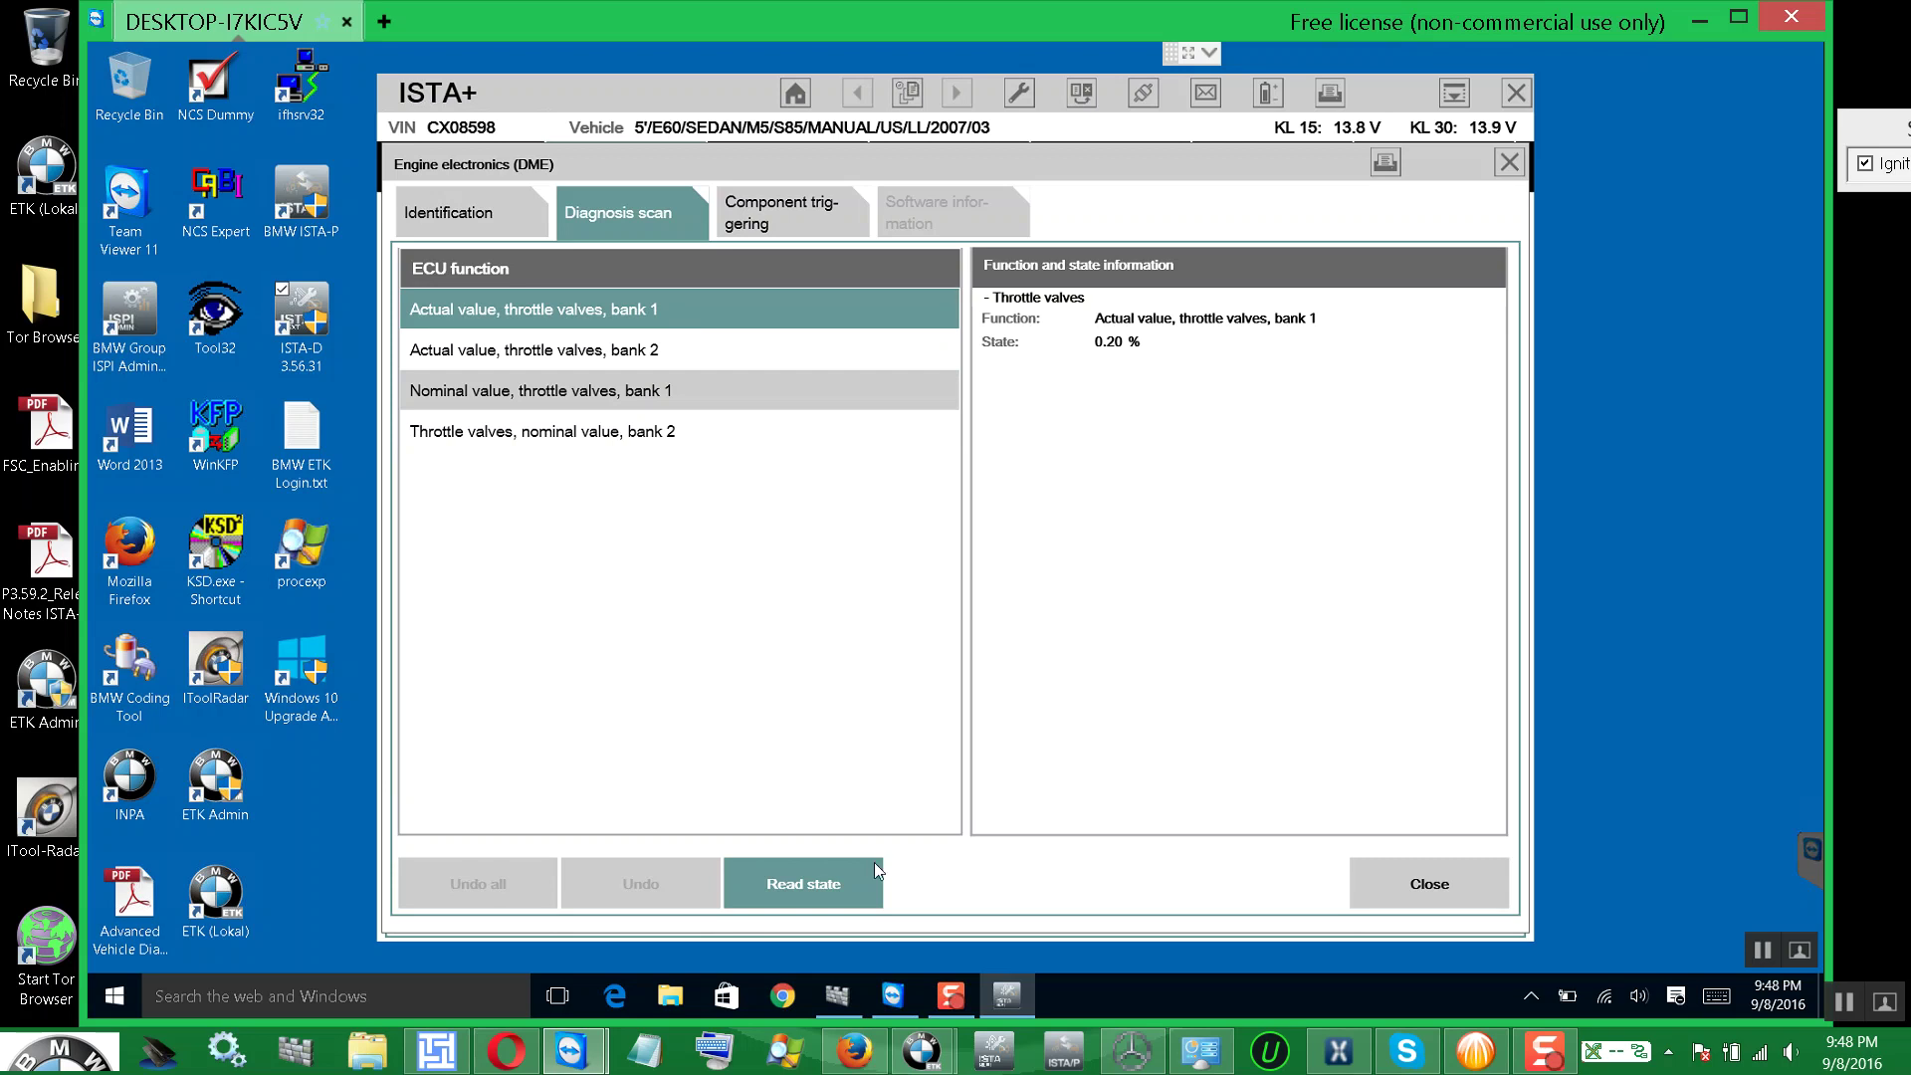
click(810, 886)
click(810, 887)
- Read the state of "Actual value, throttle valves, bank 2", stop the reading and clear the whole selection
click(653, 349)
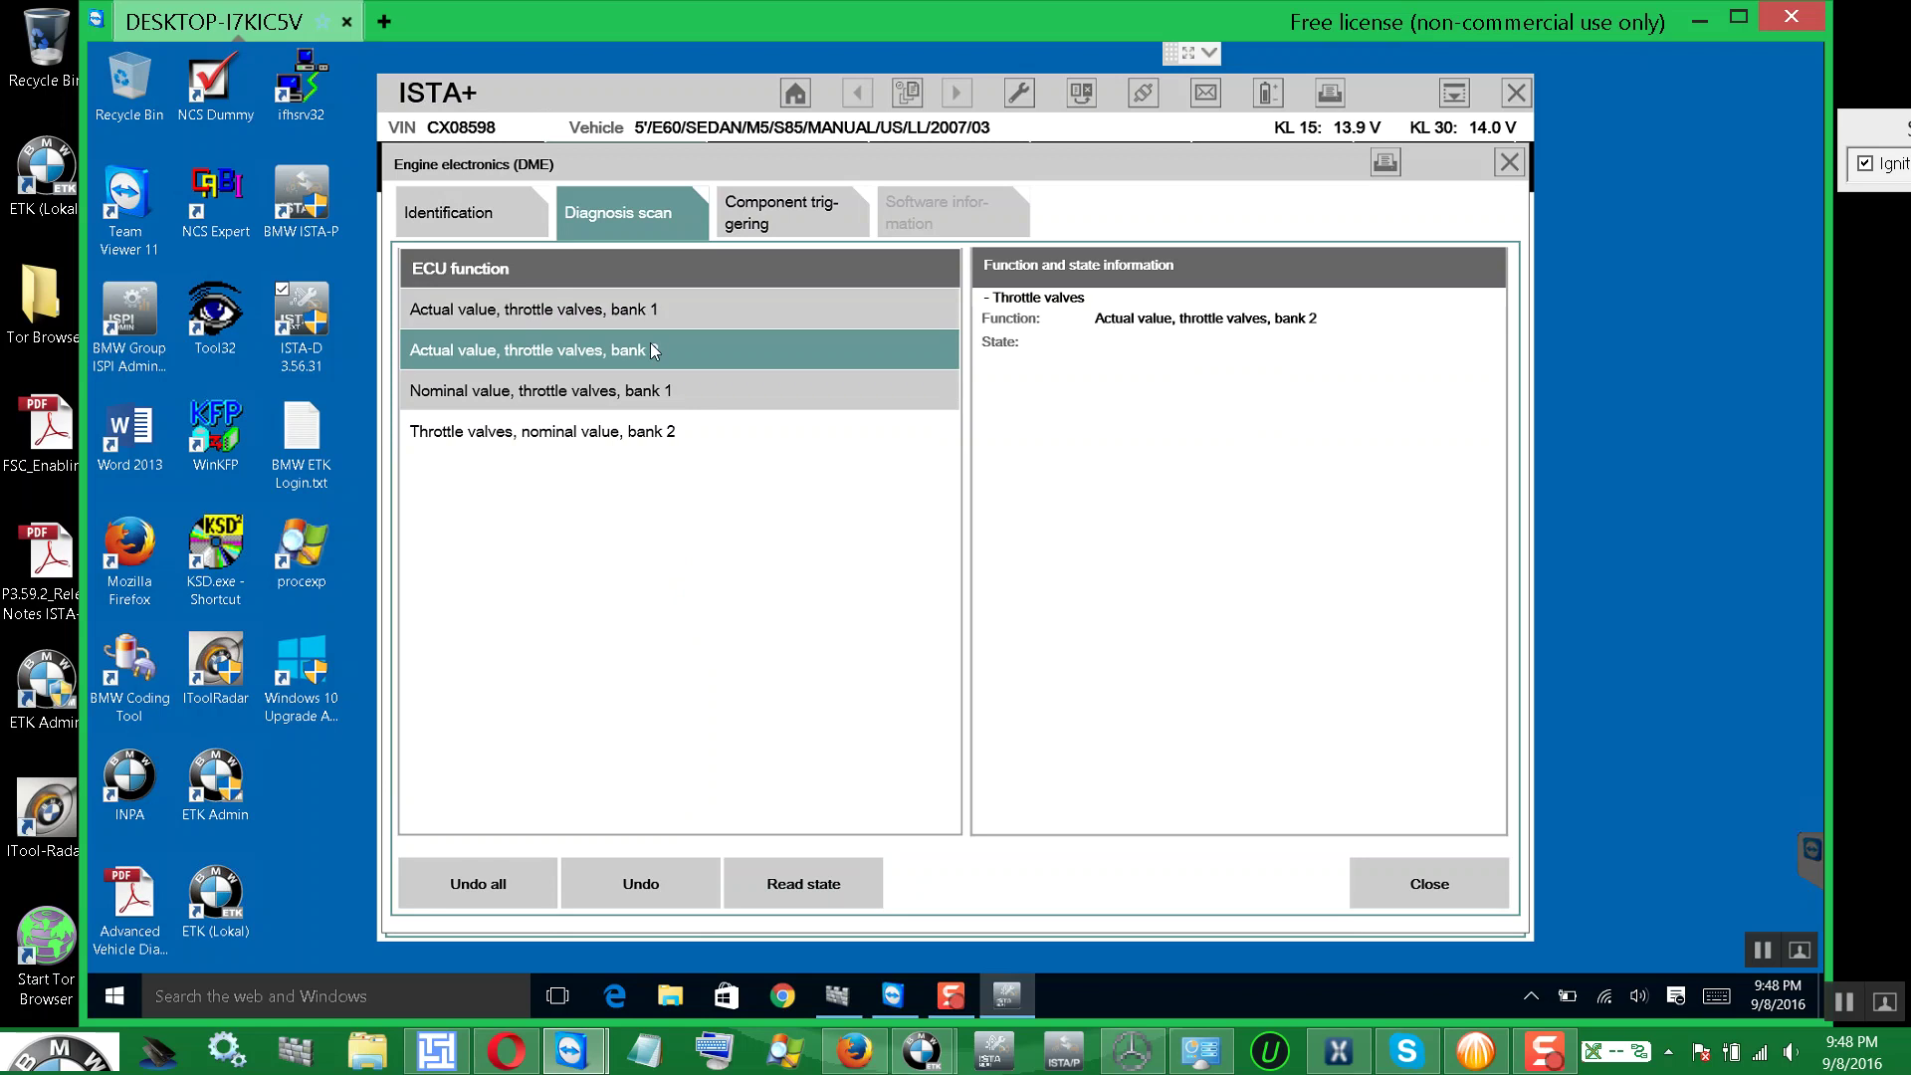
click(812, 883)
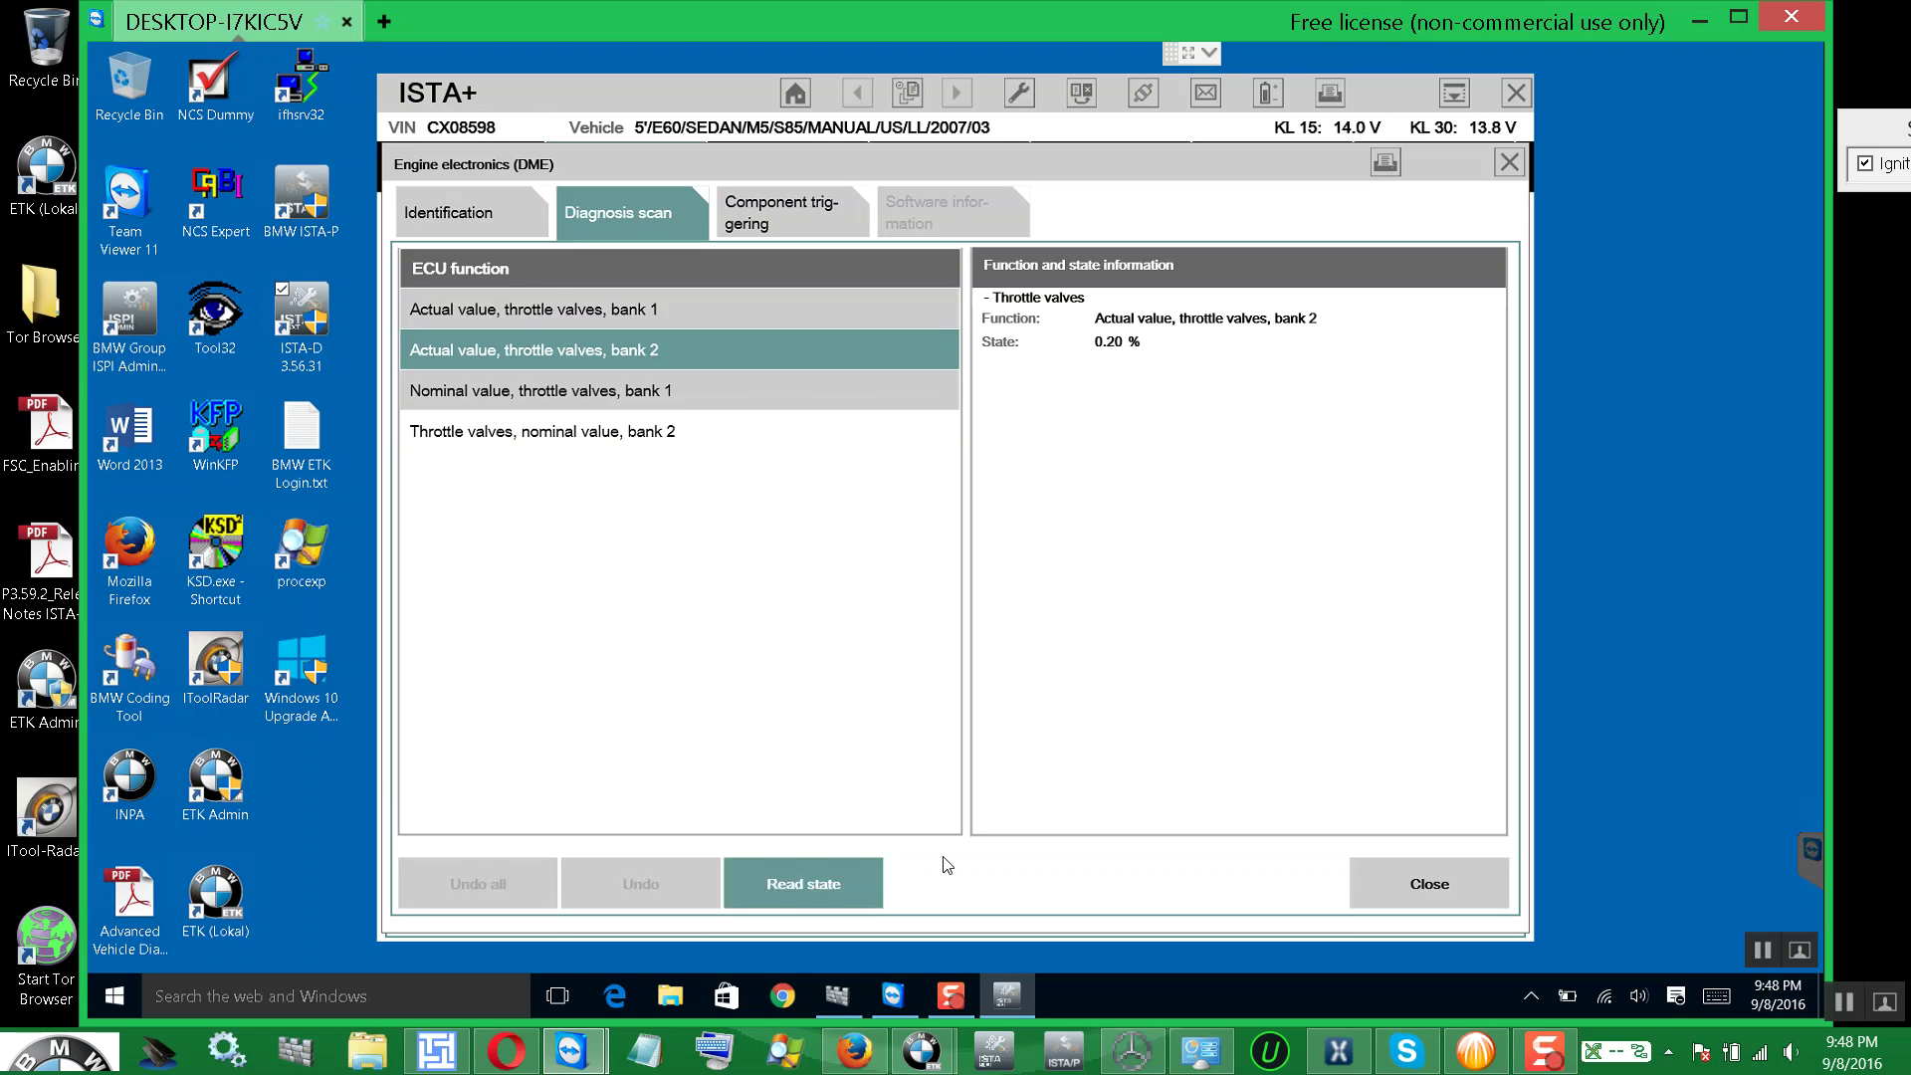
click(822, 888)
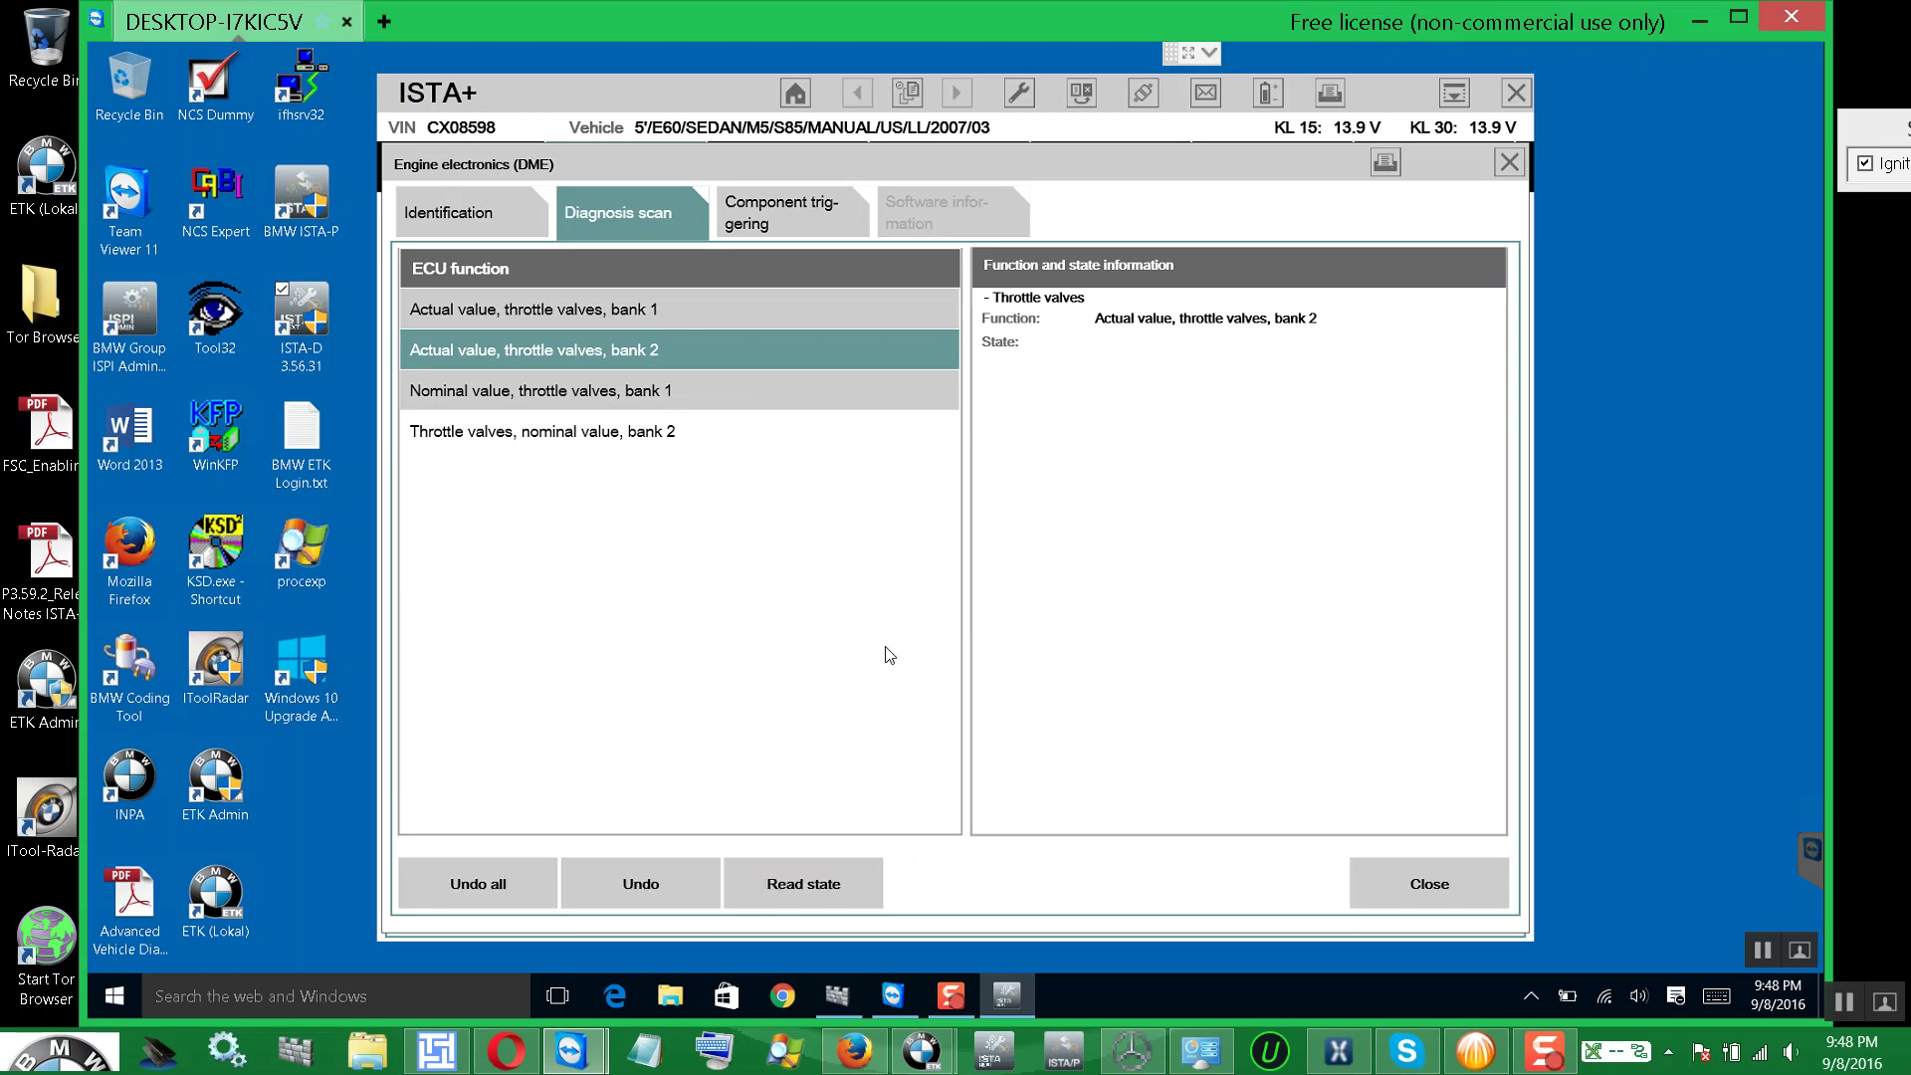
click(505, 878)
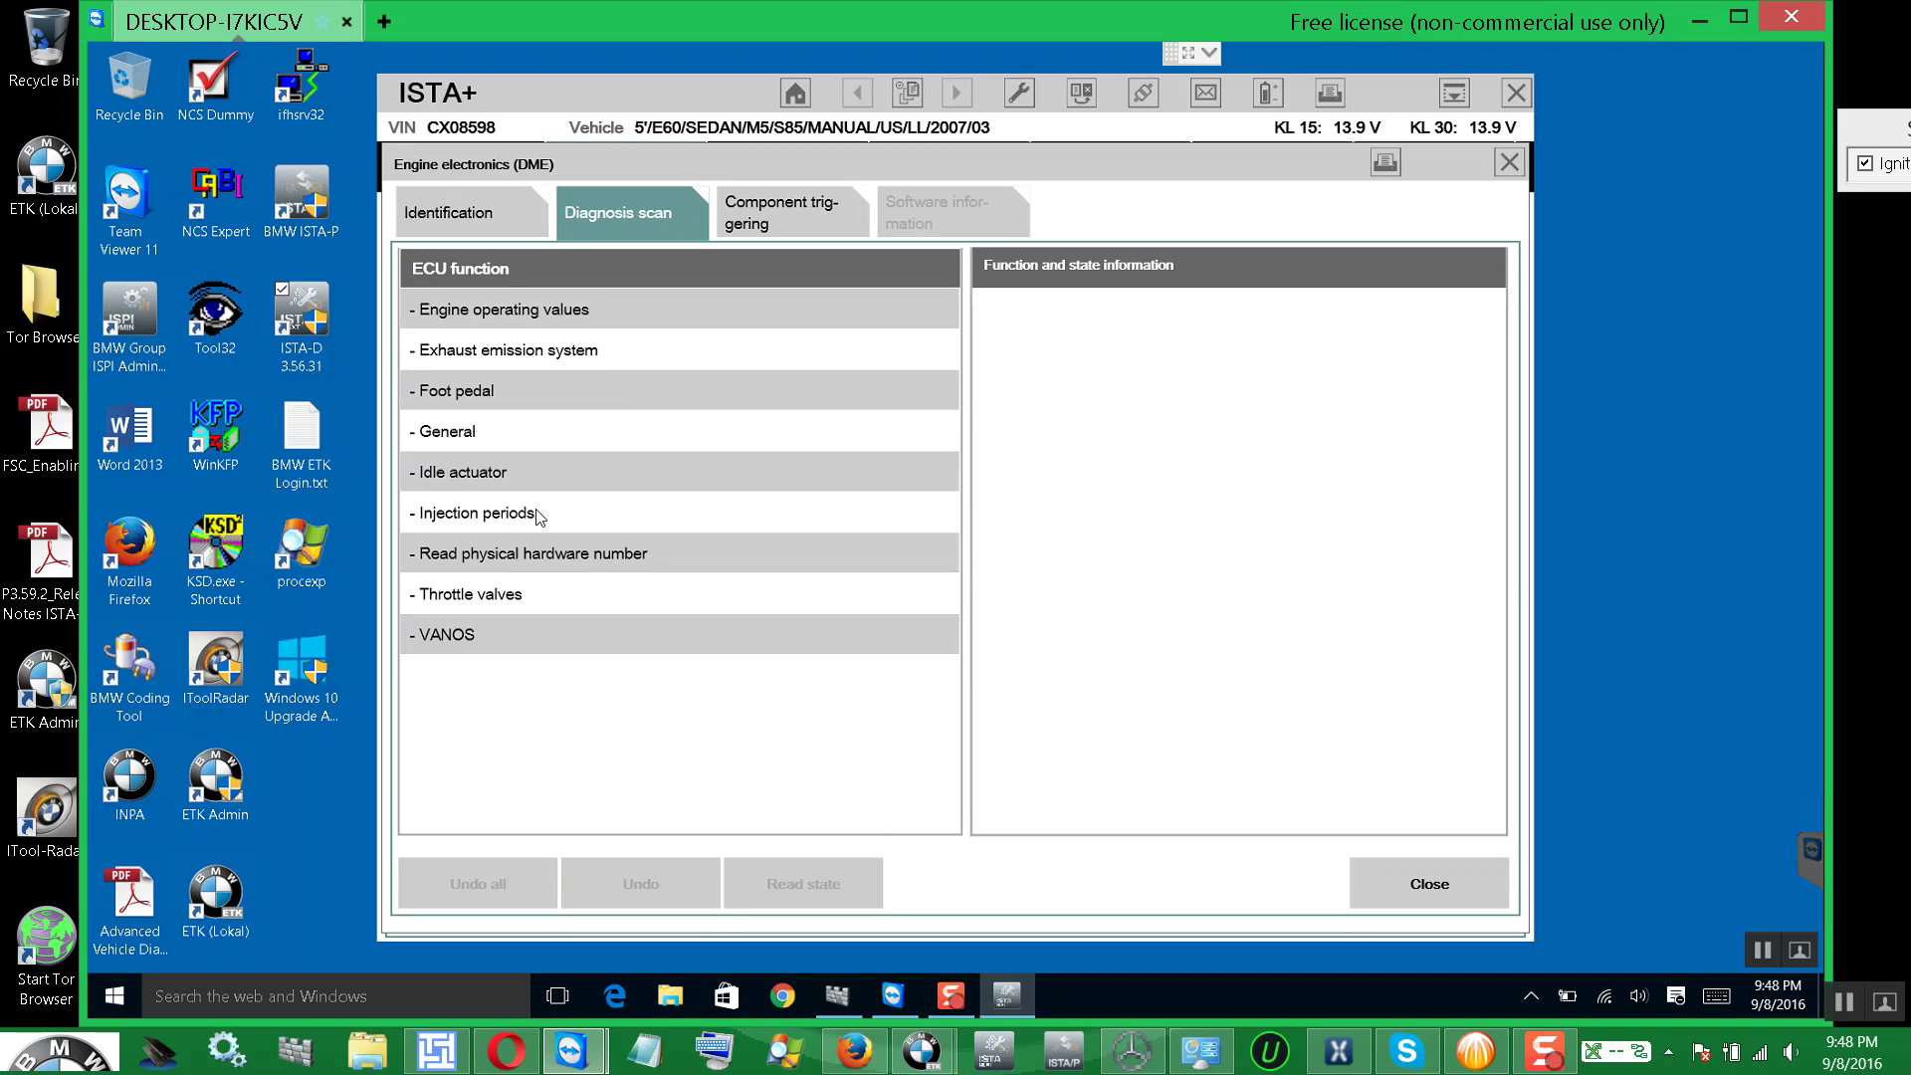
- Open the injection periods functions and select the fuel injection timing of all ten cylinders
click(568, 515)
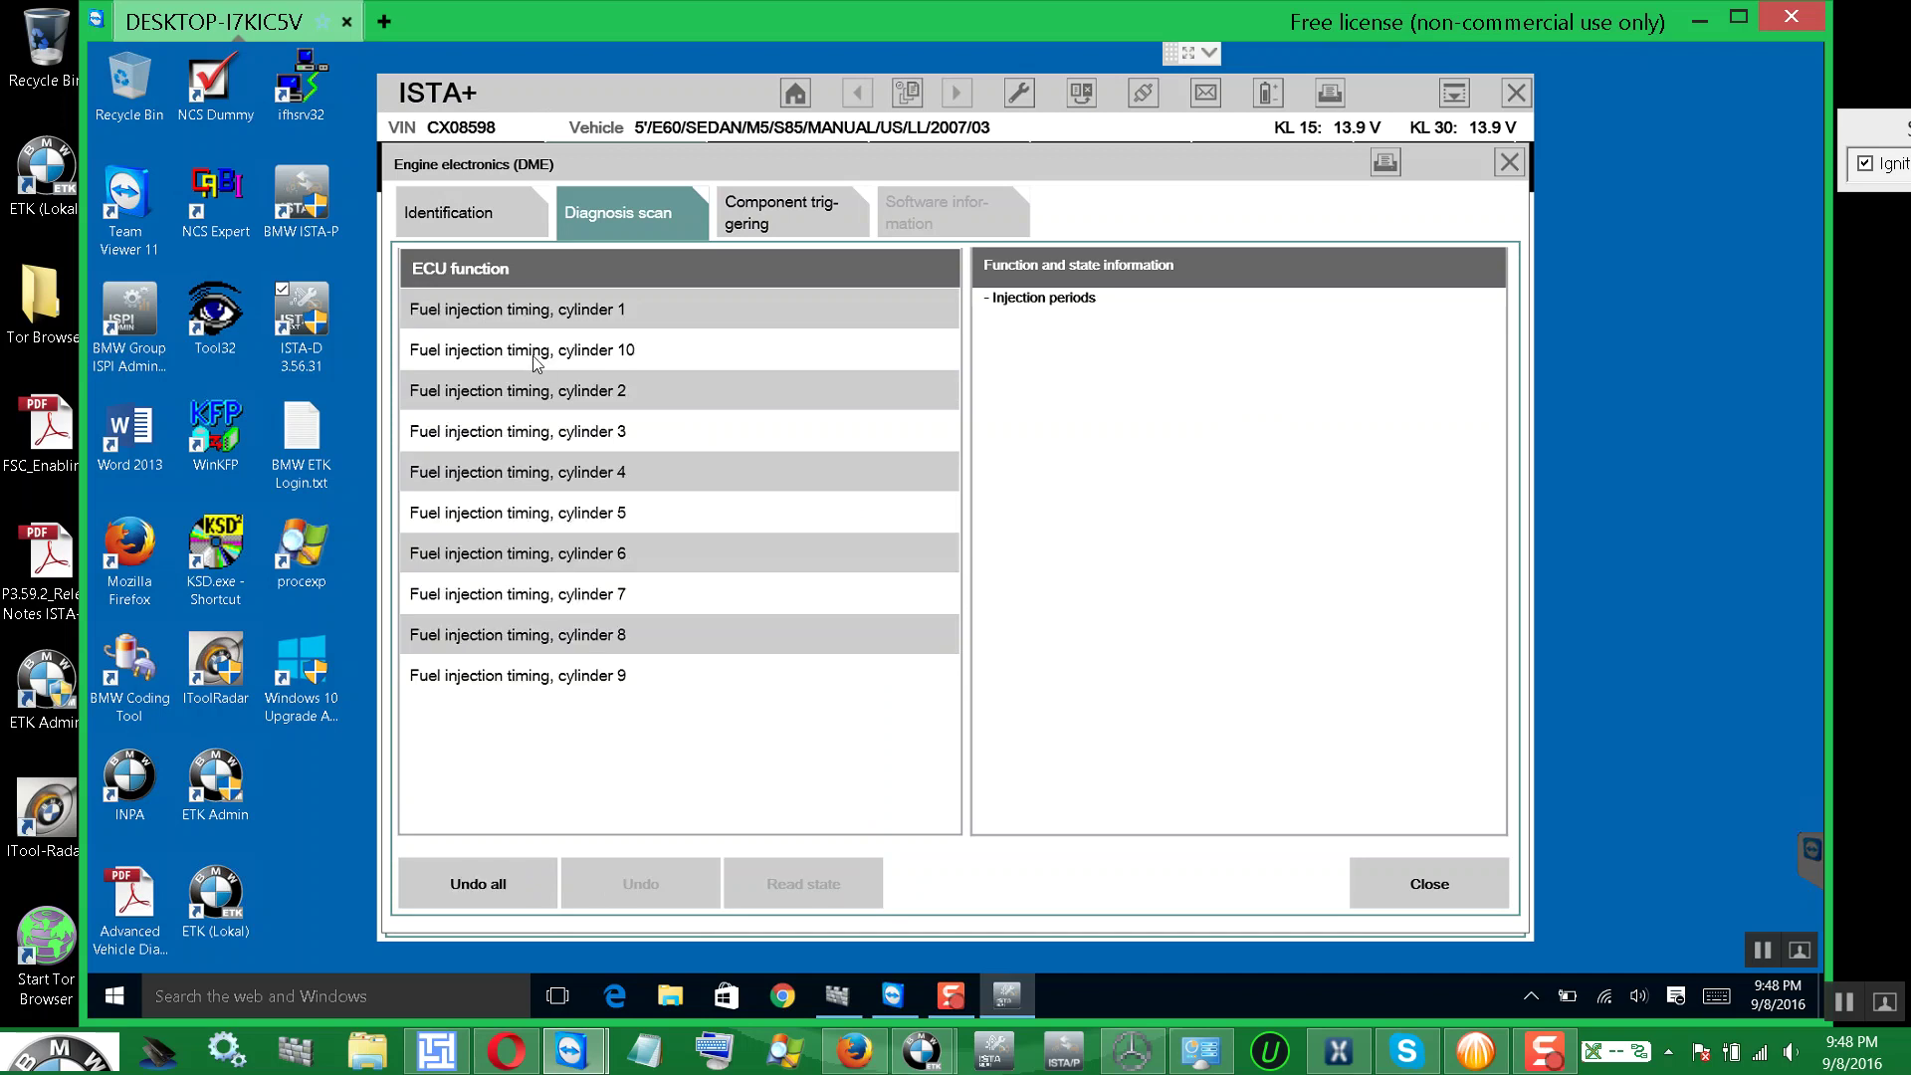
click(572, 306)
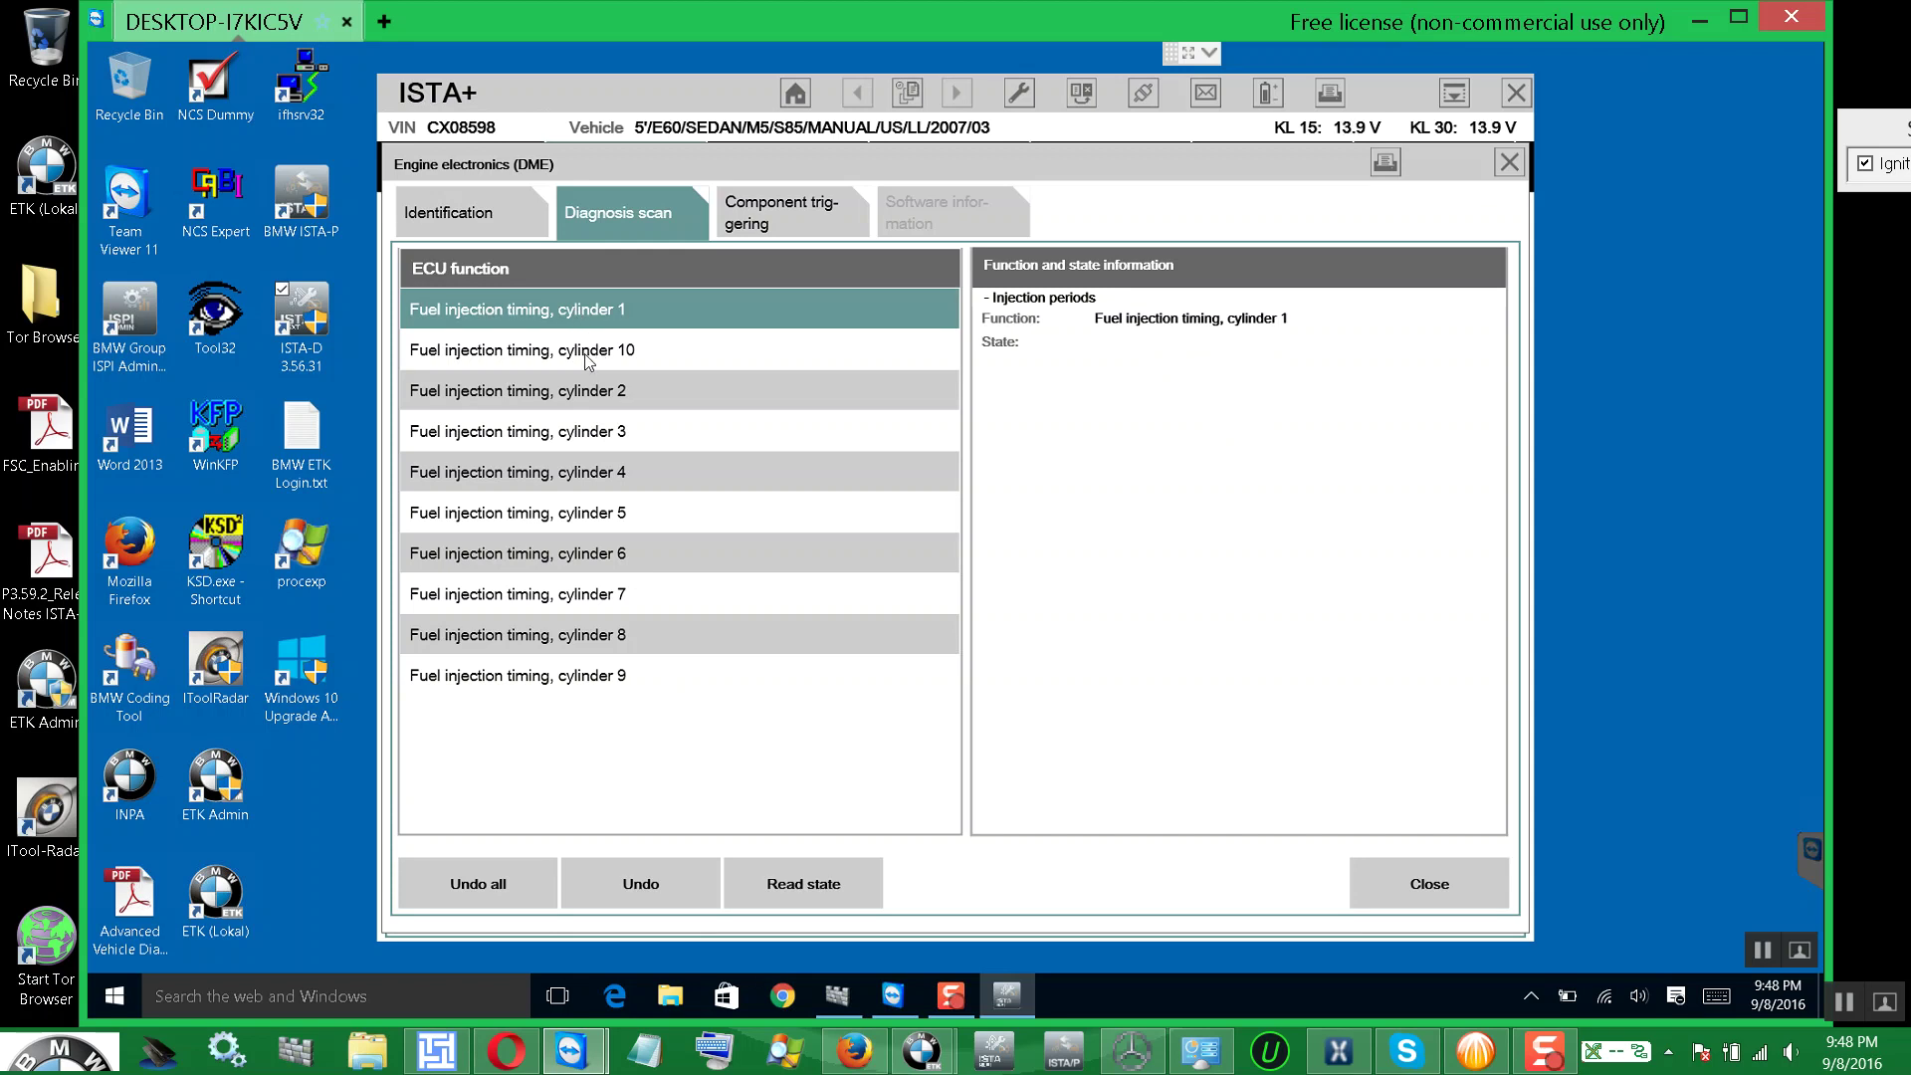
click(585, 355)
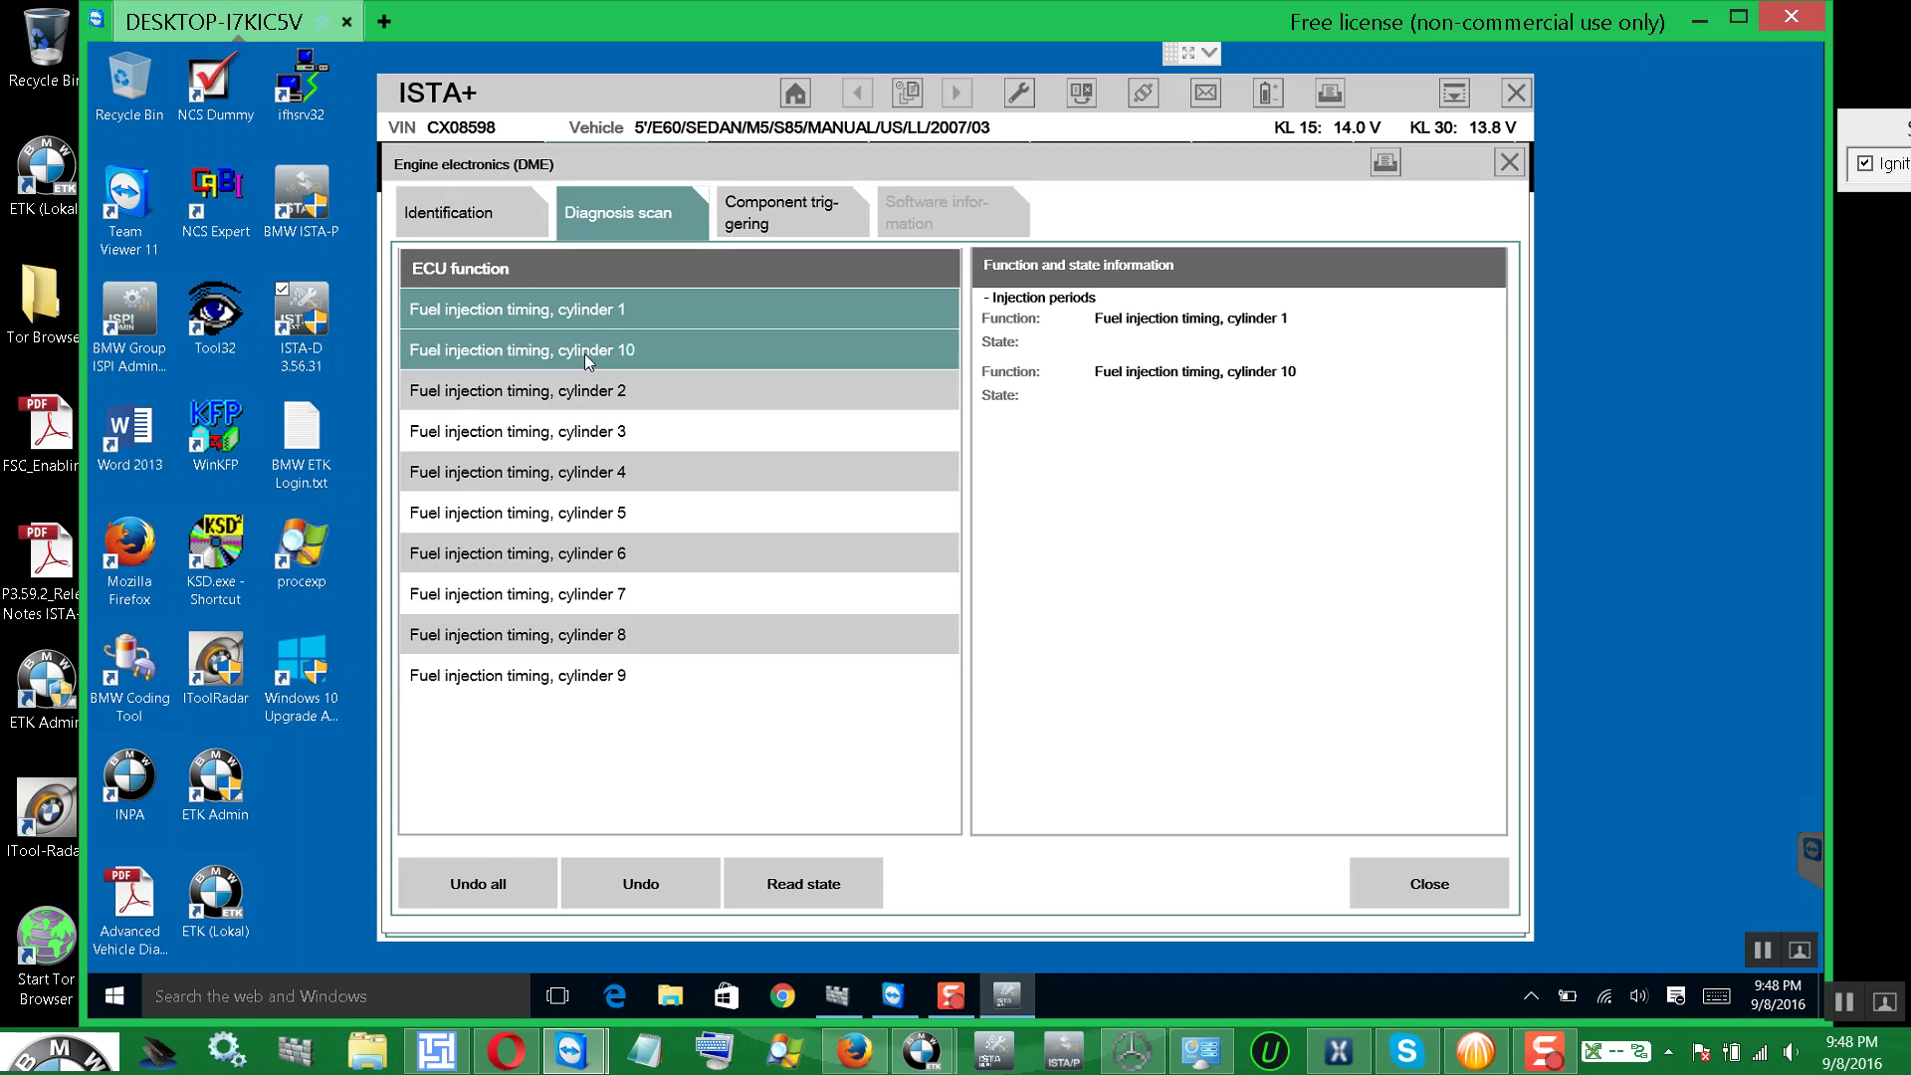
click(597, 388)
click(599, 444)
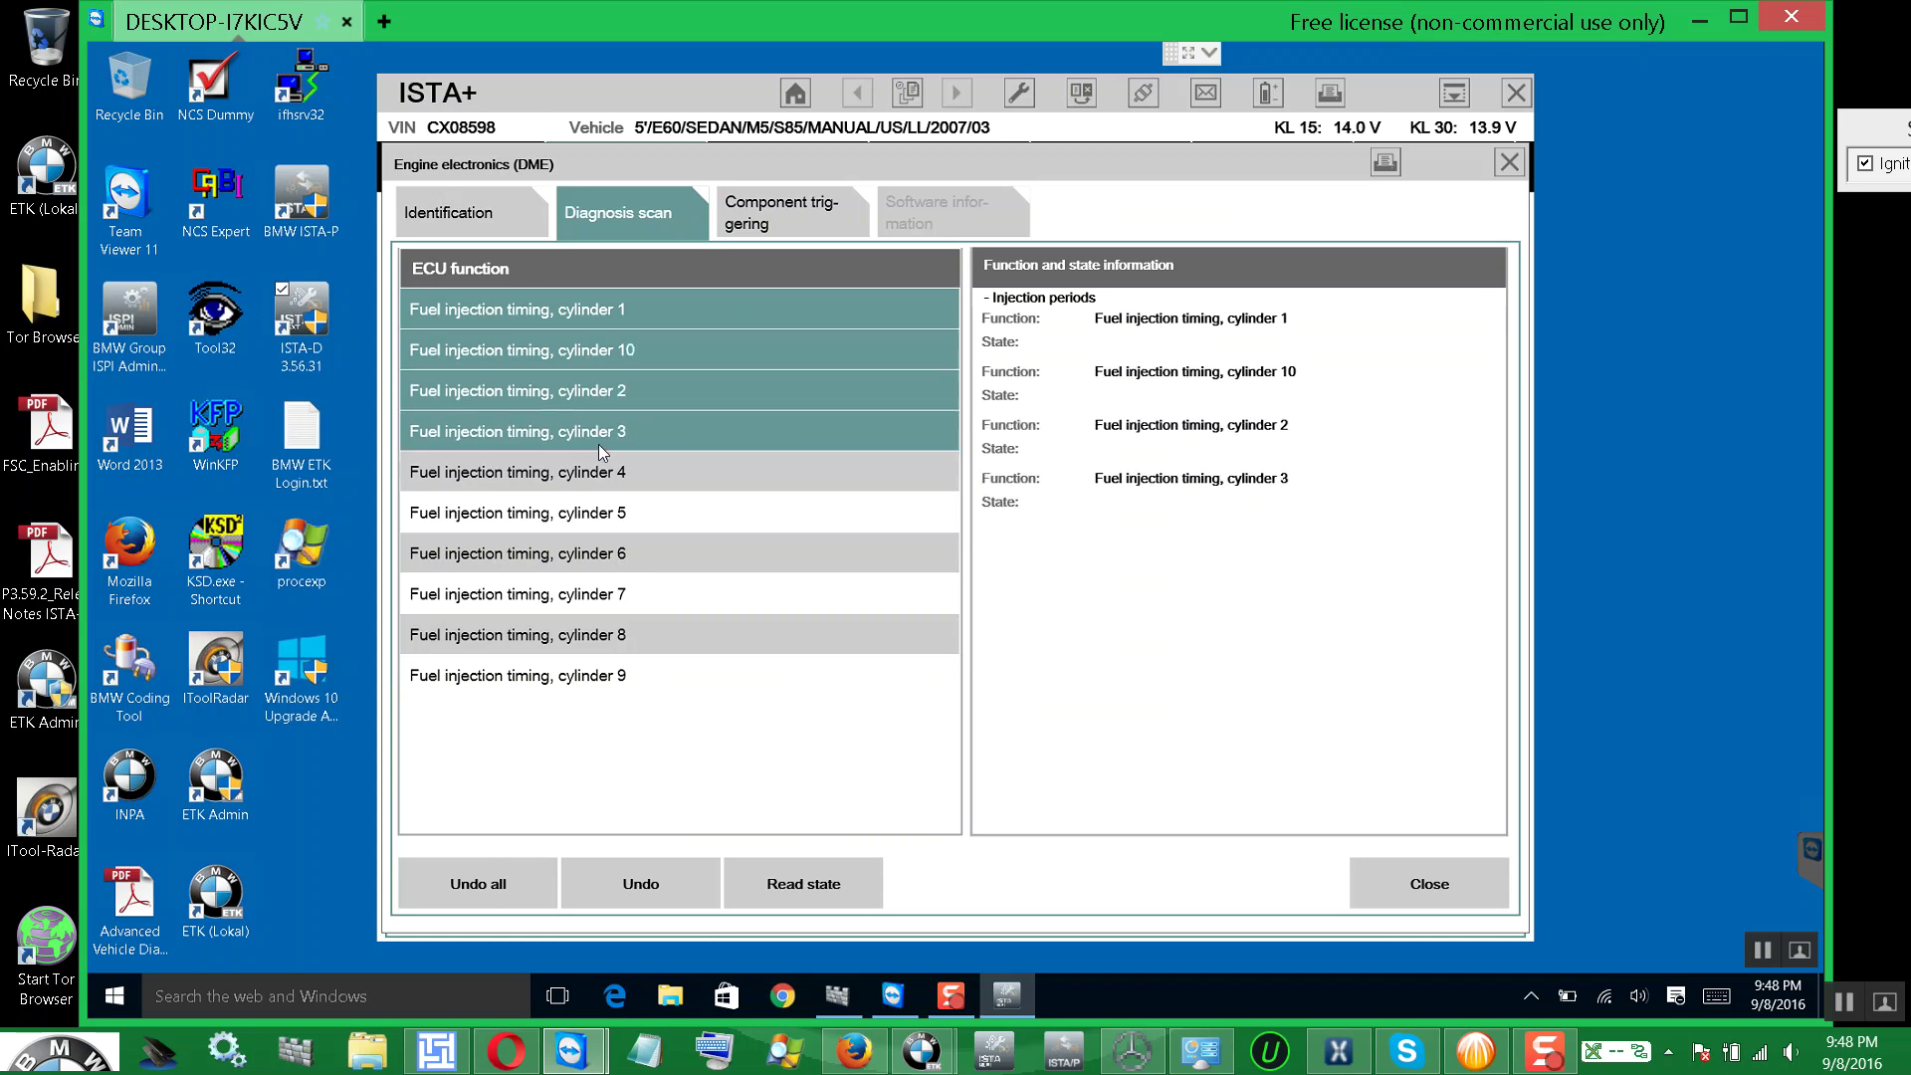
click(595, 469)
click(593, 507)
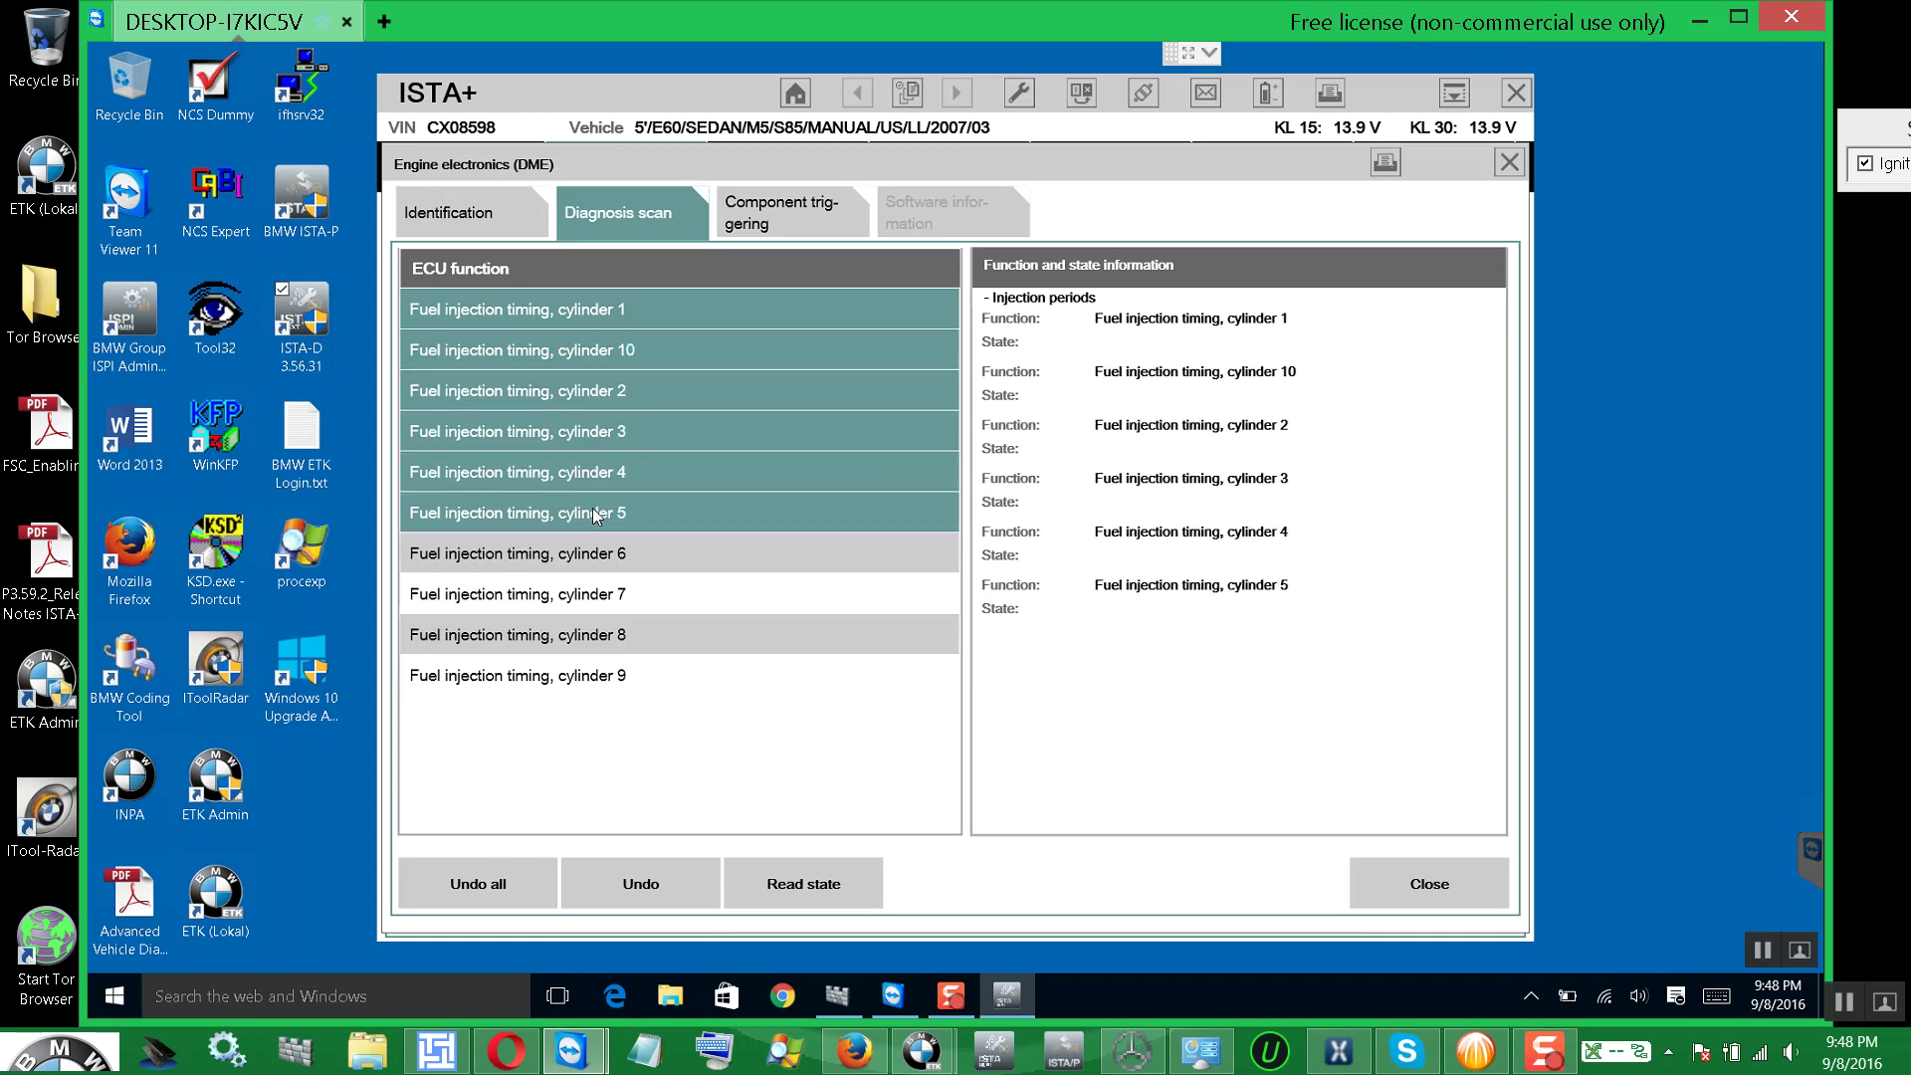
click(596, 560)
click(588, 600)
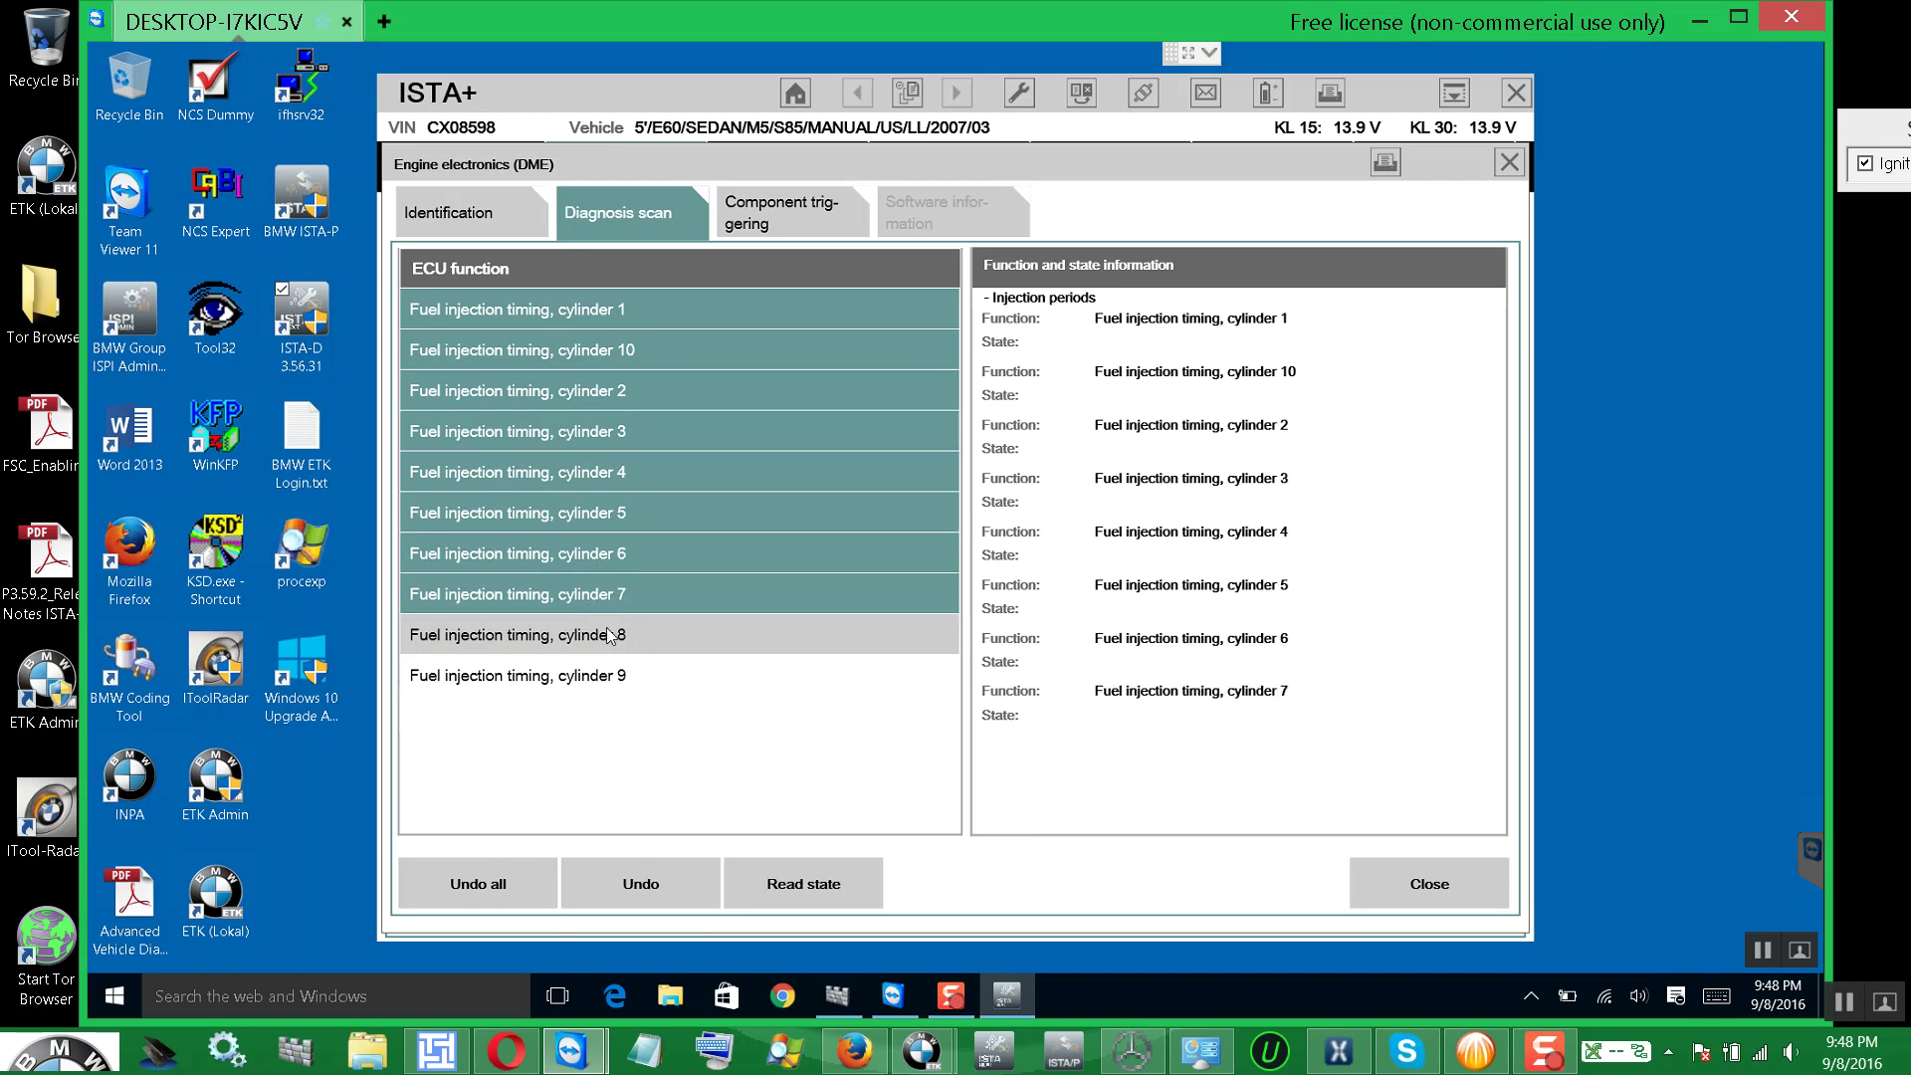
click(609, 635)
click(623, 690)
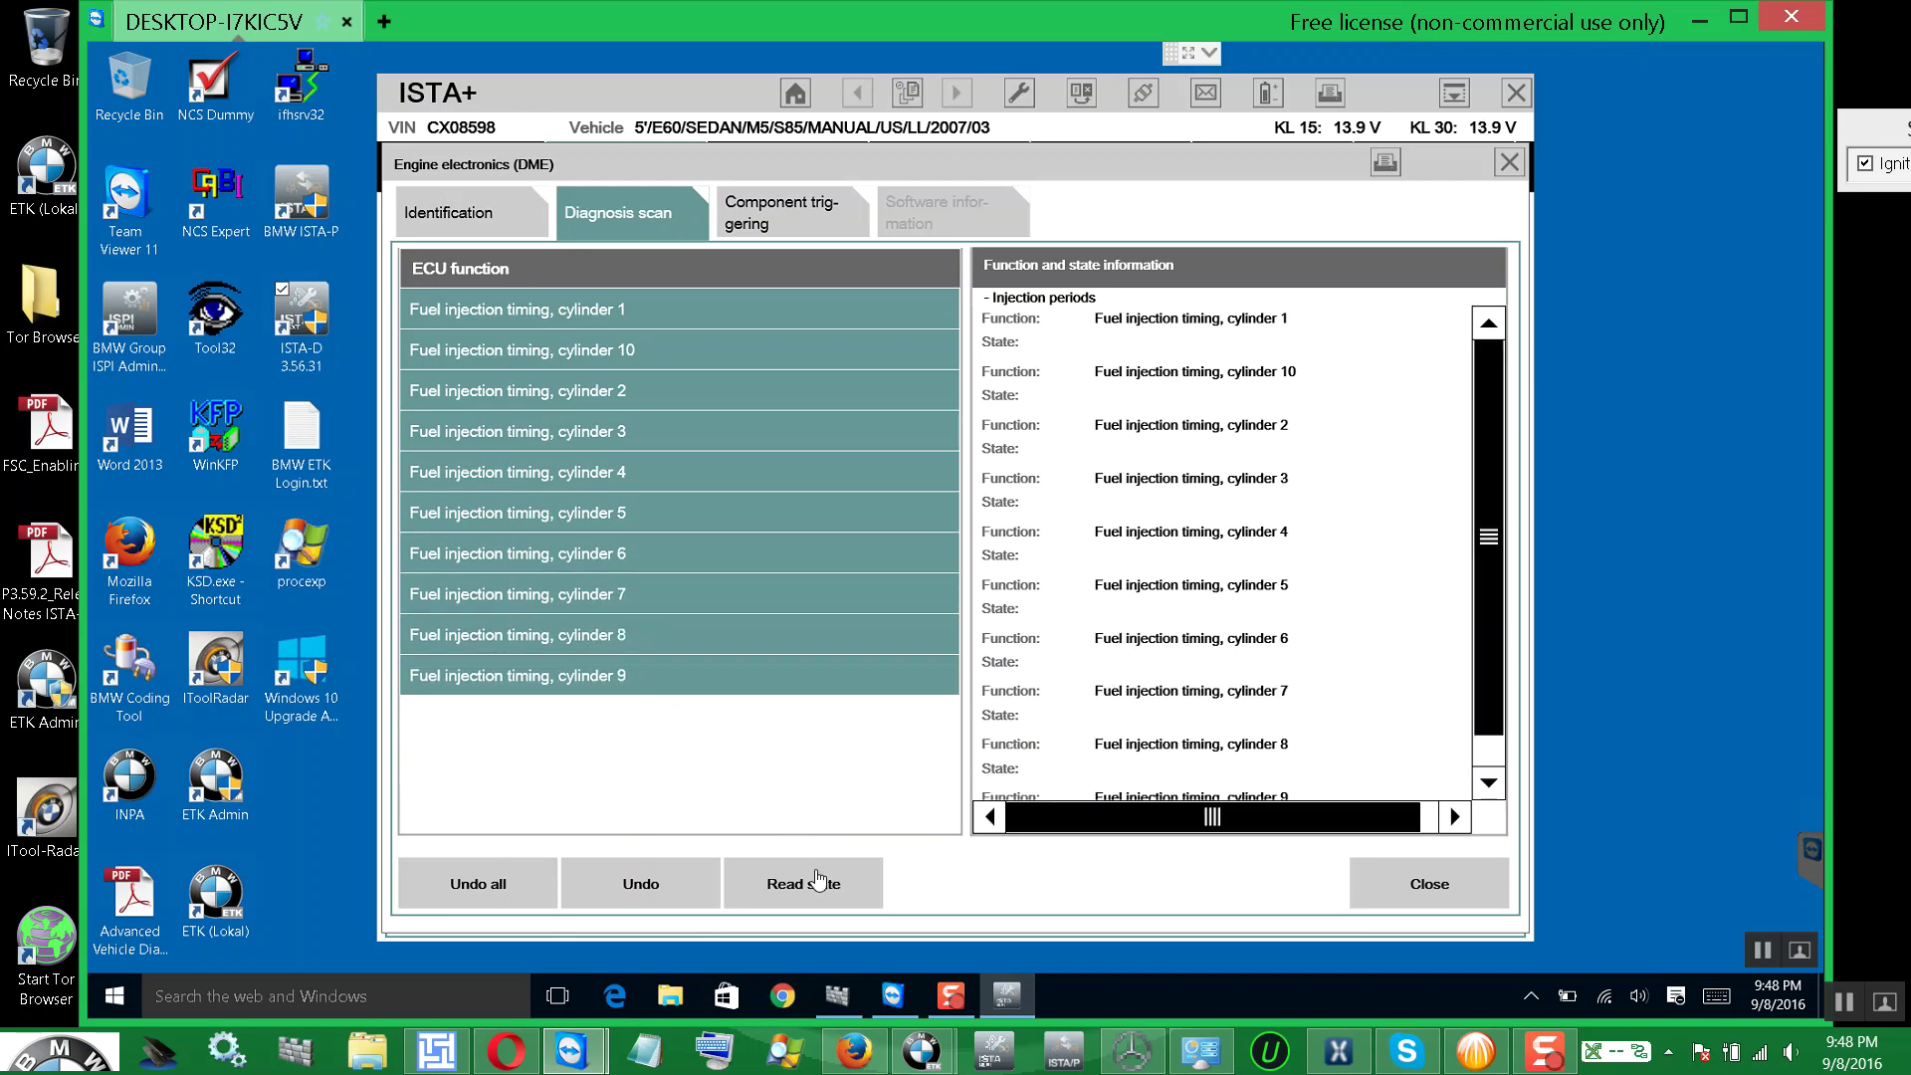
- Read the state of the selected fuel injection timings, stop the reading and clear the whole selection
click(817, 880)
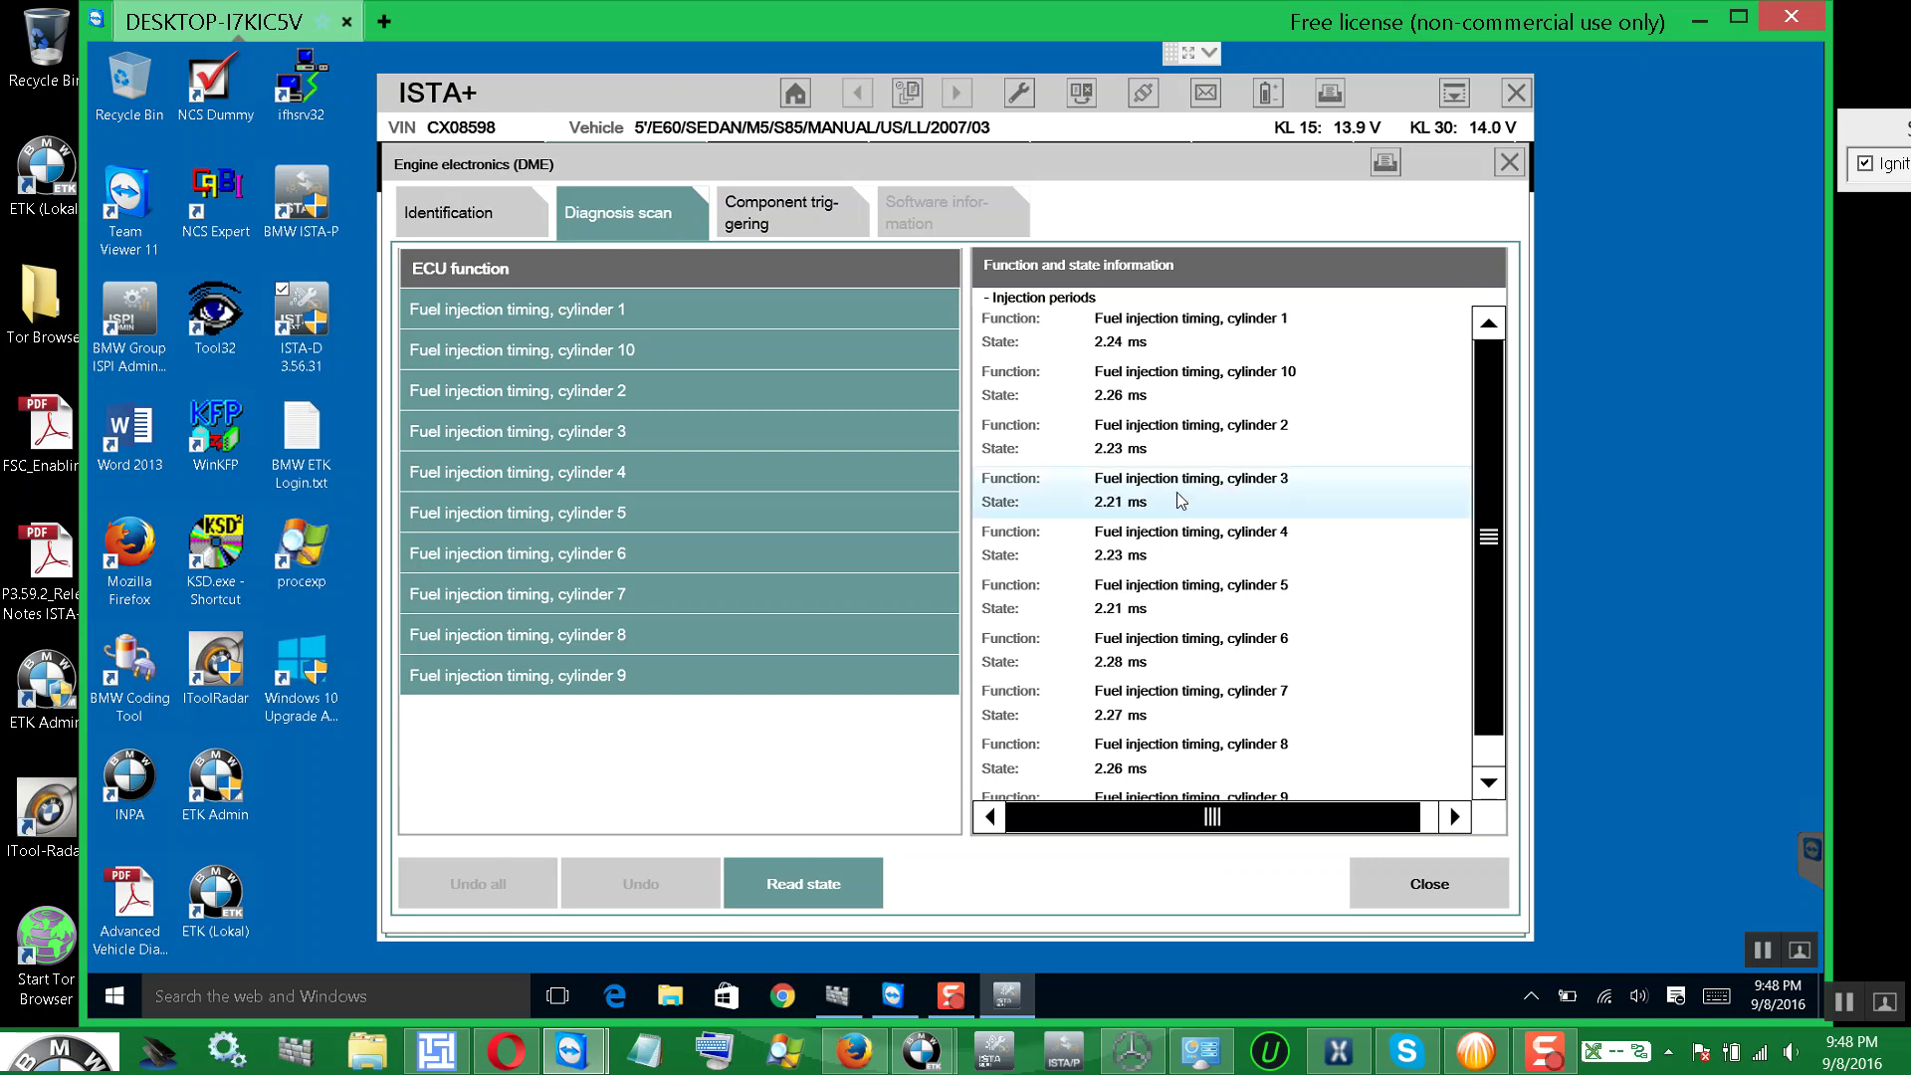
scroll(1314, 428, down, 1)
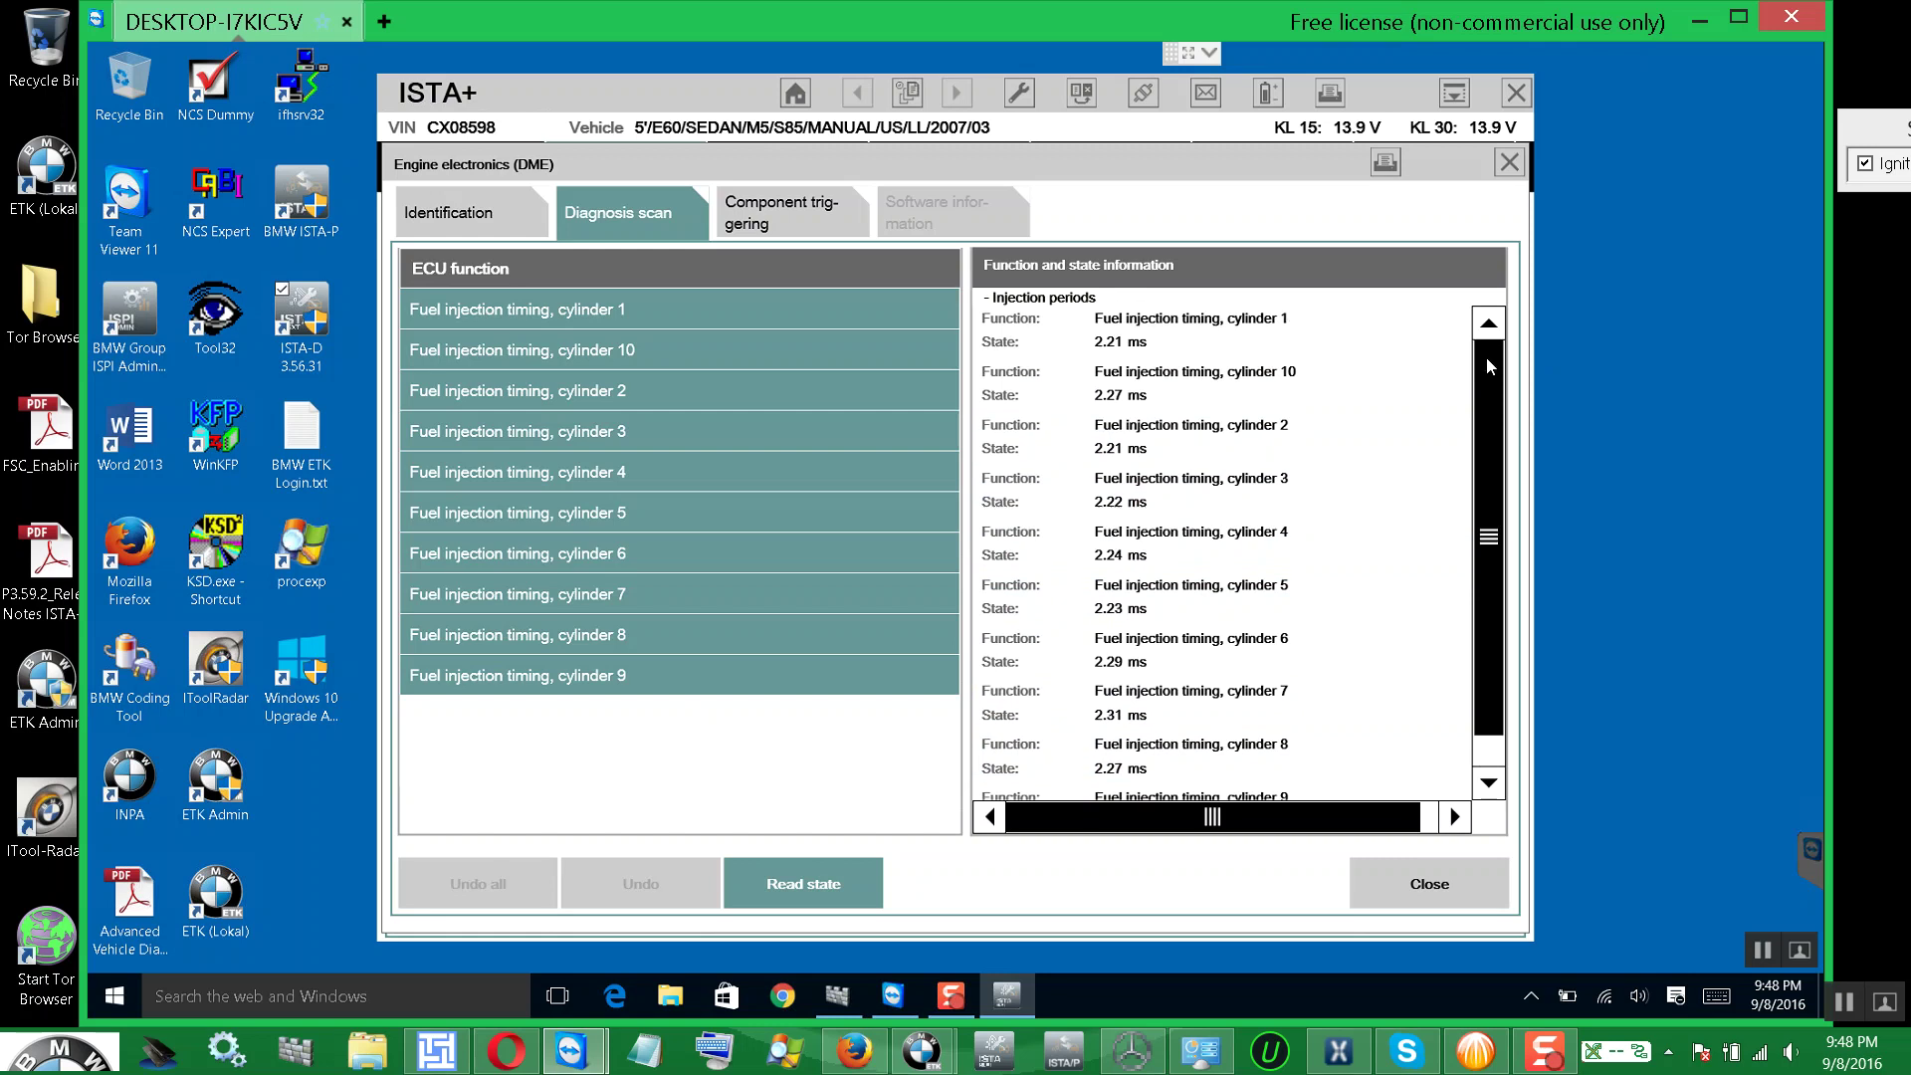
click(1489, 366)
click(813, 883)
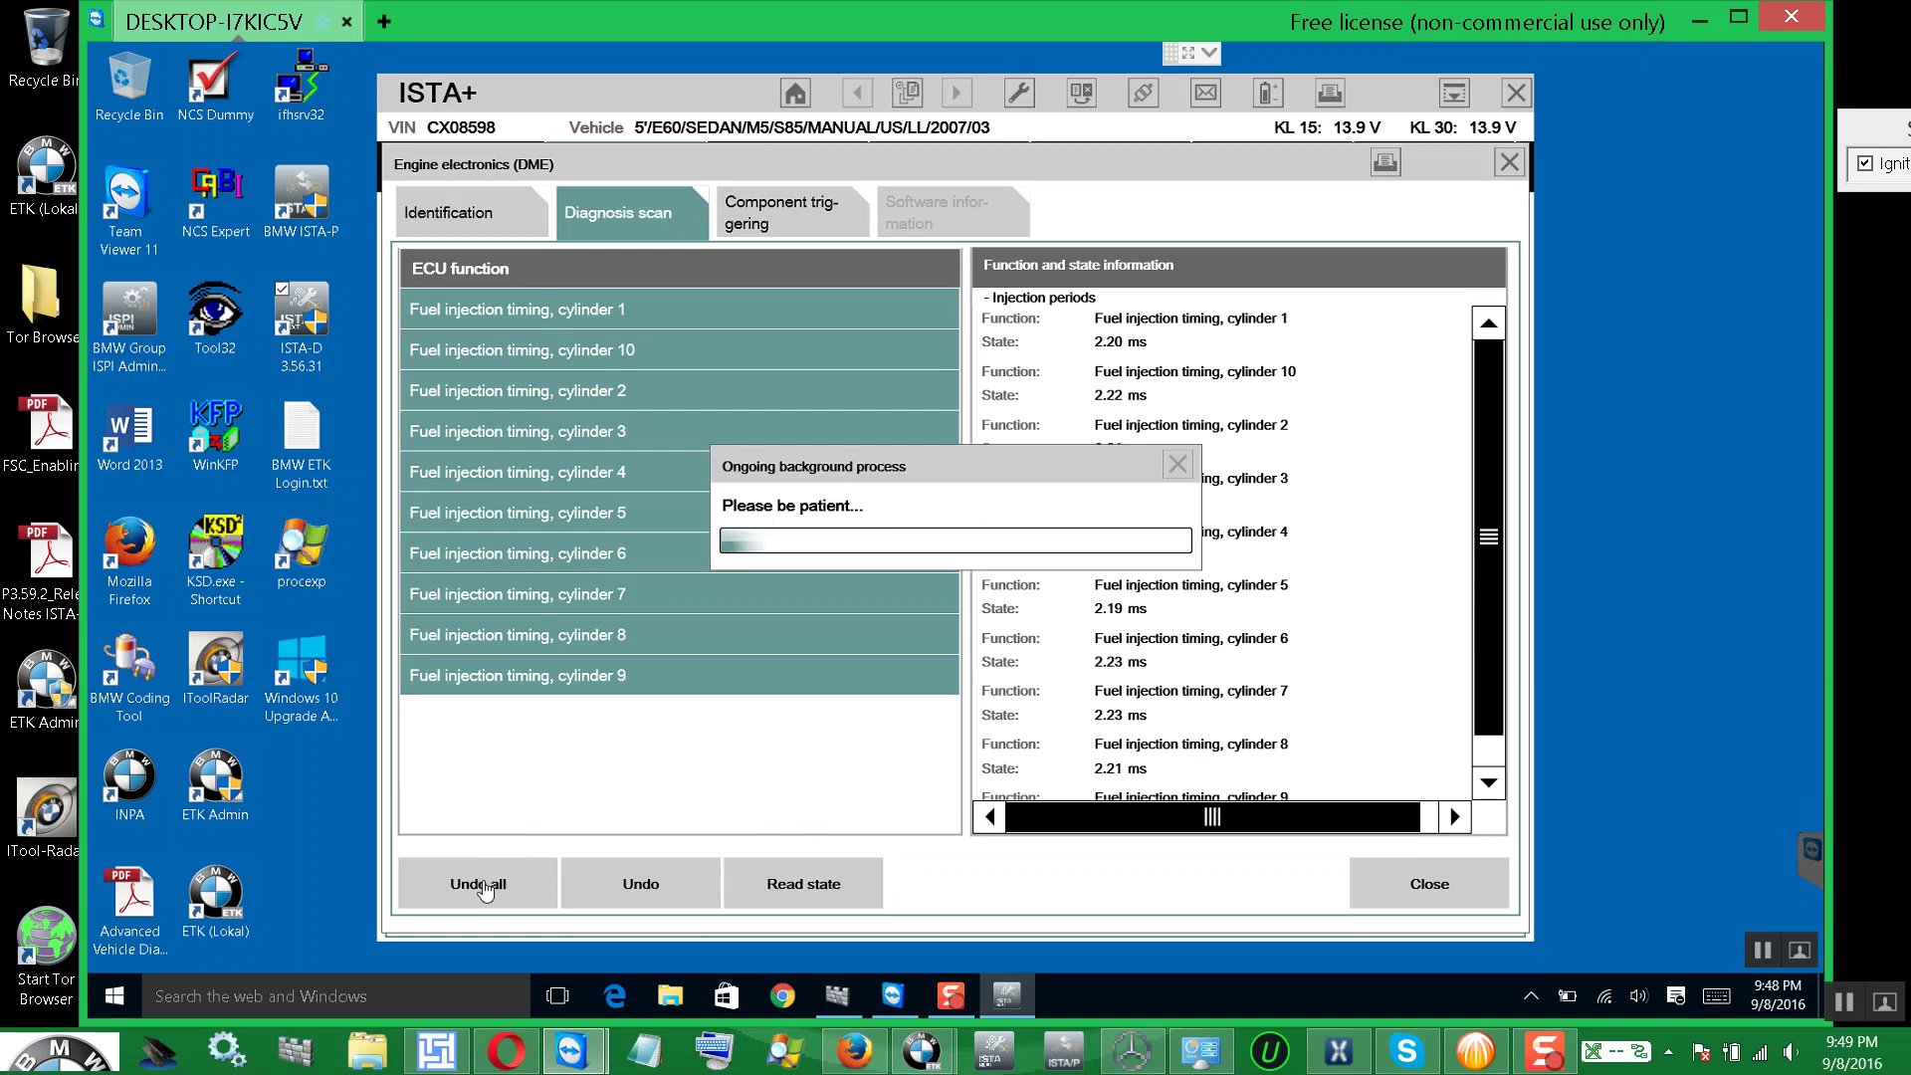
click(484, 887)
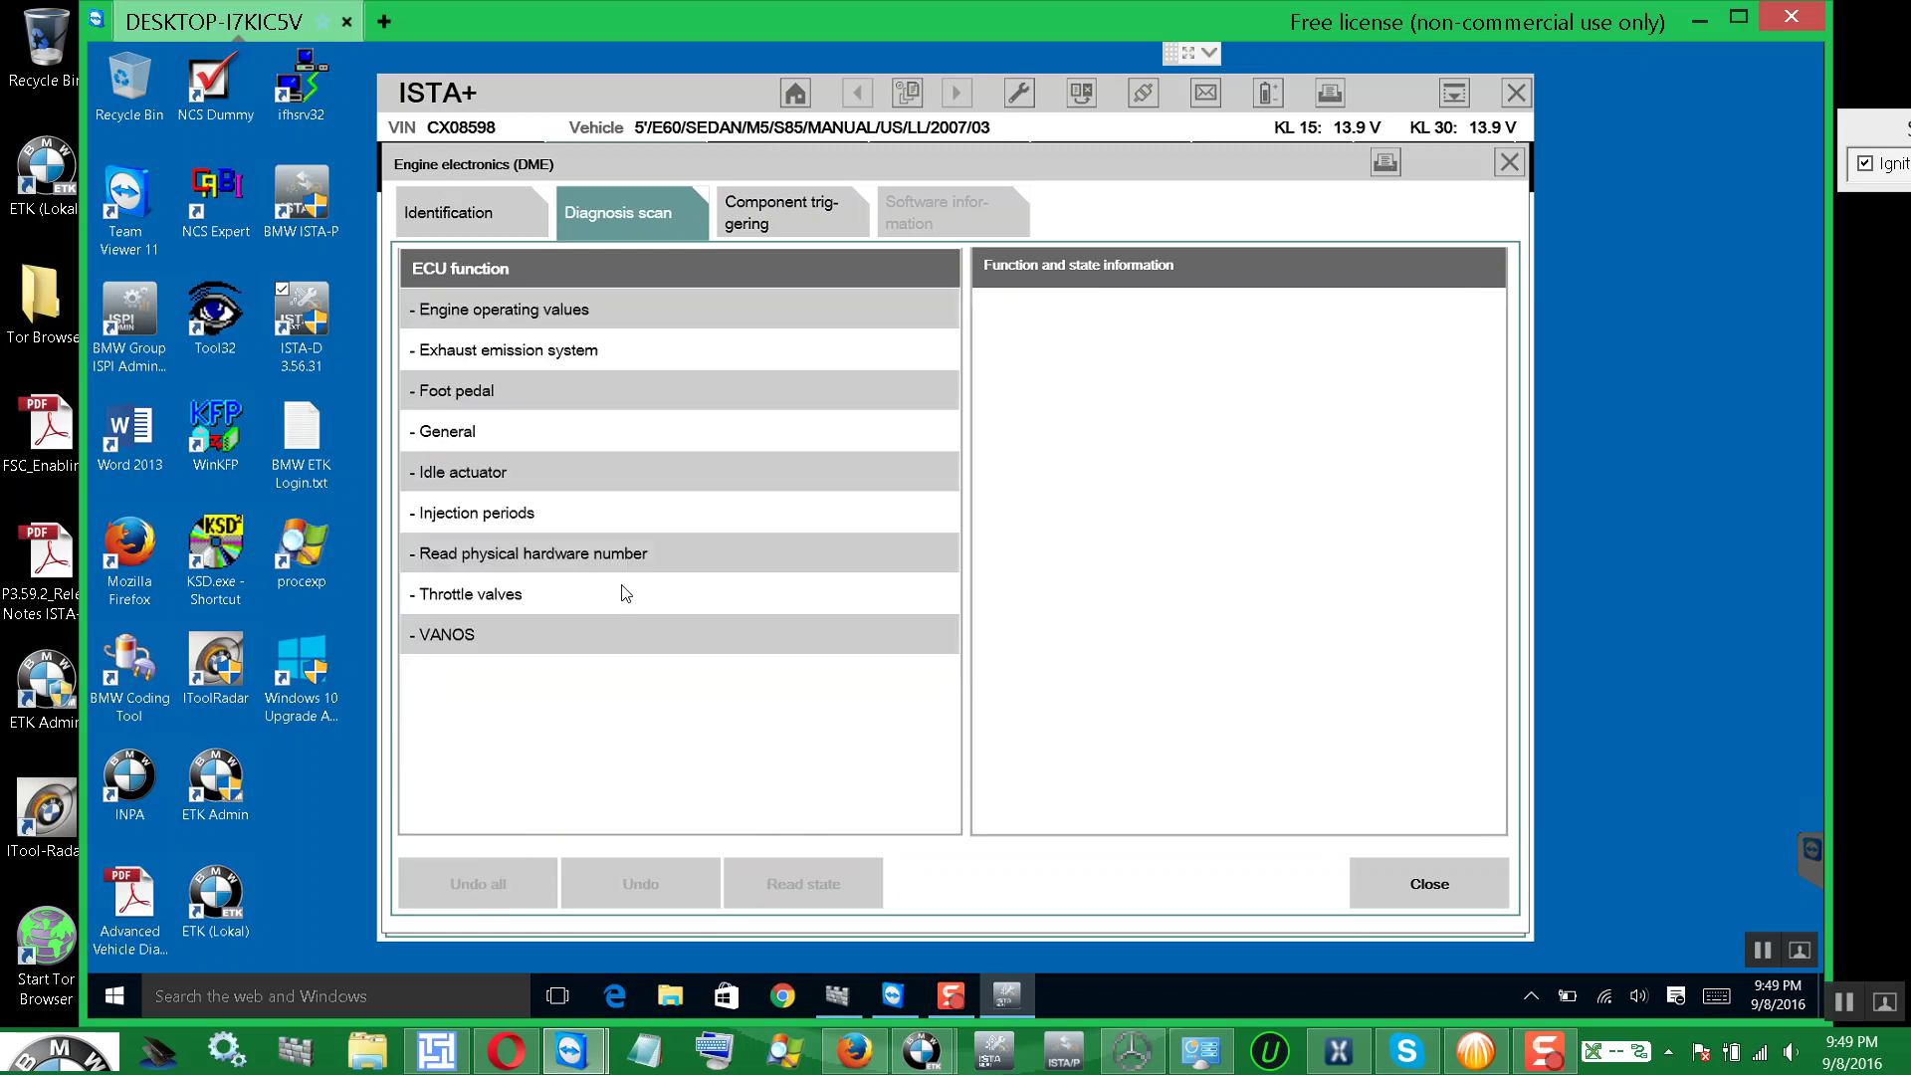
- Read the state of the idle actuator's actual values for banks 1 and 2, stop the reading and clear the whole selection
click(560, 556)
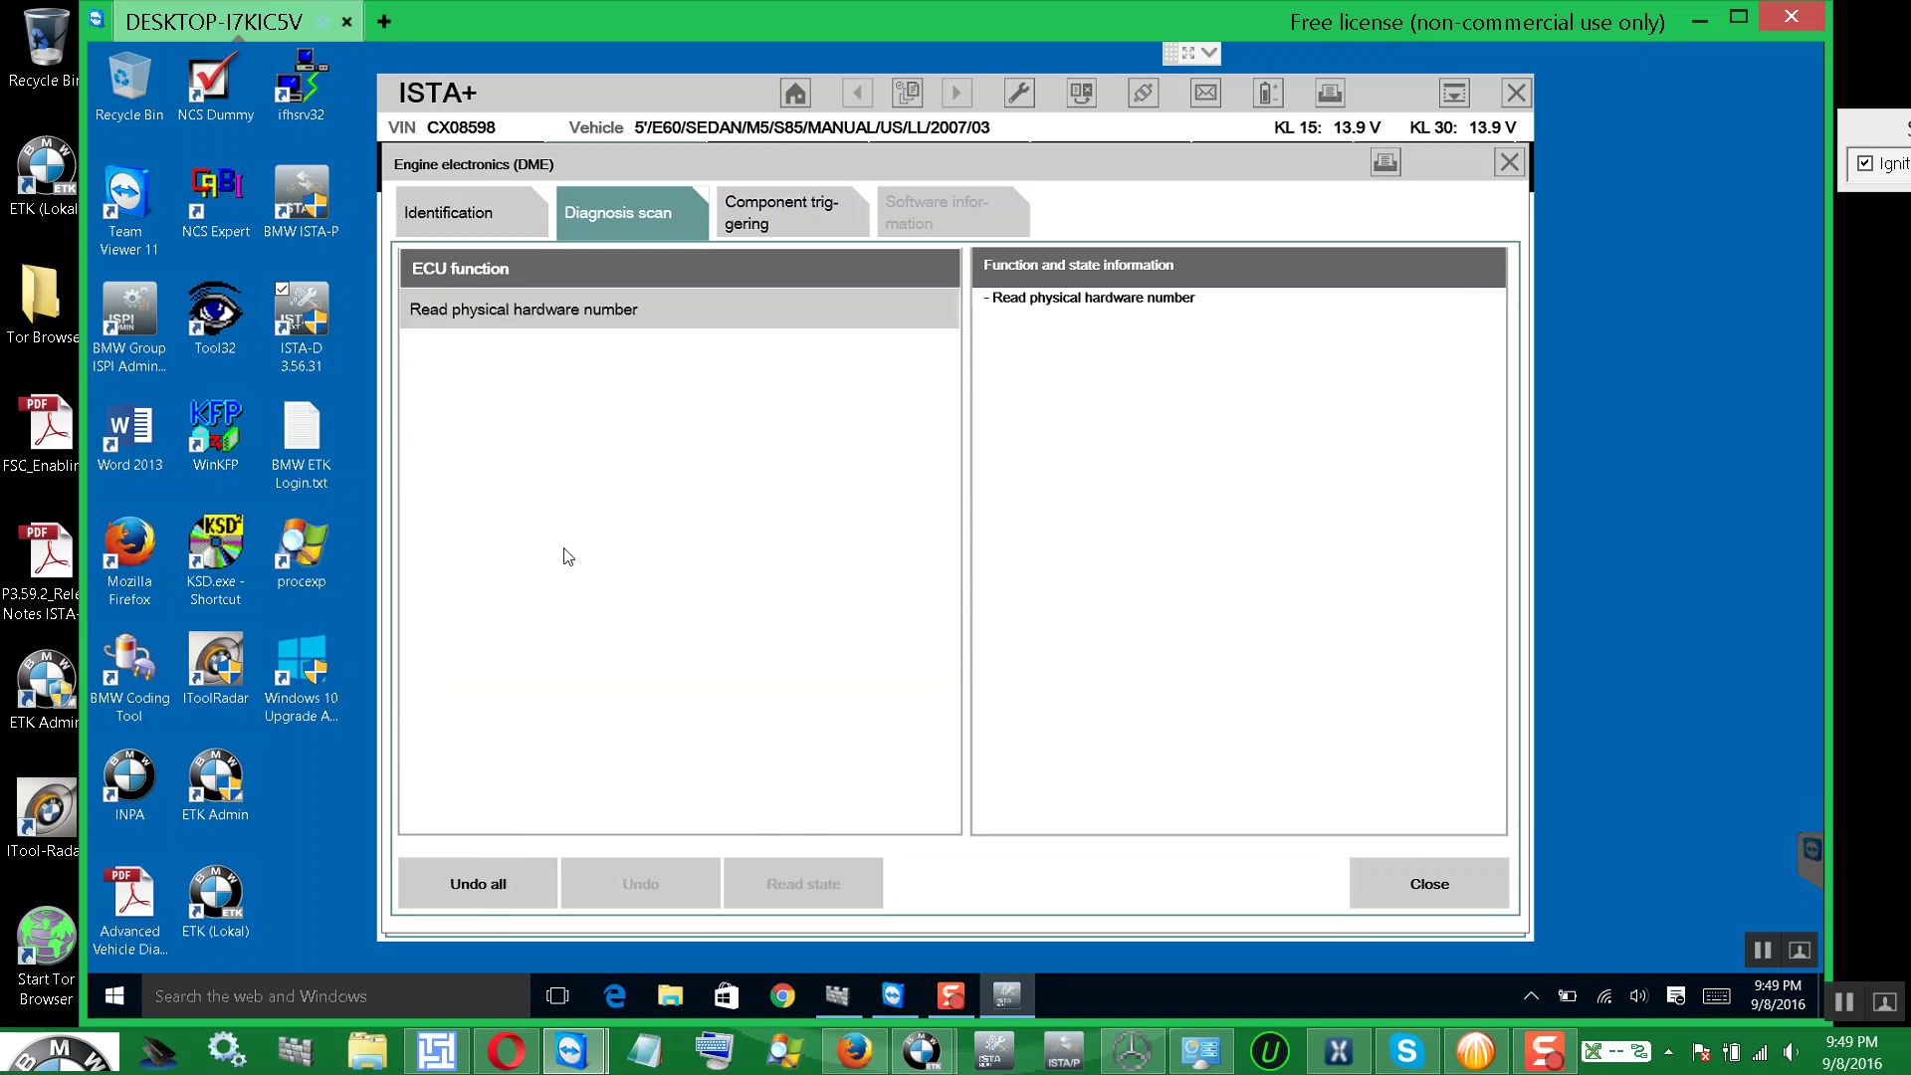
click(492, 886)
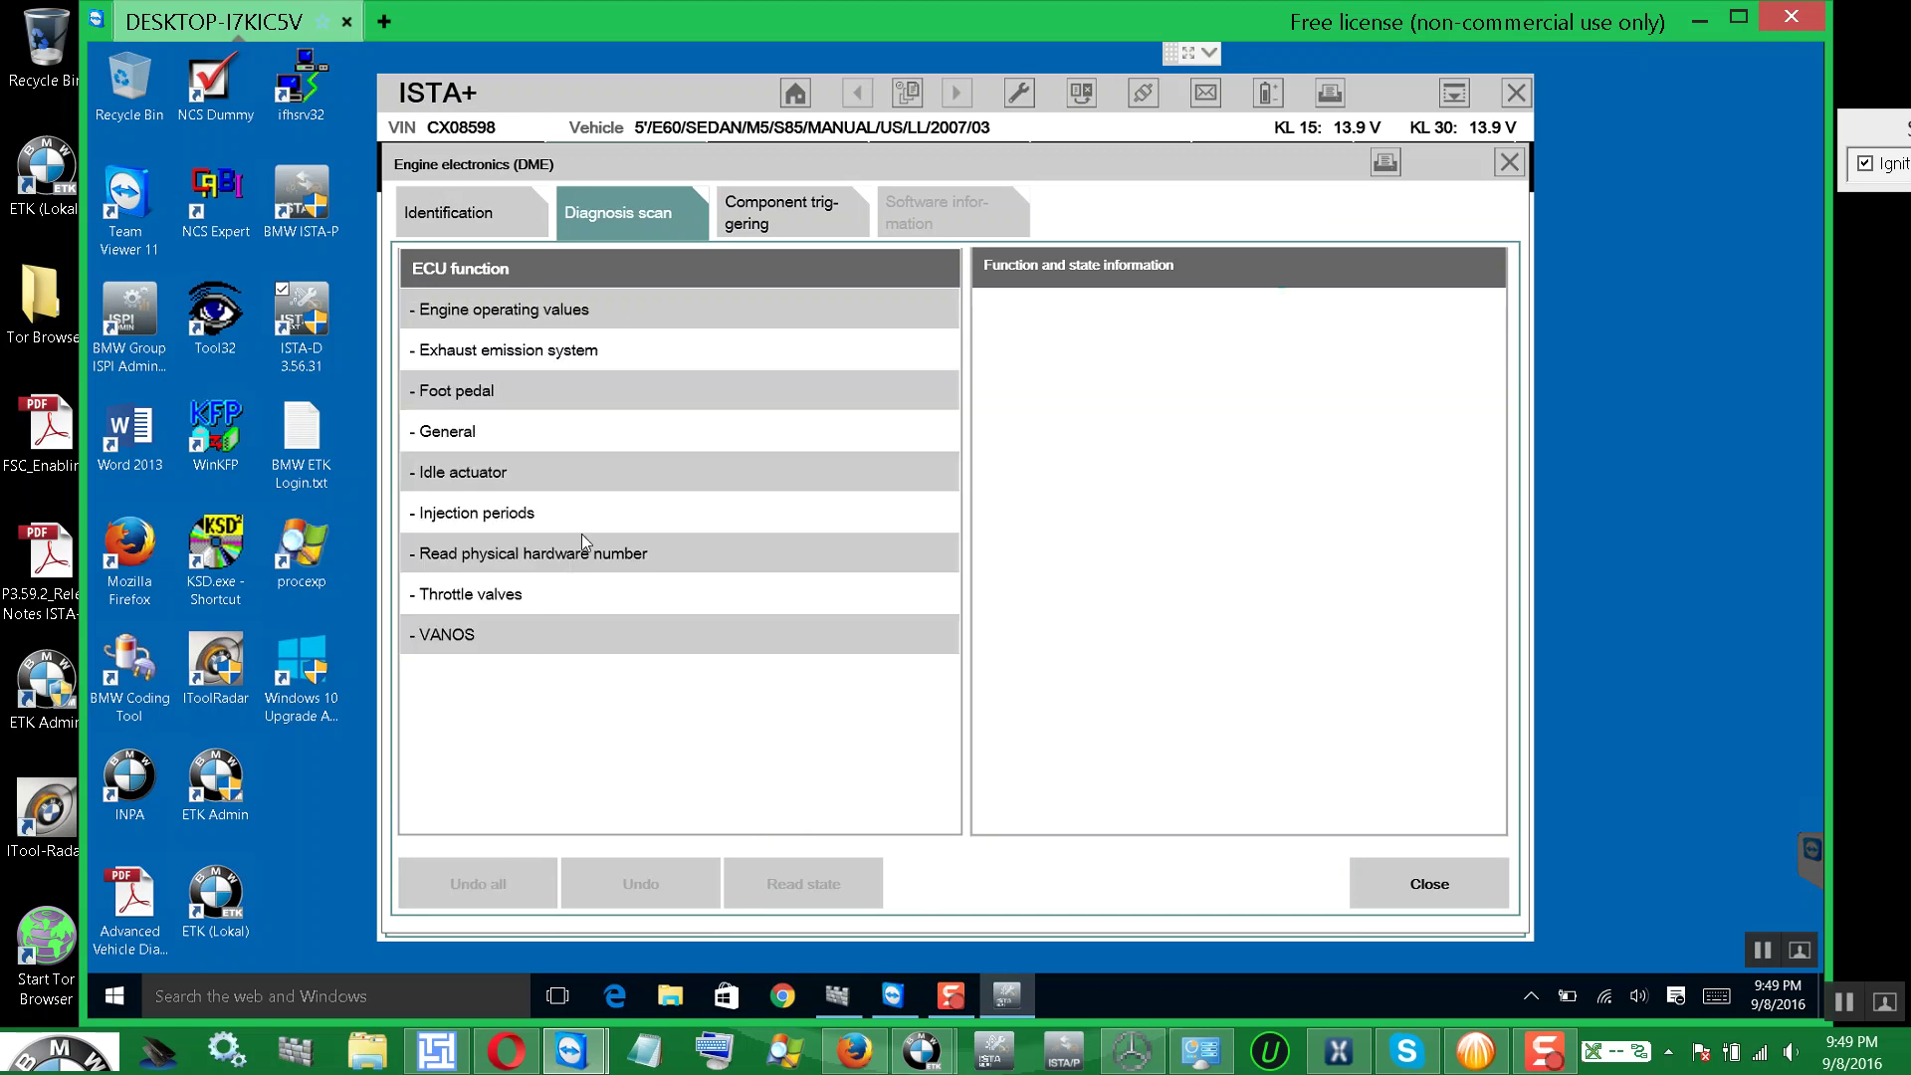
click(556, 472)
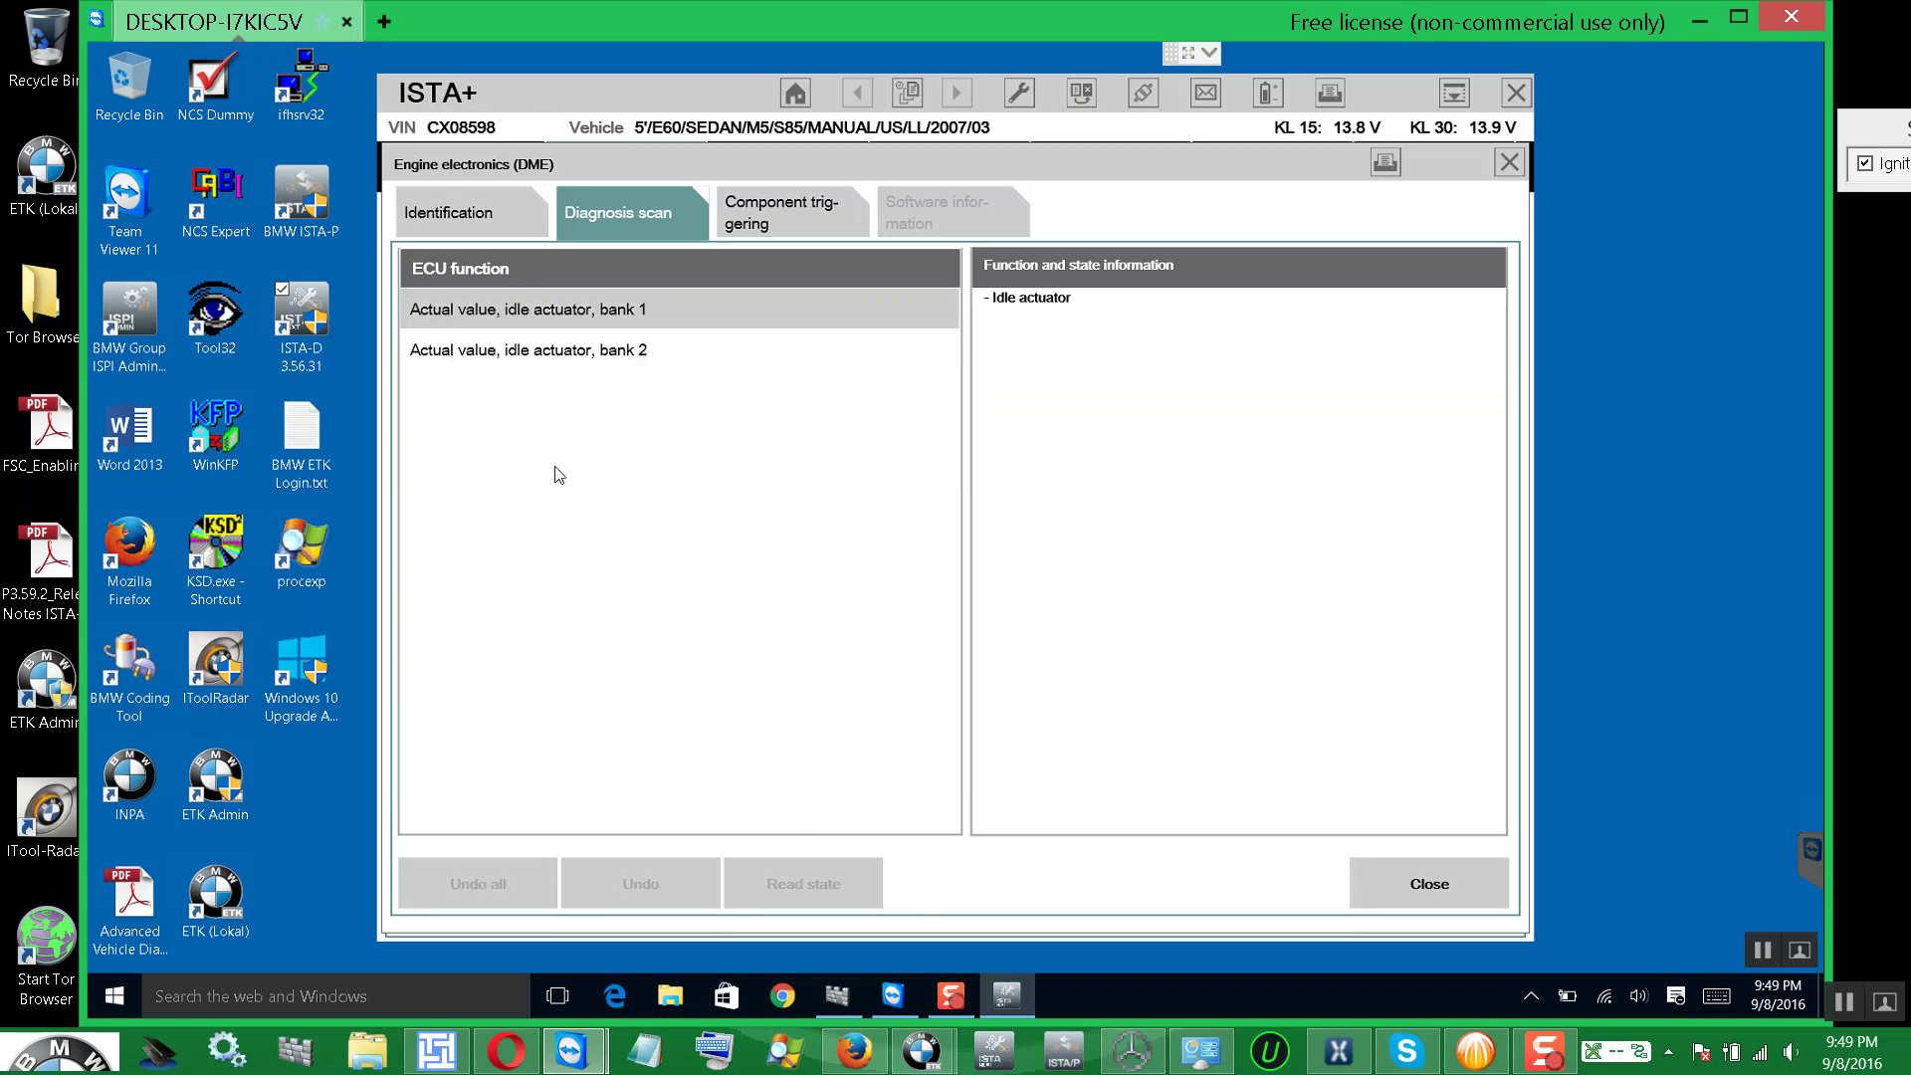
click(619, 318)
click(619, 345)
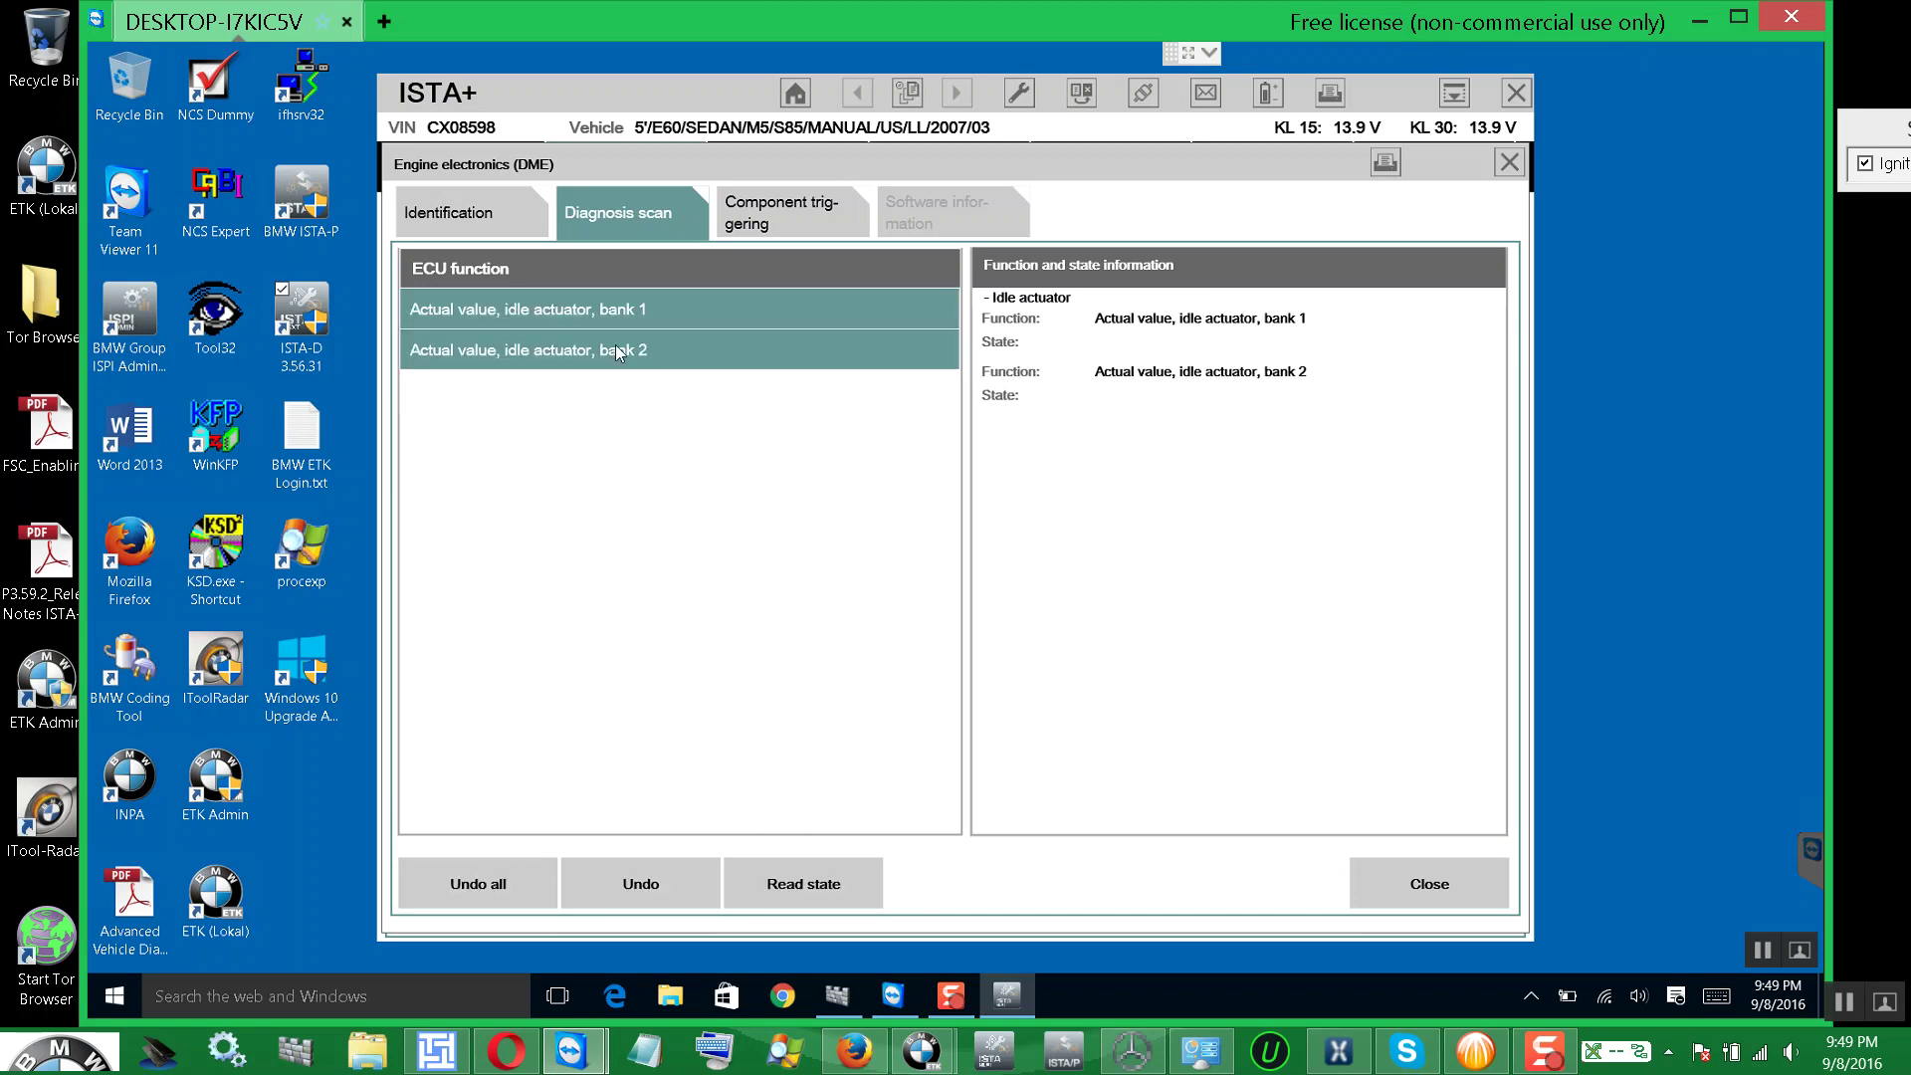
click(793, 884)
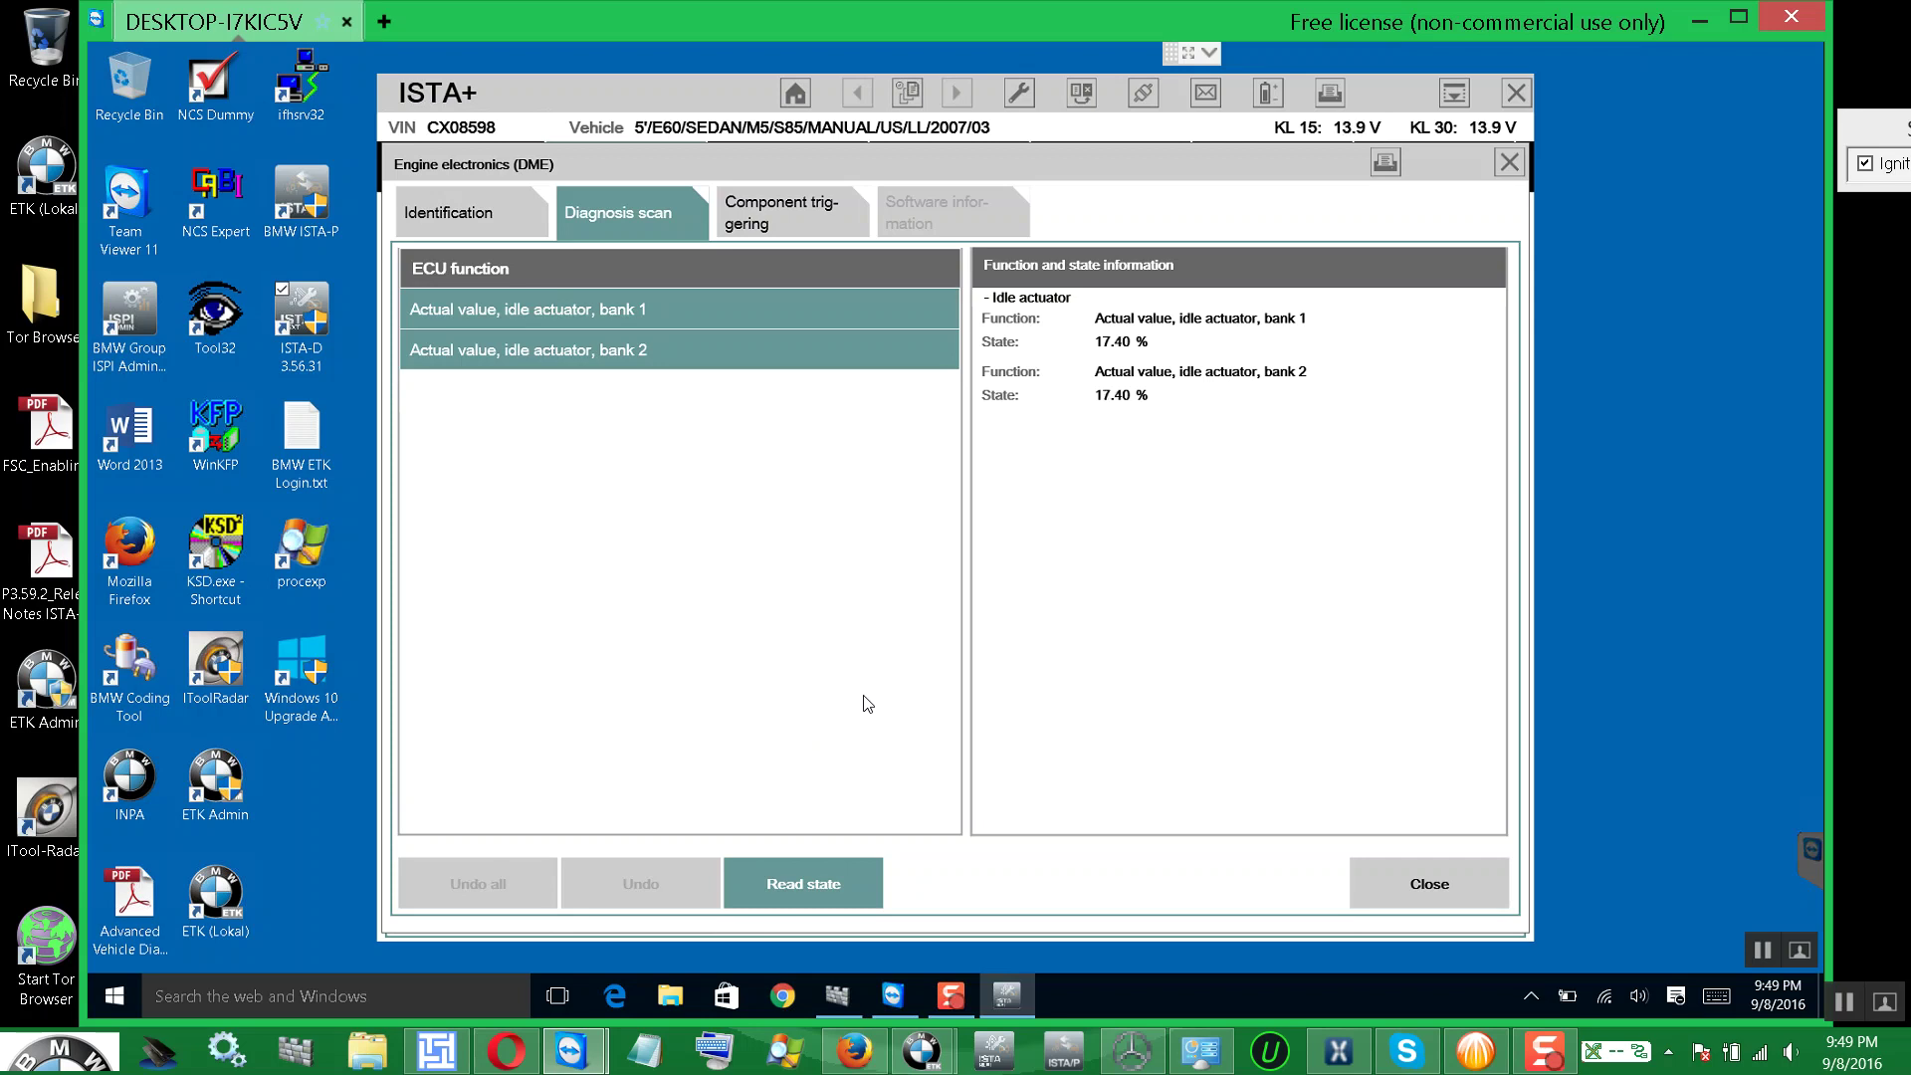
mouse_move(5, 12)
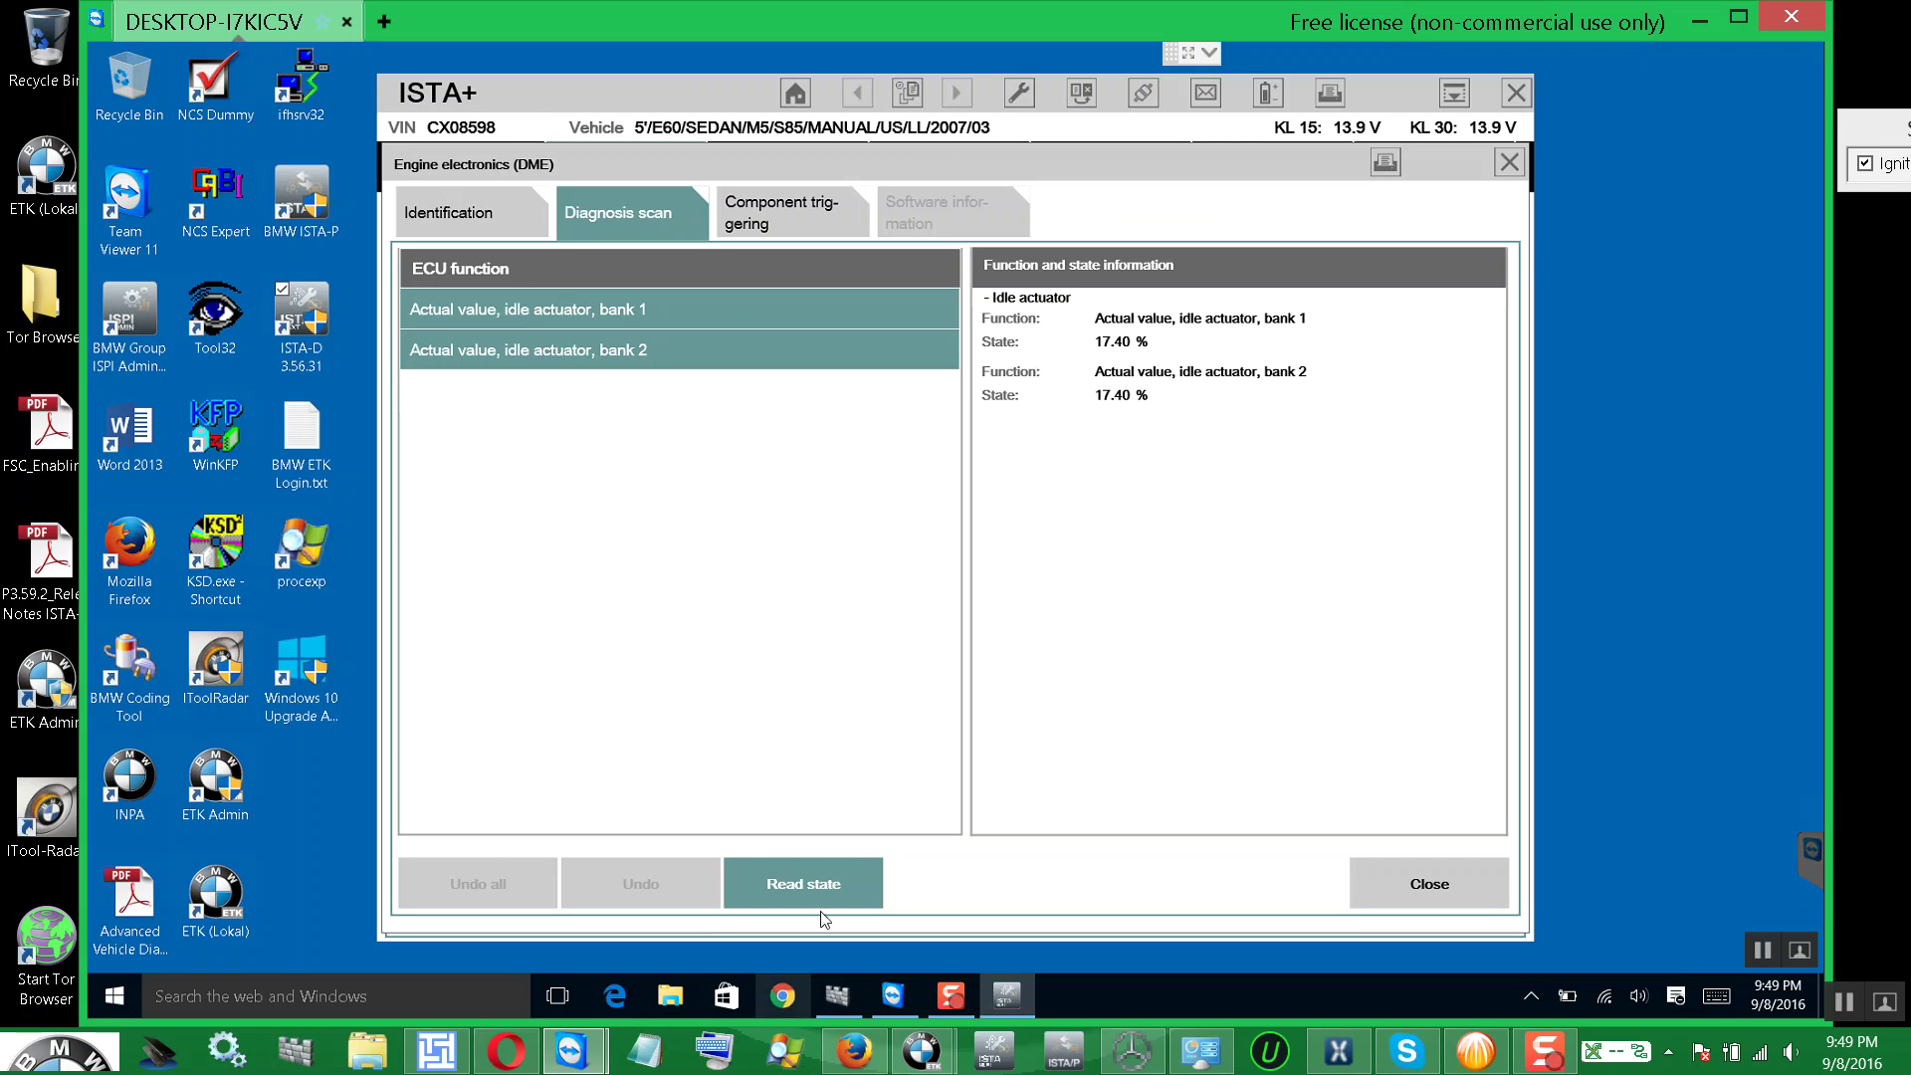
click(825, 883)
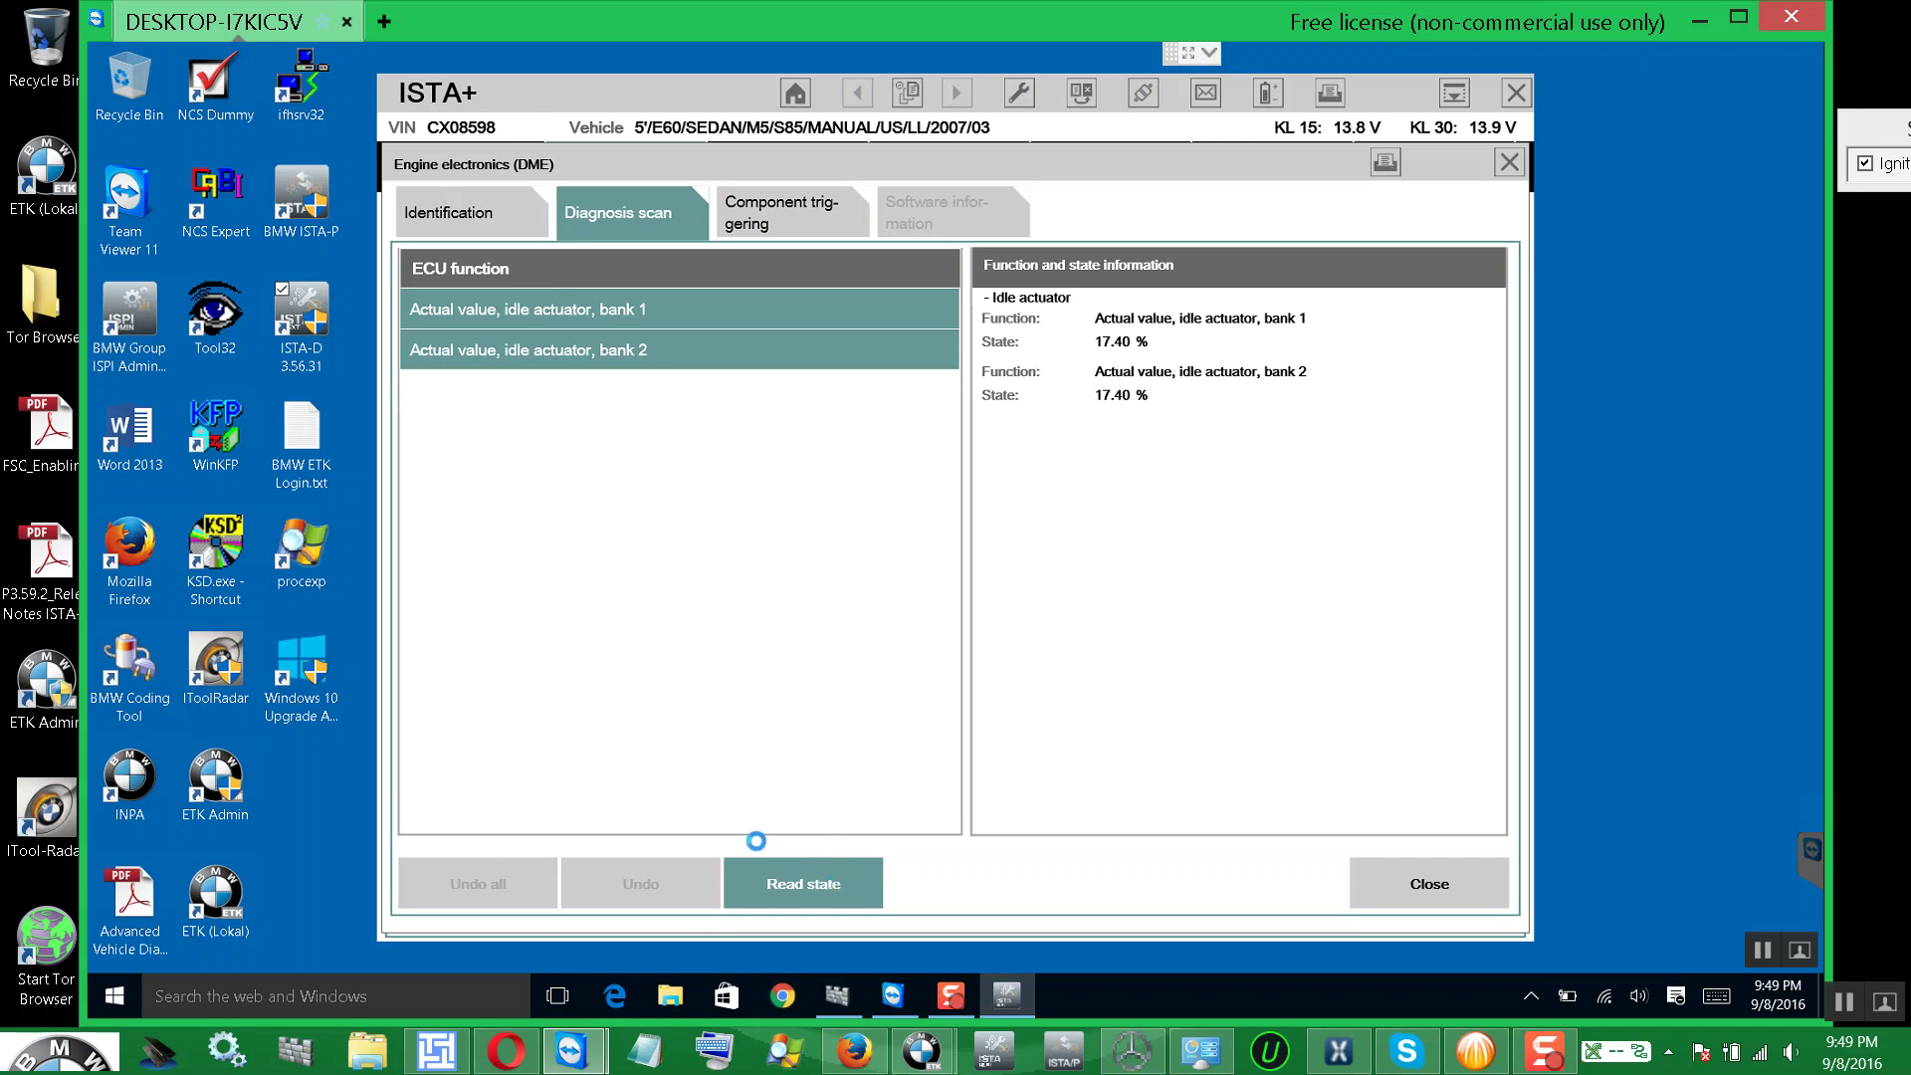
click(460, 886)
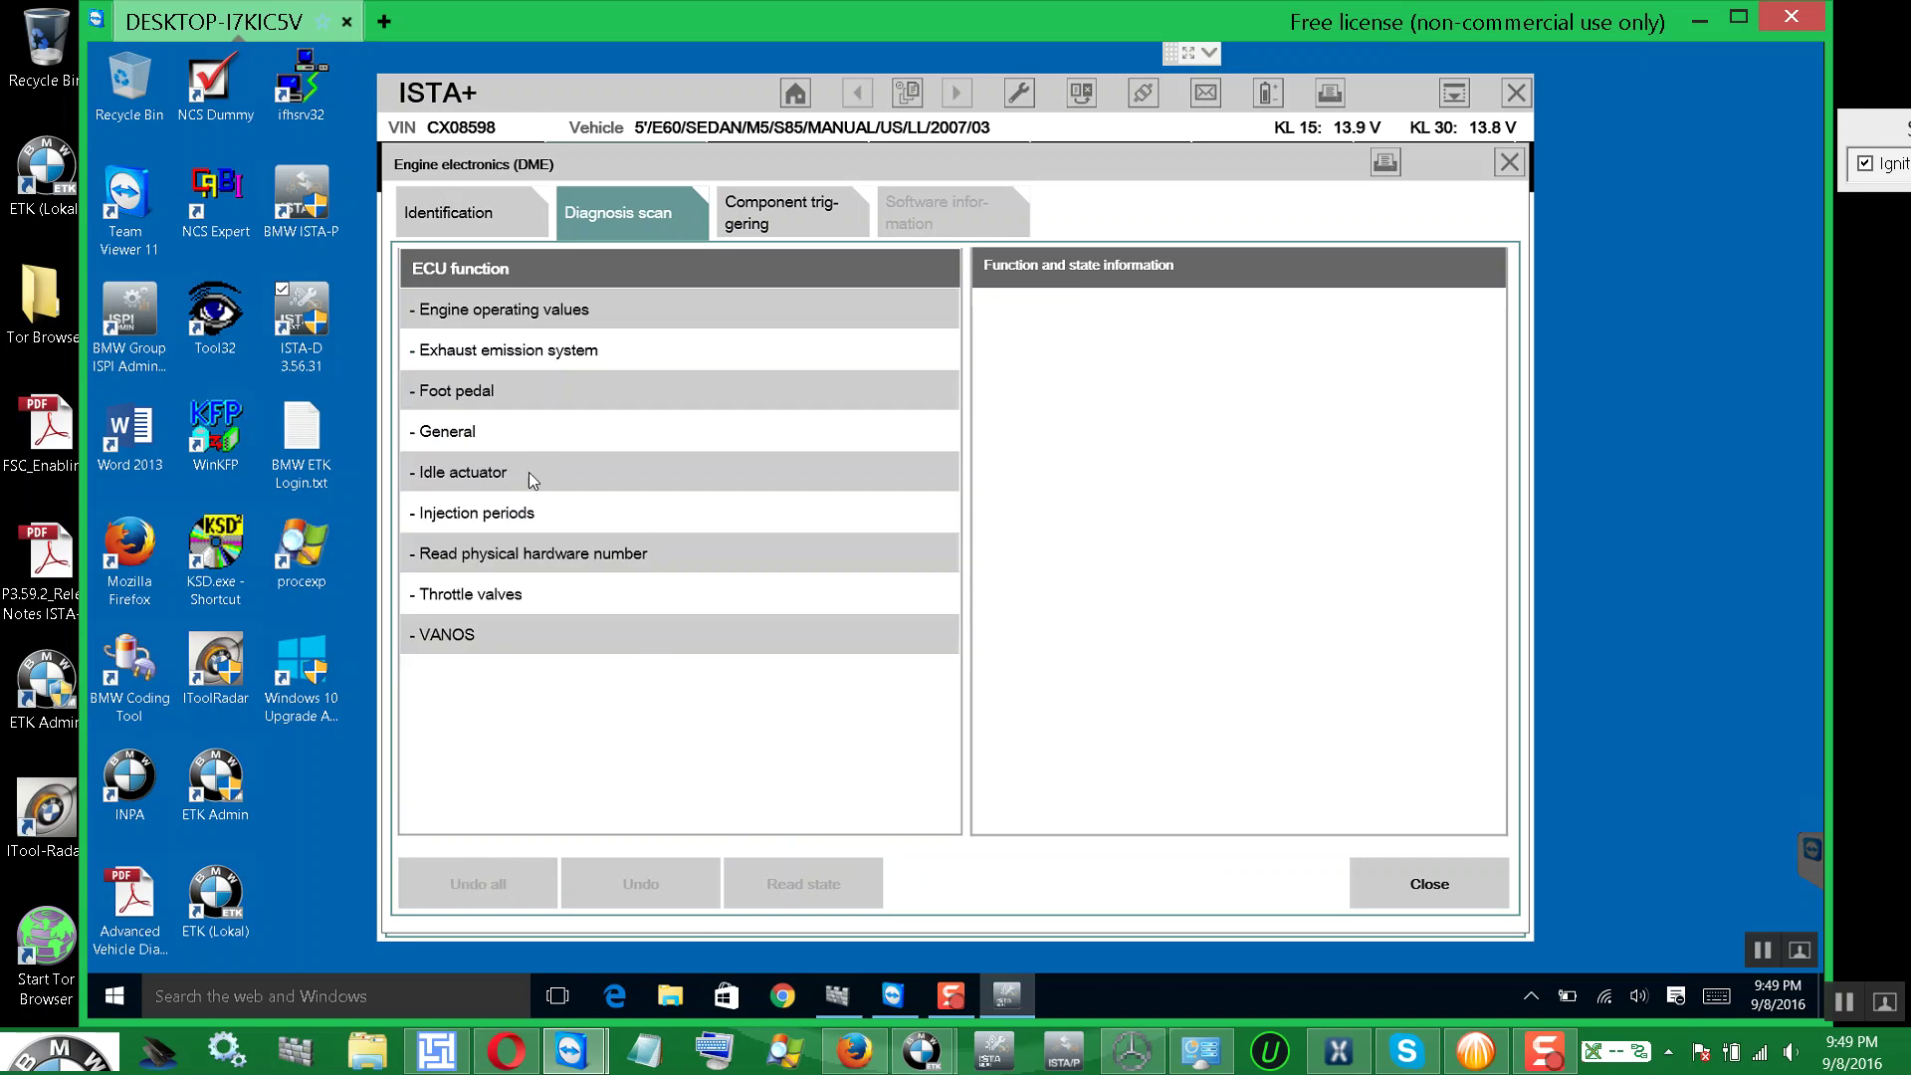
- Read the state of the oil-pressure switch, fuel delivery pressure and control-unit temperature from the General functions
click(554, 436)
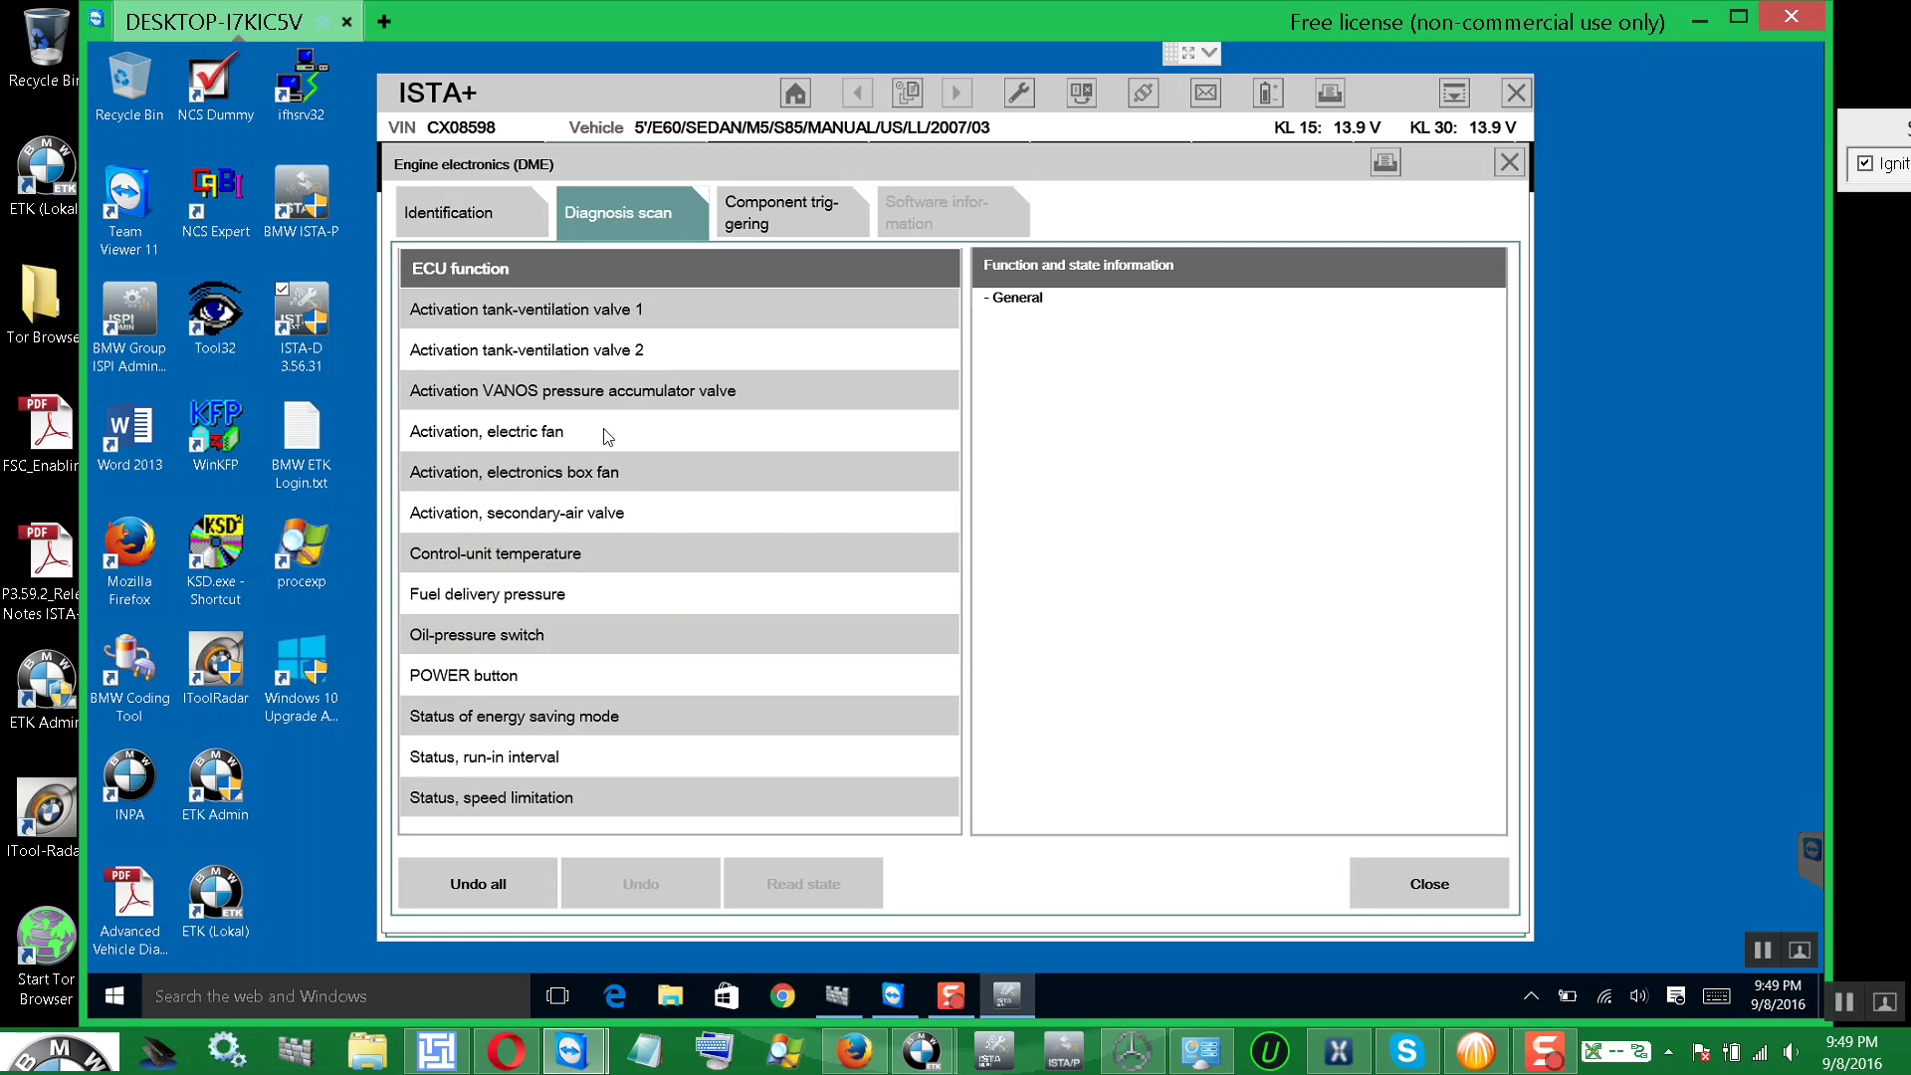
click(560, 634)
click(601, 593)
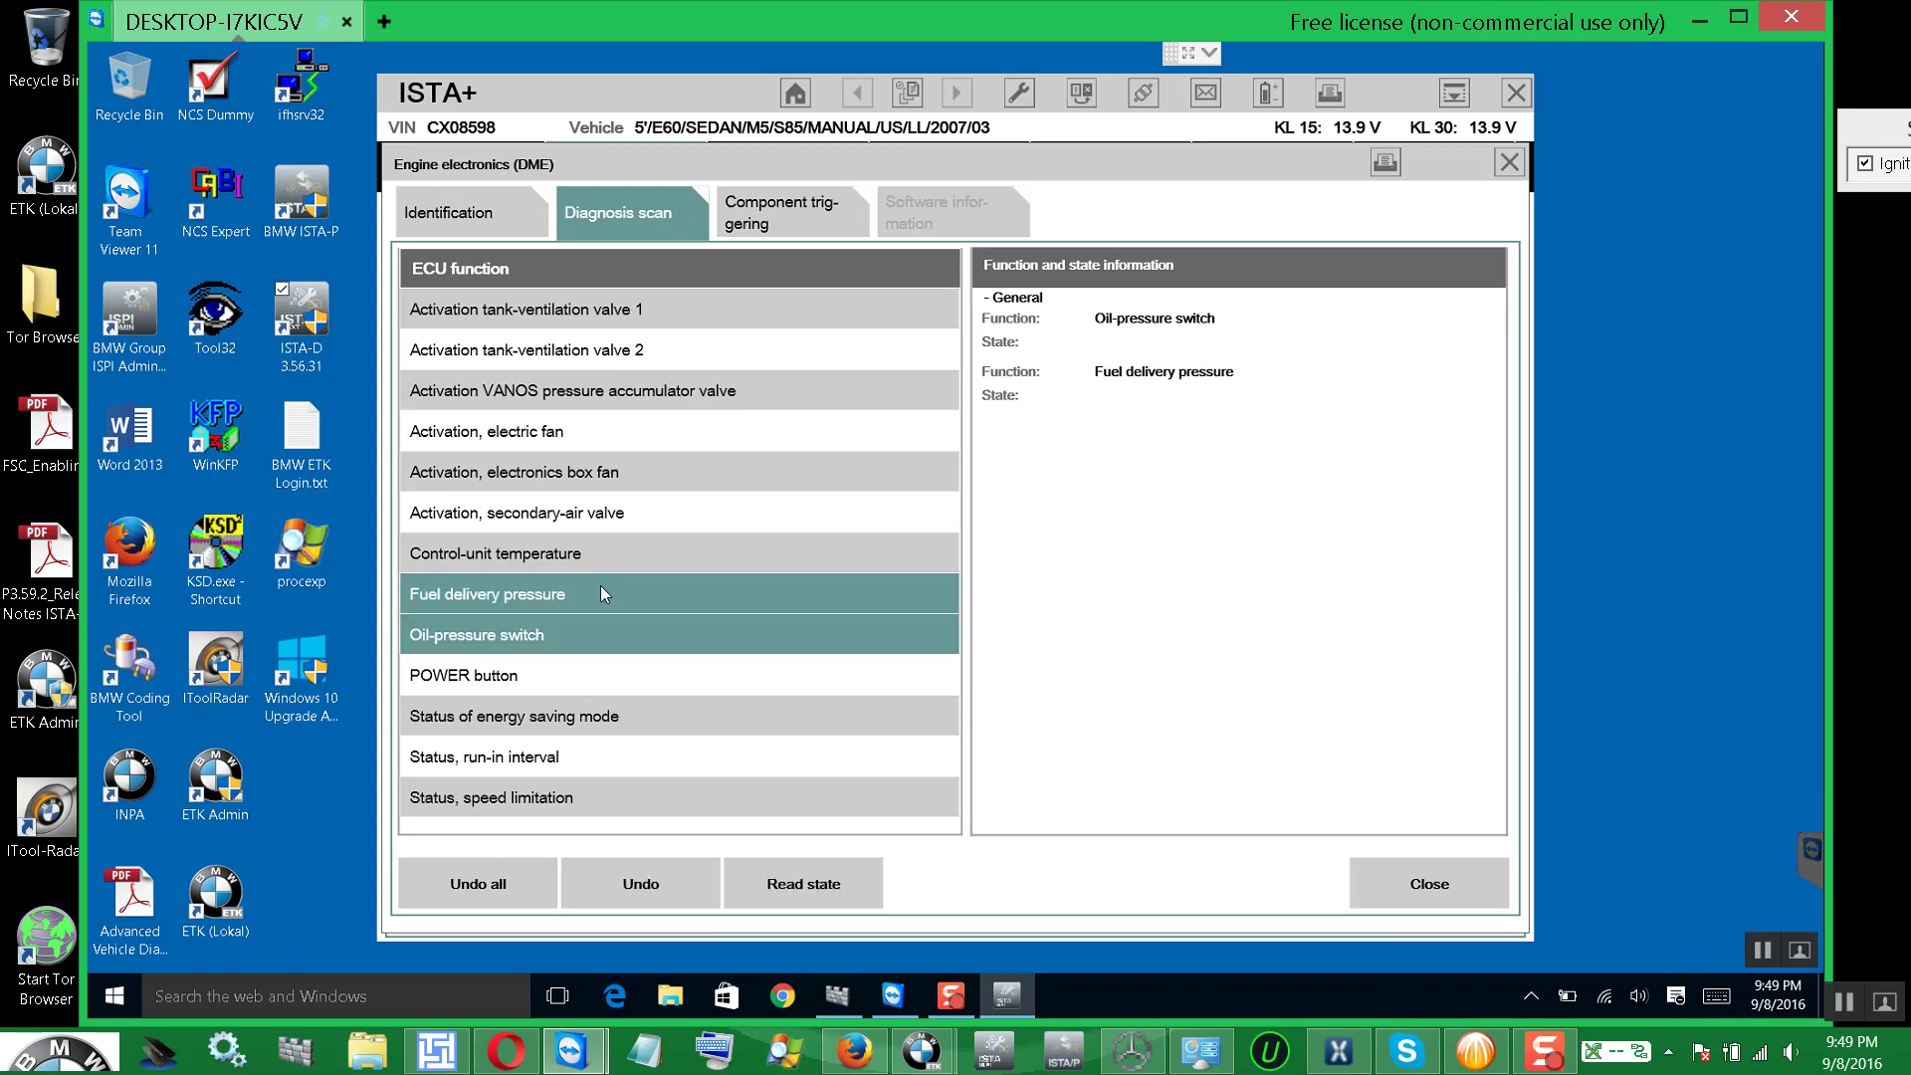
click(602, 552)
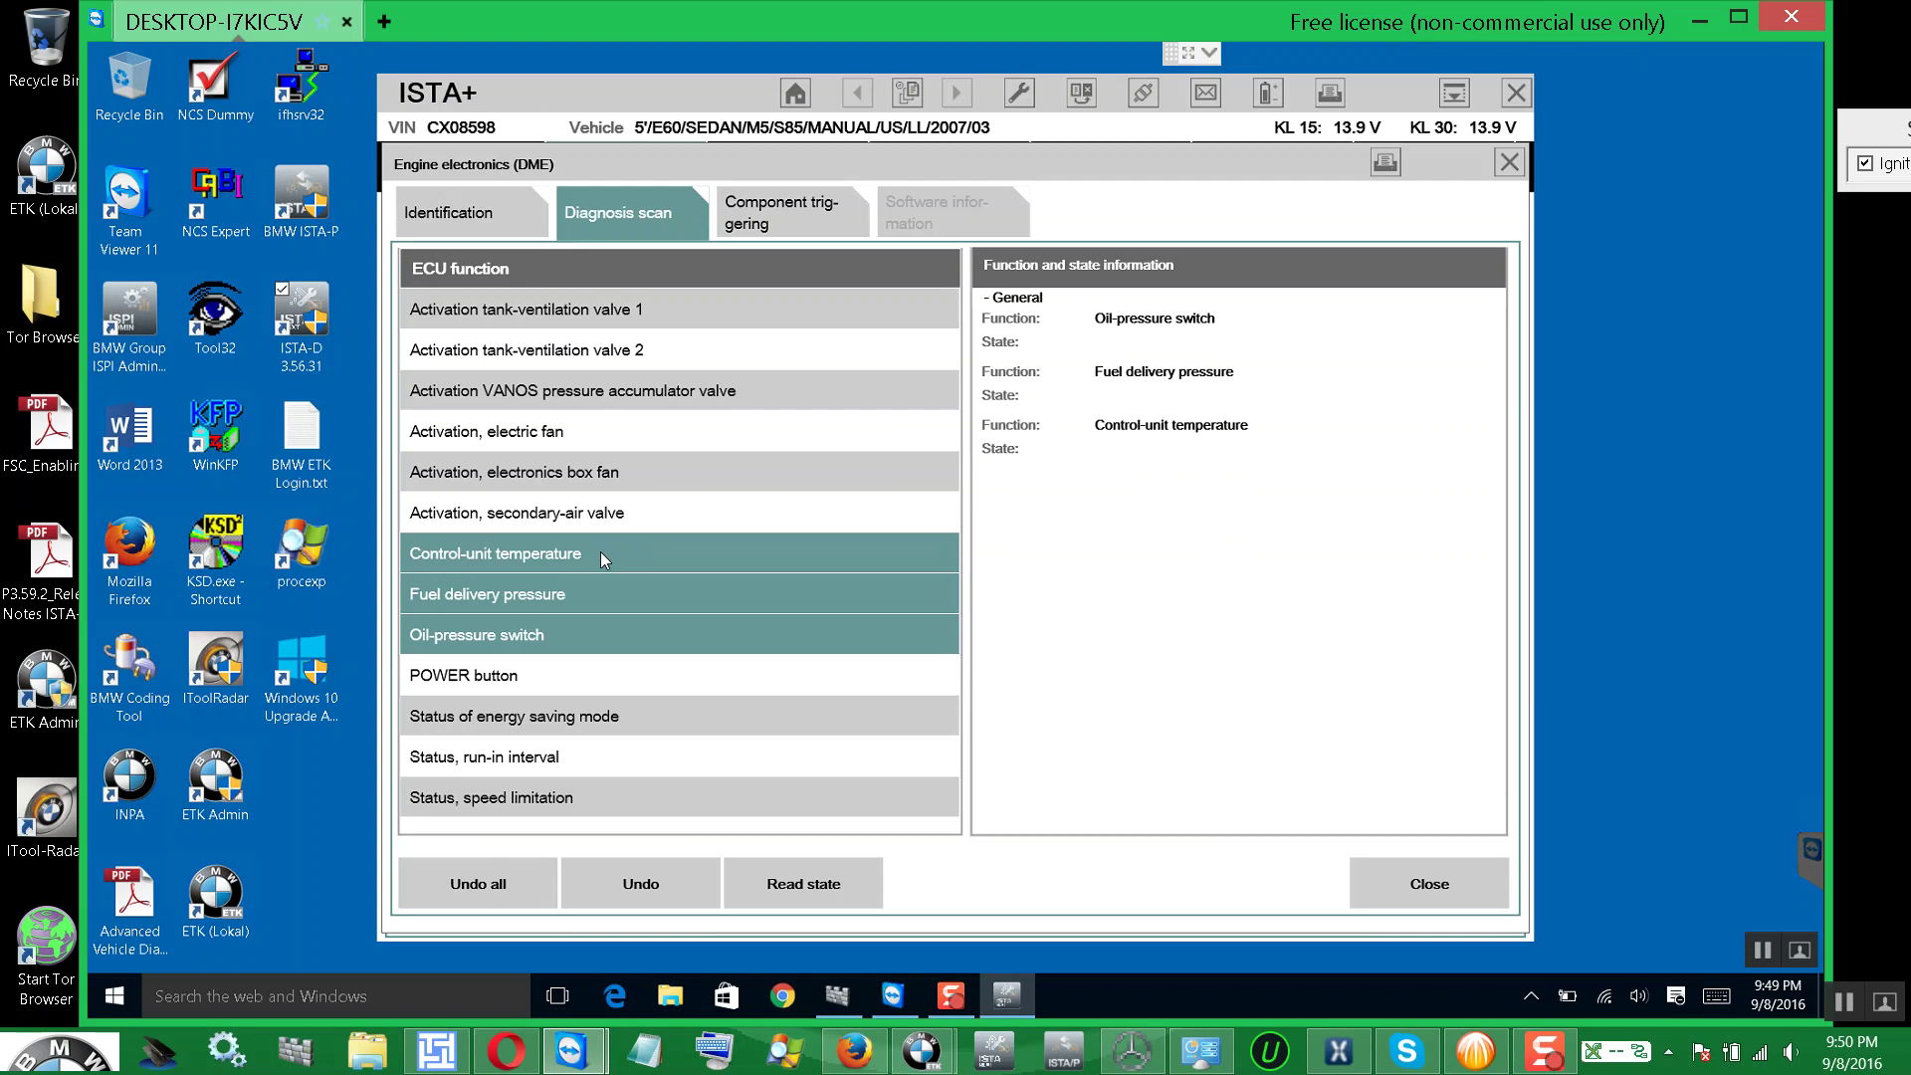
click(825, 889)
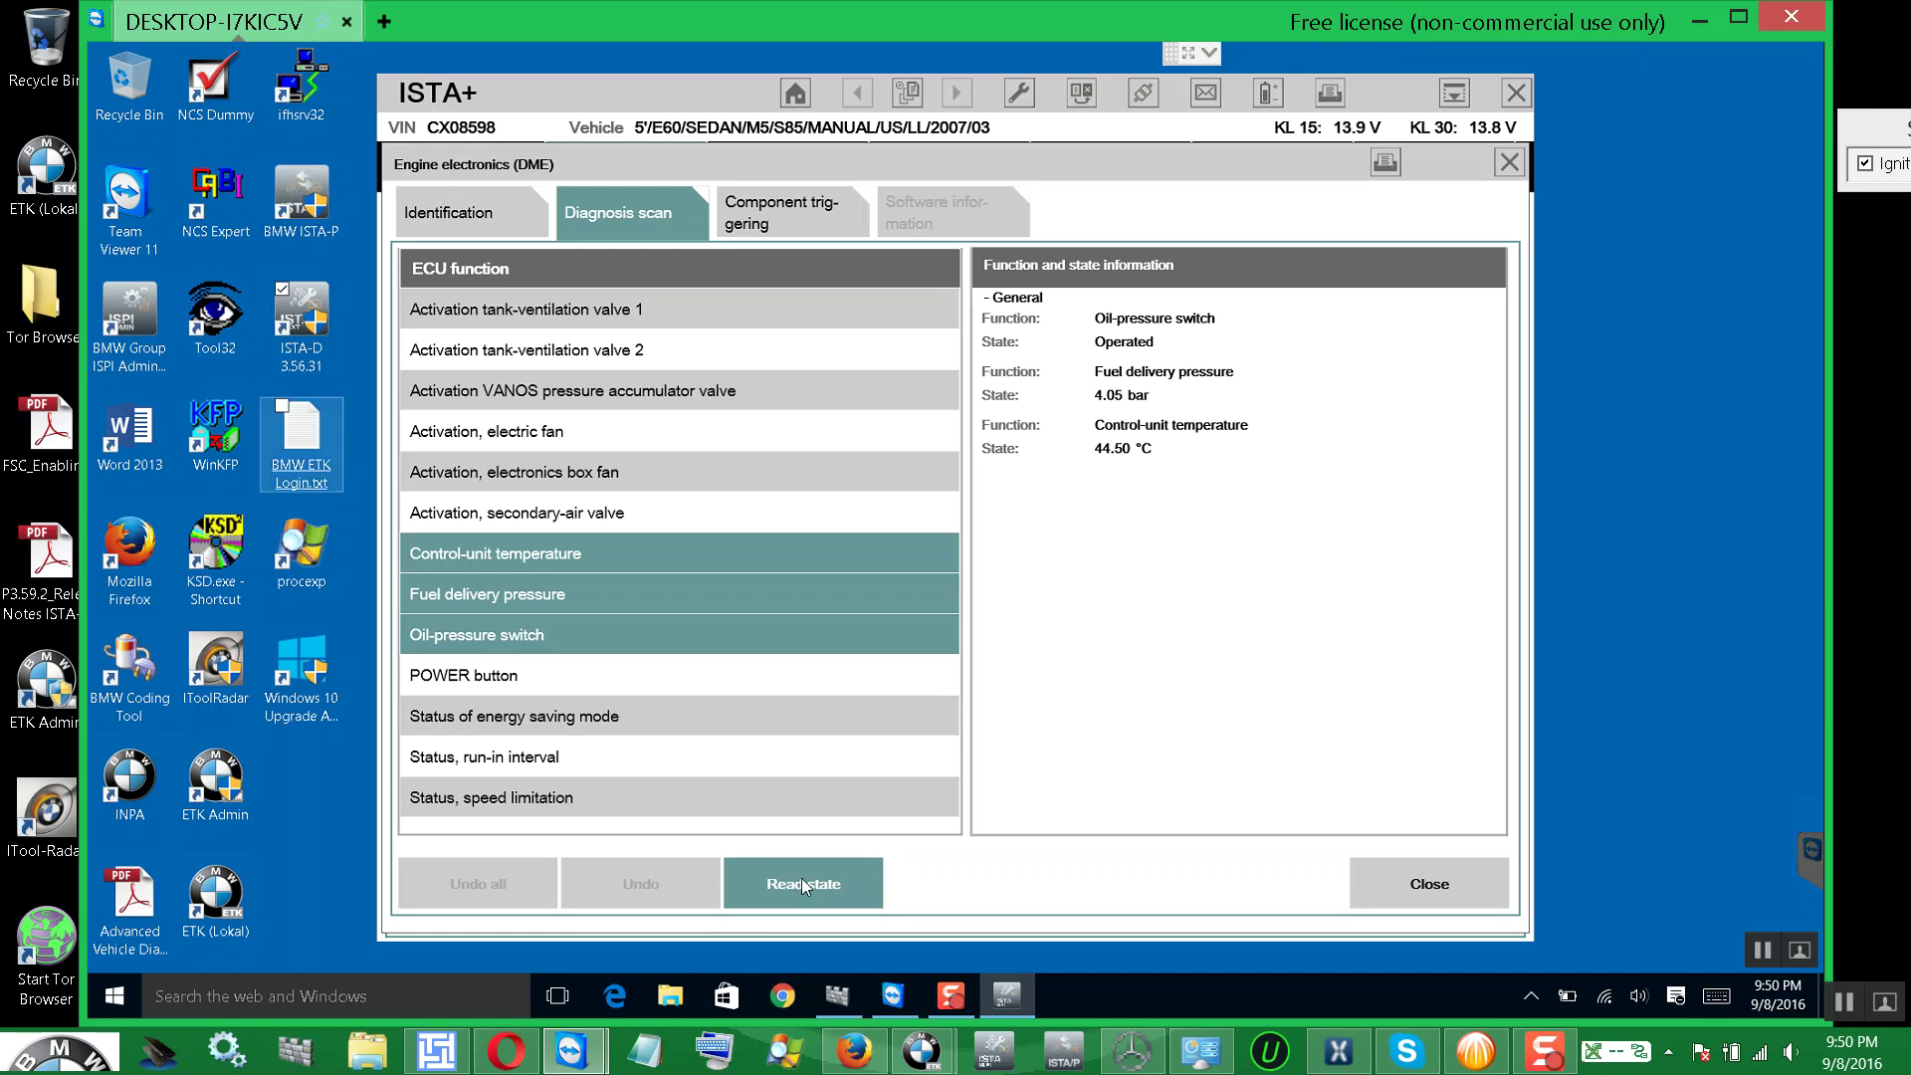
- Stop the reading, deselect the three General functions and return to the list of function groups
click(804, 886)
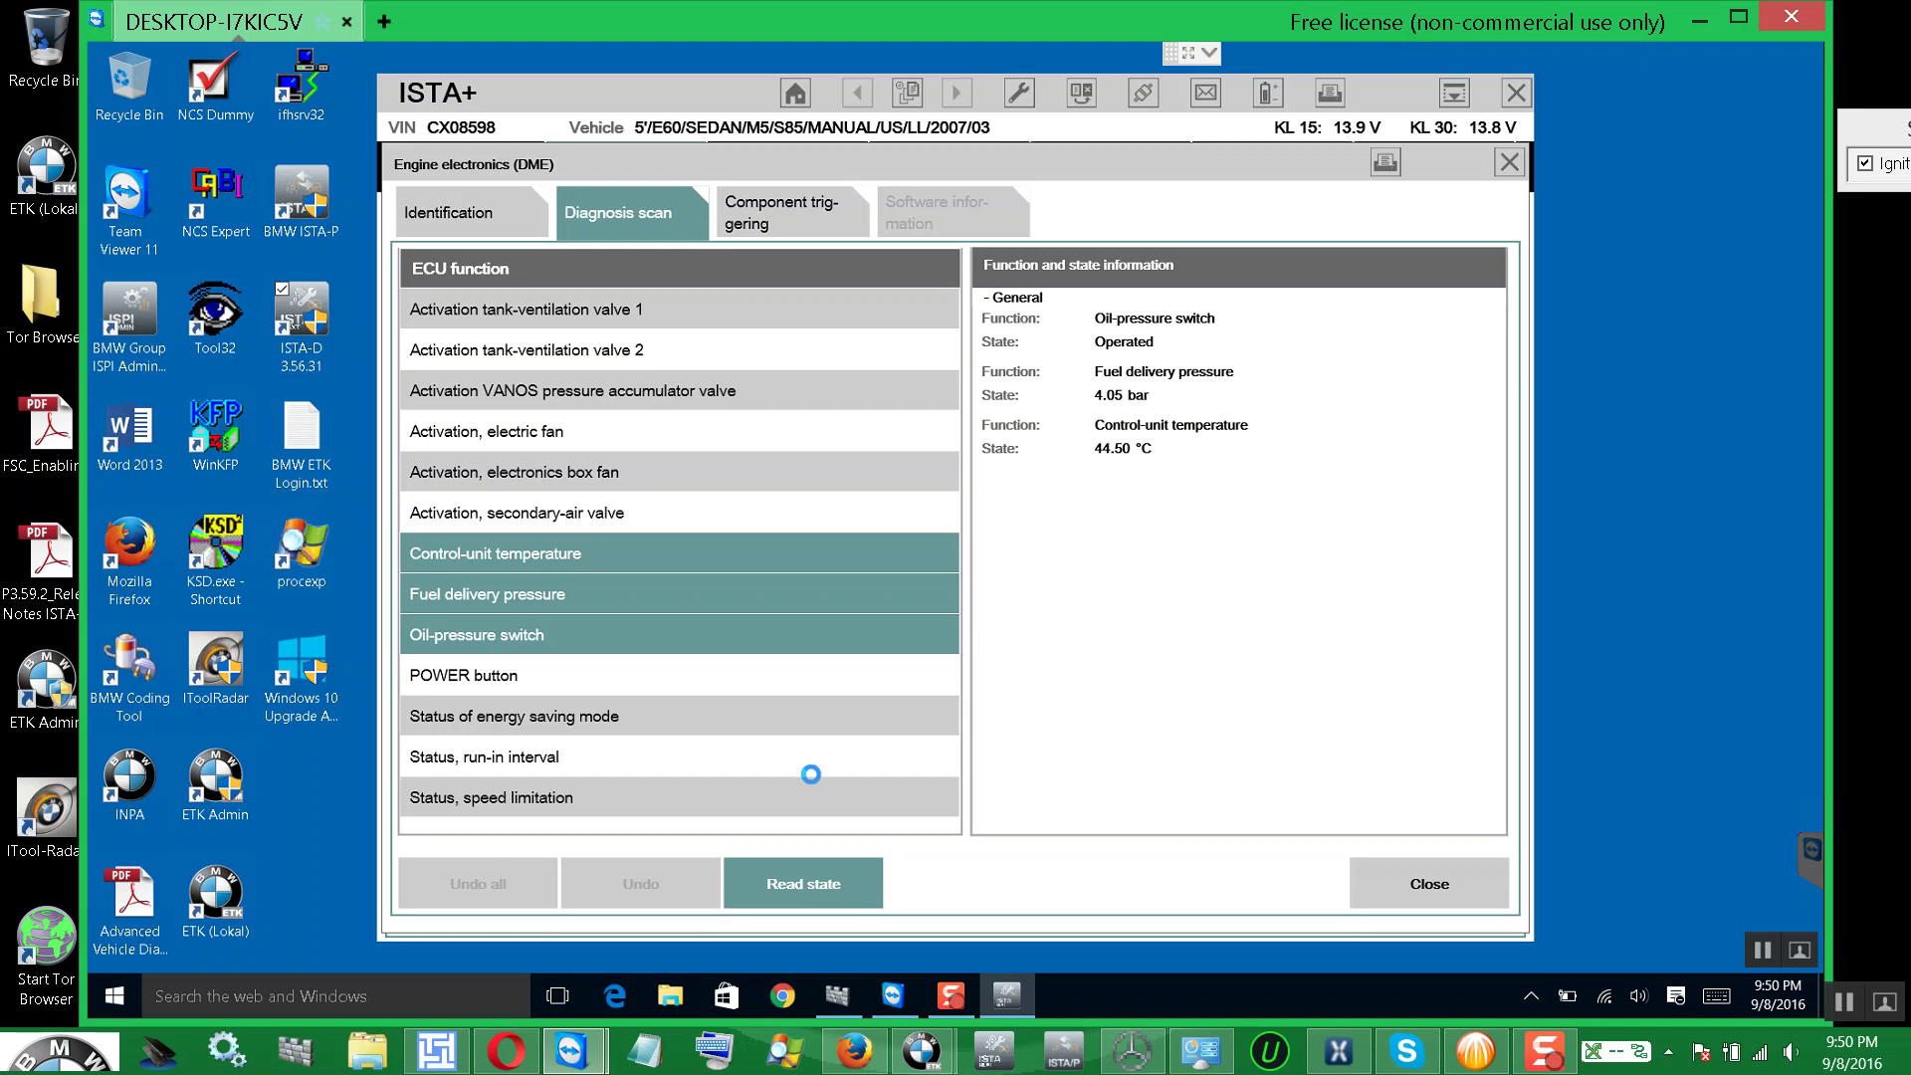
click(588, 627)
click(600, 593)
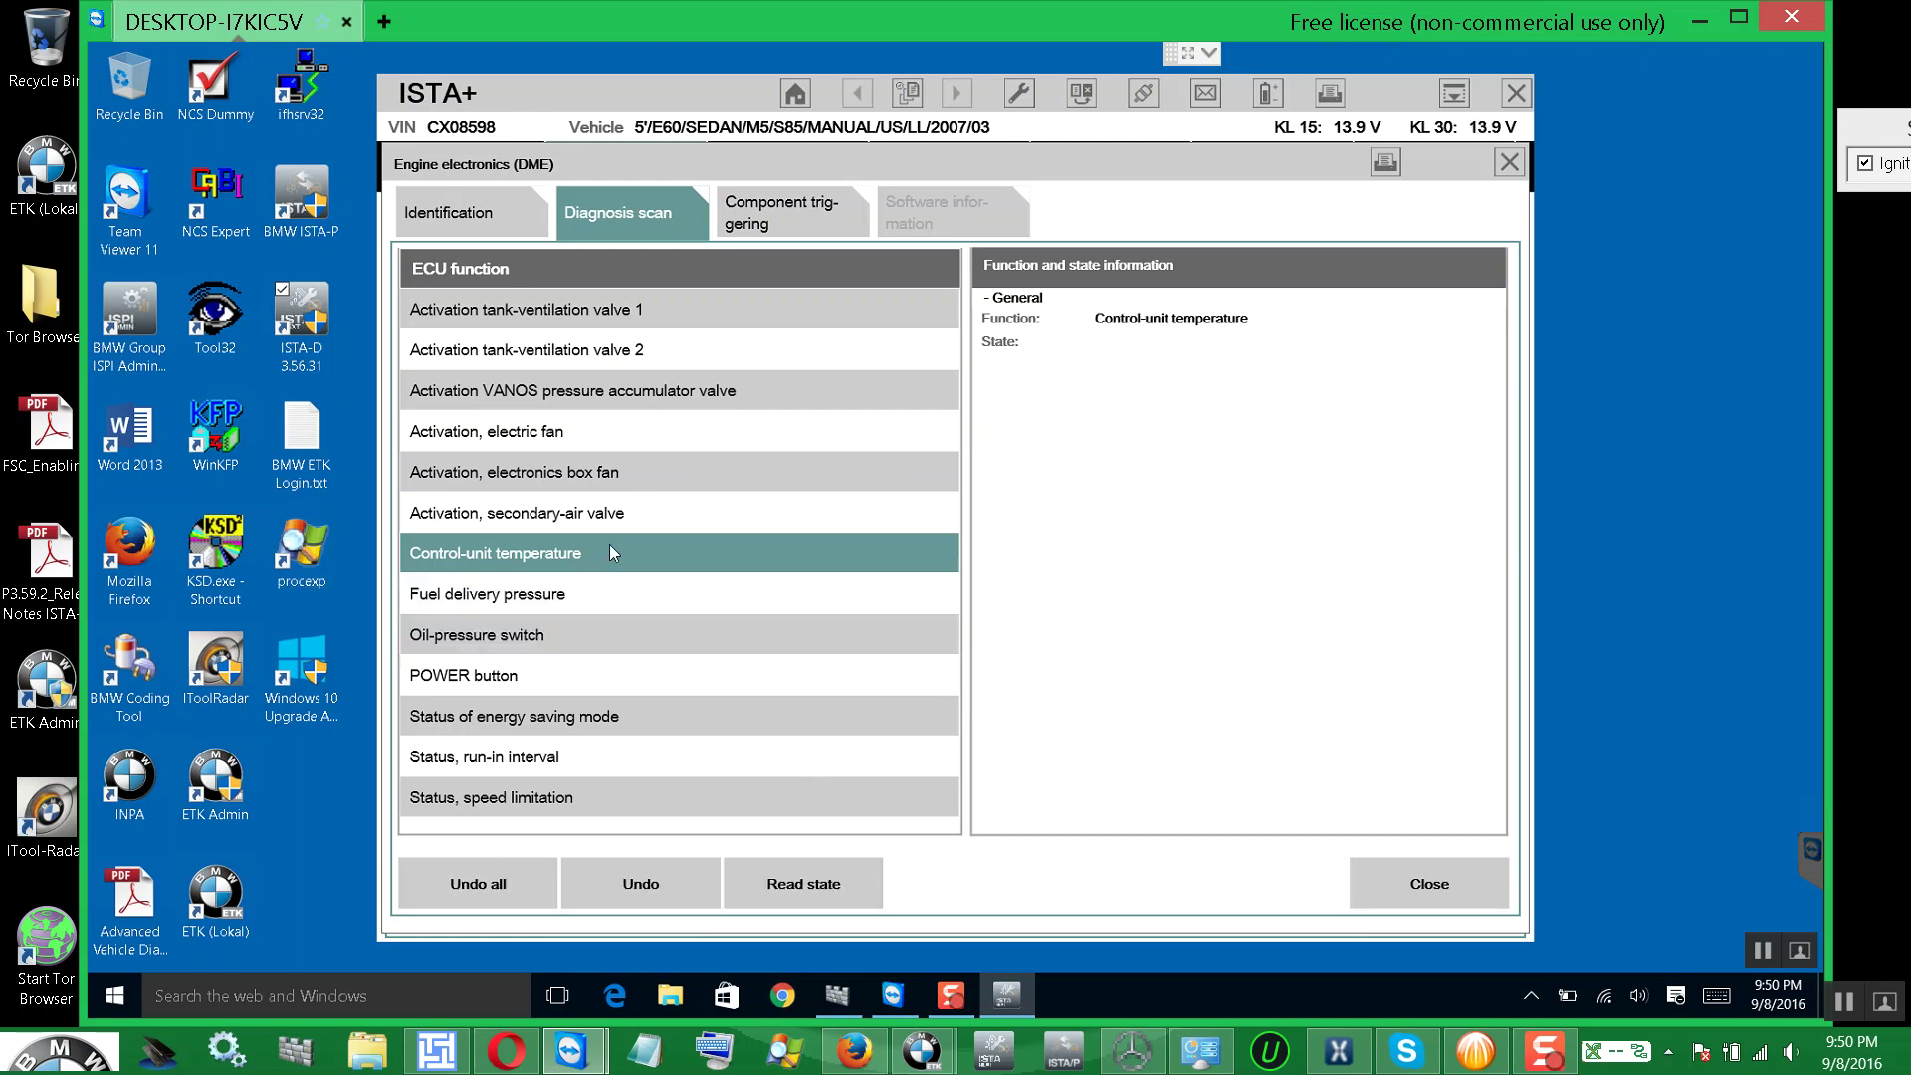
click(612, 553)
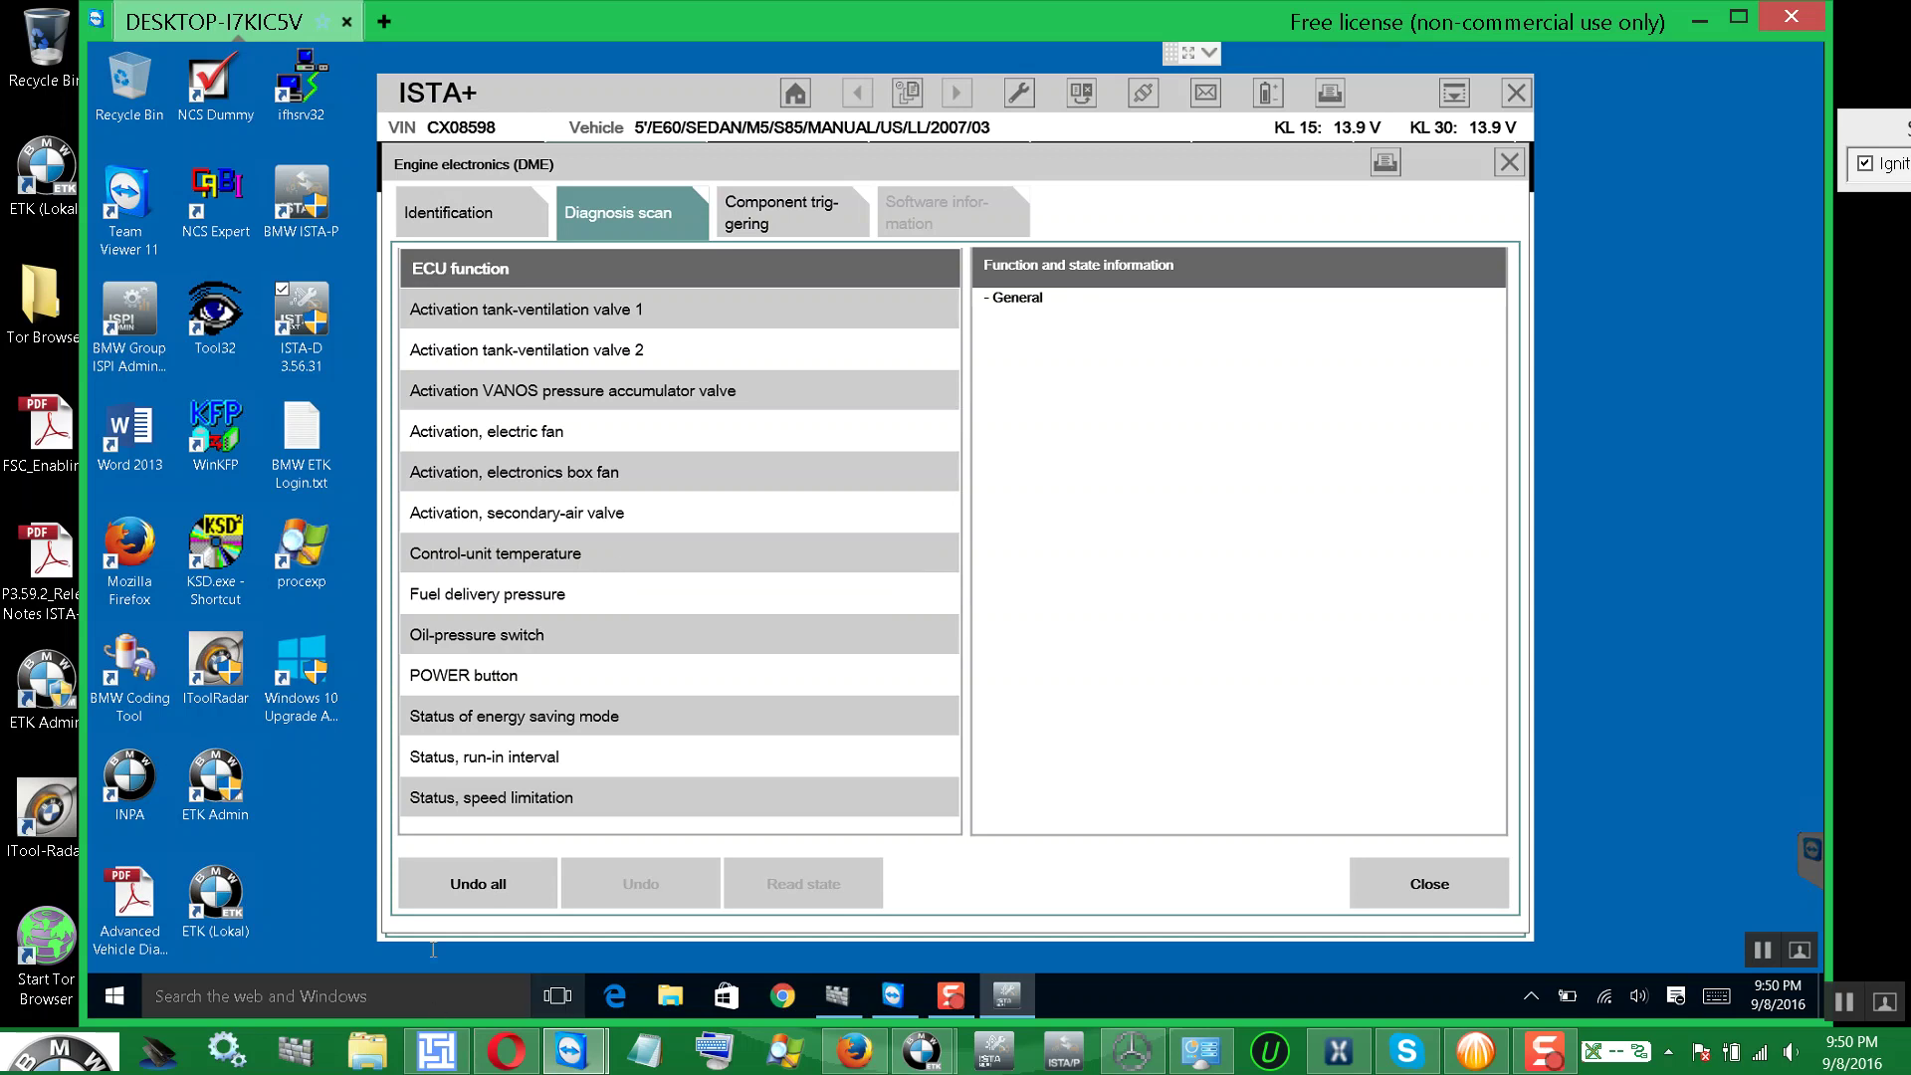
click(464, 880)
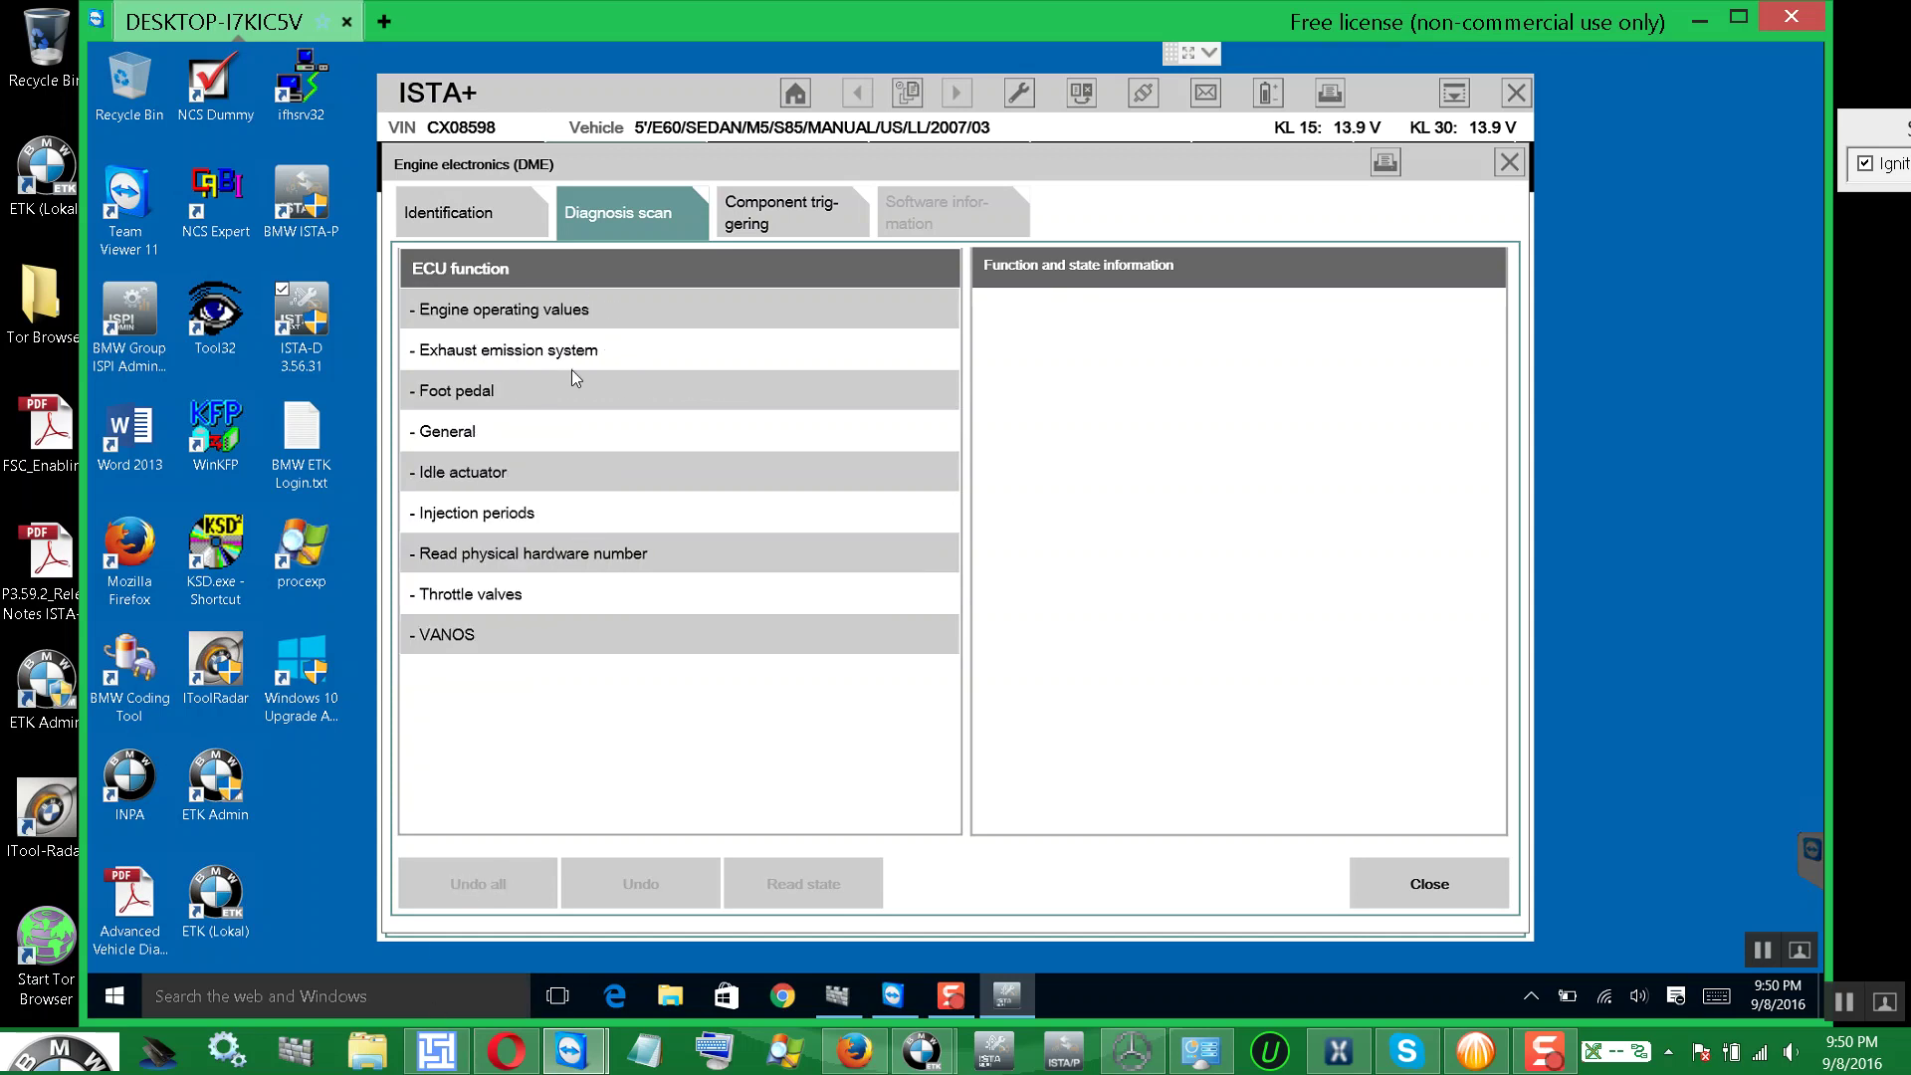
- Look through the General, engine operating values and exhaust emission system groups and the component triggering functions, ending with the DME functions closed
click(543, 431)
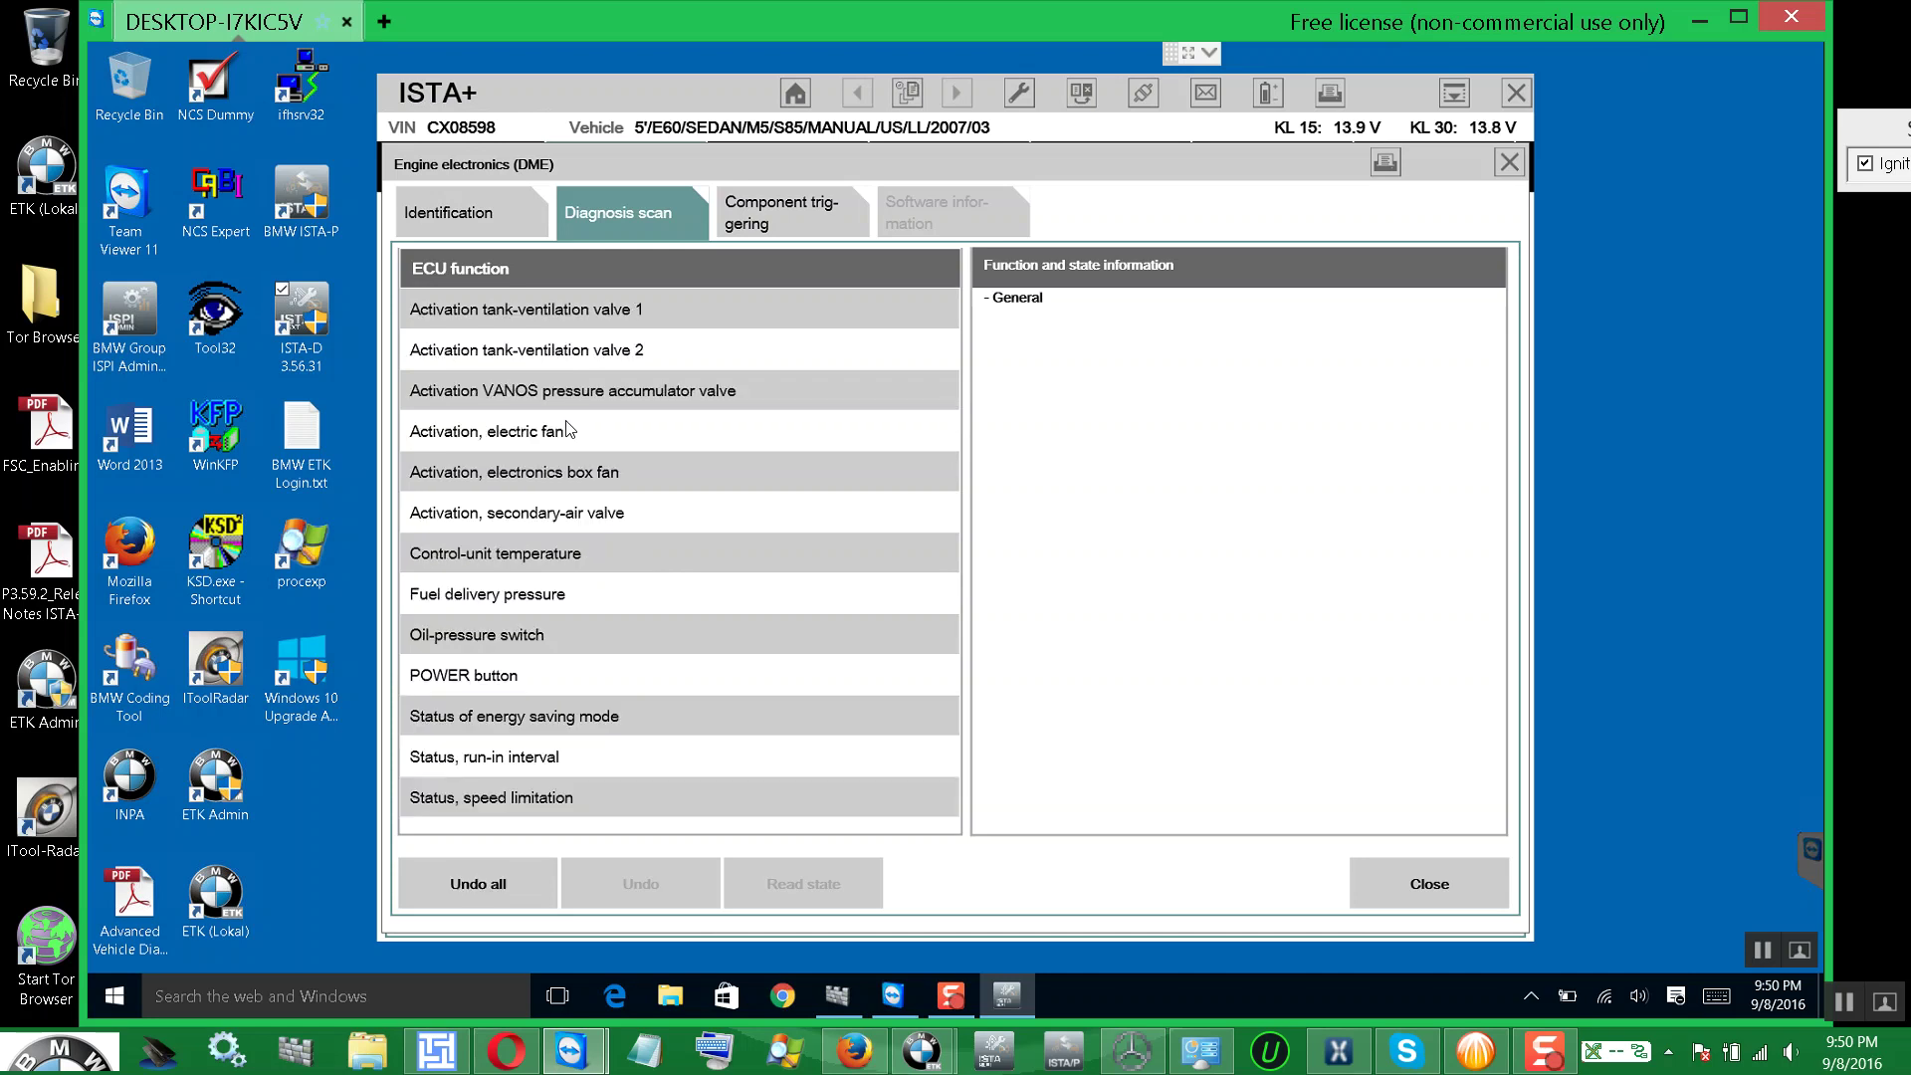
click(481, 884)
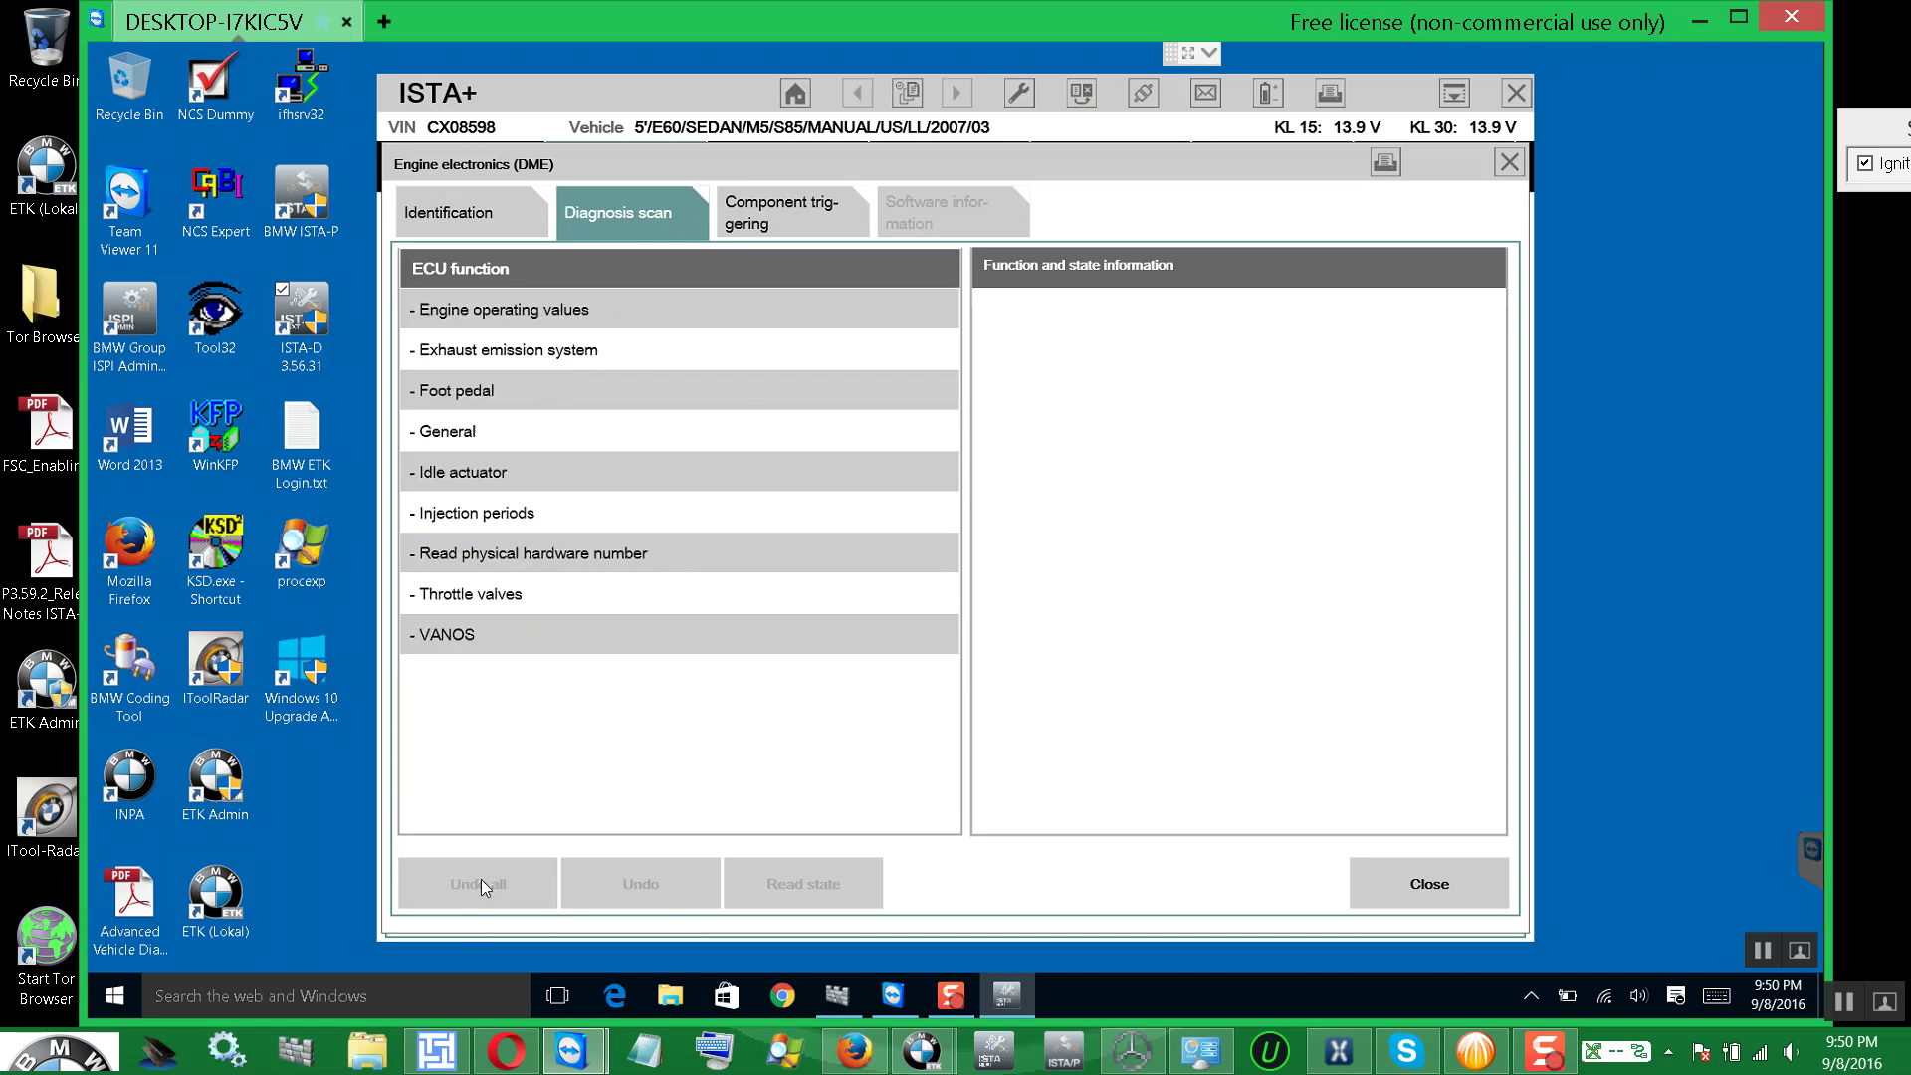
click(571, 311)
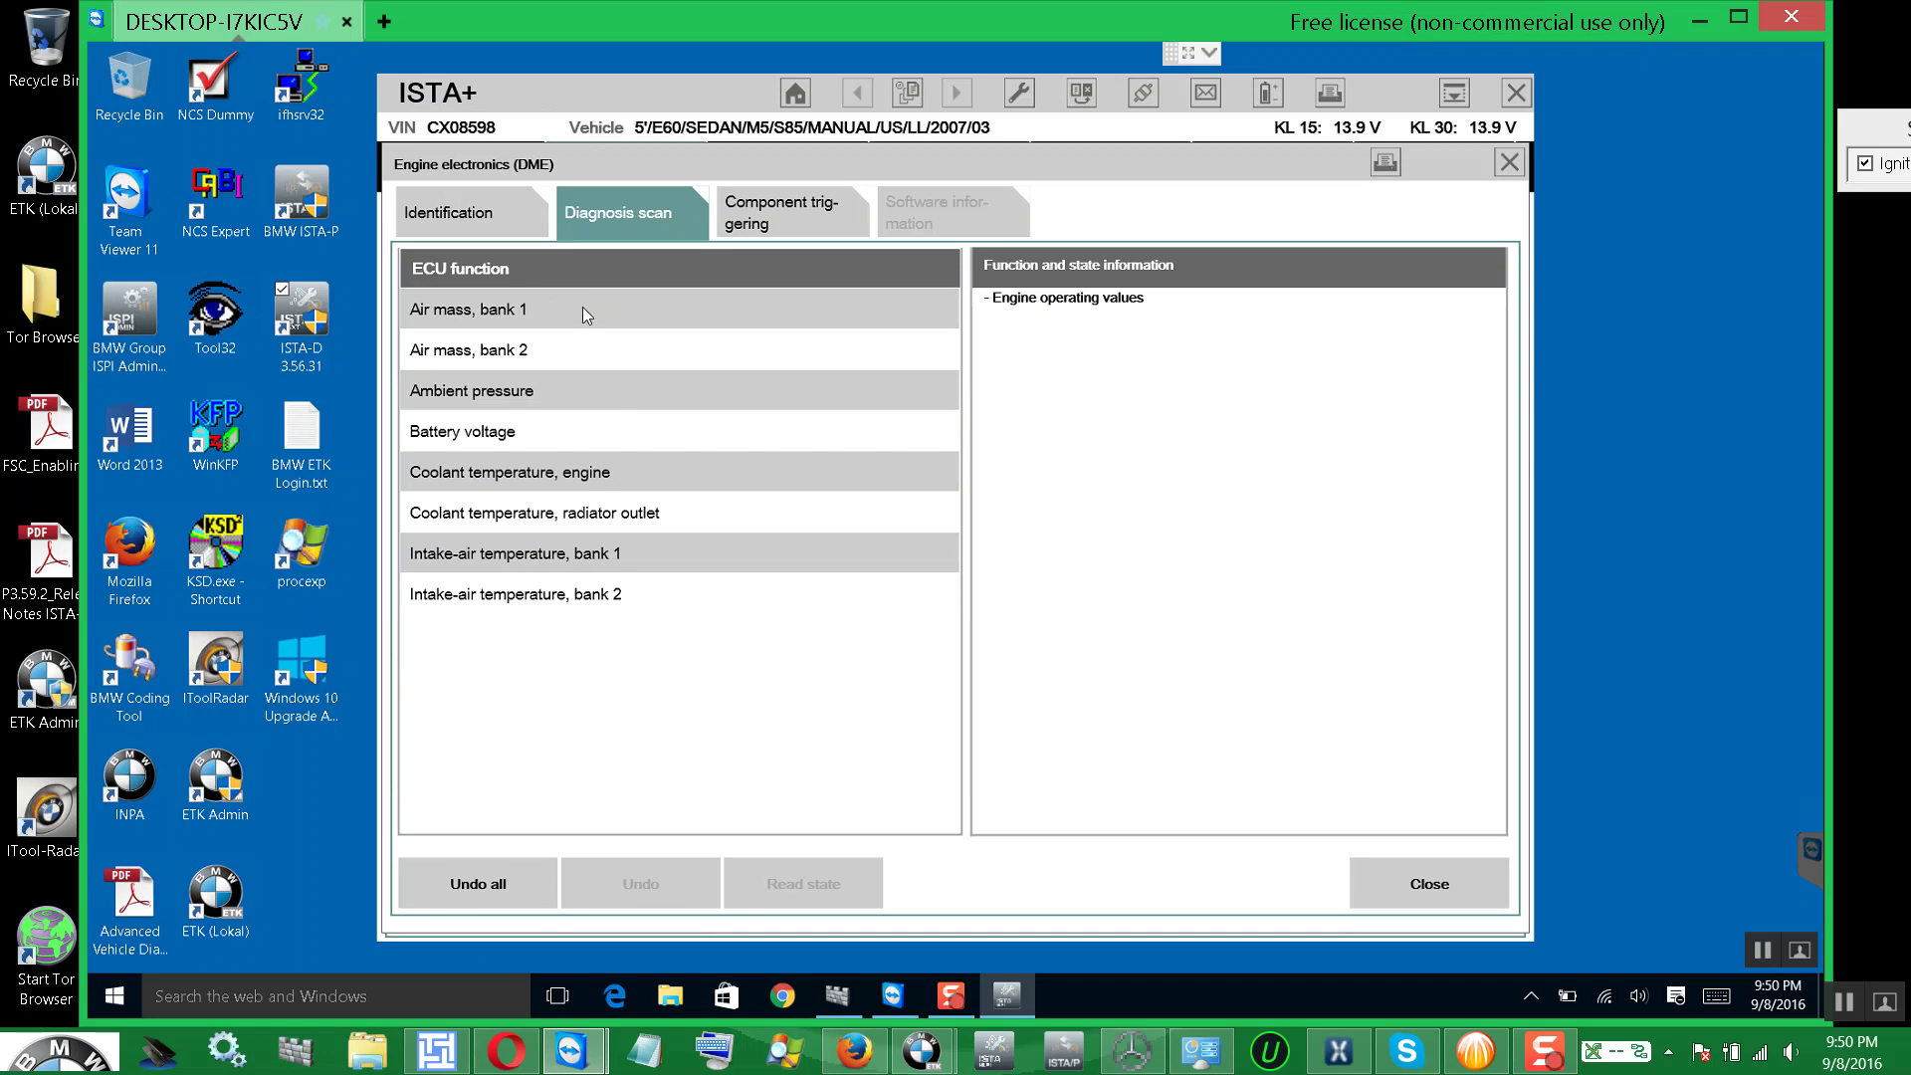
click(501, 888)
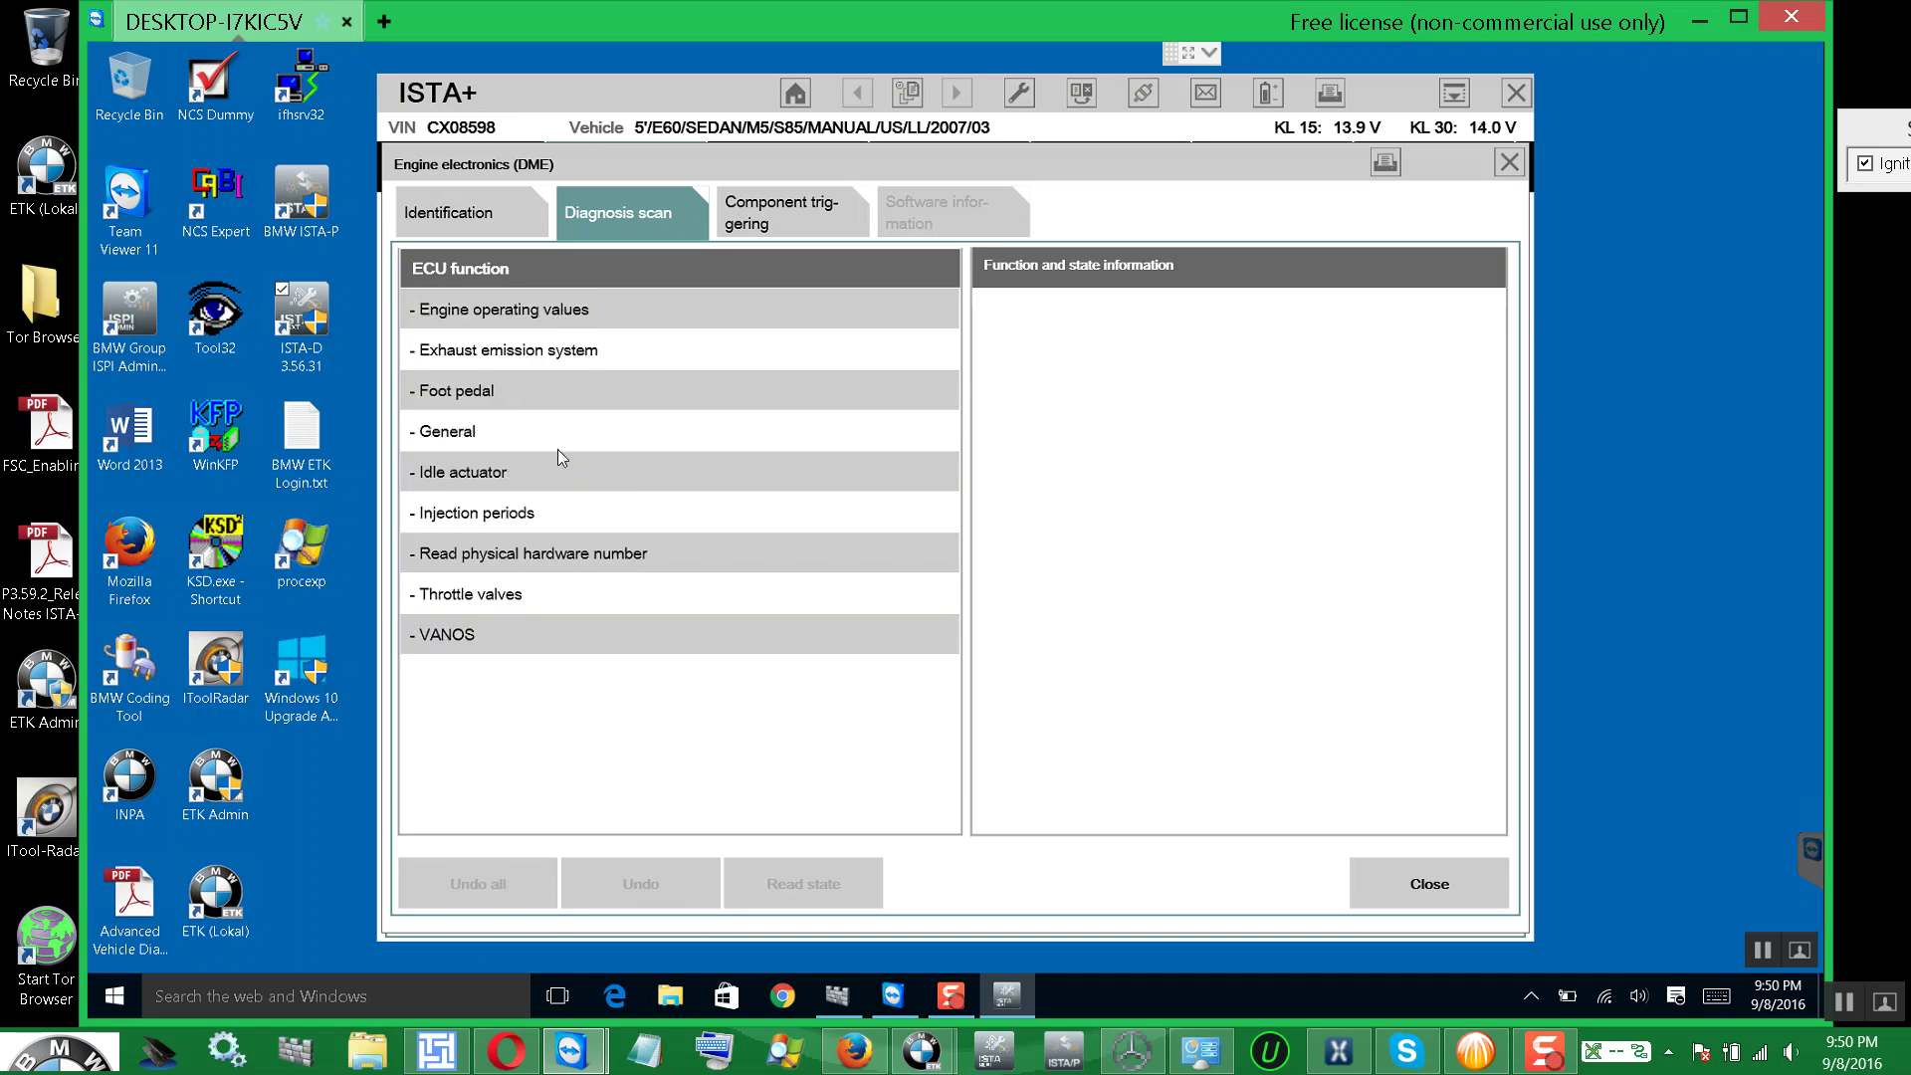
click(576, 353)
click(501, 884)
click(824, 213)
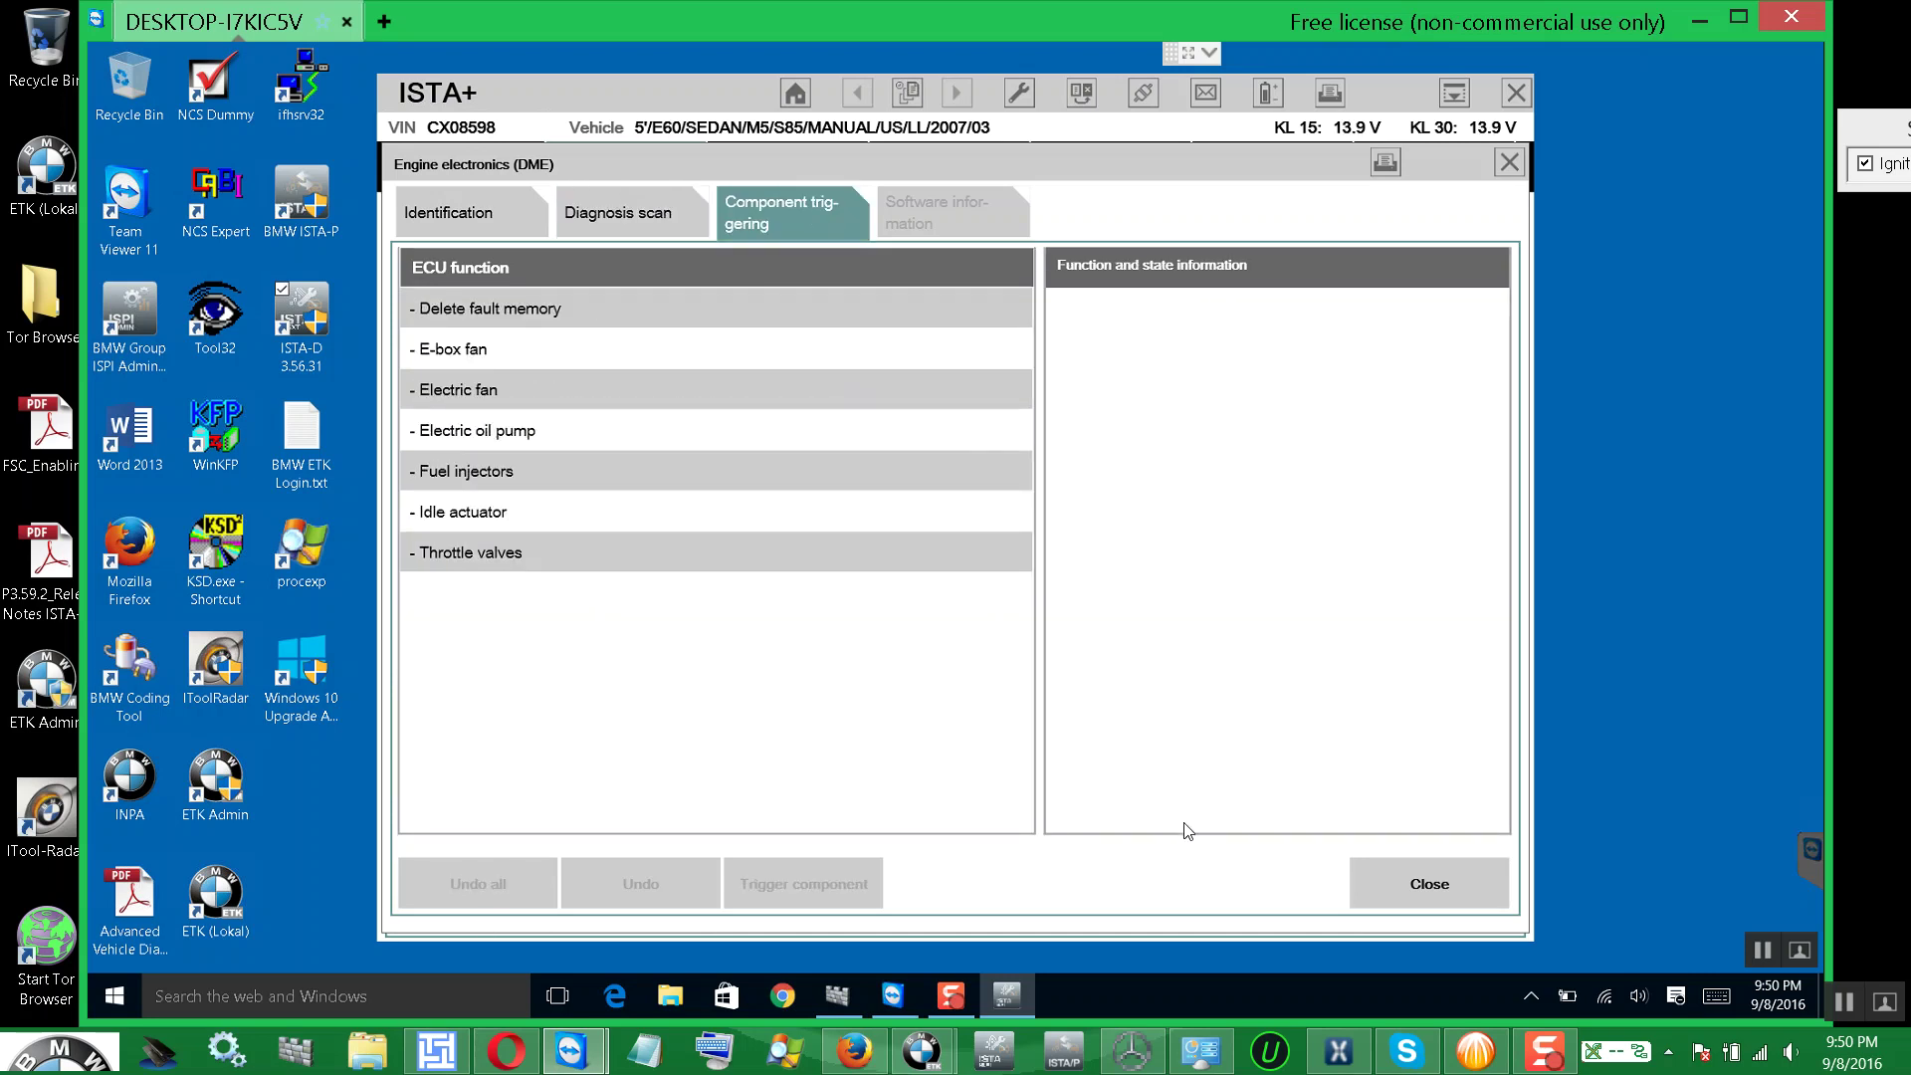
click(1410, 900)
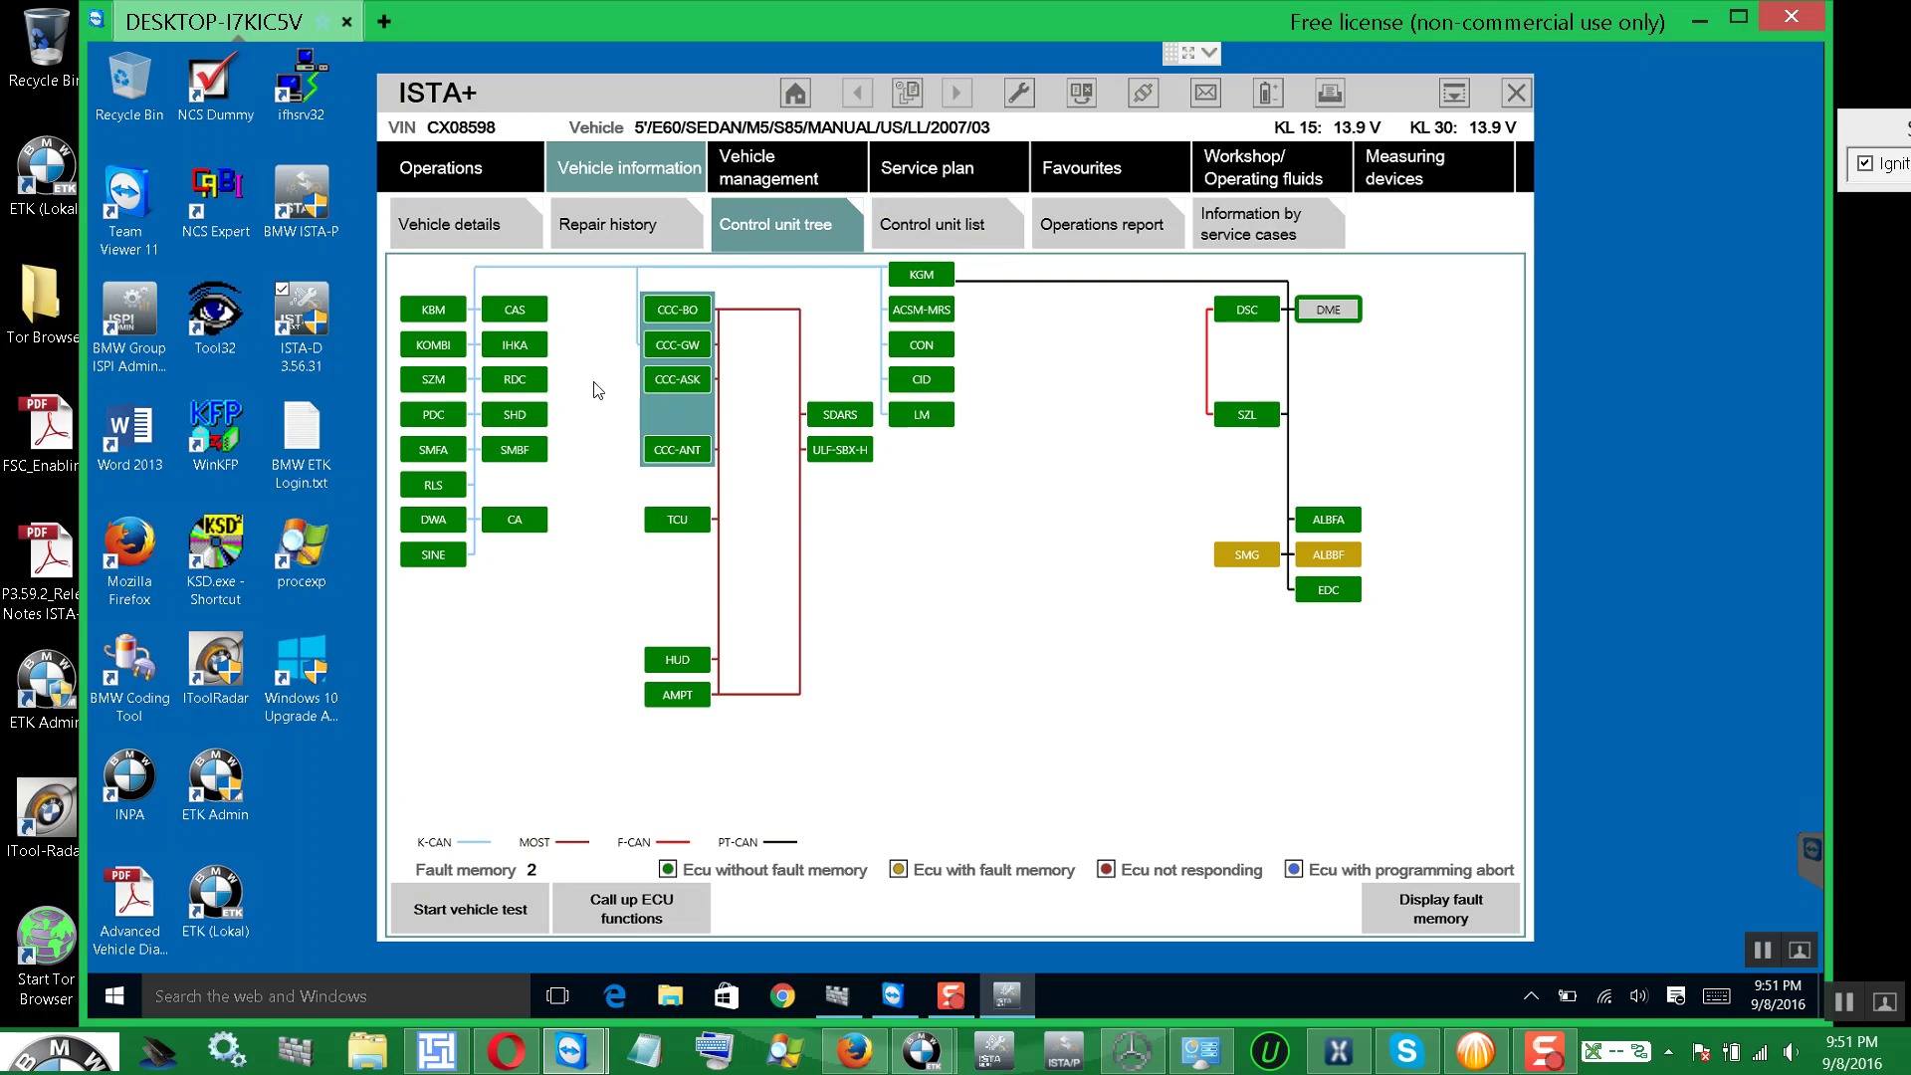
- Look through the CCC-ASK audio controller's identification, diagnosis scan and component triggering functions, including Only hi-fi and stereo, and close them
click(665, 380)
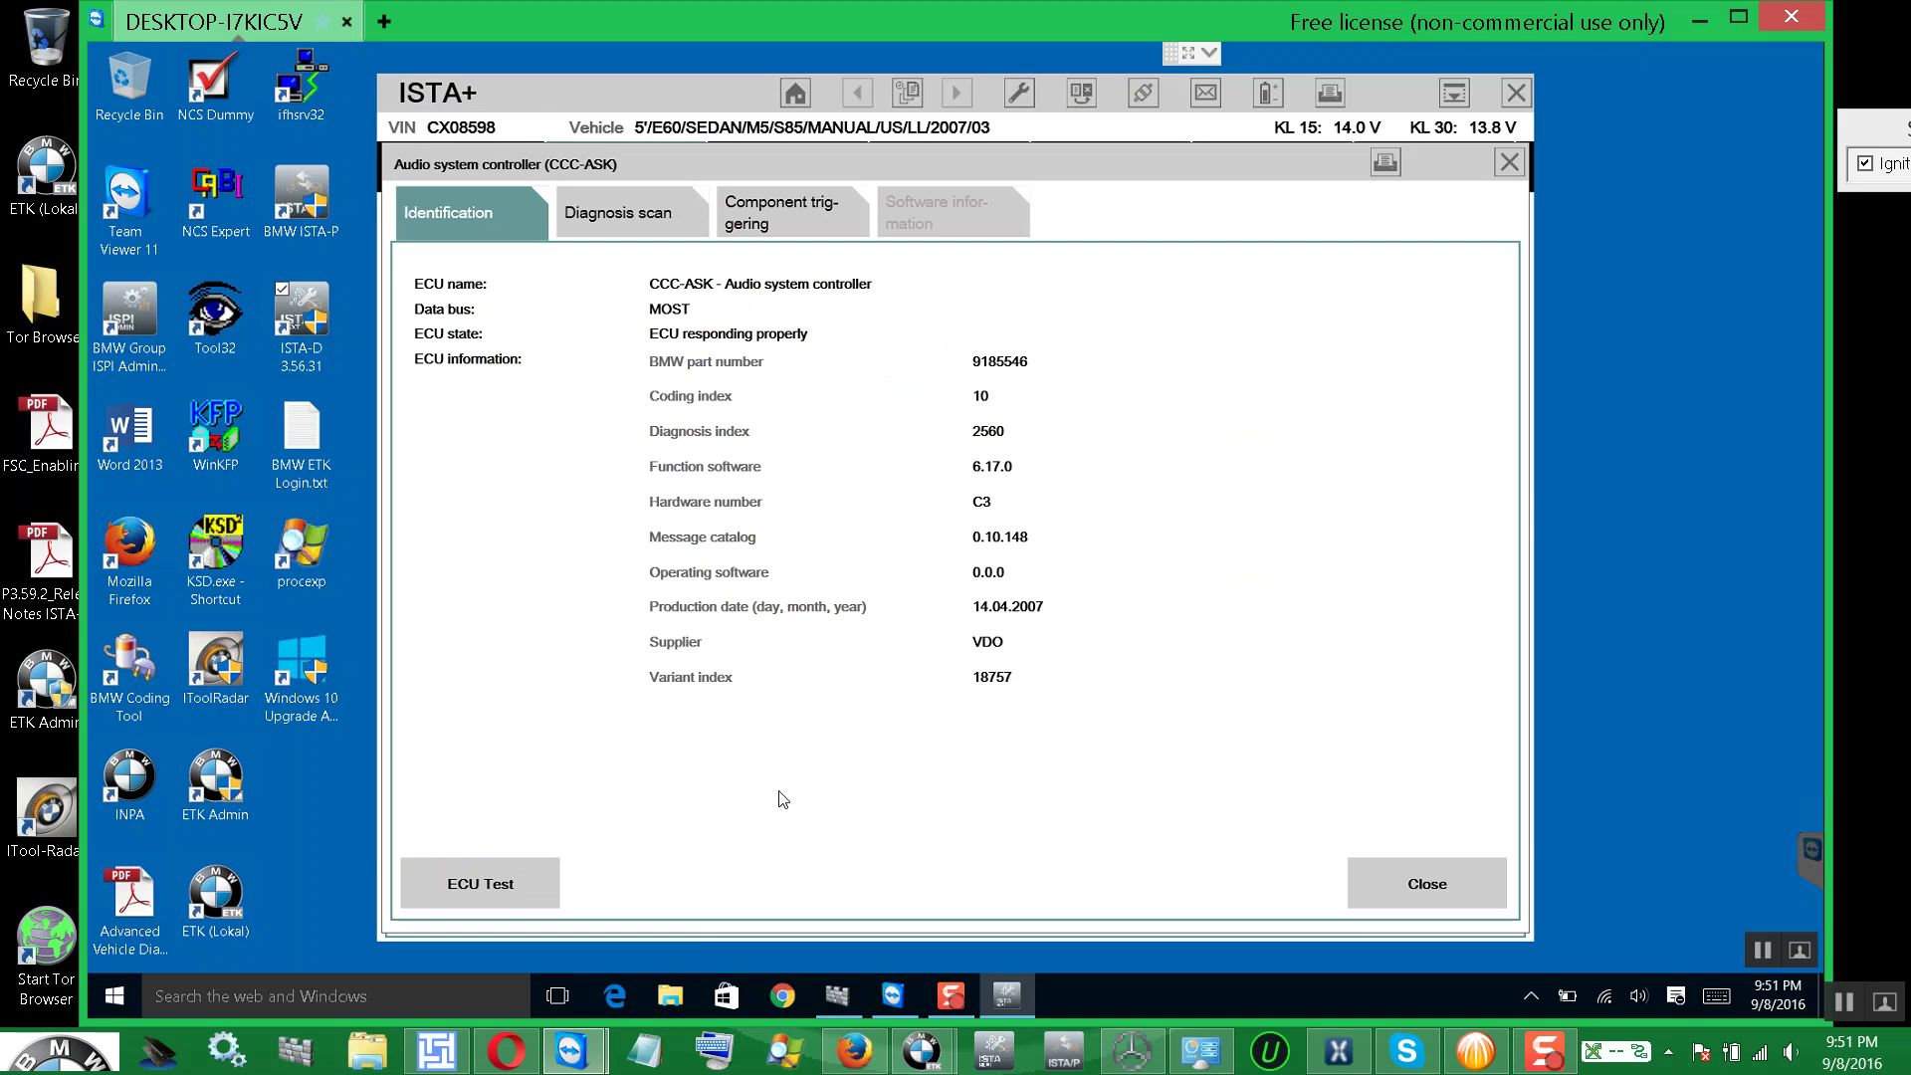
click(638, 231)
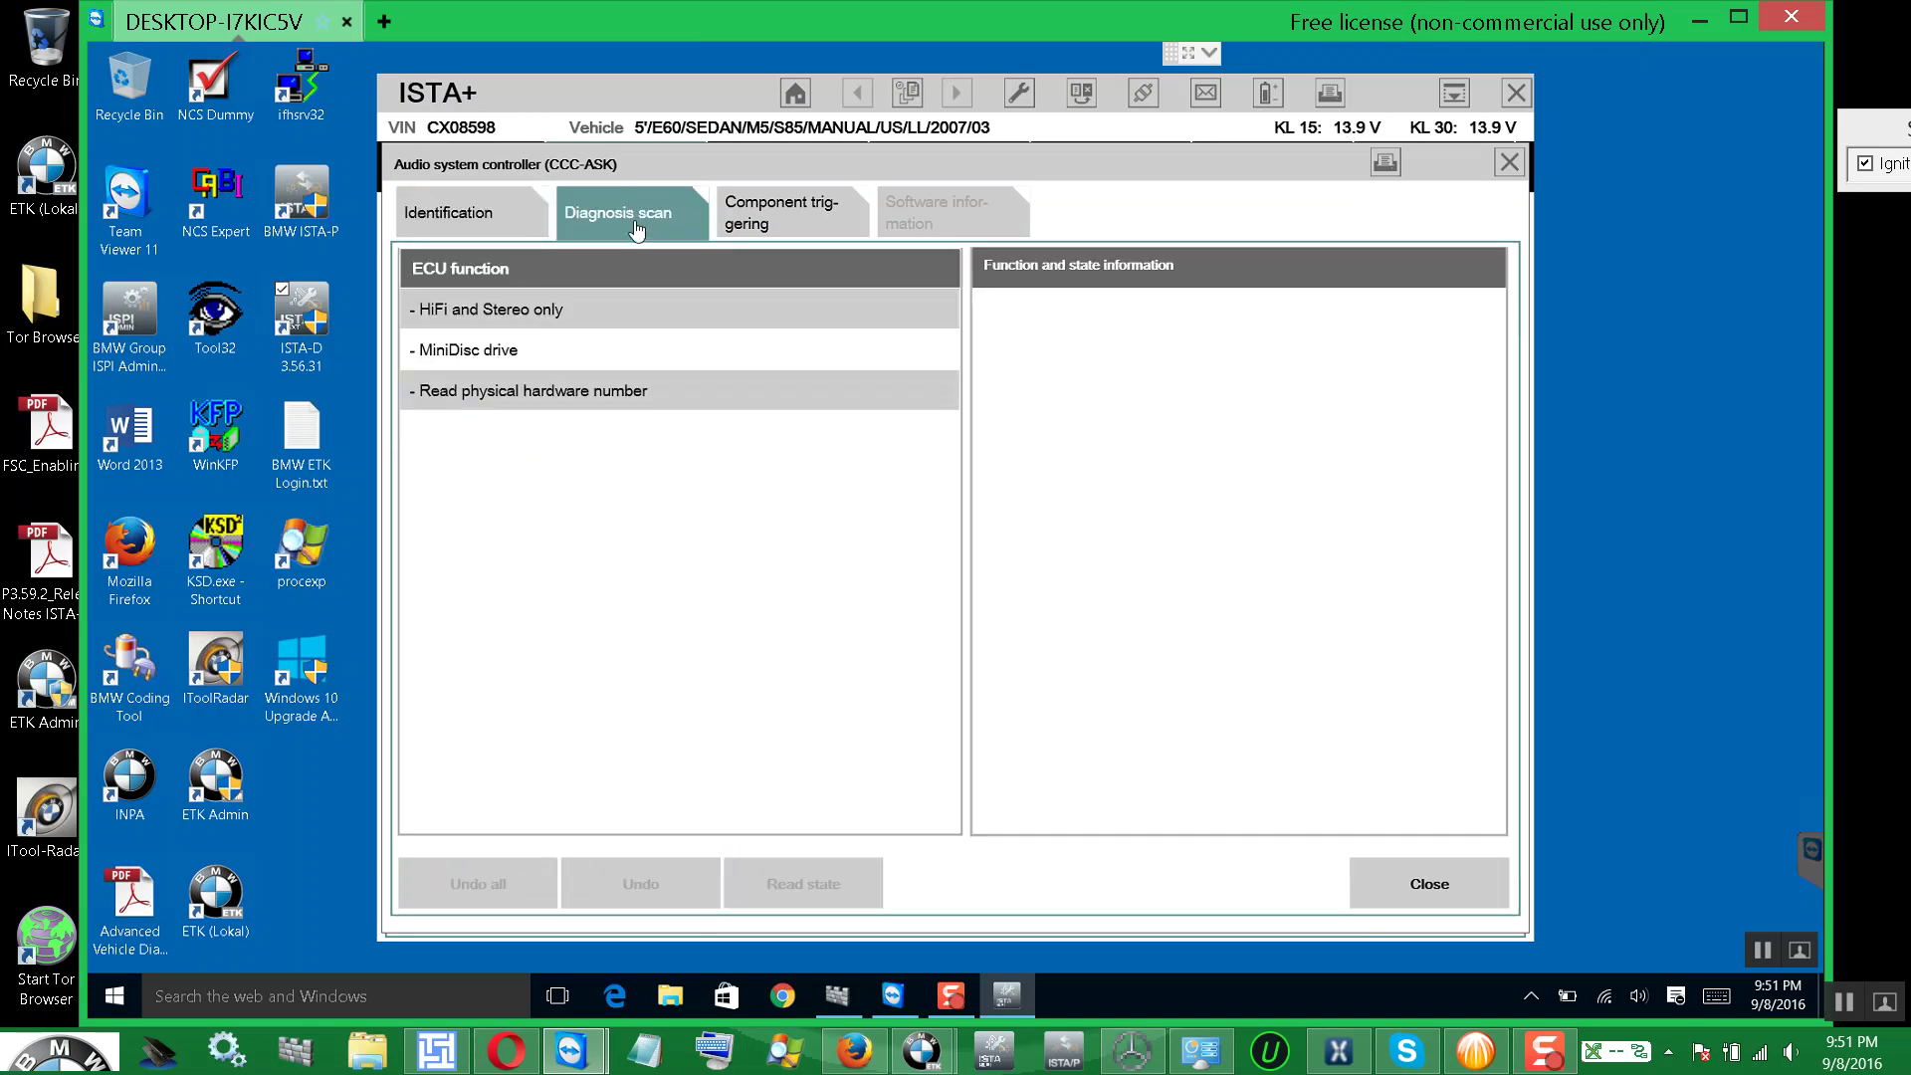
click(758, 223)
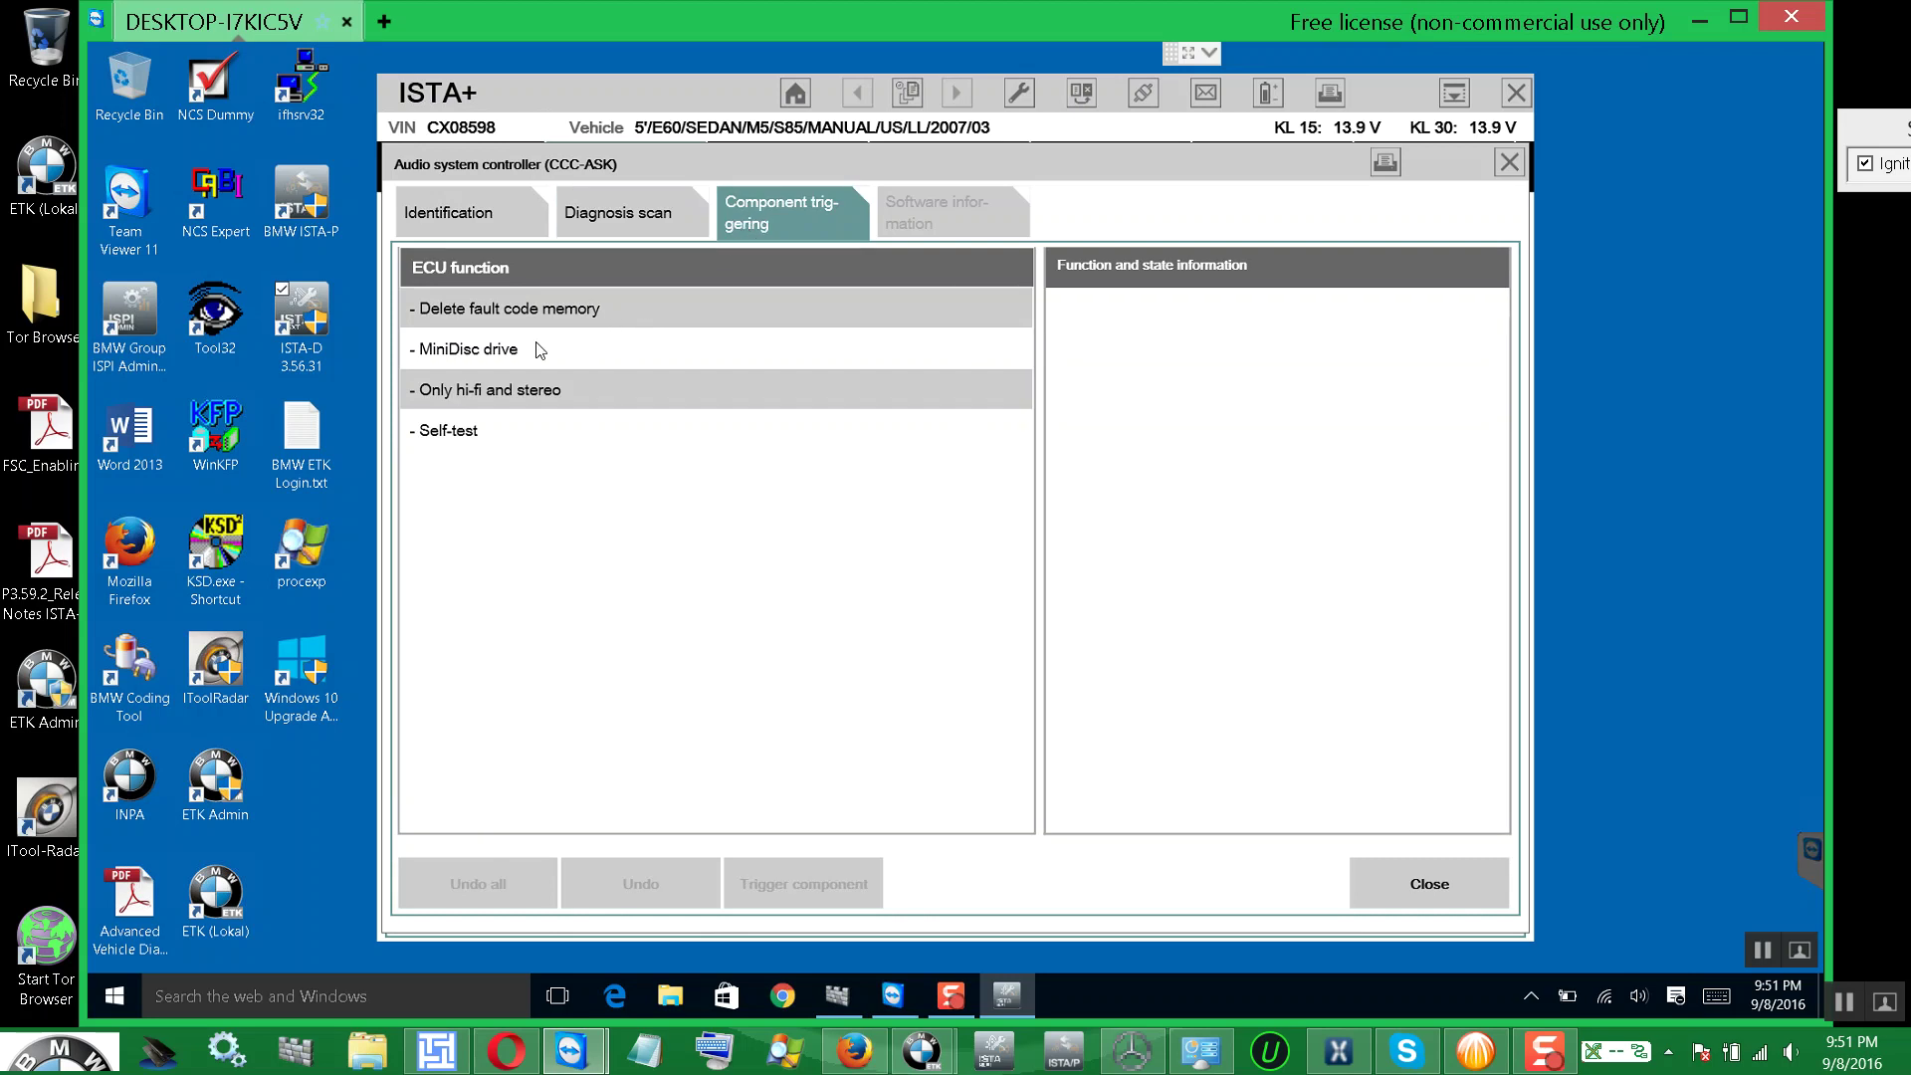
click(557, 395)
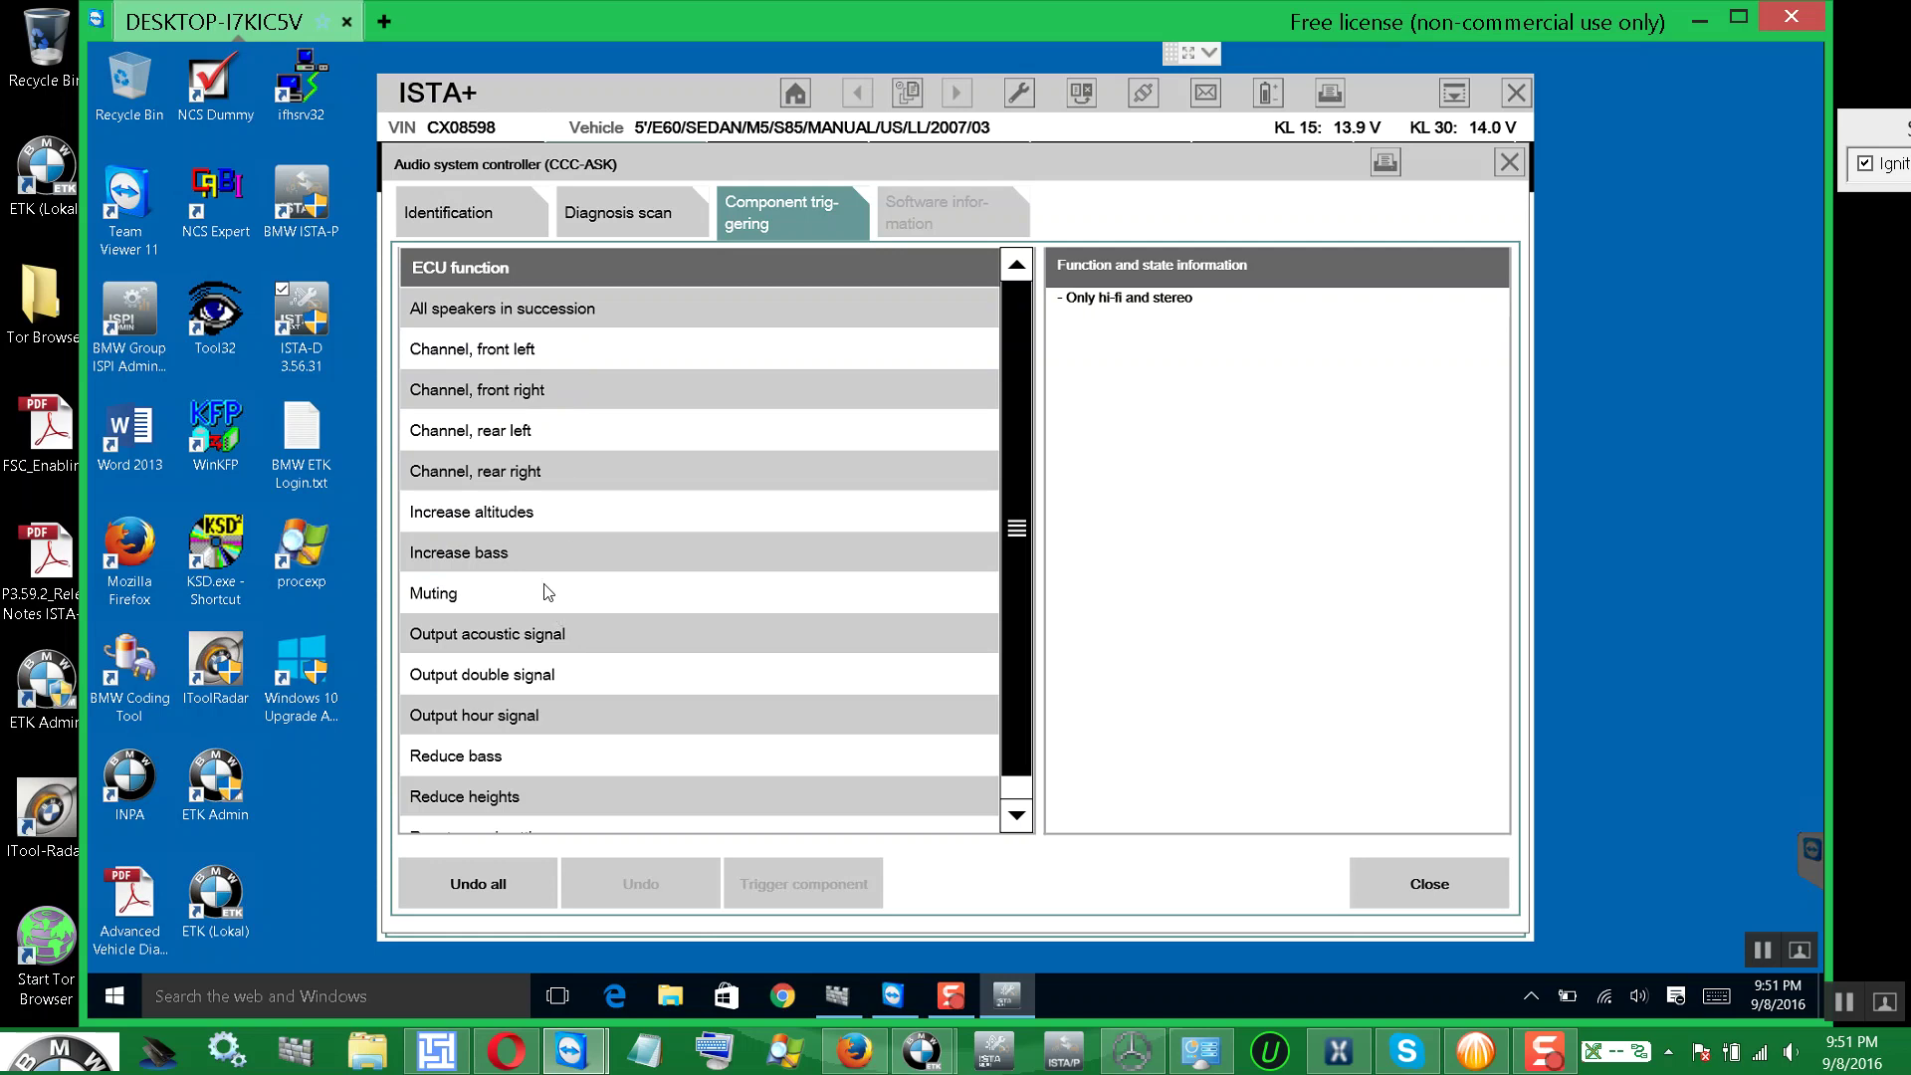
scroll(590, 554, down, 1)
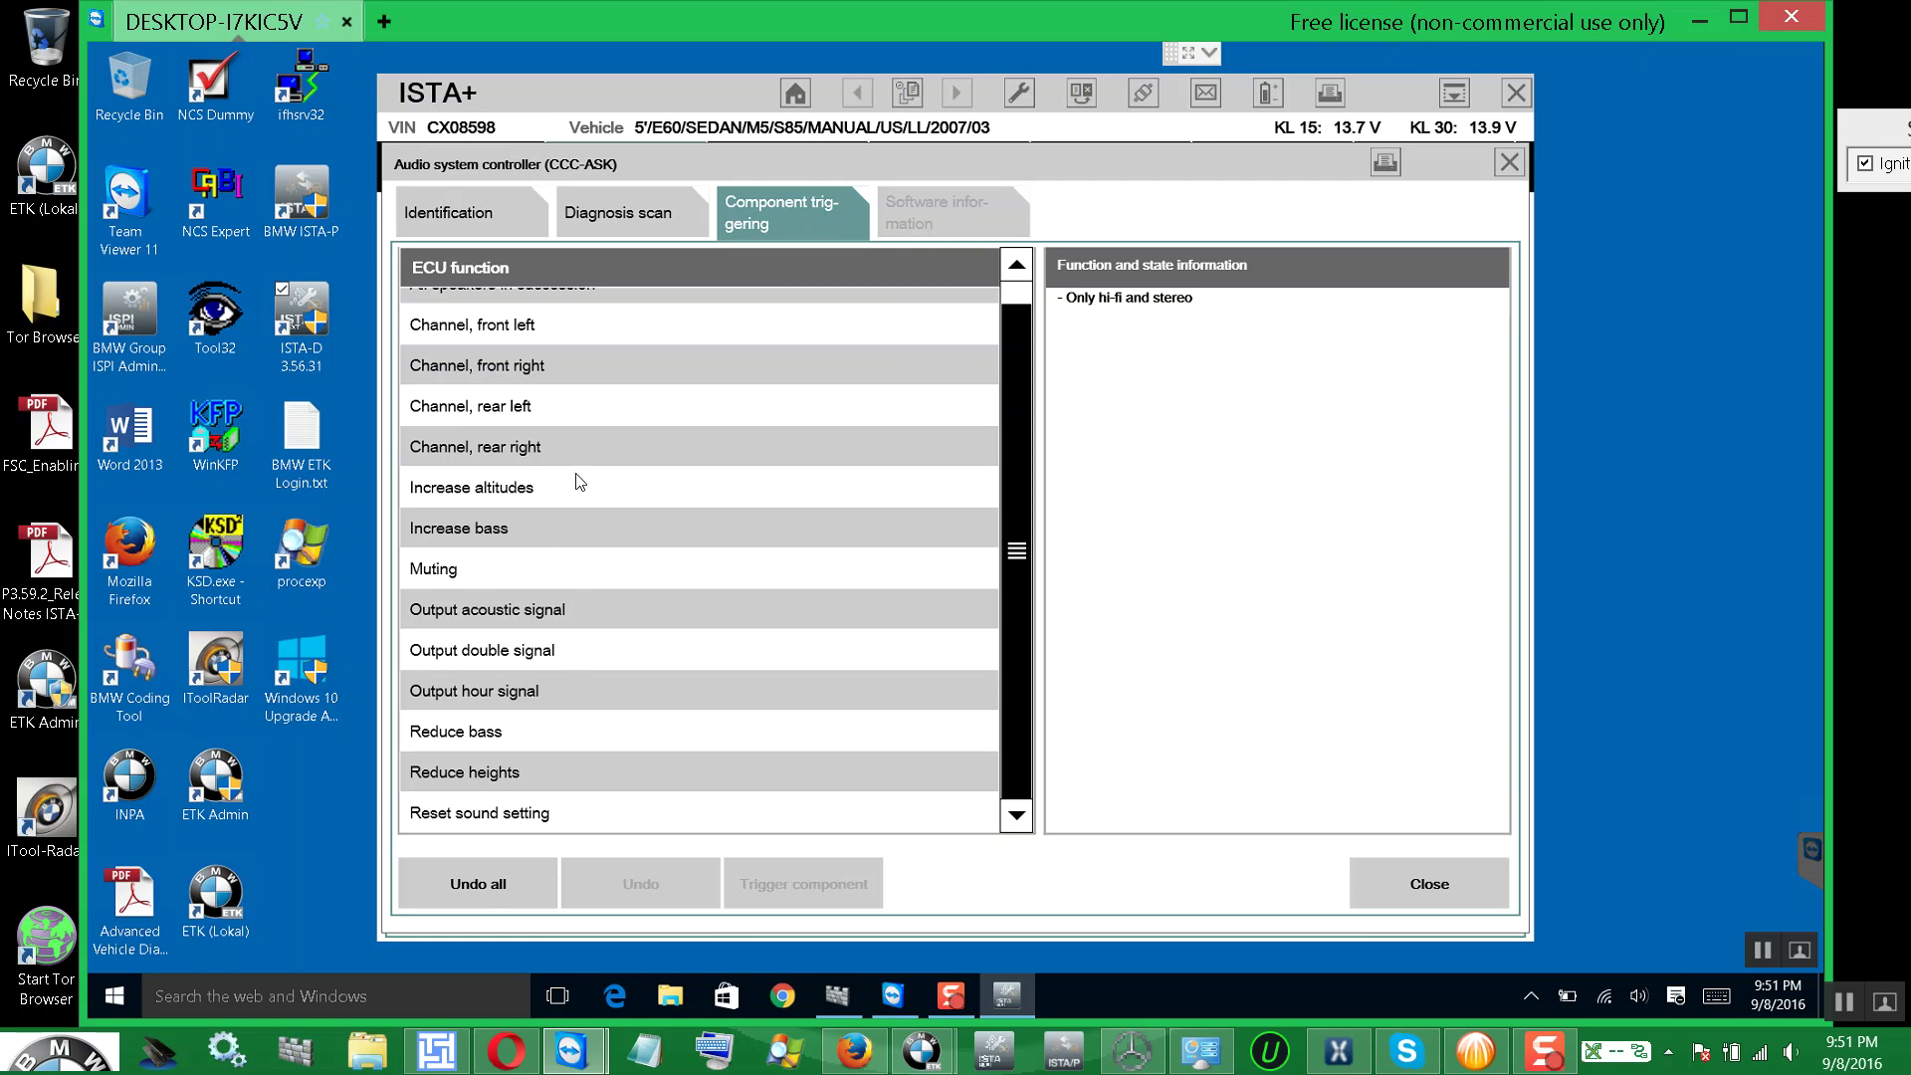
scroll(577, 478, up, 1)
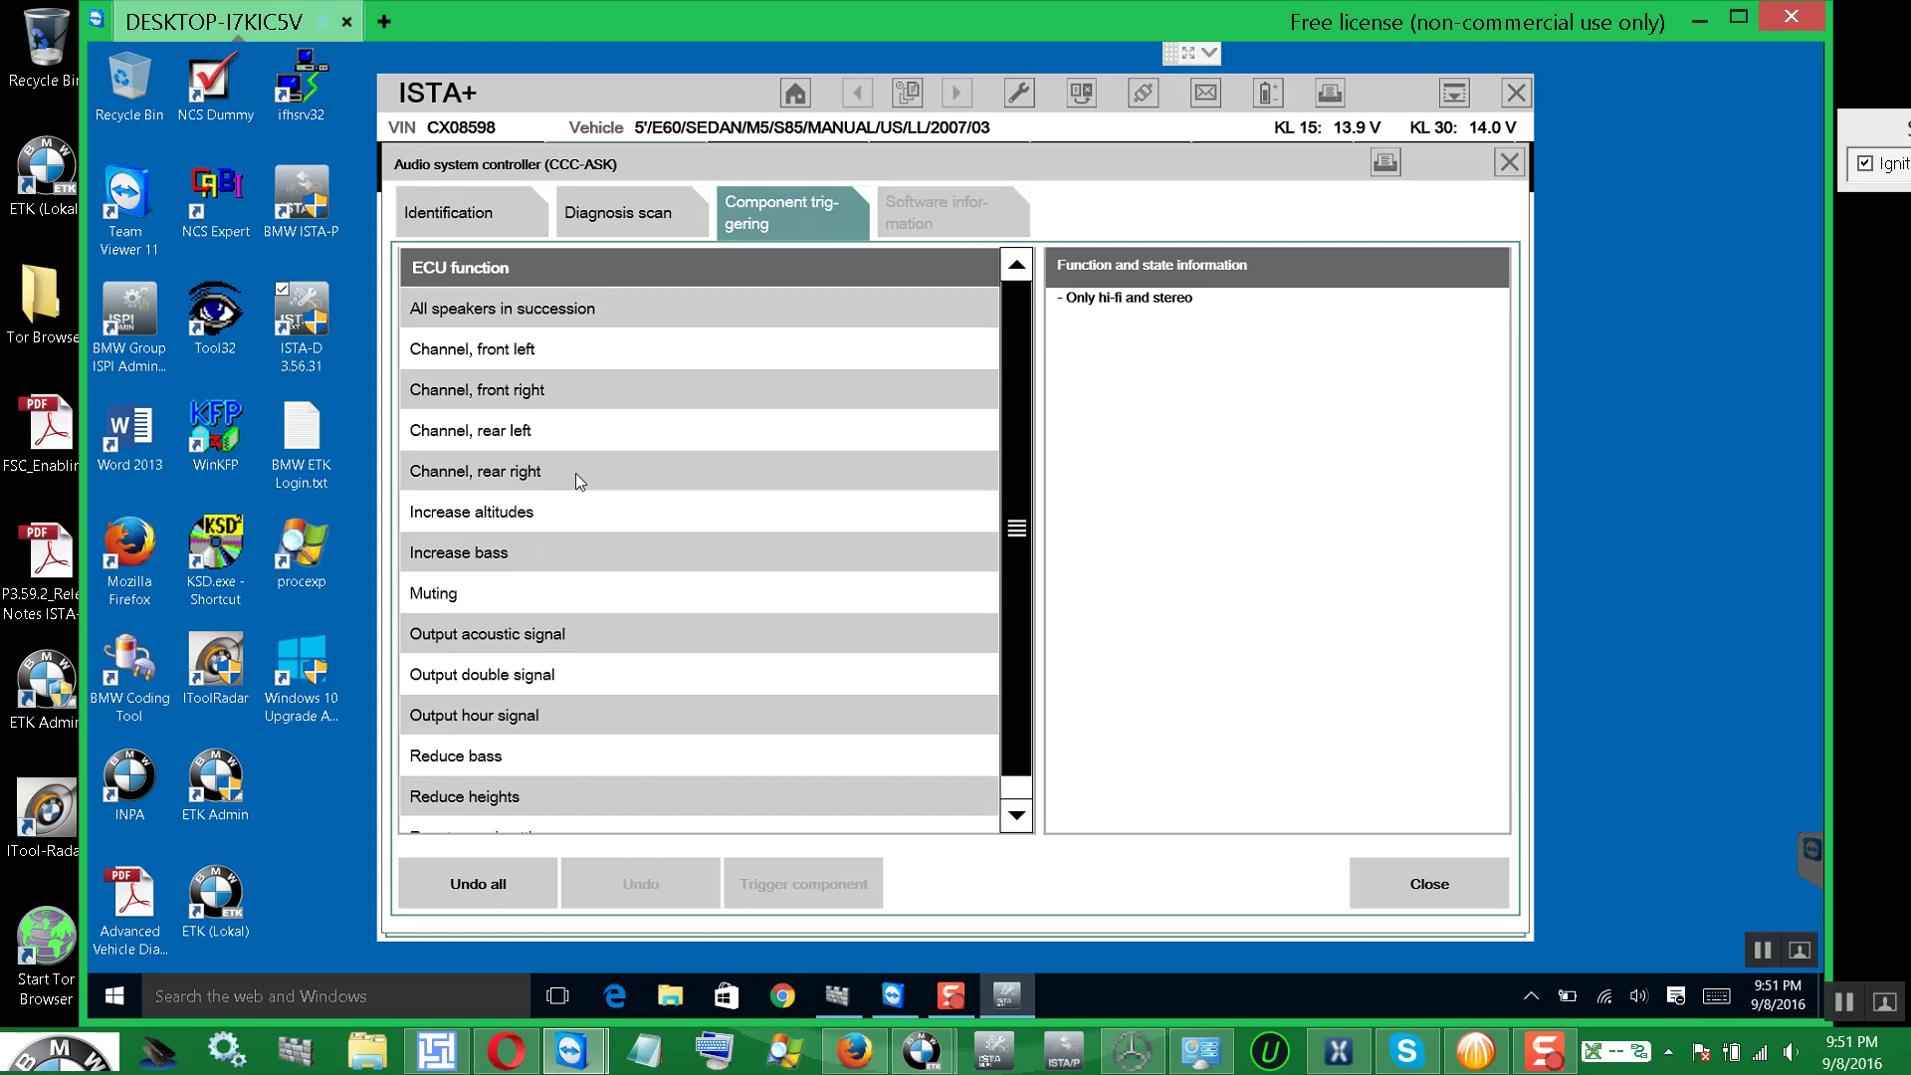
click(487, 886)
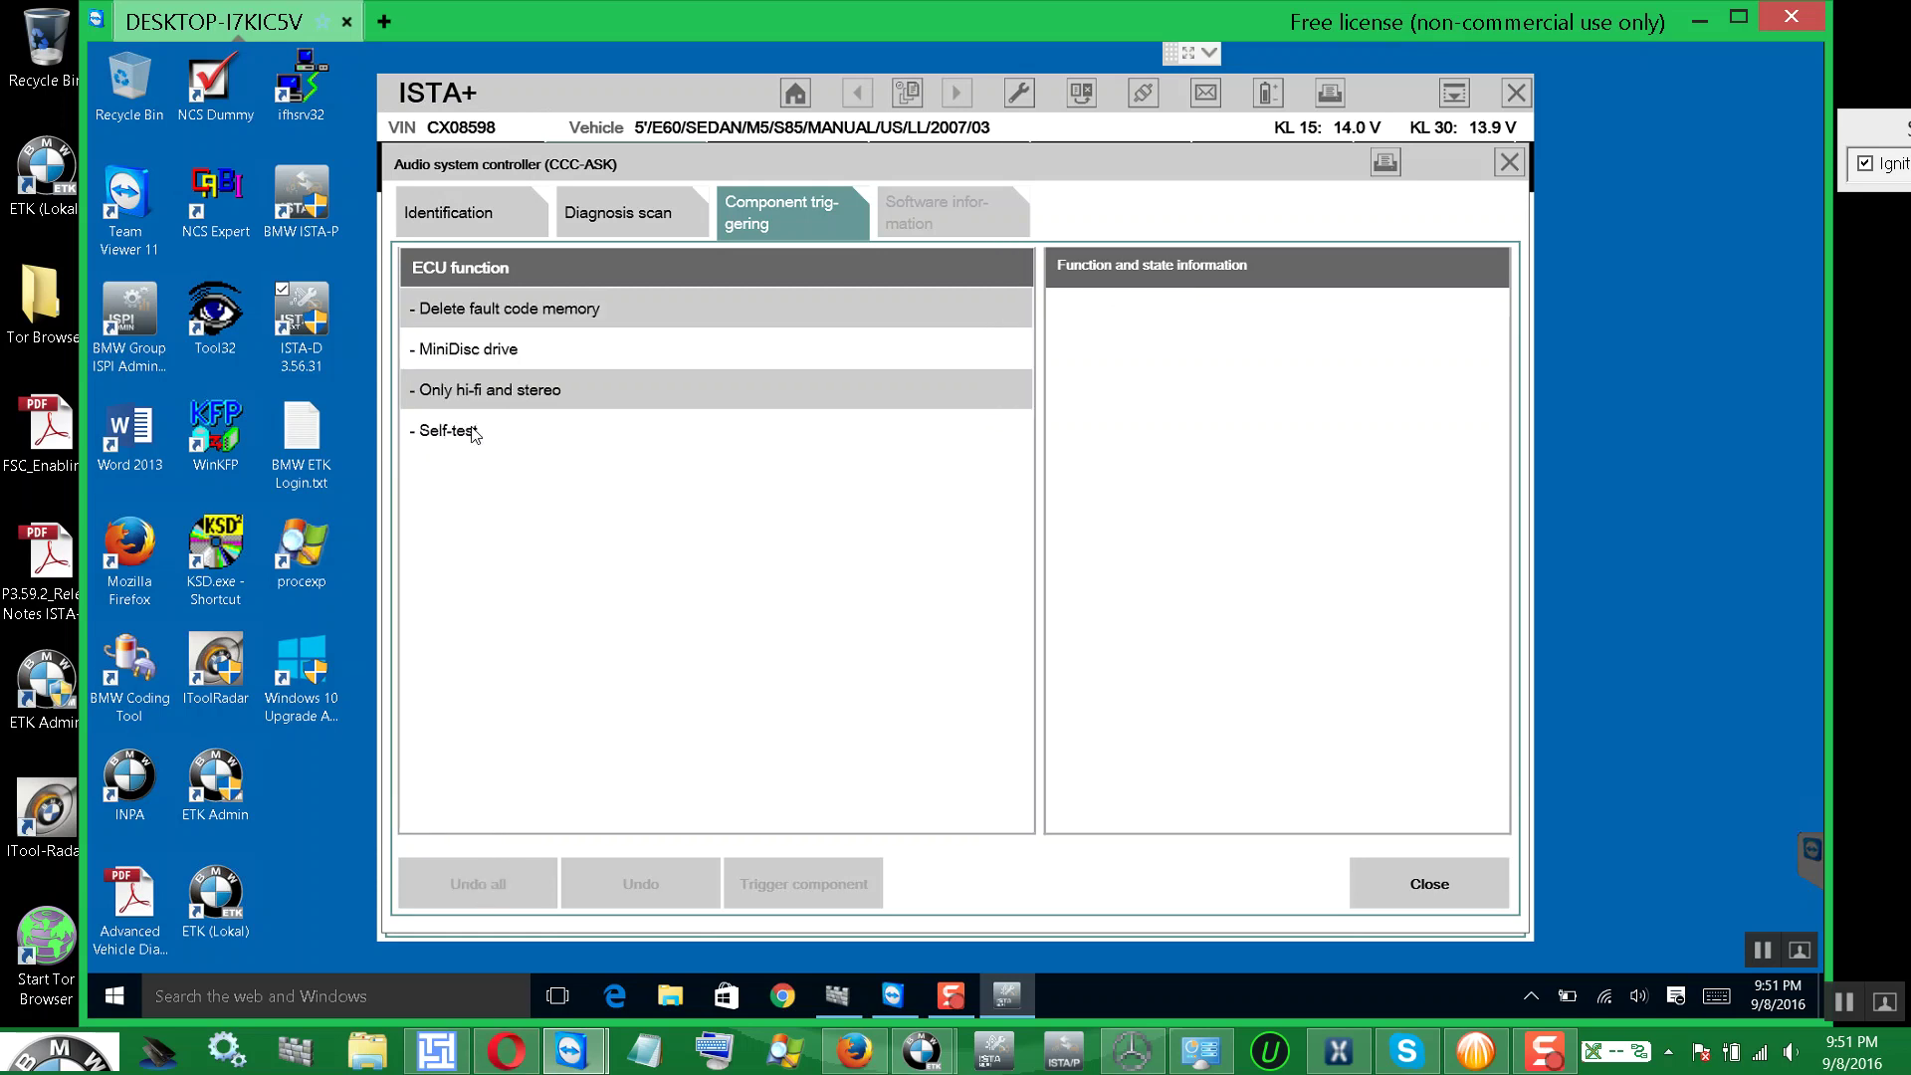
click(660, 212)
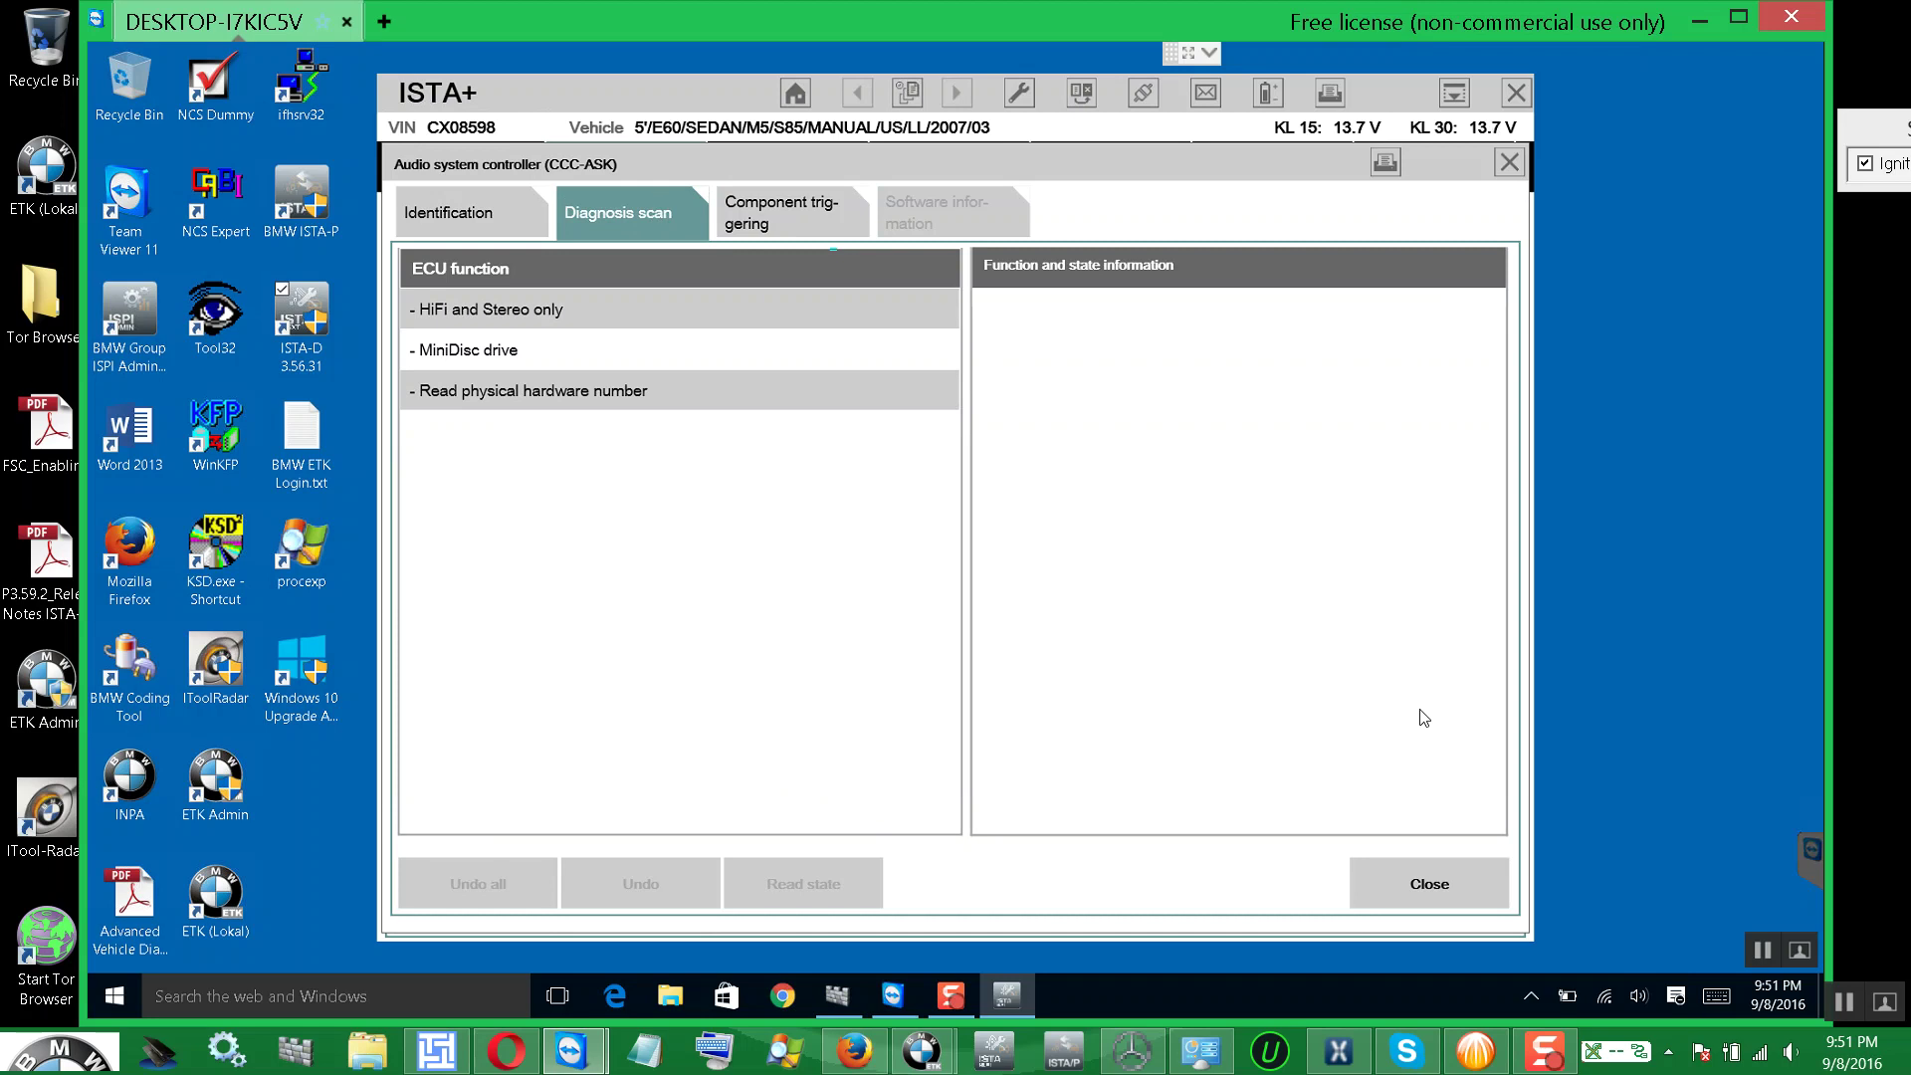
click(1420, 882)
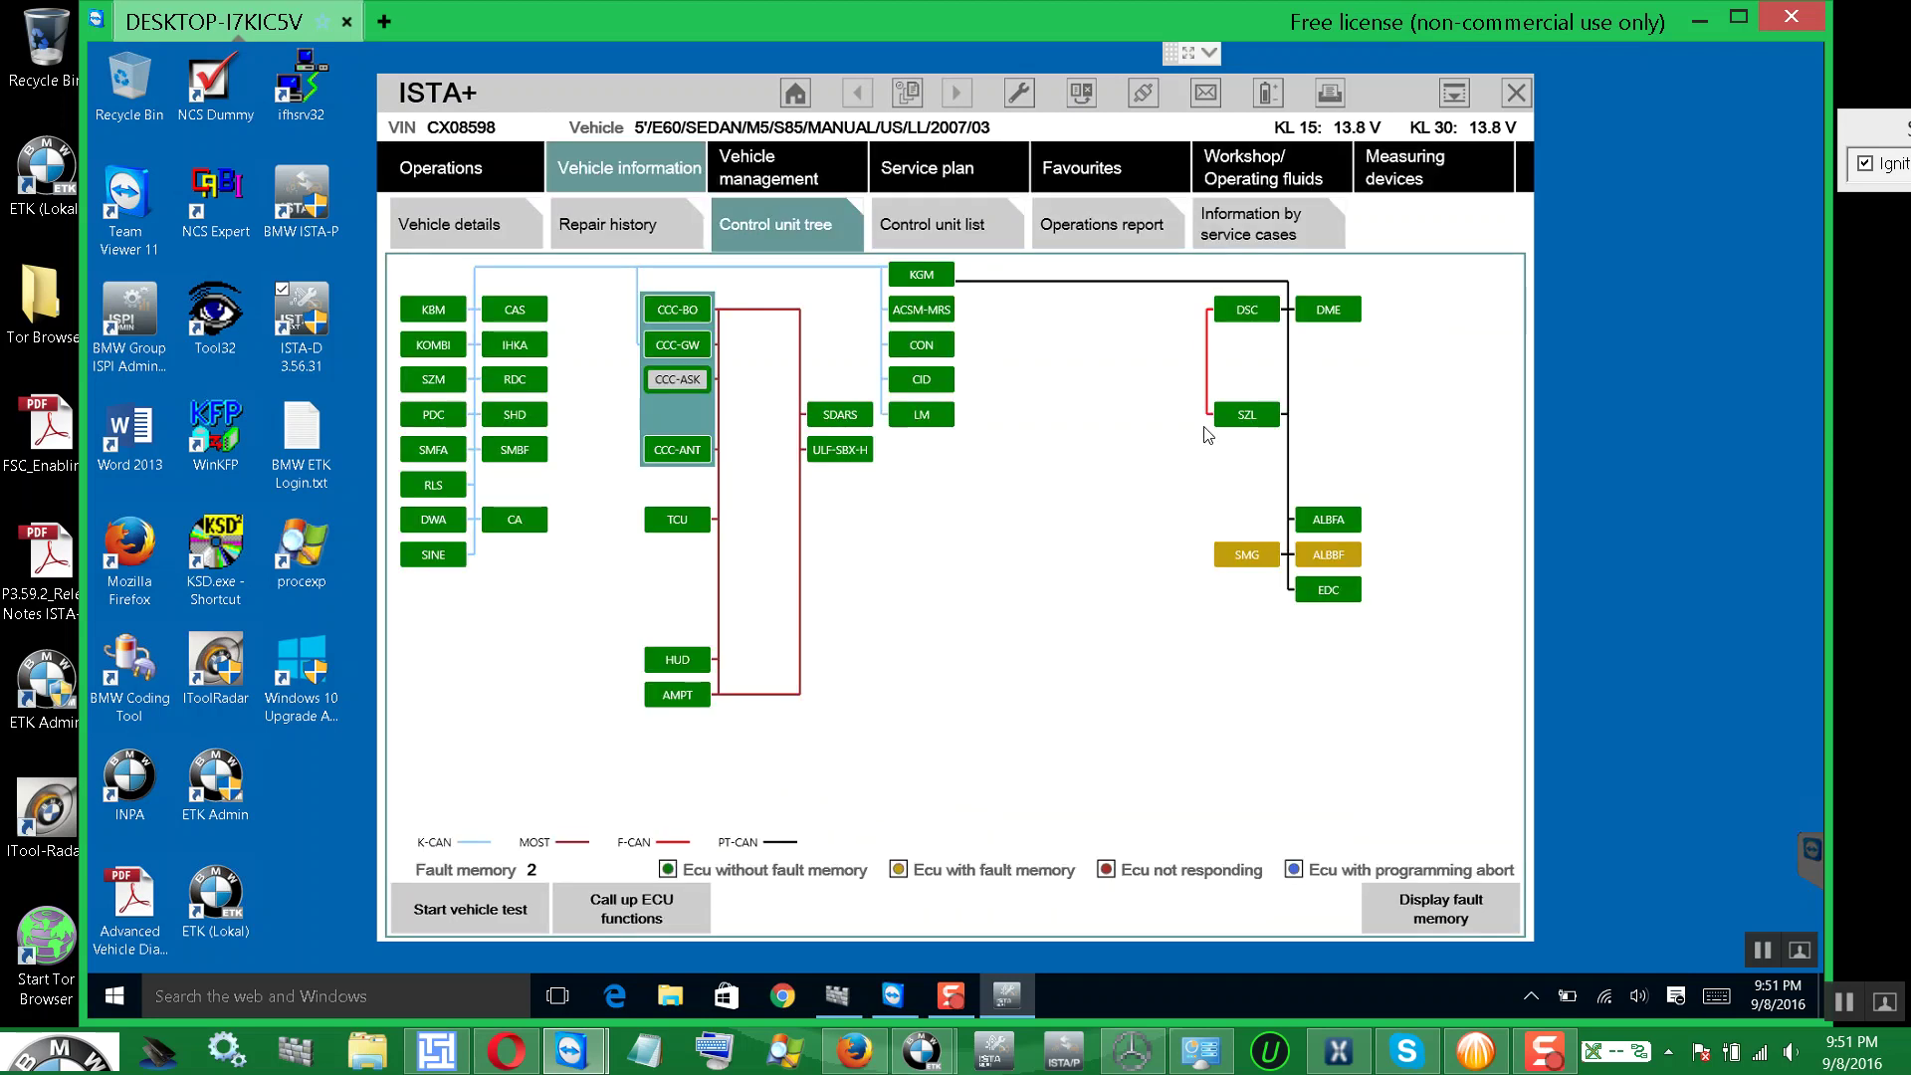
- End the current vehicle operation and minimise ISTA+
click(1515, 95)
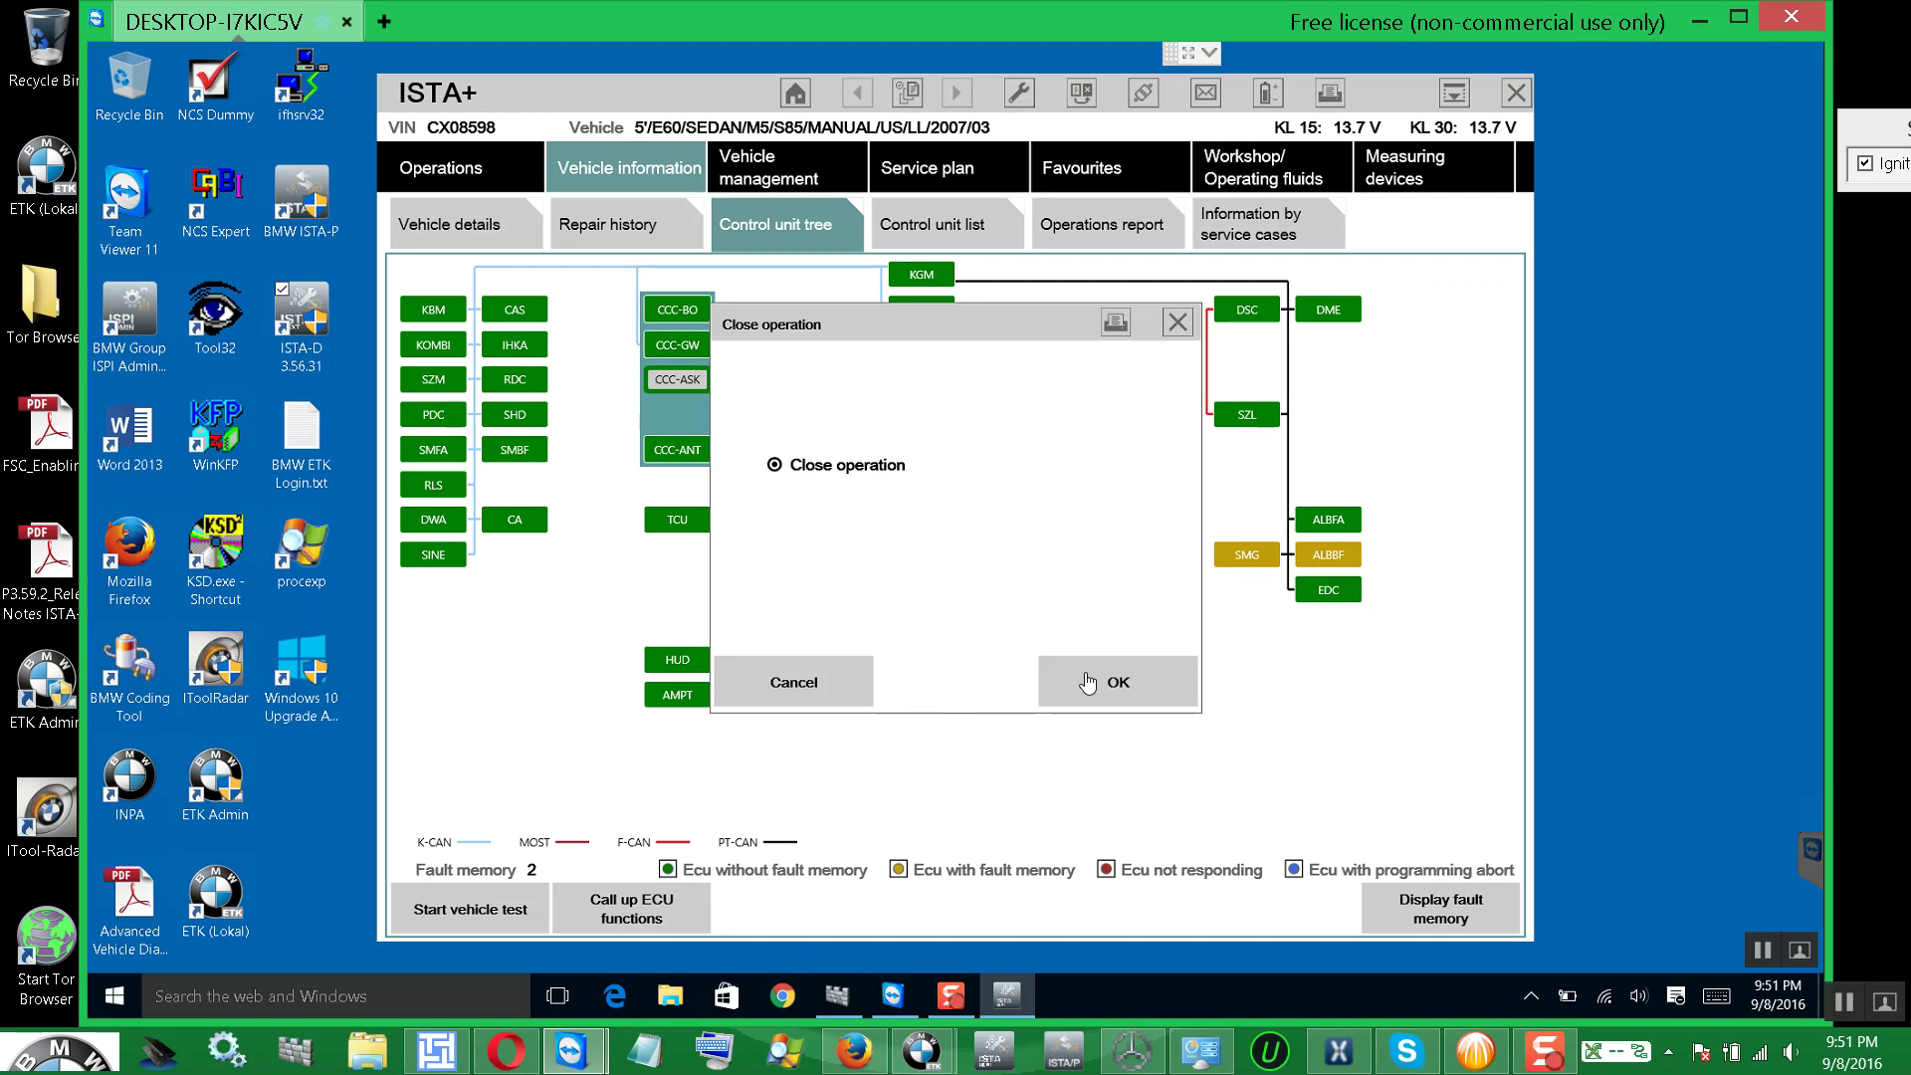
click(1087, 684)
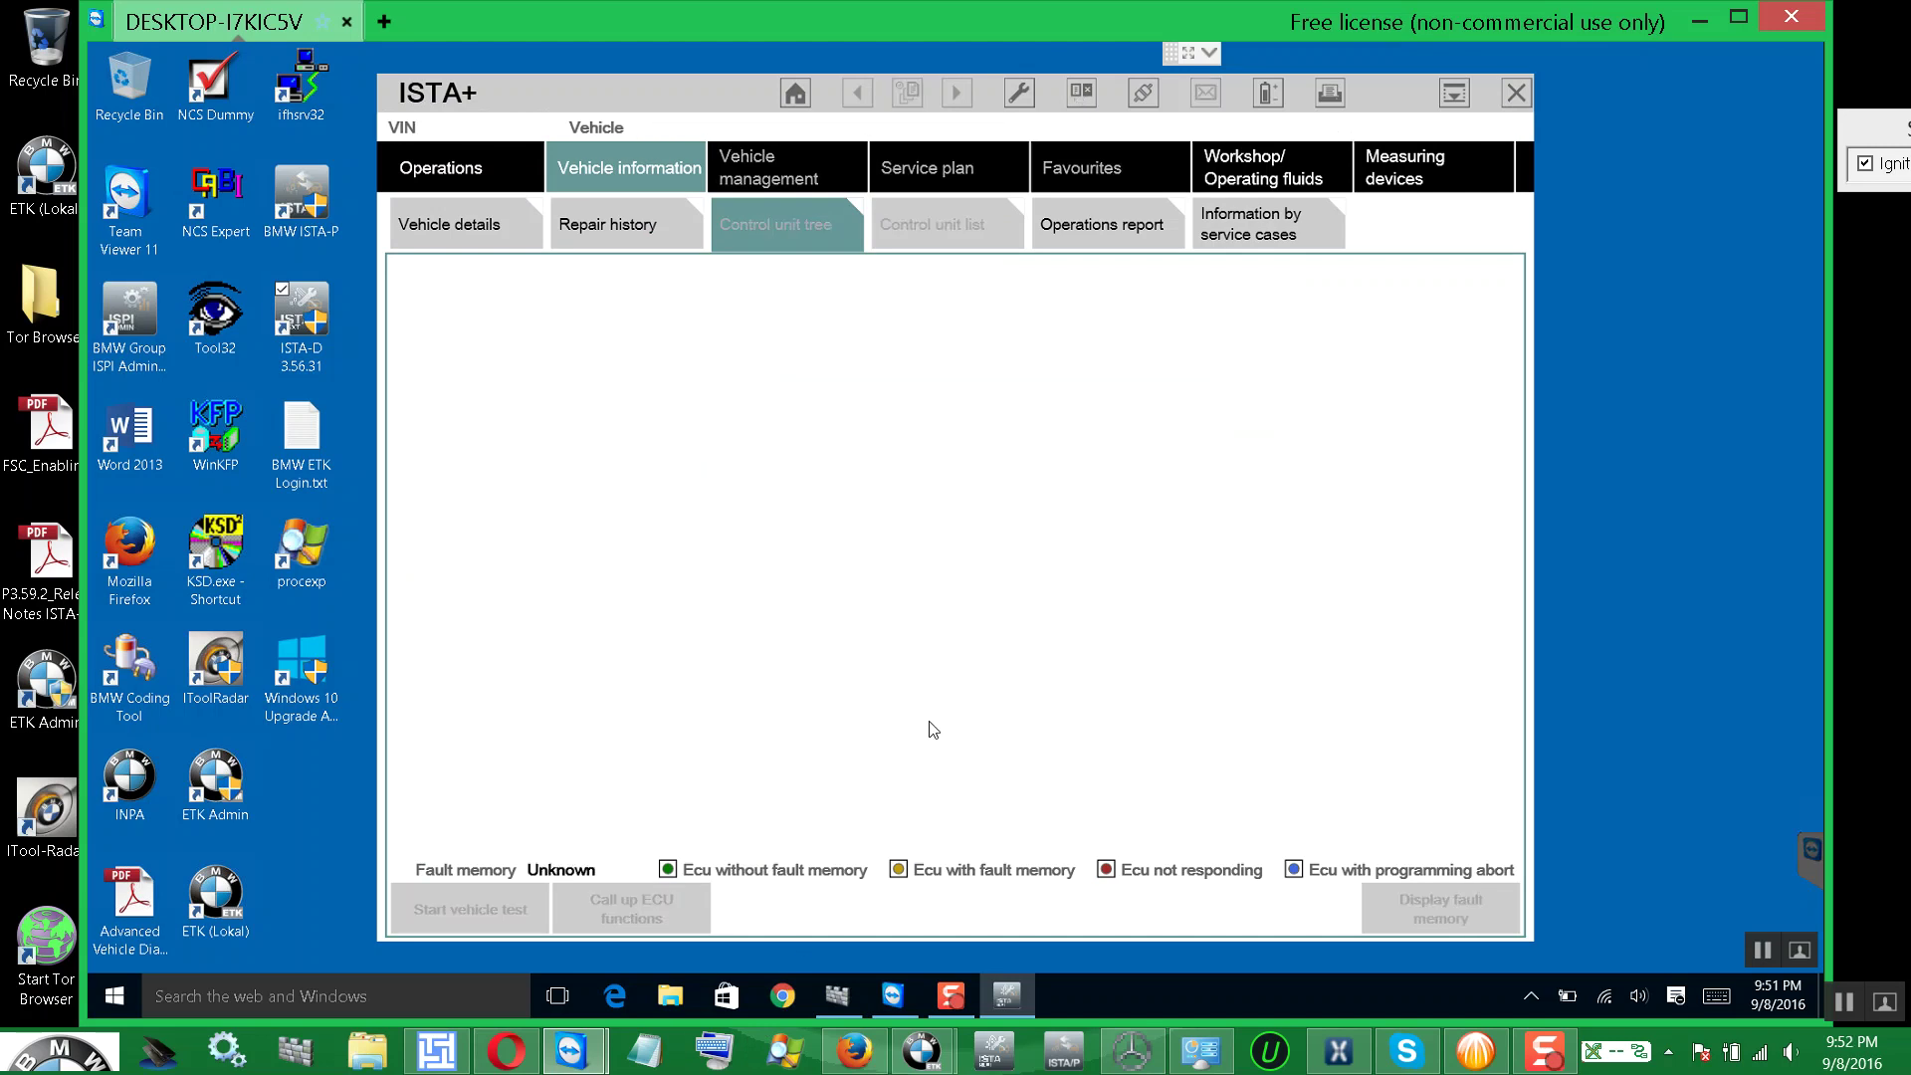
click(1454, 92)
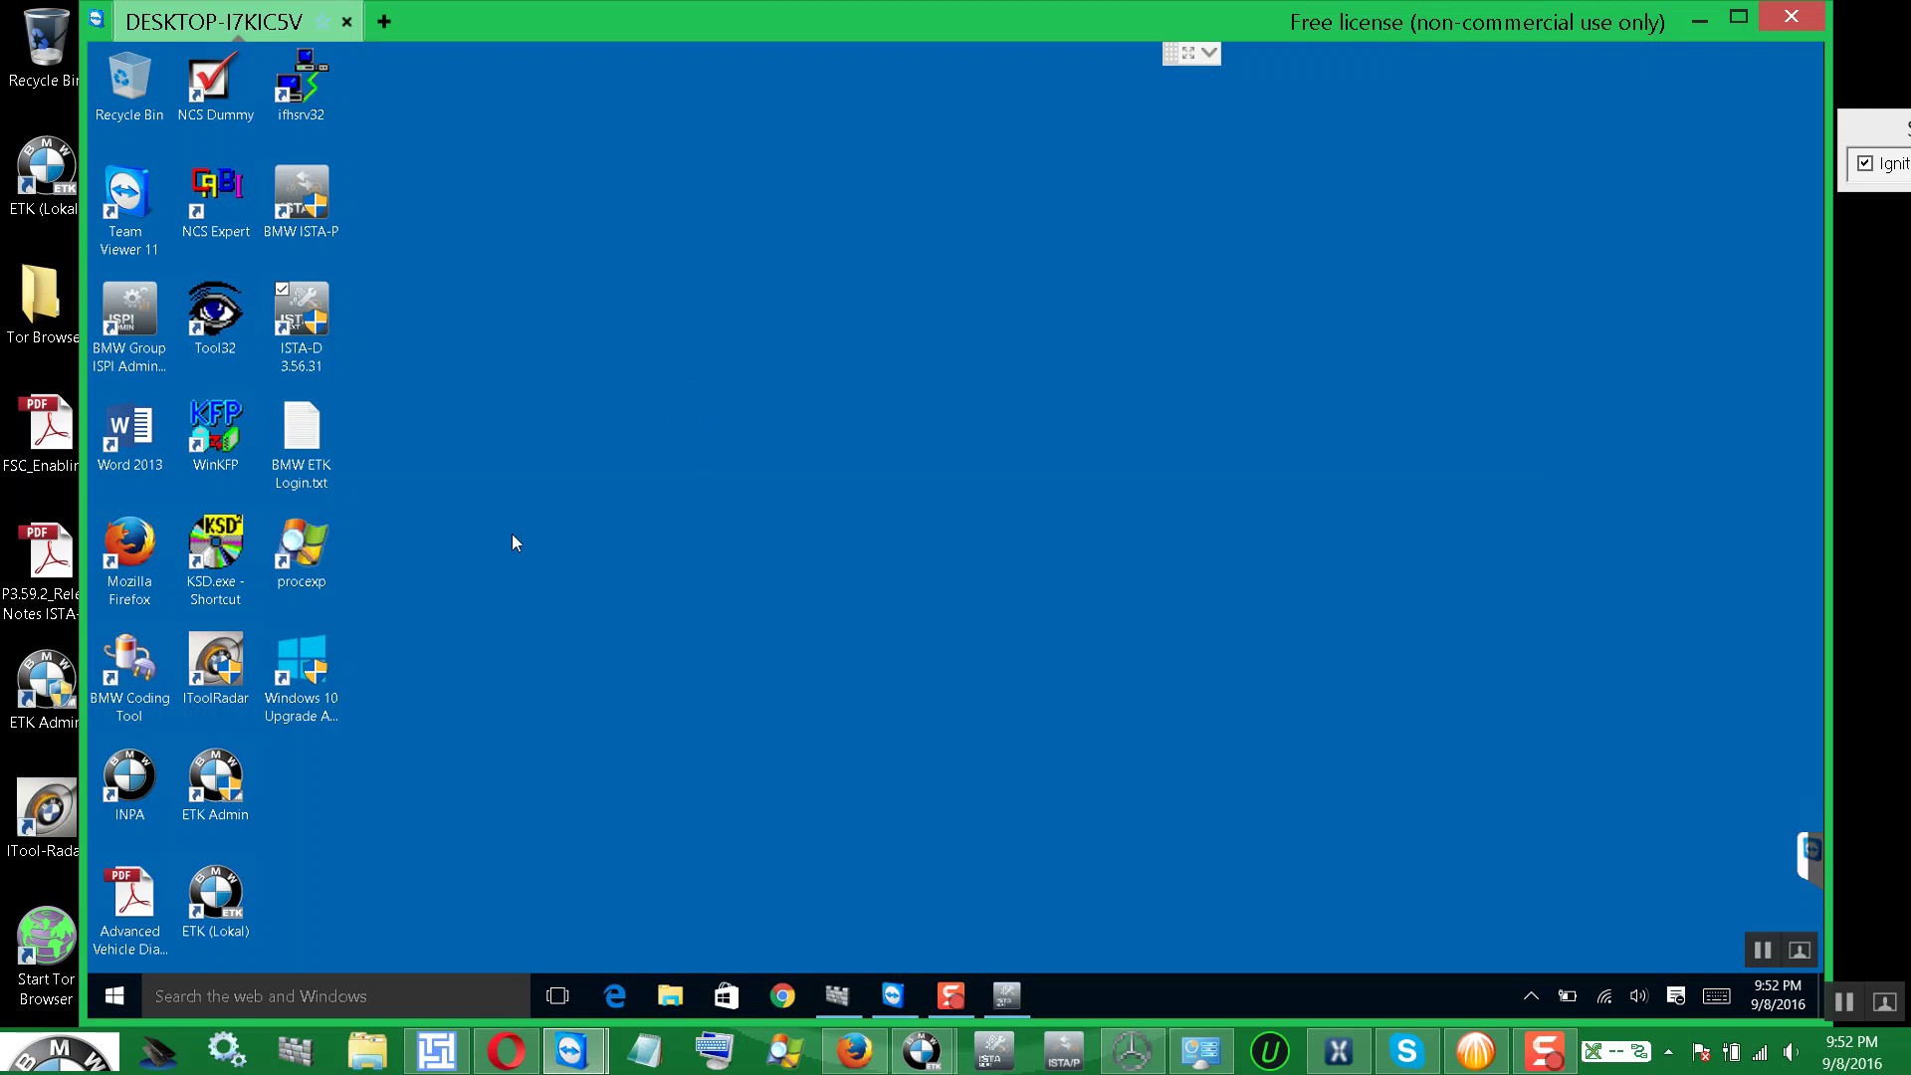
- Check the ICOM's device state in ITool Radar and start ISTA-P for BMW Cars
double_click(215, 662)
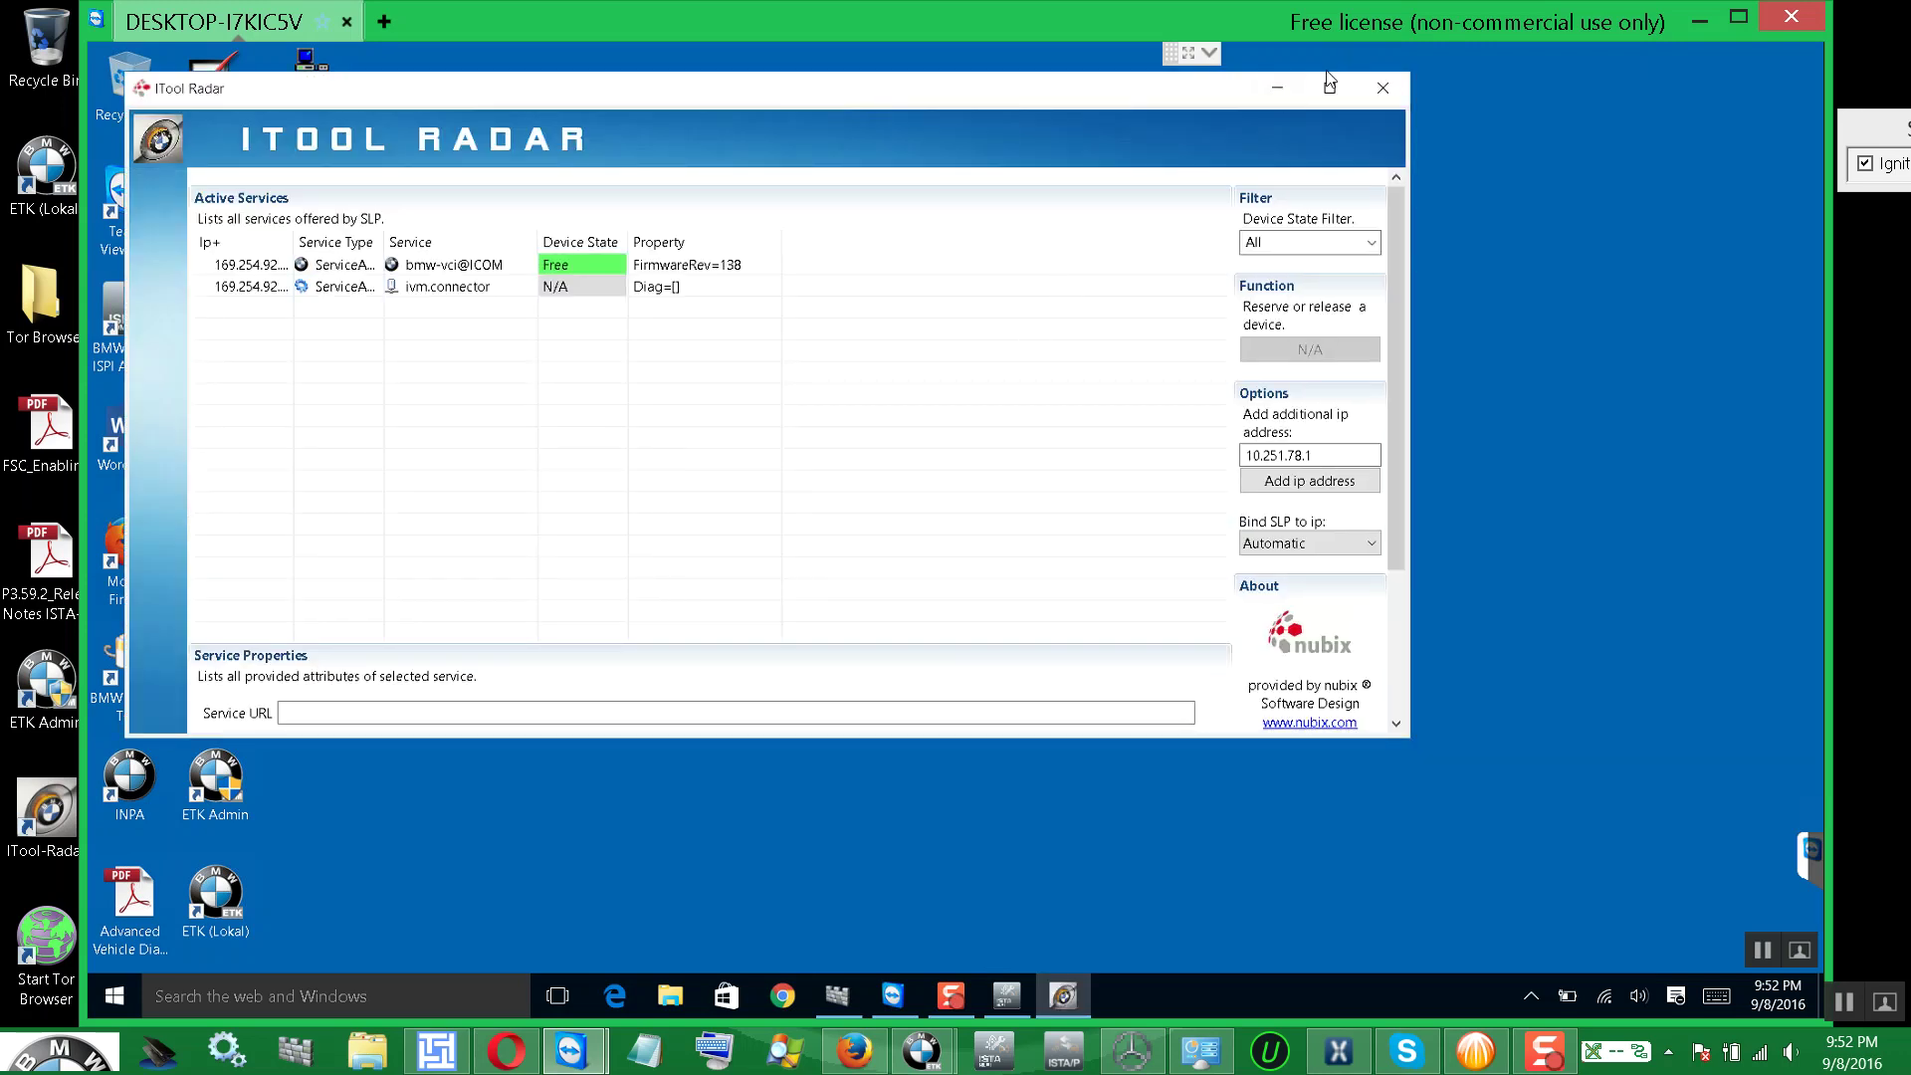
click(1274, 89)
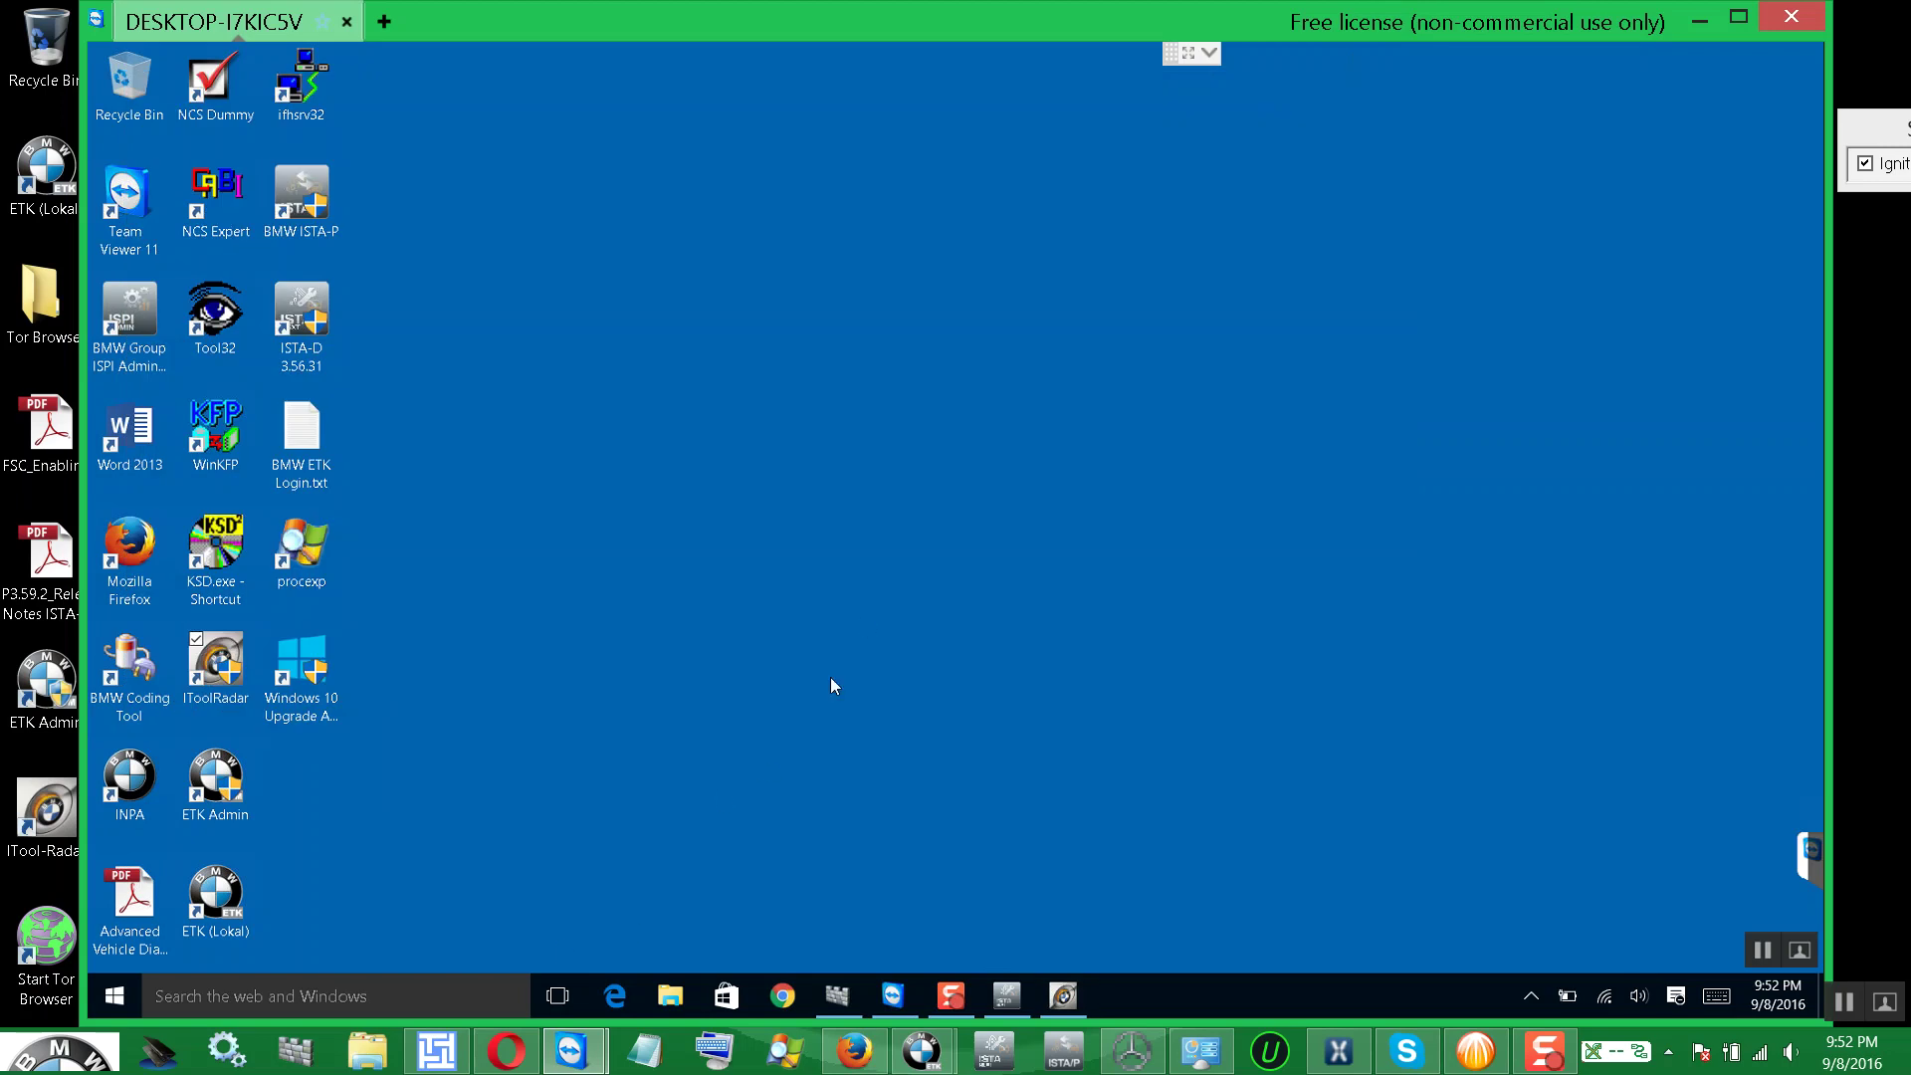
click(302, 199)
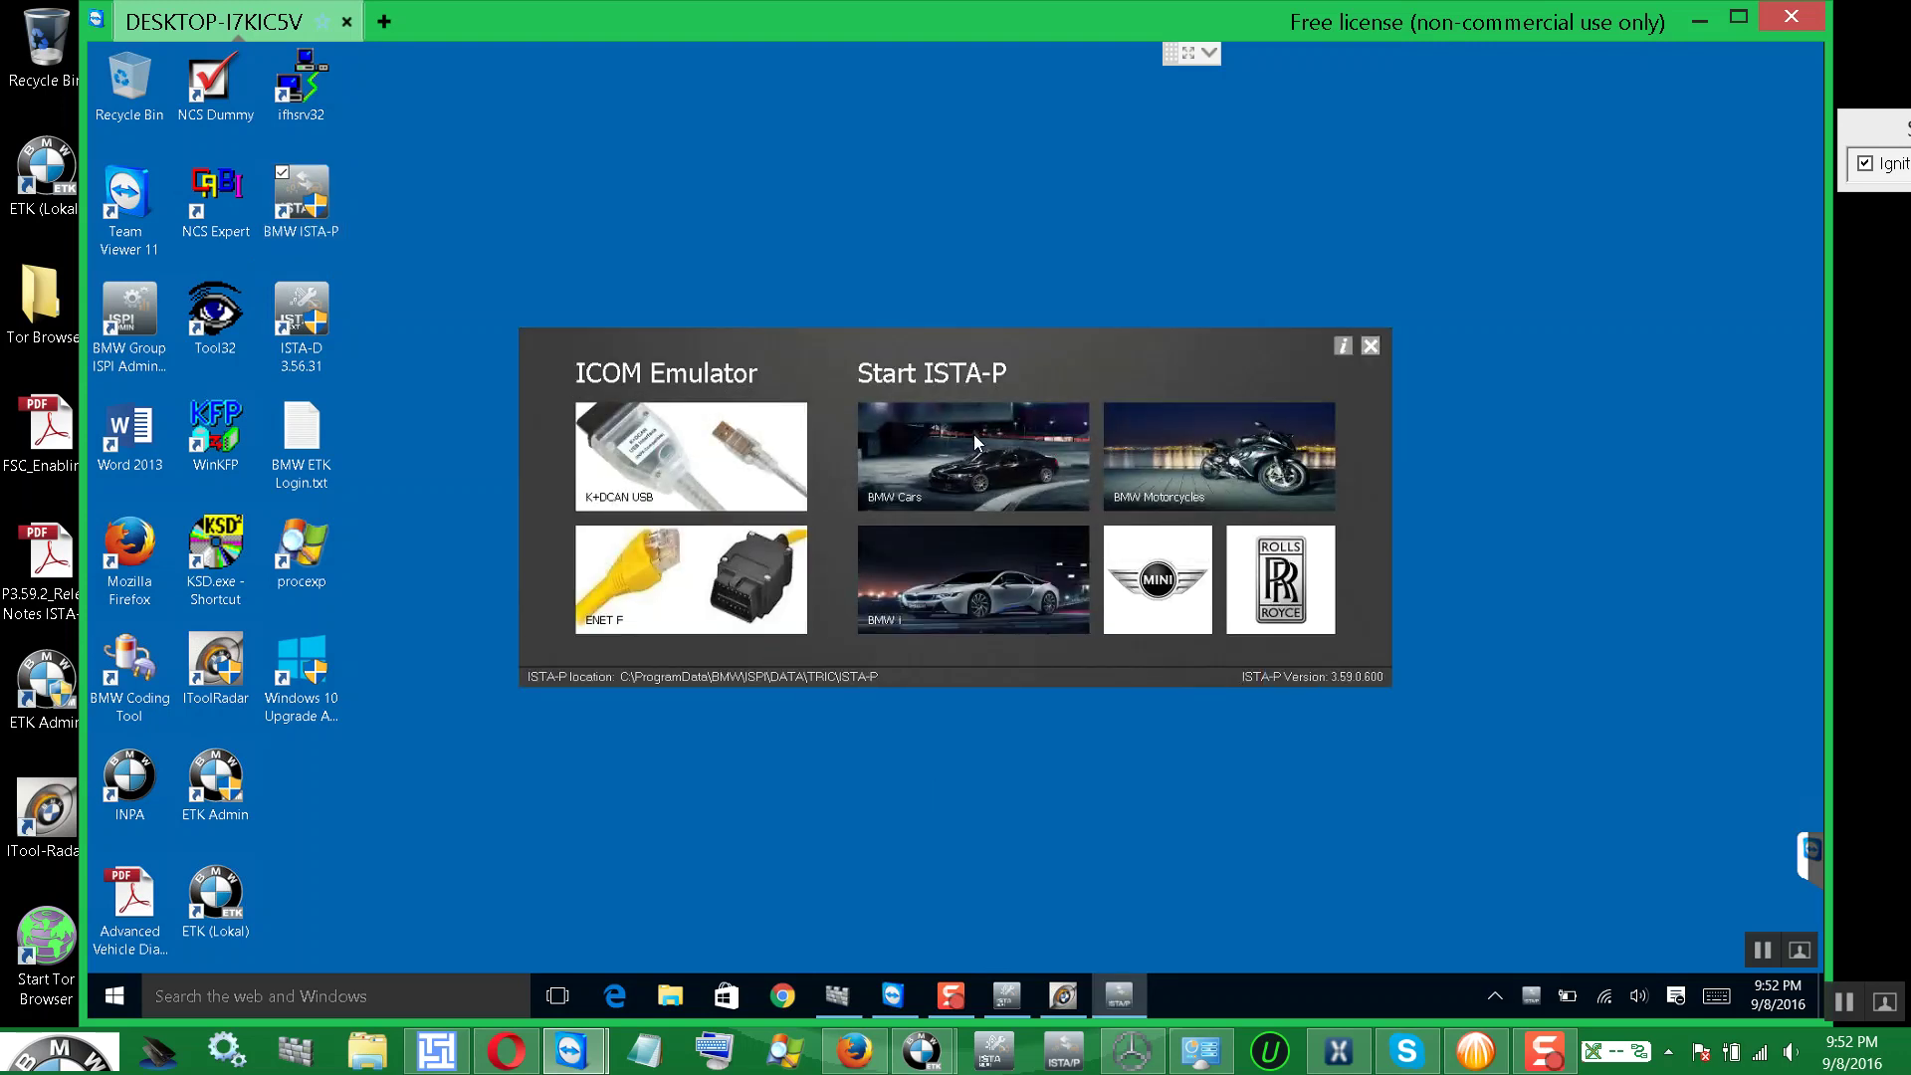
click(967, 456)
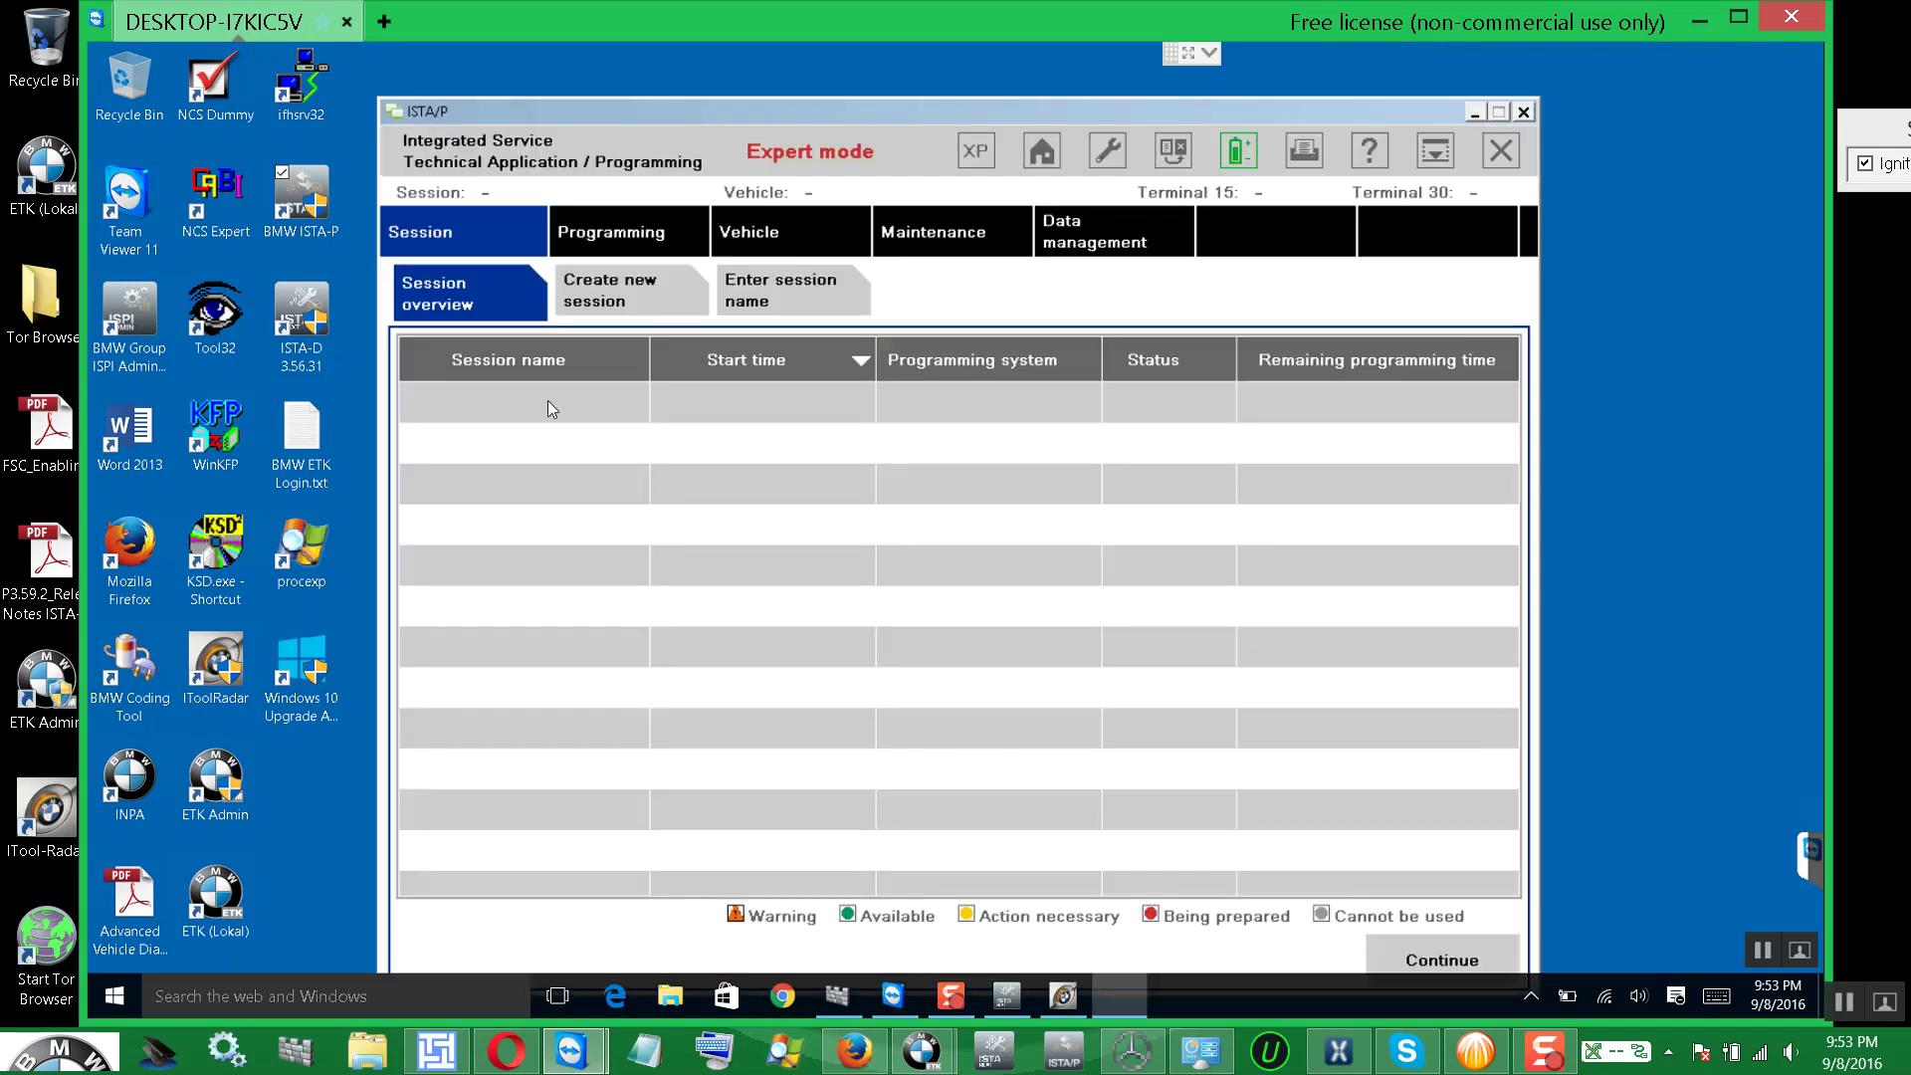
- Create a new programming session with automatic ISTA/P server selection and connect to the vehicle through the ICOM interface
click(625, 290)
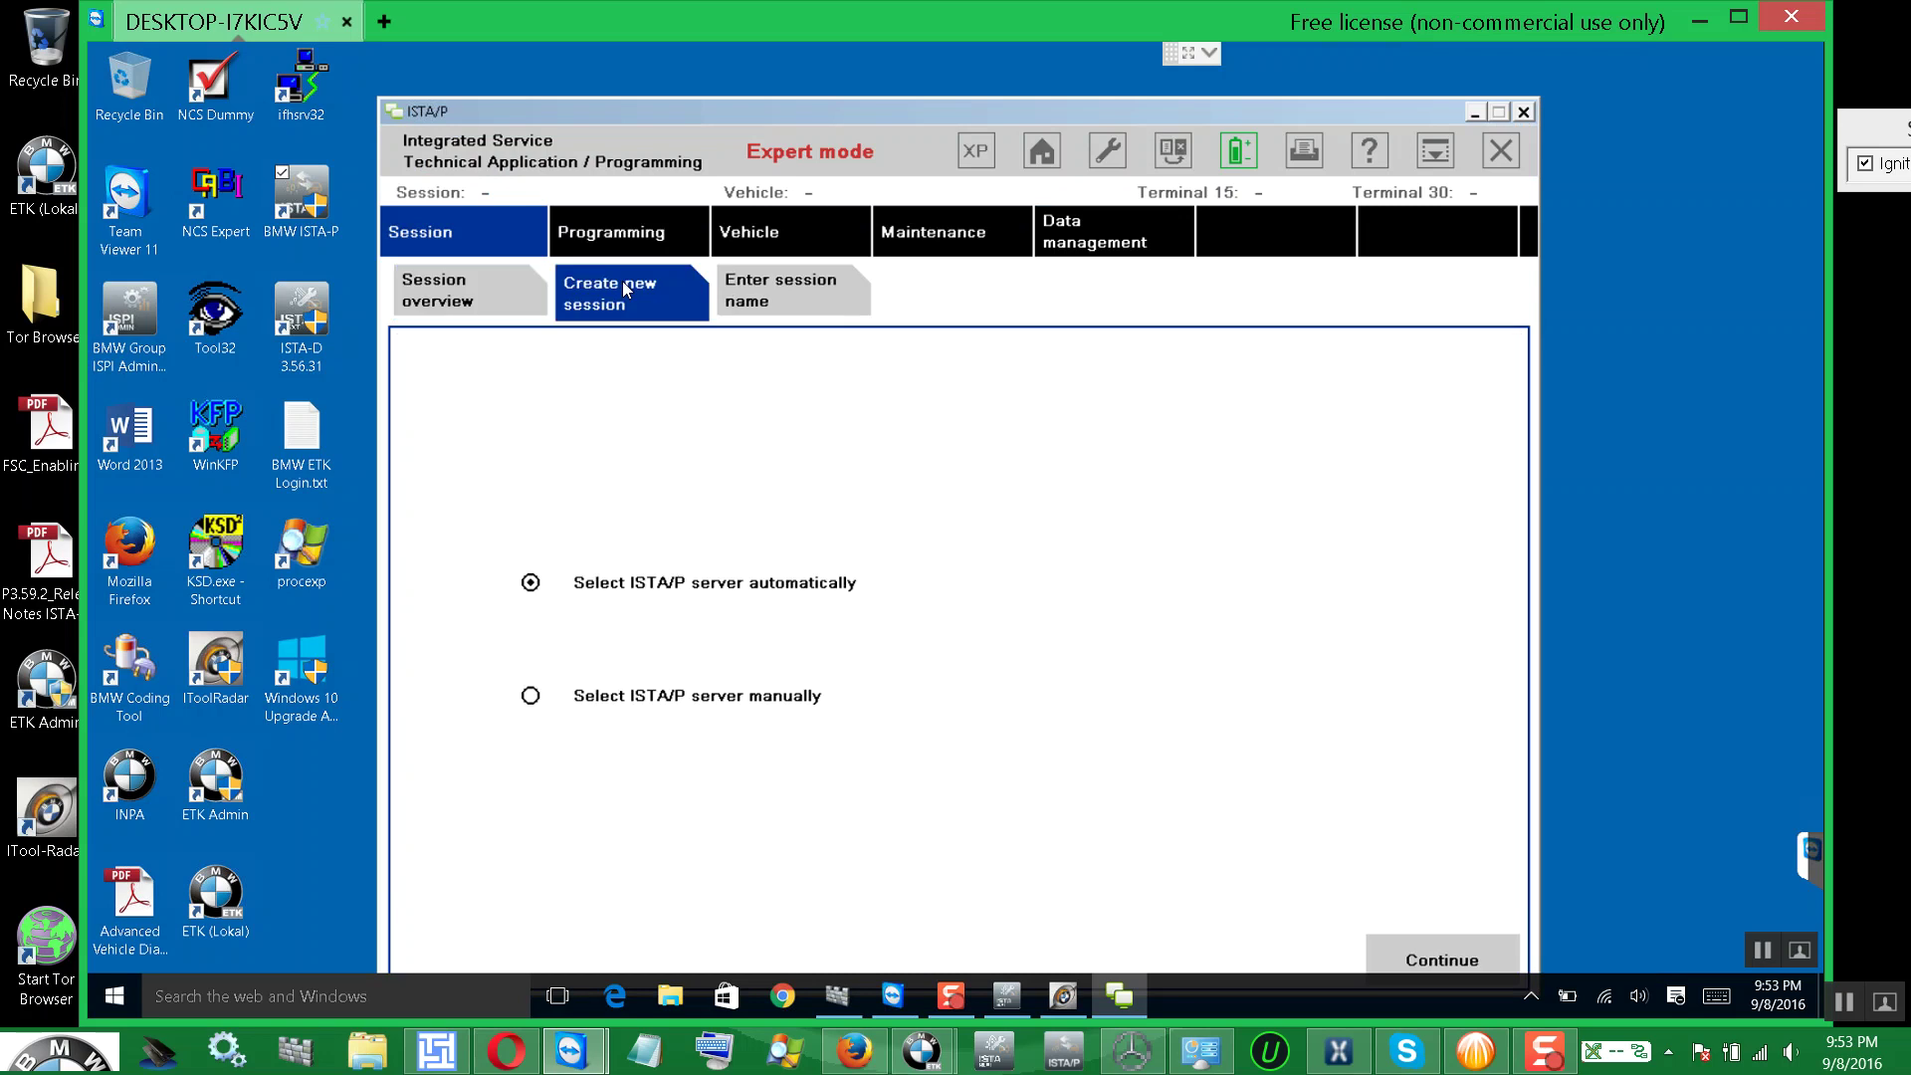
click(1420, 951)
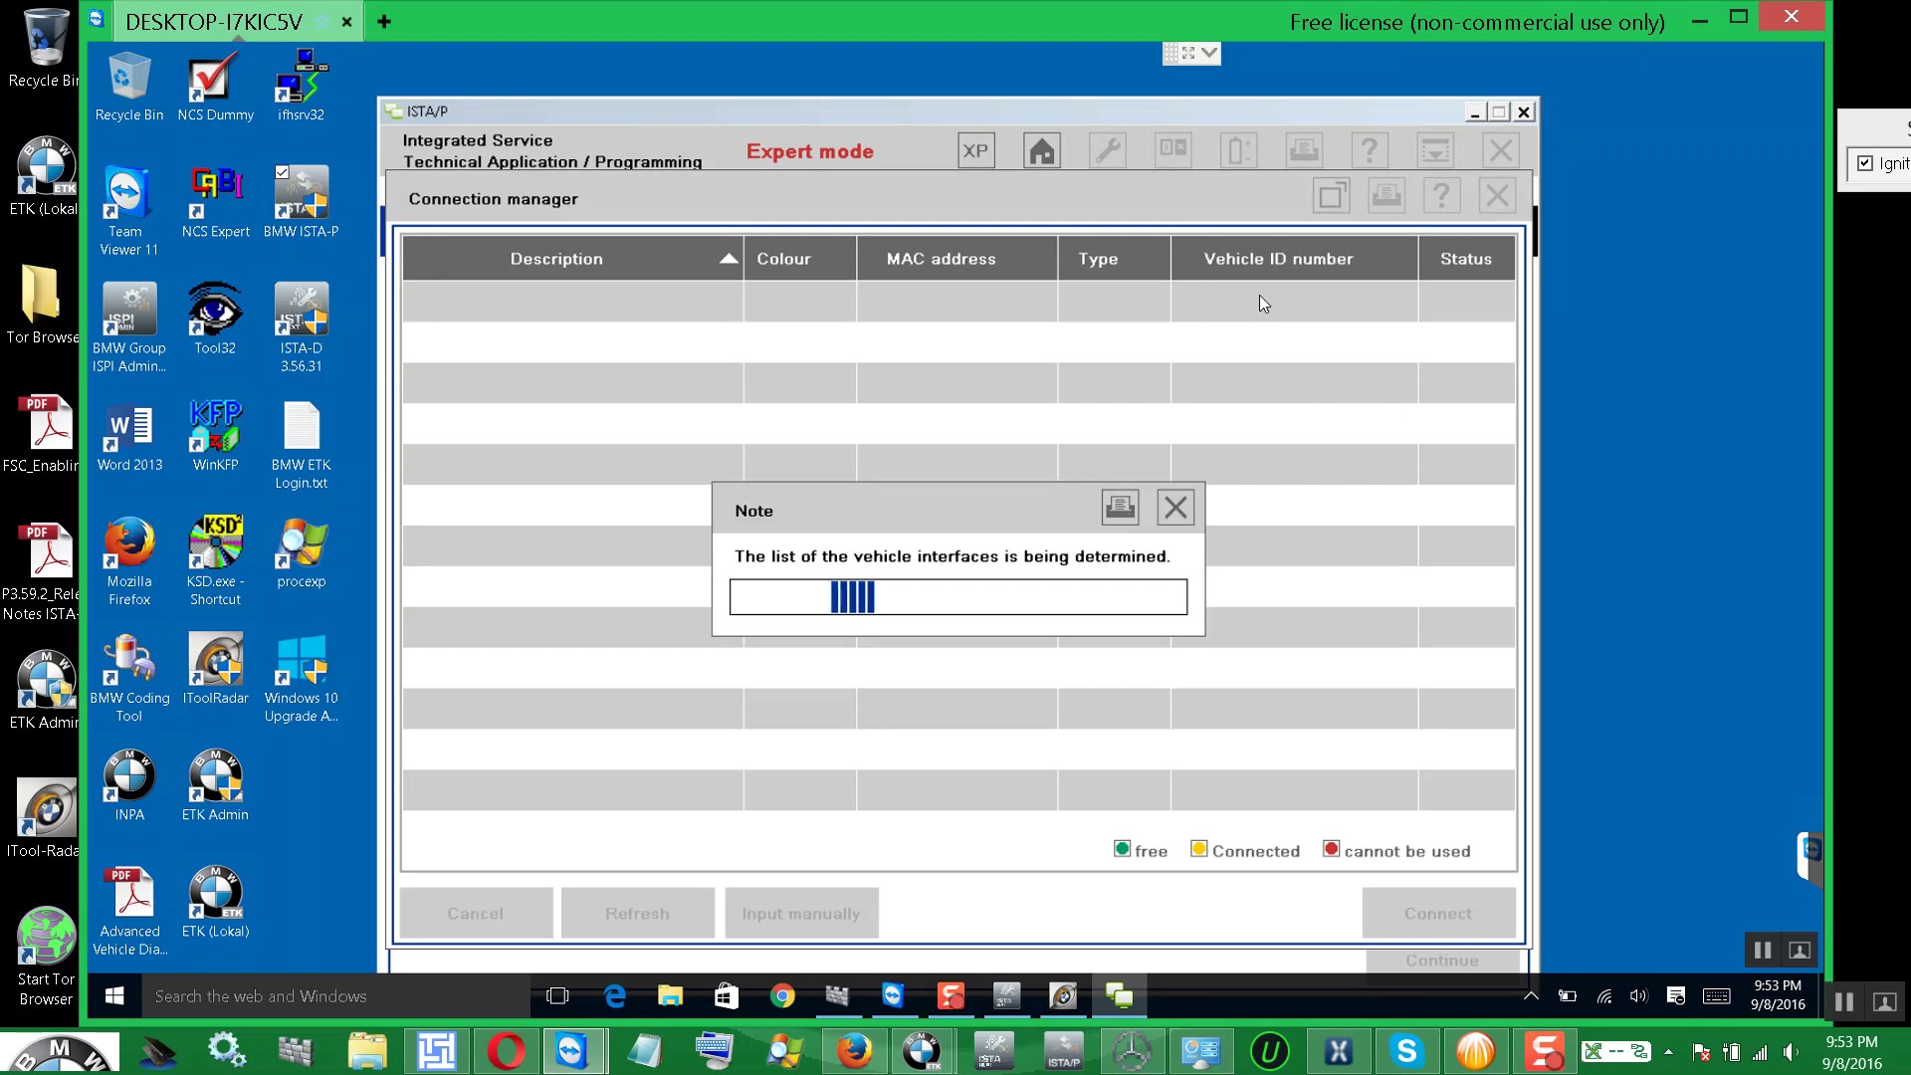
click(1229, 304)
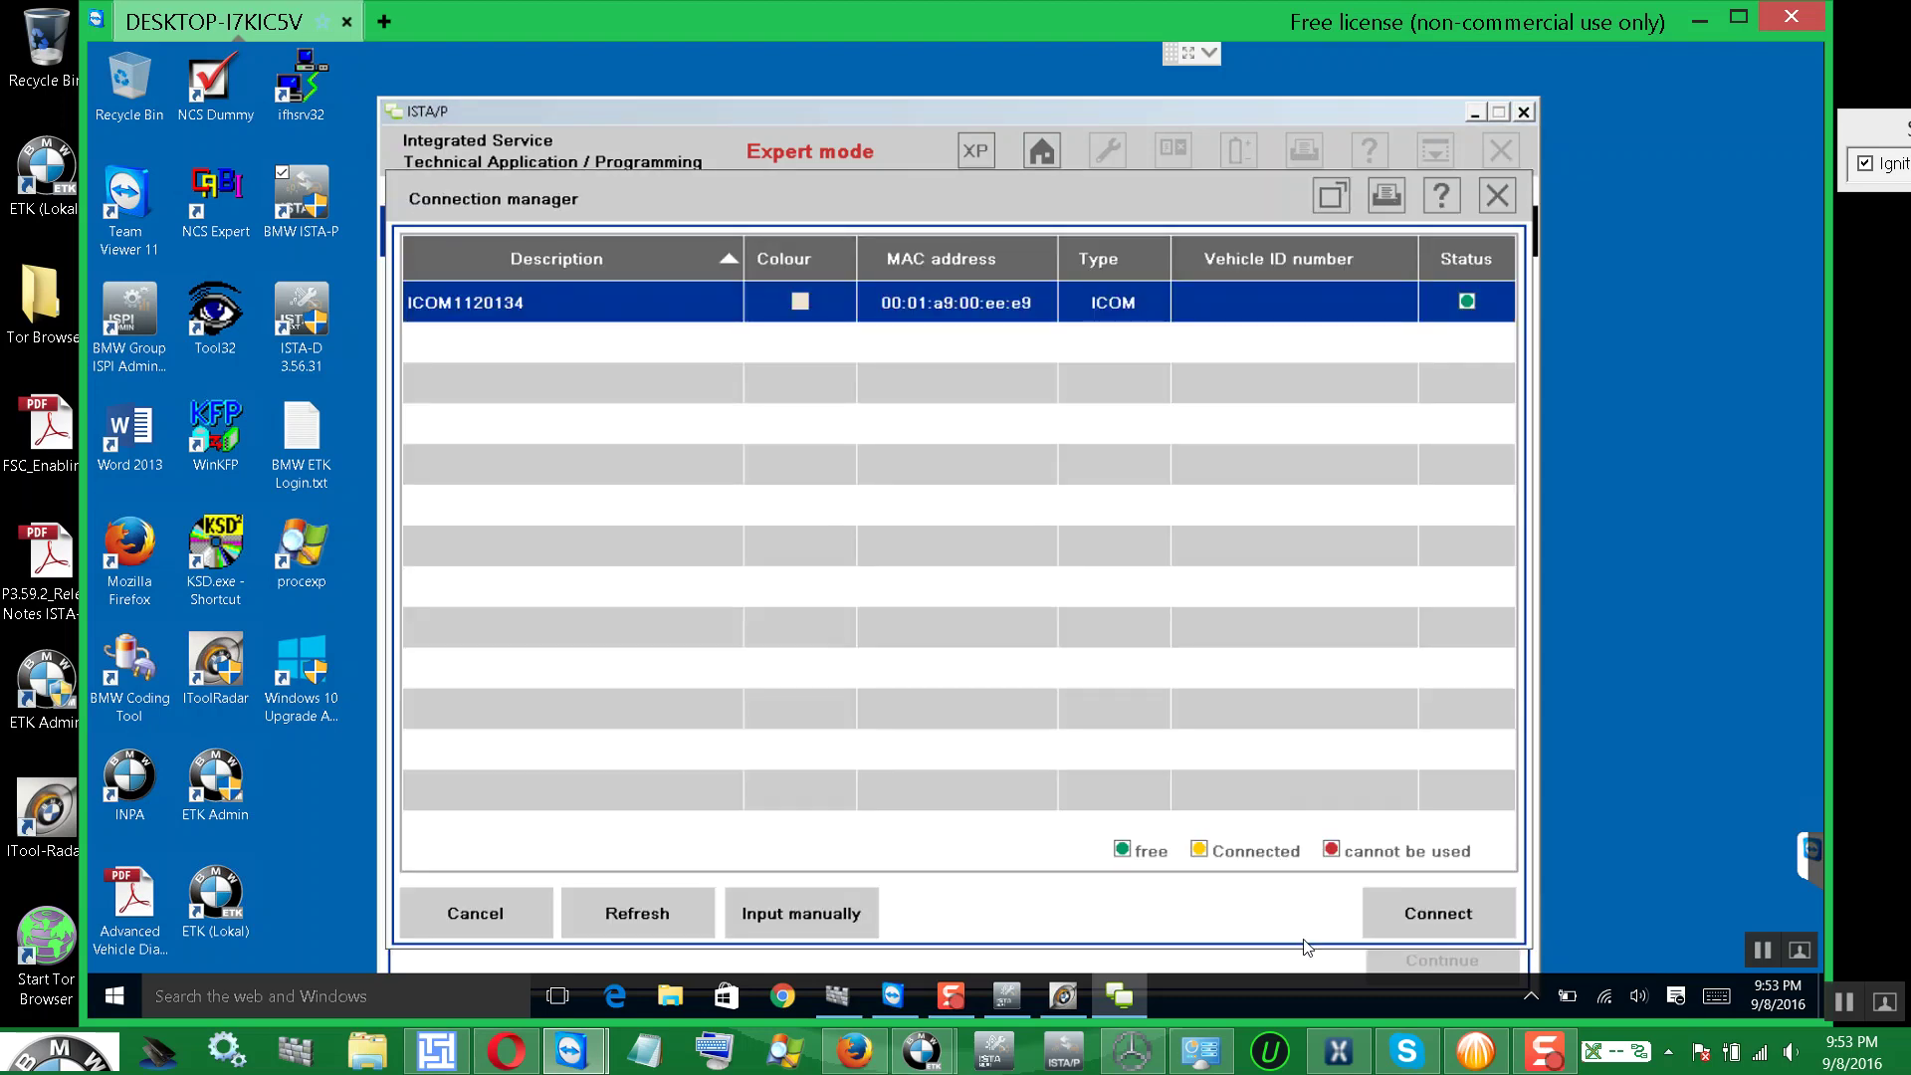
click(1428, 908)
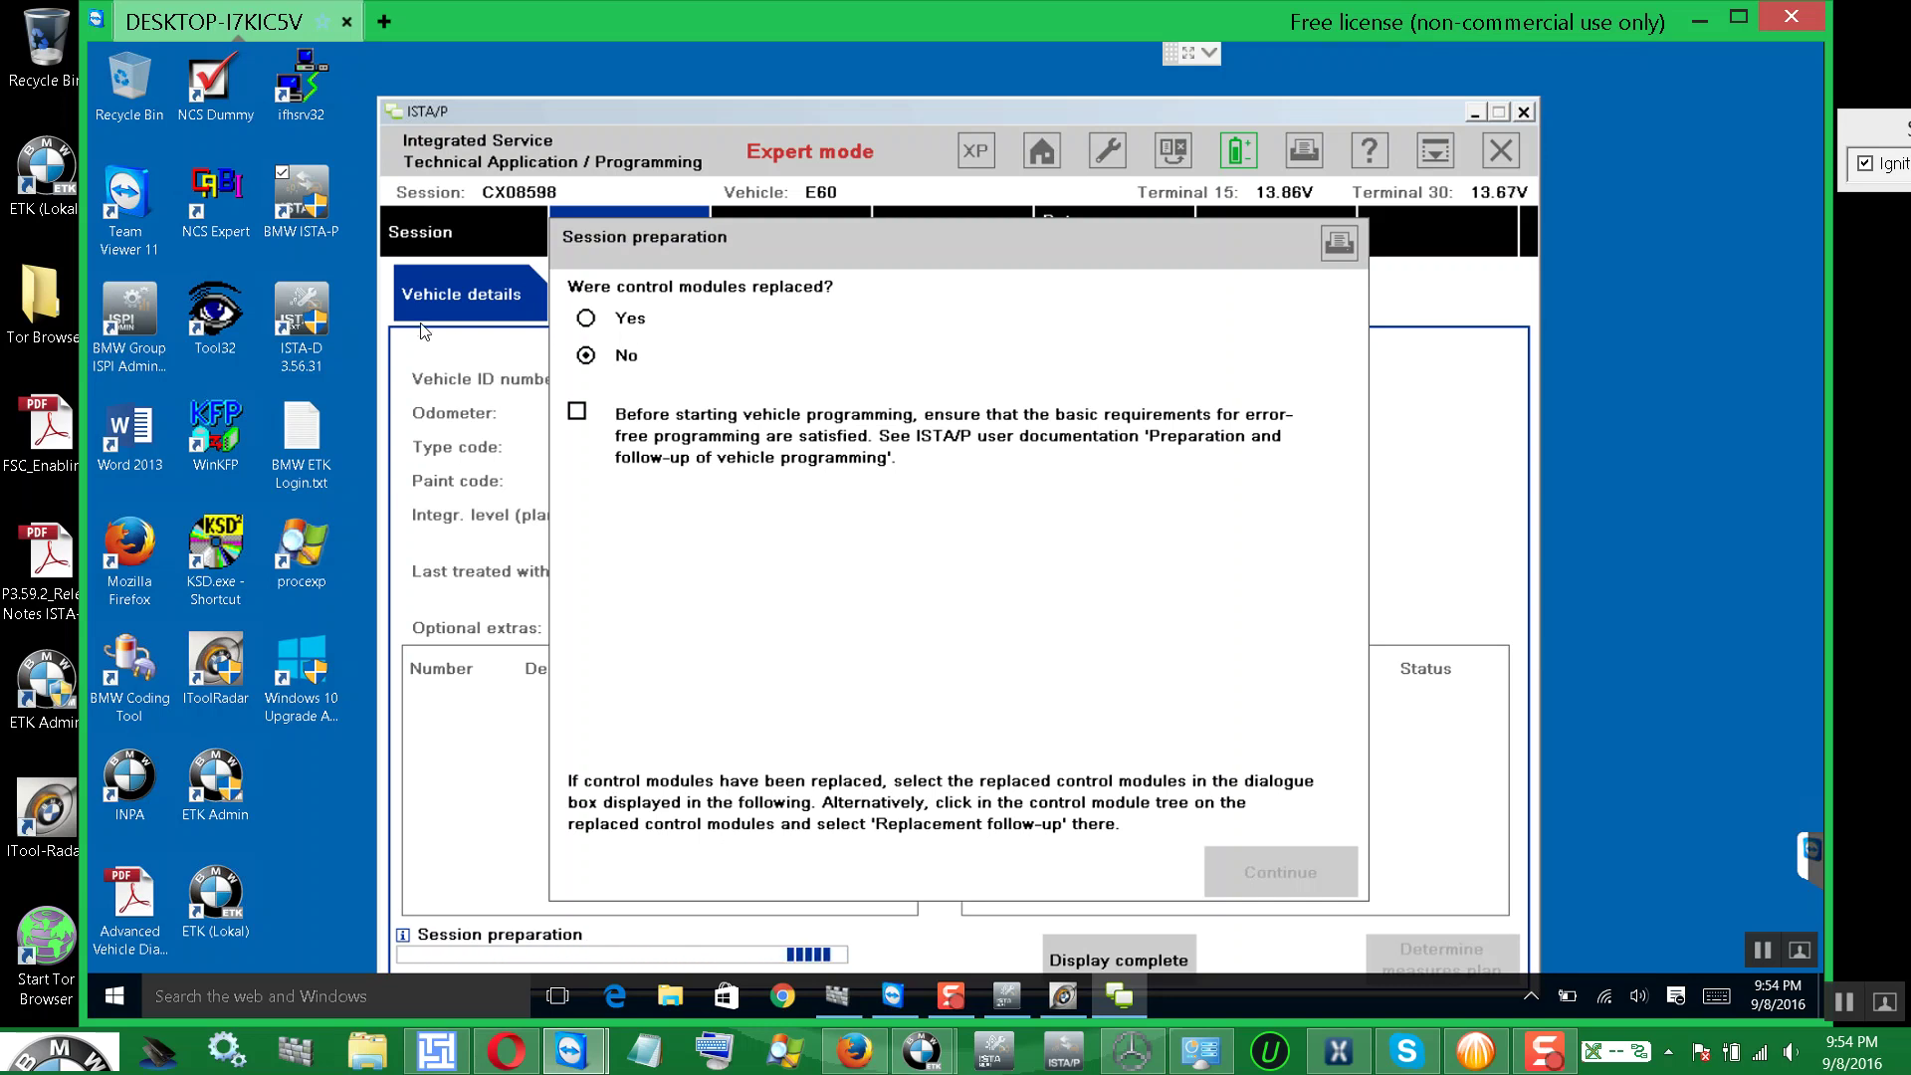
- Complete the session preparation with no control modules replaced and the basic programming requirements acknowledged
click(578, 412)
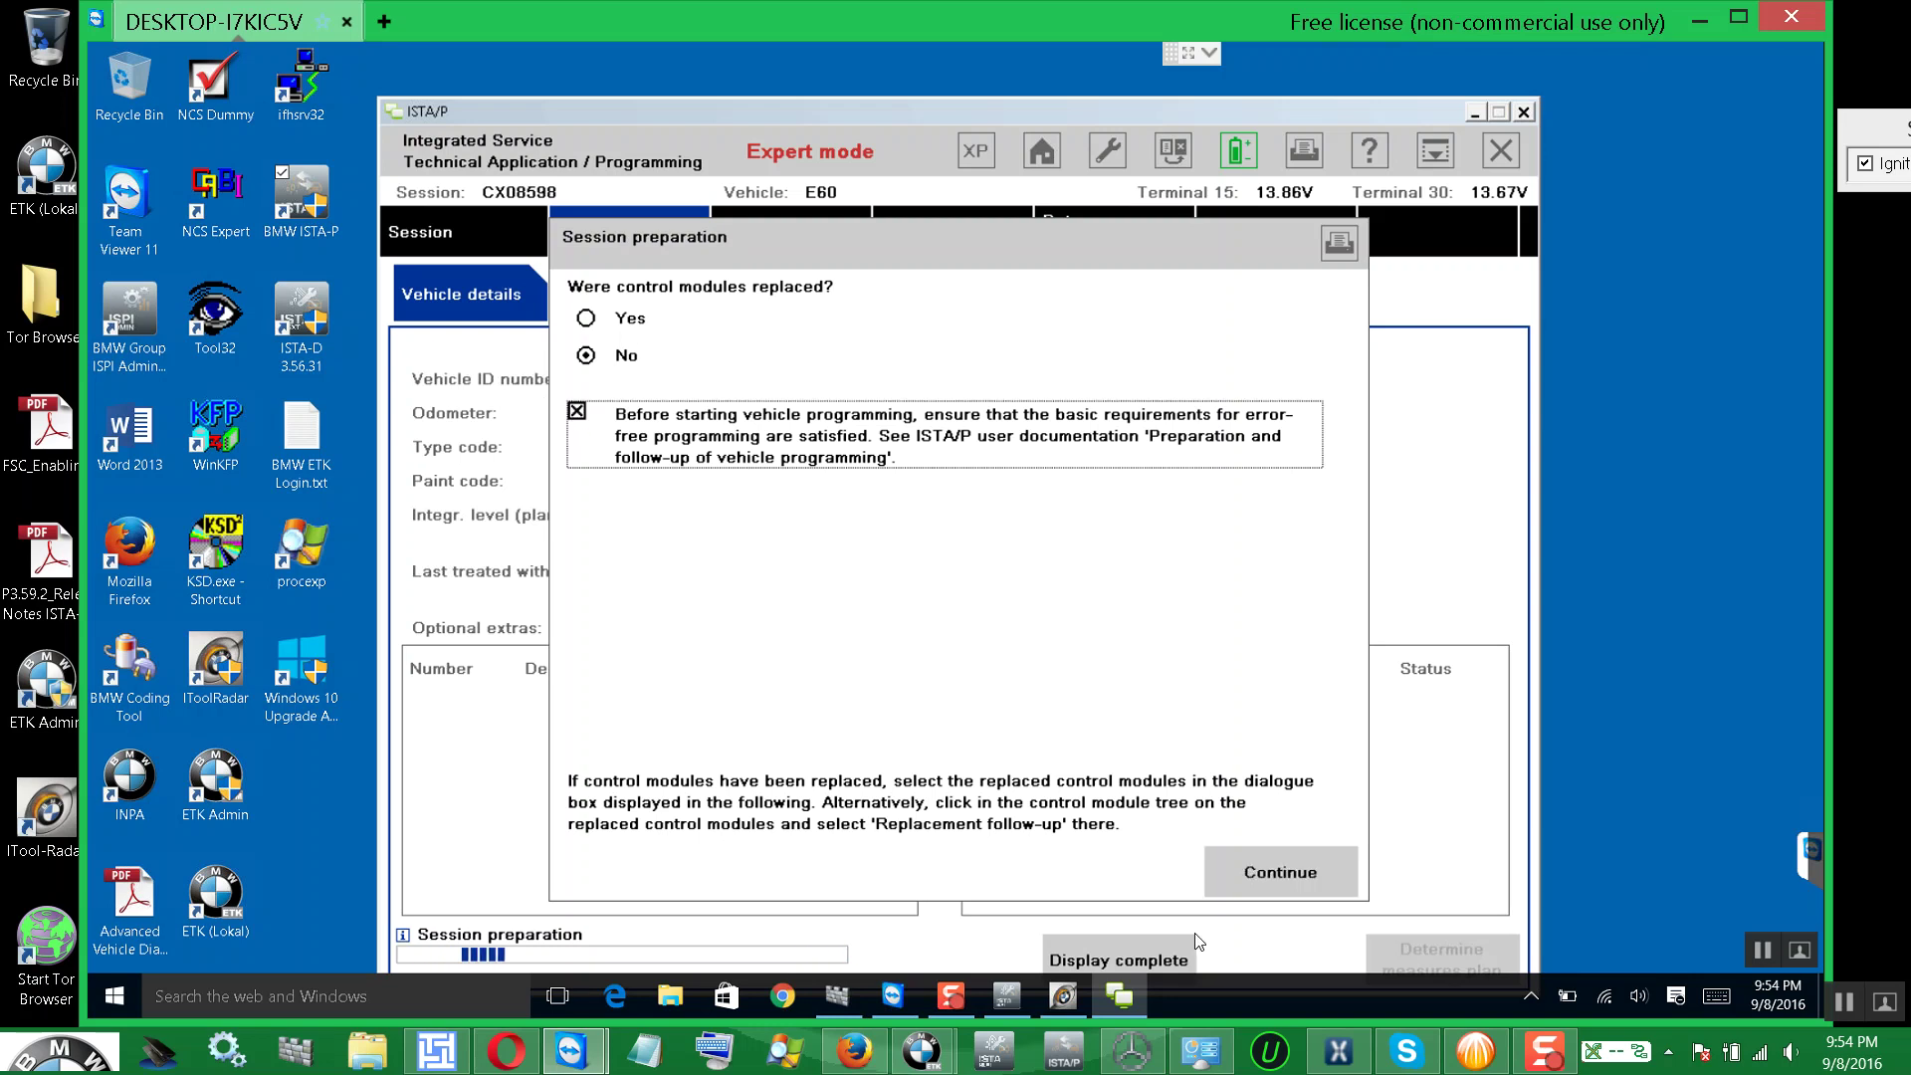
click(1294, 874)
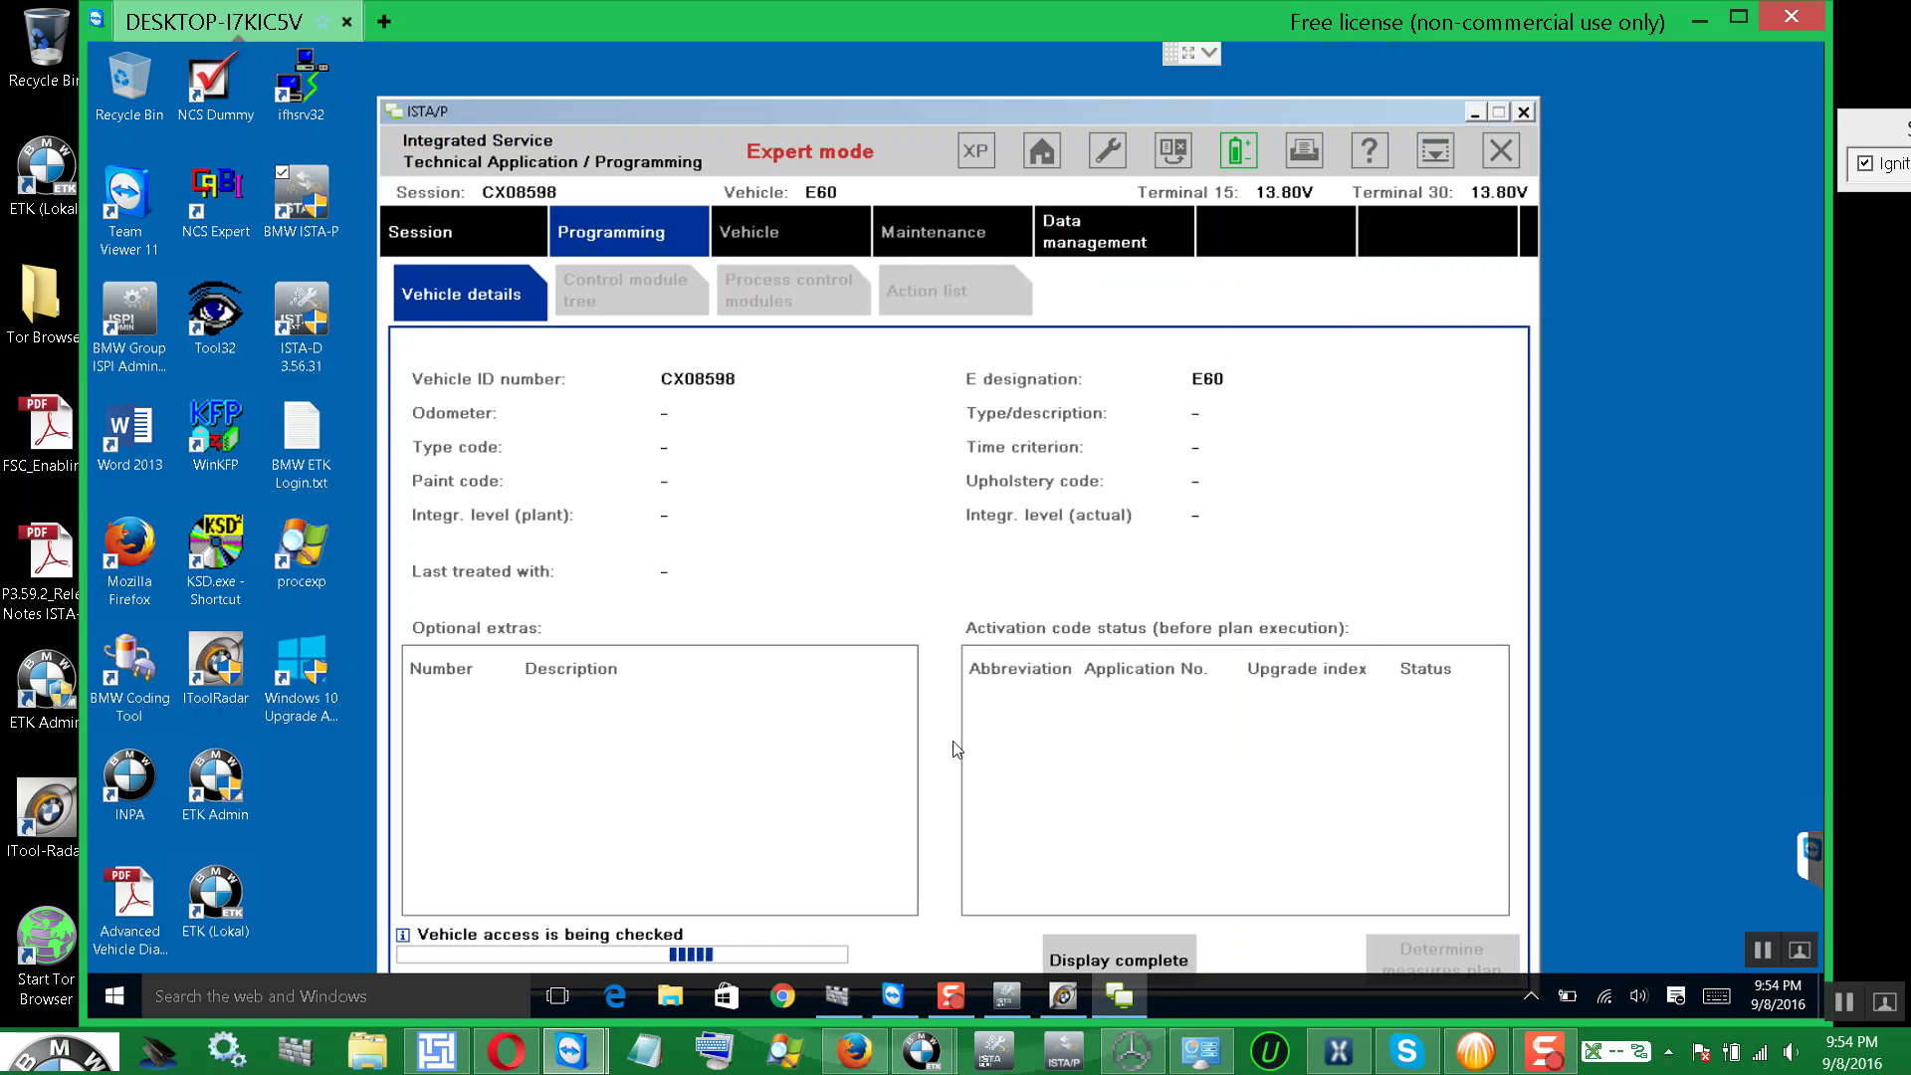
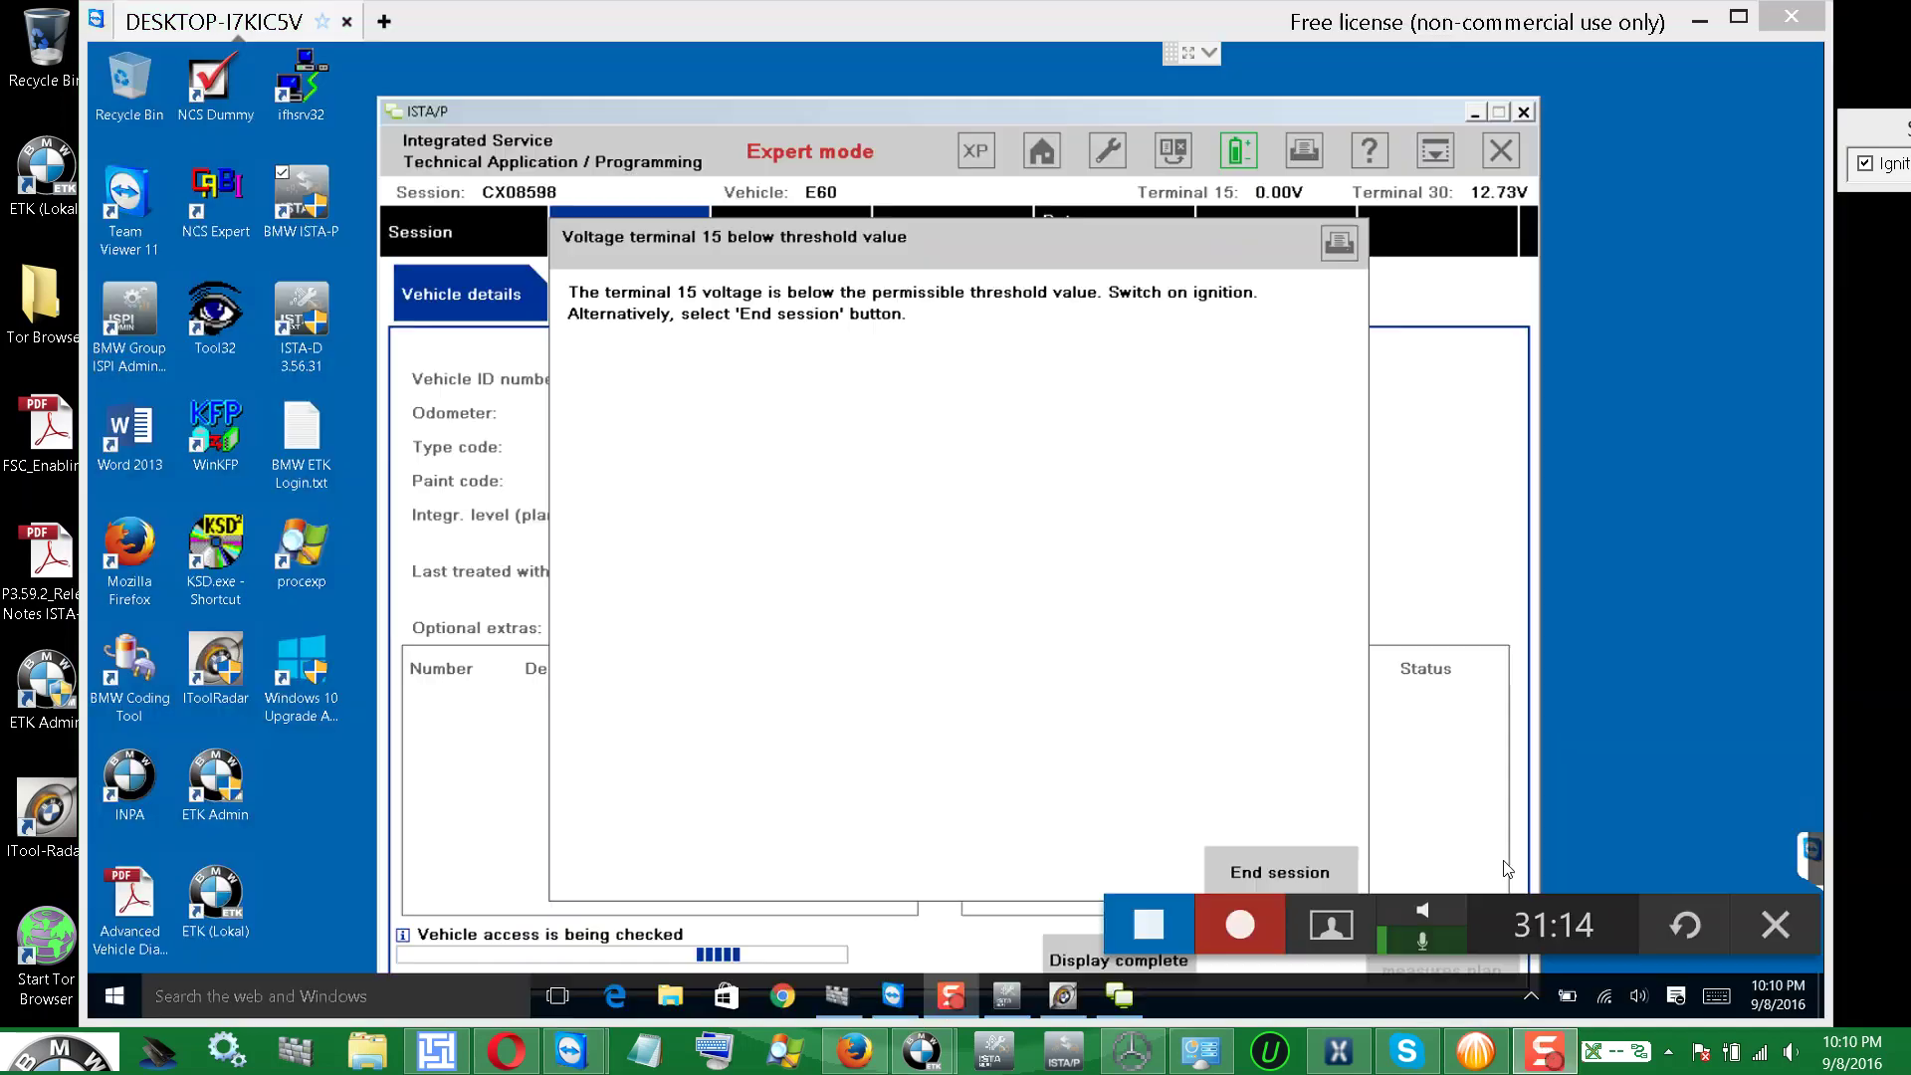
click(1239, 923)
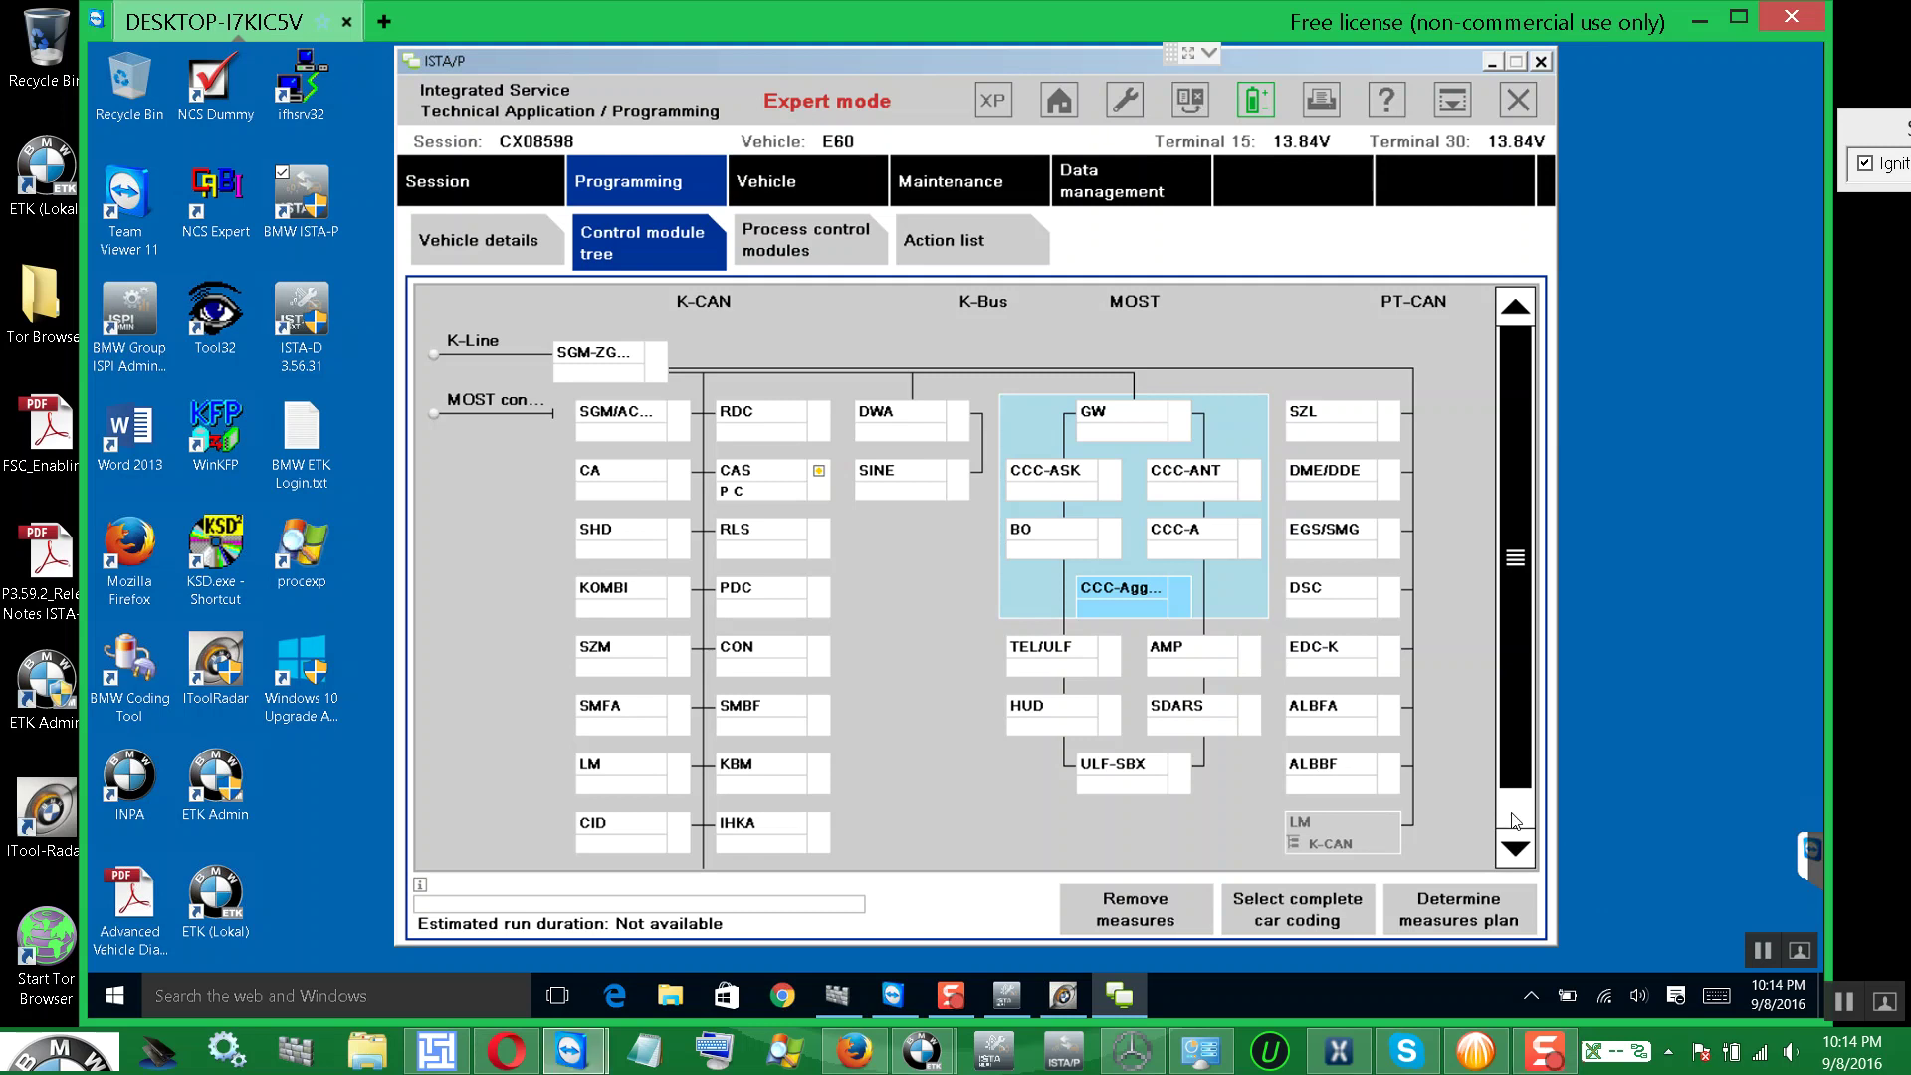
- Determine the measures plan from the control module tree, with the CAS marked for programming and coding
scroll(1520, 812, down, 1)
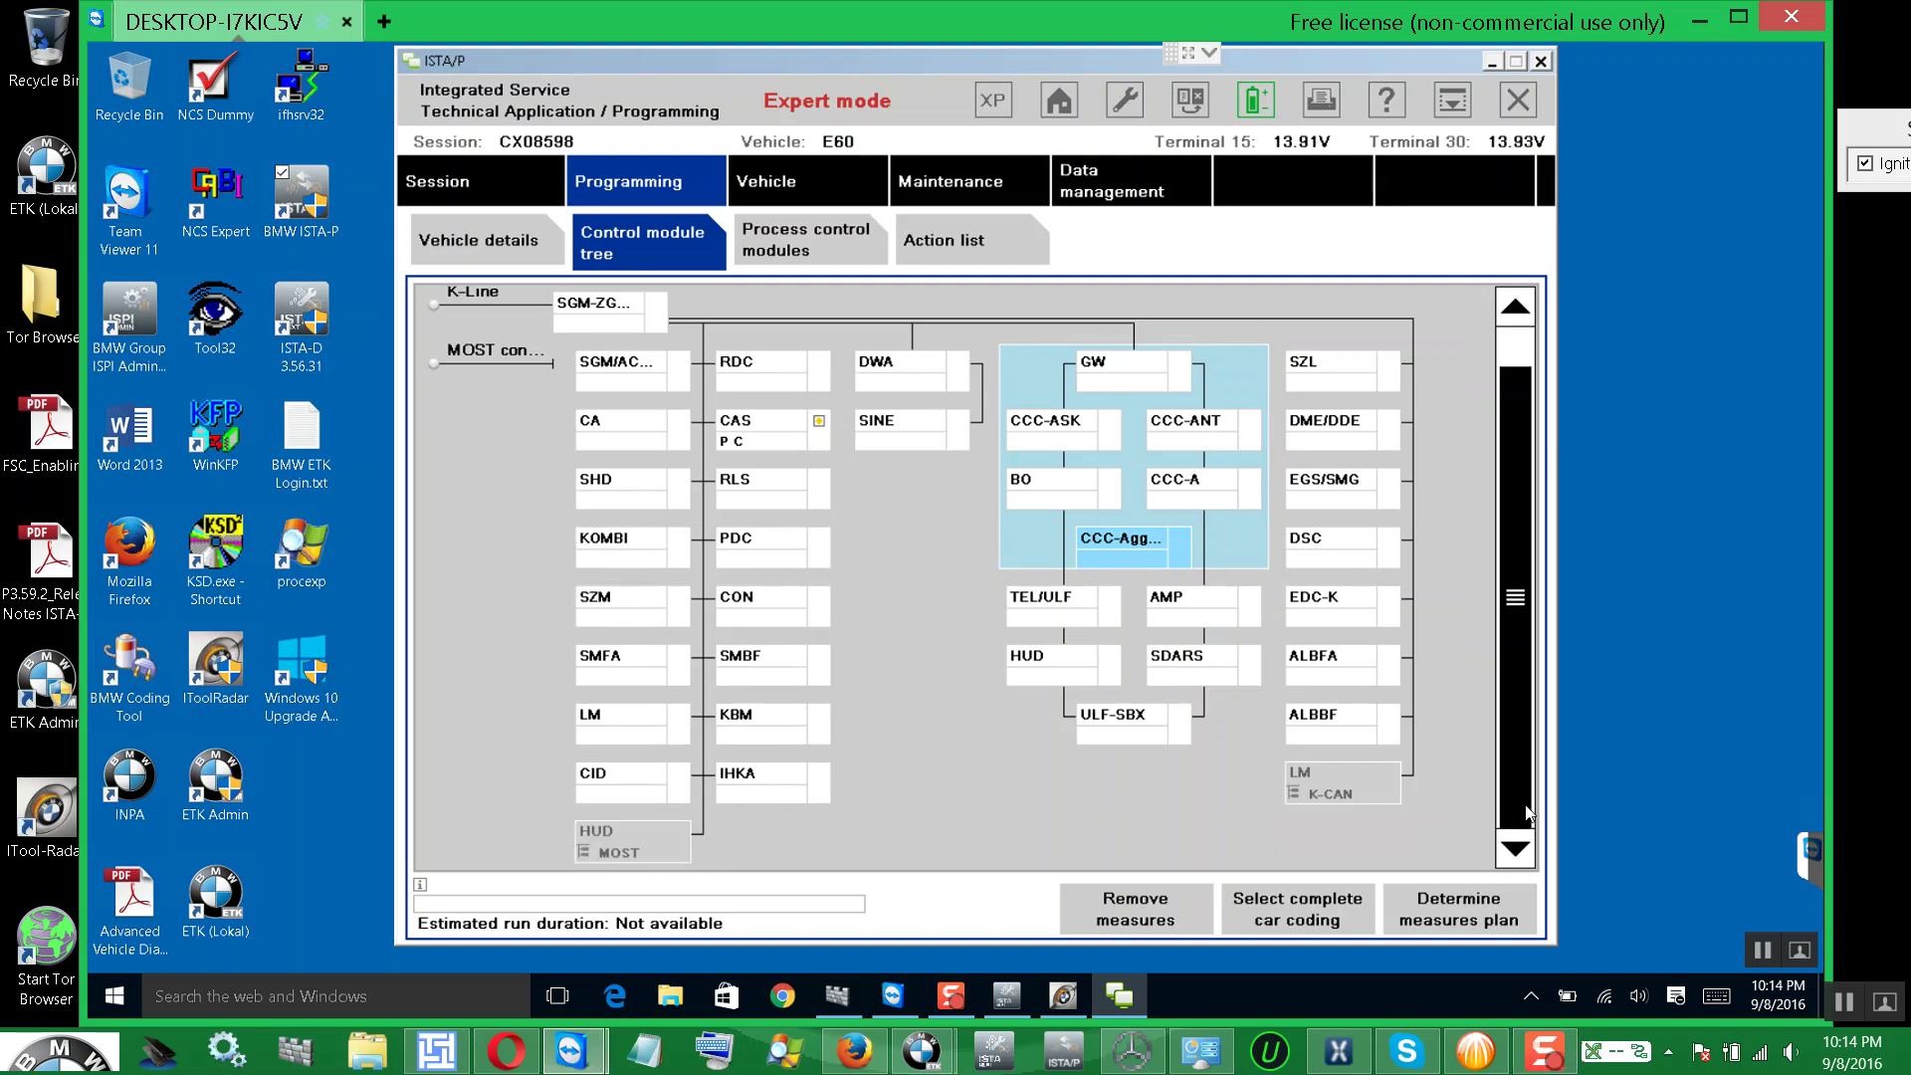
click(1472, 898)
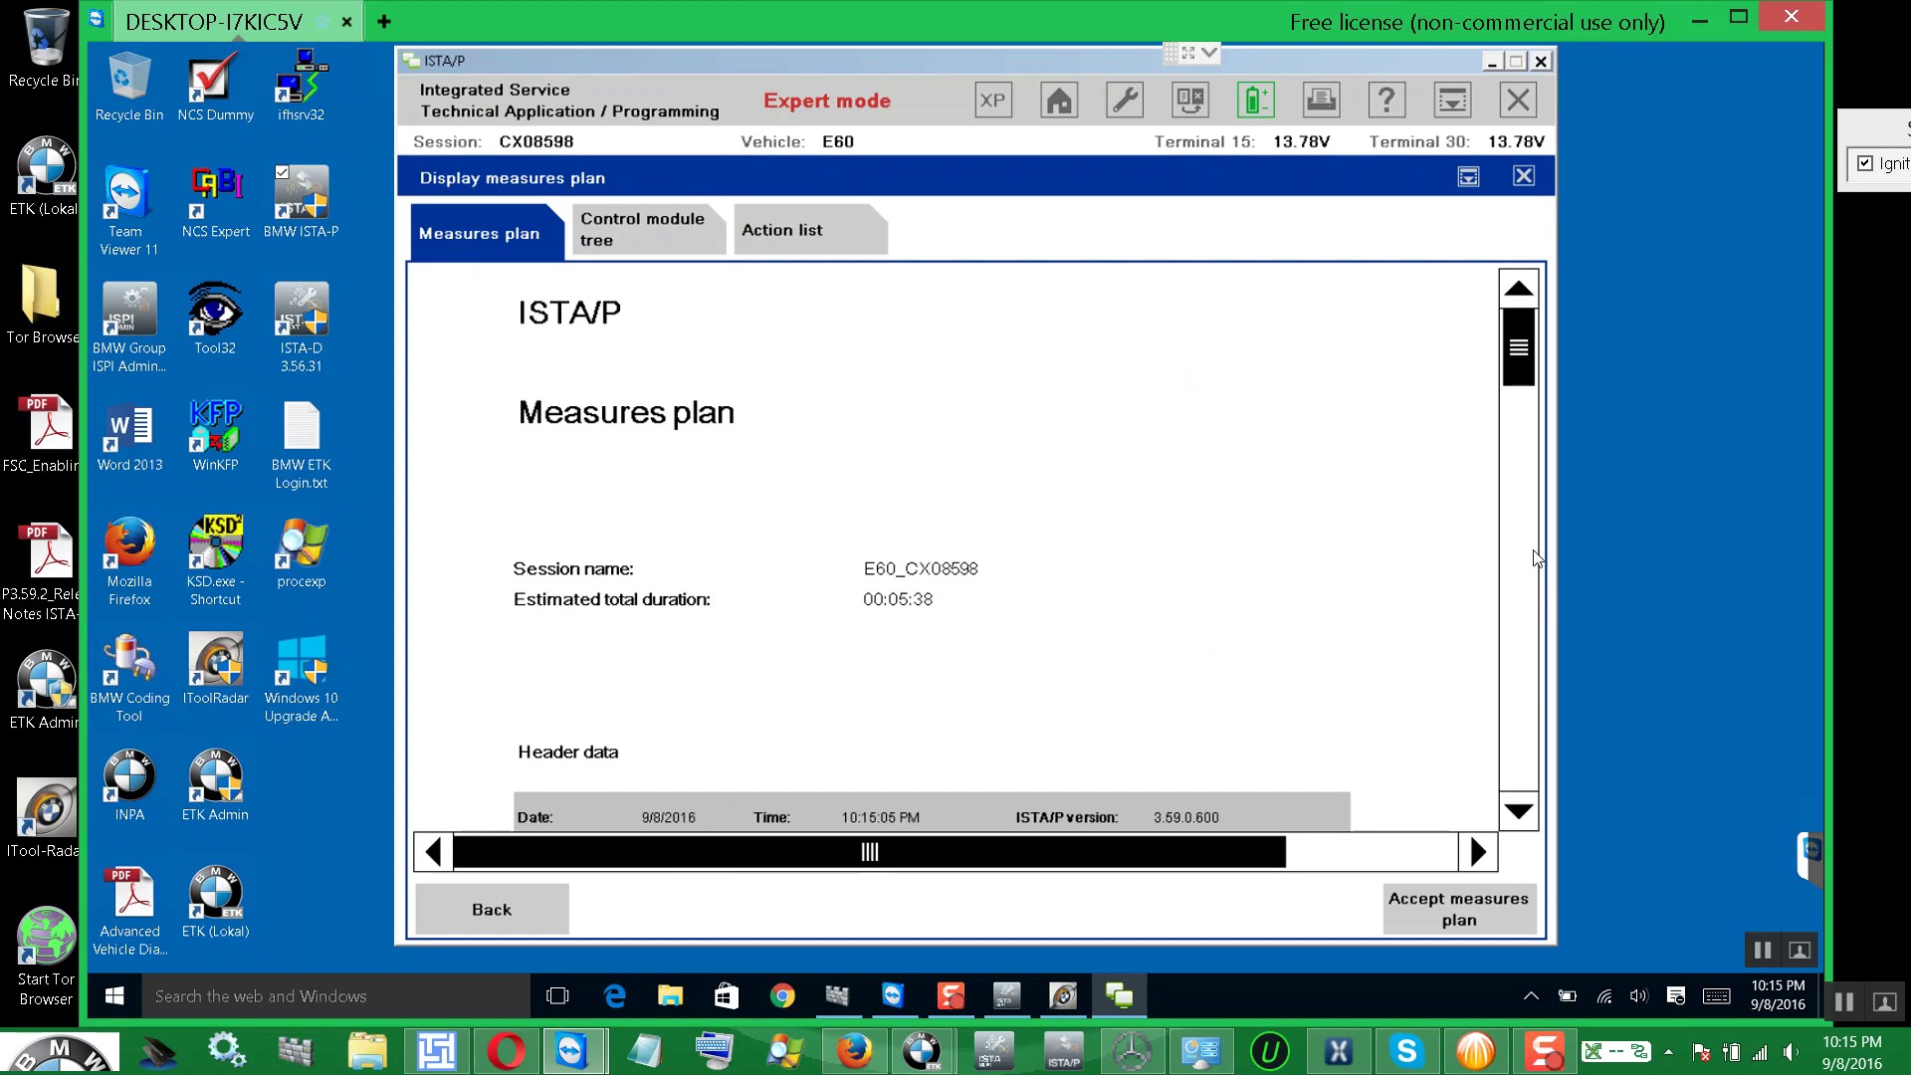
- Examine both pages of the measures plan, including integration levels, CAS programming and encoding, post-programming initialisations, data recovery and additional actions
click(1519, 479)
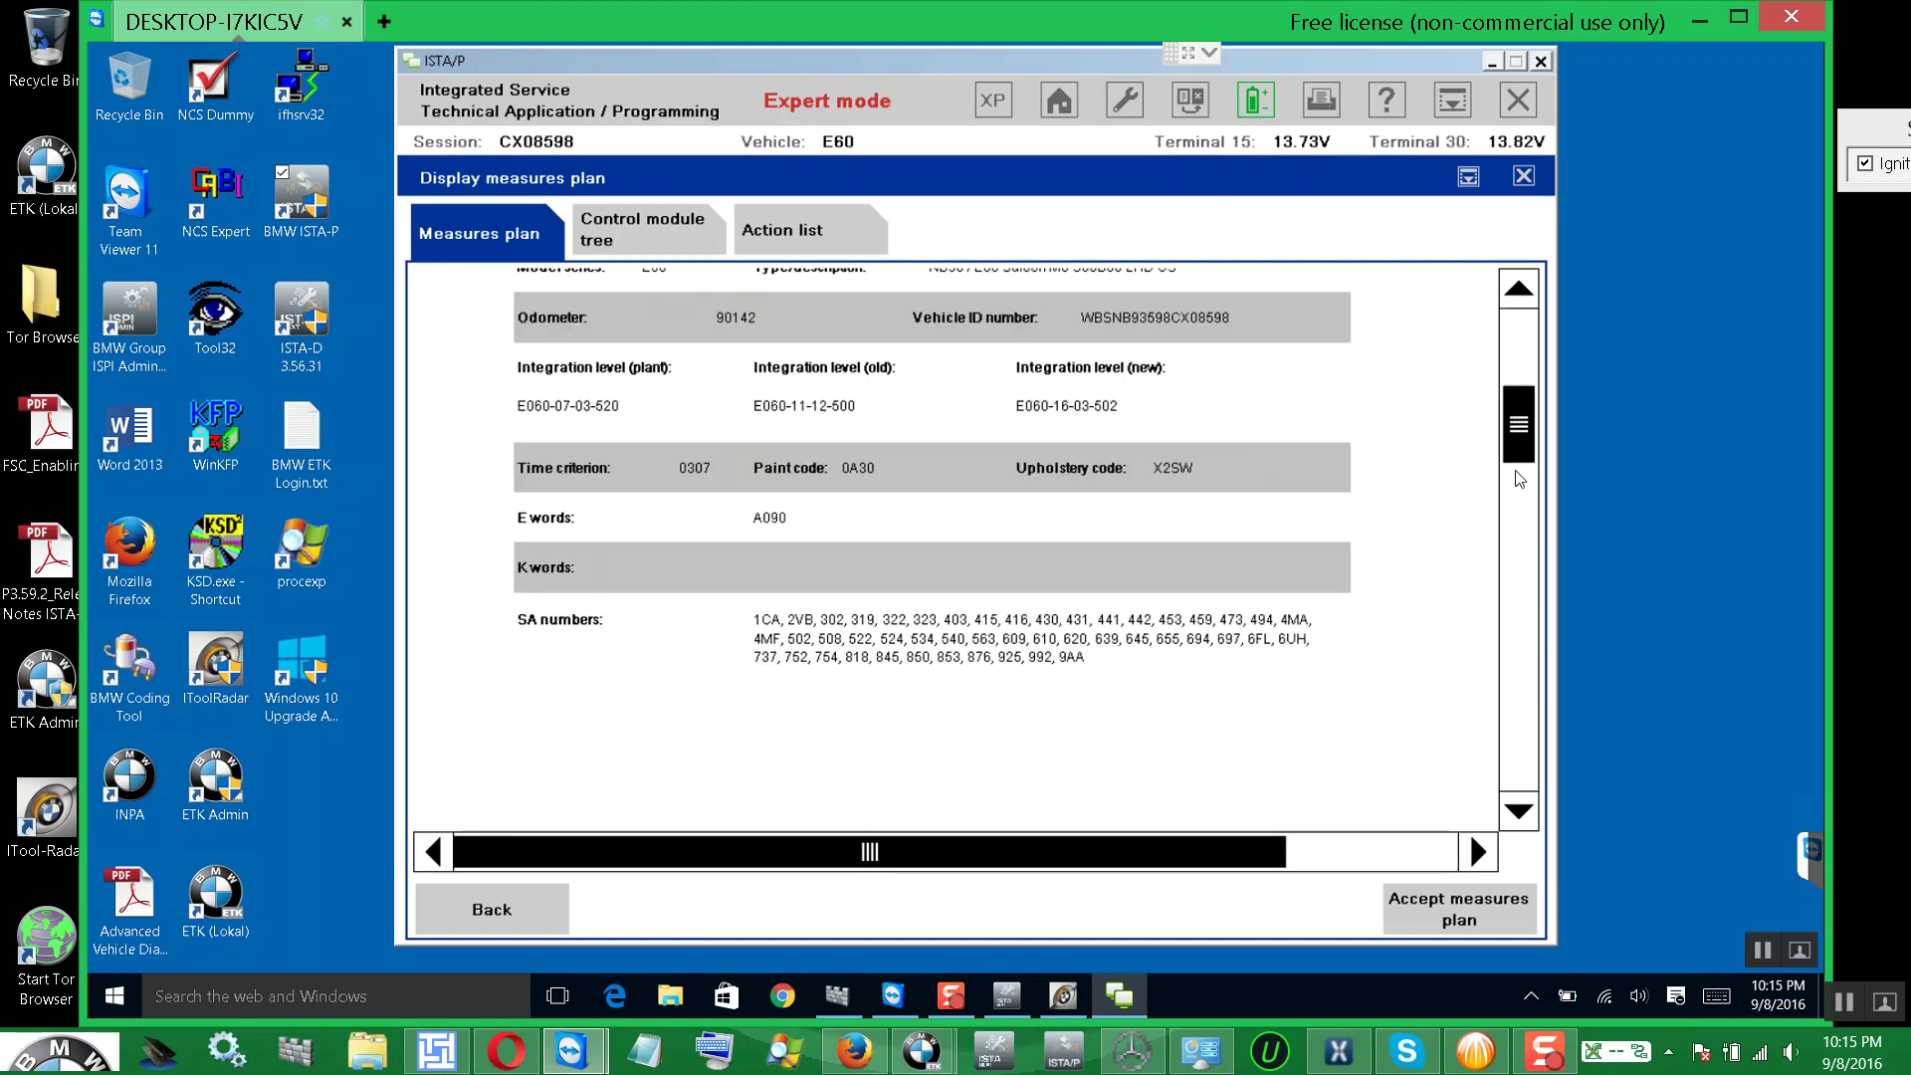
click(1514, 341)
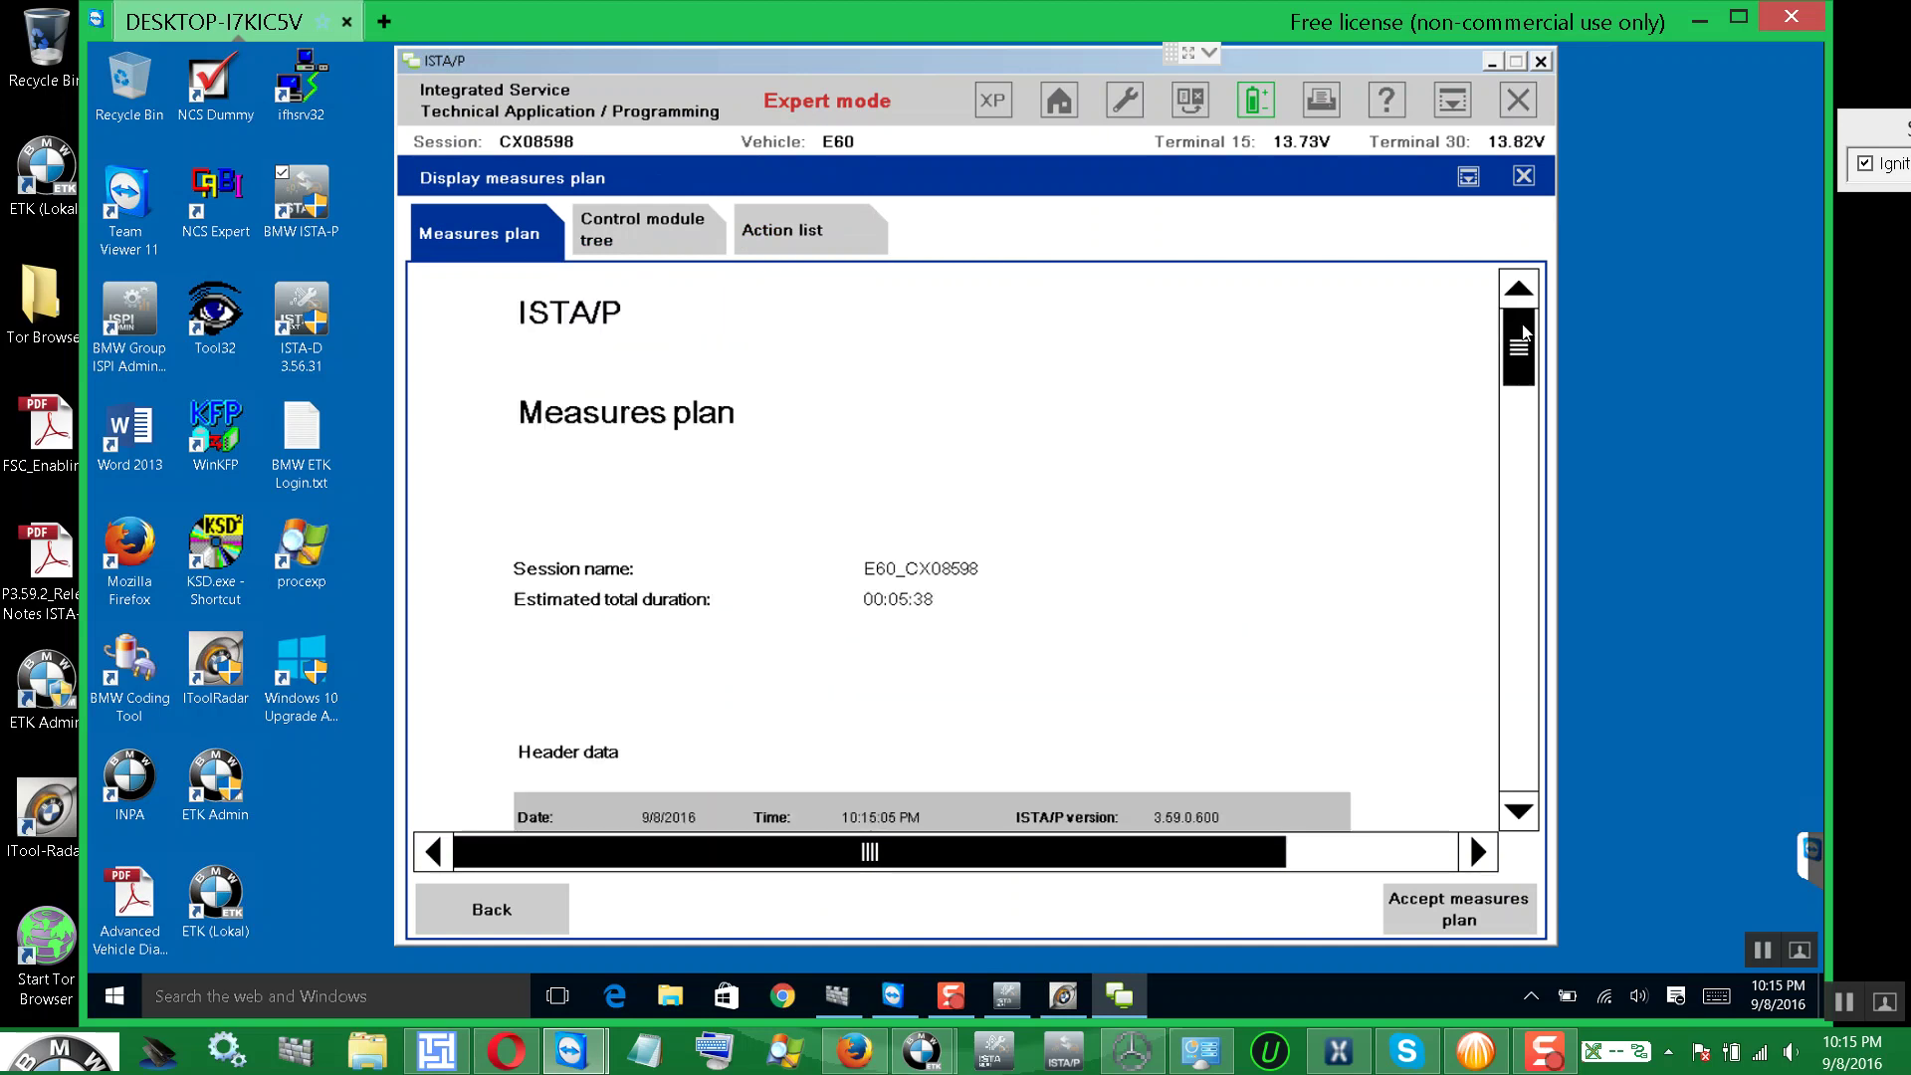
click(1528, 440)
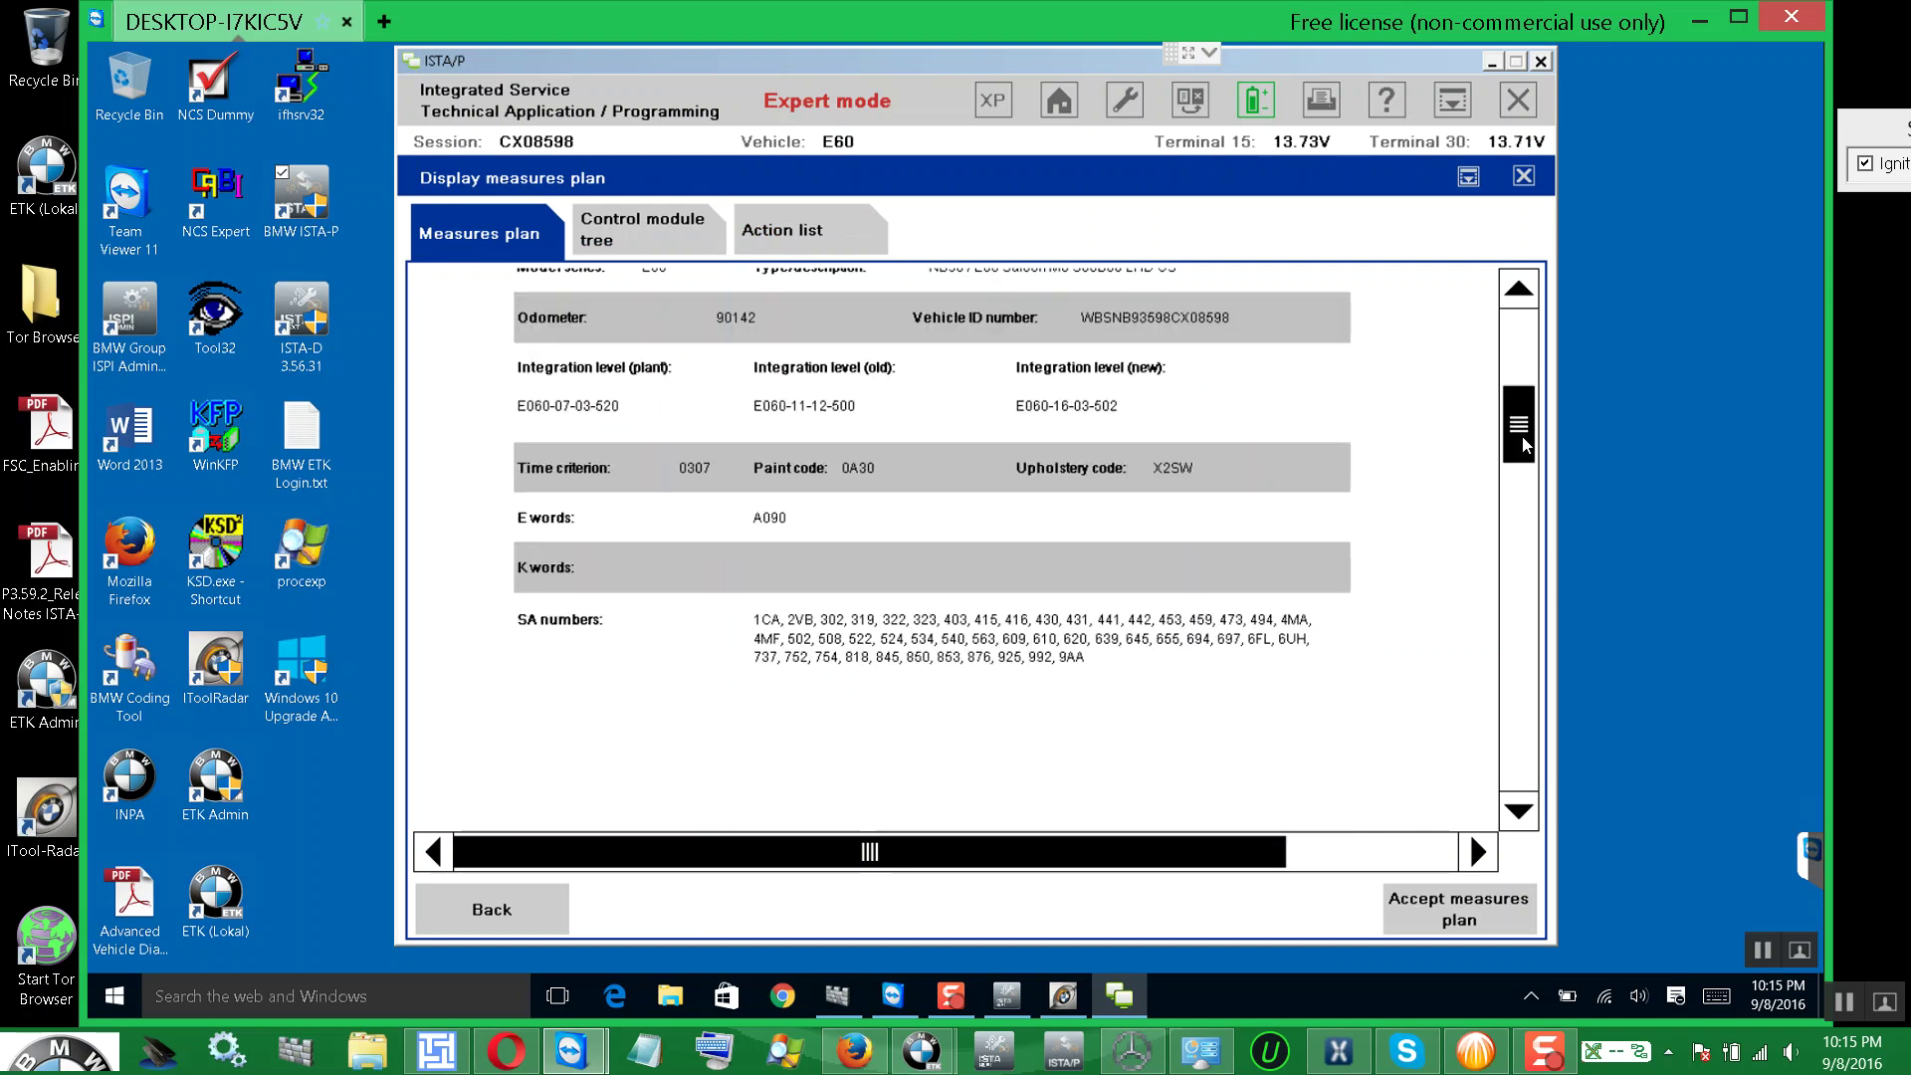
click(1519, 515)
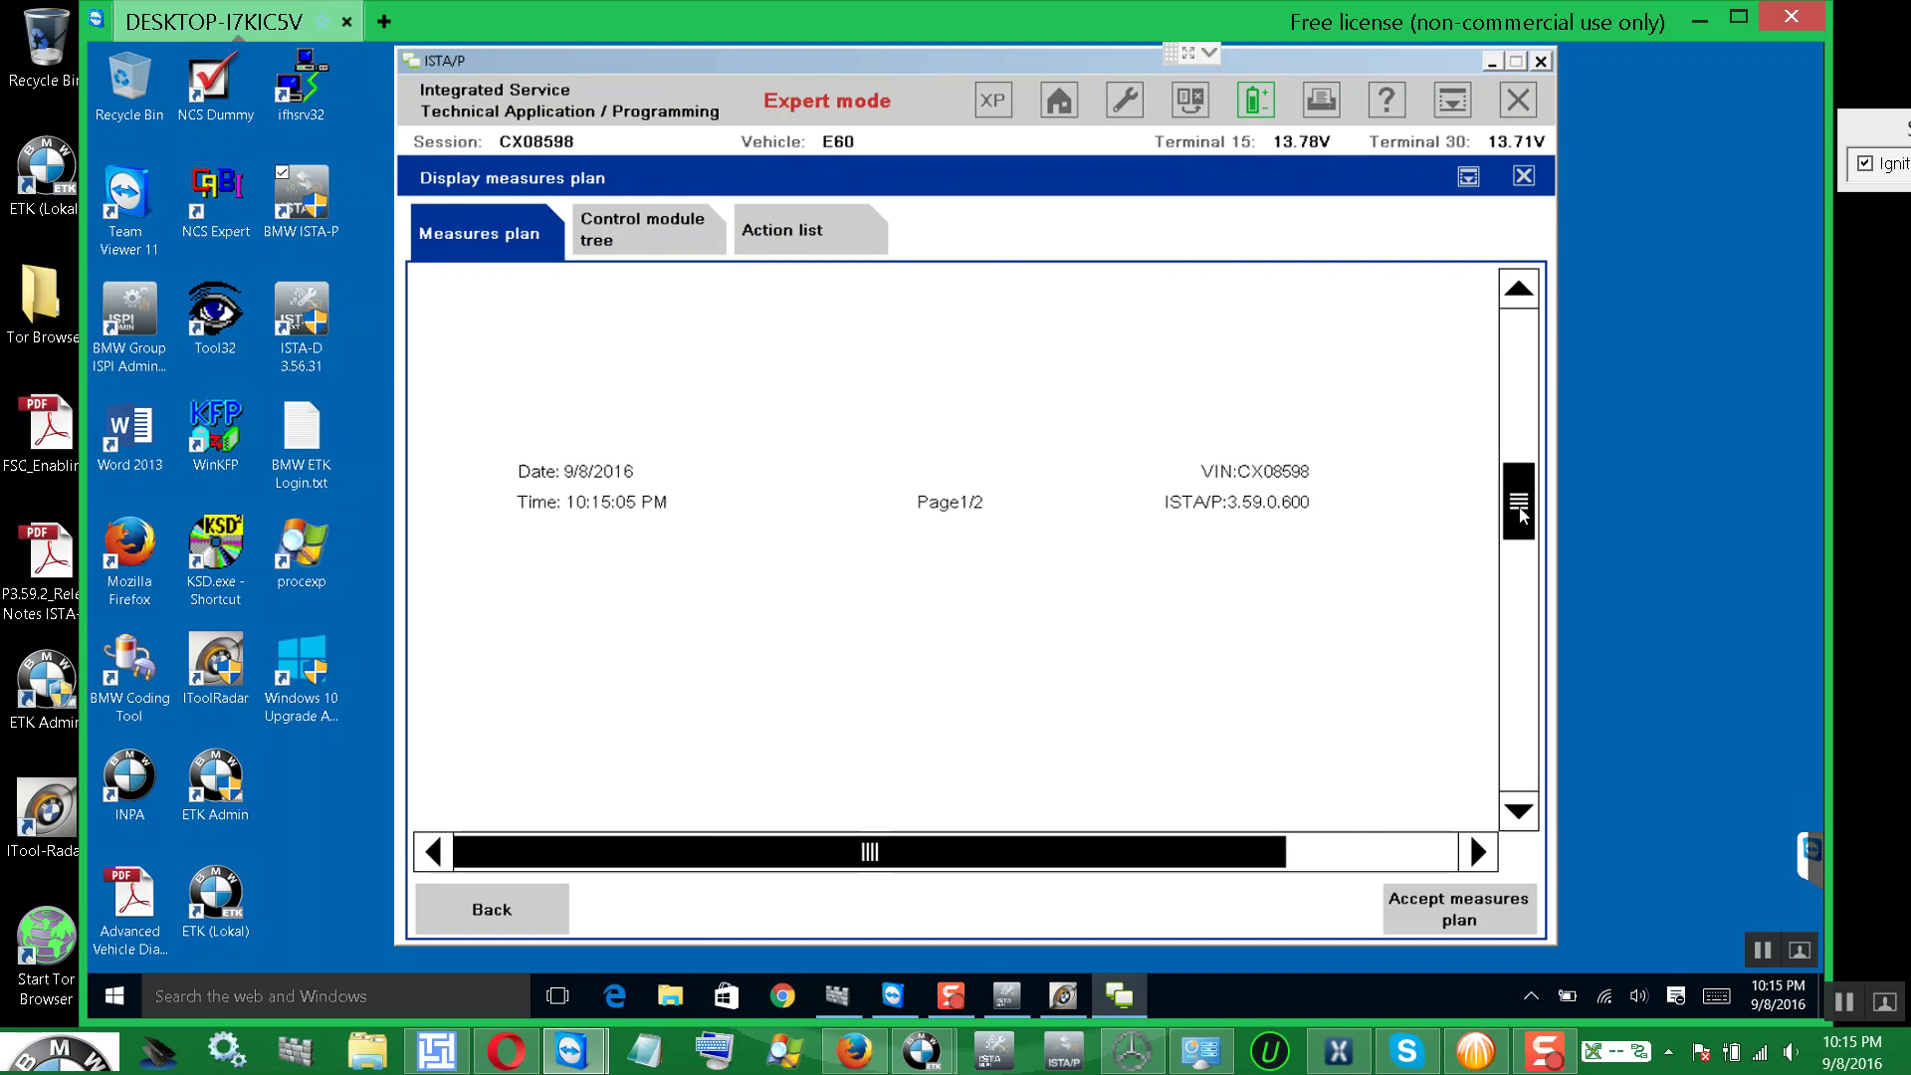
click(1518, 585)
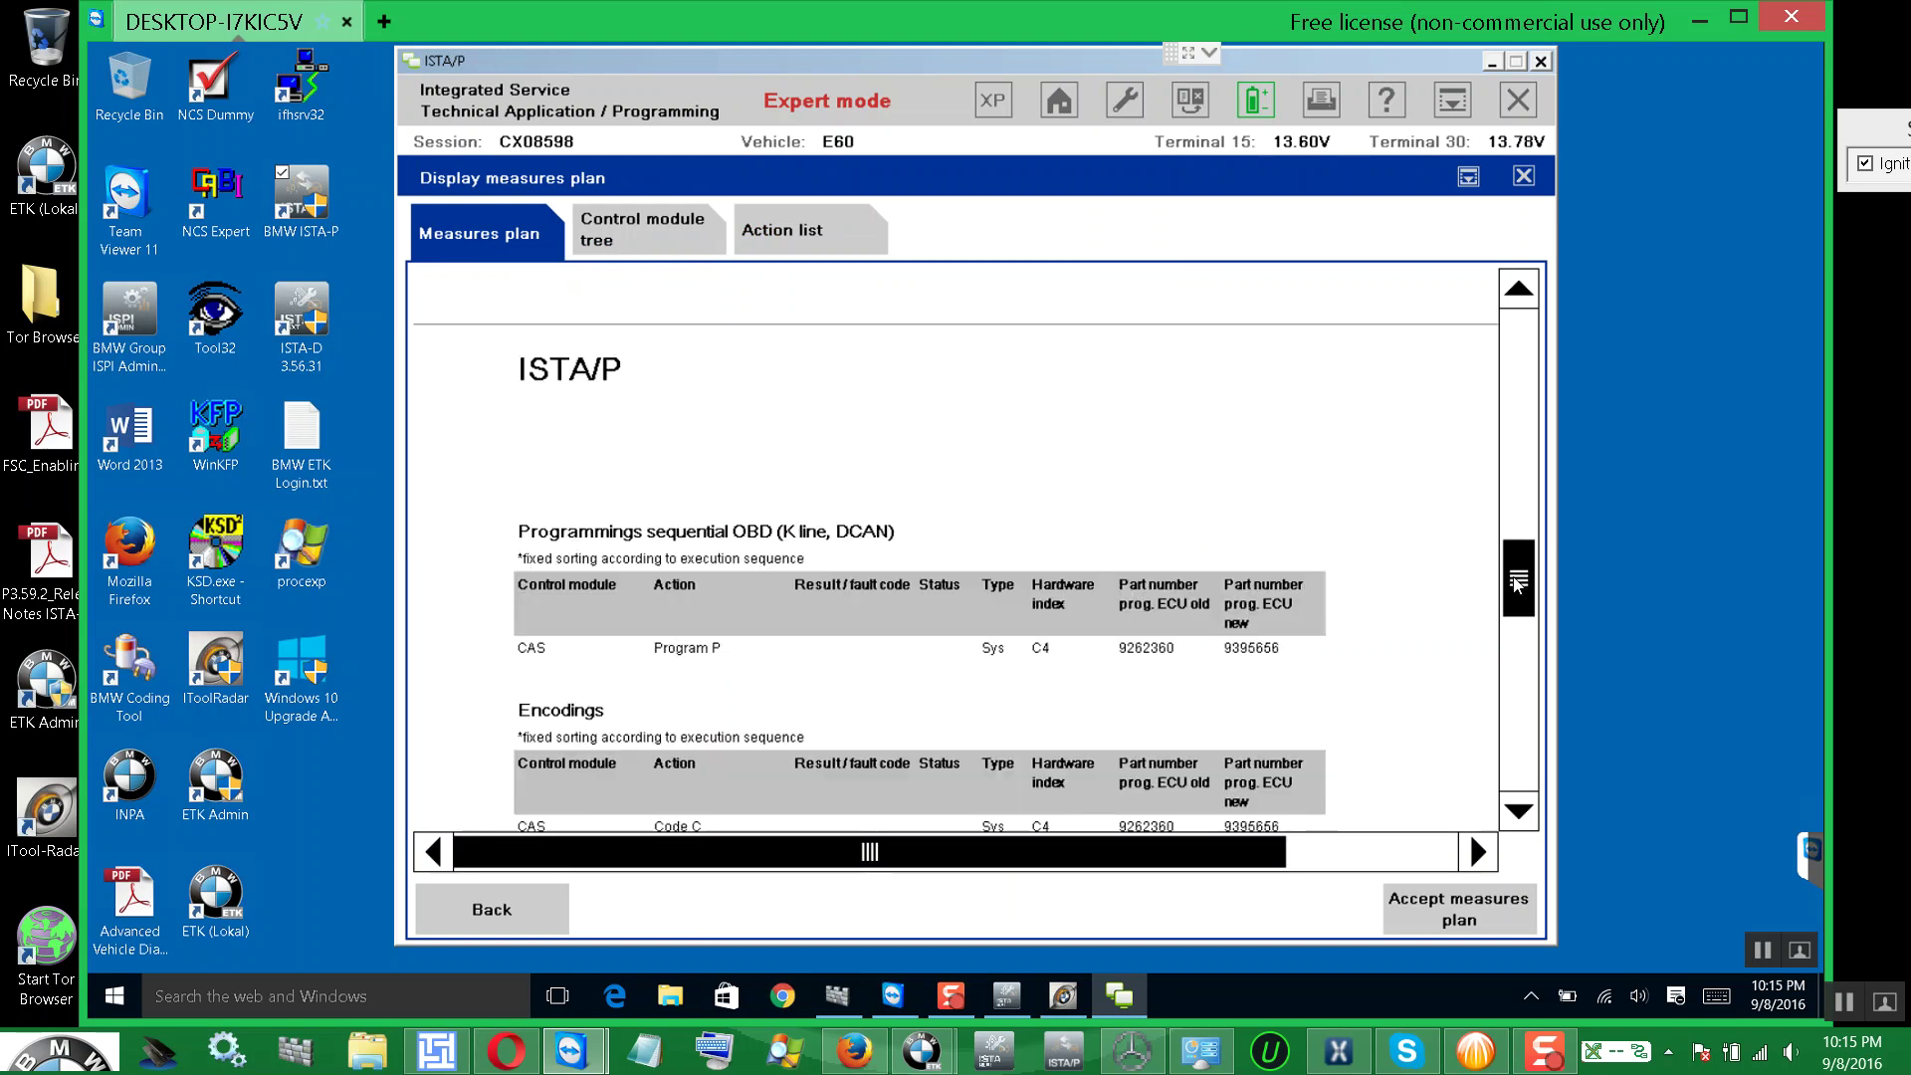
click(1519, 665)
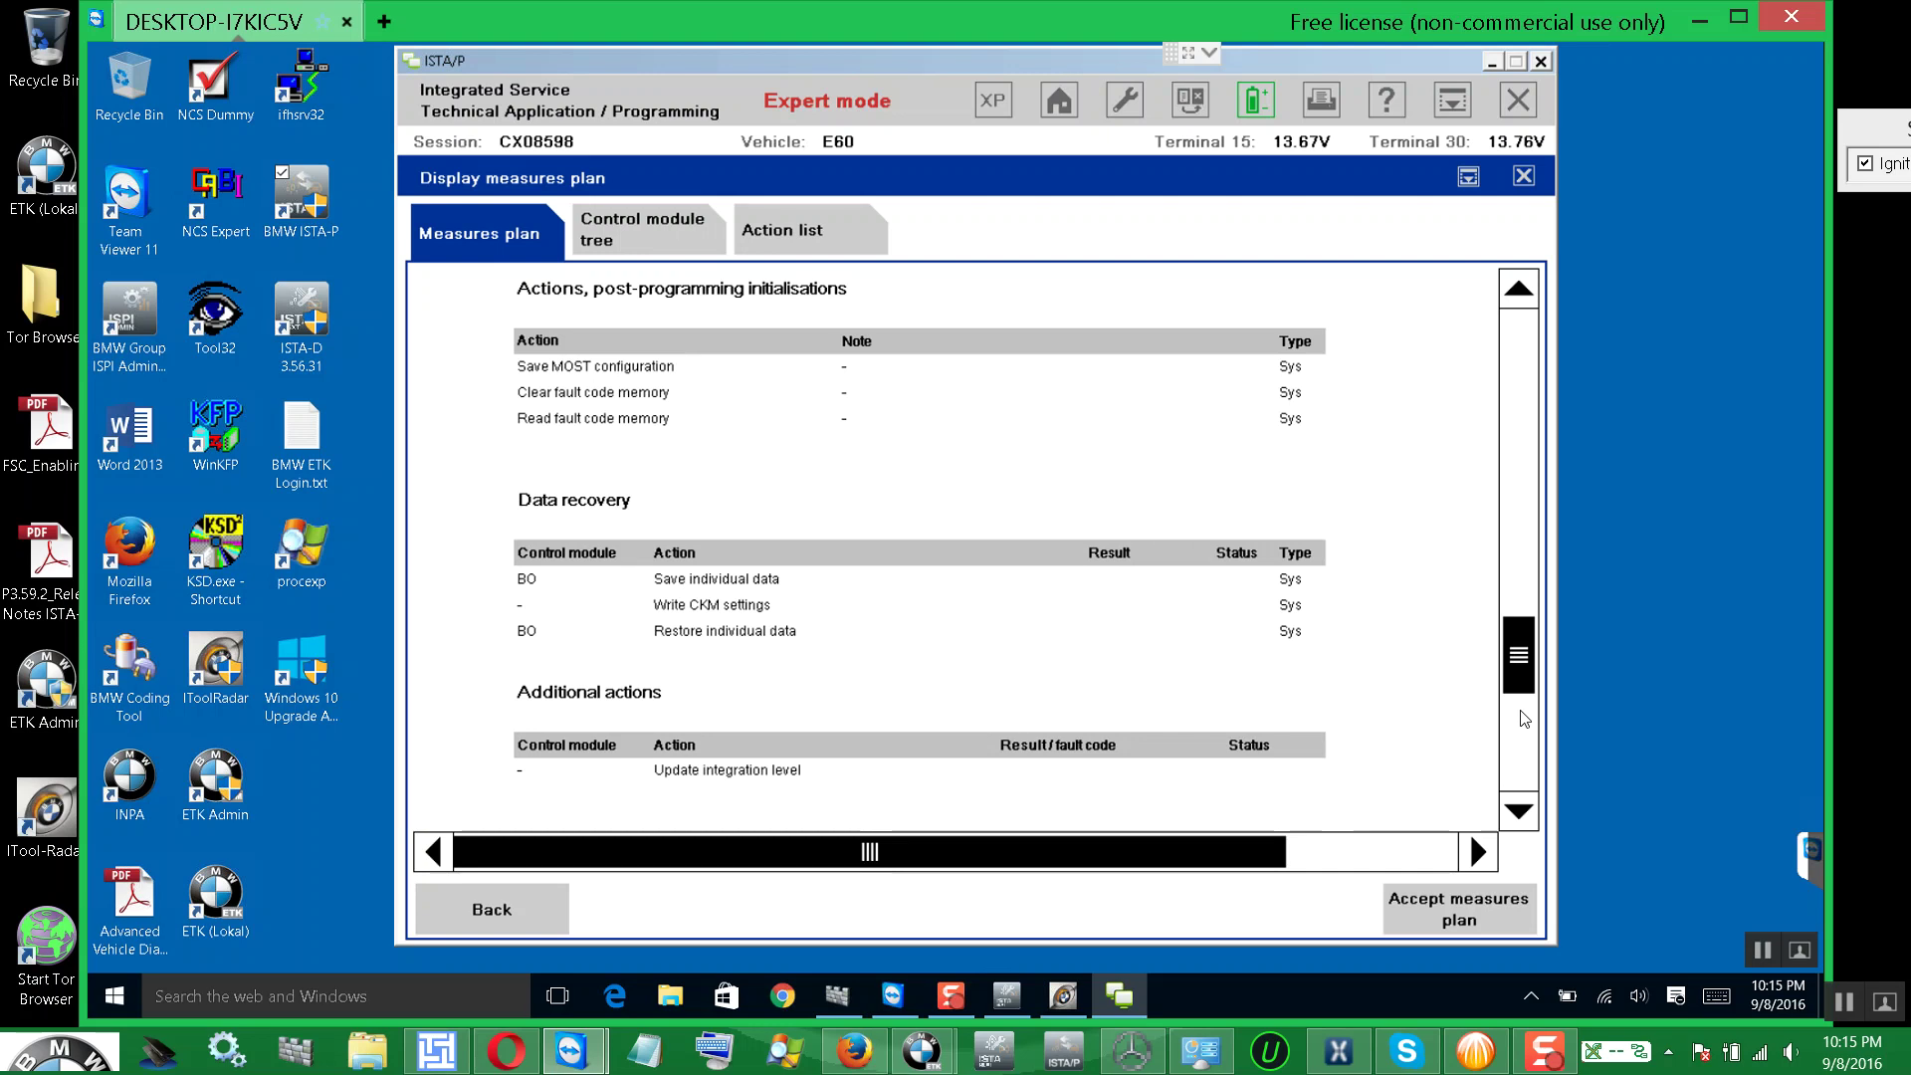
click(1524, 718)
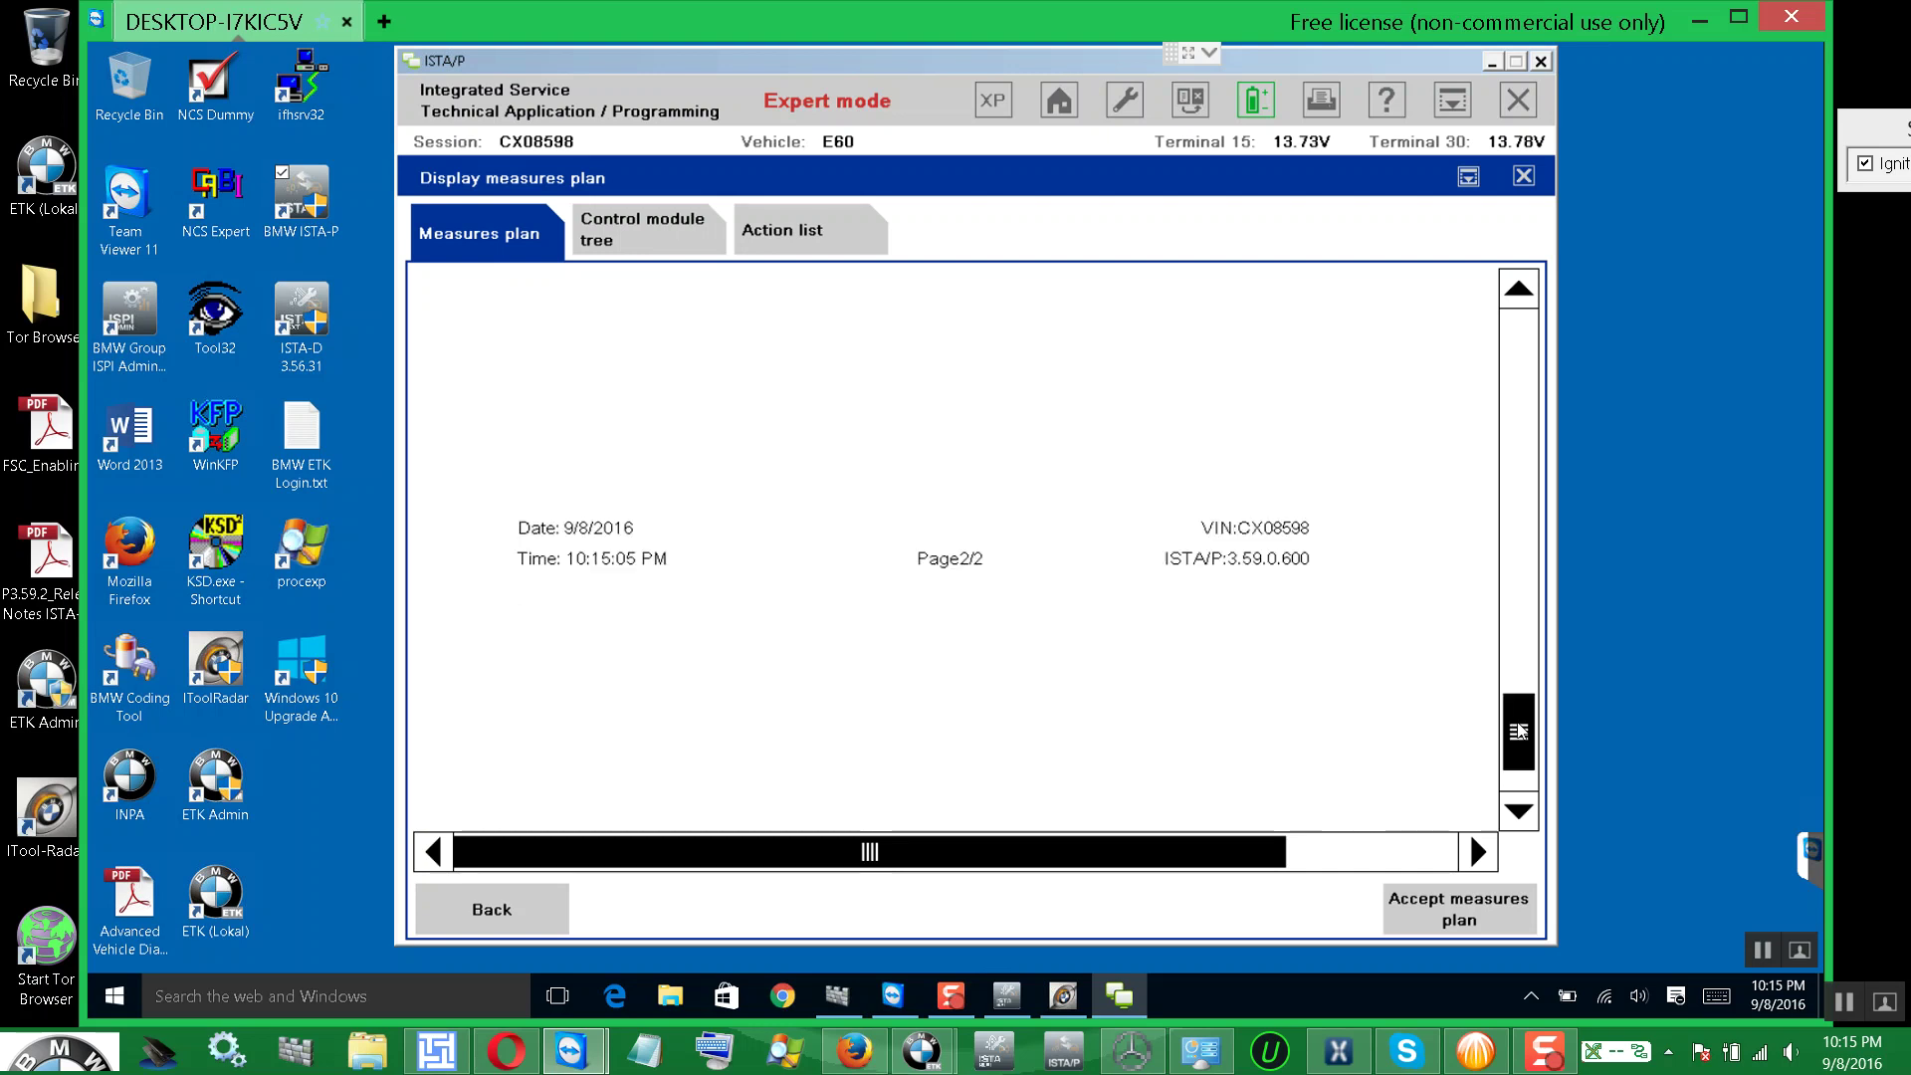
click(1533, 642)
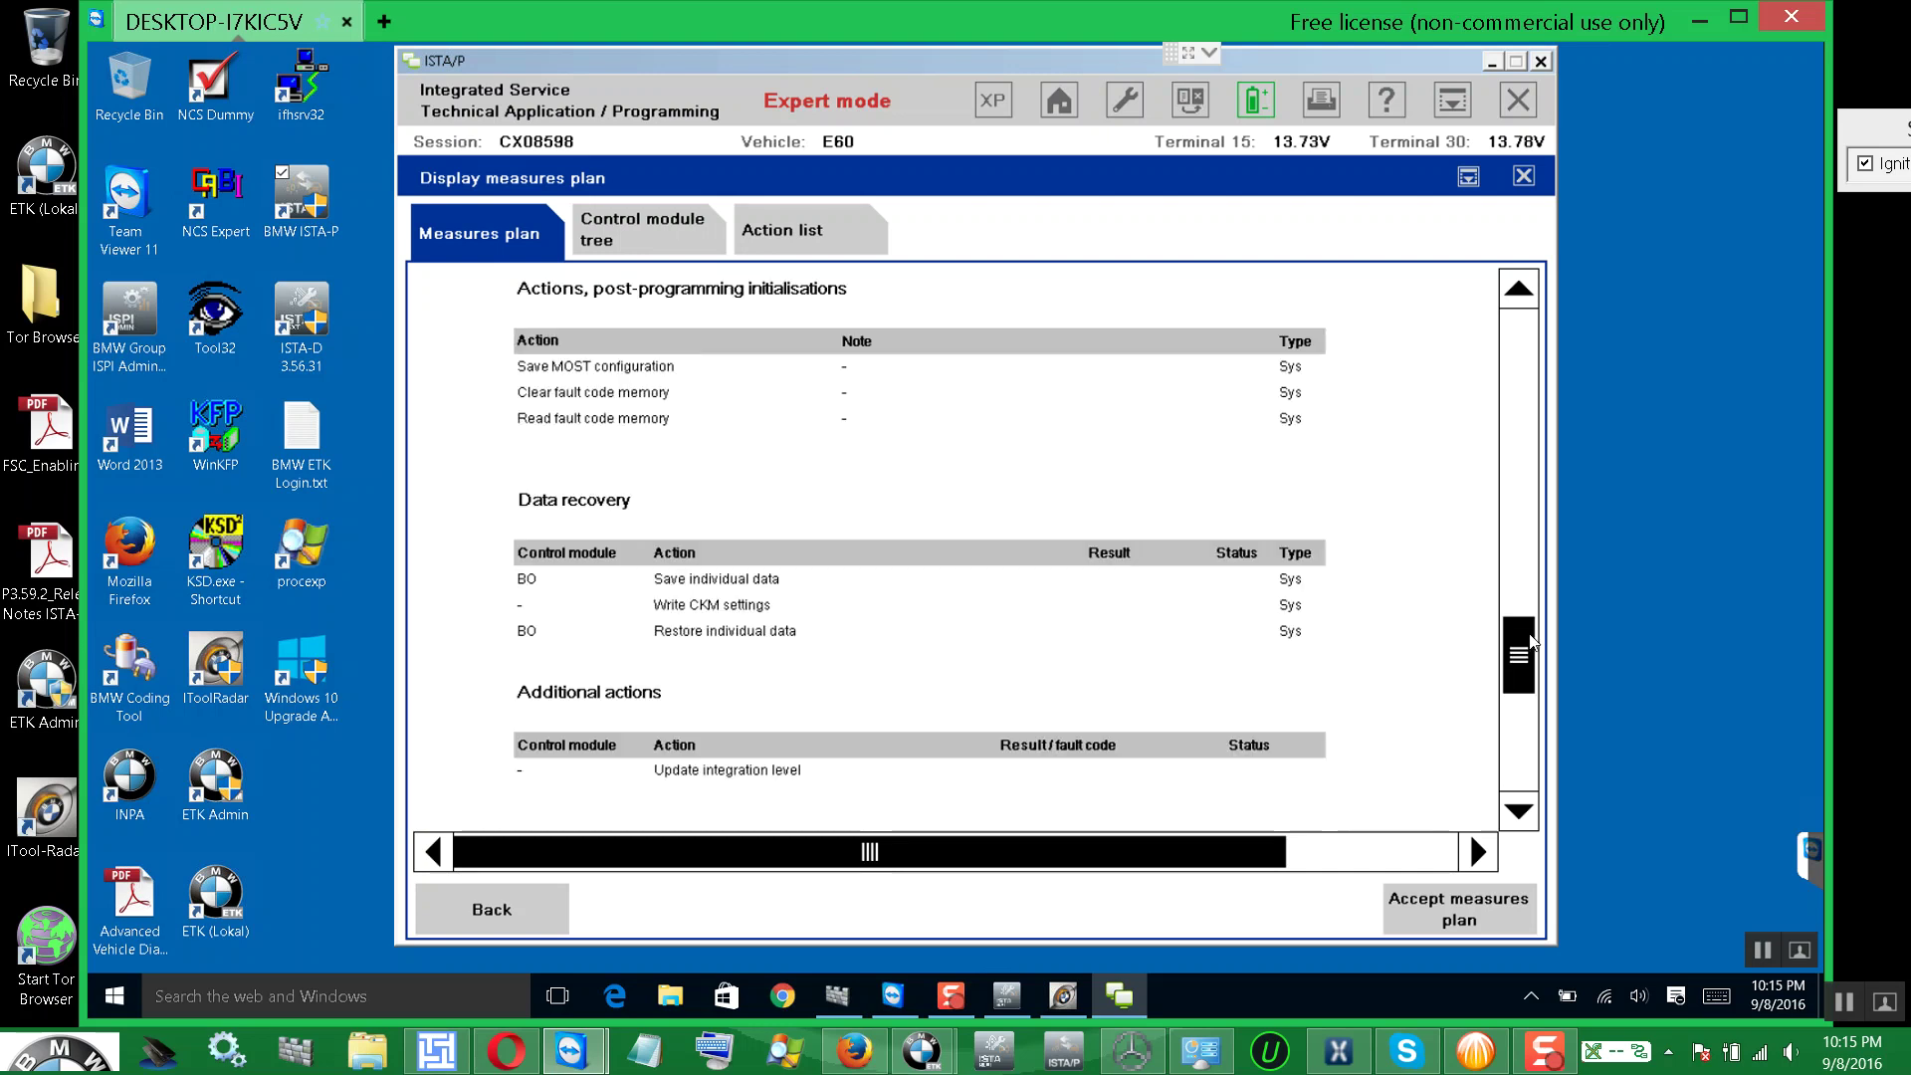
click(1520, 336)
click(1520, 337)
click(1521, 336)
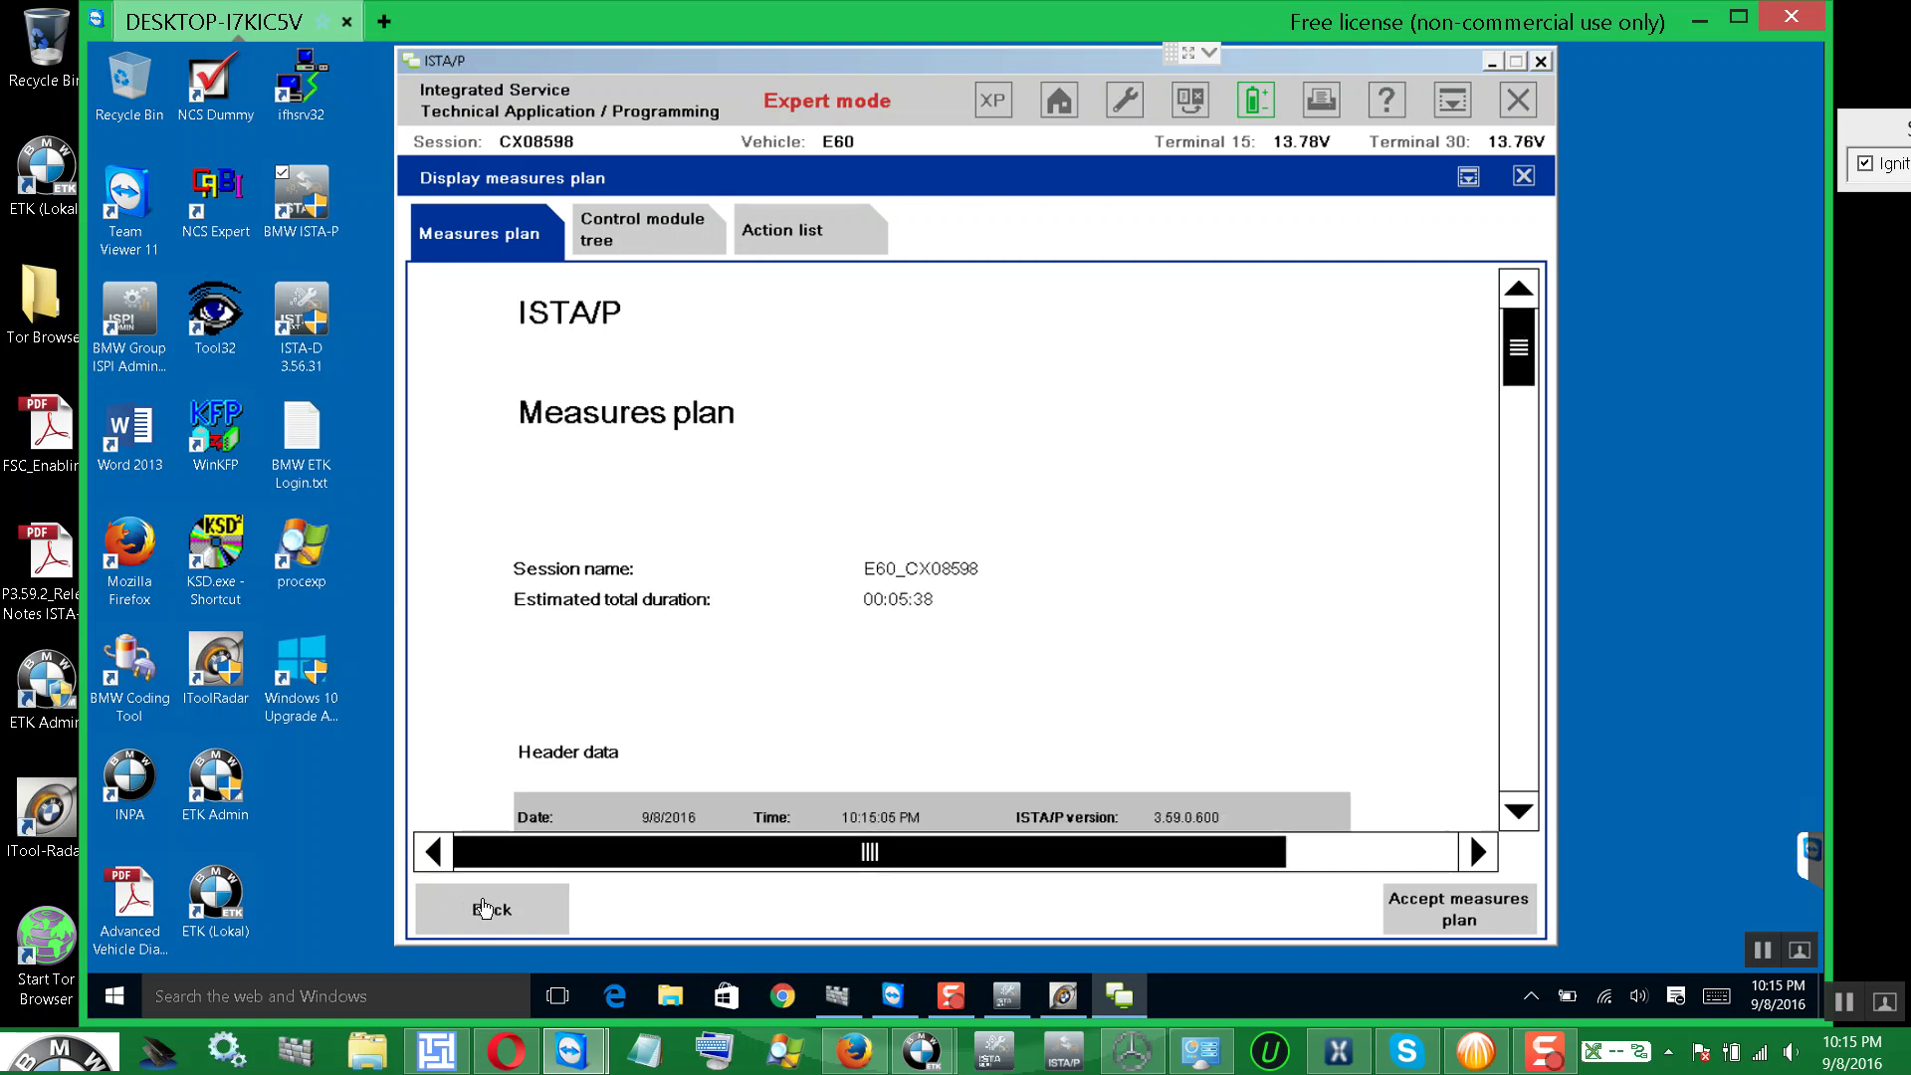
- Leave the measures plan and remove all planned measures from the control module tree, rejecting the current plan
click(481, 909)
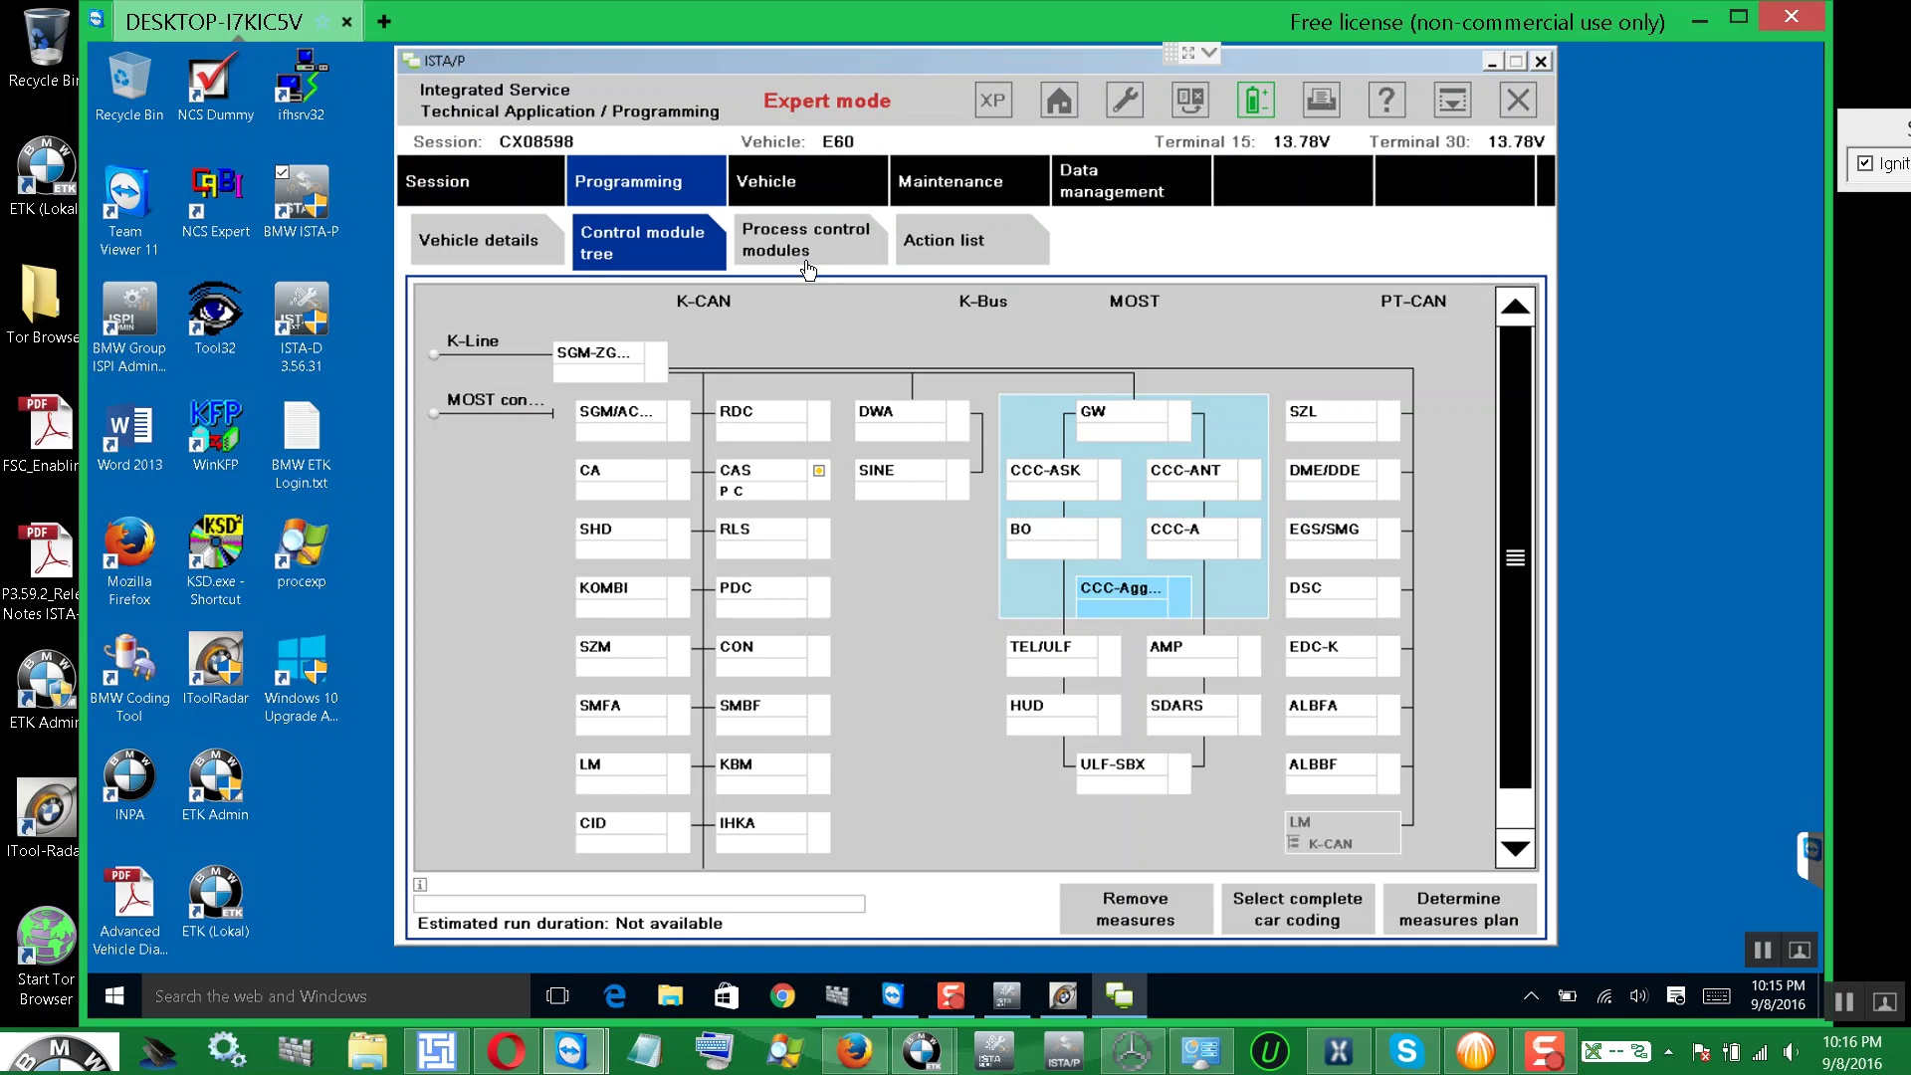
click(1137, 907)
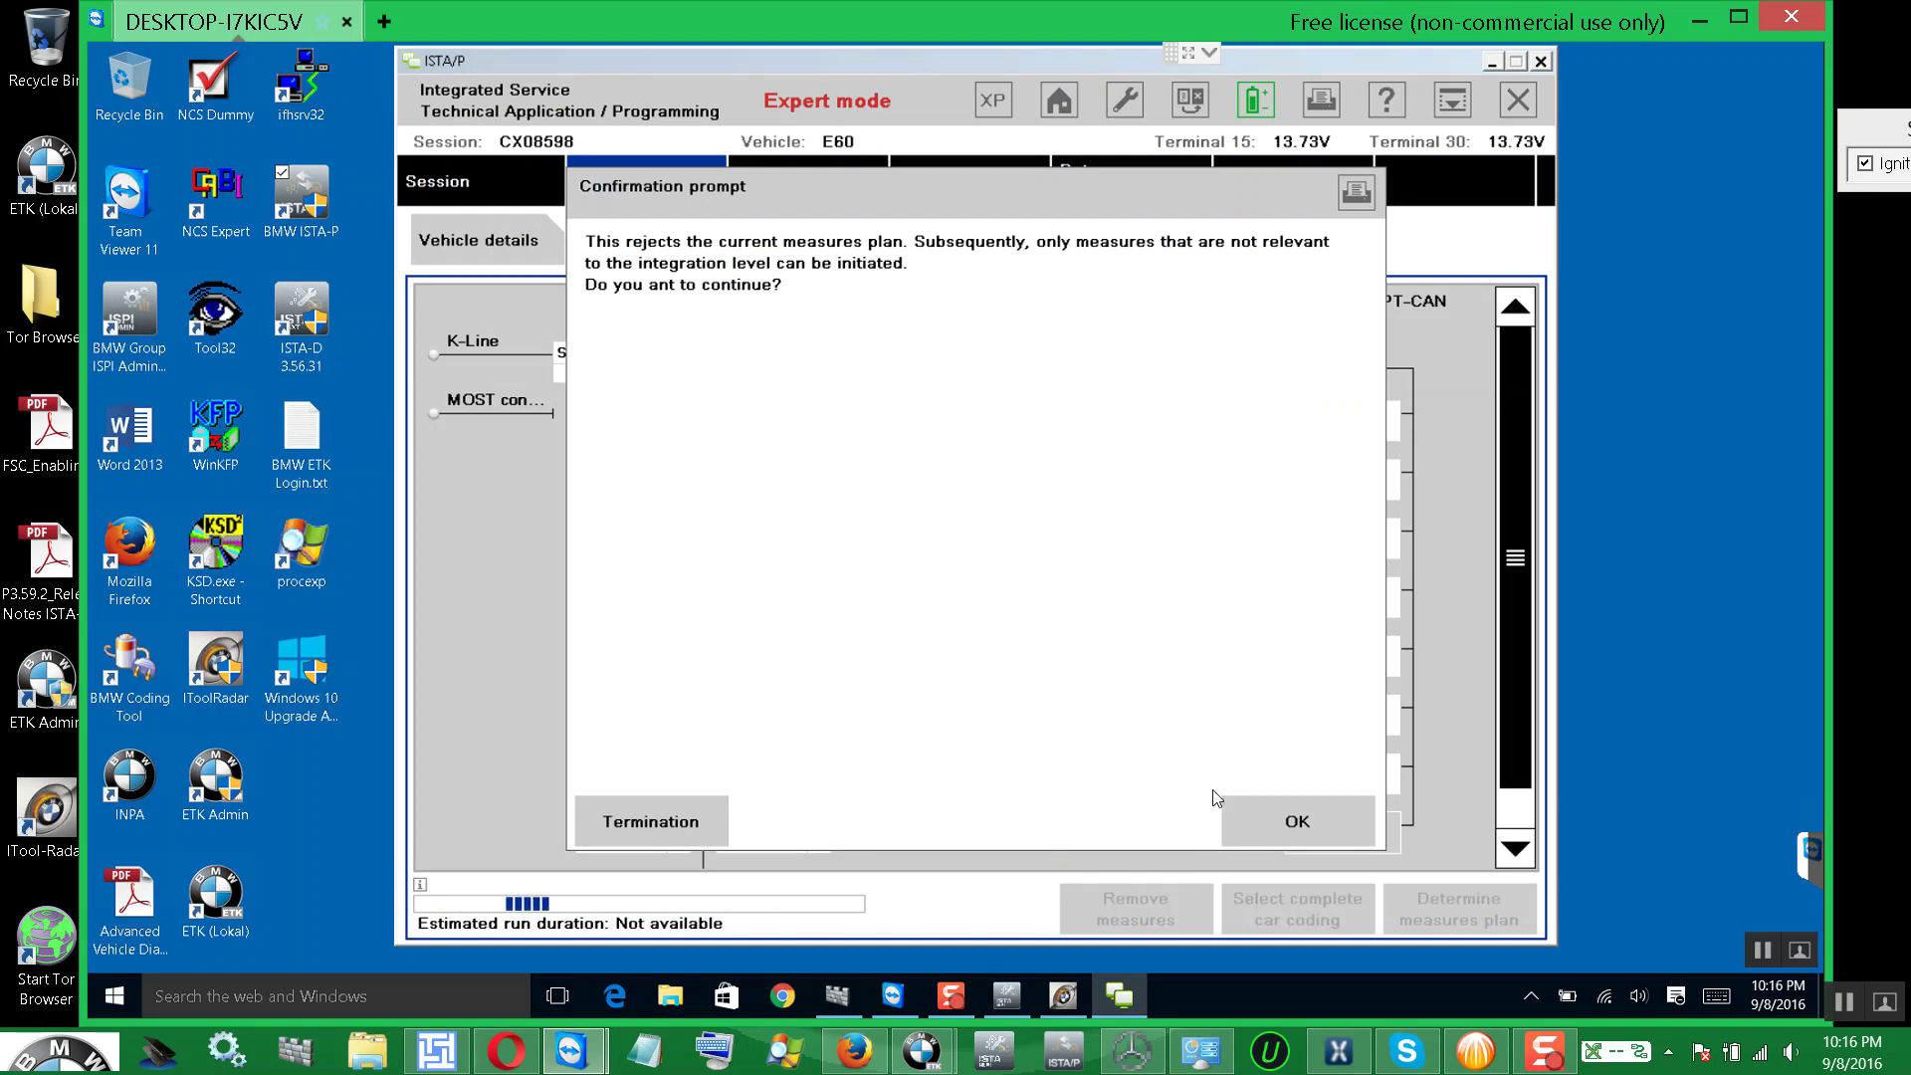
click(1238, 818)
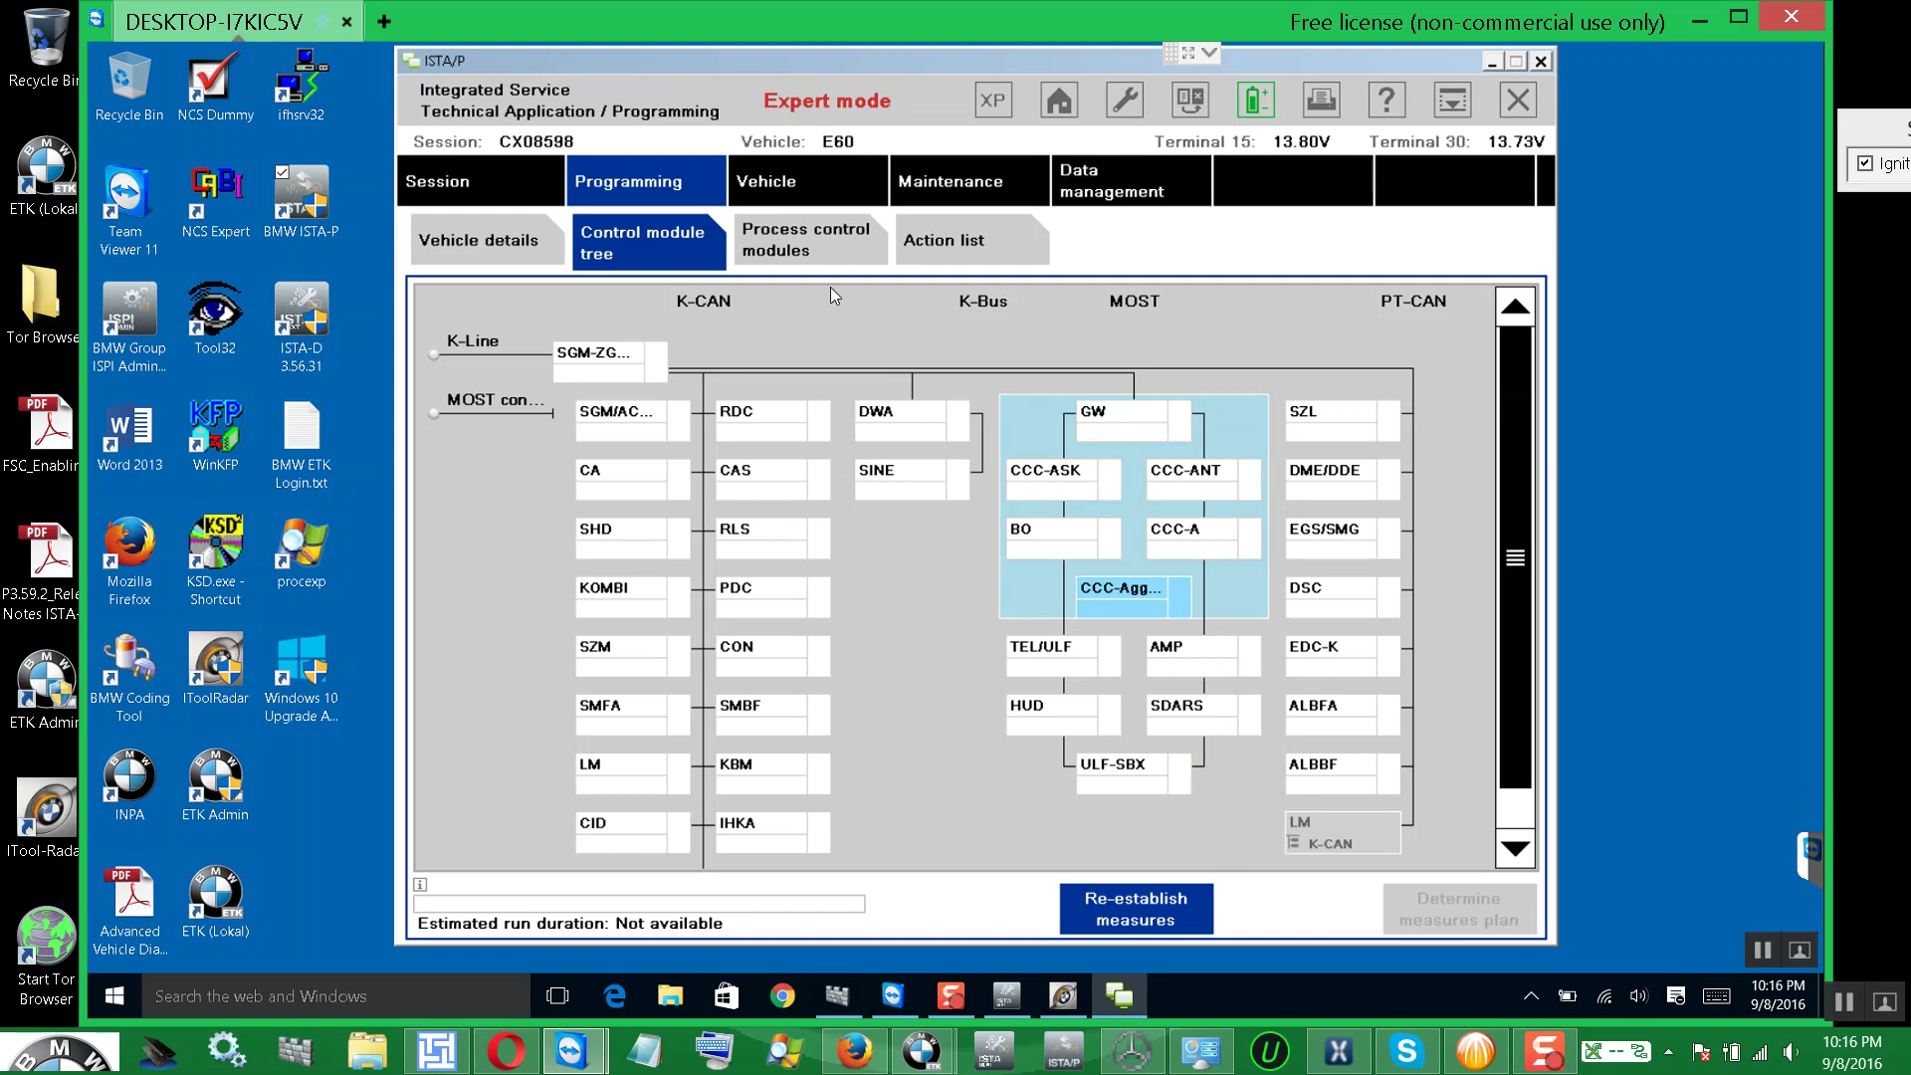
- Review the process control modules list and the vehicle's conversions, coding-only conversions and full set of programming follow-up routines
click(830, 236)
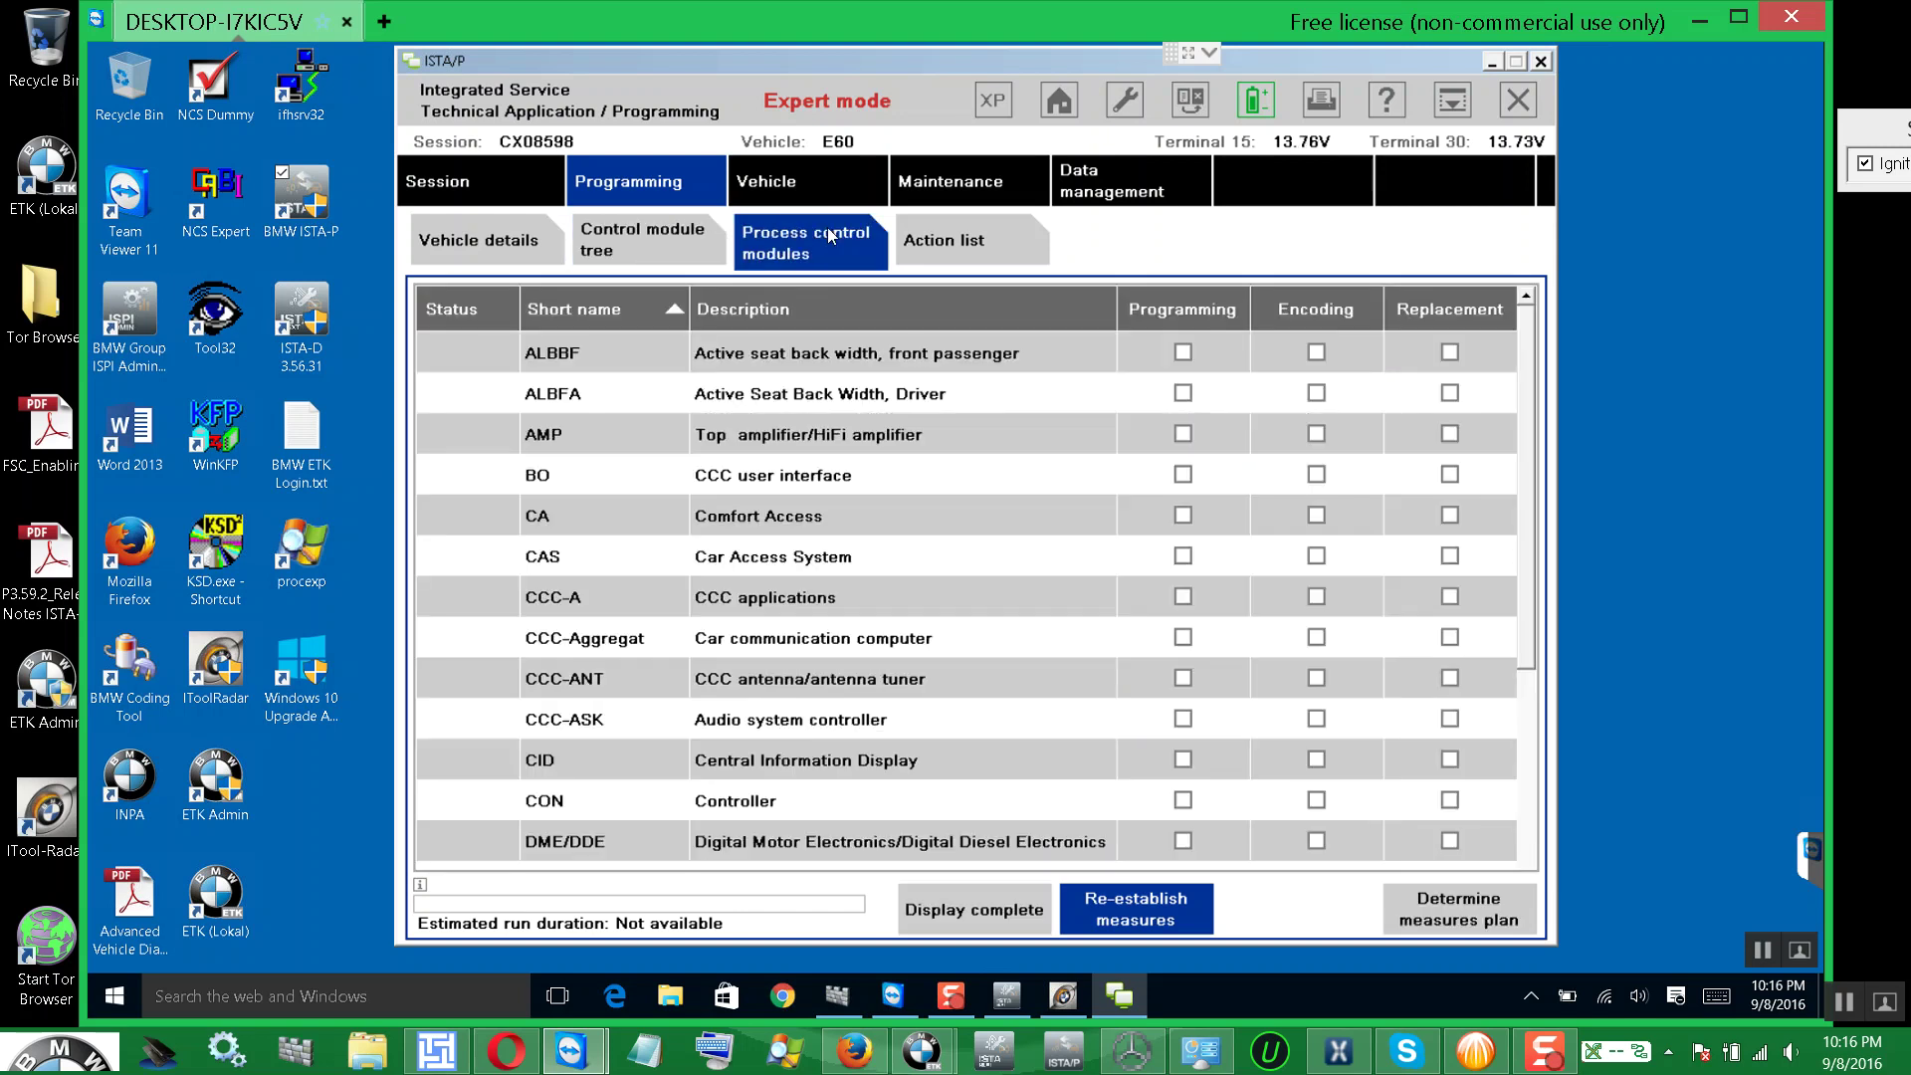
click(657, 239)
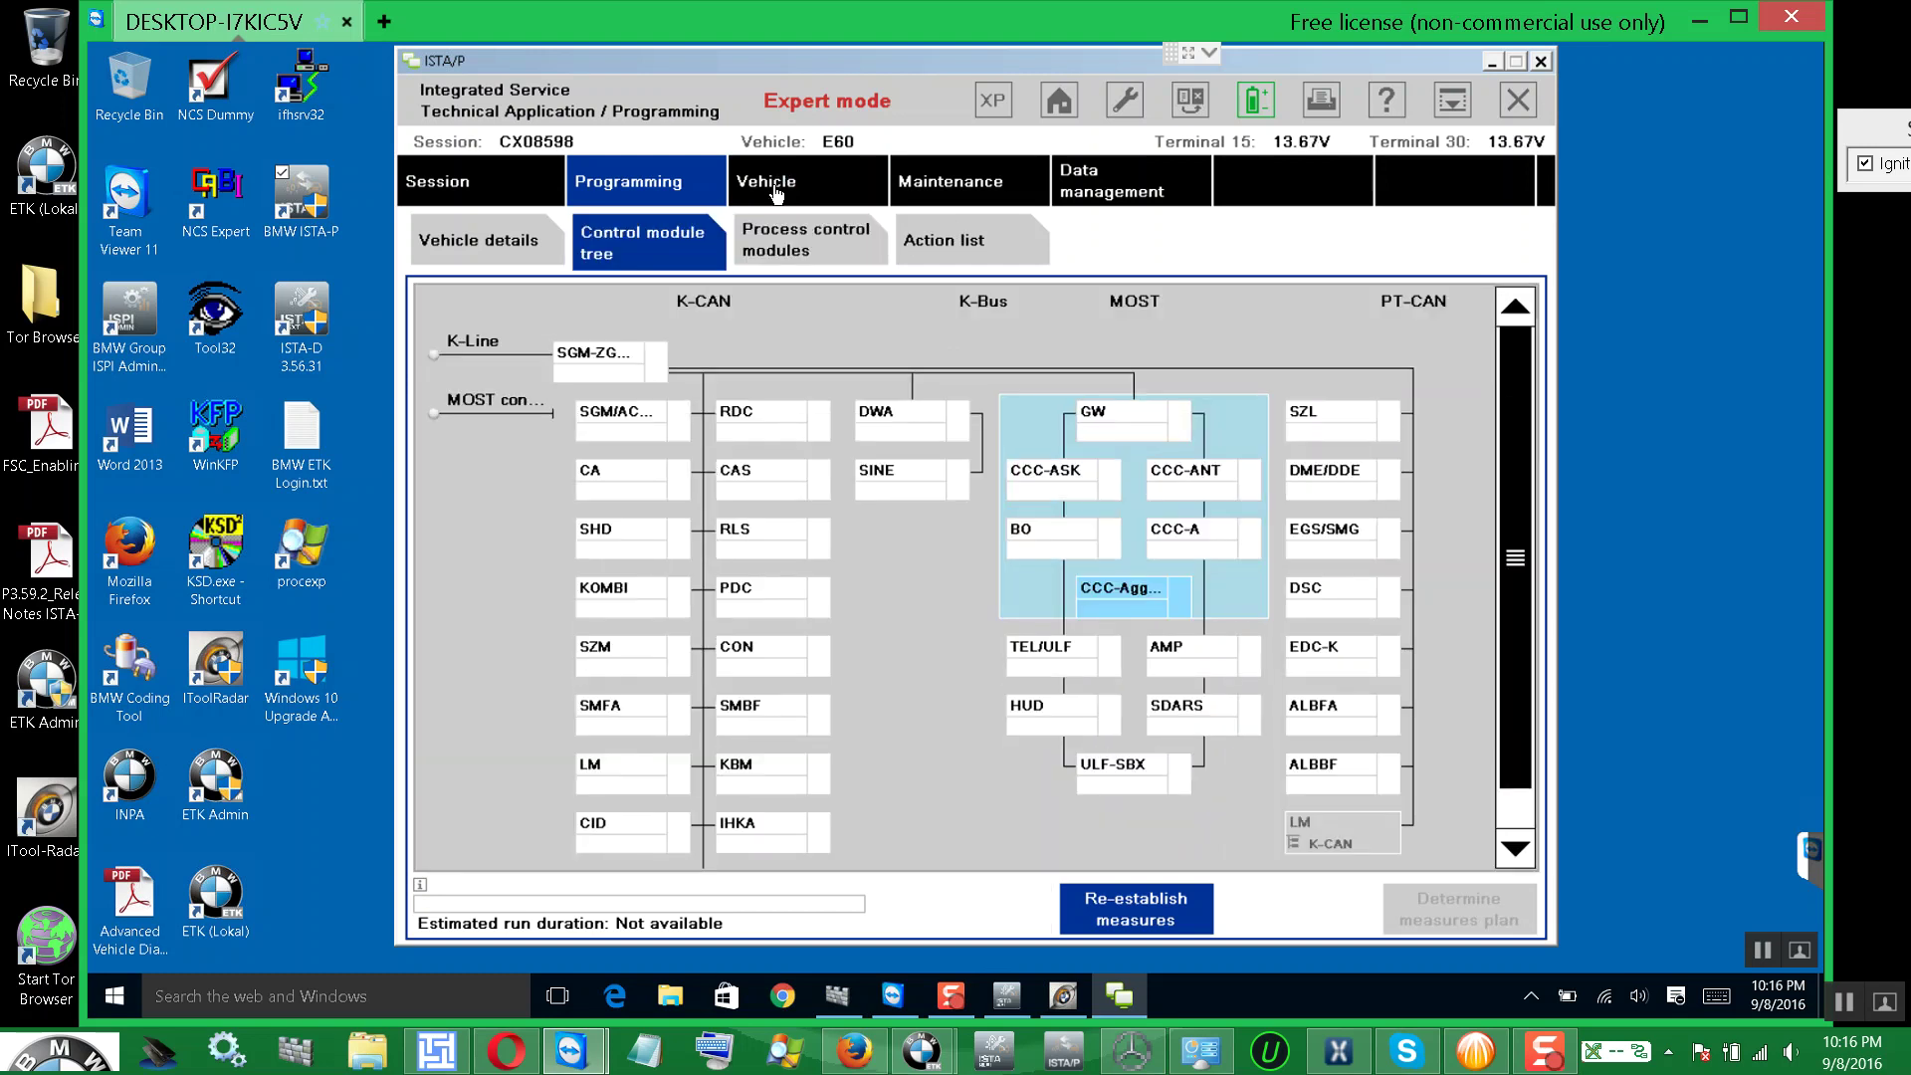
click(776, 194)
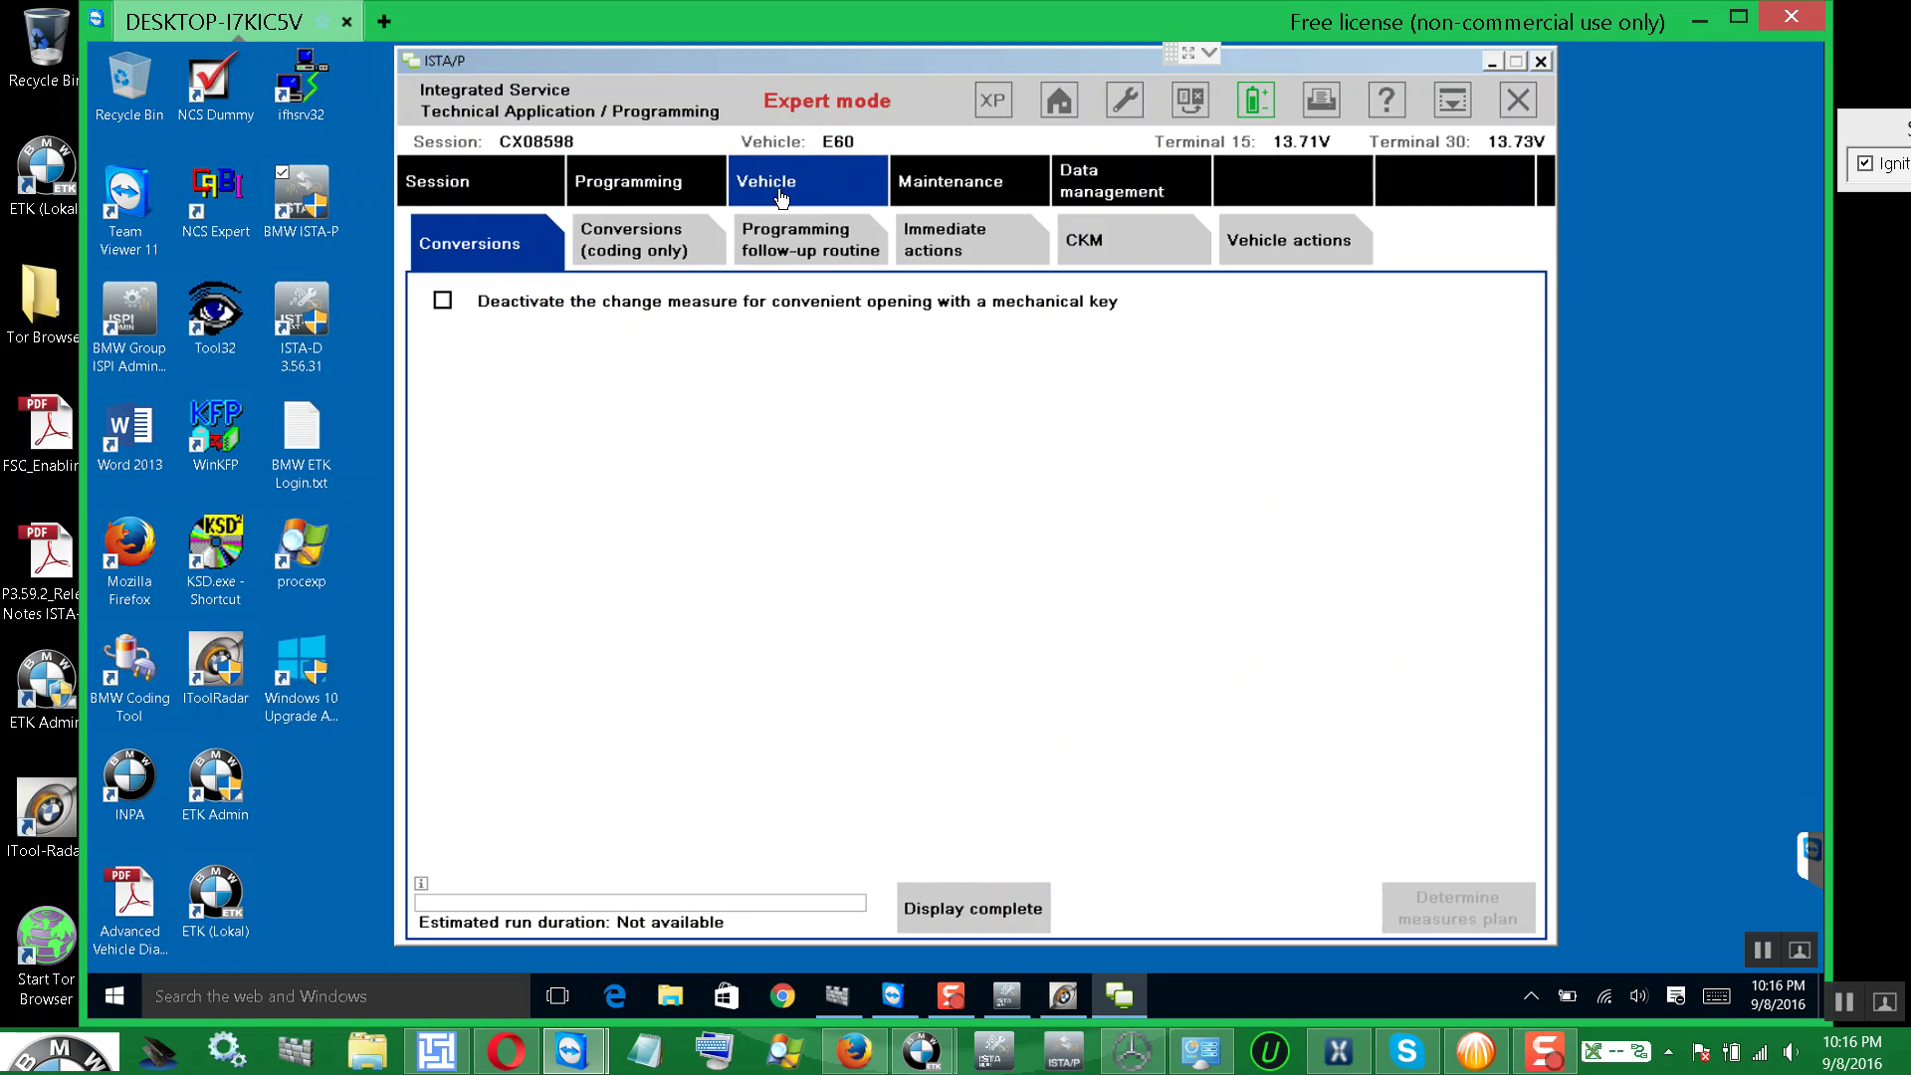
click(655, 243)
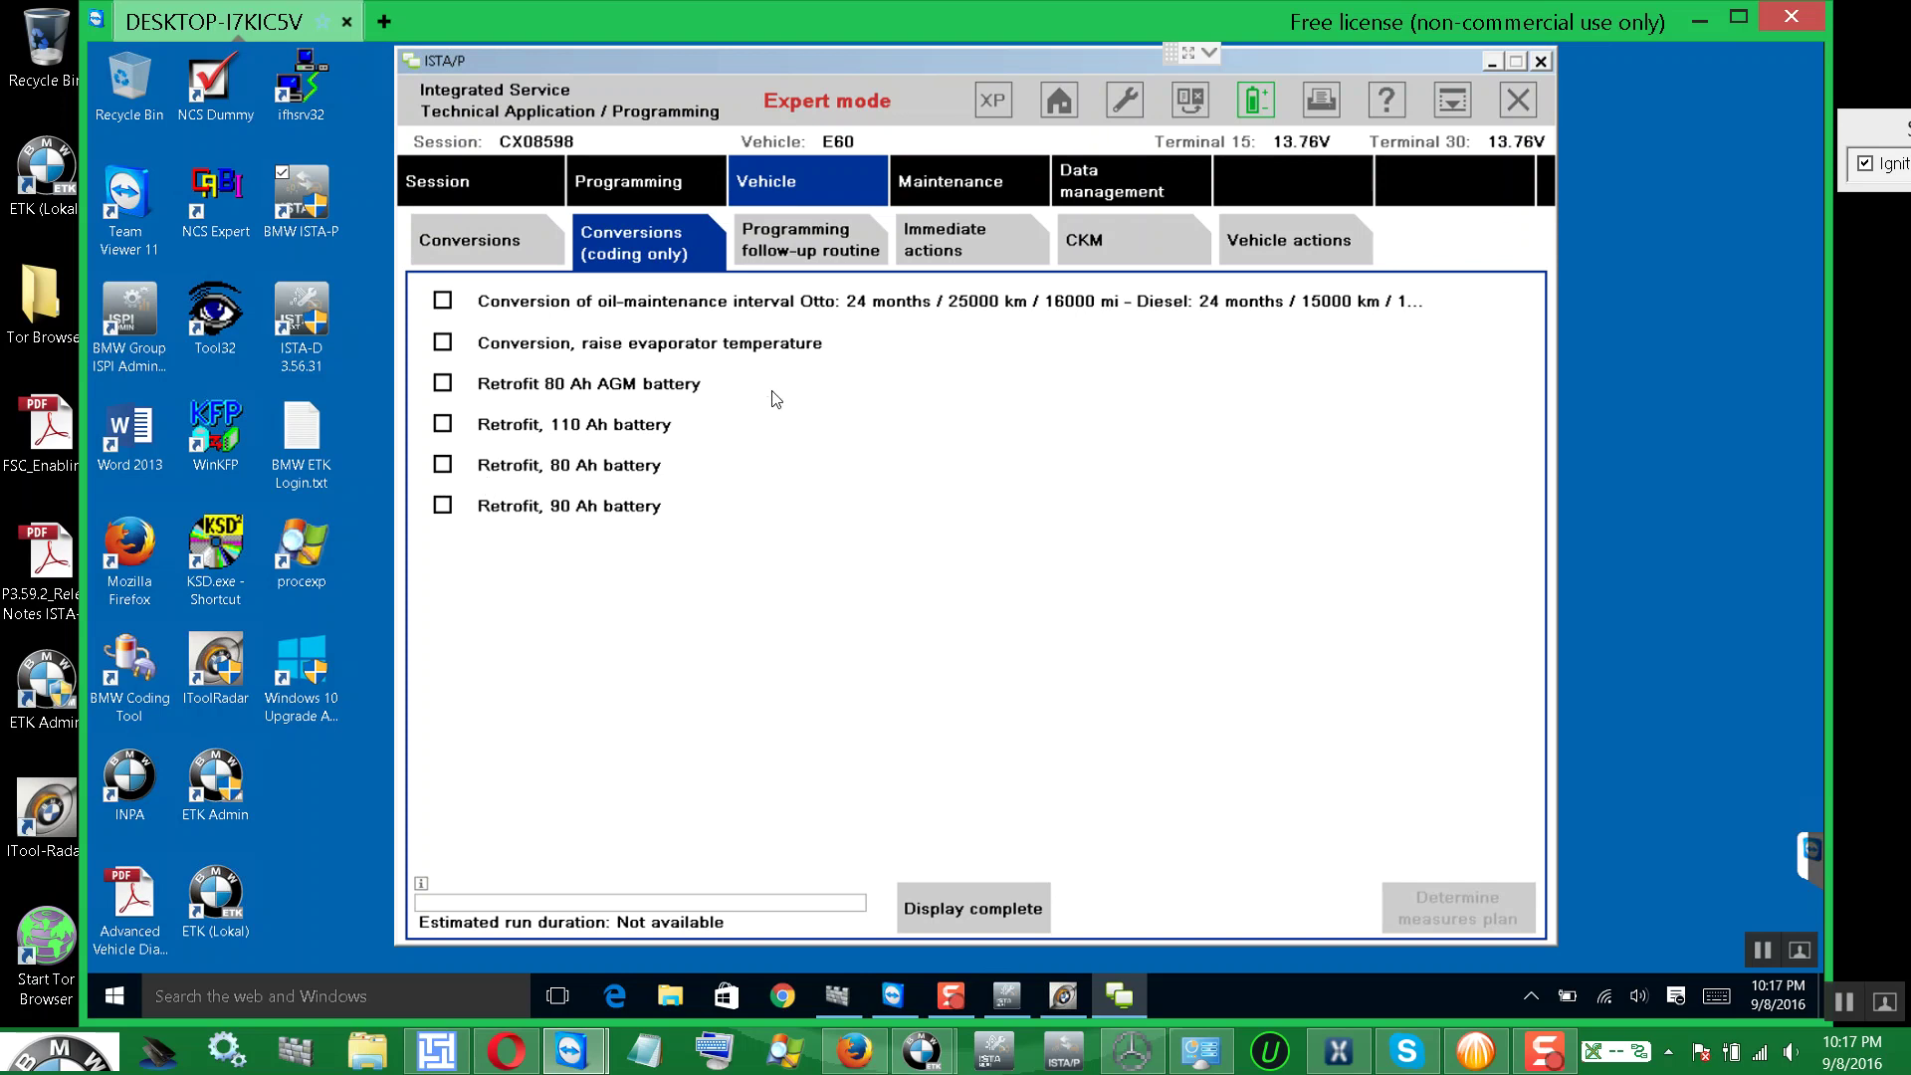
click(796, 236)
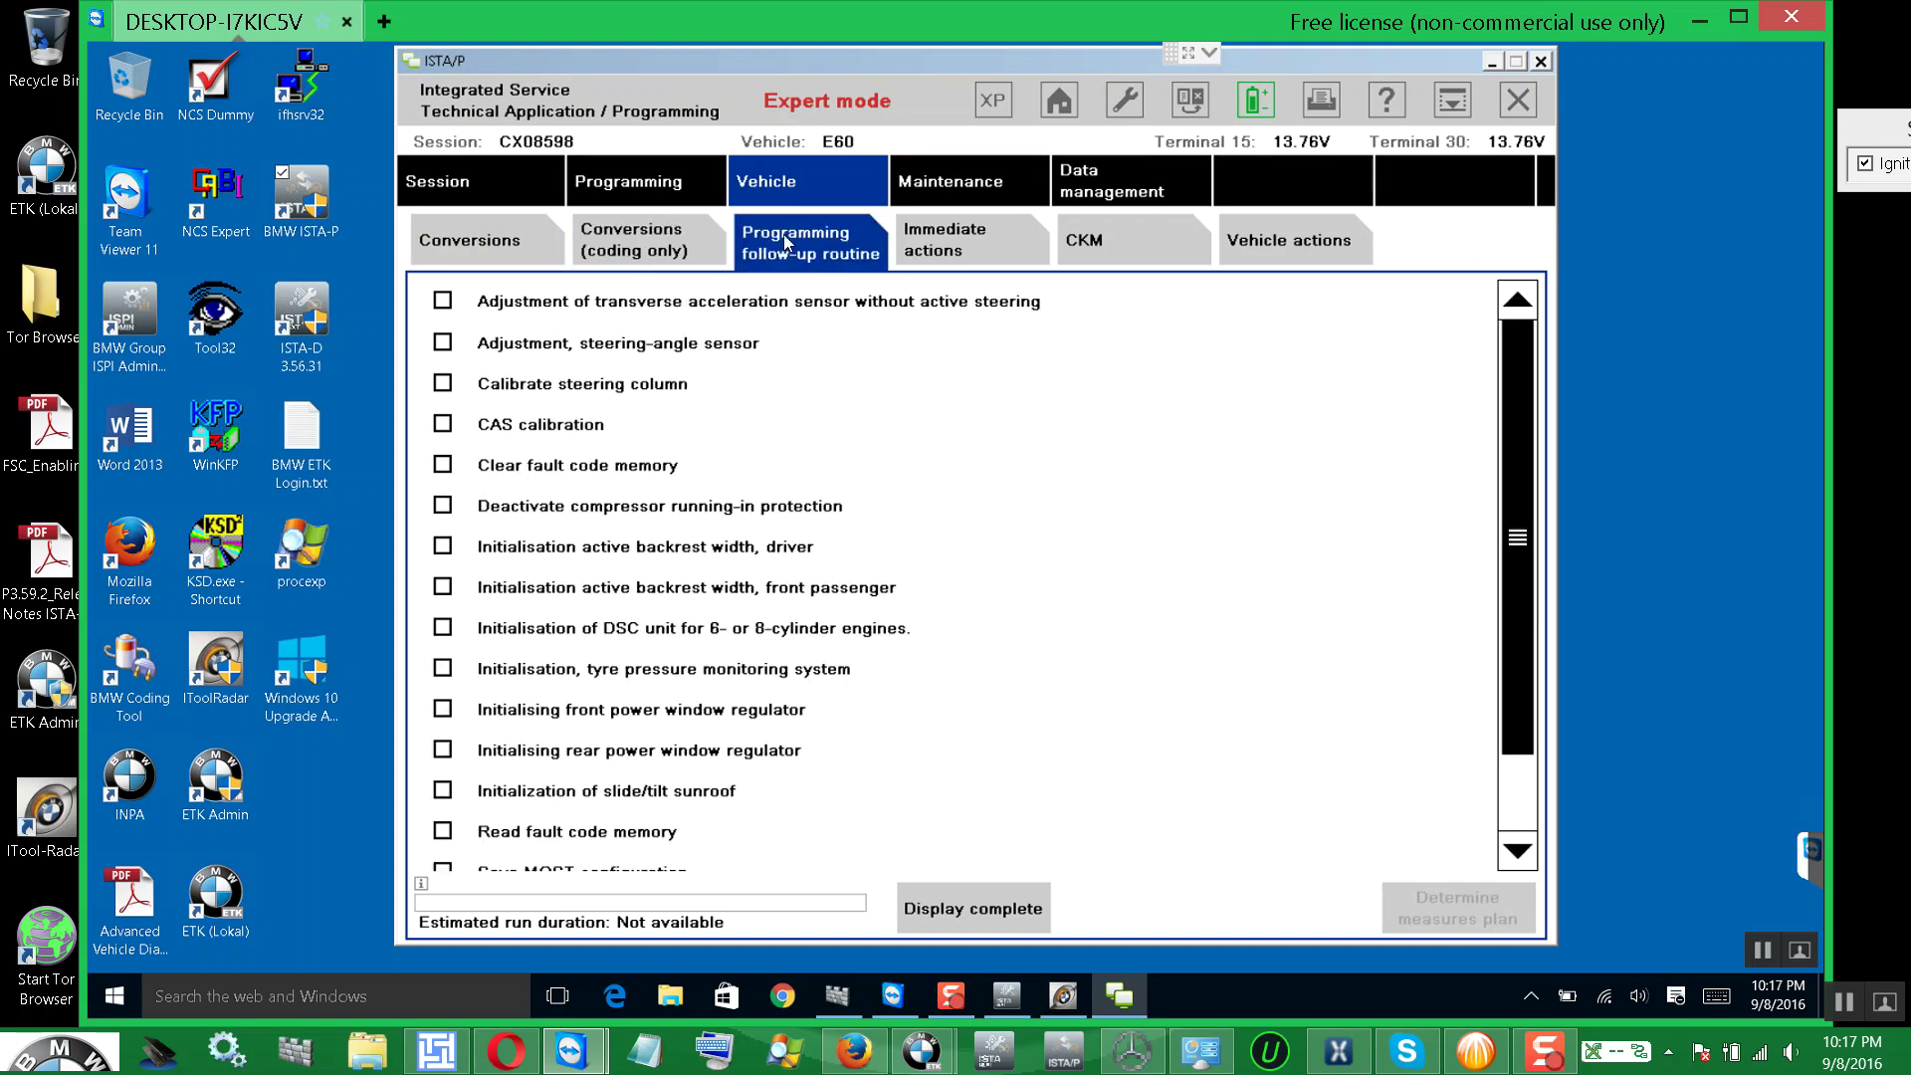
click(662, 245)
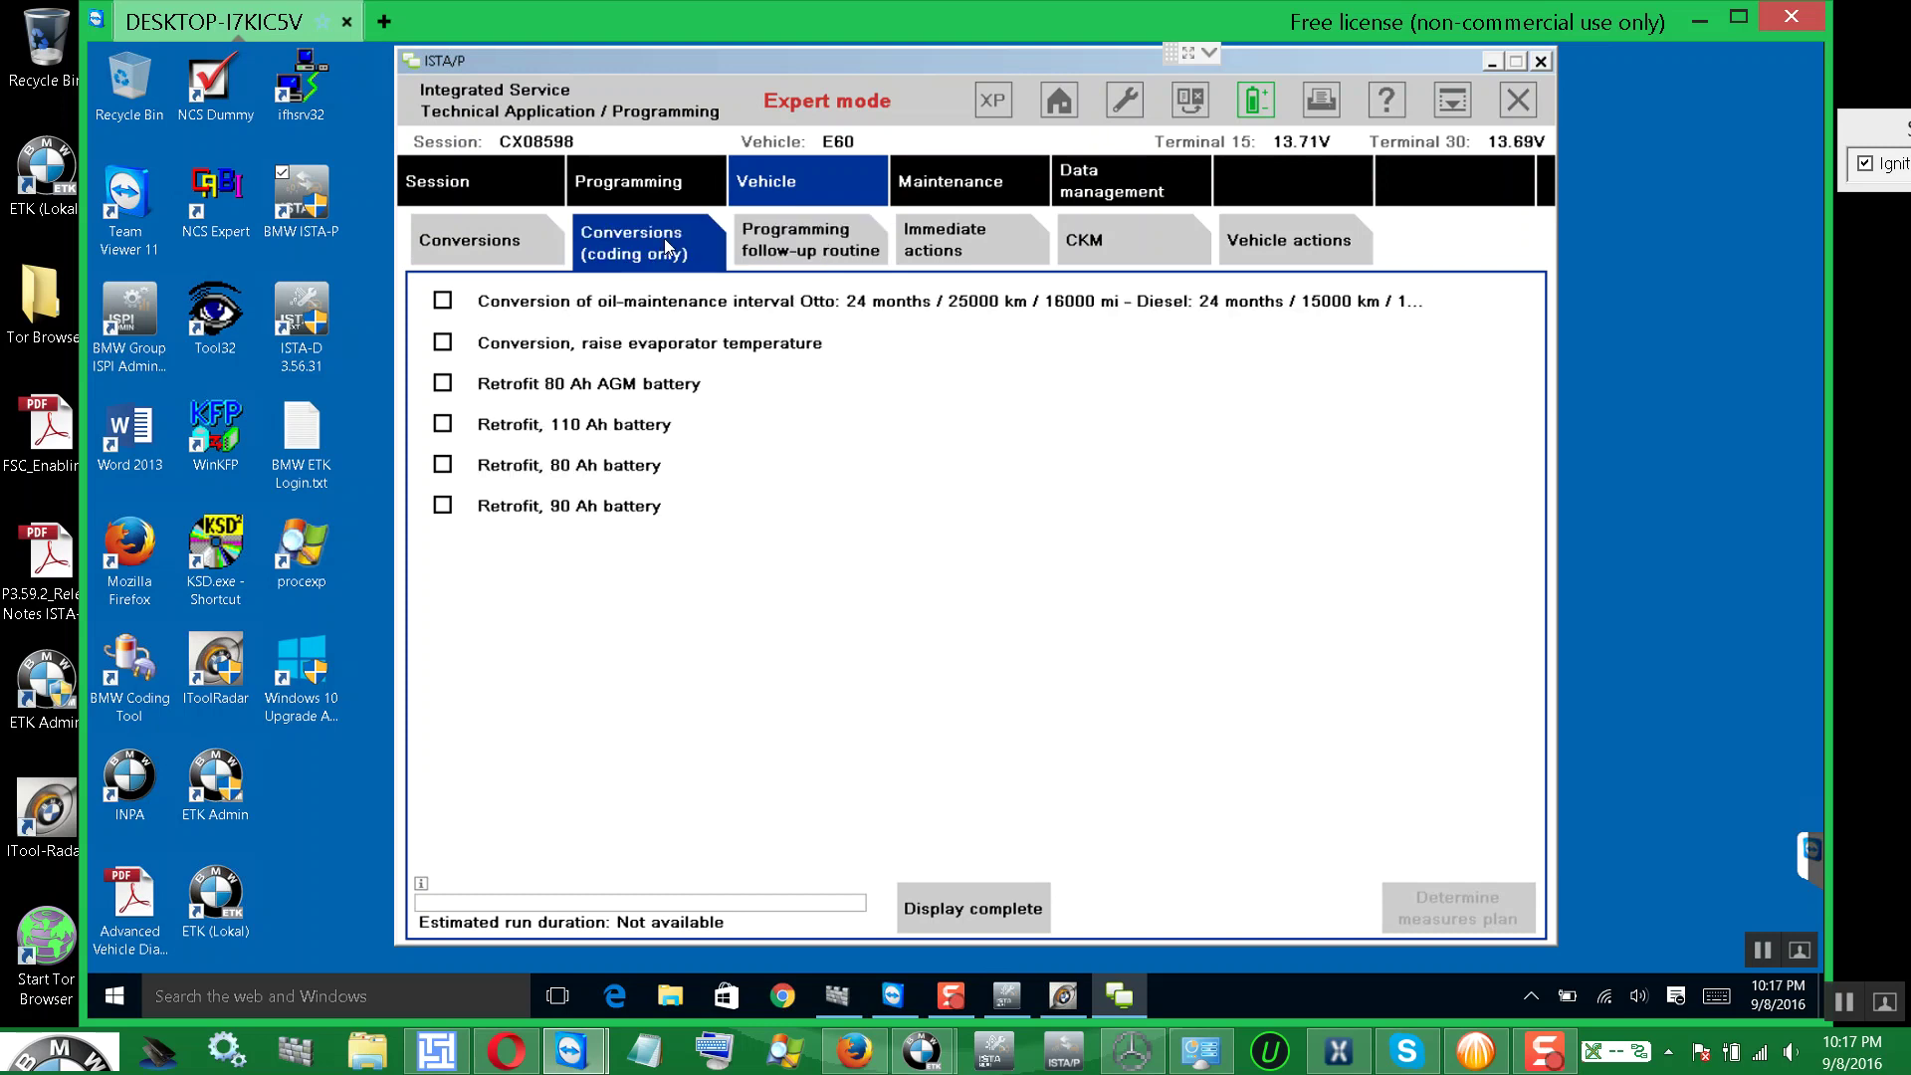
click(791, 246)
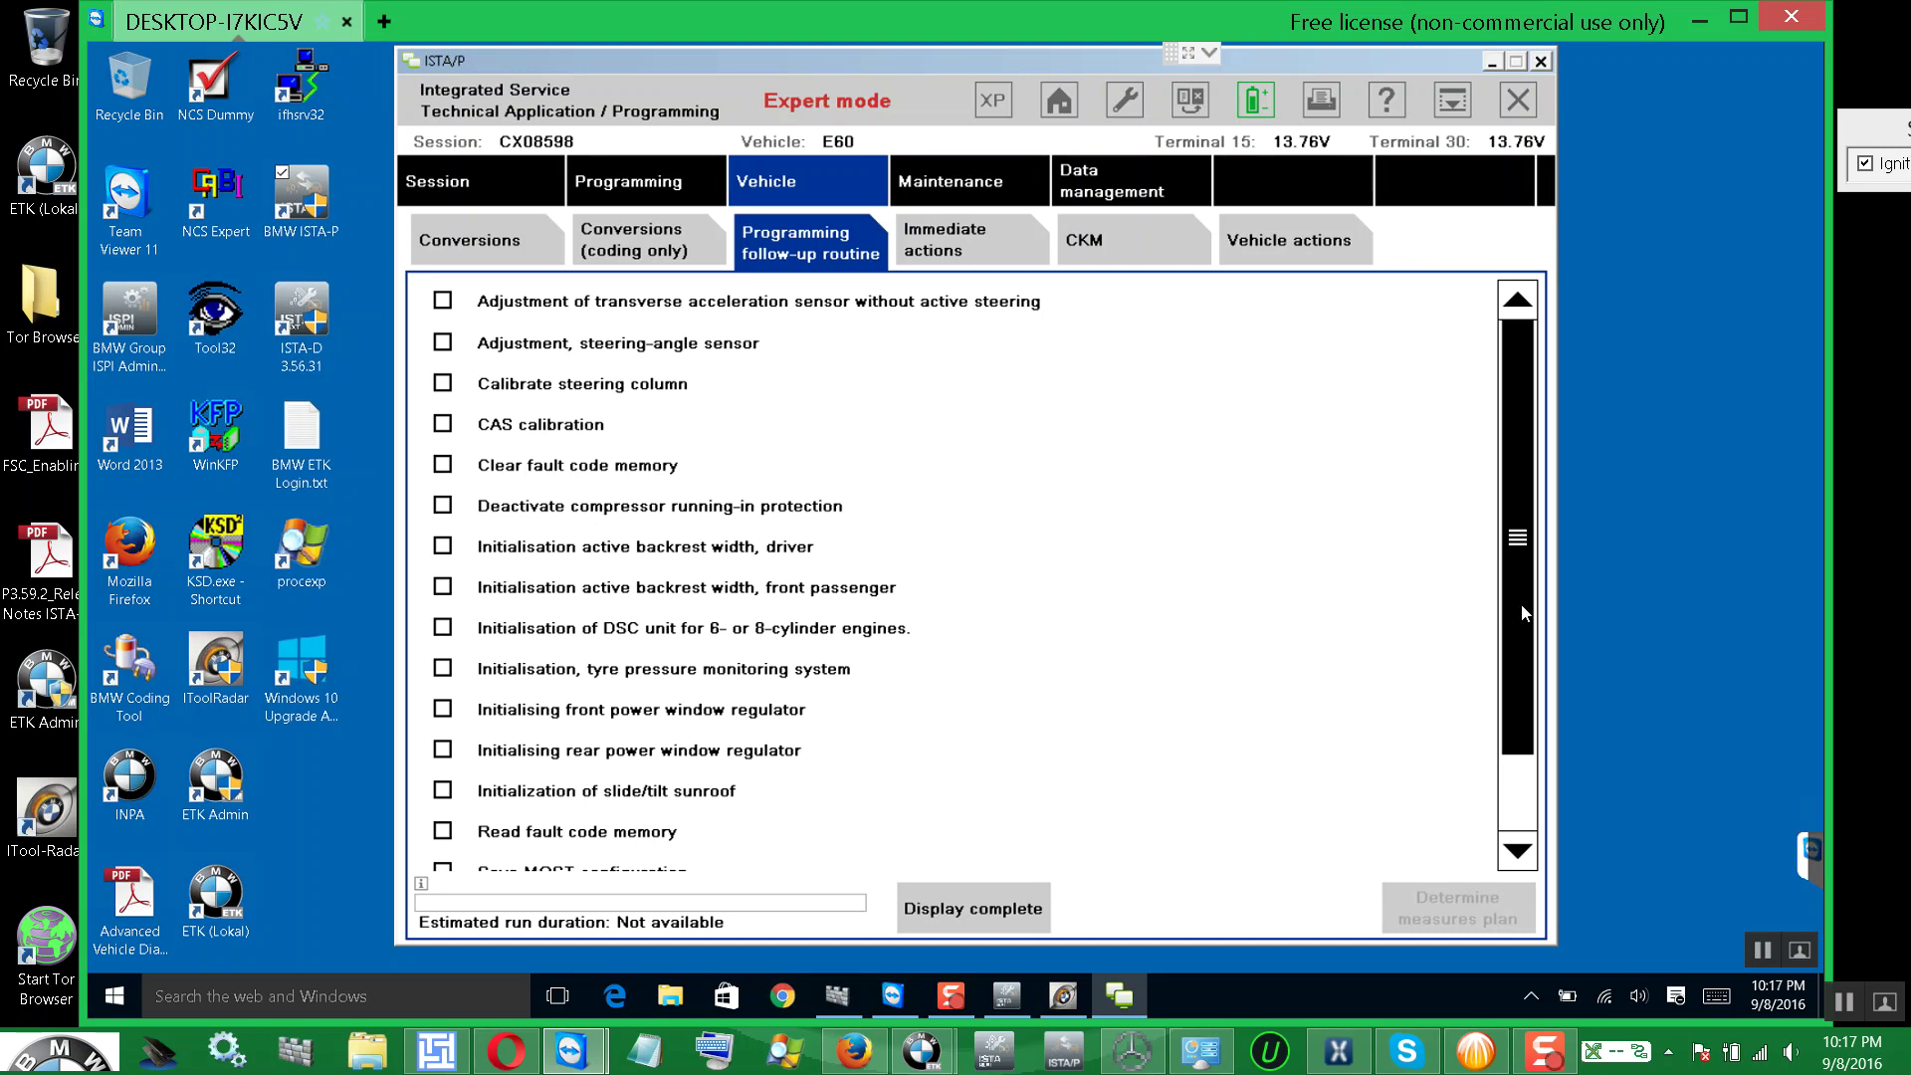
click(1512, 784)
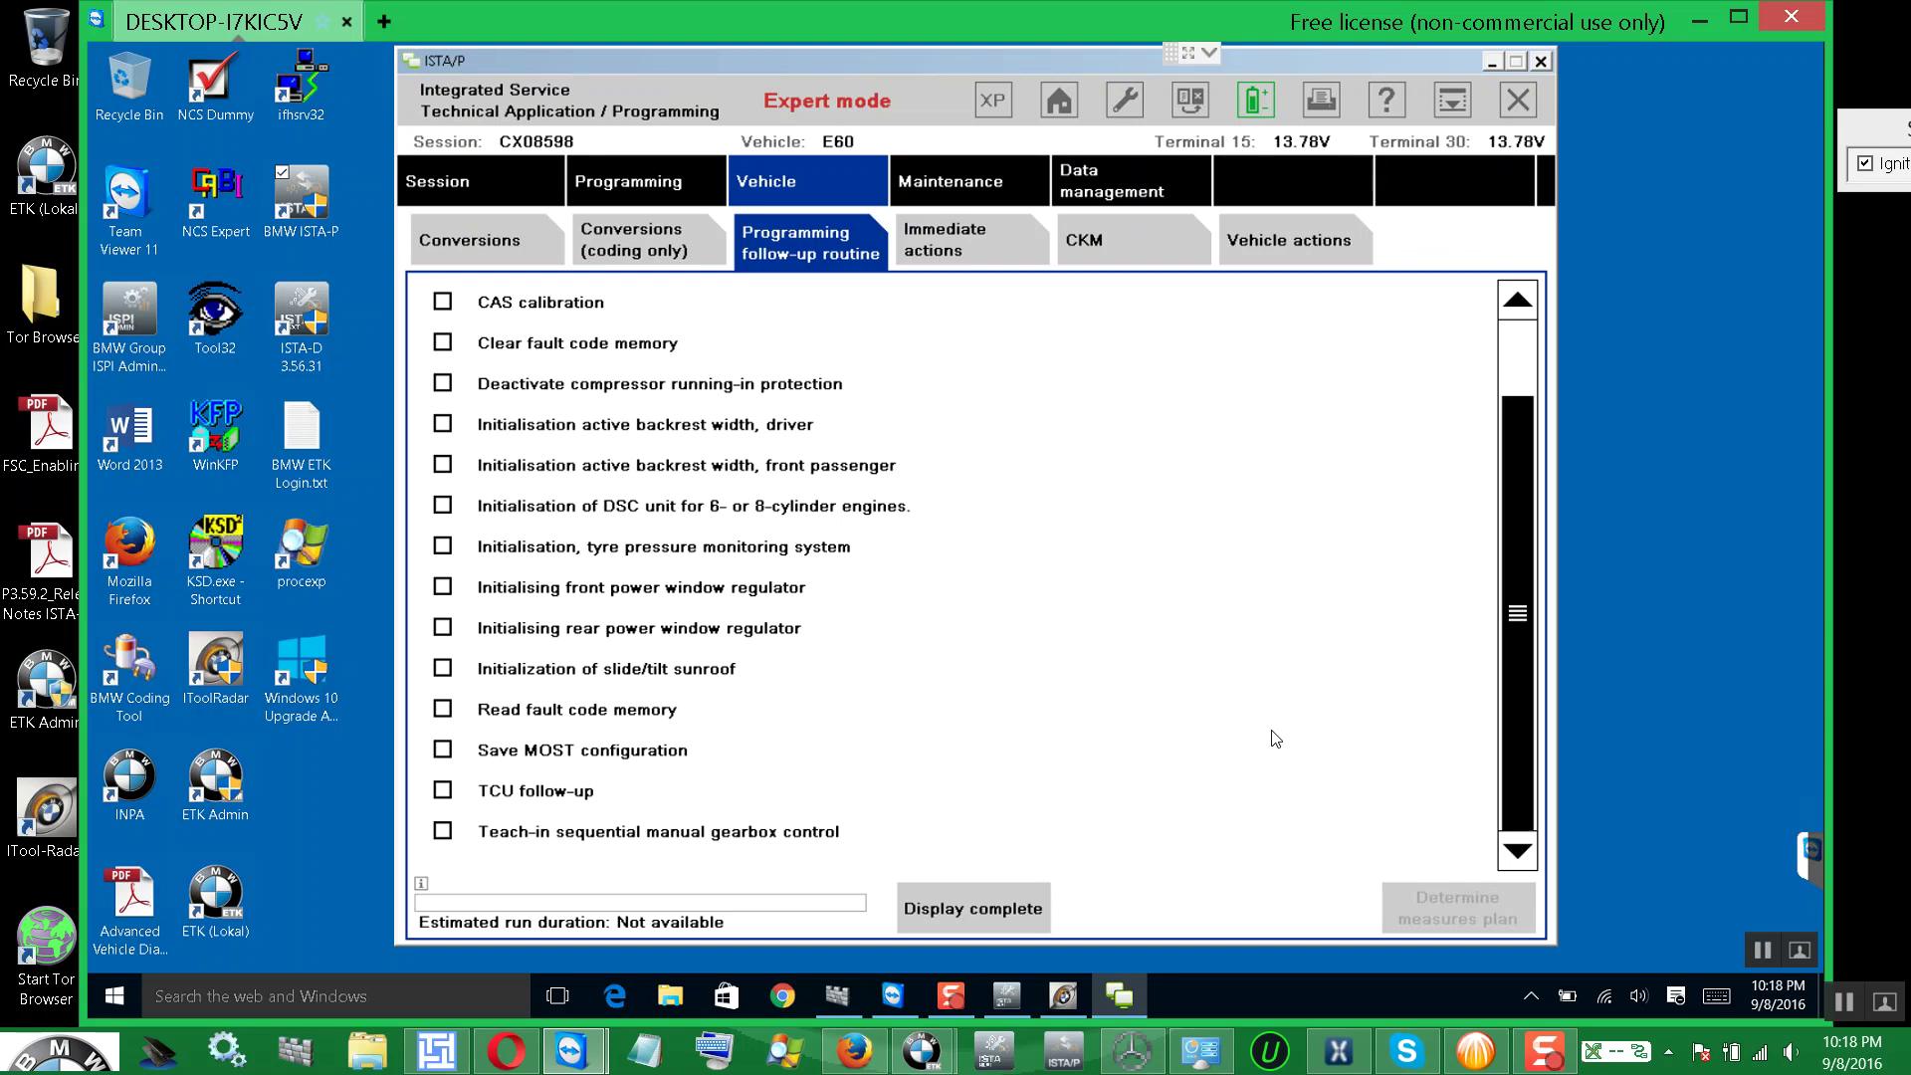
- Look through the vehicle's immediate actions, CKM settings and vehicle actions, and recheck the programming follow-up routines
click(973, 239)
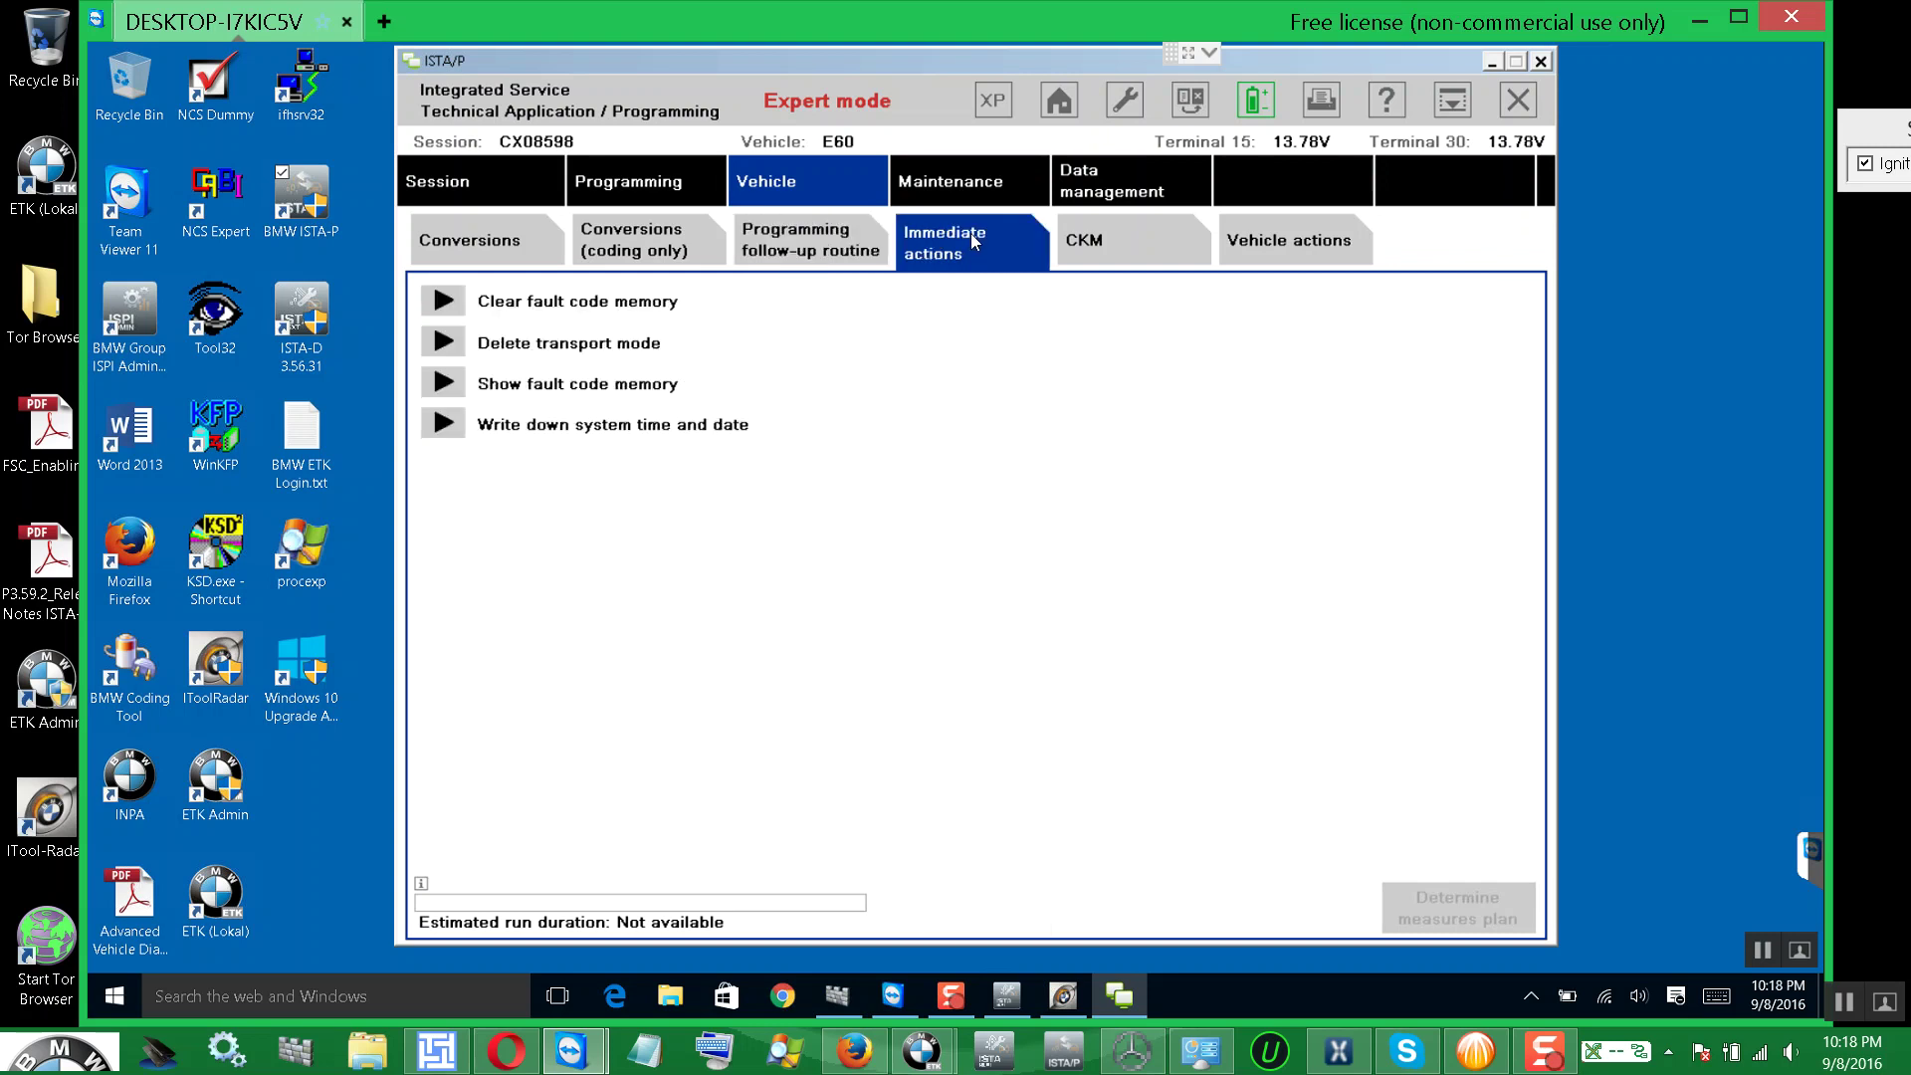
click(1105, 242)
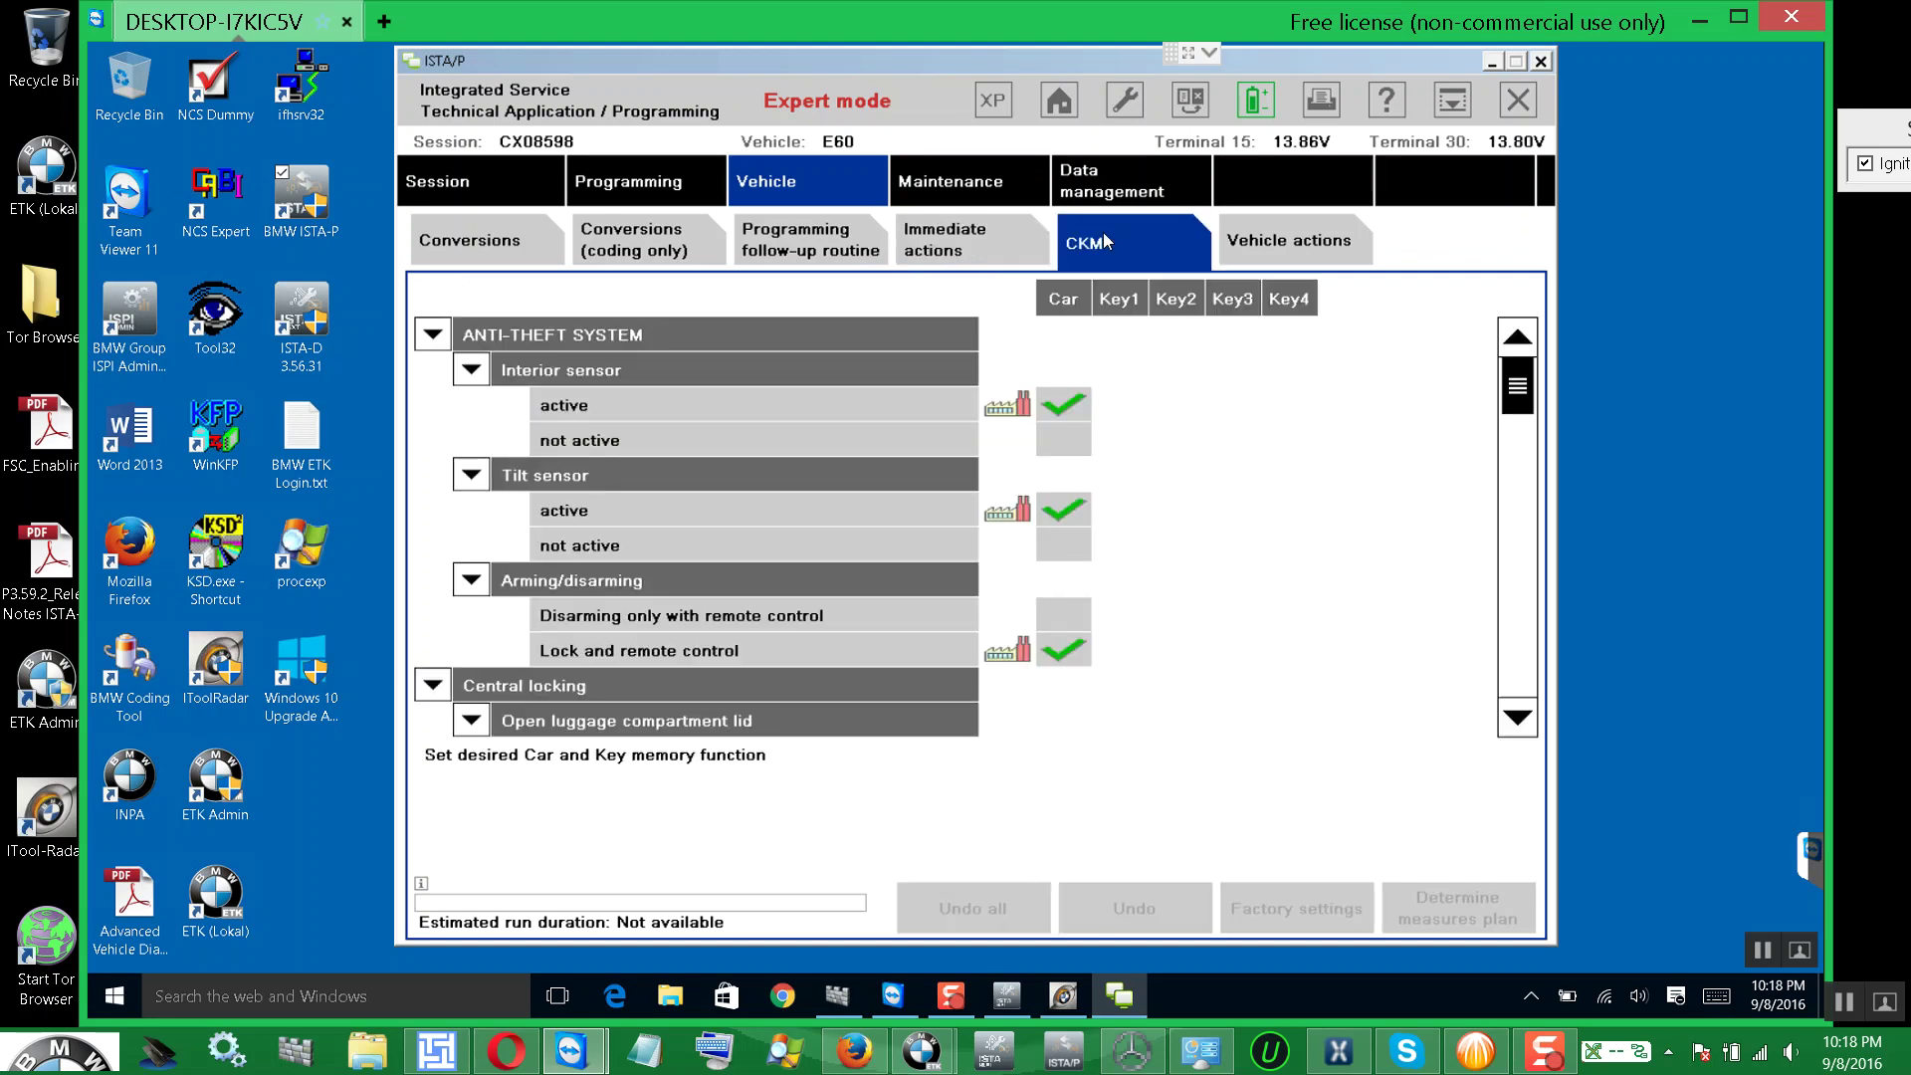
click(1281, 237)
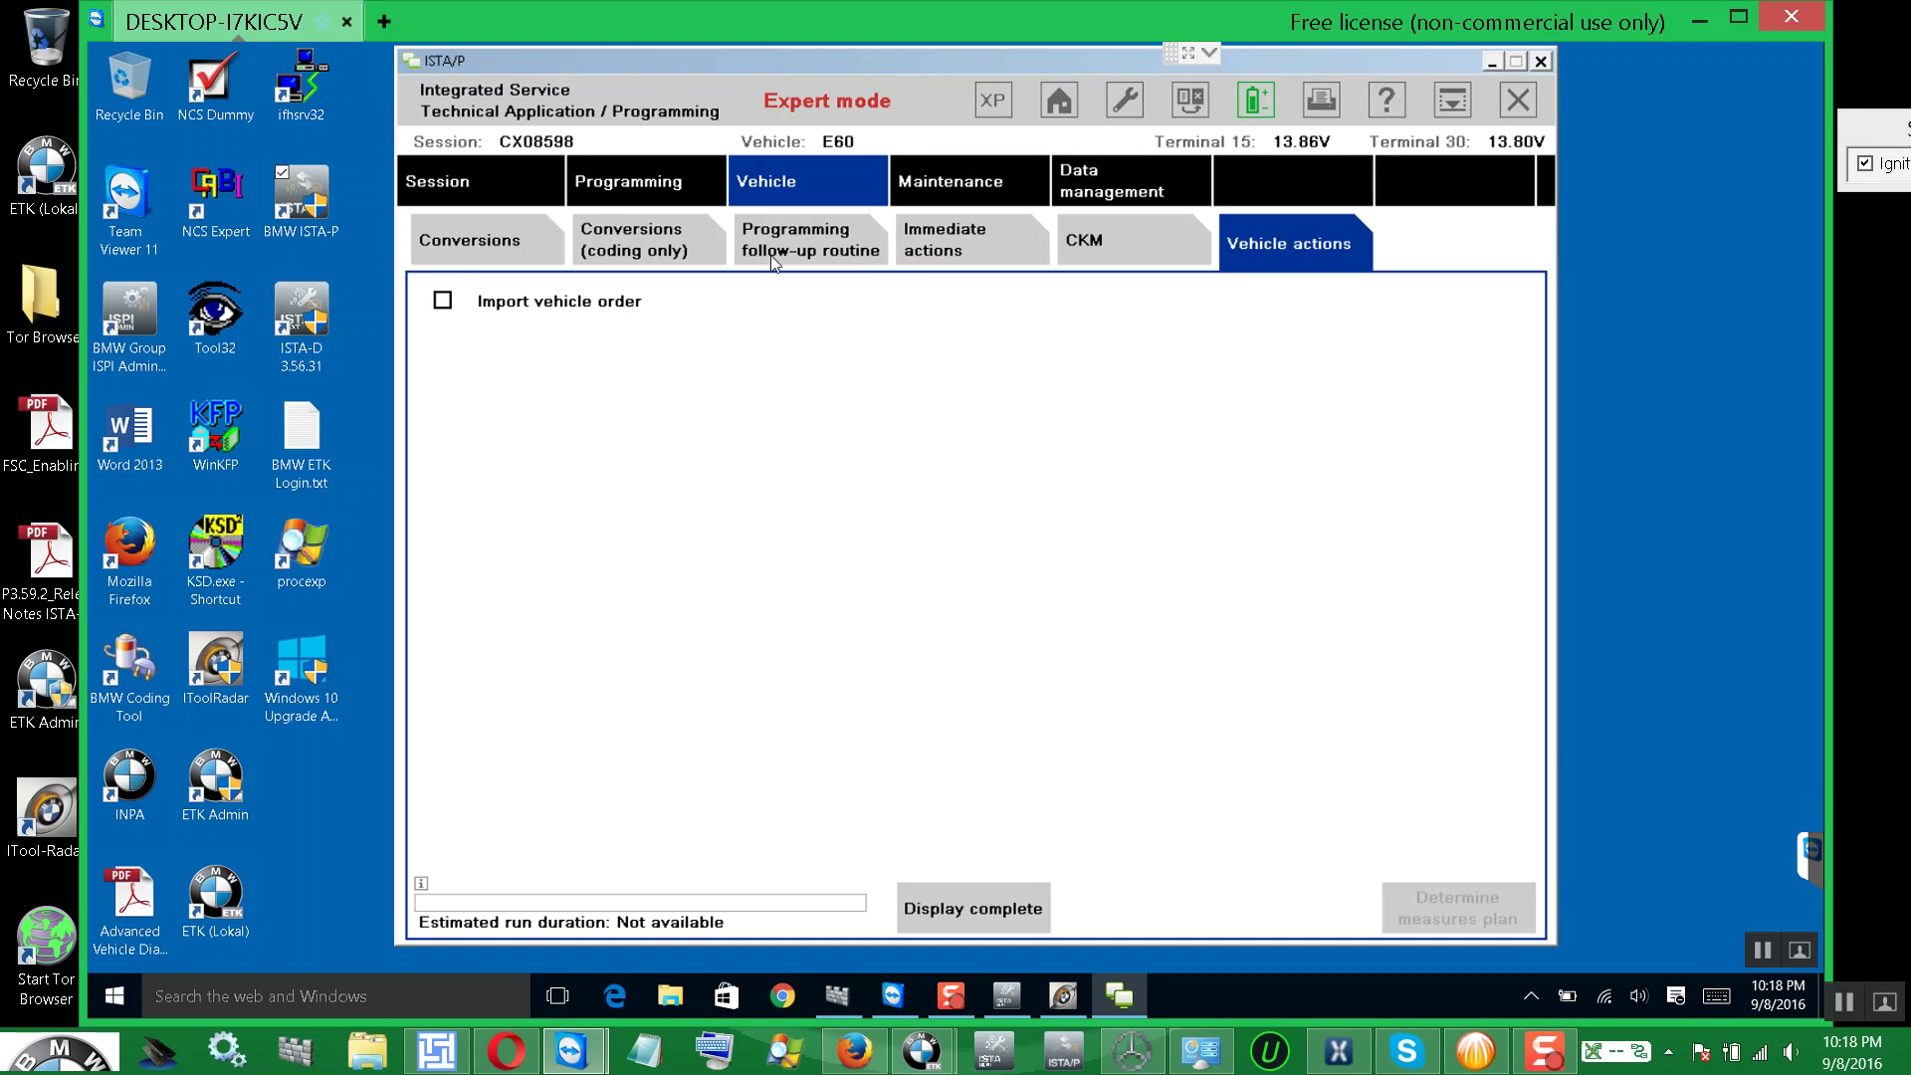
click(804, 239)
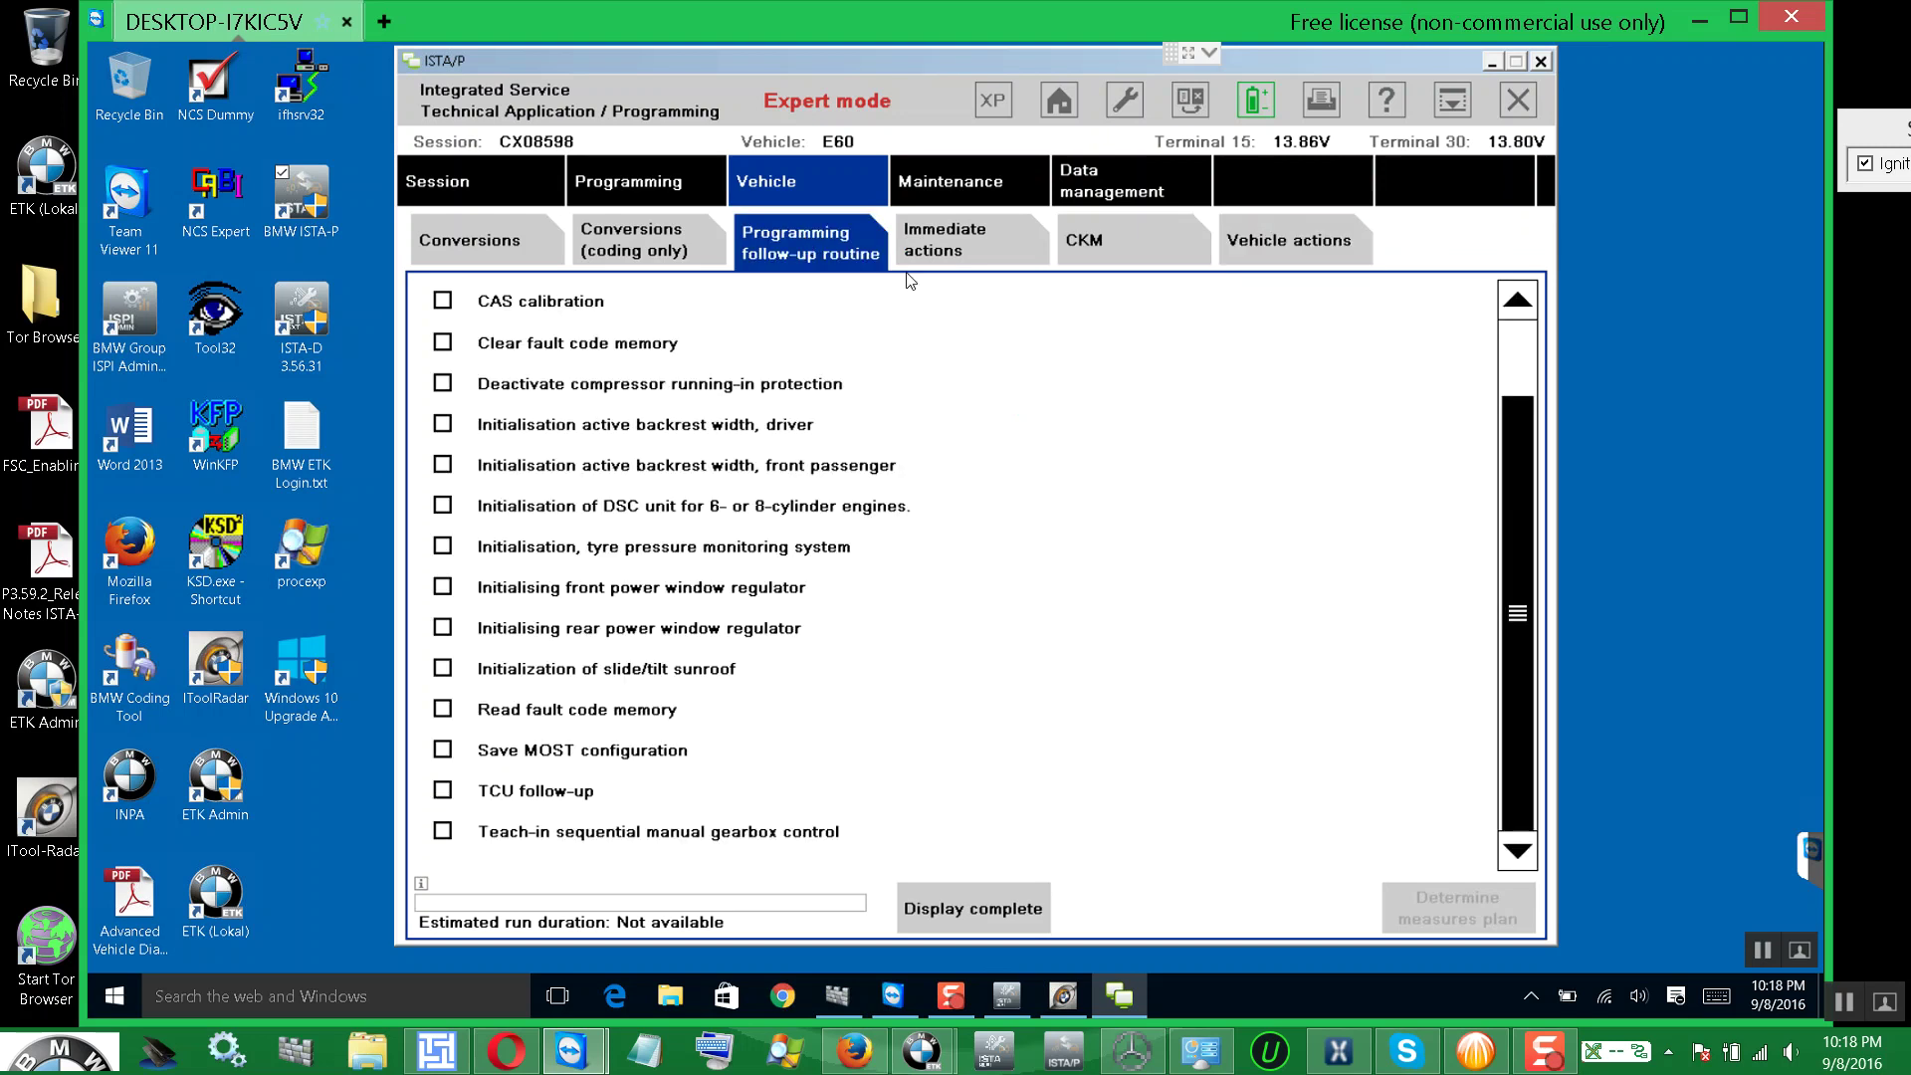
click(1520, 359)
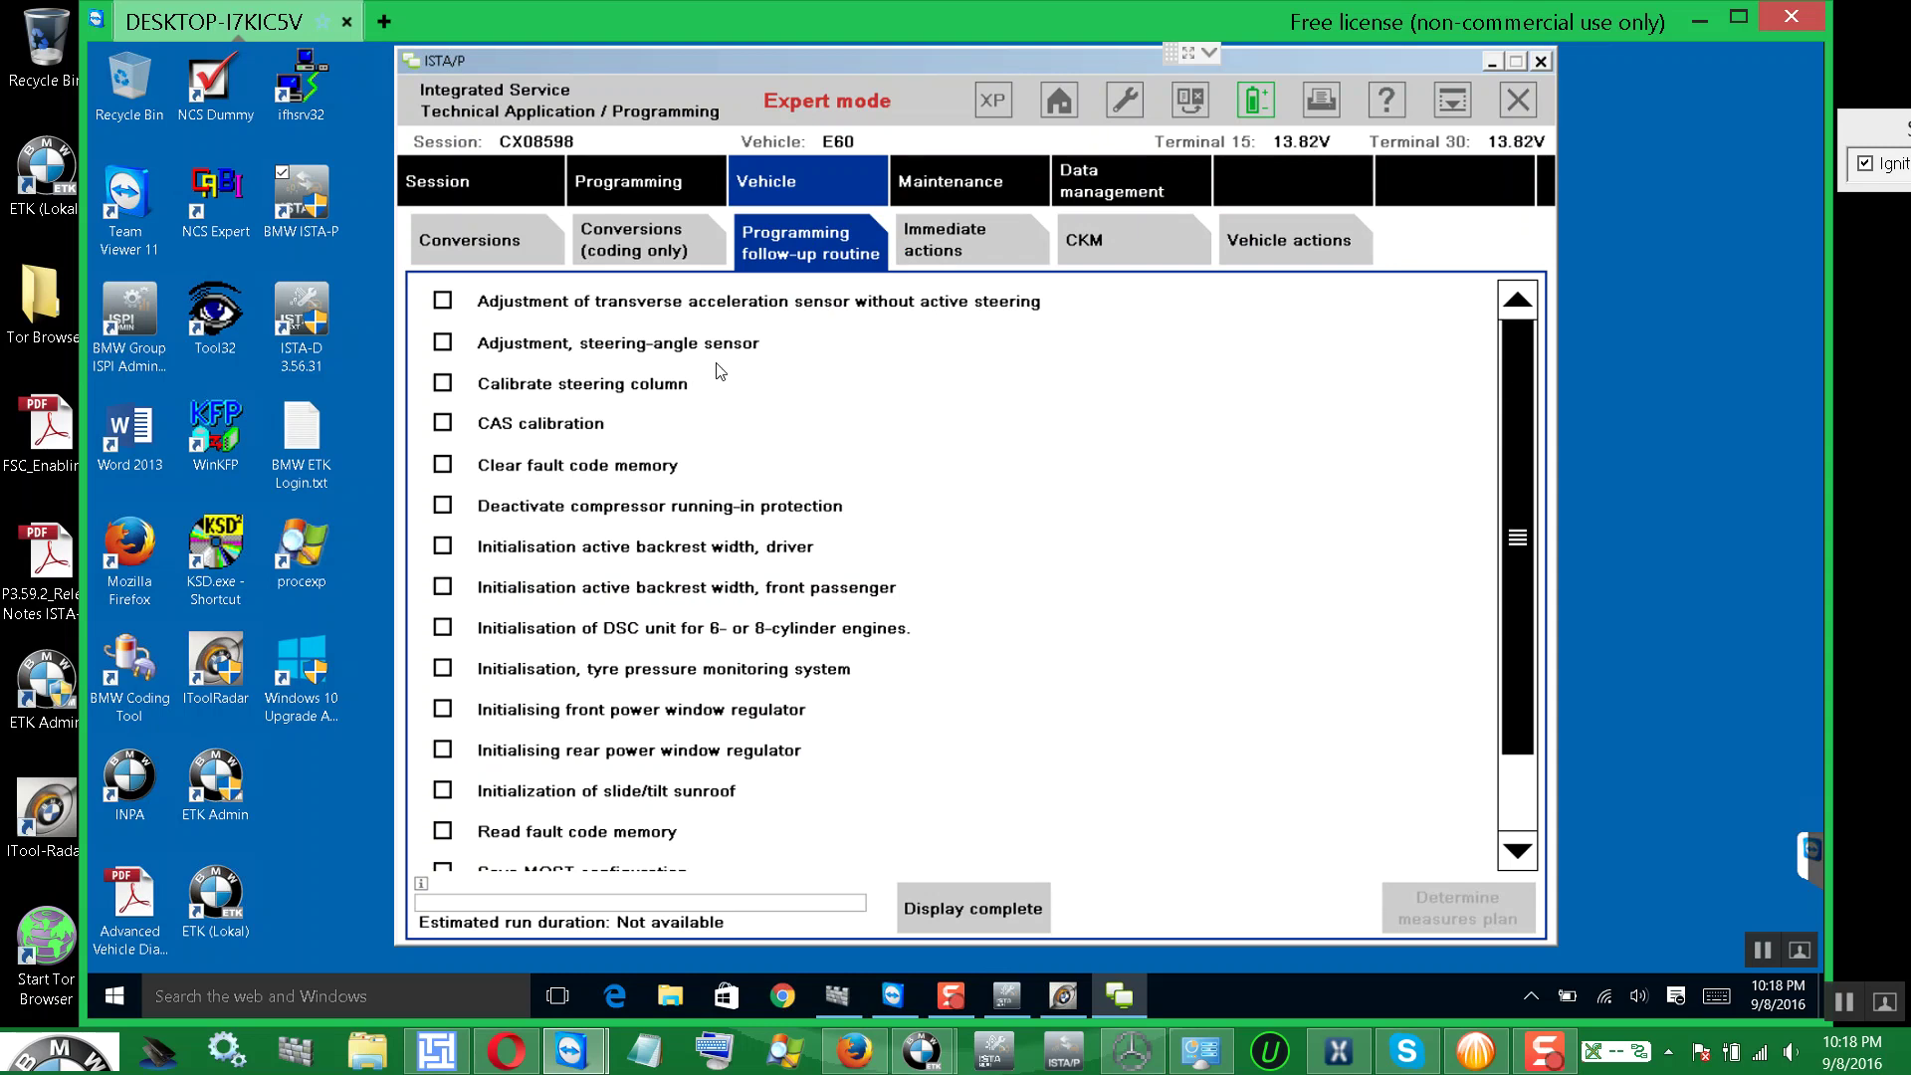
- Select the coding-only conversion "Retrofit, 90 Ah battery" and determine the measures plan for it
click(635, 233)
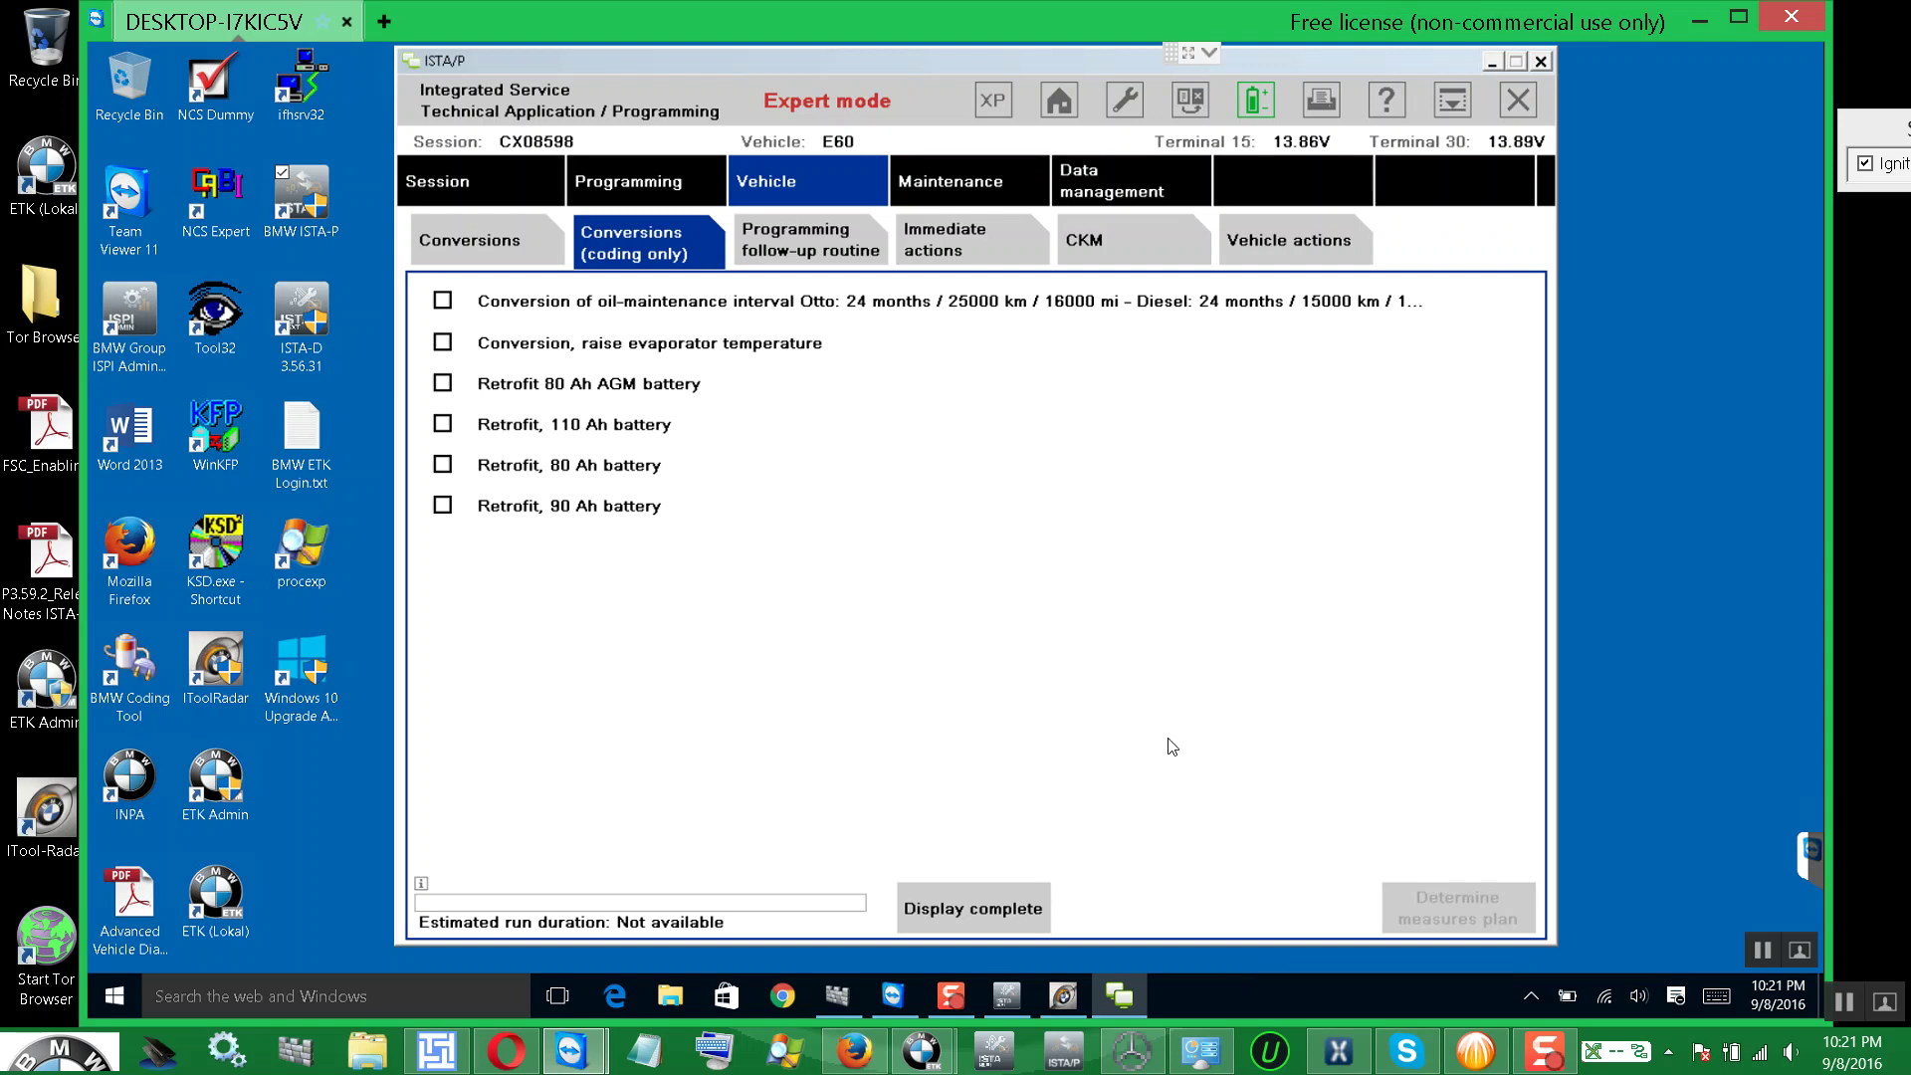
click(443, 507)
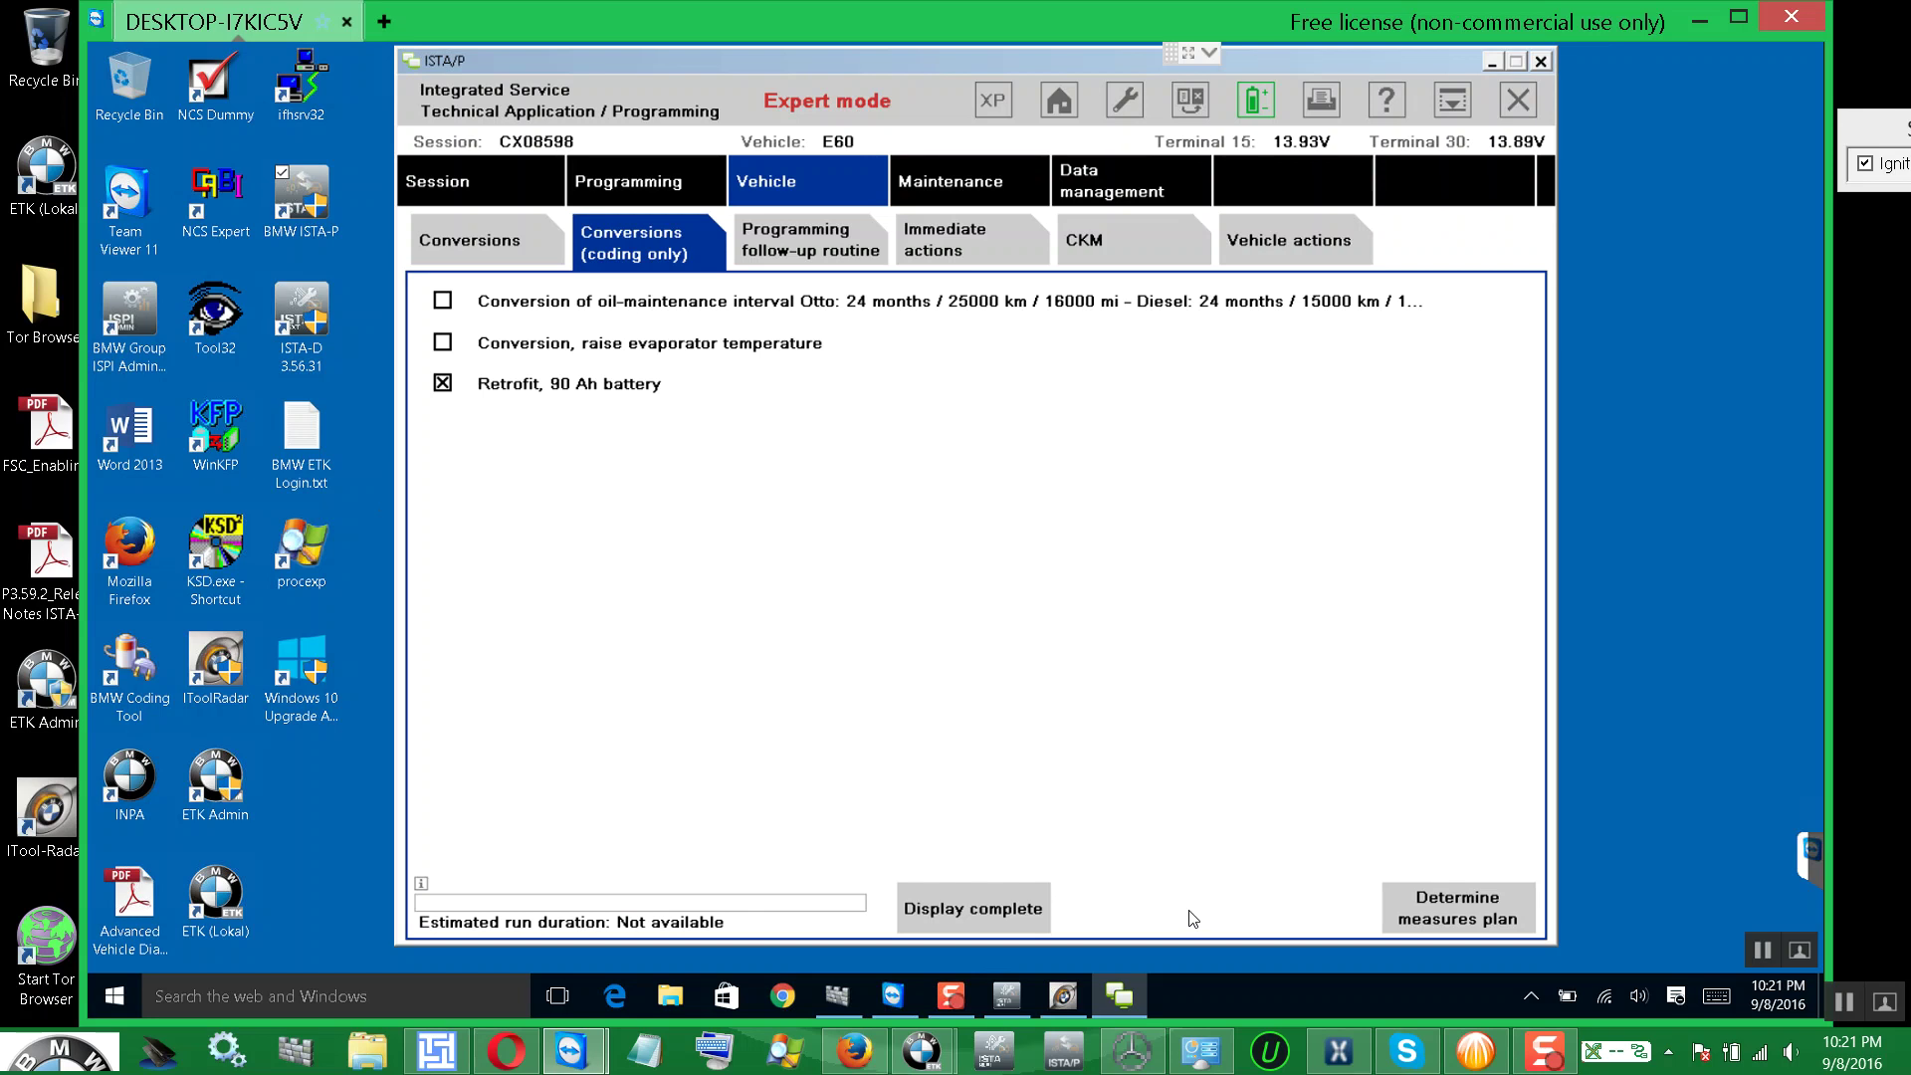
click(1454, 911)
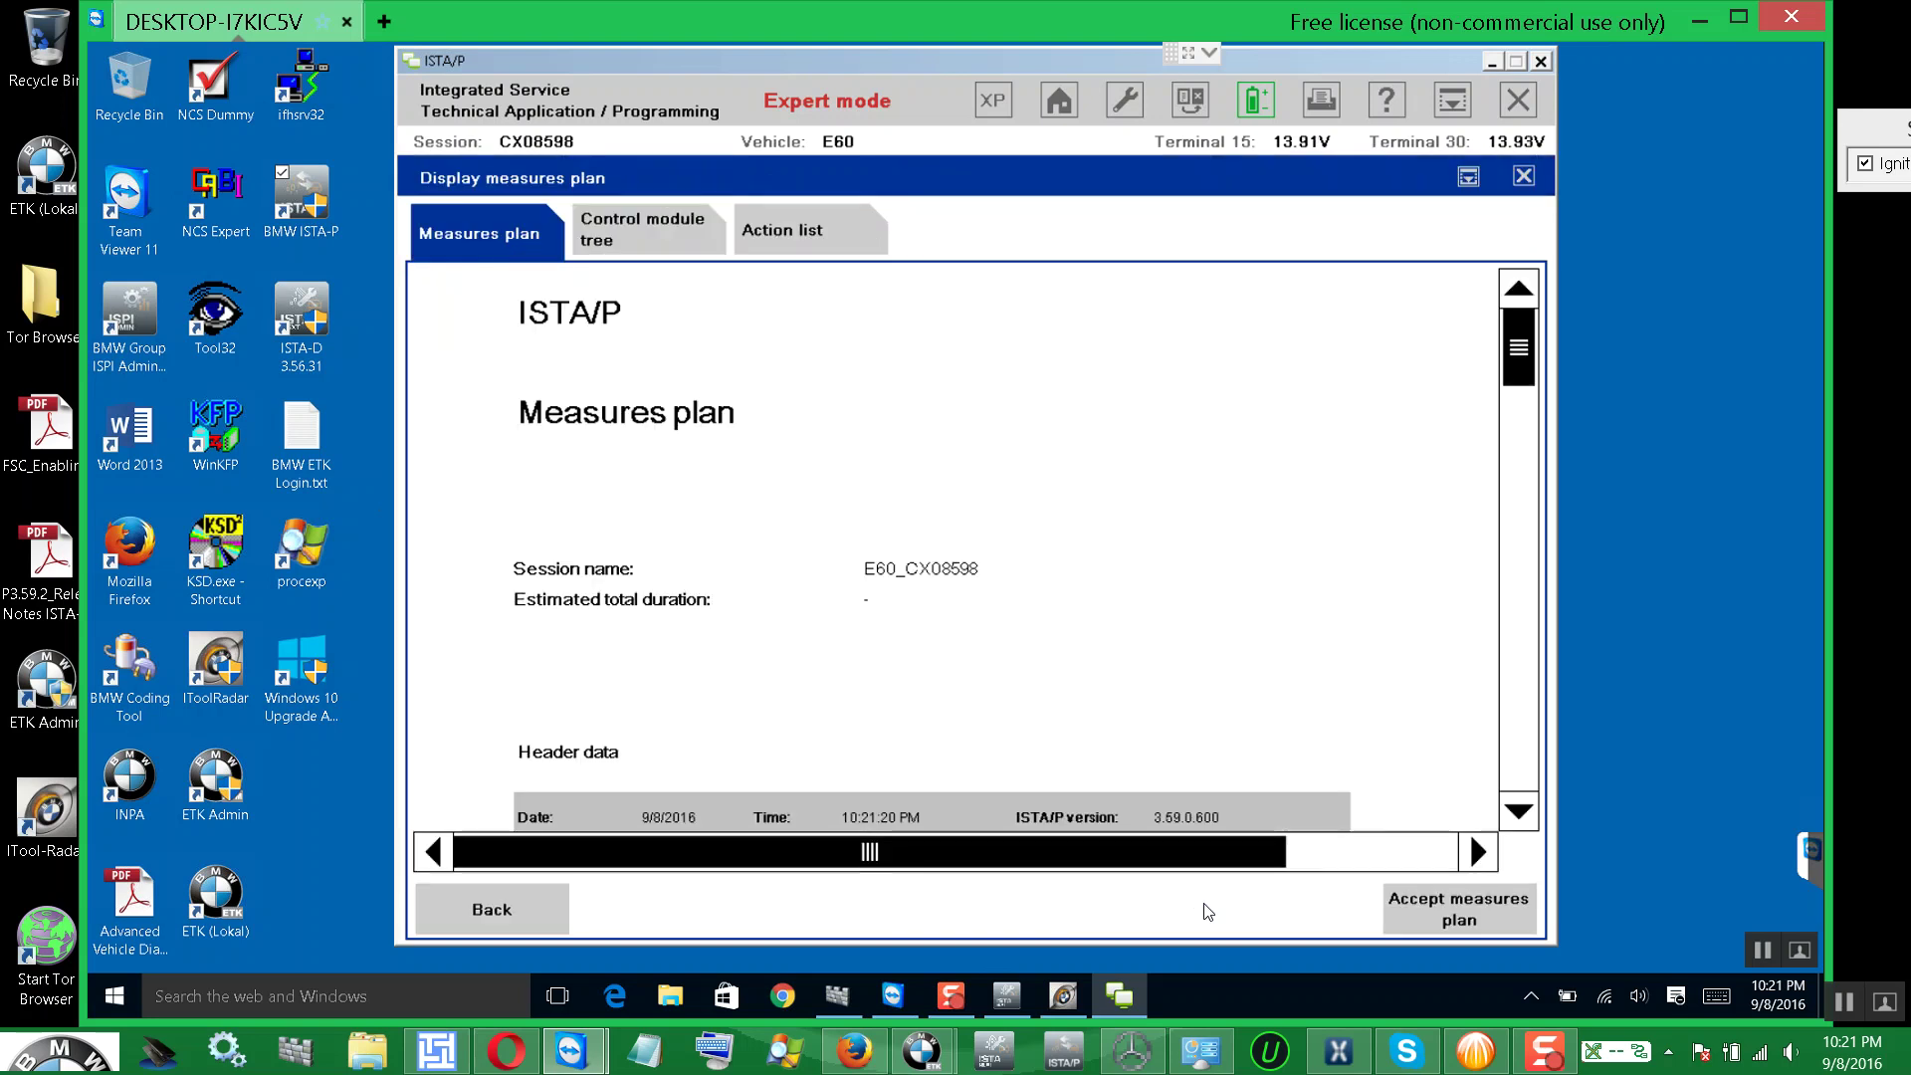
- Examine the battery retrofit measures plan, including vehicle order changes, integration levels, CAS encoding, post-programming initialisations, data recovery and additional actions
click(1514, 450)
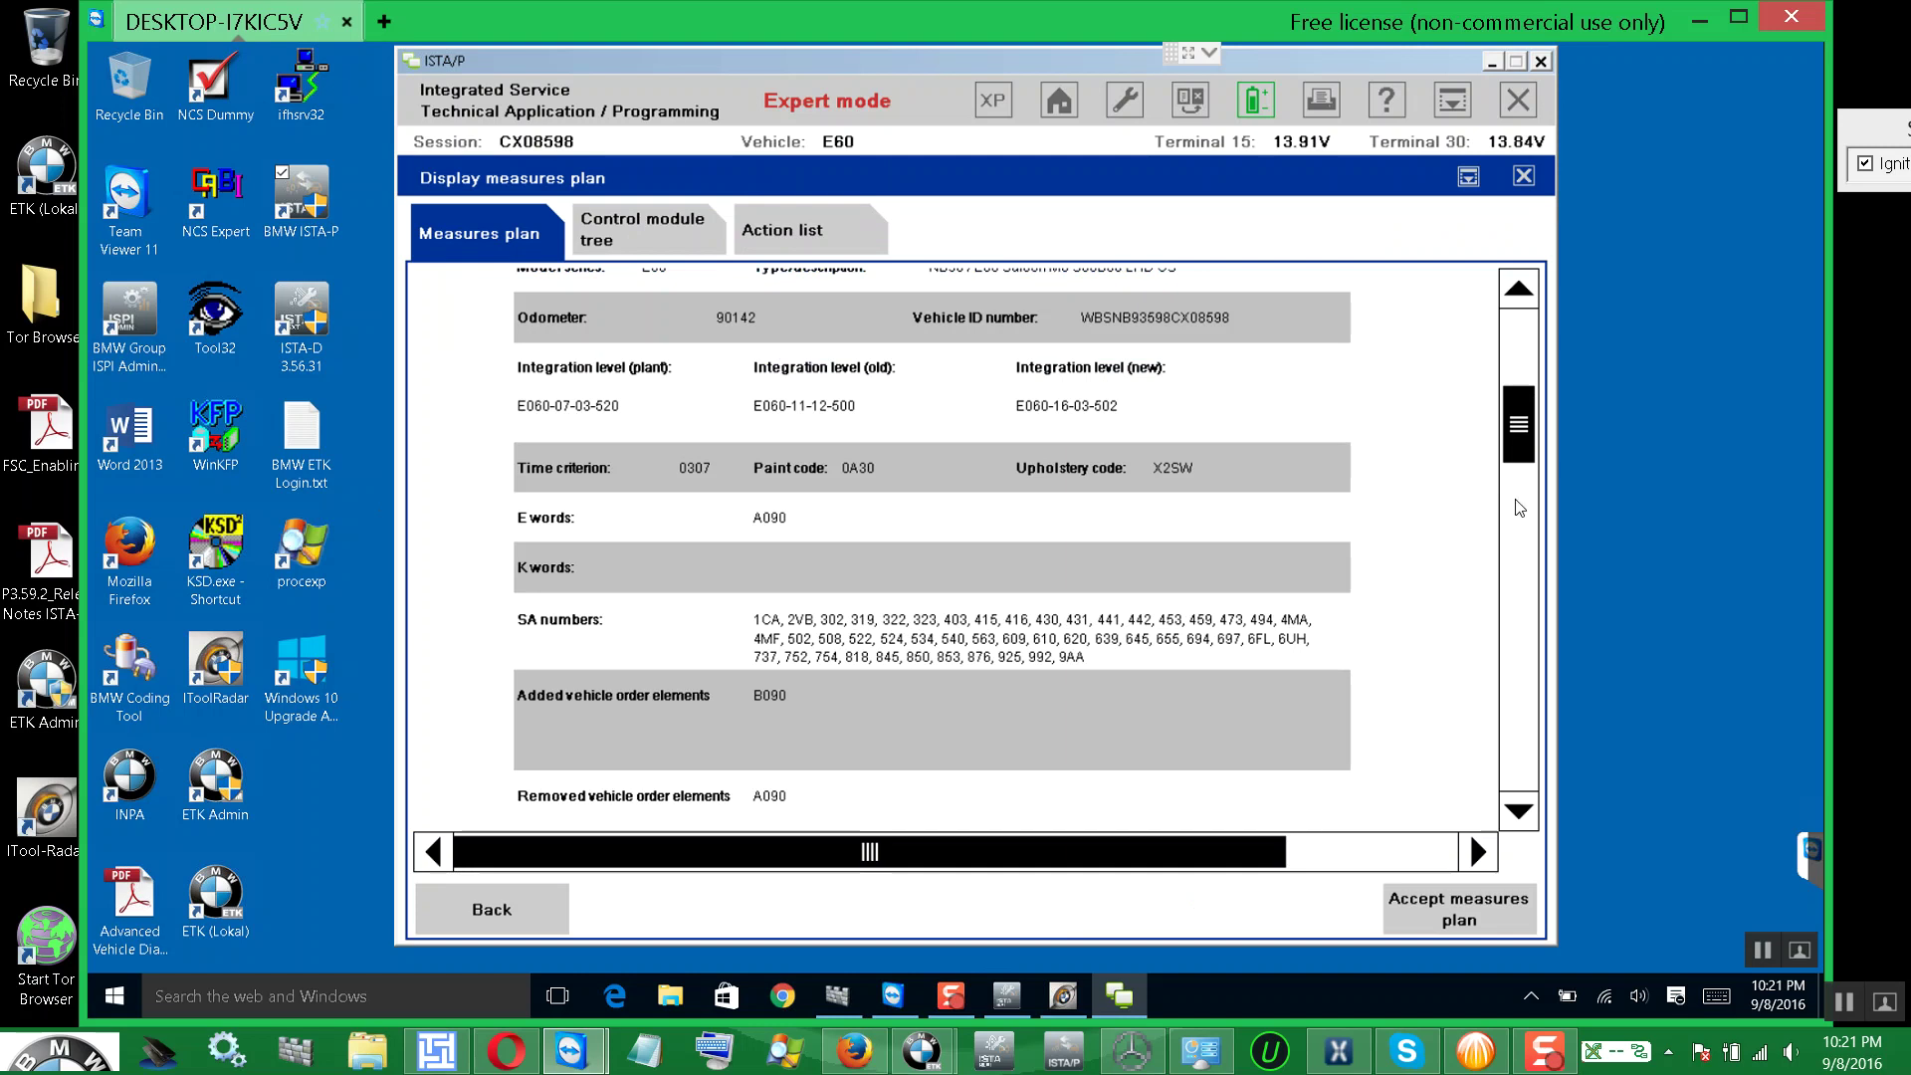
drag(1520, 508, 1523, 611)
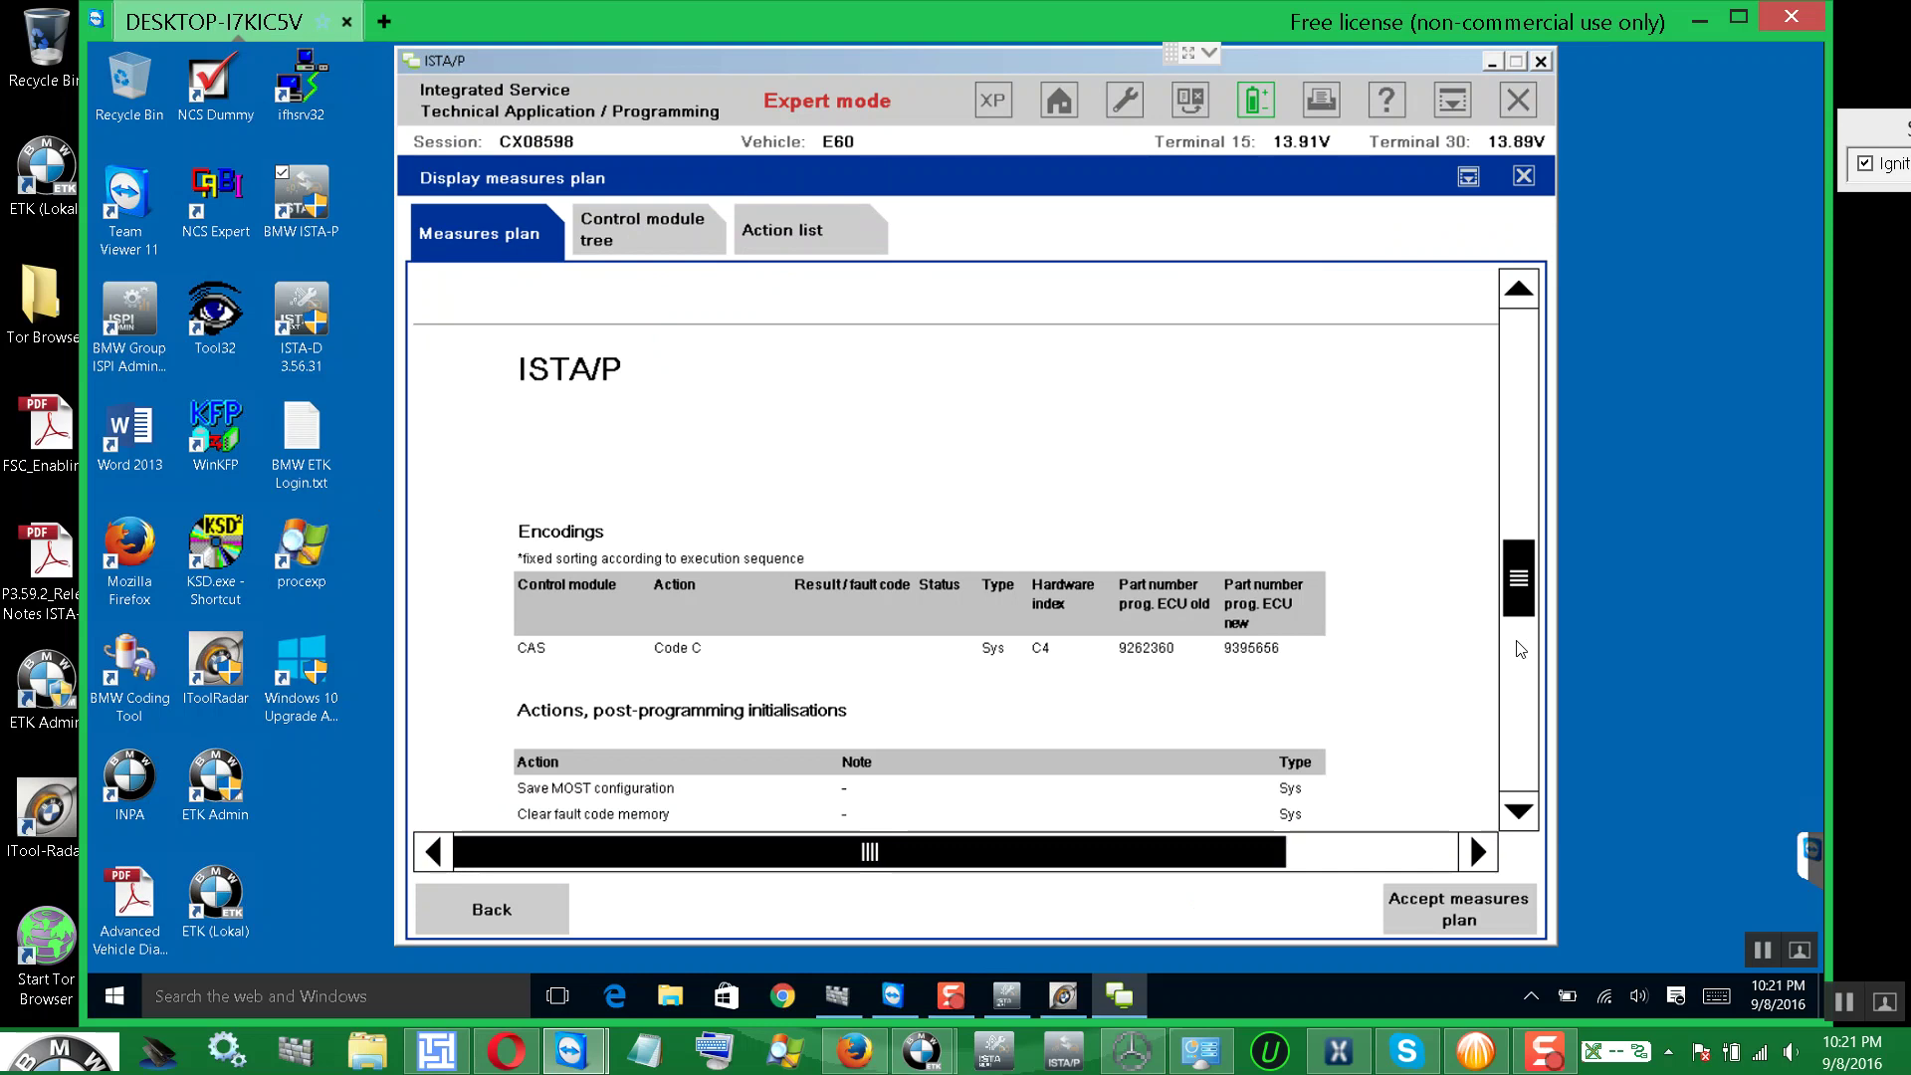
click(1520, 649)
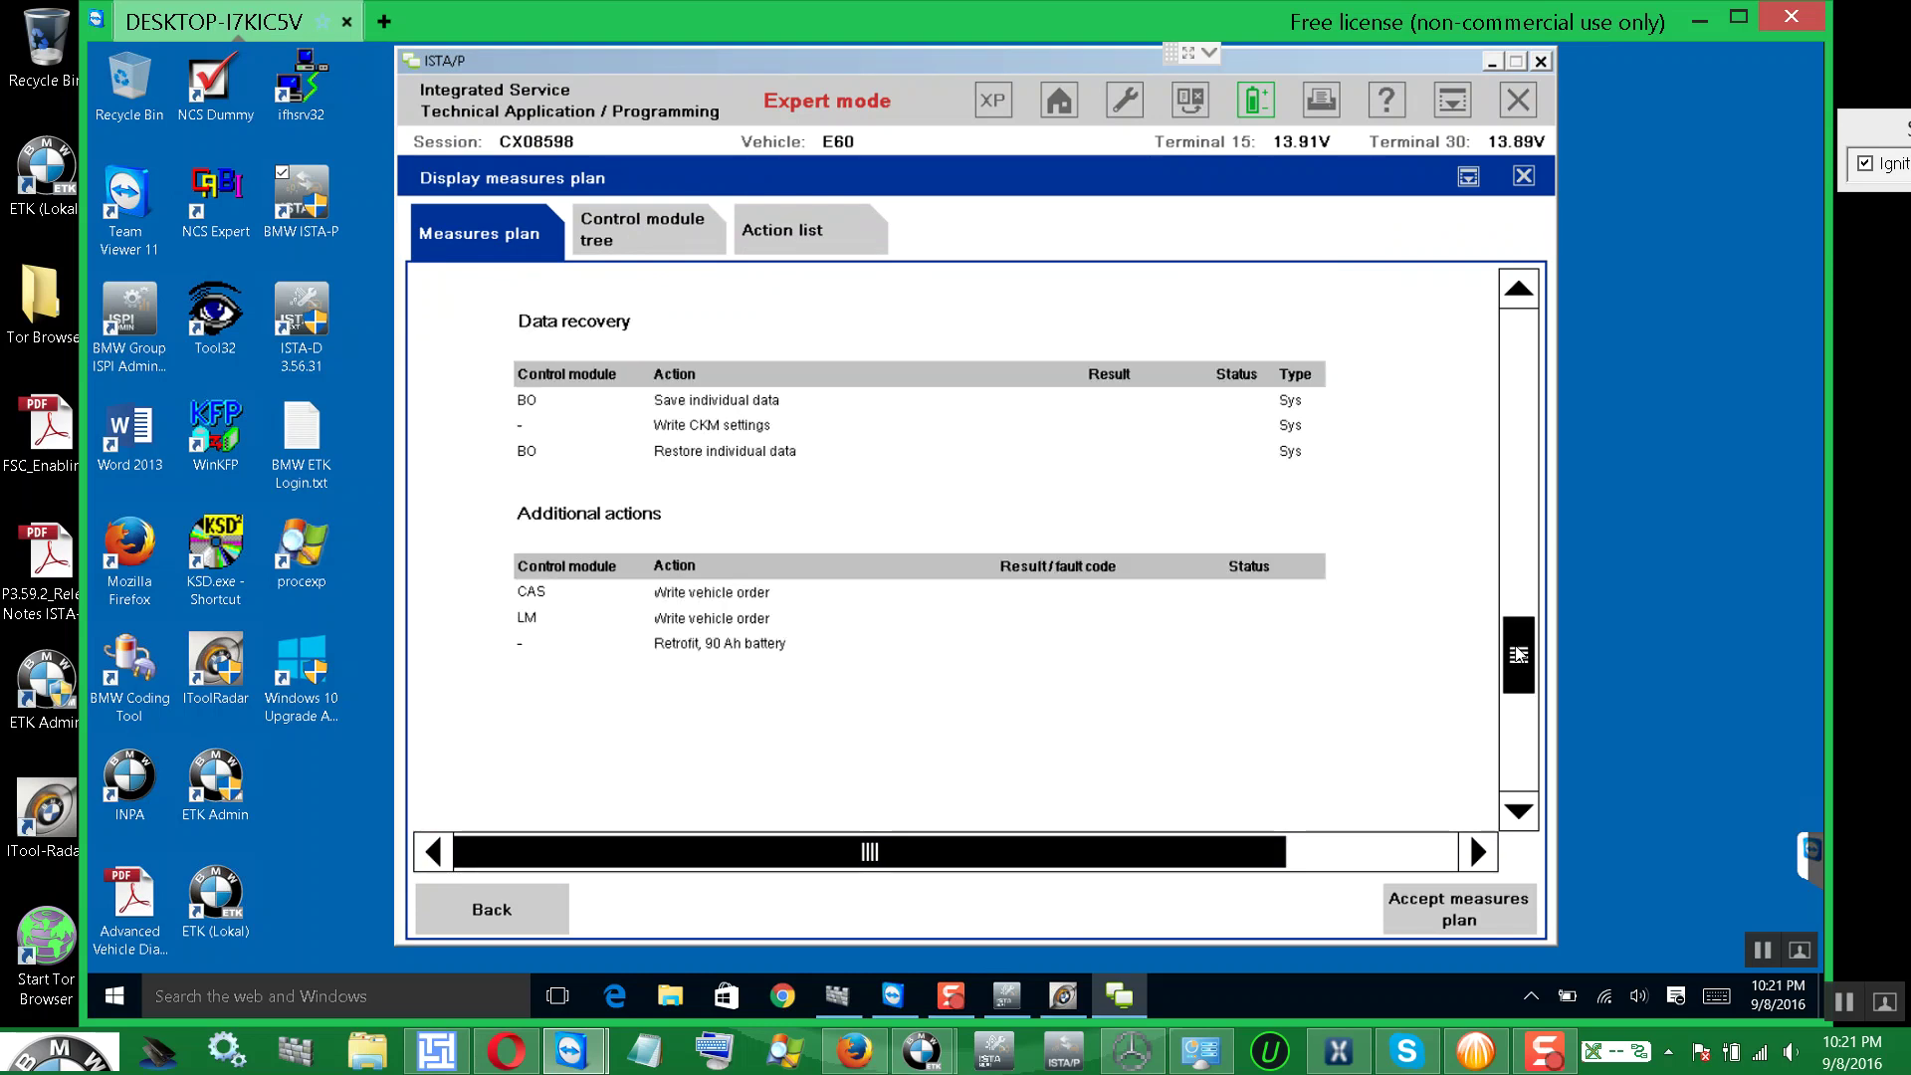
click(1521, 732)
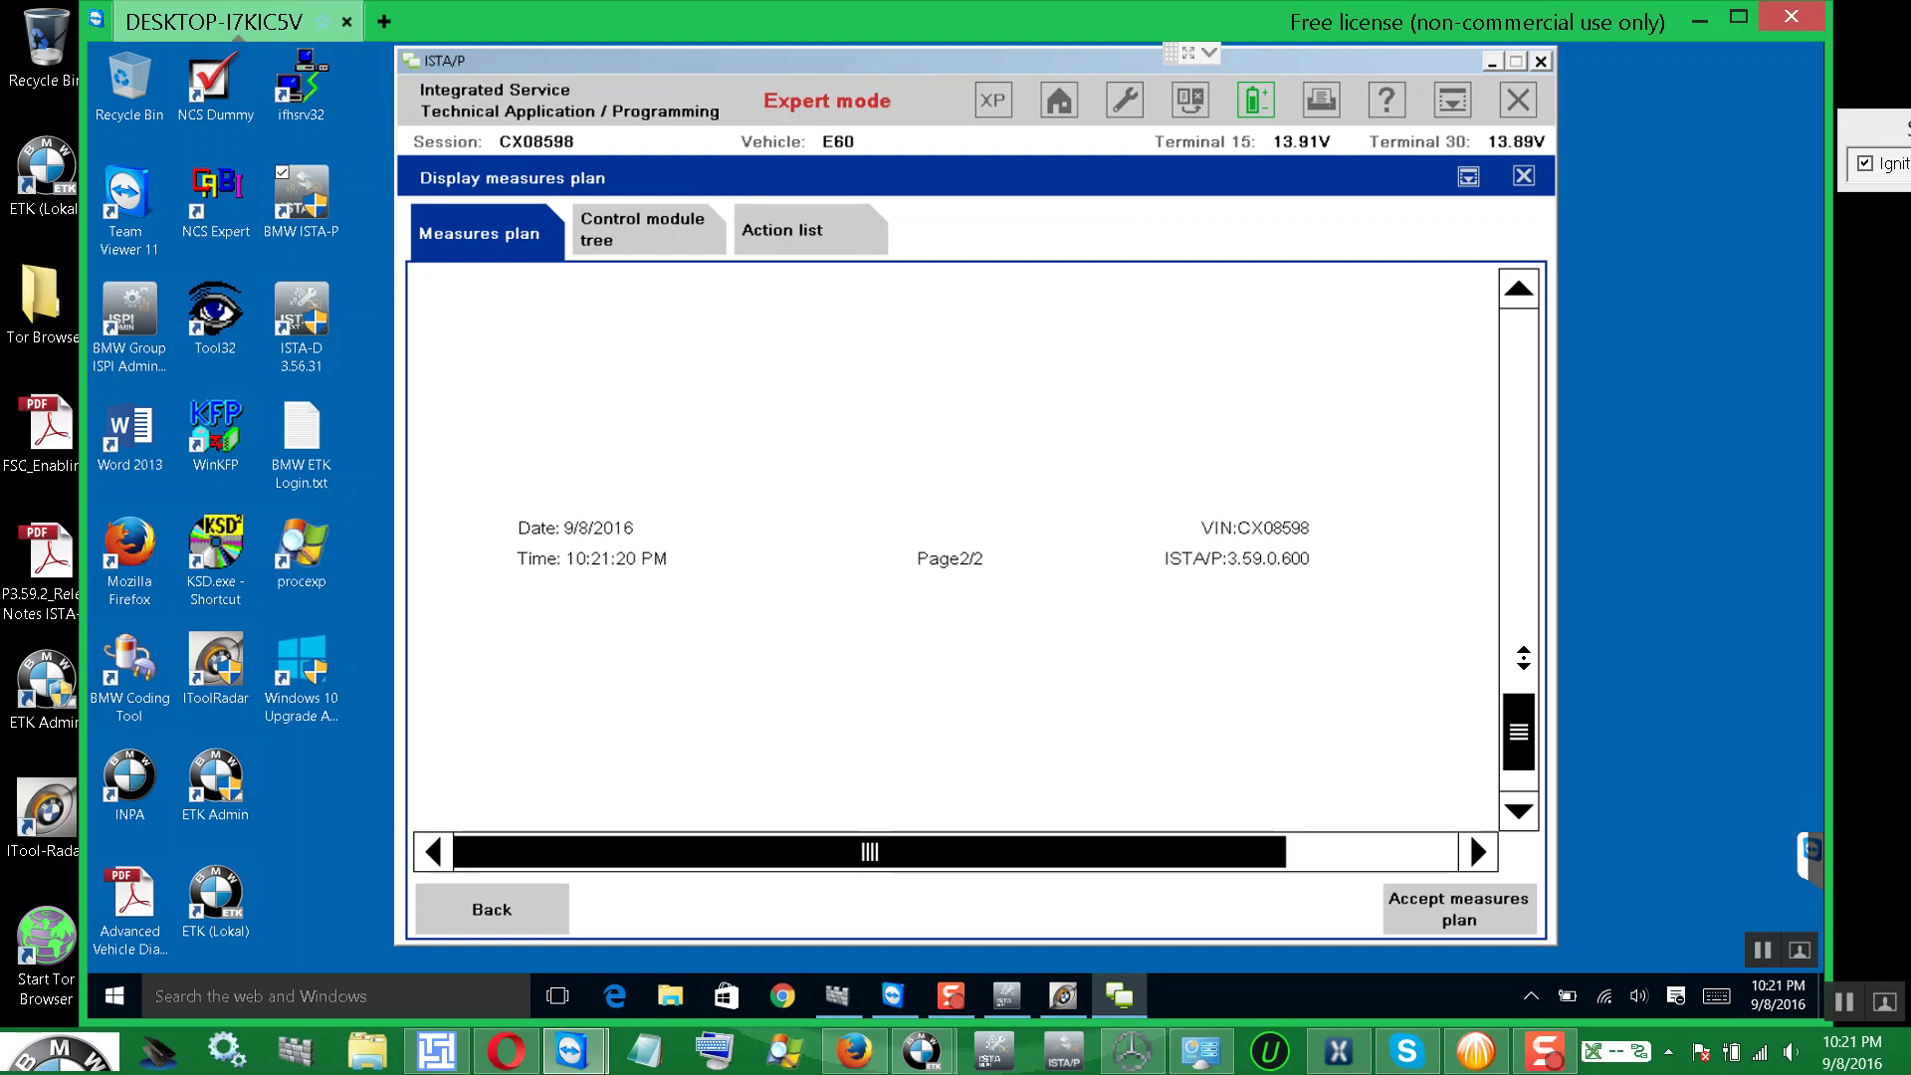
click(1523, 651)
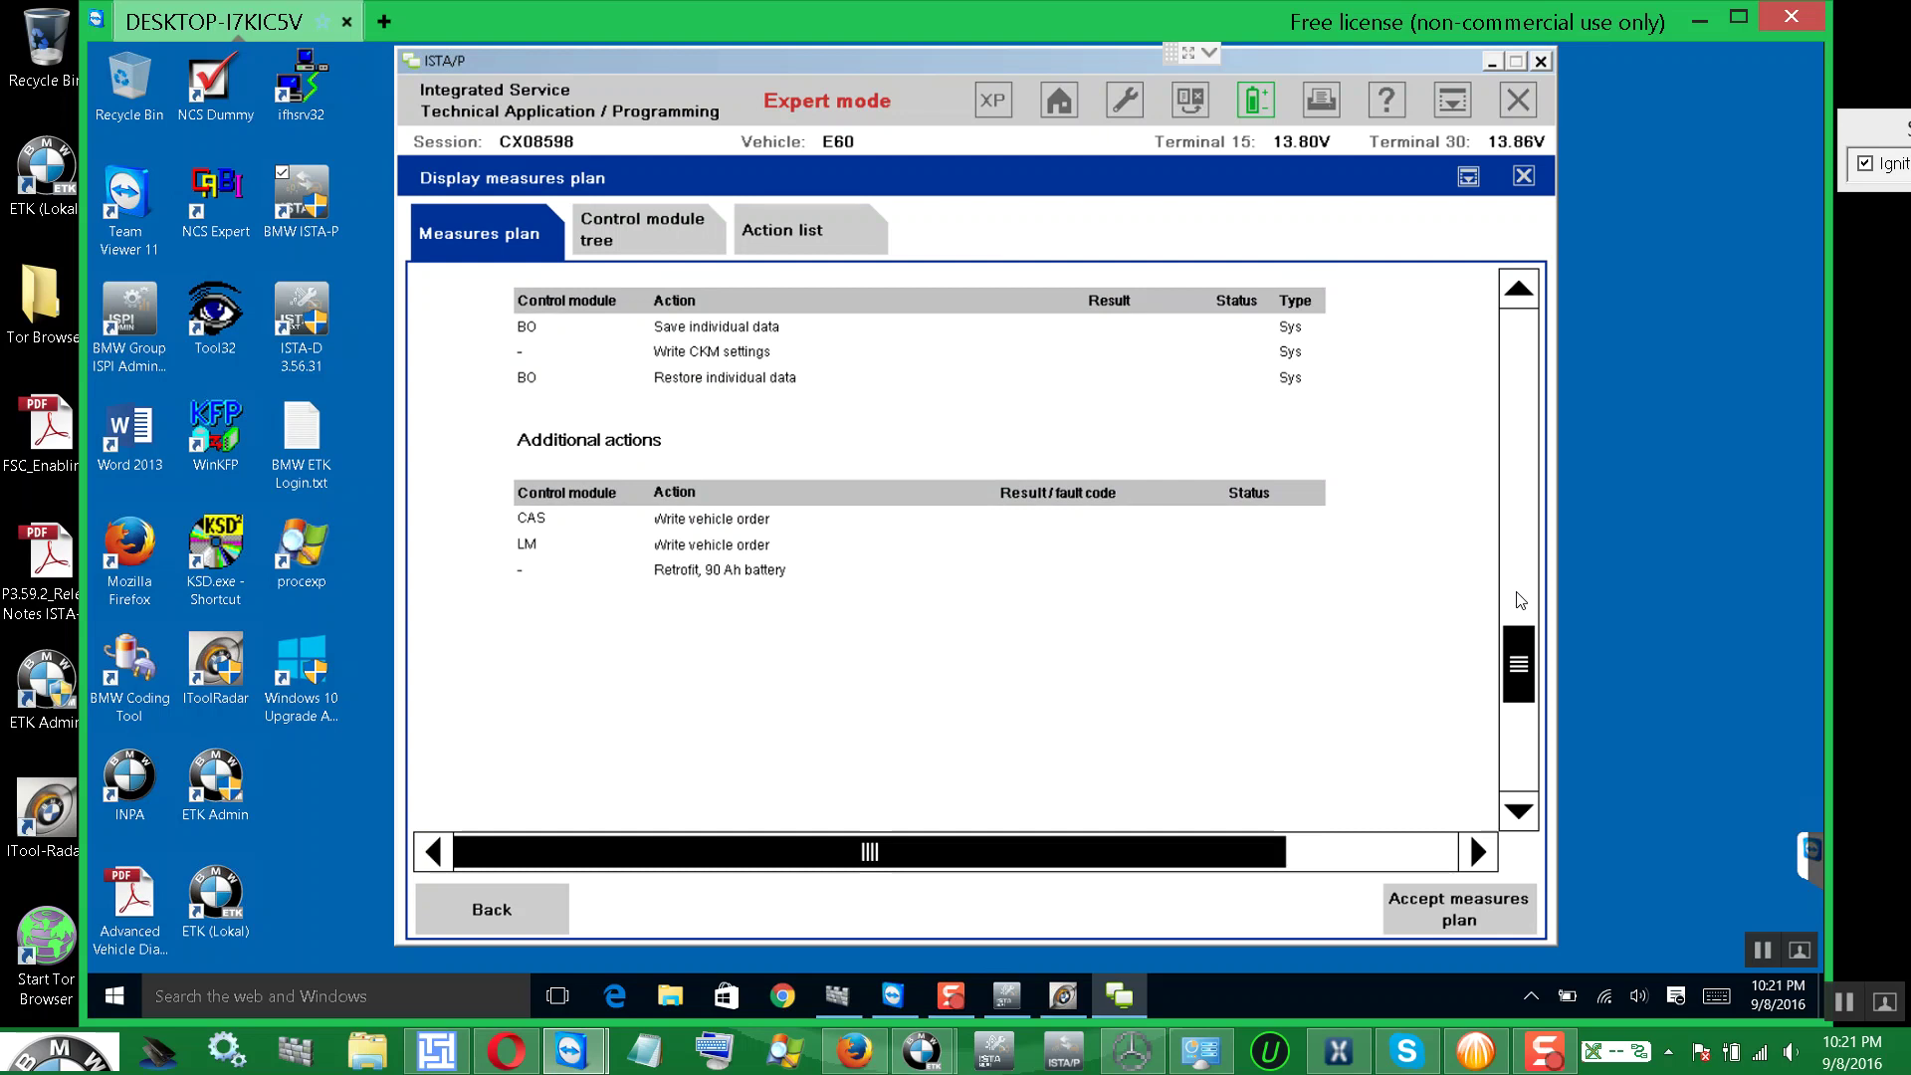
click(1521, 580)
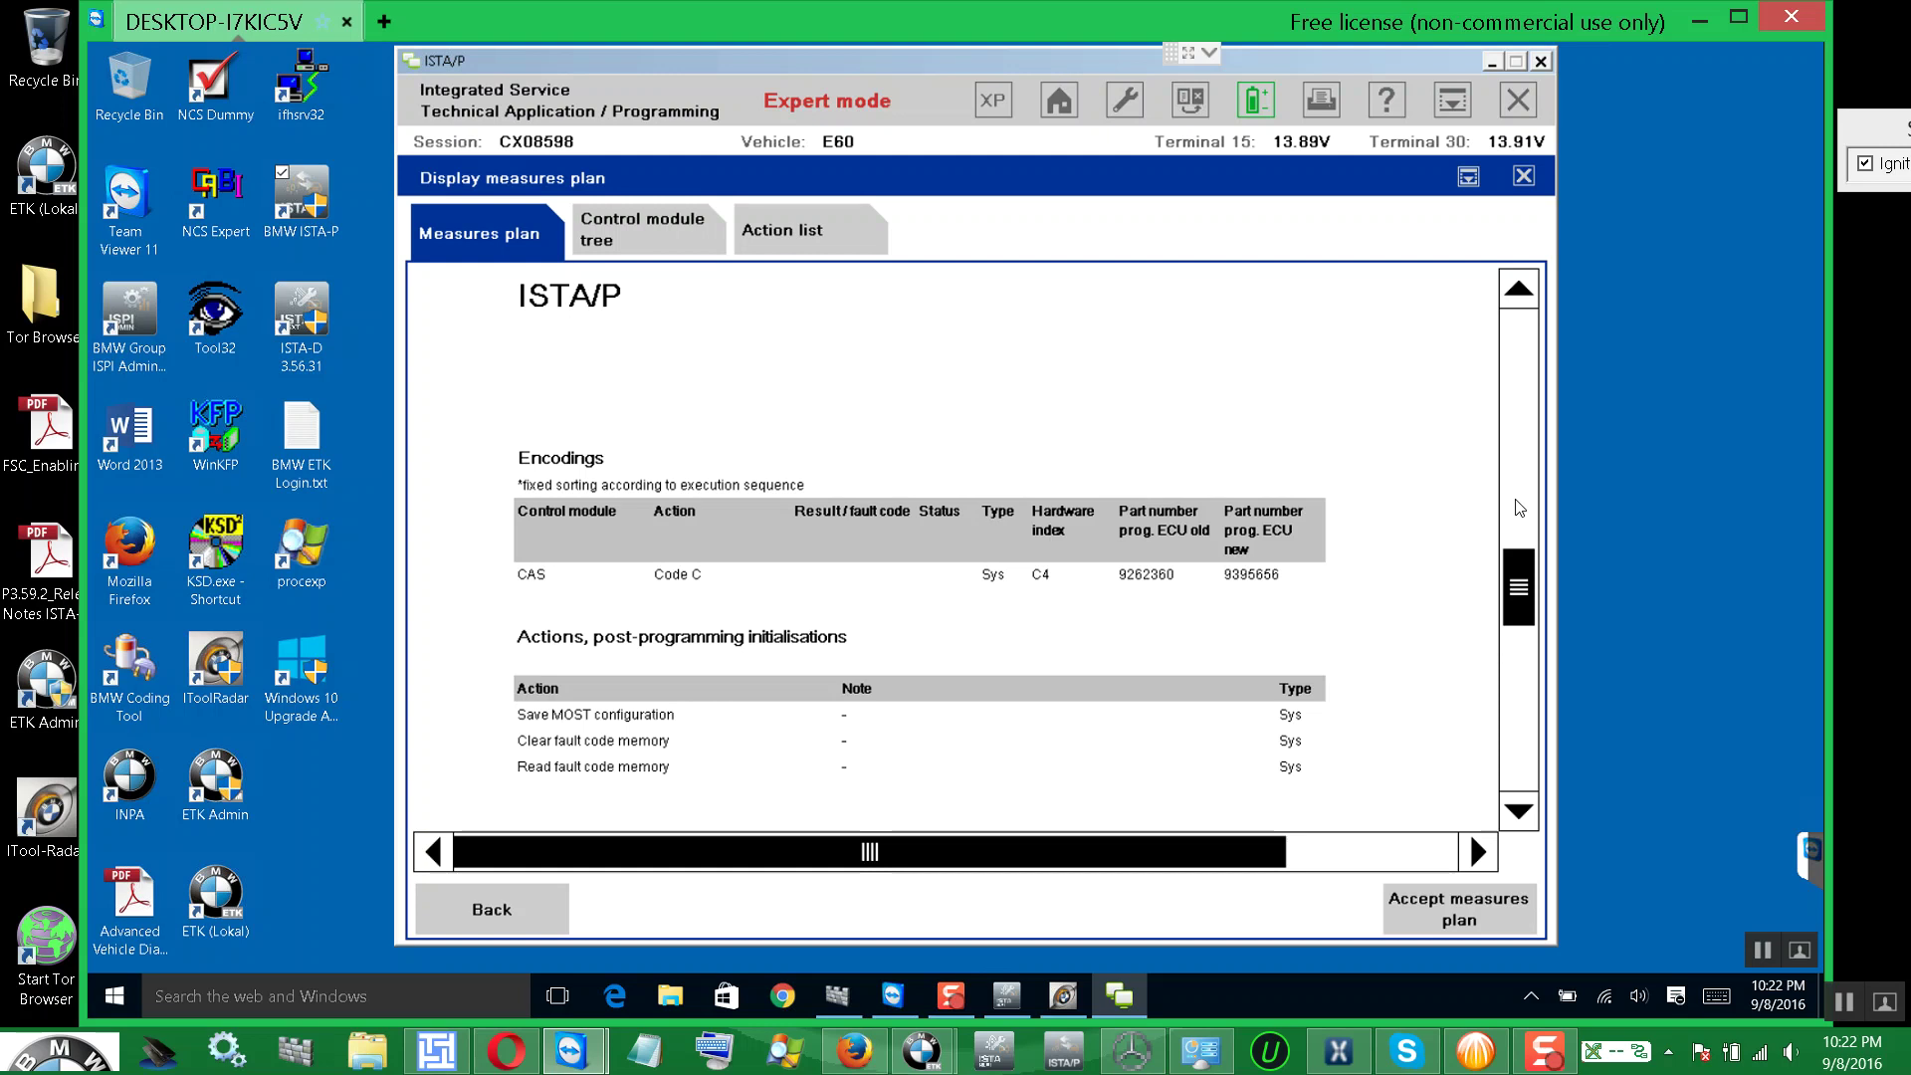
click(1520, 508)
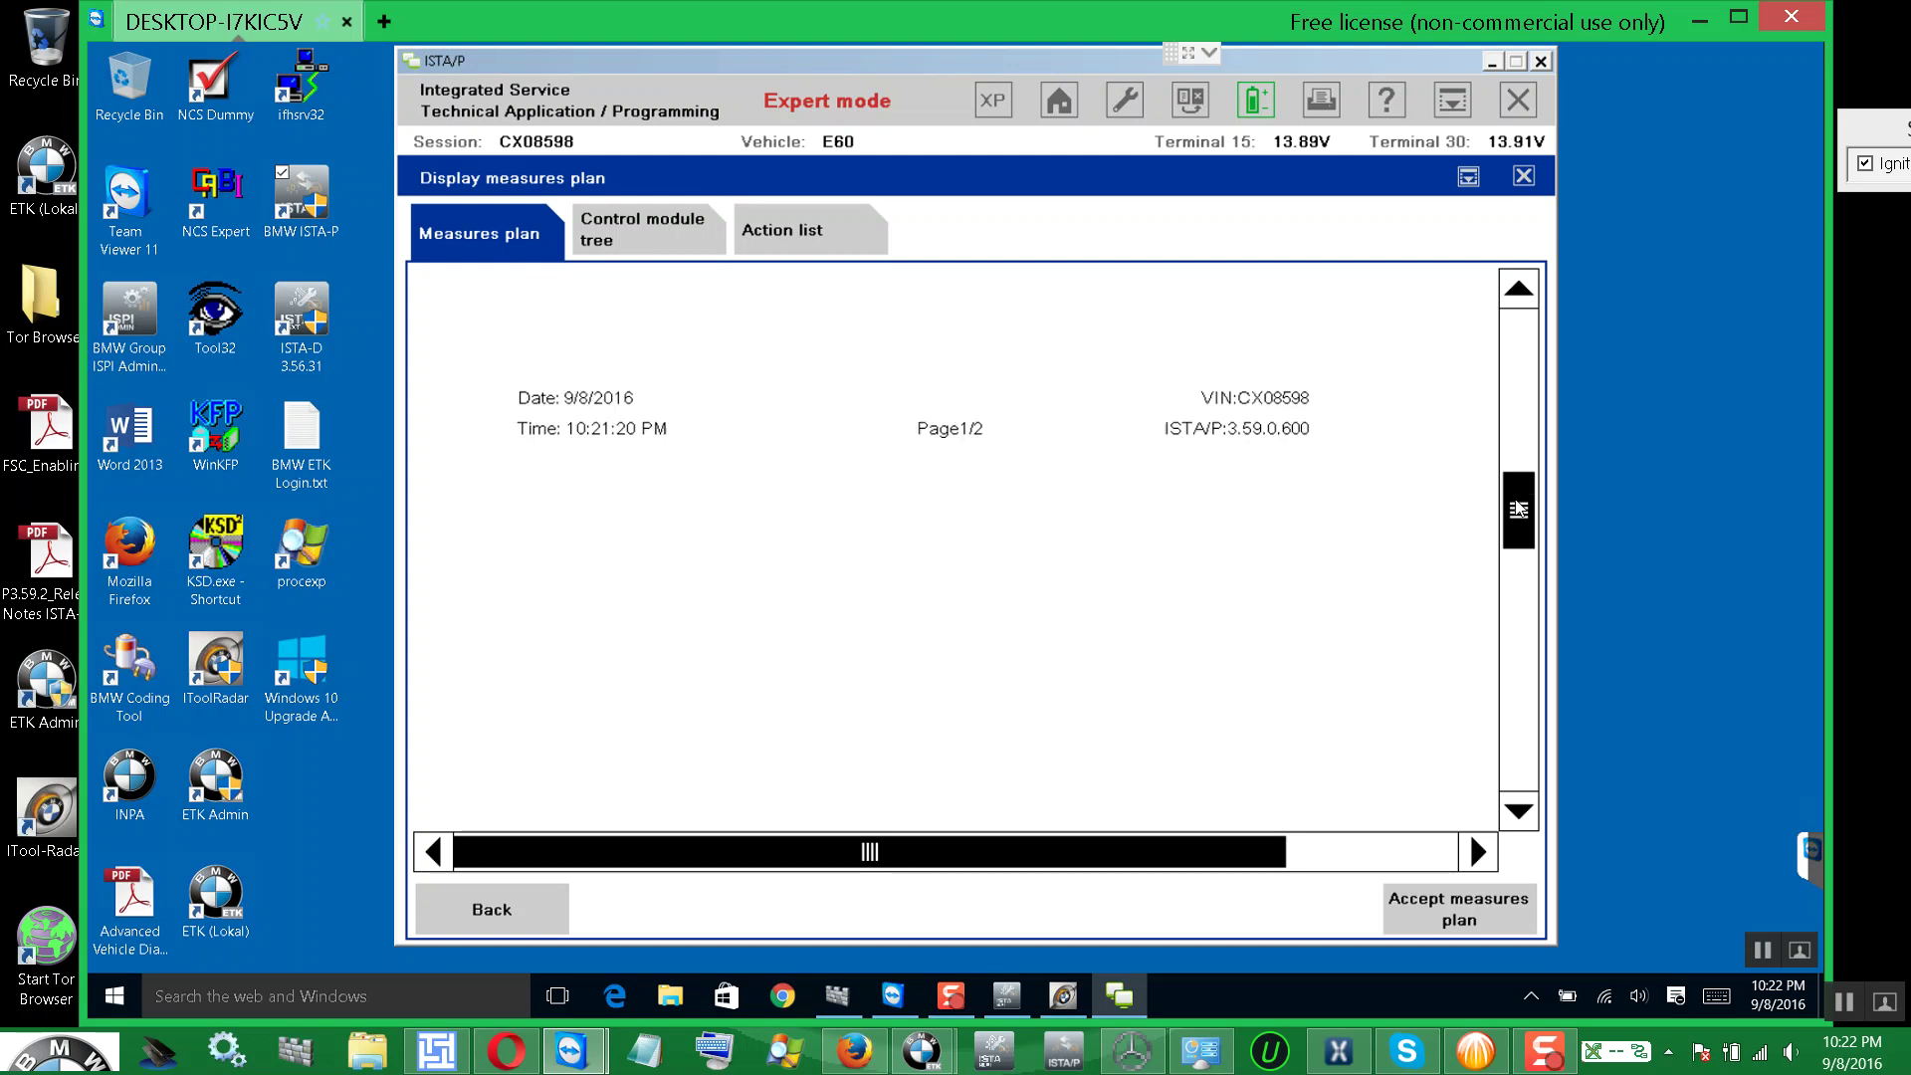
click(1515, 361)
click(1516, 358)
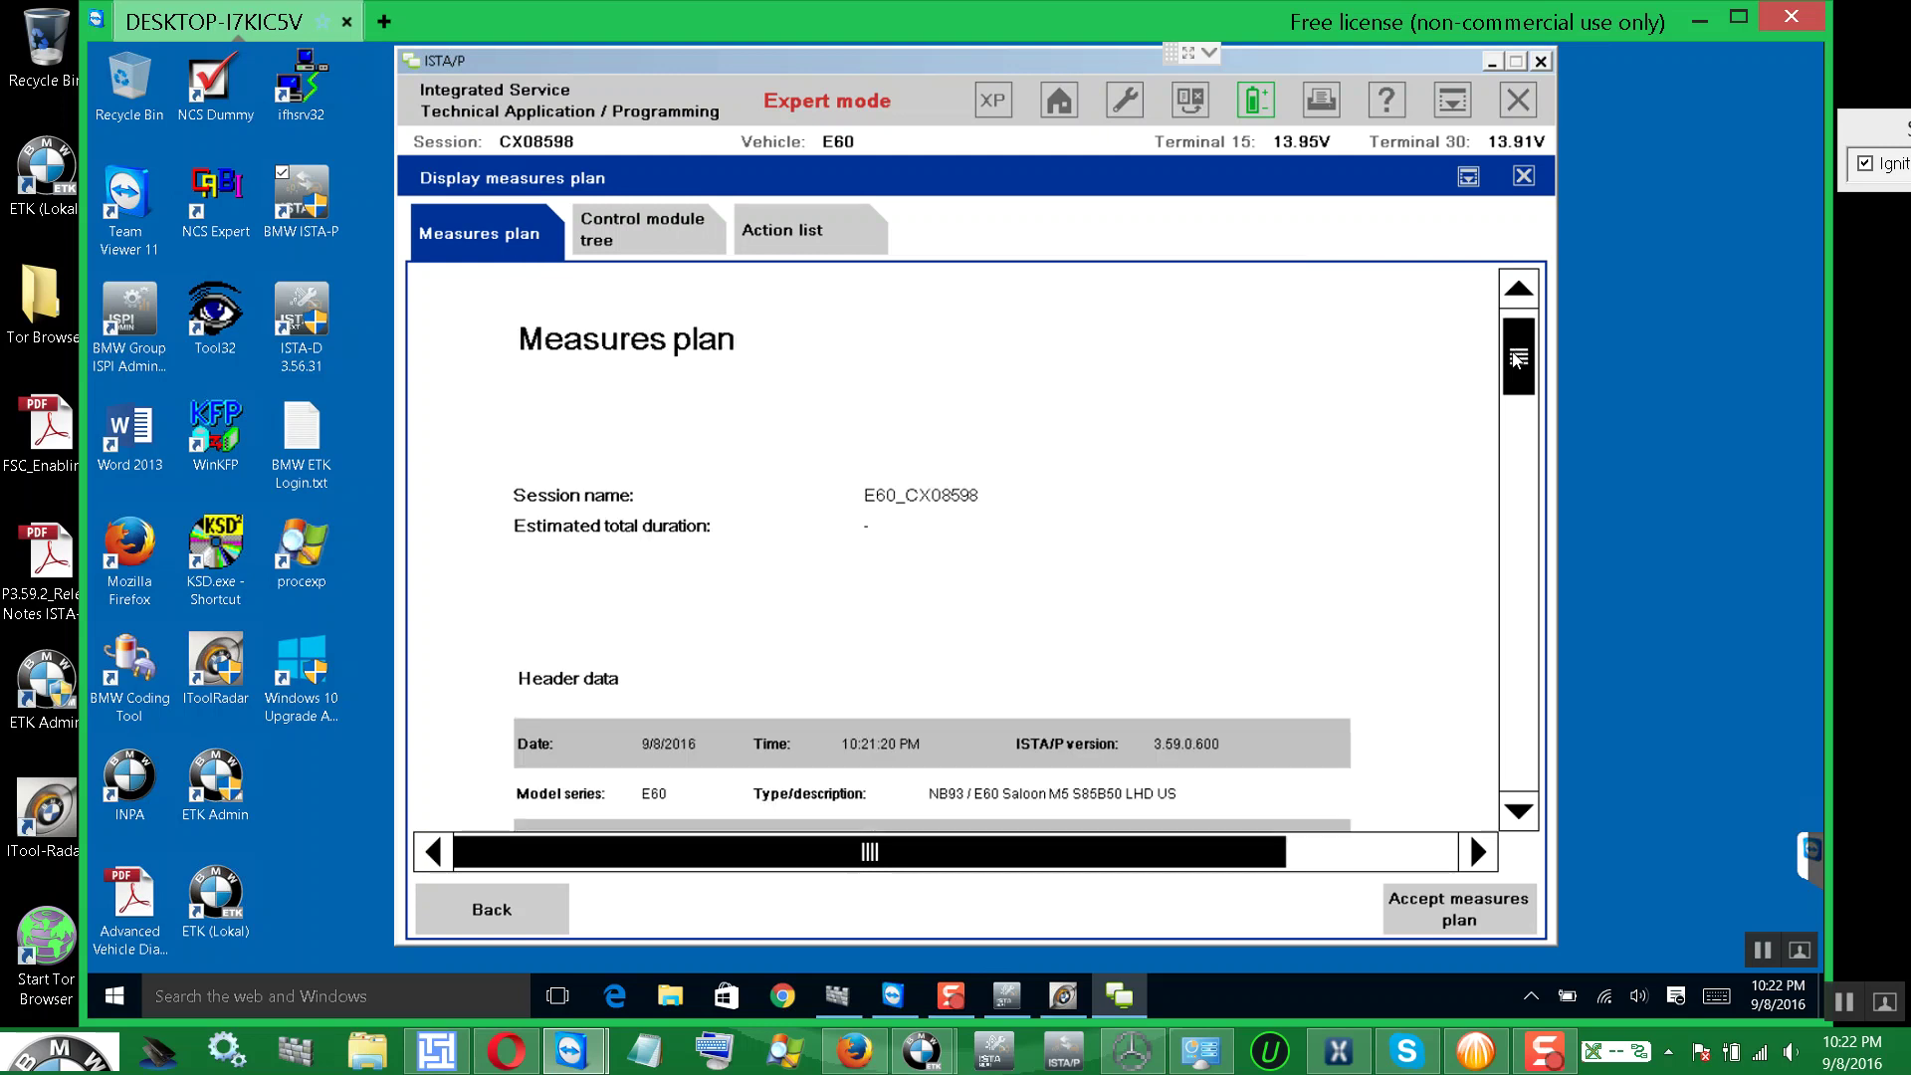
click(1523, 484)
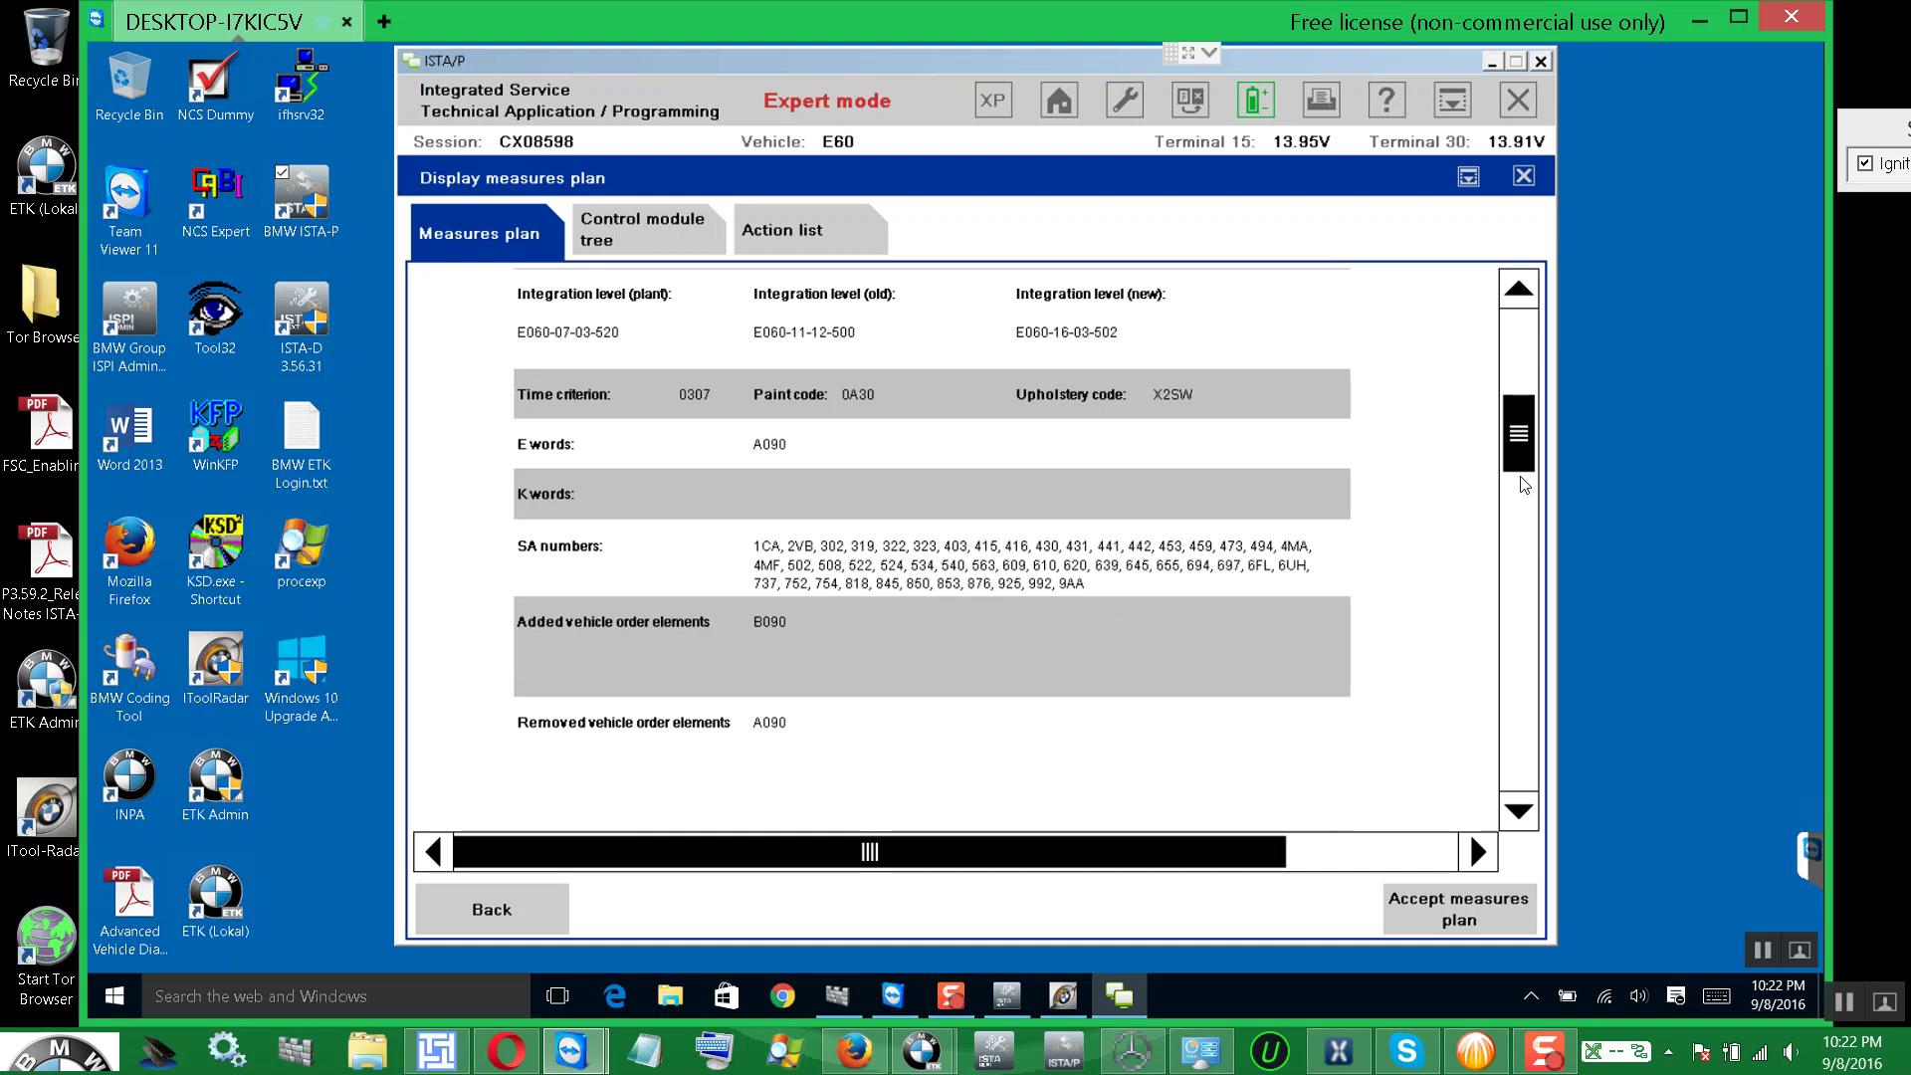
click(1522, 591)
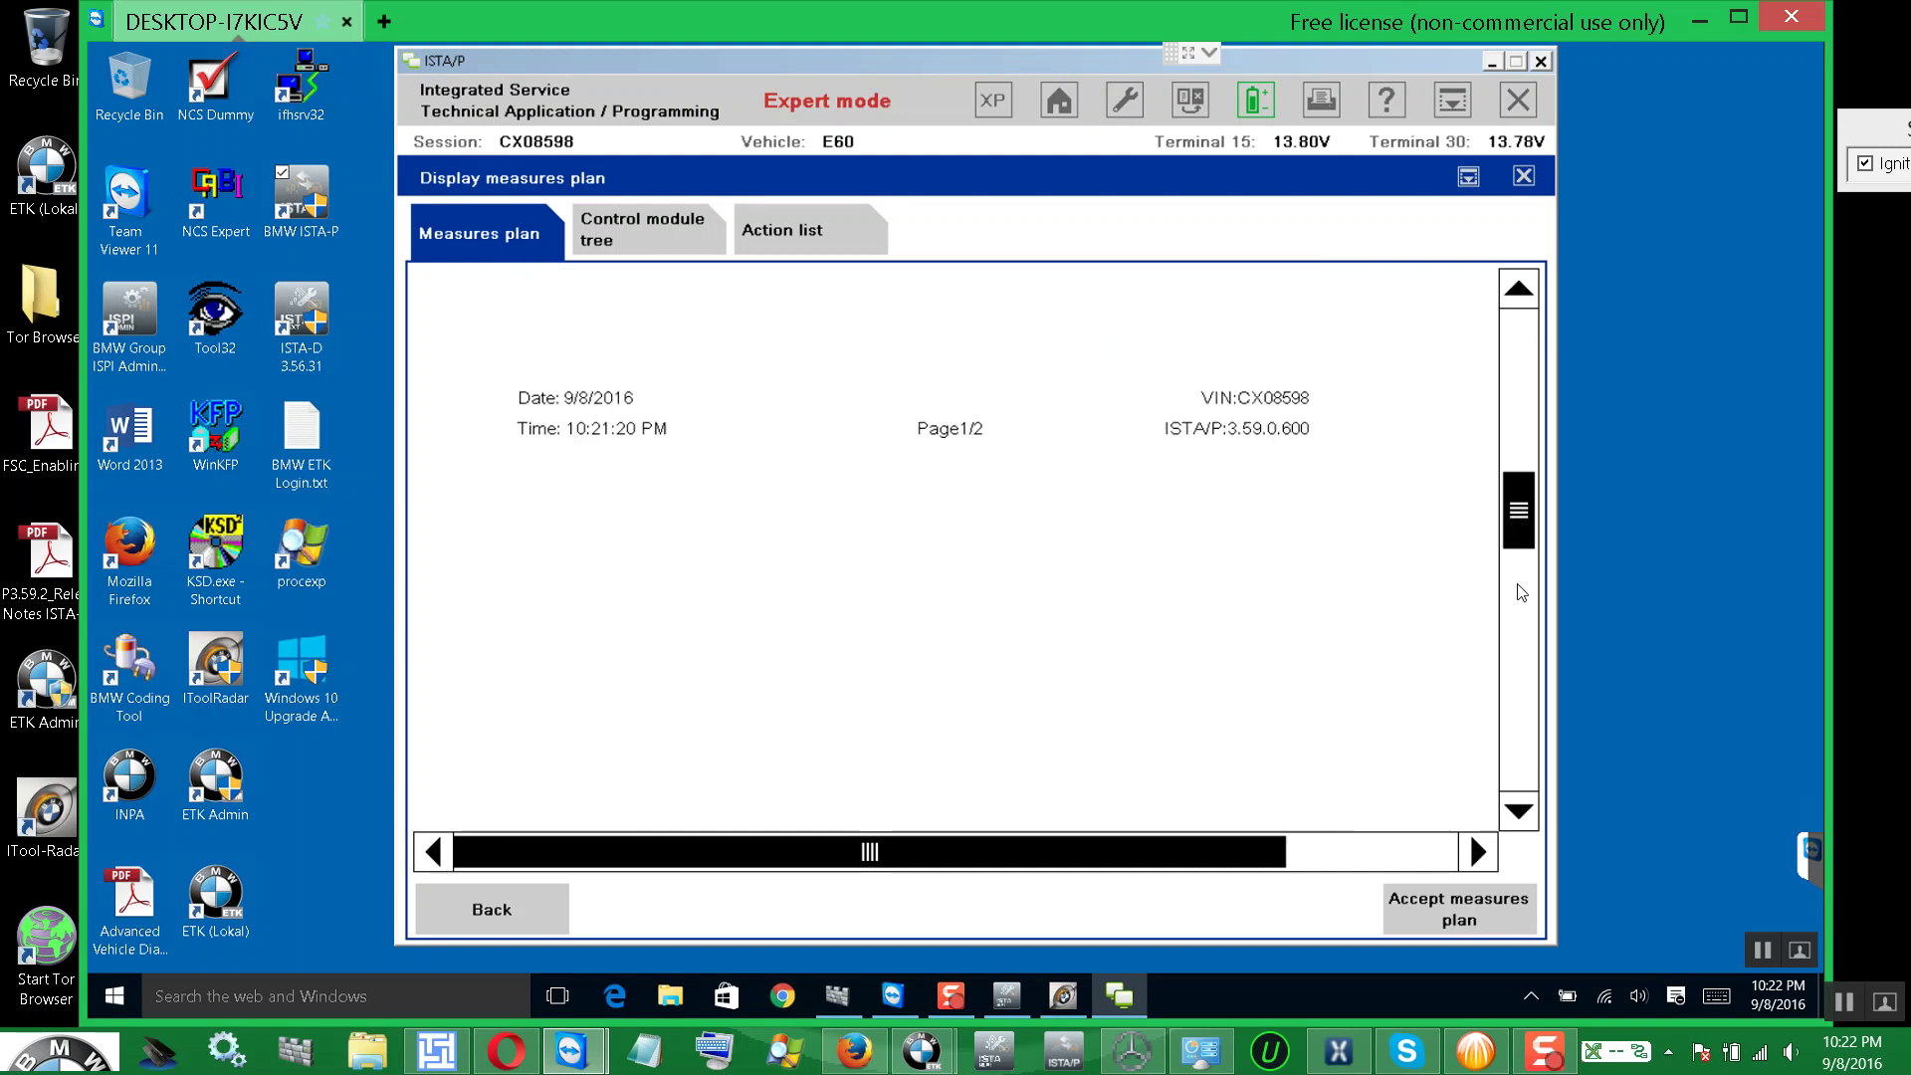
click(1520, 609)
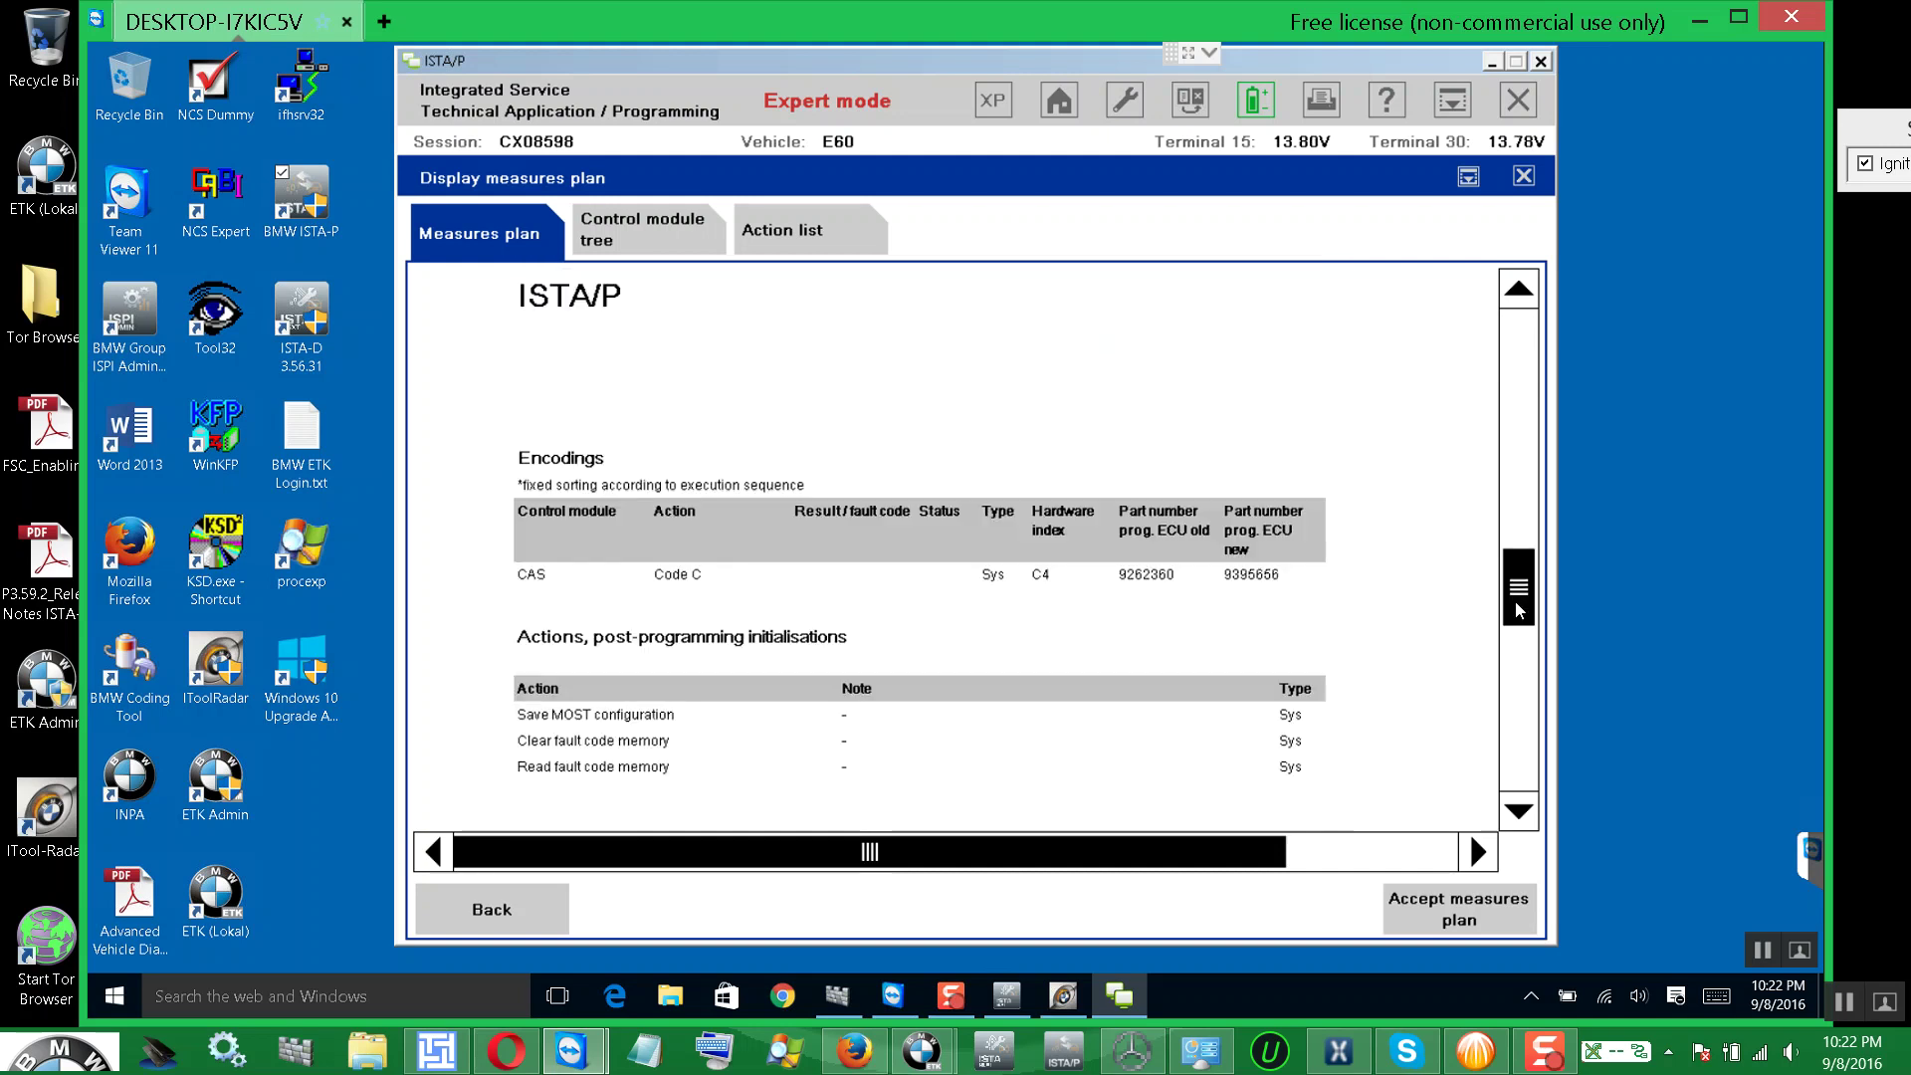
click(1521, 691)
click(1517, 763)
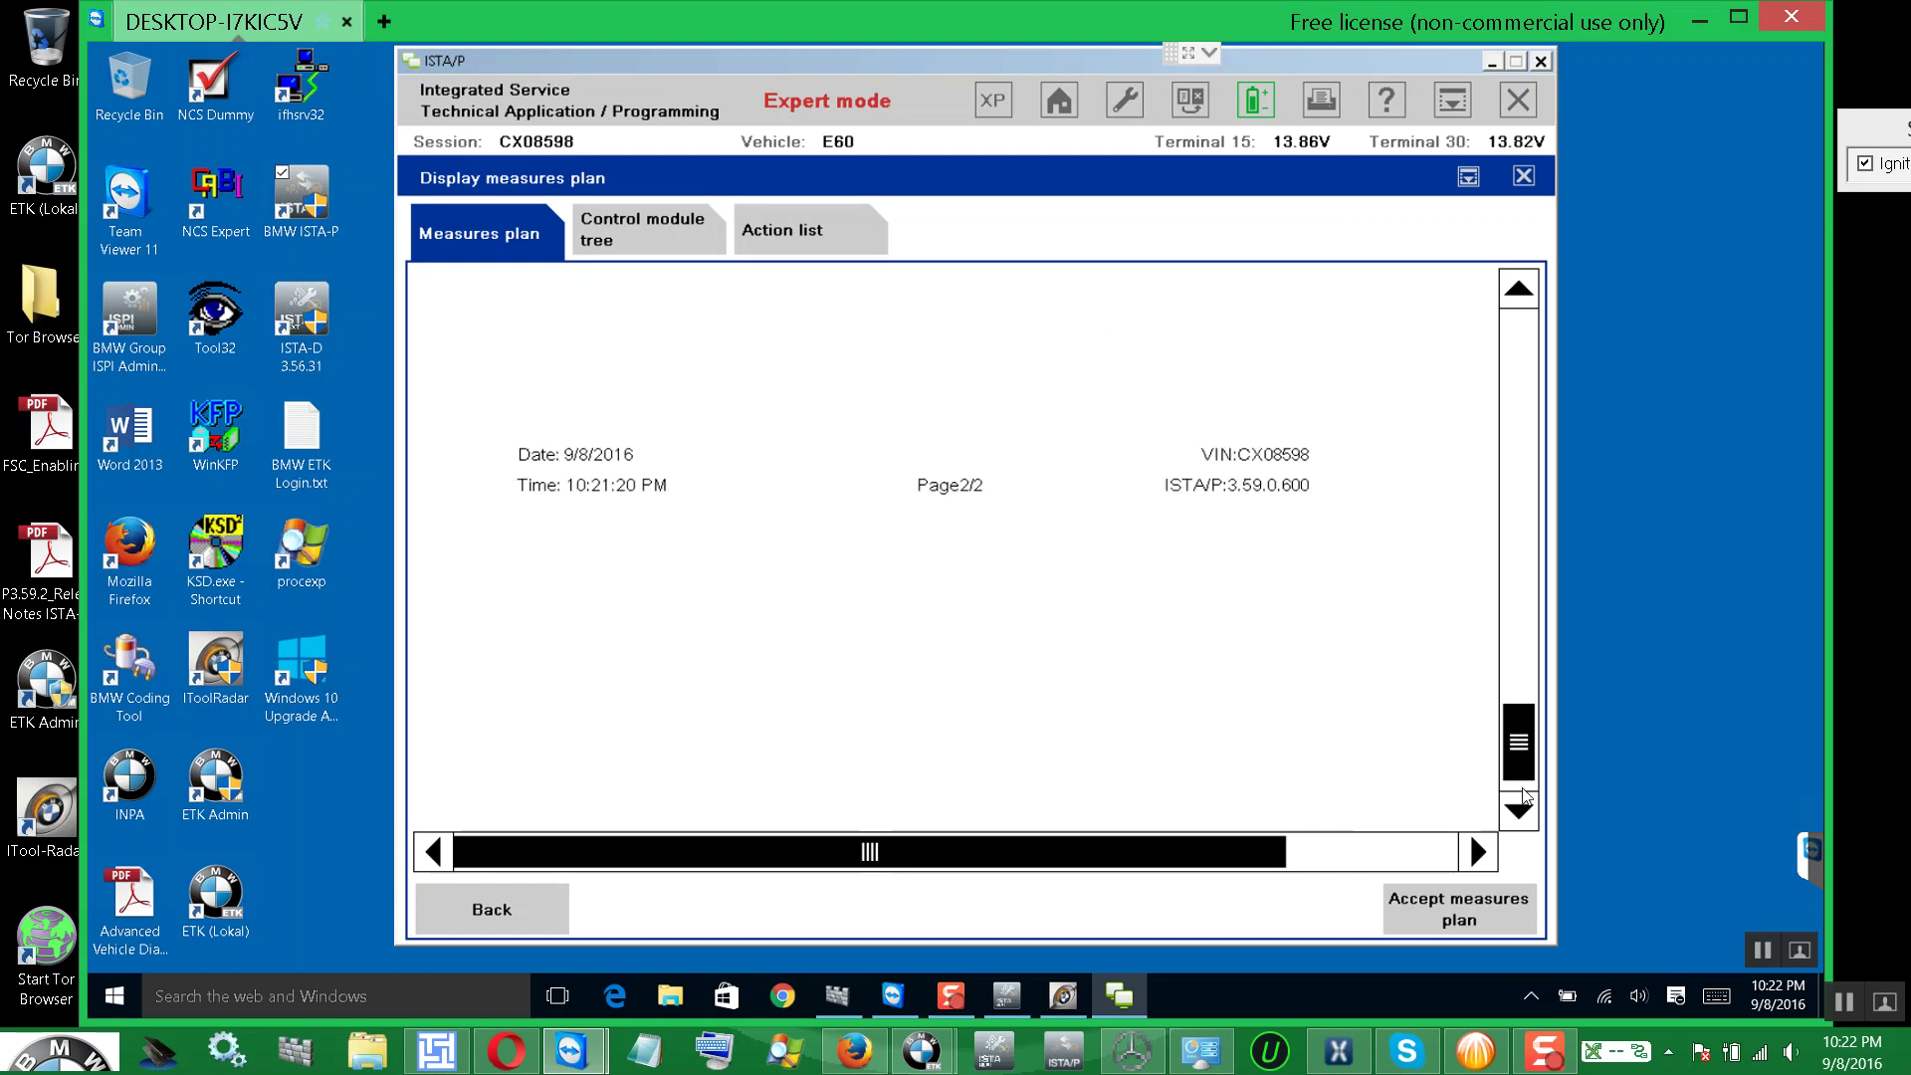
click(1521, 809)
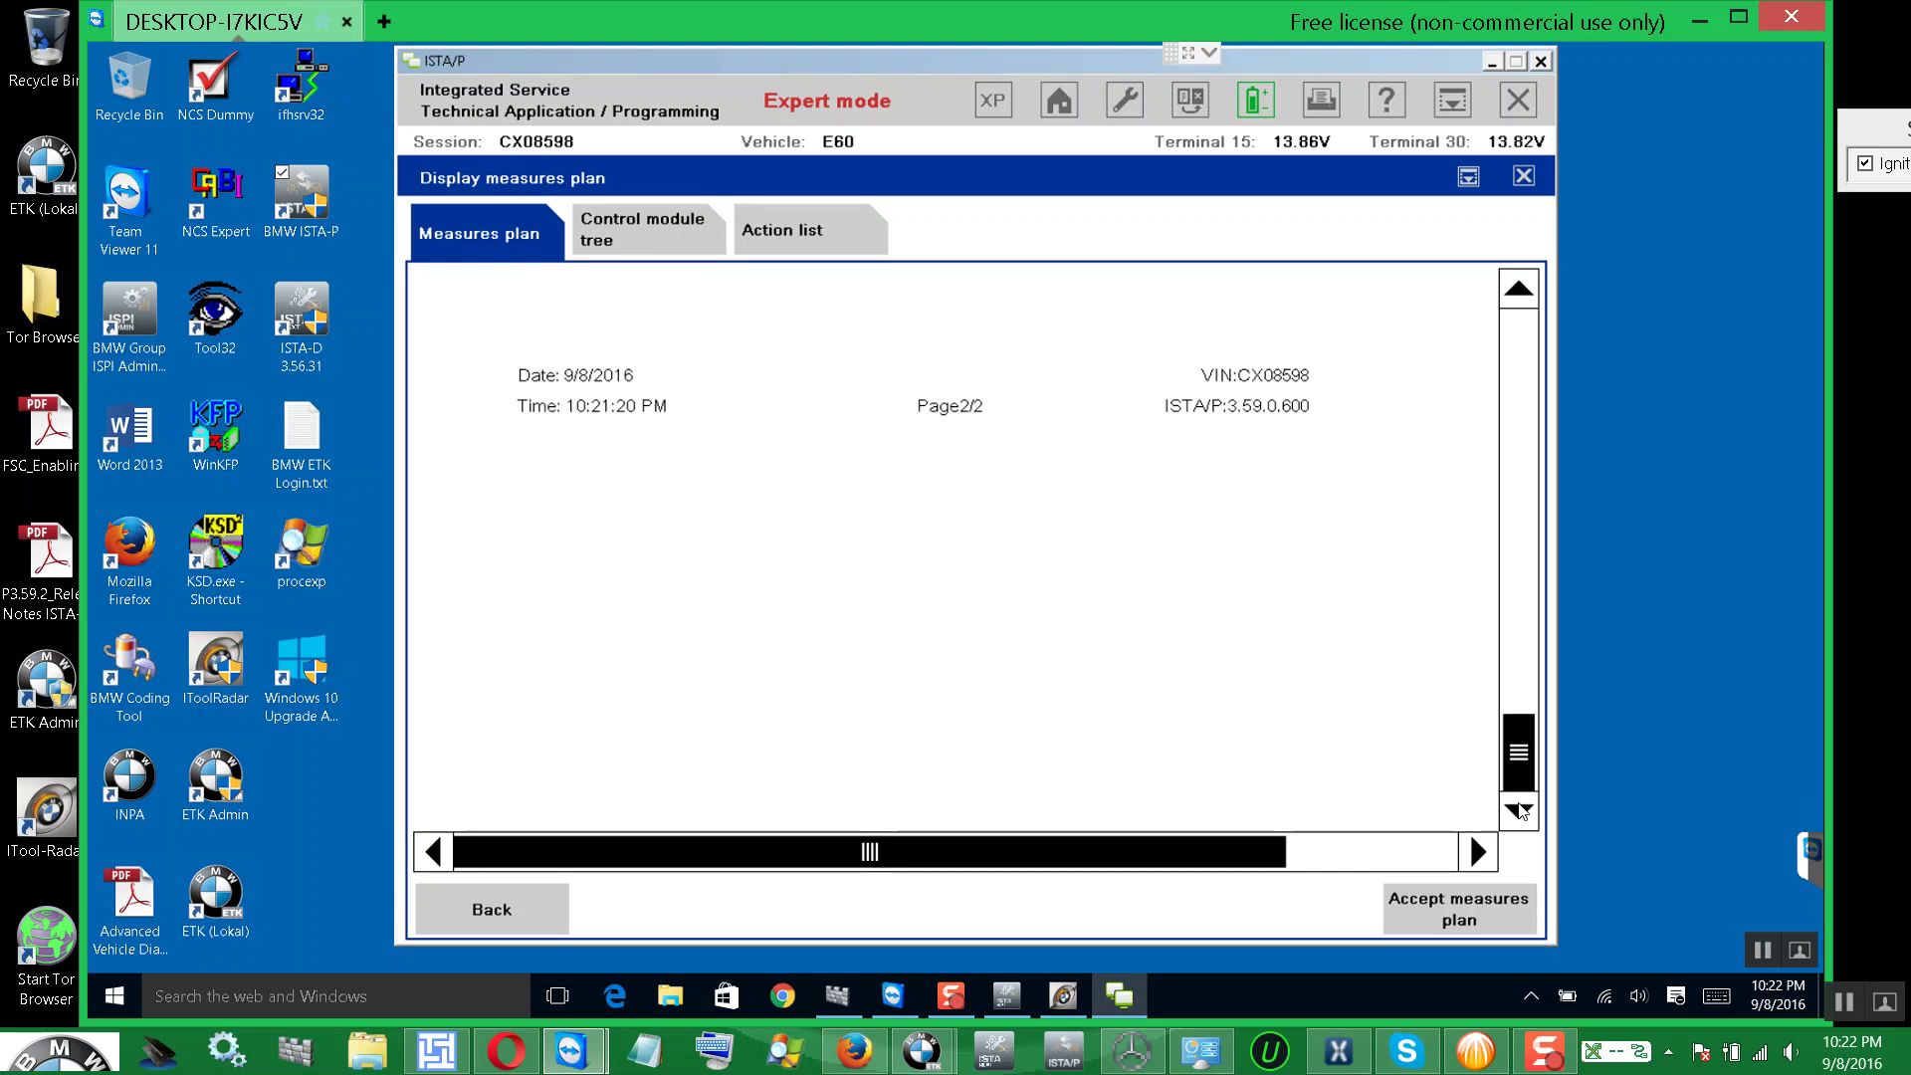
click(1523, 695)
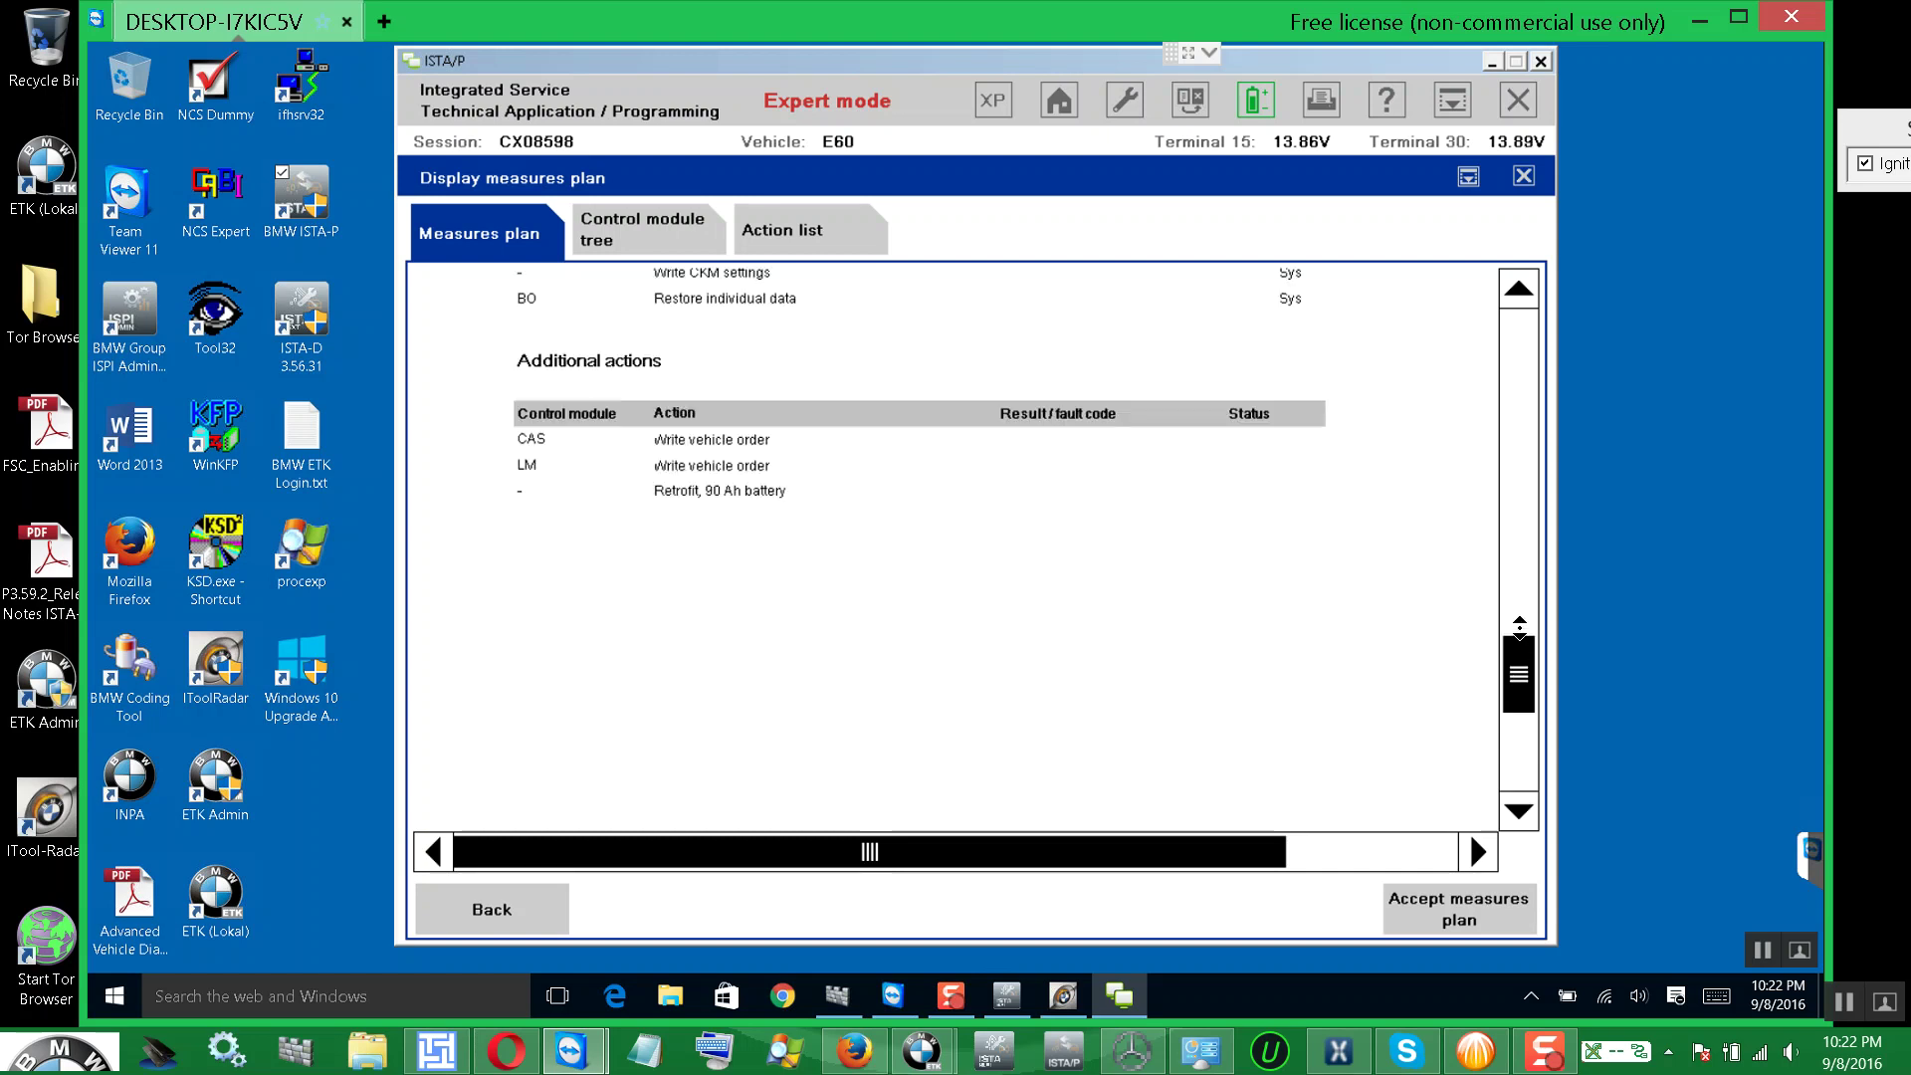
scroll(1519, 627, up, 3)
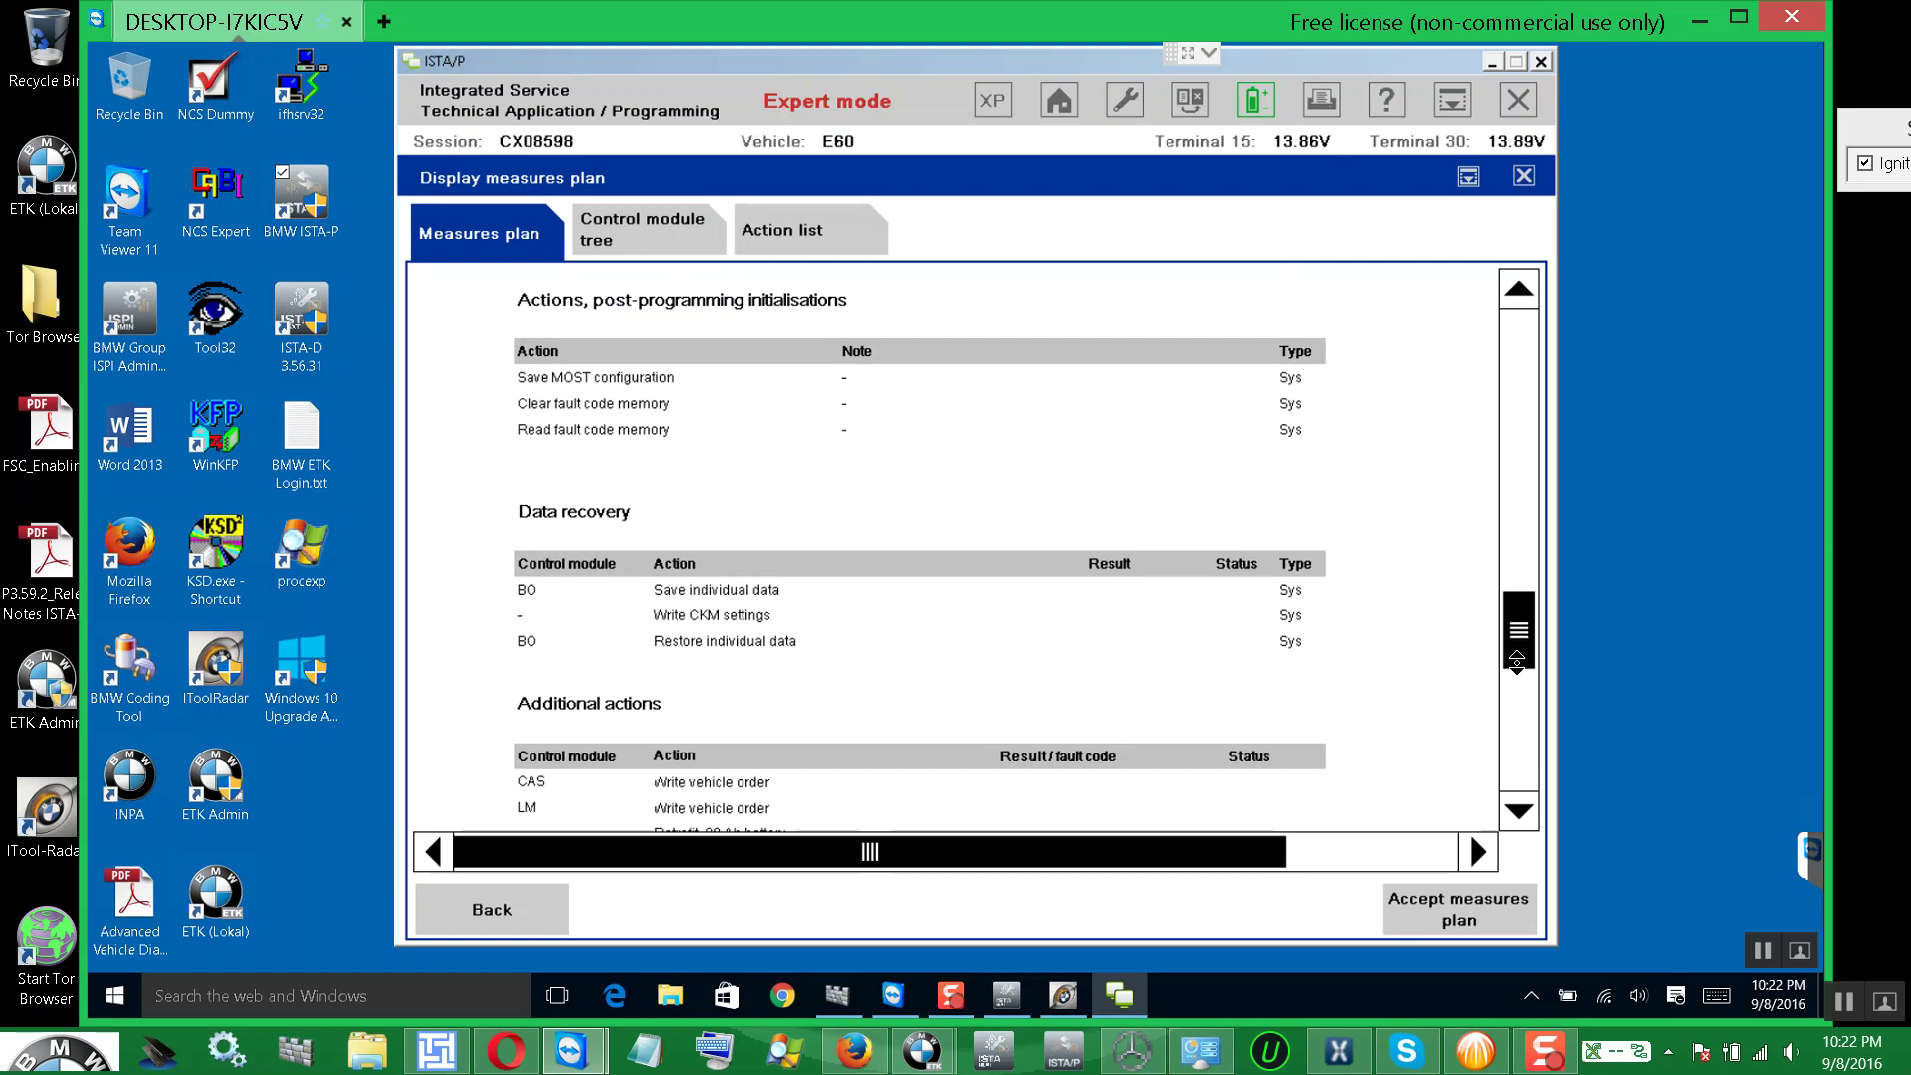
drag(1516, 659, 1520, 672)
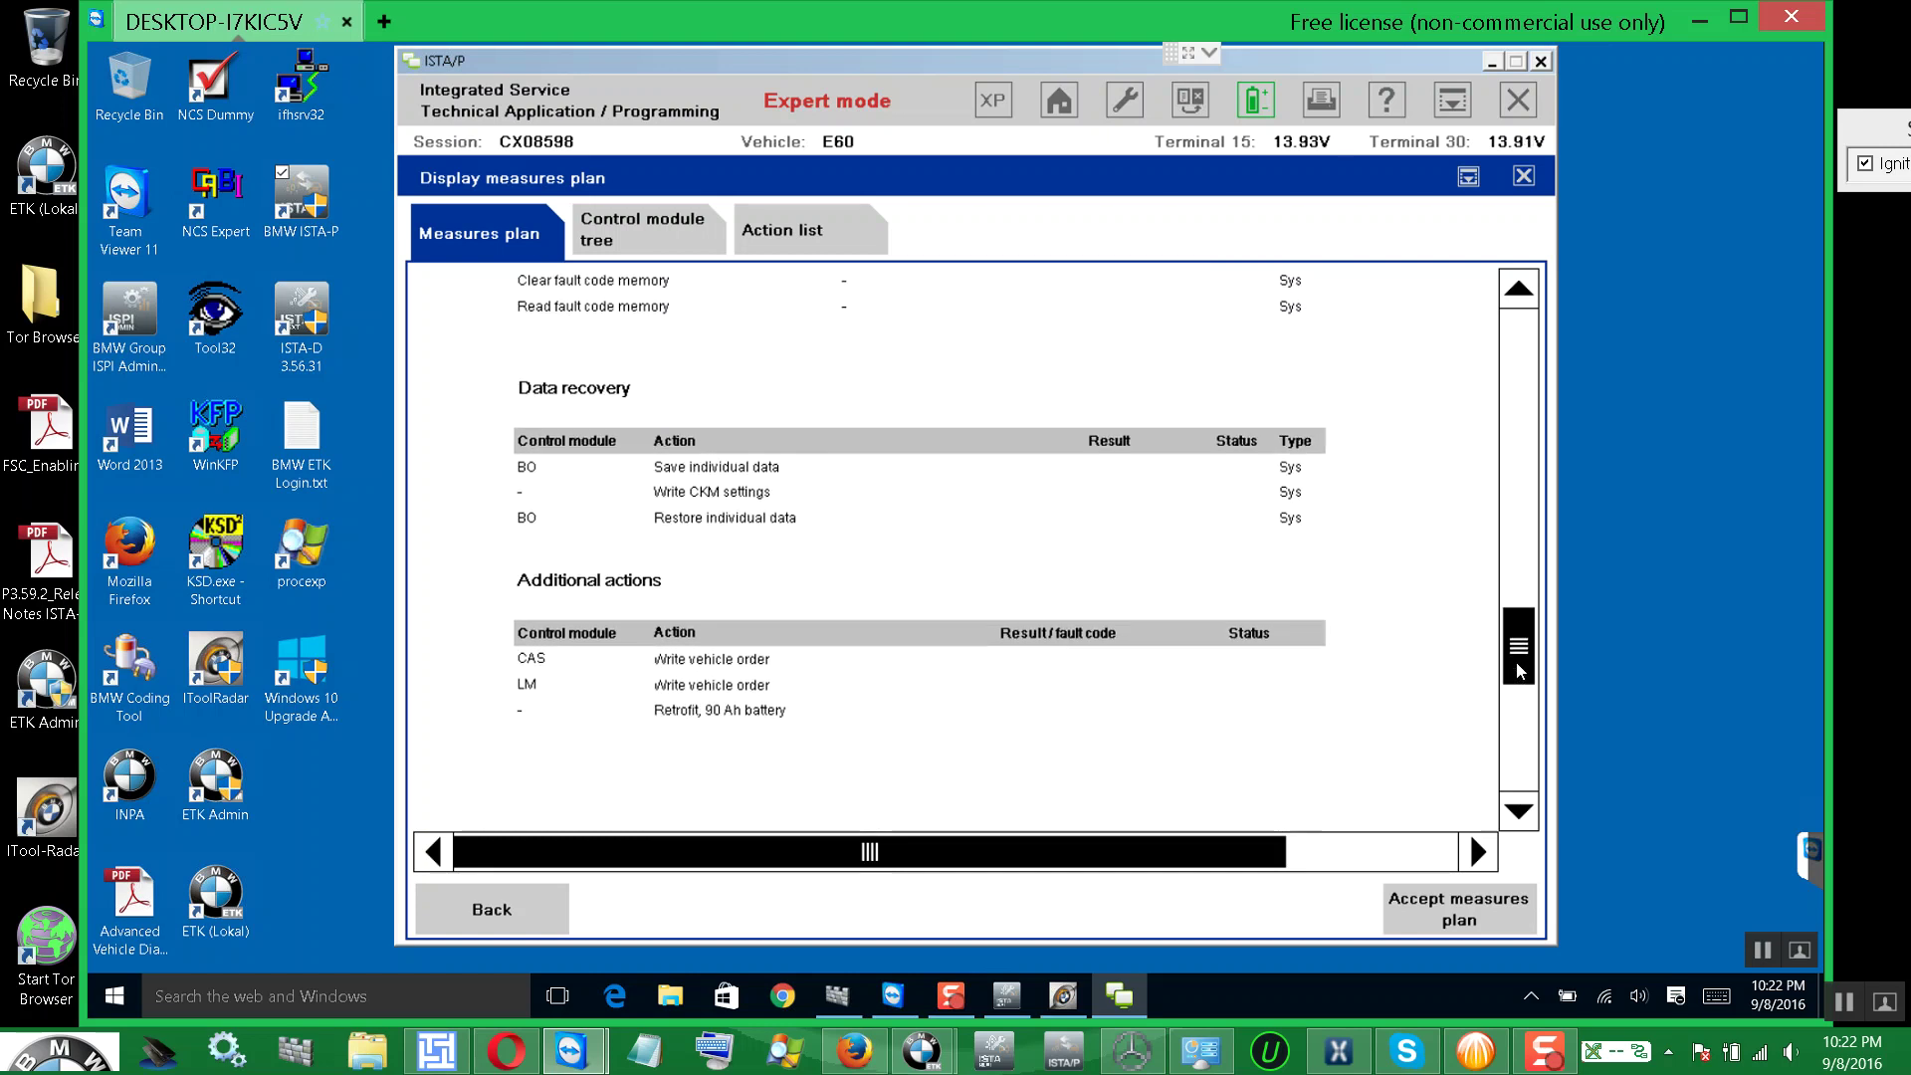
- Accept the 90 Ah battery retrofit measures plan, let it execute, and reposition the programming window on the desktop
scroll(1517, 633, up, 2)
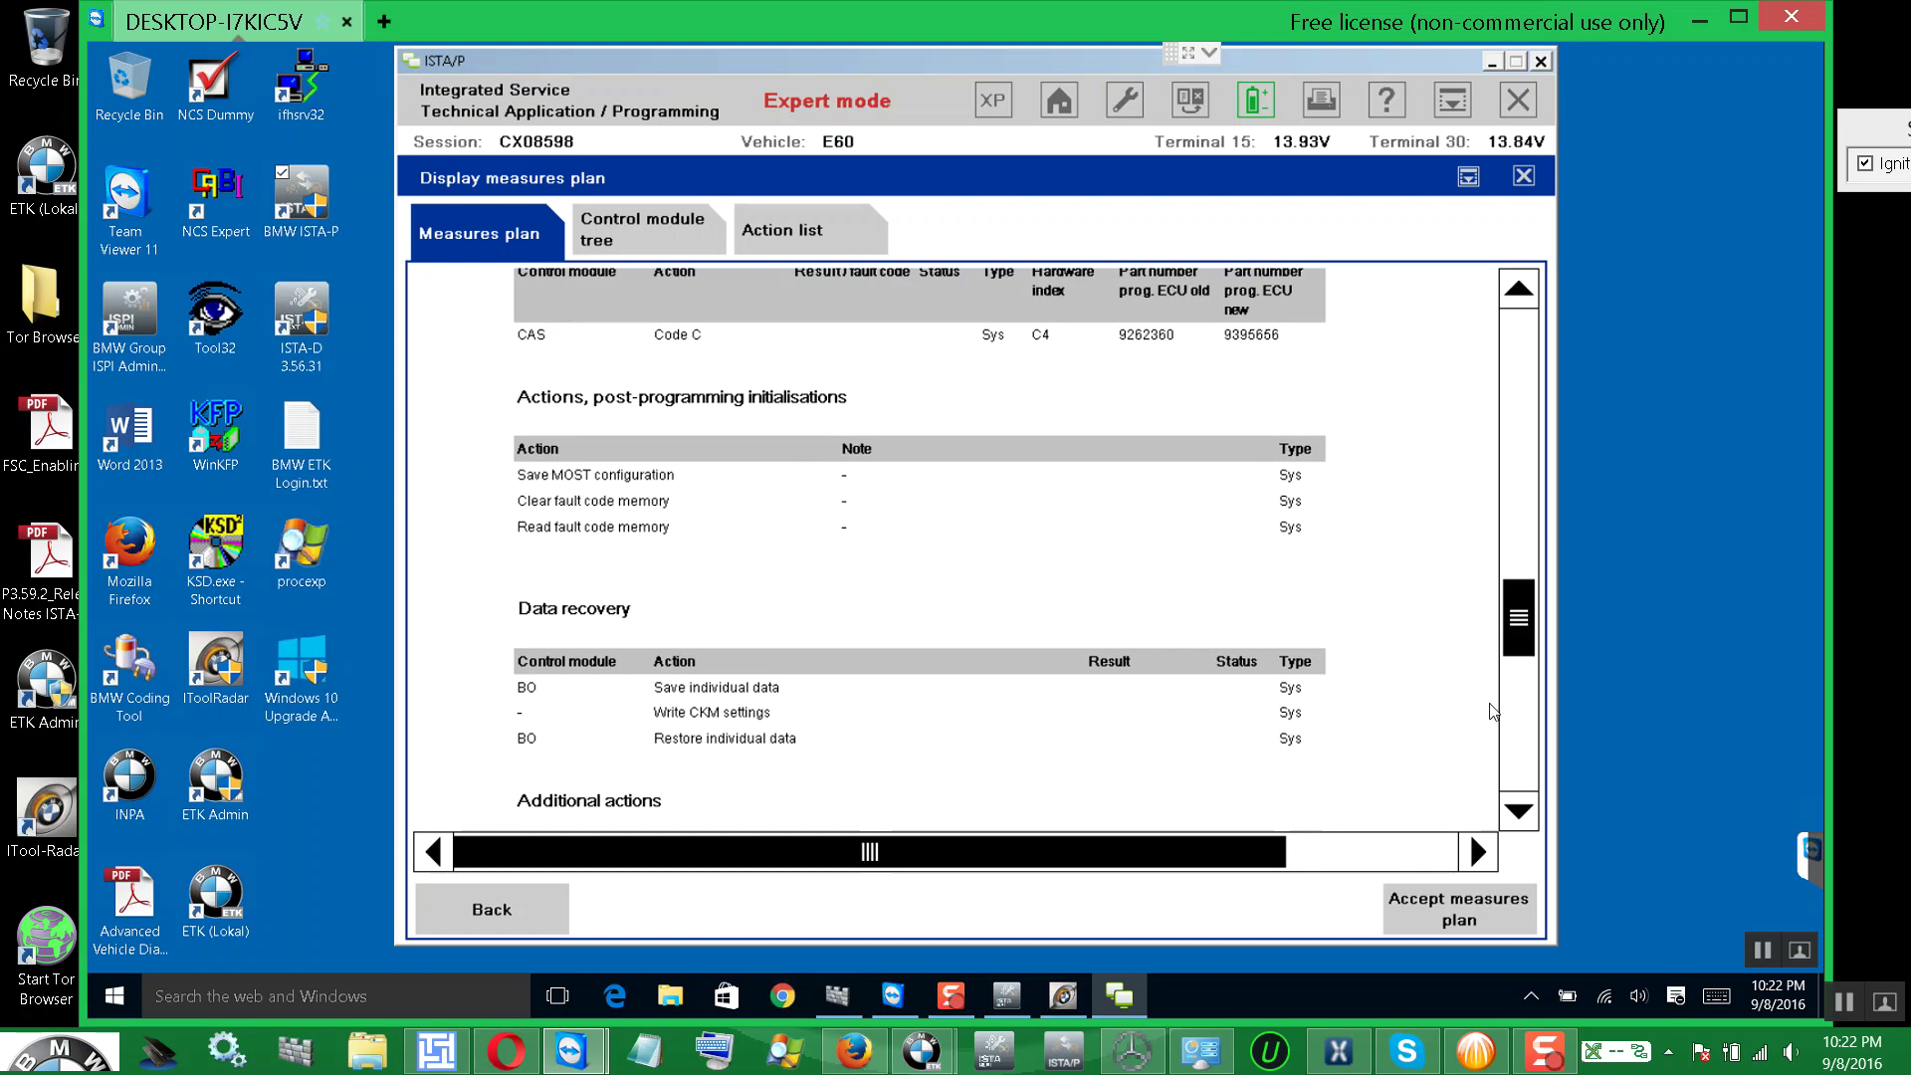
click(1468, 906)
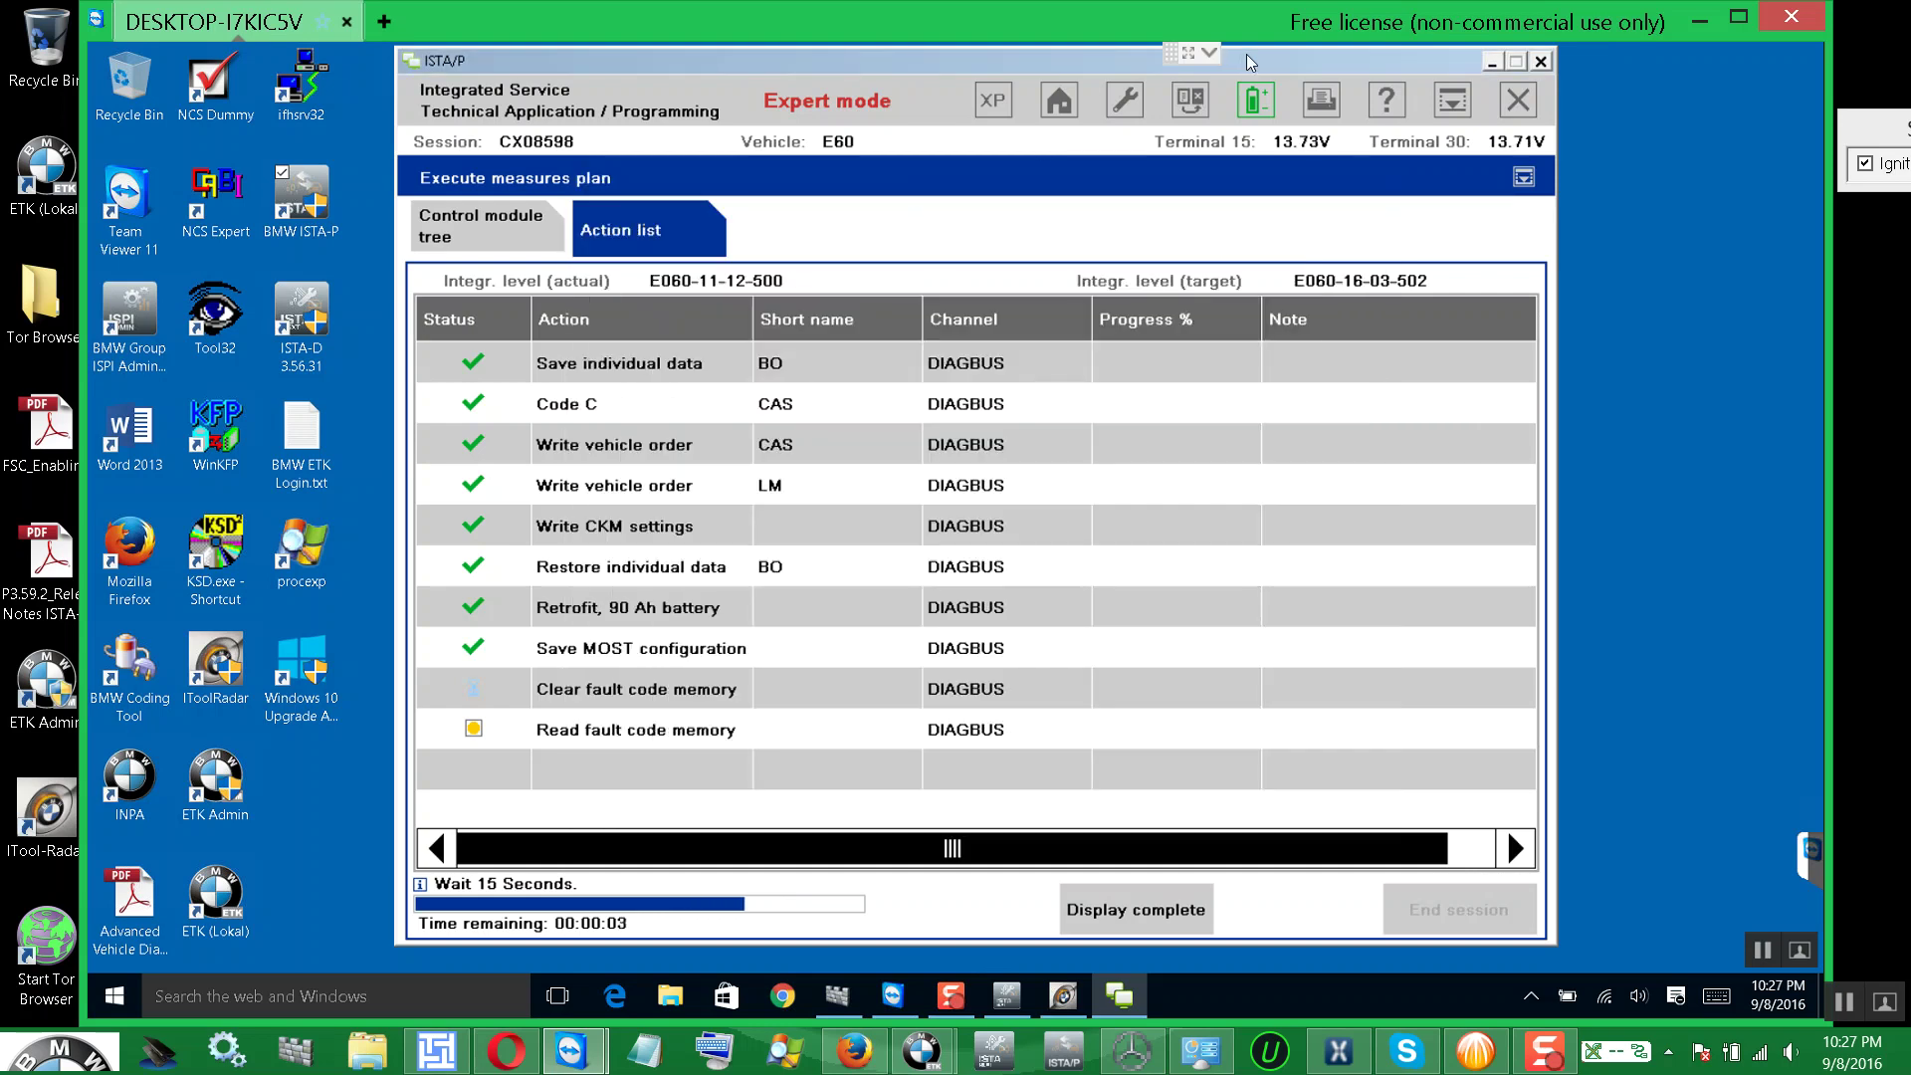
drag(1043, 199, 1040, 207)
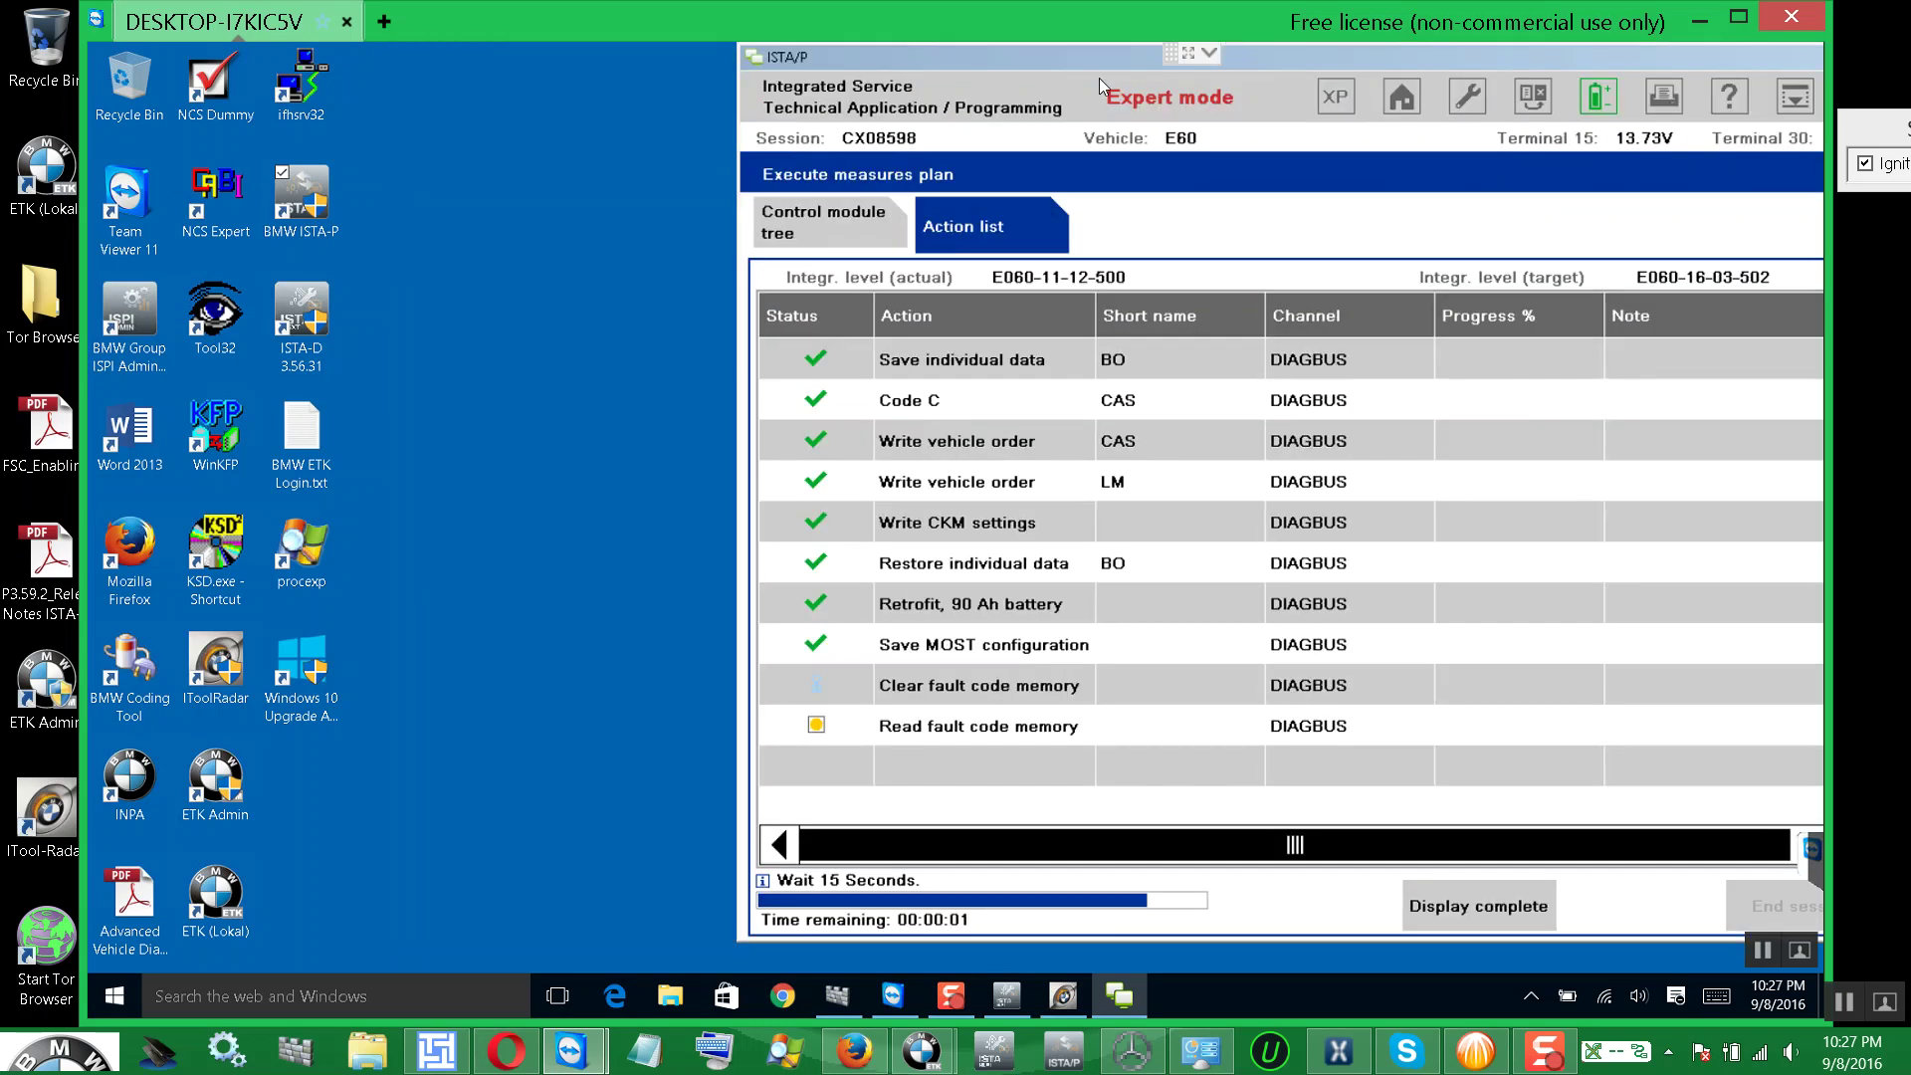
drag(954, 86, 660, 71)
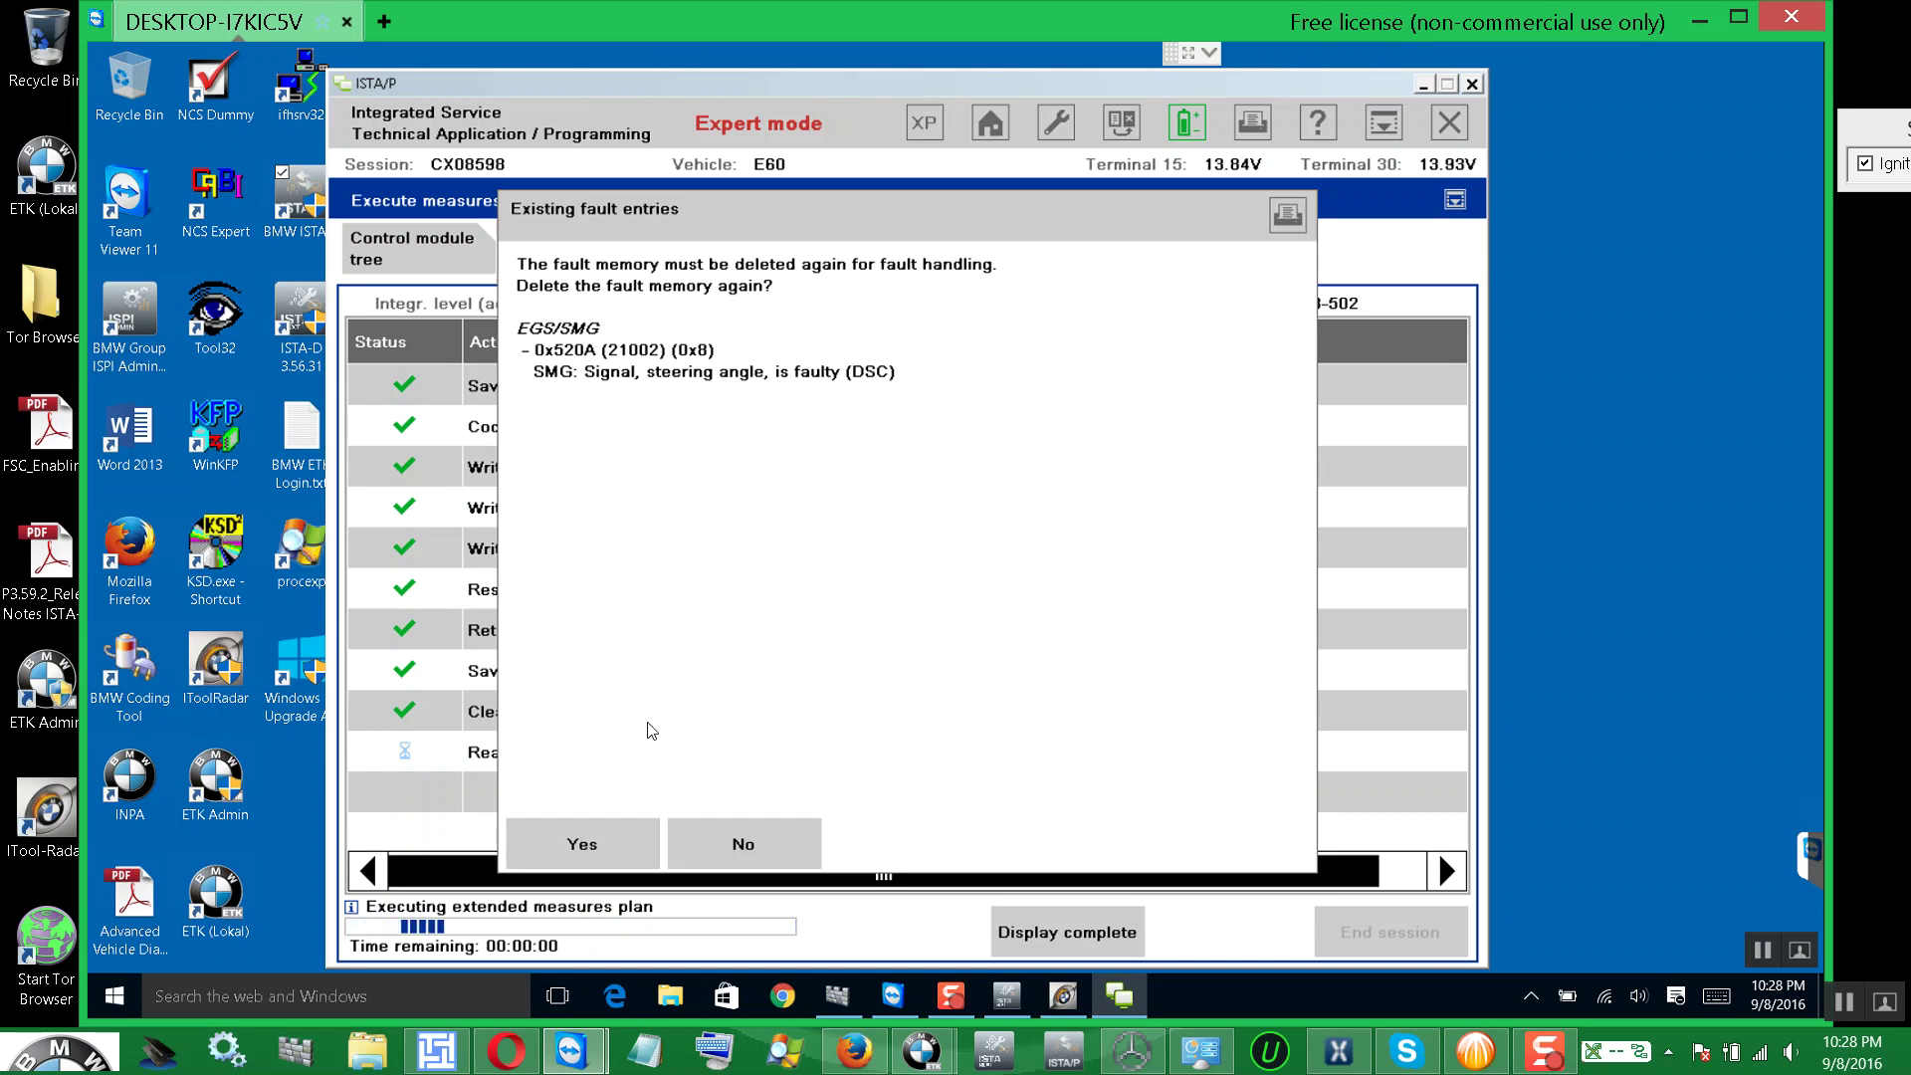
- Delete the fault memory again and acknowledge the notes about the remaining fault code entries
click(583, 851)
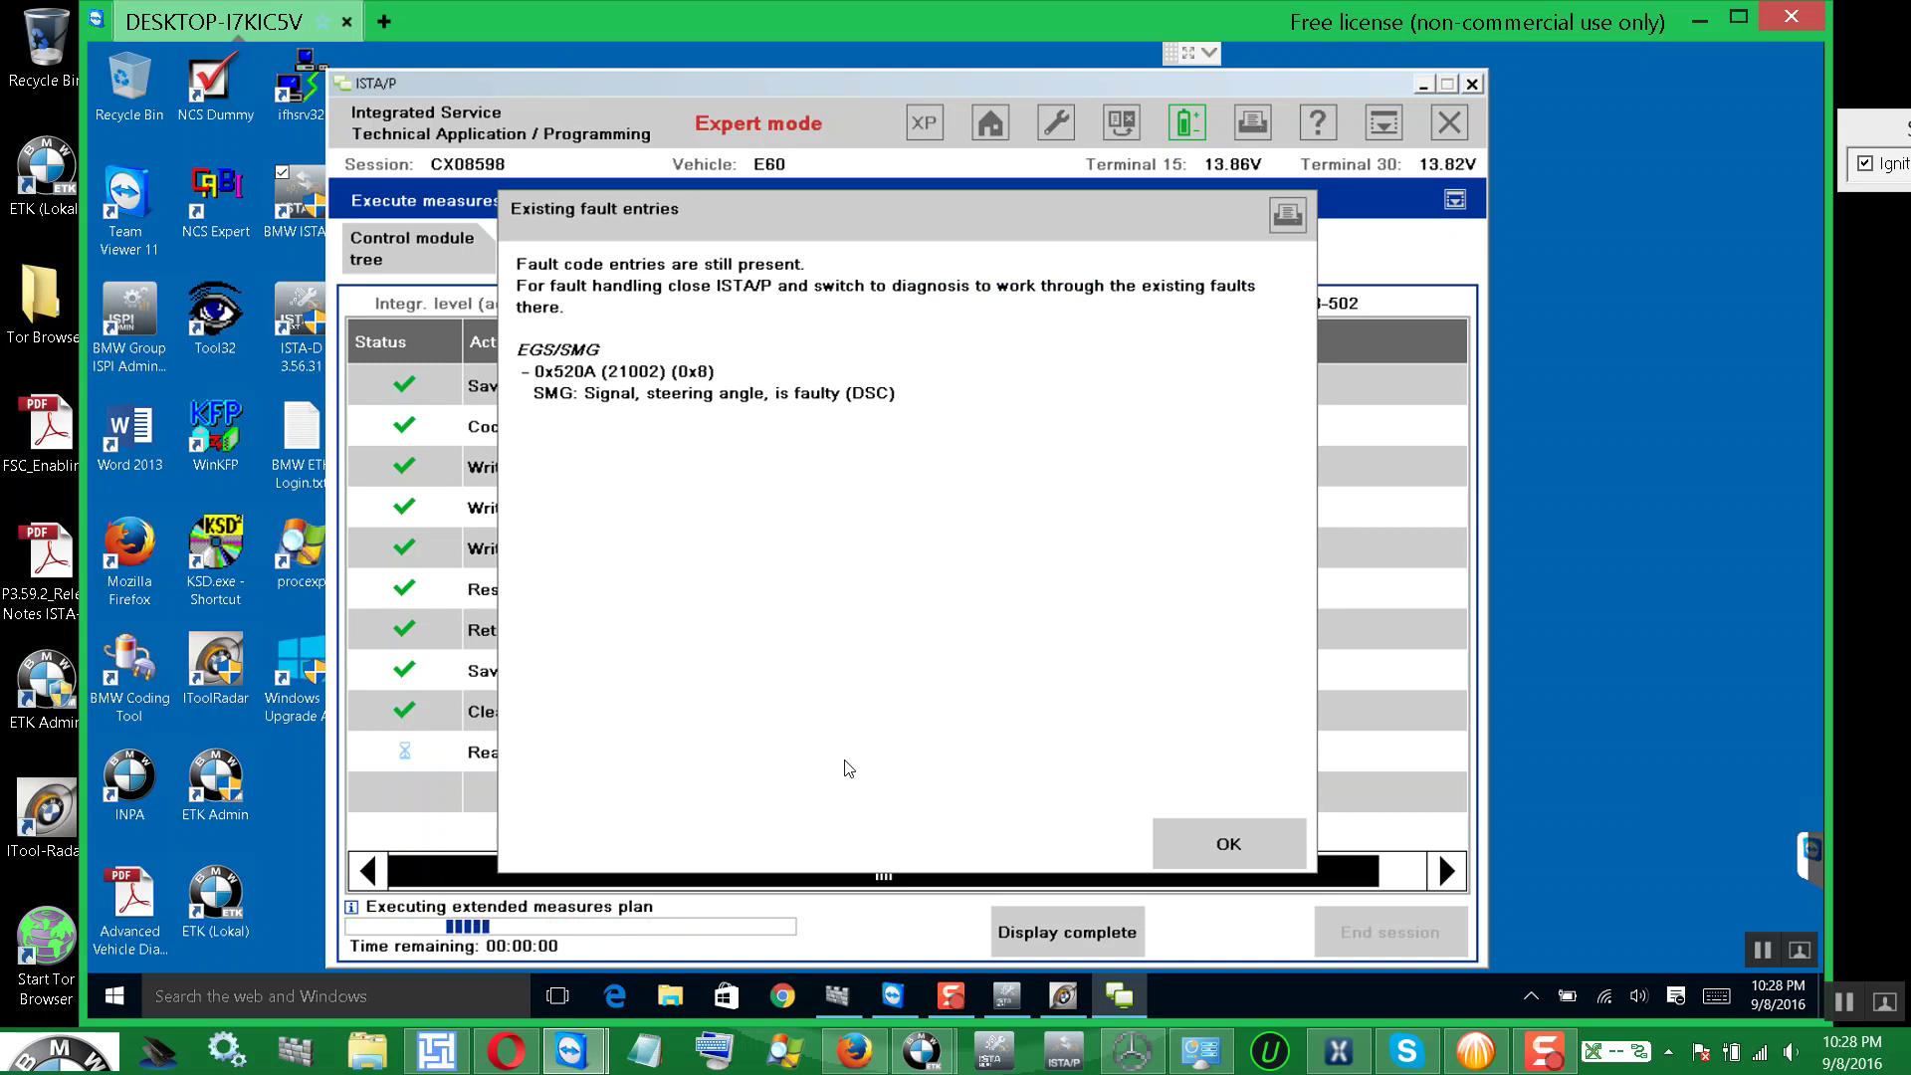
click(1219, 842)
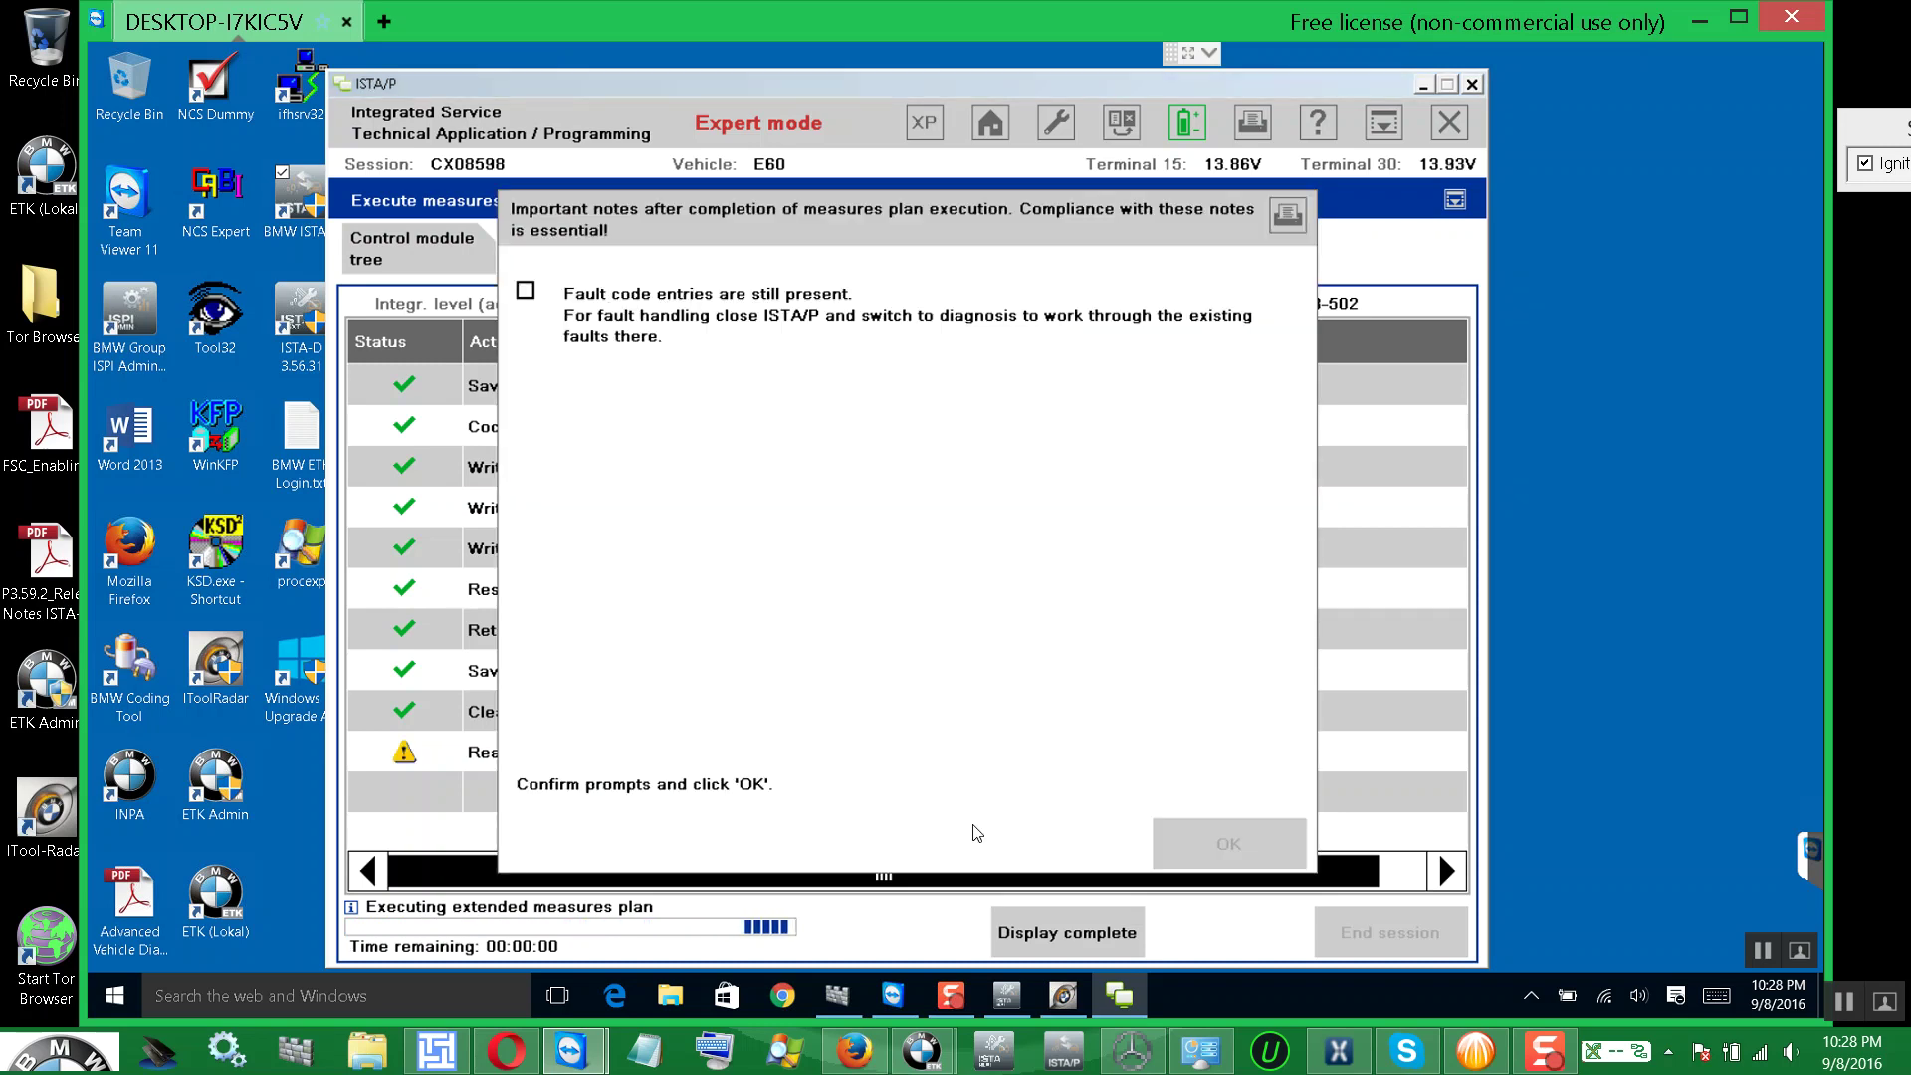
click(525, 291)
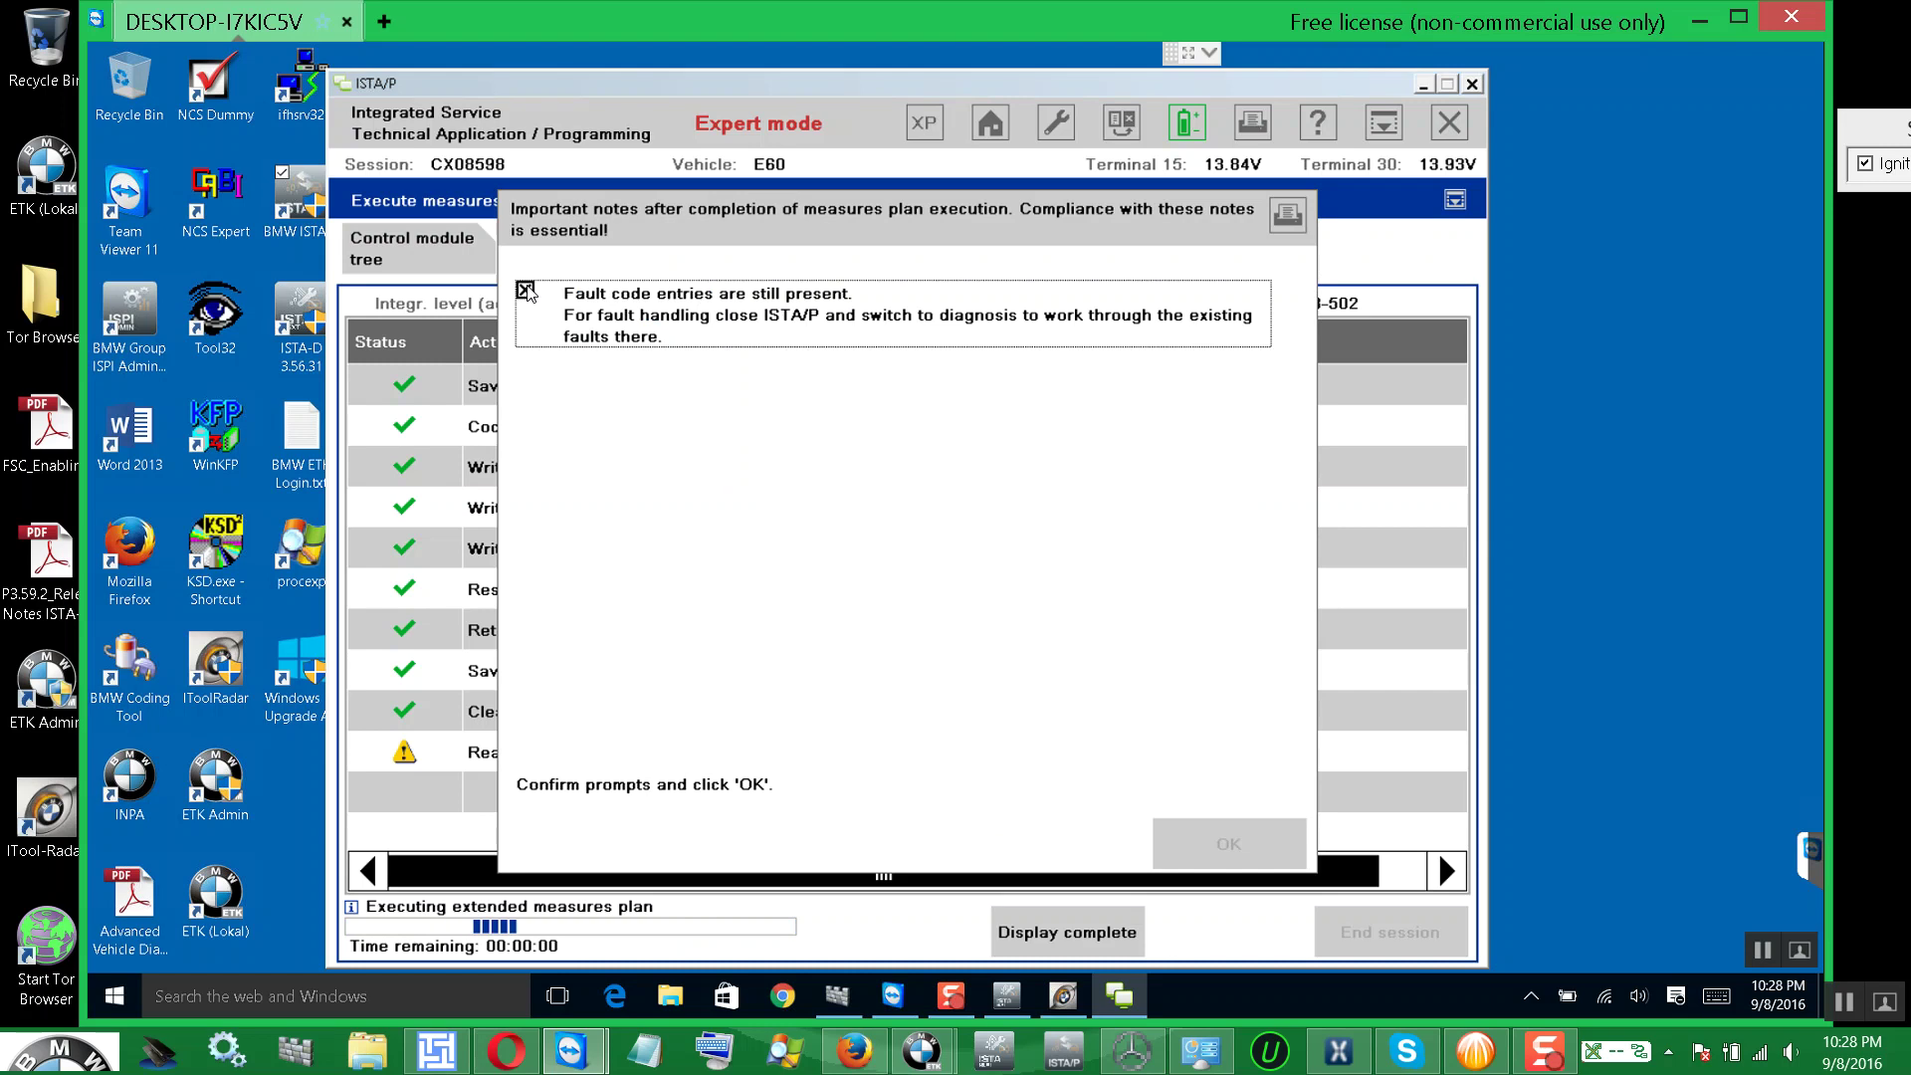
click(1226, 844)
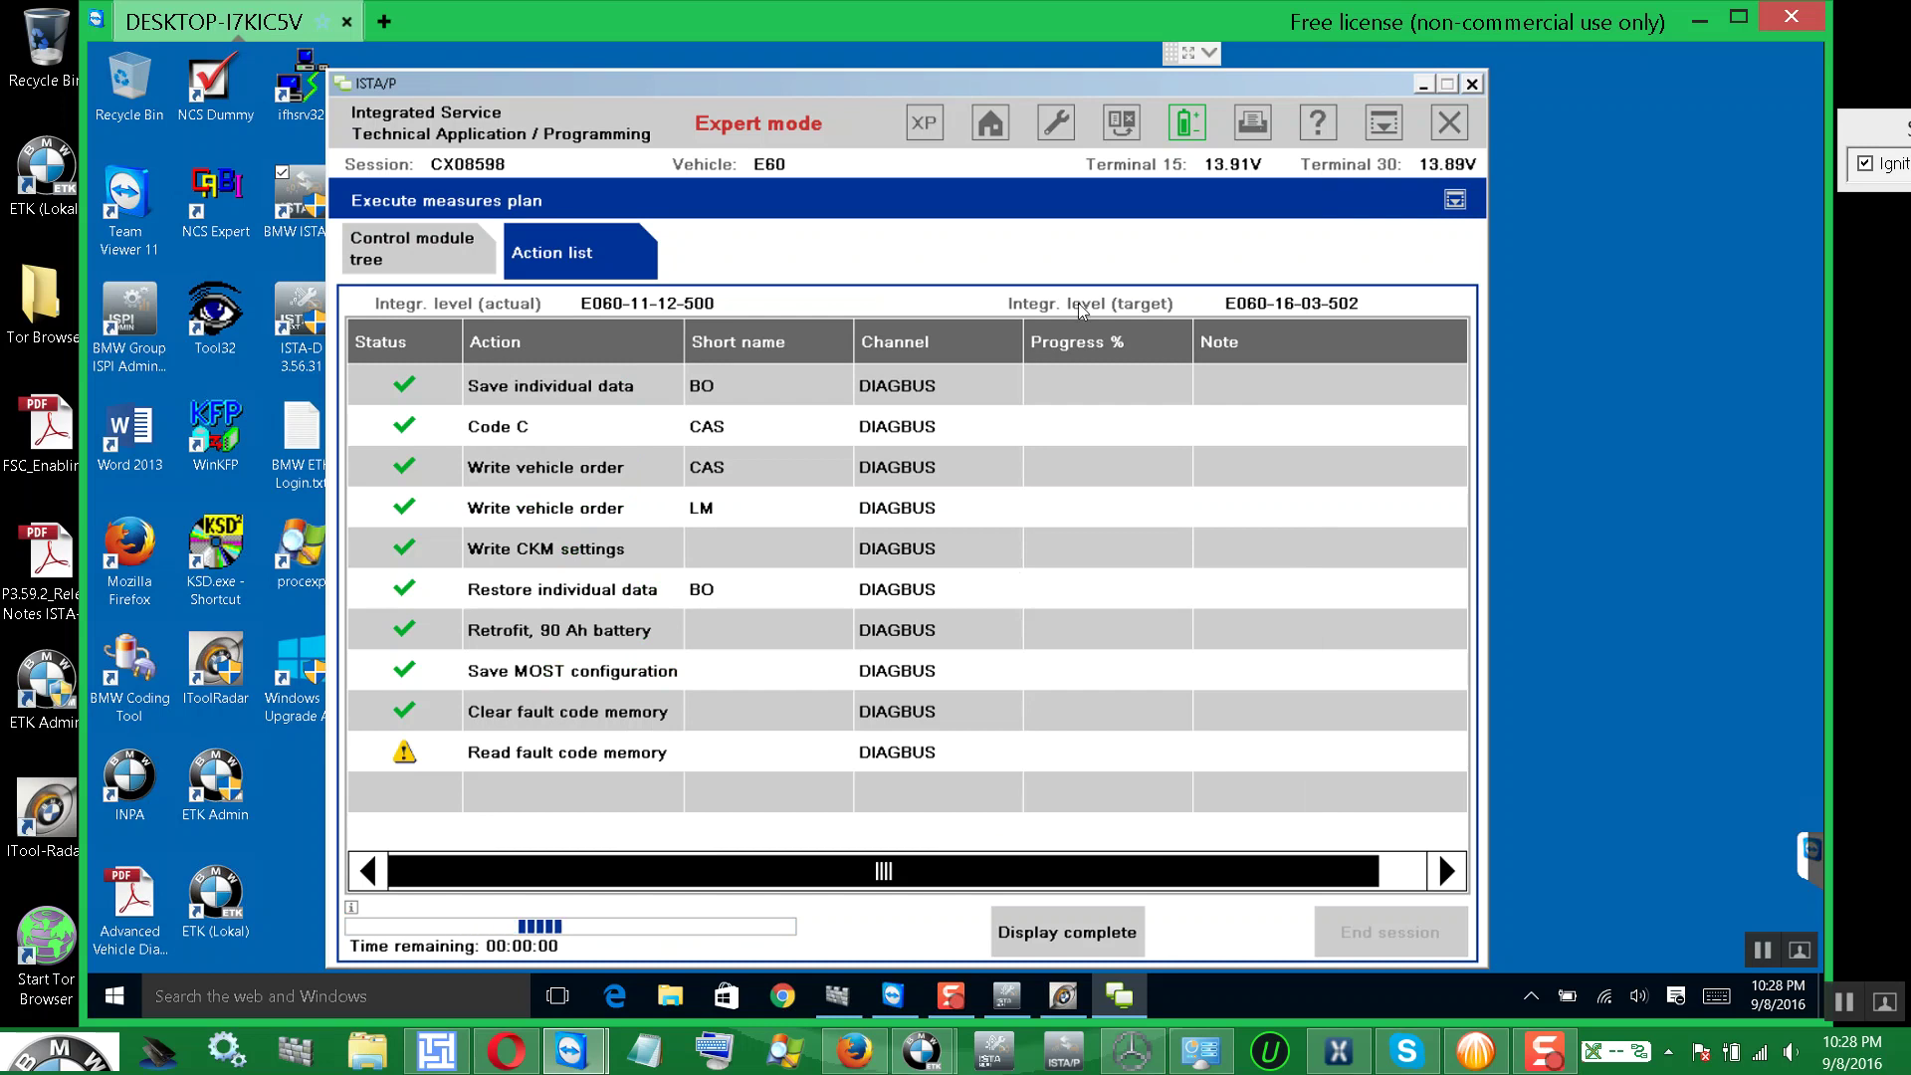
- Print the action list as a PDF and prefix its proposed file name with "Battery Hadded to CAS unit as 90Ah"
click(1251, 127)
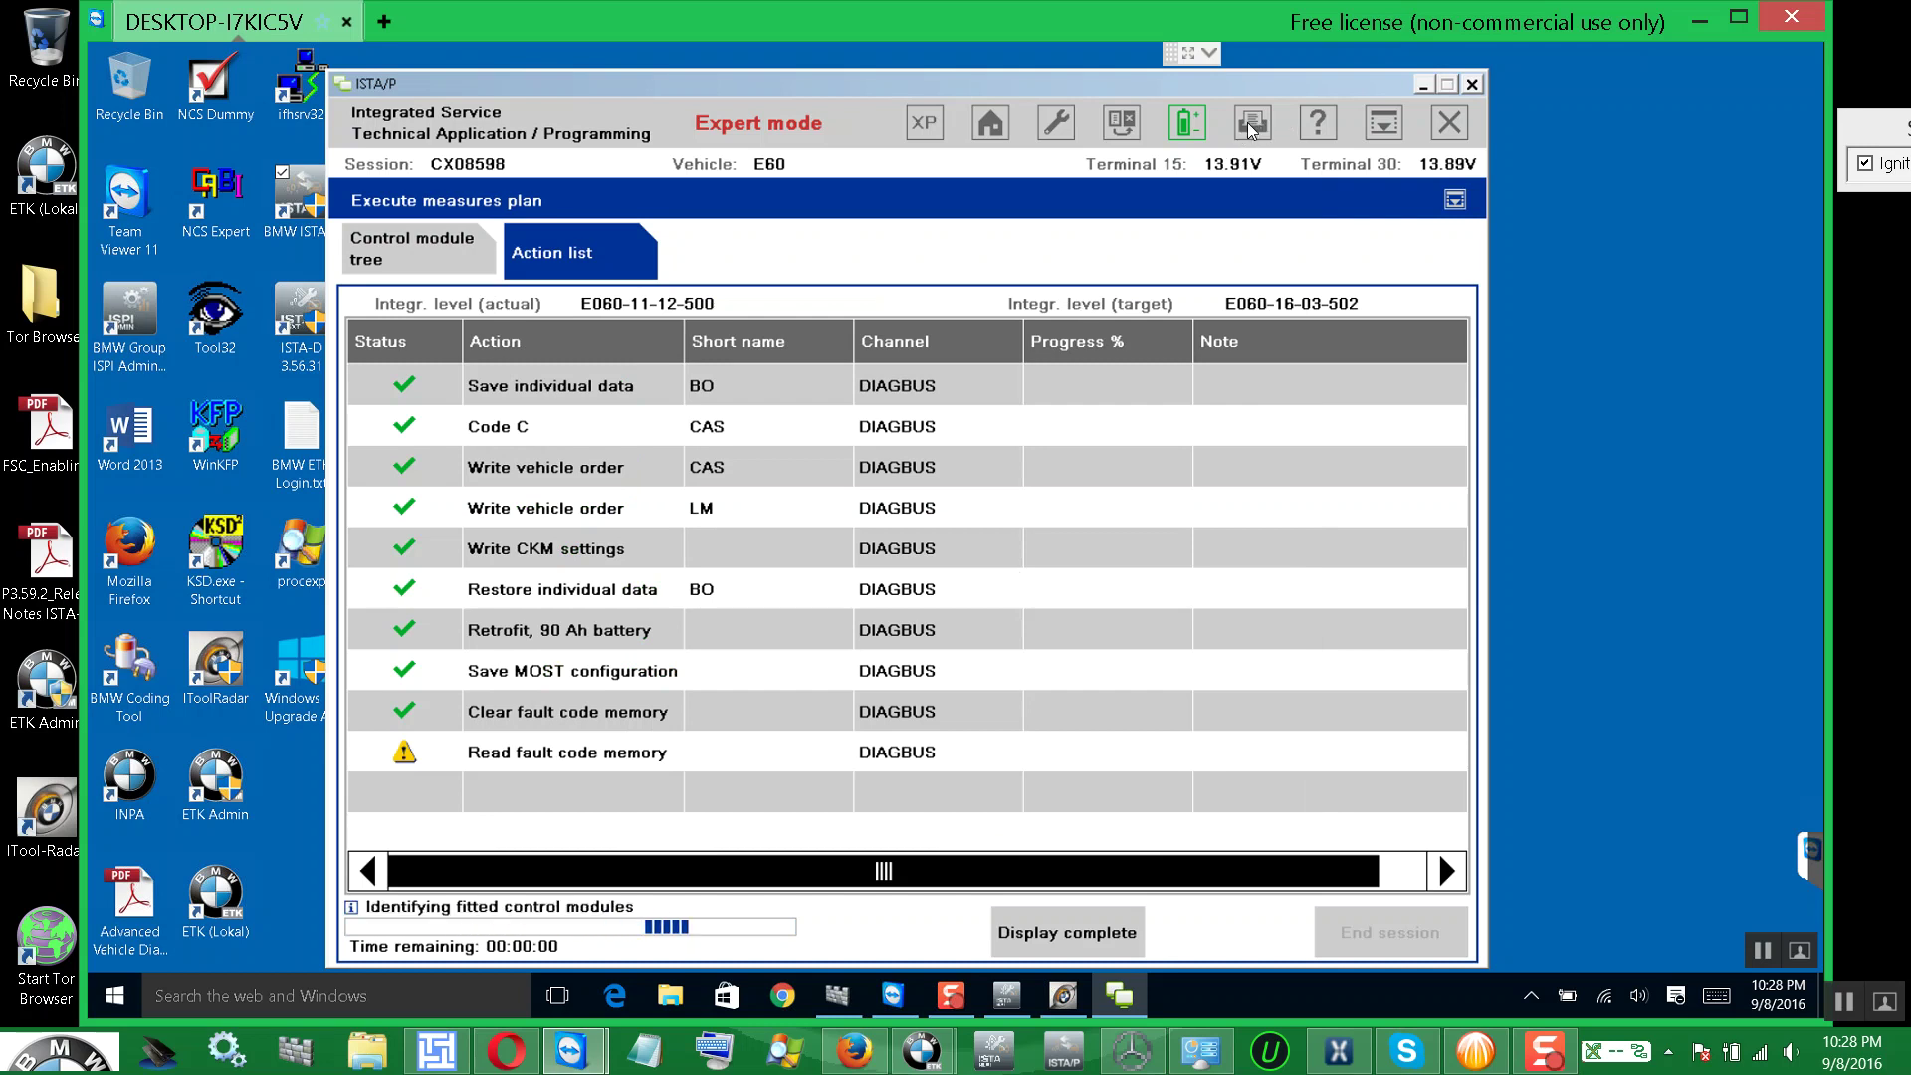
click(1038, 714)
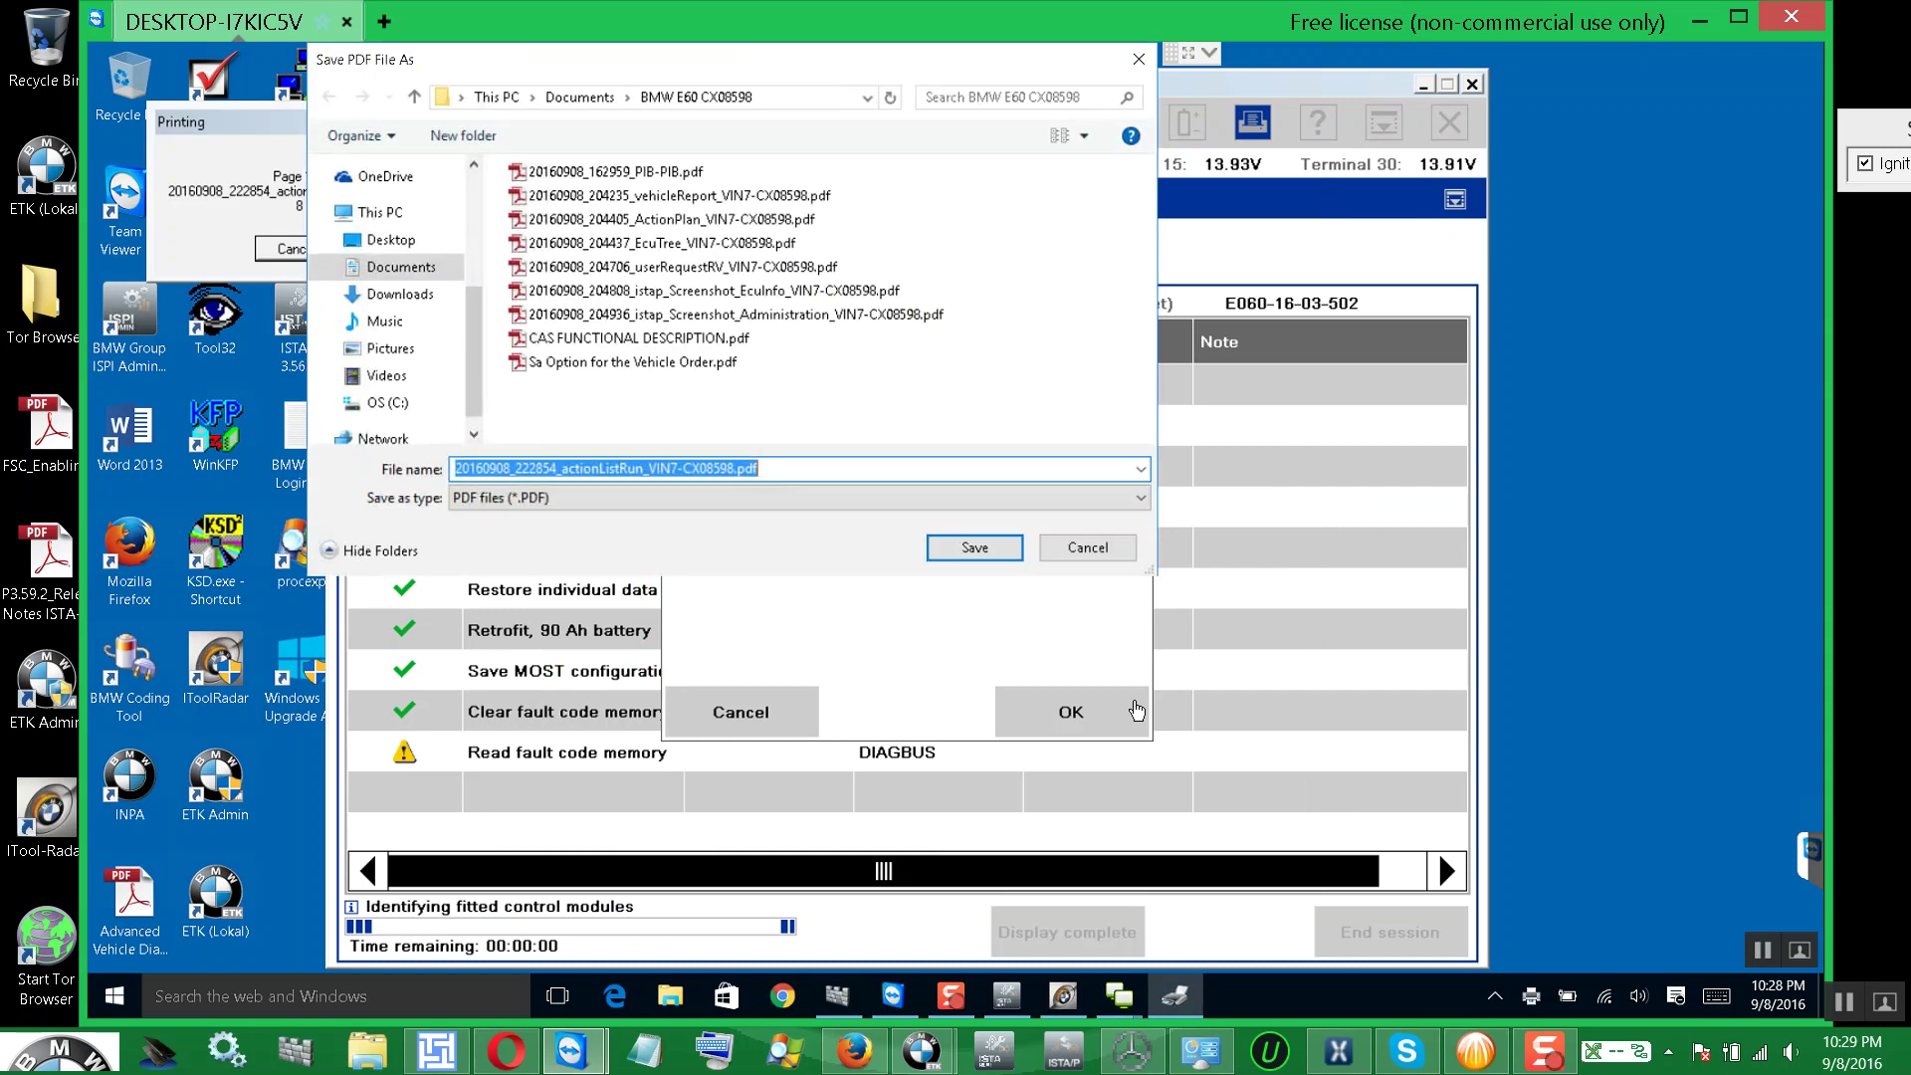
key(End)
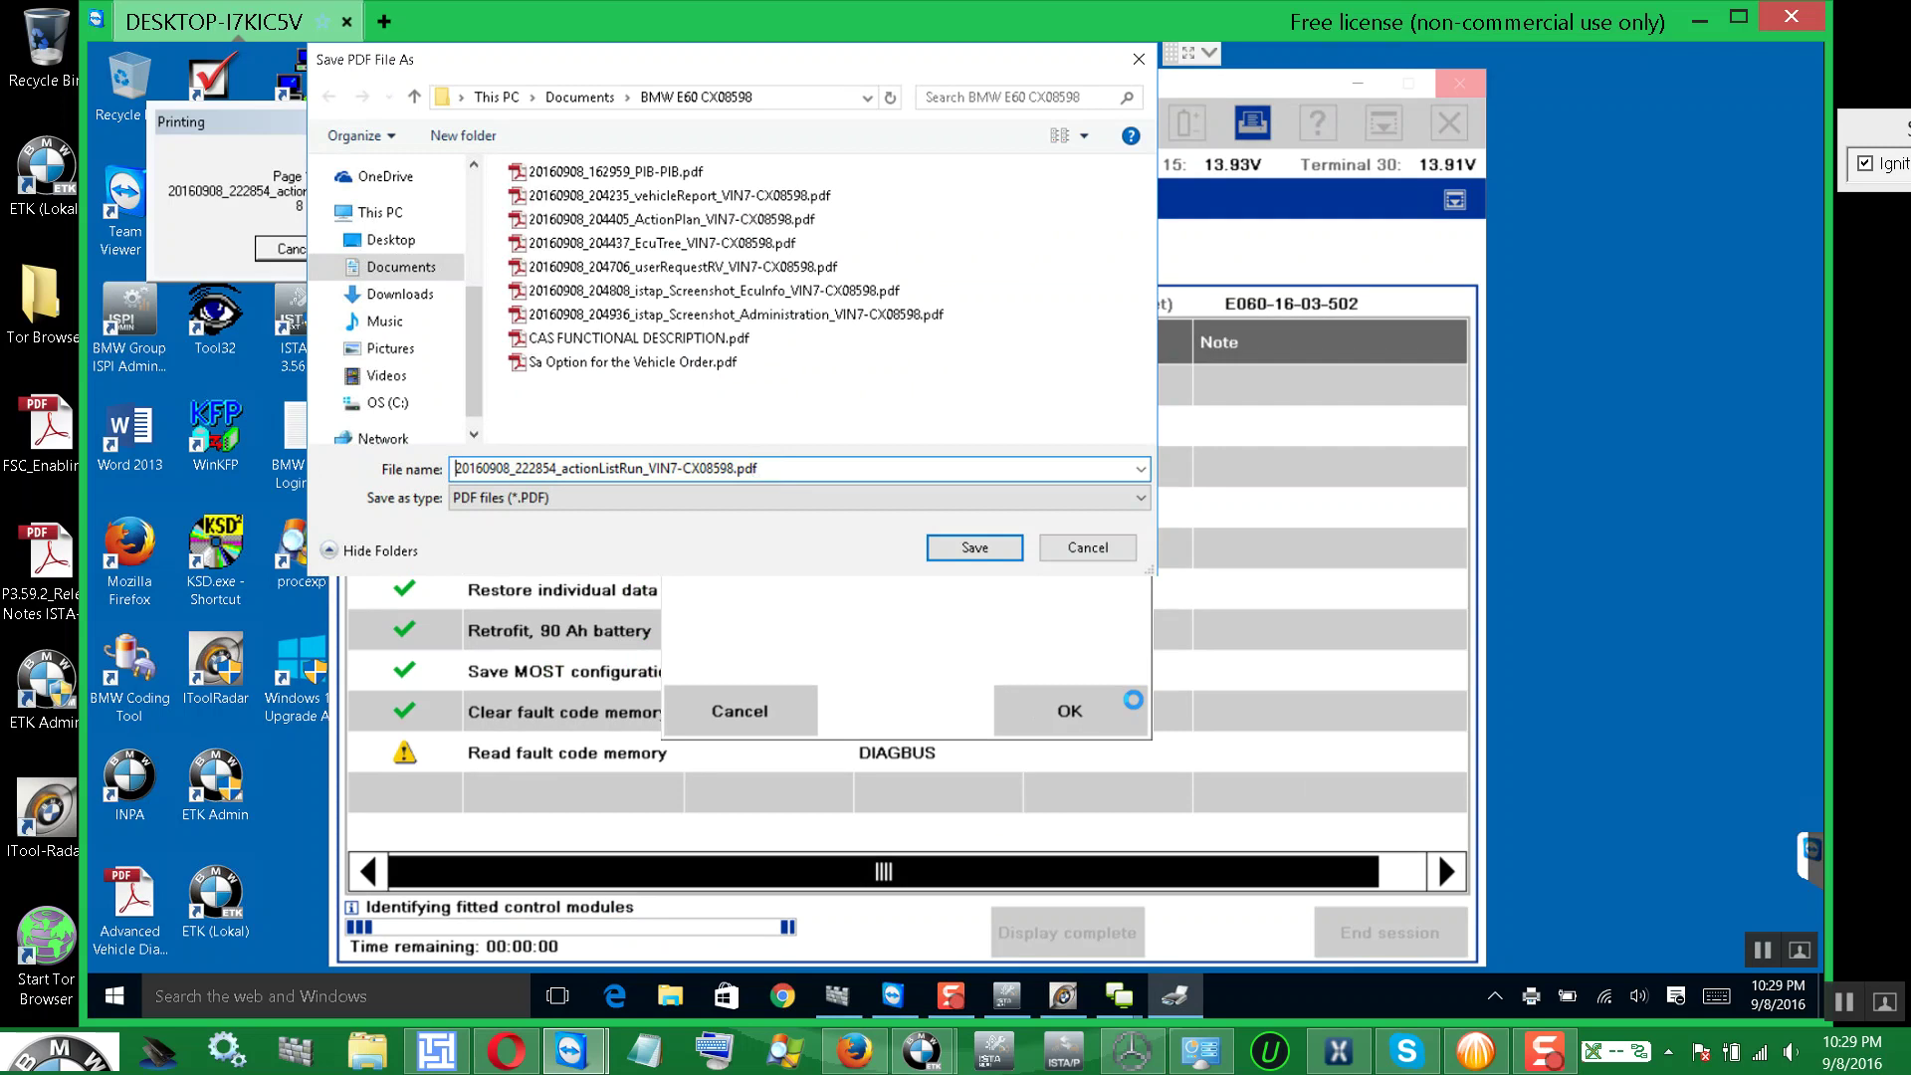
key(Home)
text(Ba)
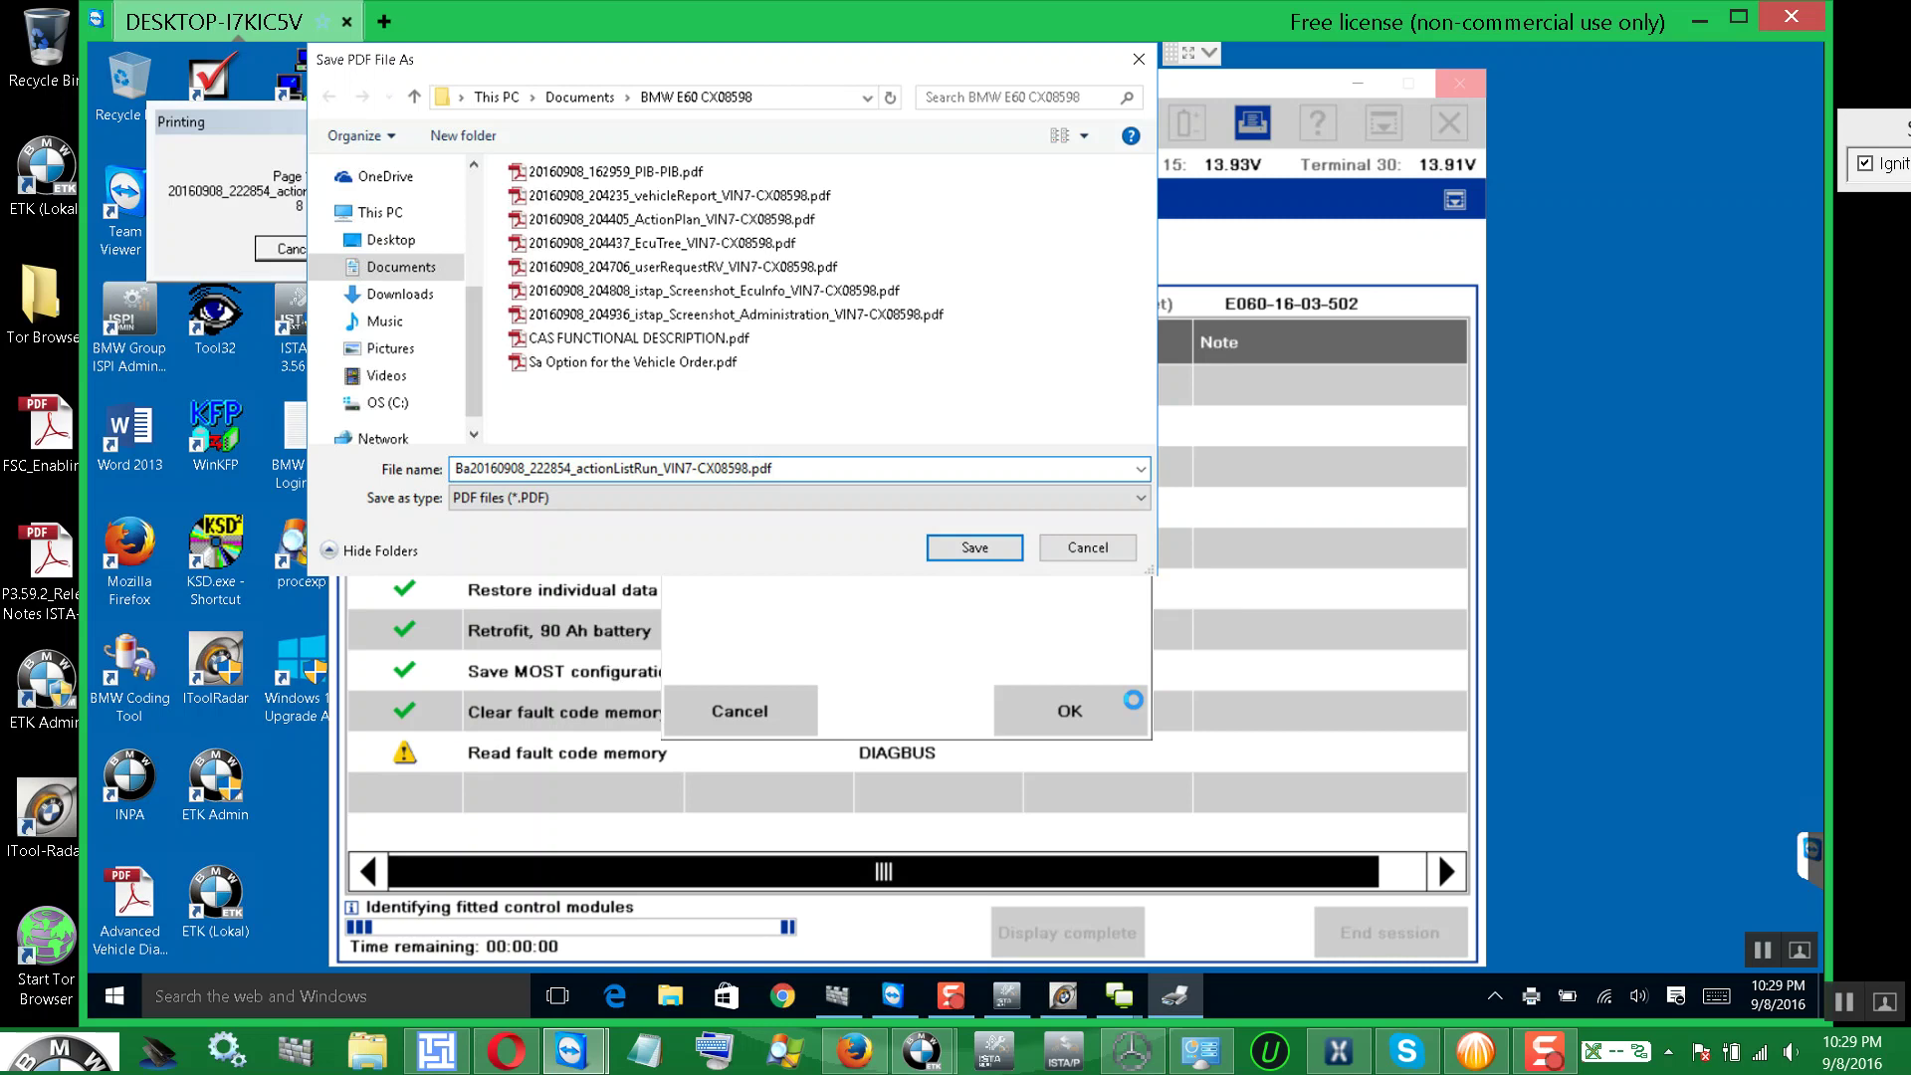
text(ttery)
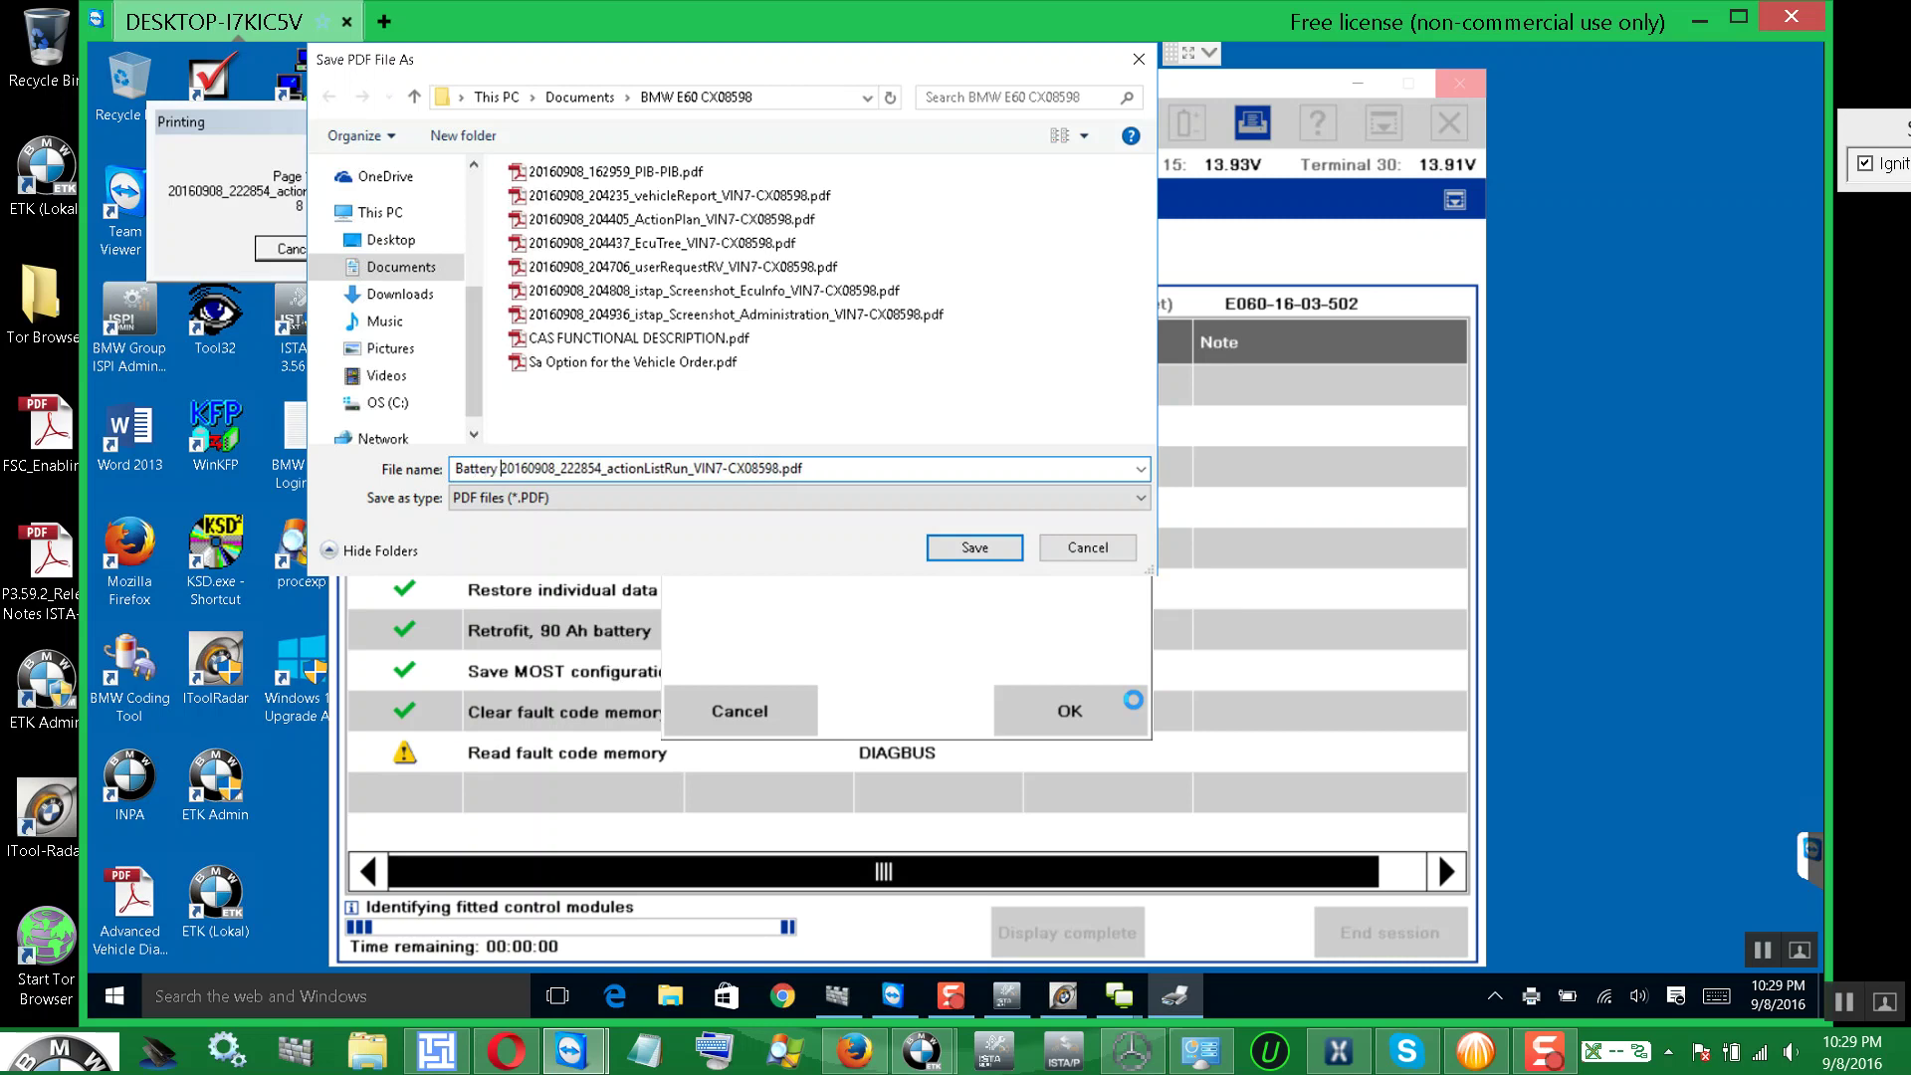
text( Hadd)
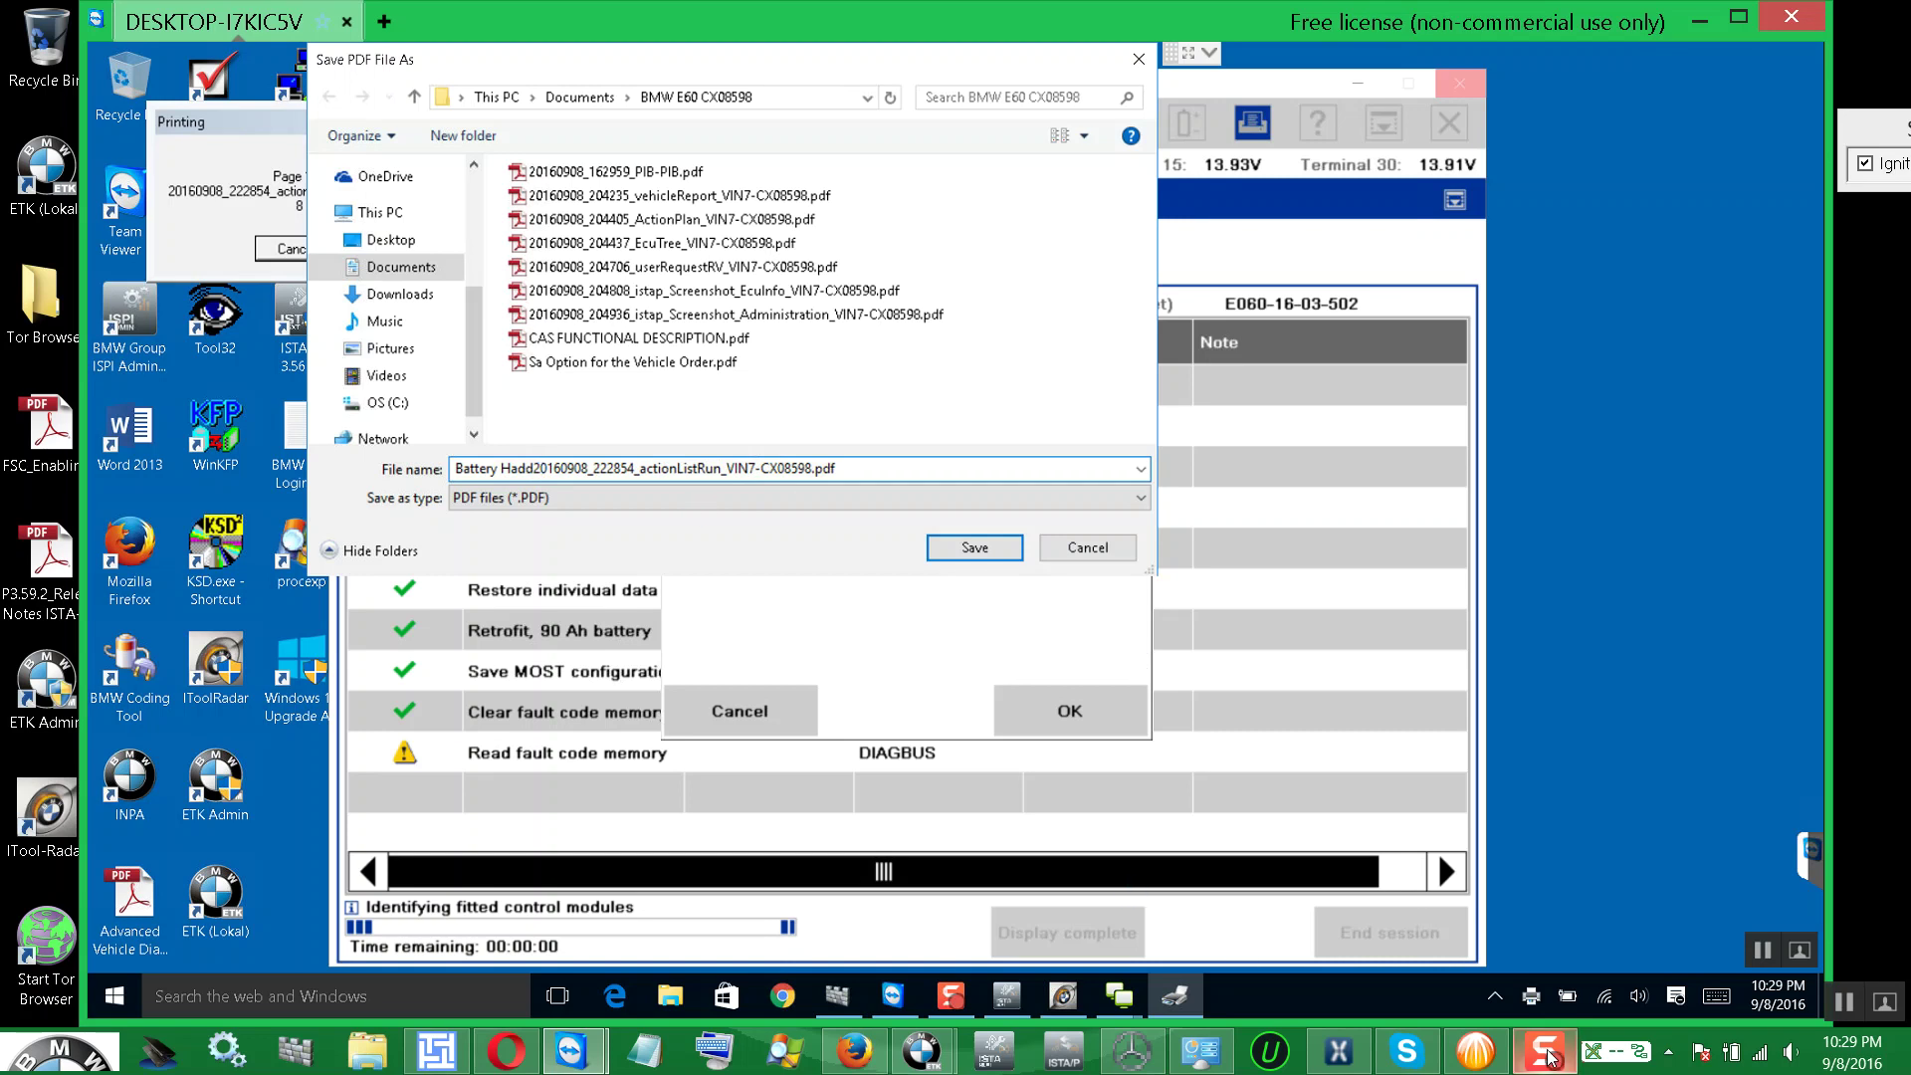
text(ded to CAS unit as 90Ah)
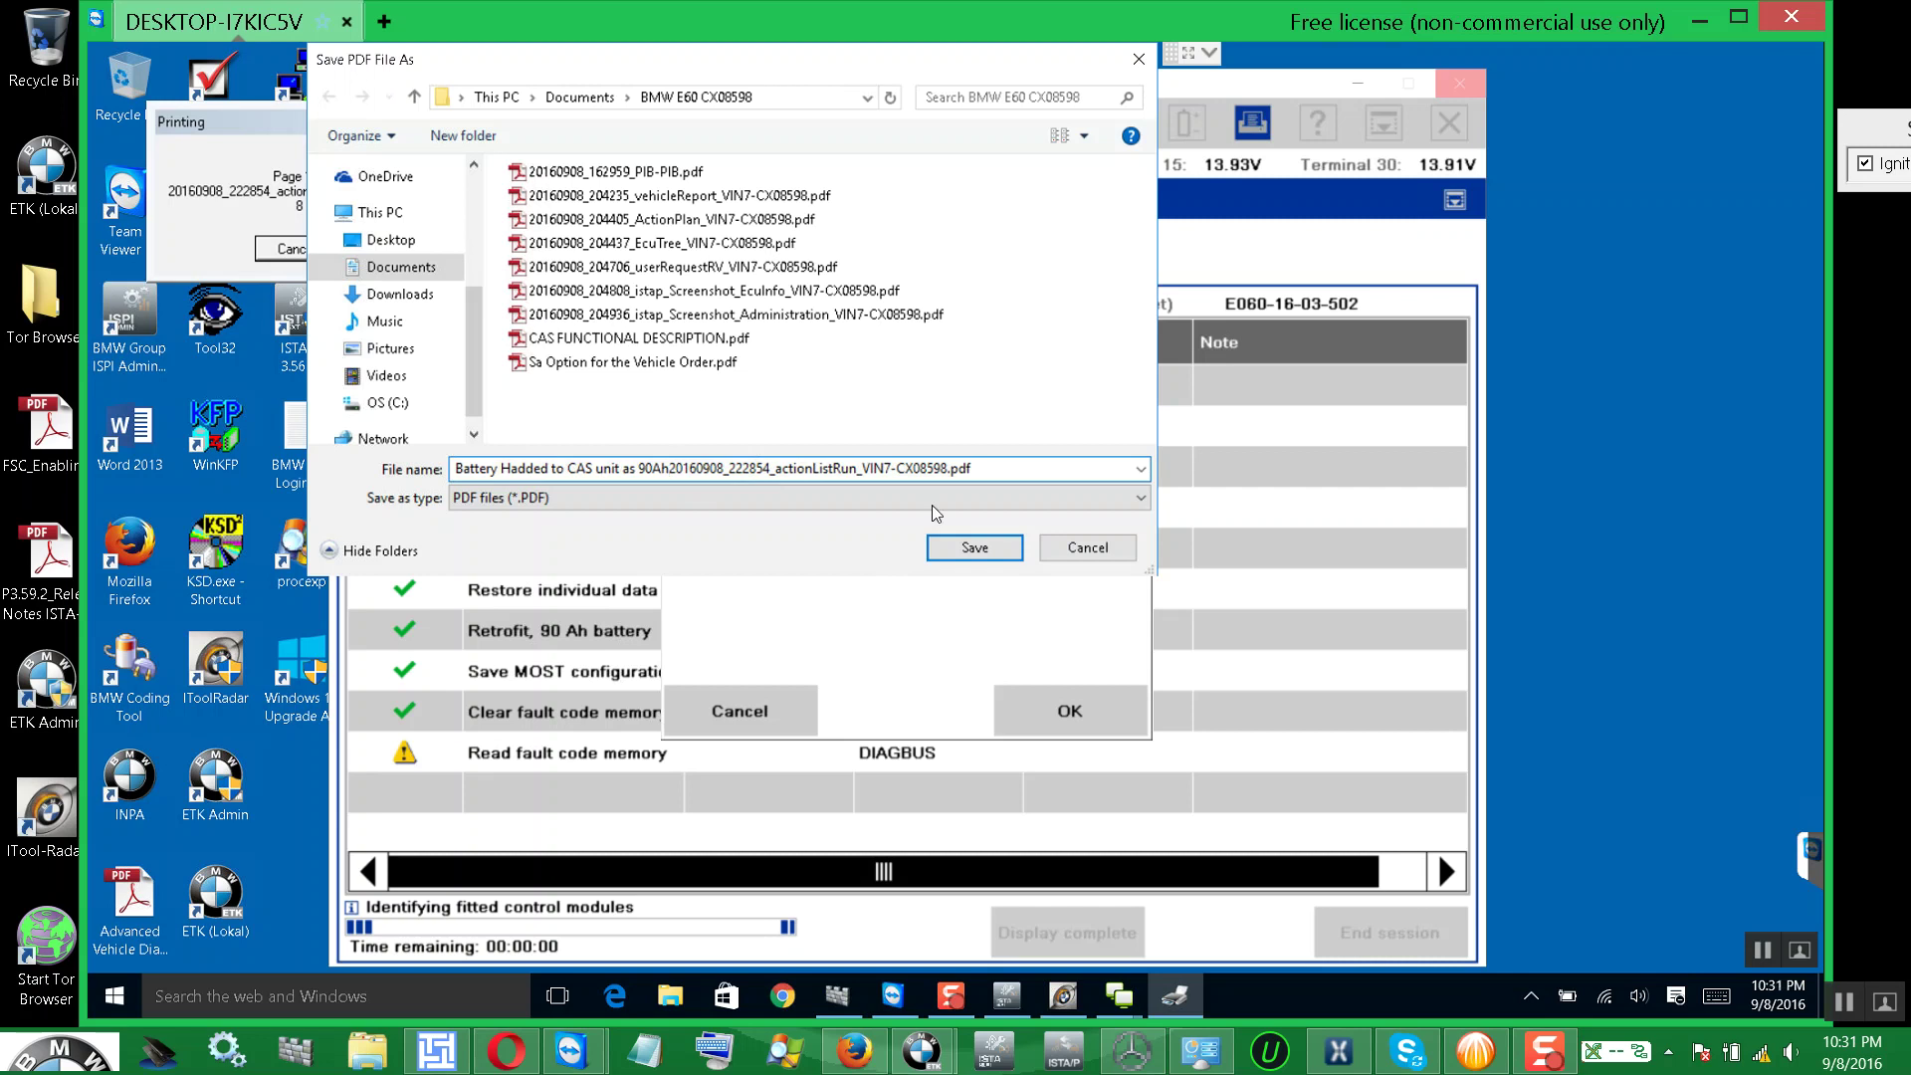
- Separate the file name's prefix with an underscore, format its date as 2016-09-08, and save the PDF
click(670, 466)
text(_)
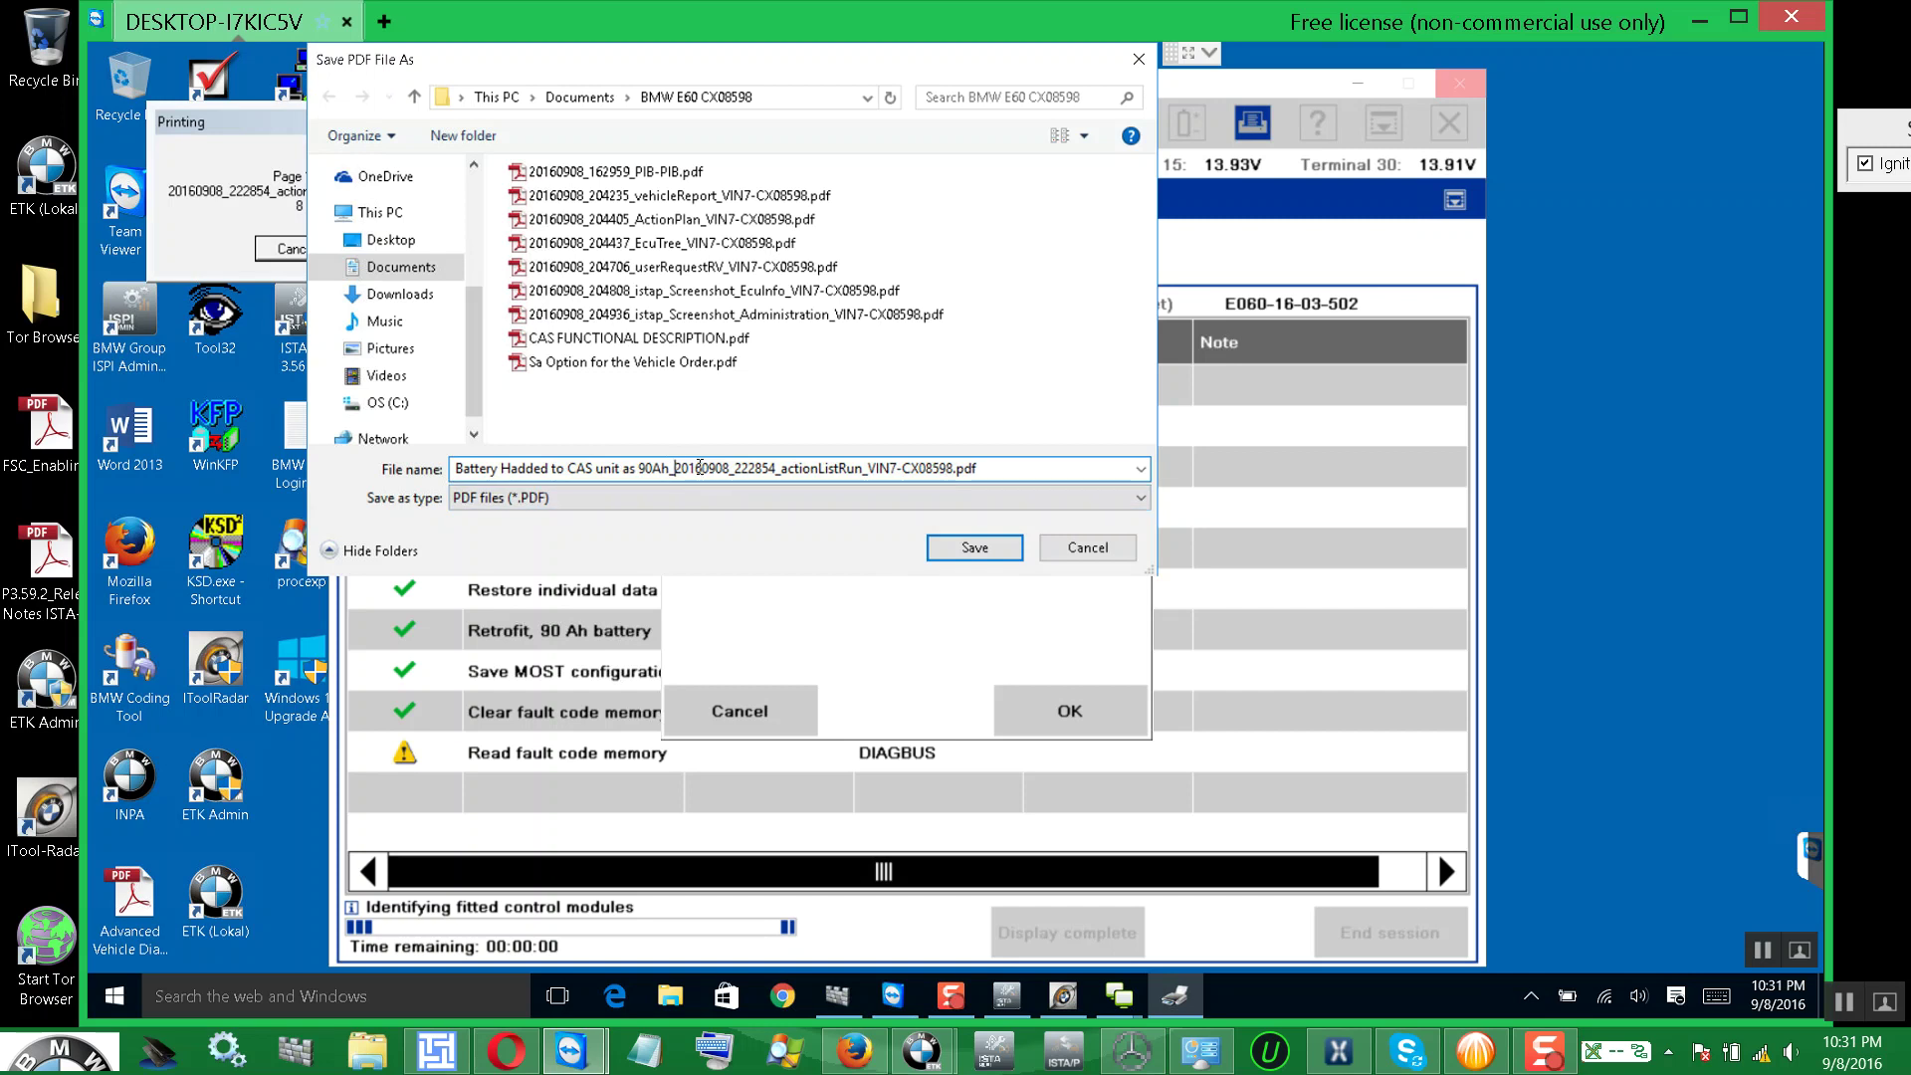
text(-)
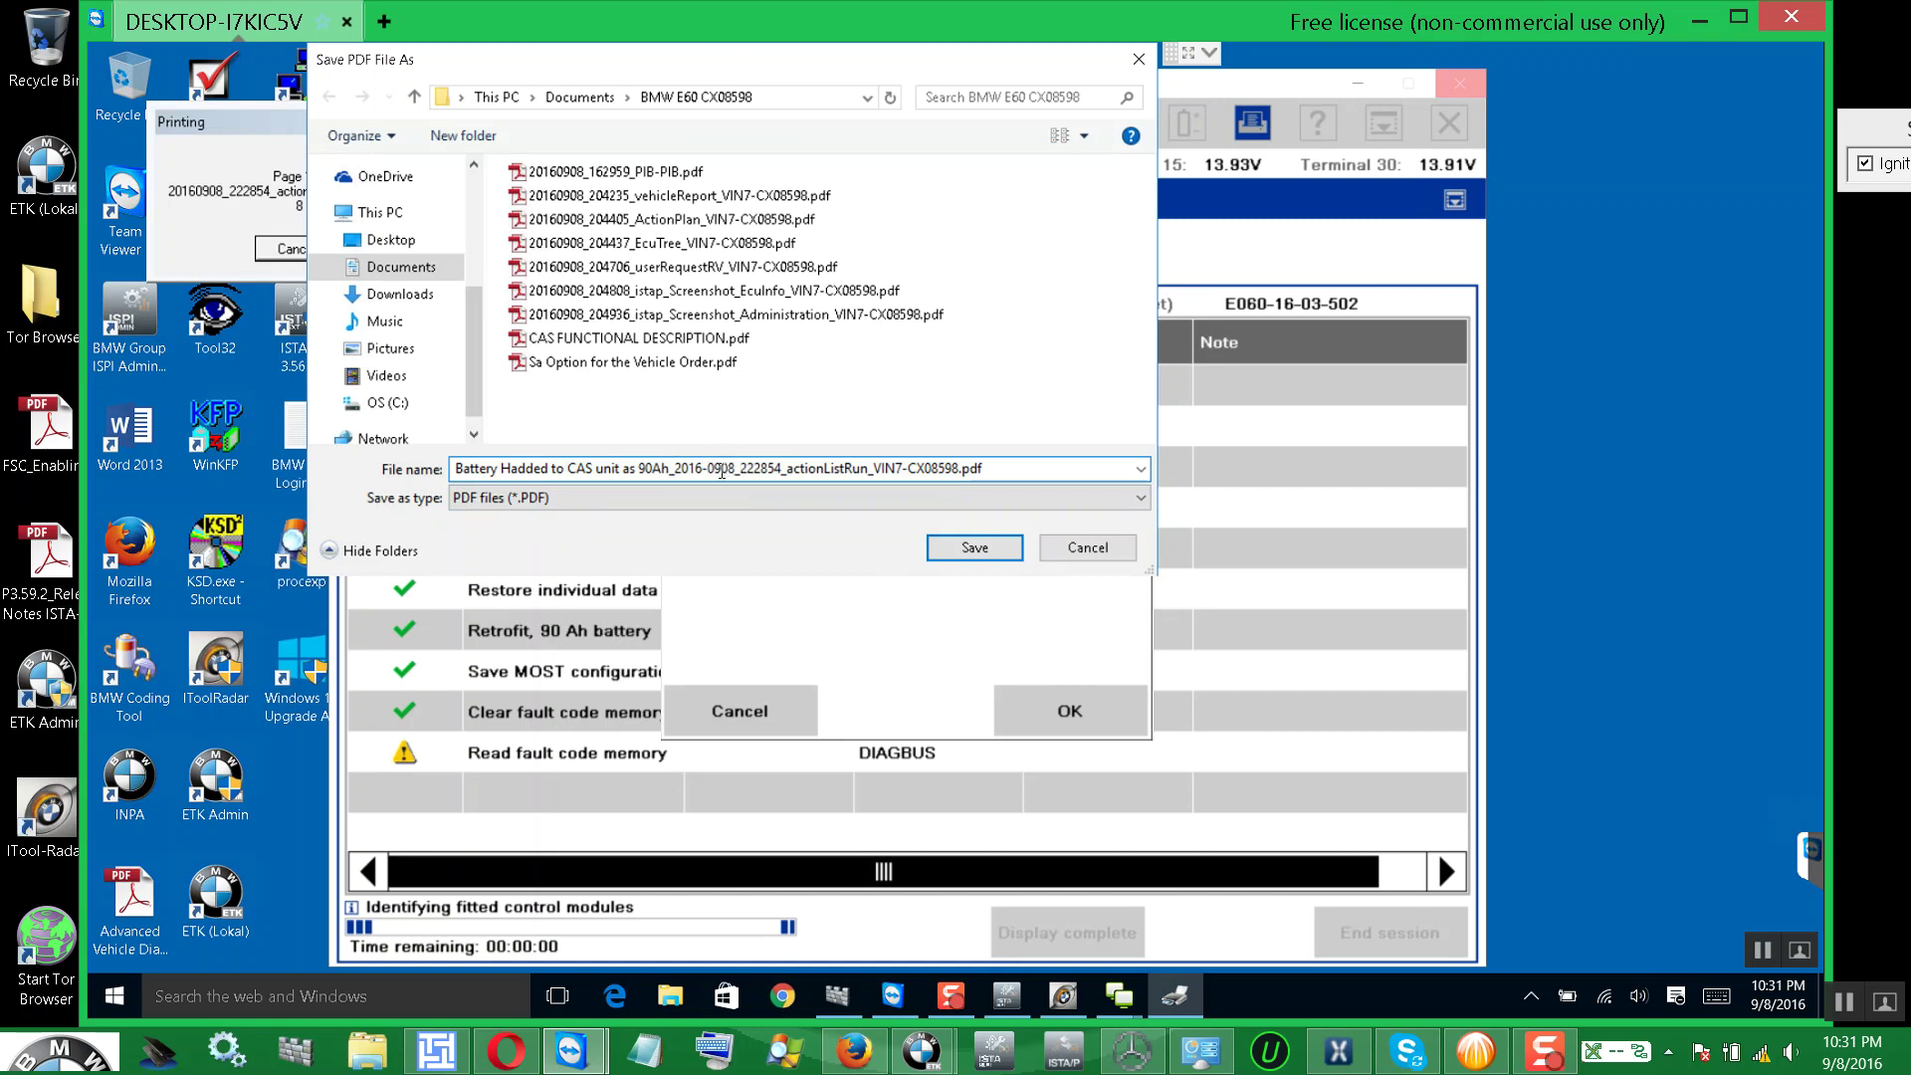
click(722, 470)
text(-)
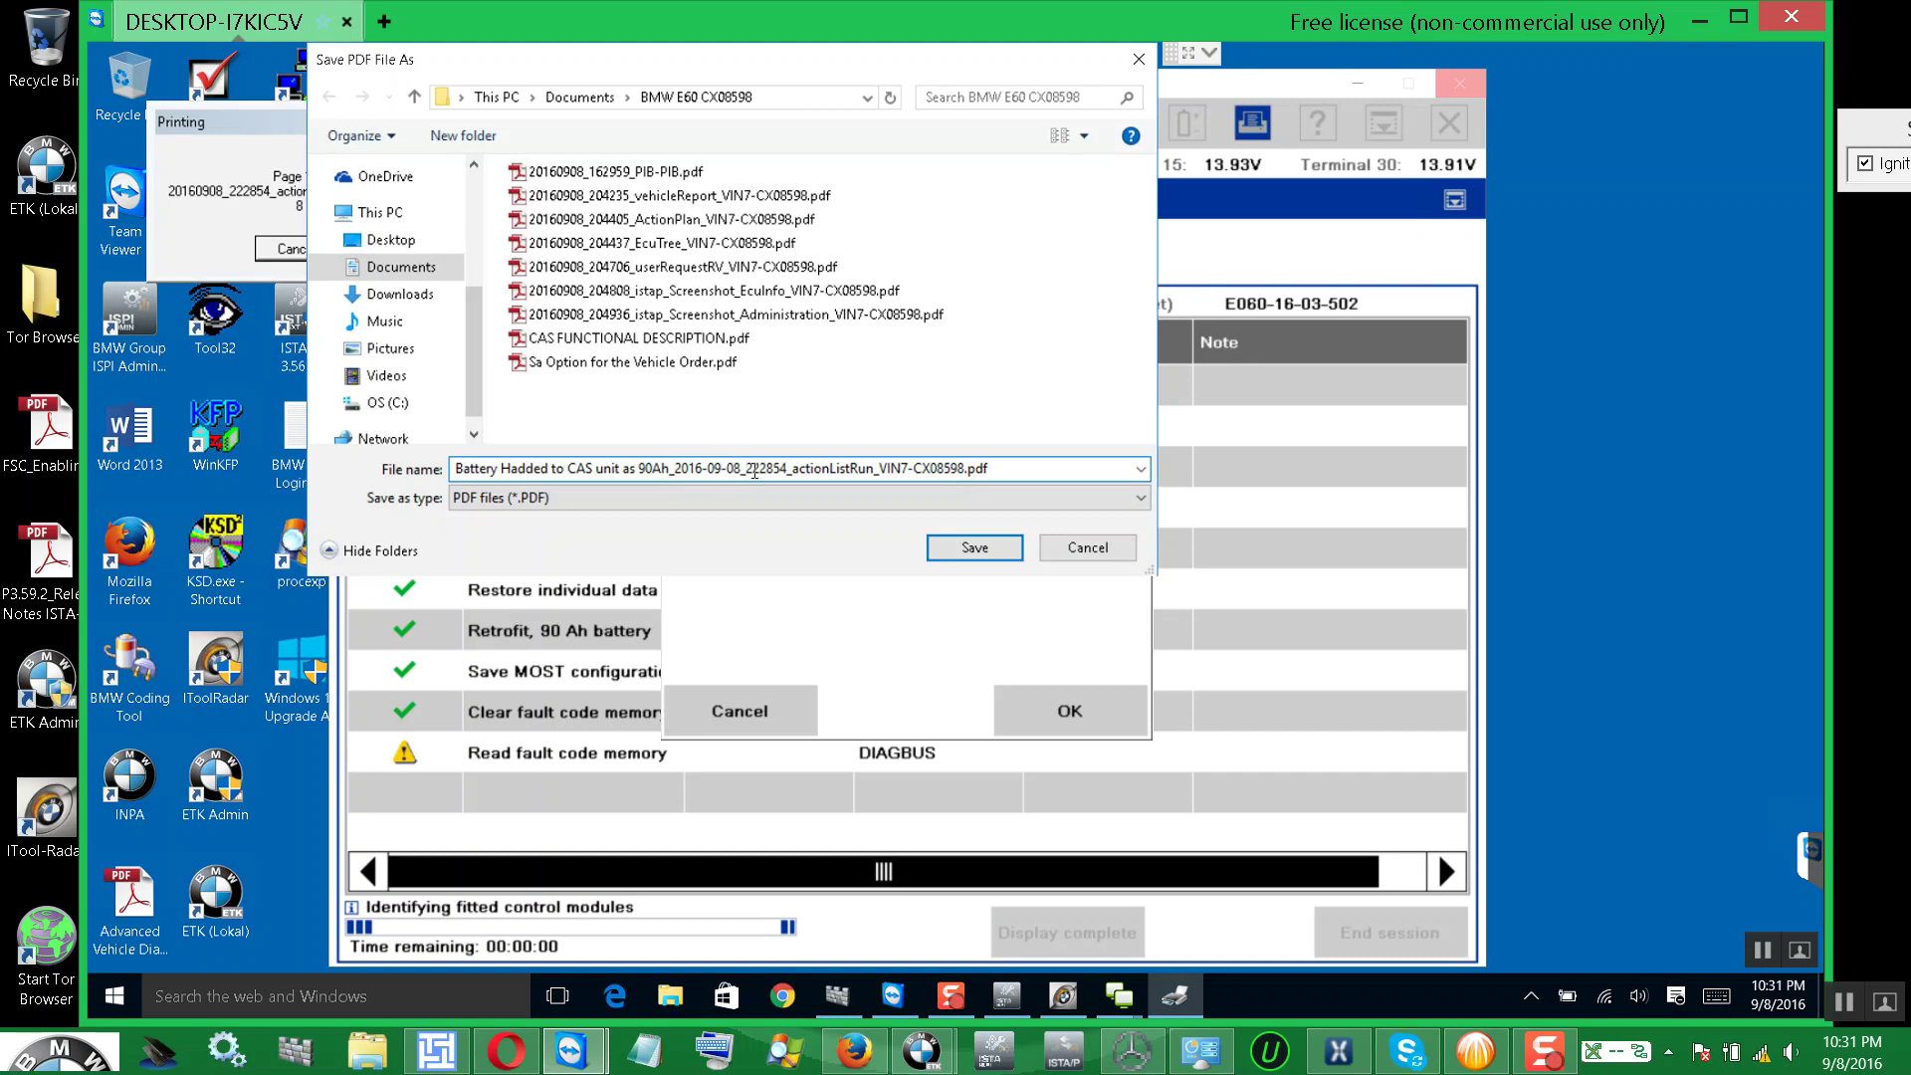
click(954, 560)
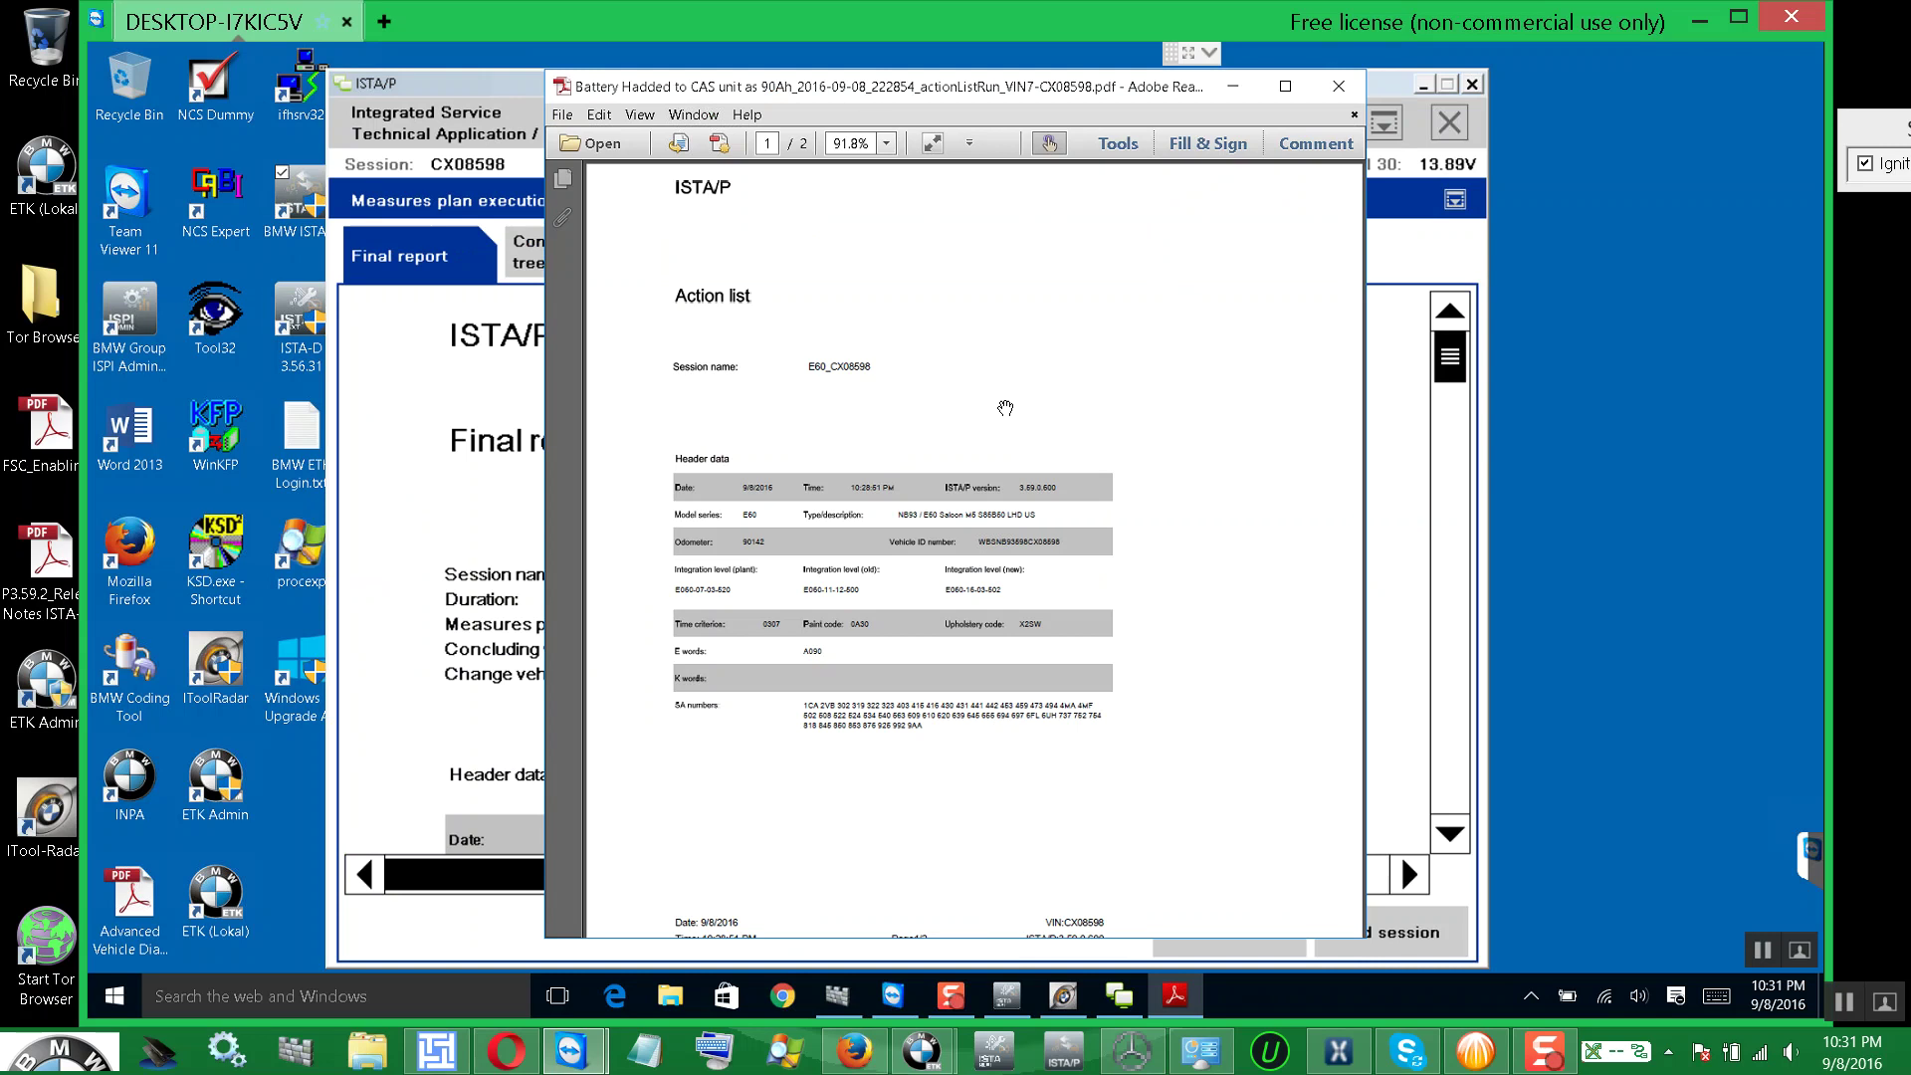
- Examine the saved action list's header data at 150% in a wider window, including vehicle details, integration levels and SA numbers
scroll(1005, 406, down, 3)
scroll(1005, 406, down, 1)
scroll(1006, 406, up, 1)
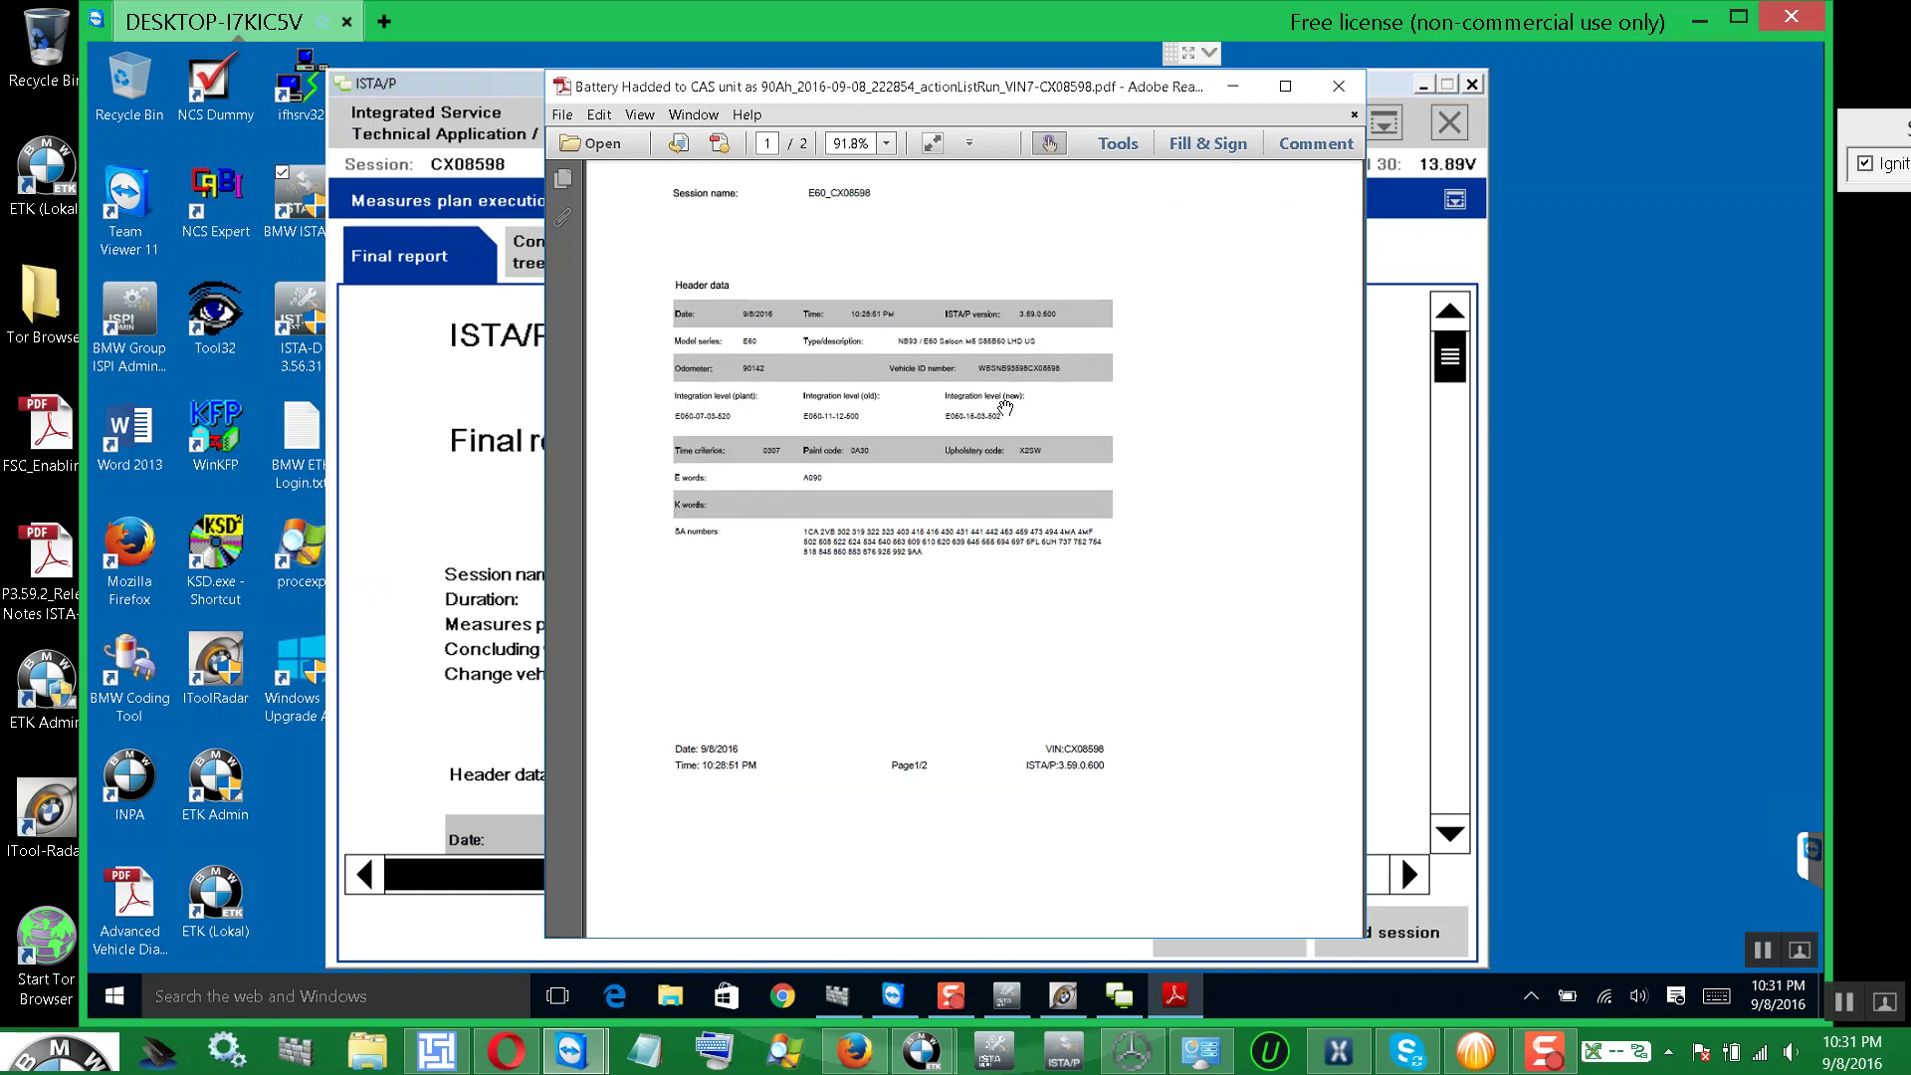
scroll(995, 418, up, 1)
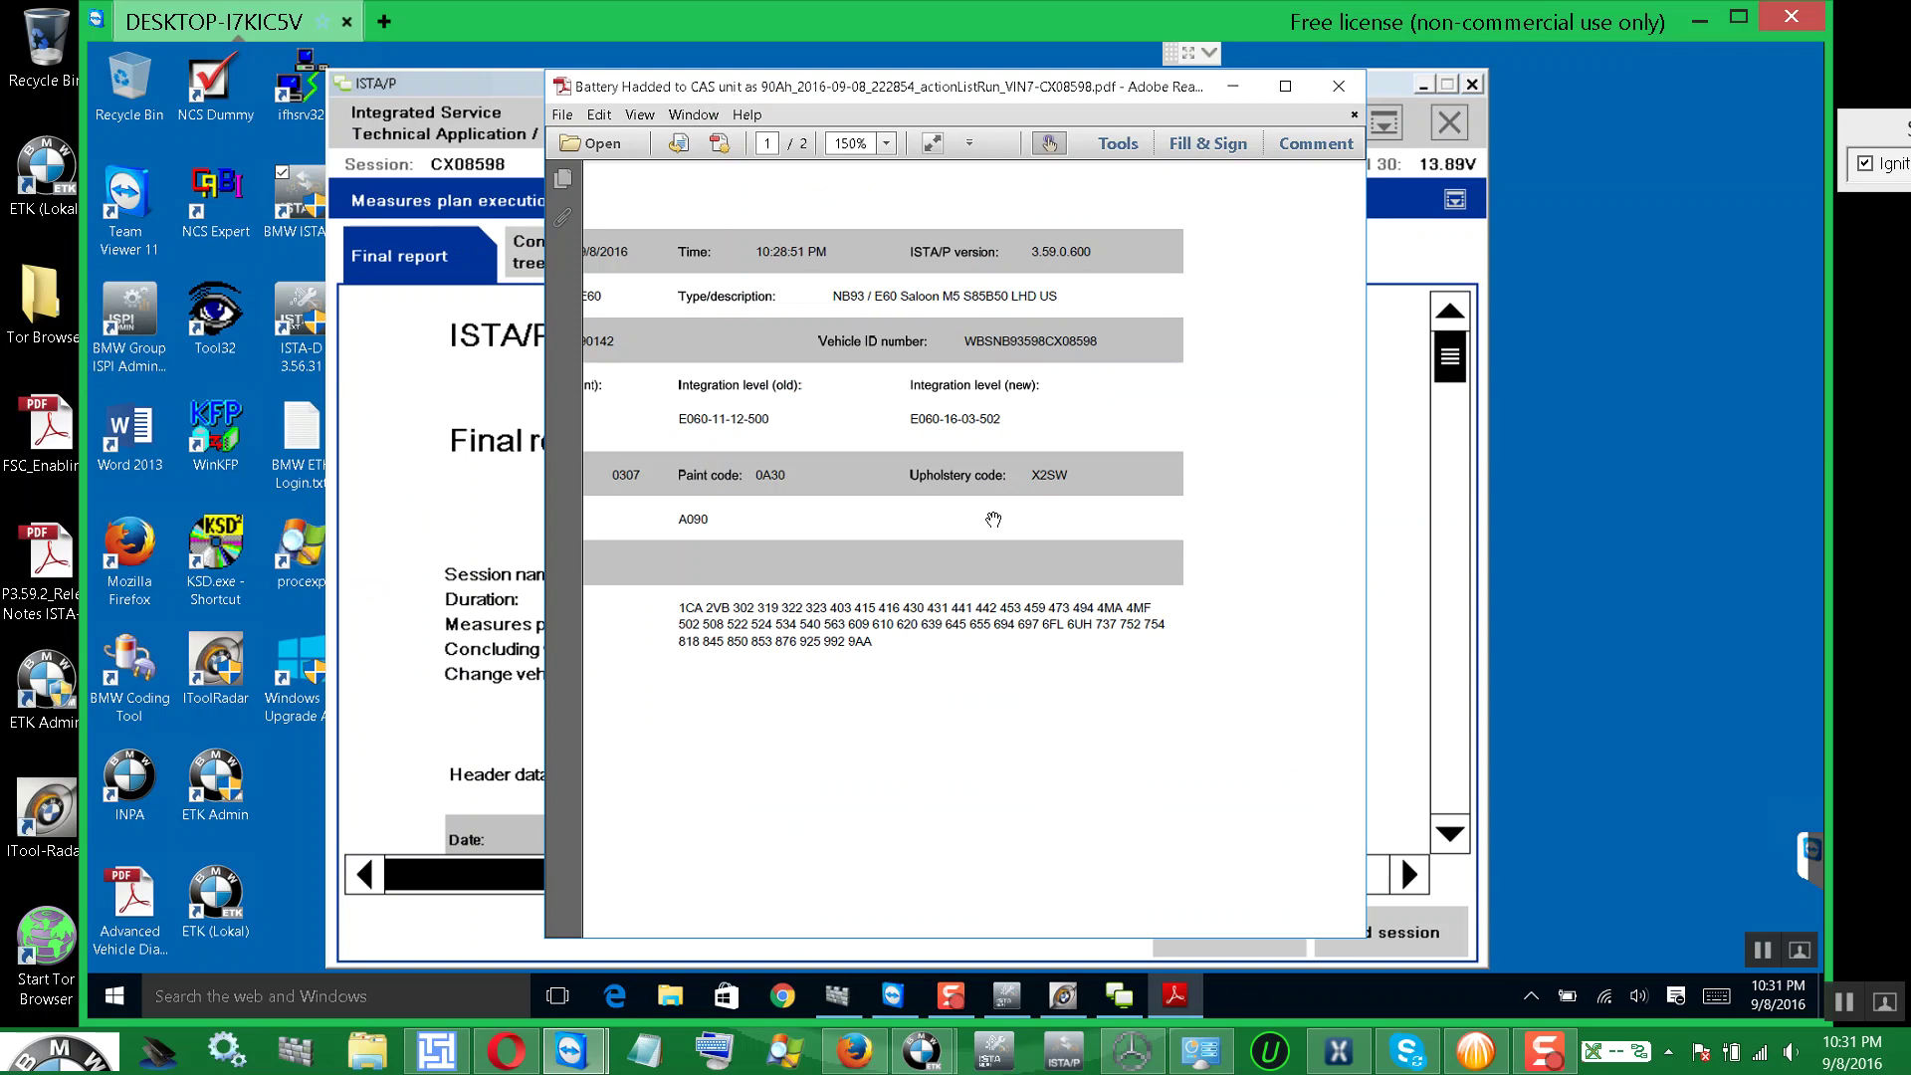
scroll(993, 520, up, 1)
scroll(987, 558, down, 1)
drag(1628, 476, 1622, 478)
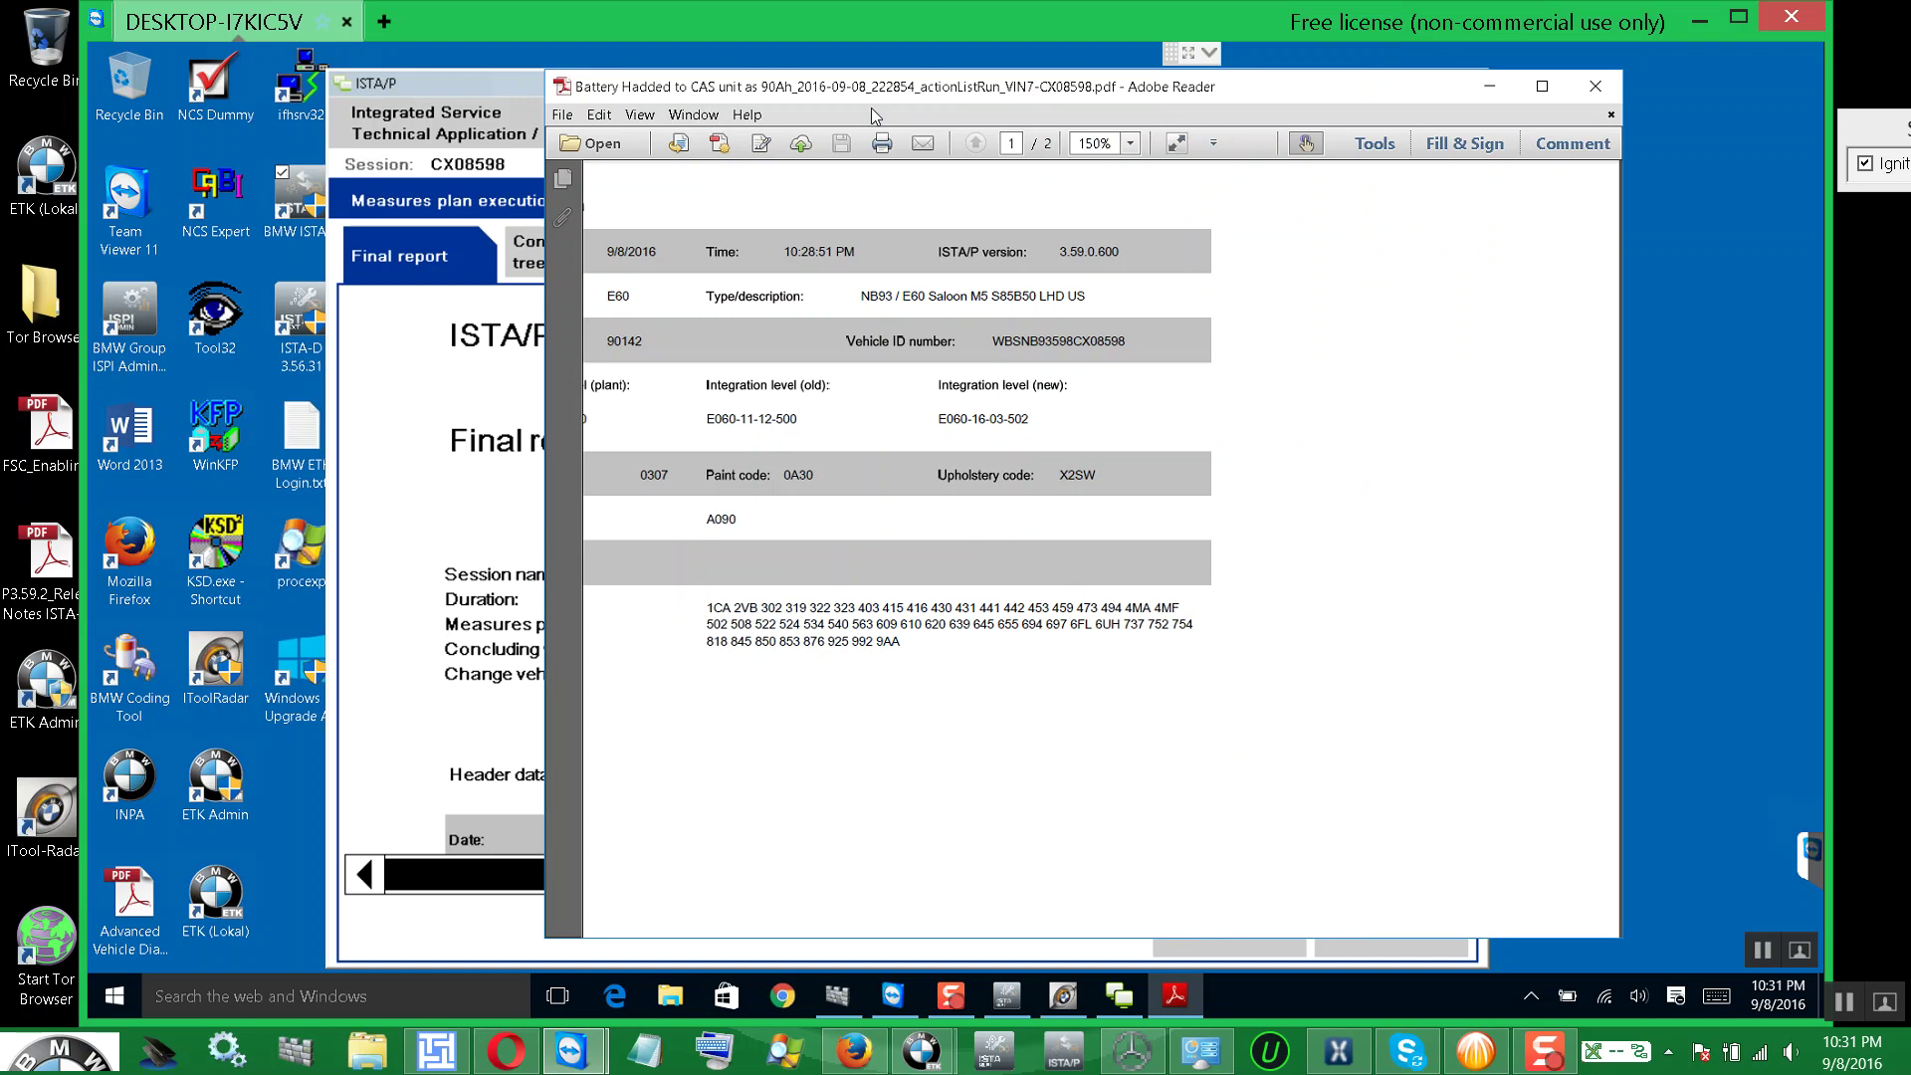
drag(870, 107, 724, 131)
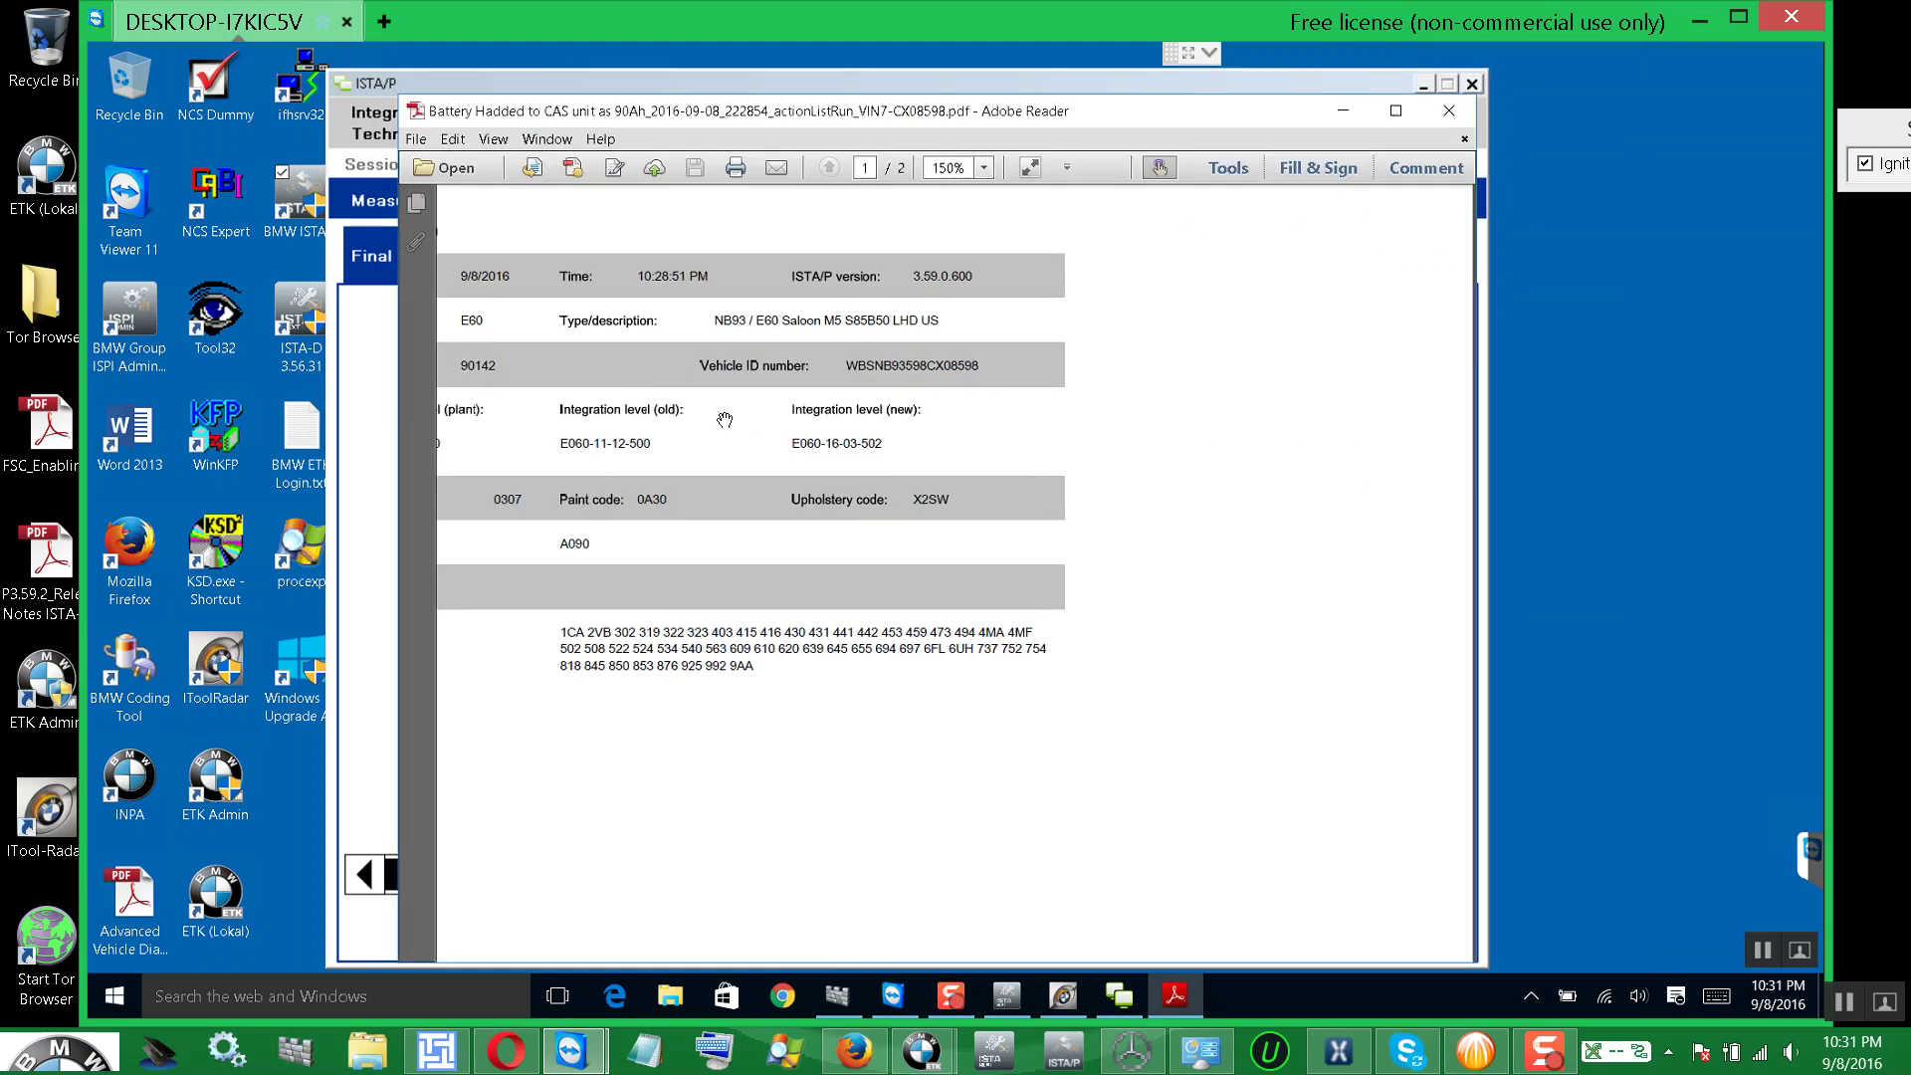
drag(725, 420, 963, 384)
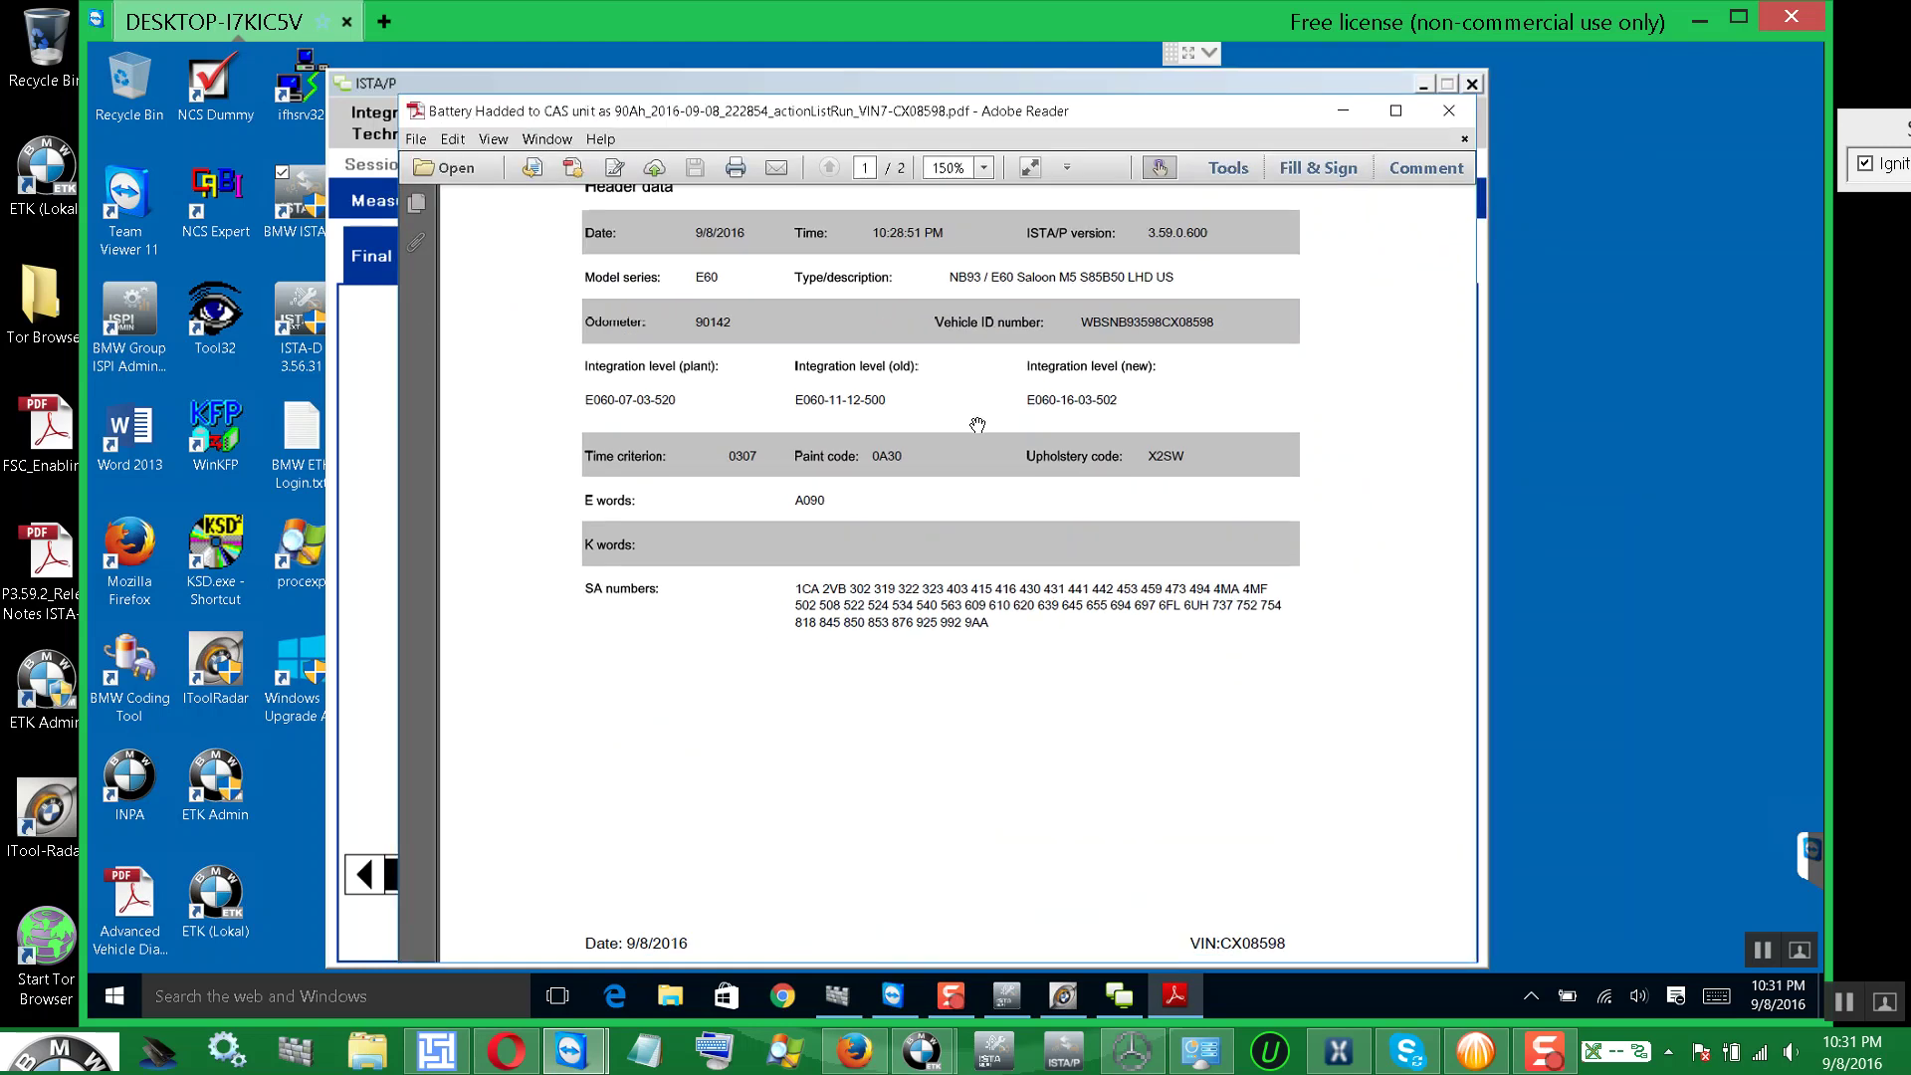
- Review the table of executed actions on page 2 of the PDF, recheck the first page and close the document
scroll(978, 425, down, 5)
scroll(979, 424, down, 3)
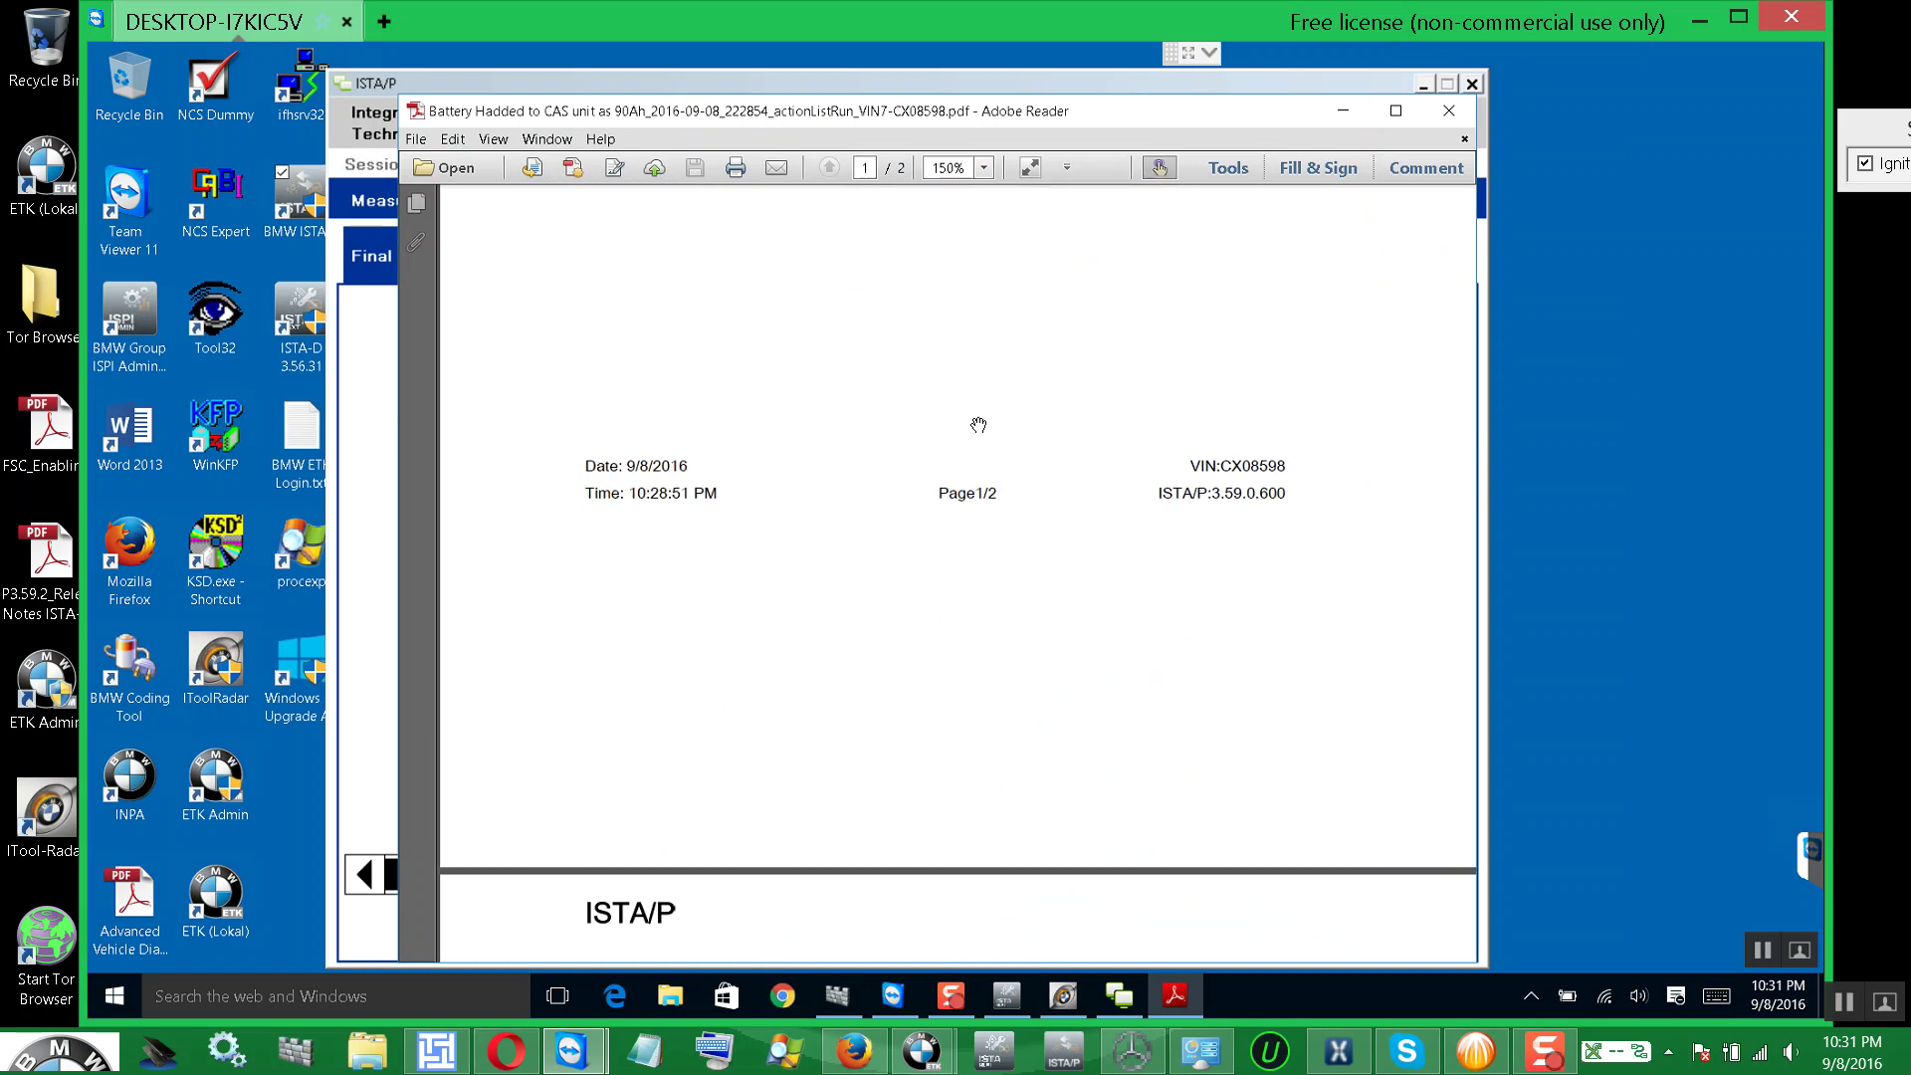
scroll(978, 425, down, 9)
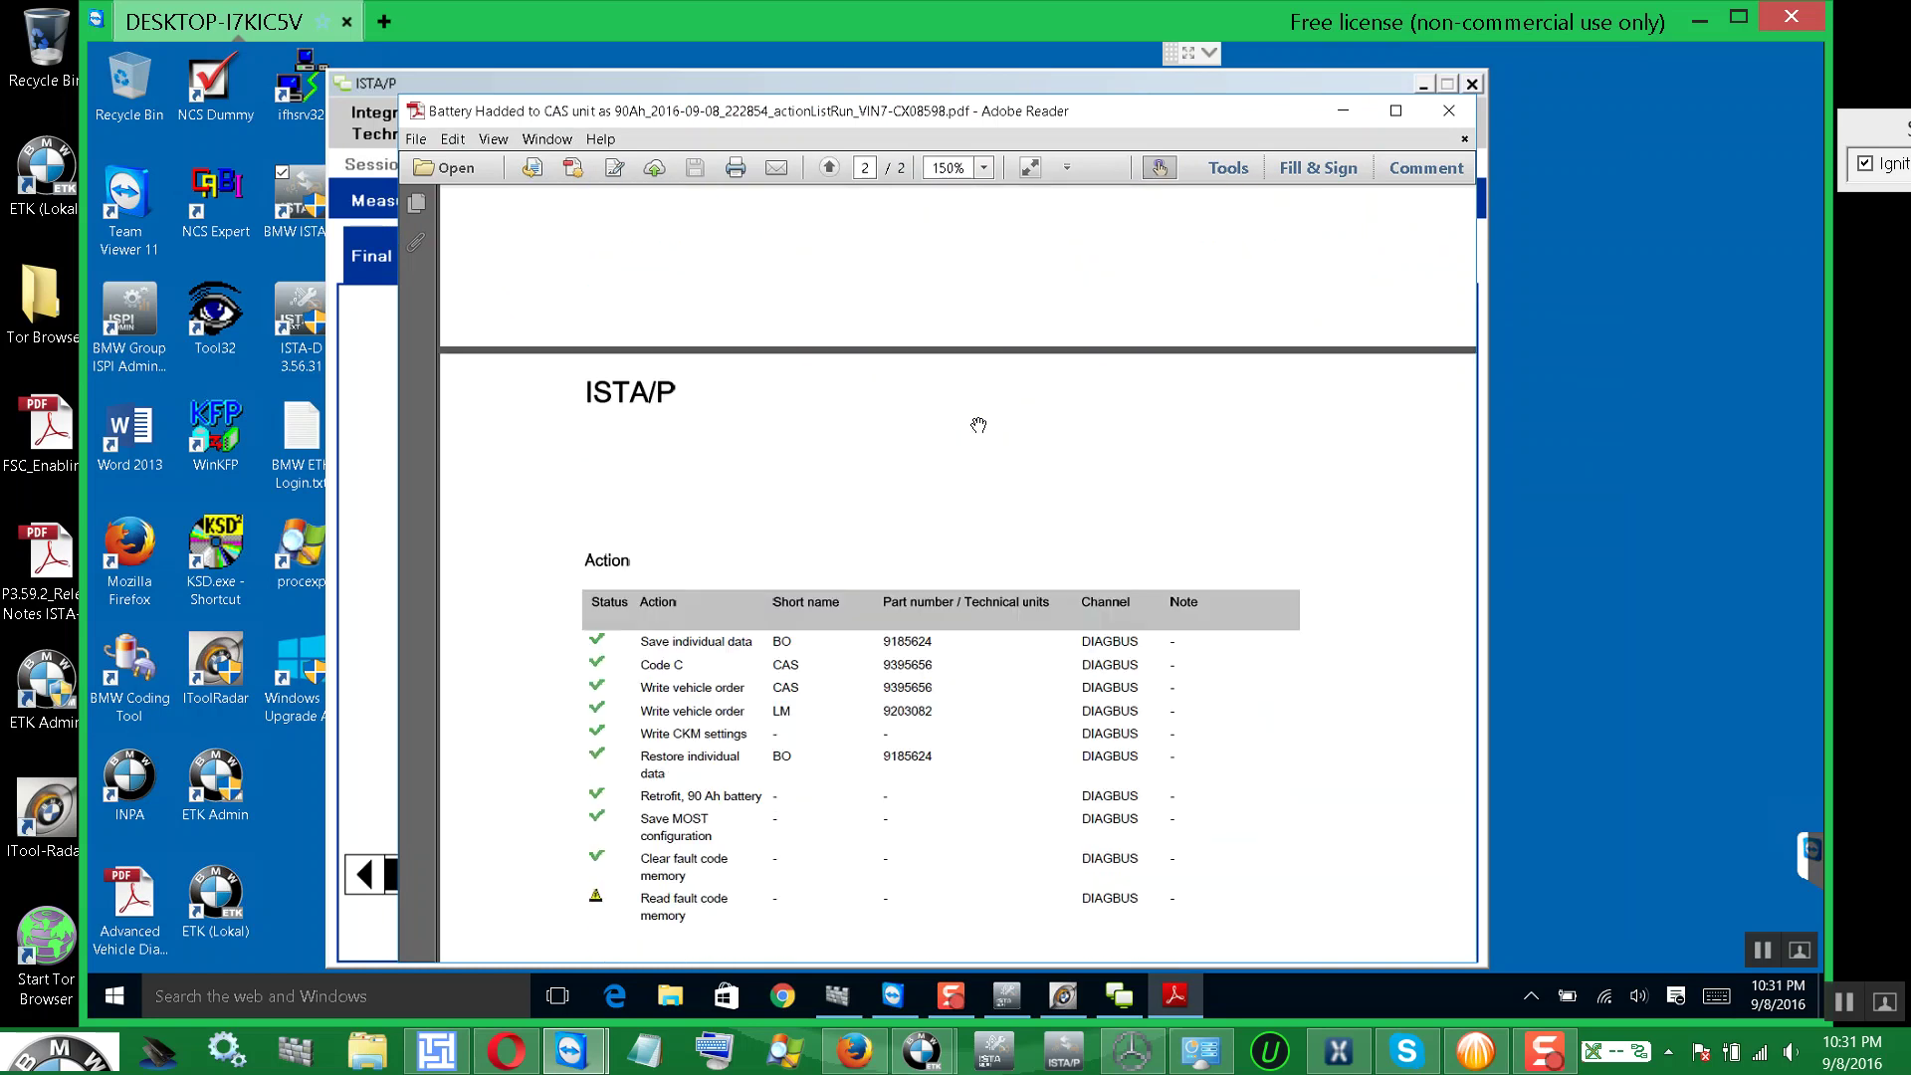
scroll(978, 425, down, 1)
scroll(978, 425, down, 1)
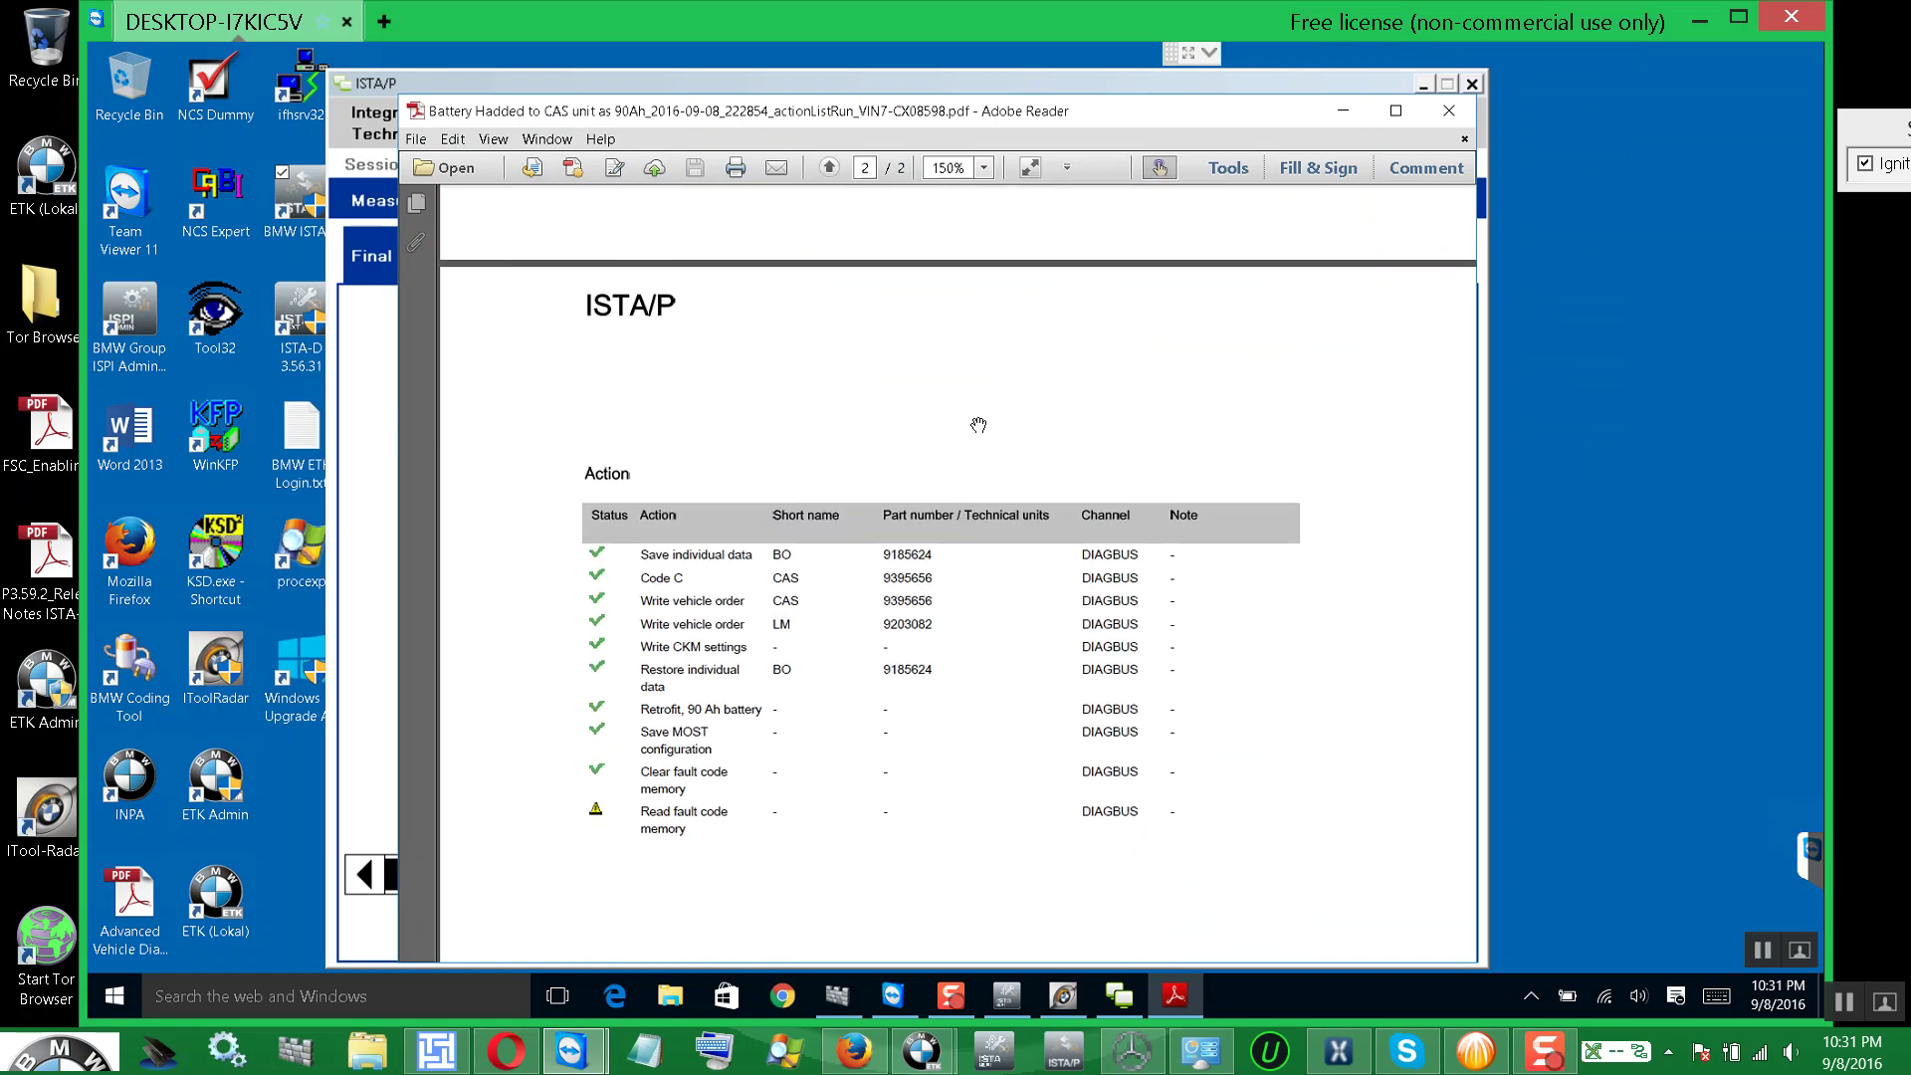
scroll(978, 425, up, 20)
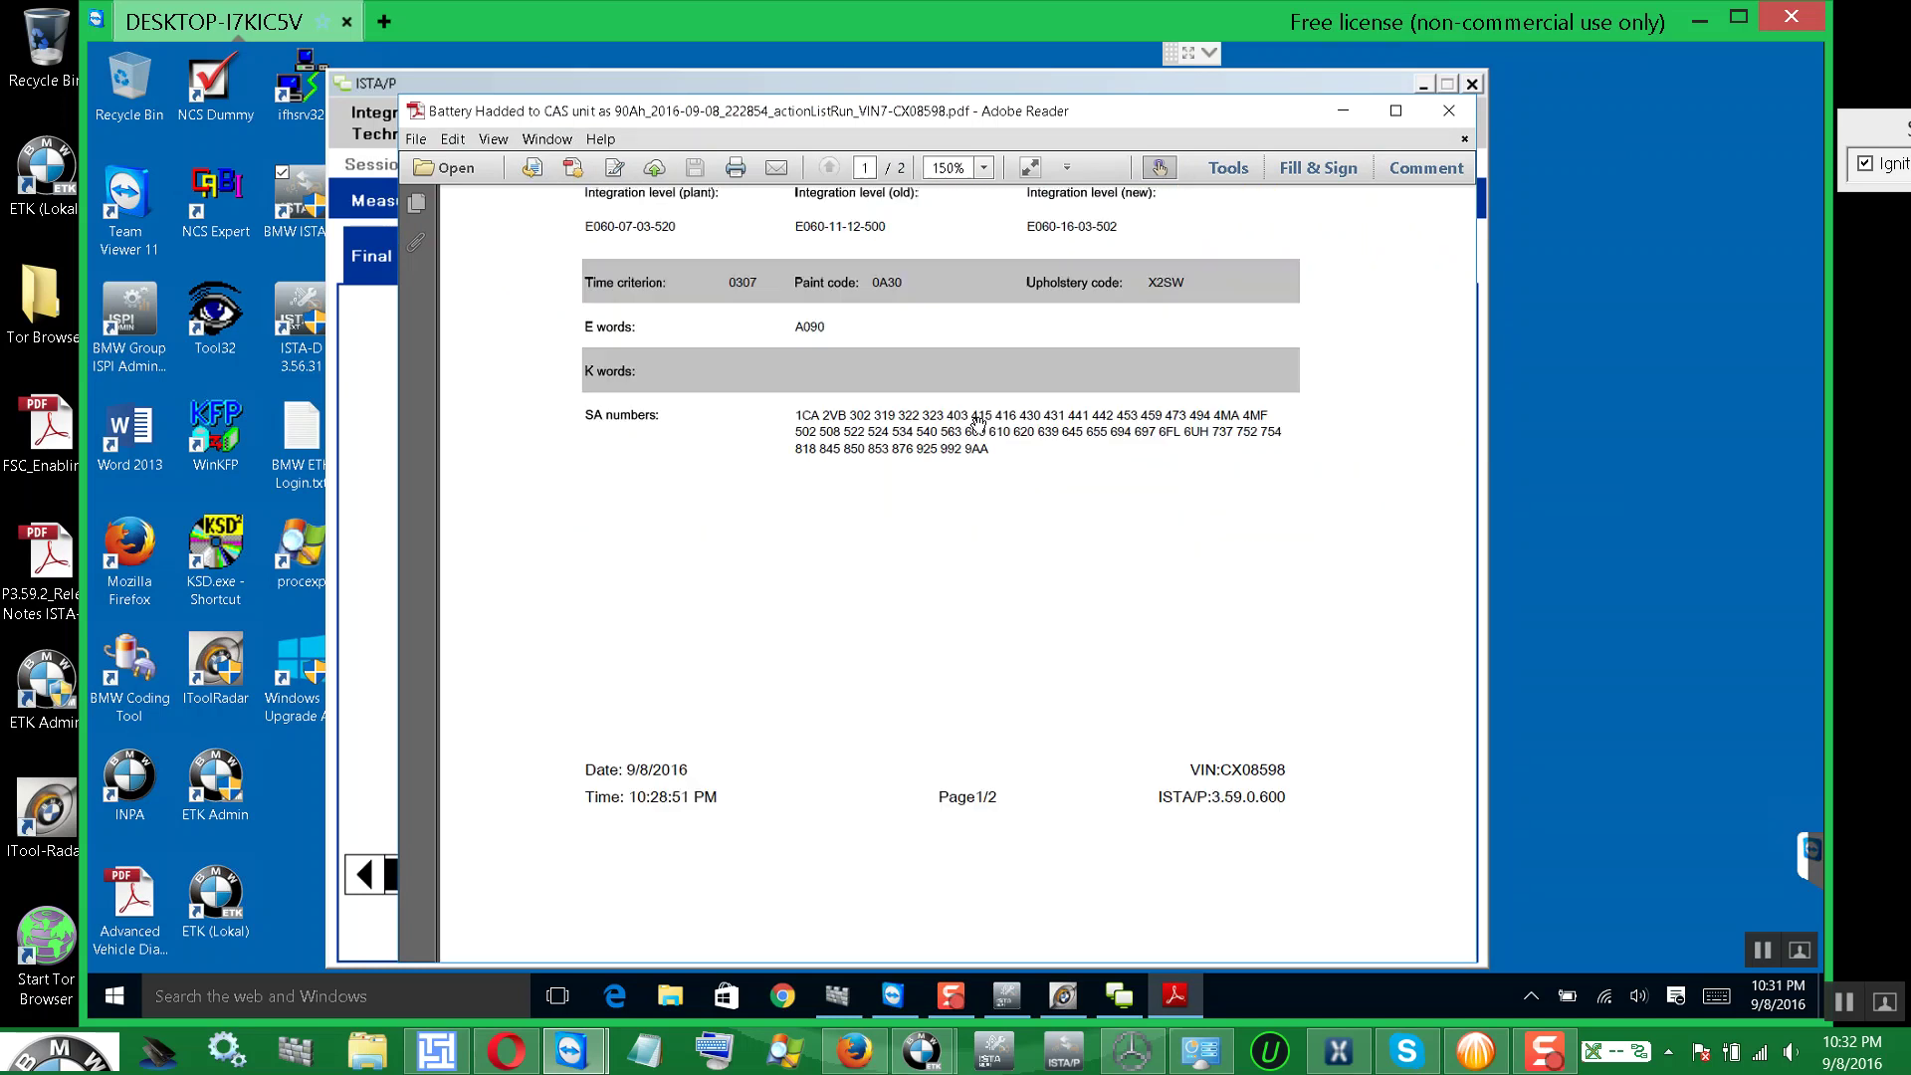
scroll(978, 425, up, 6)
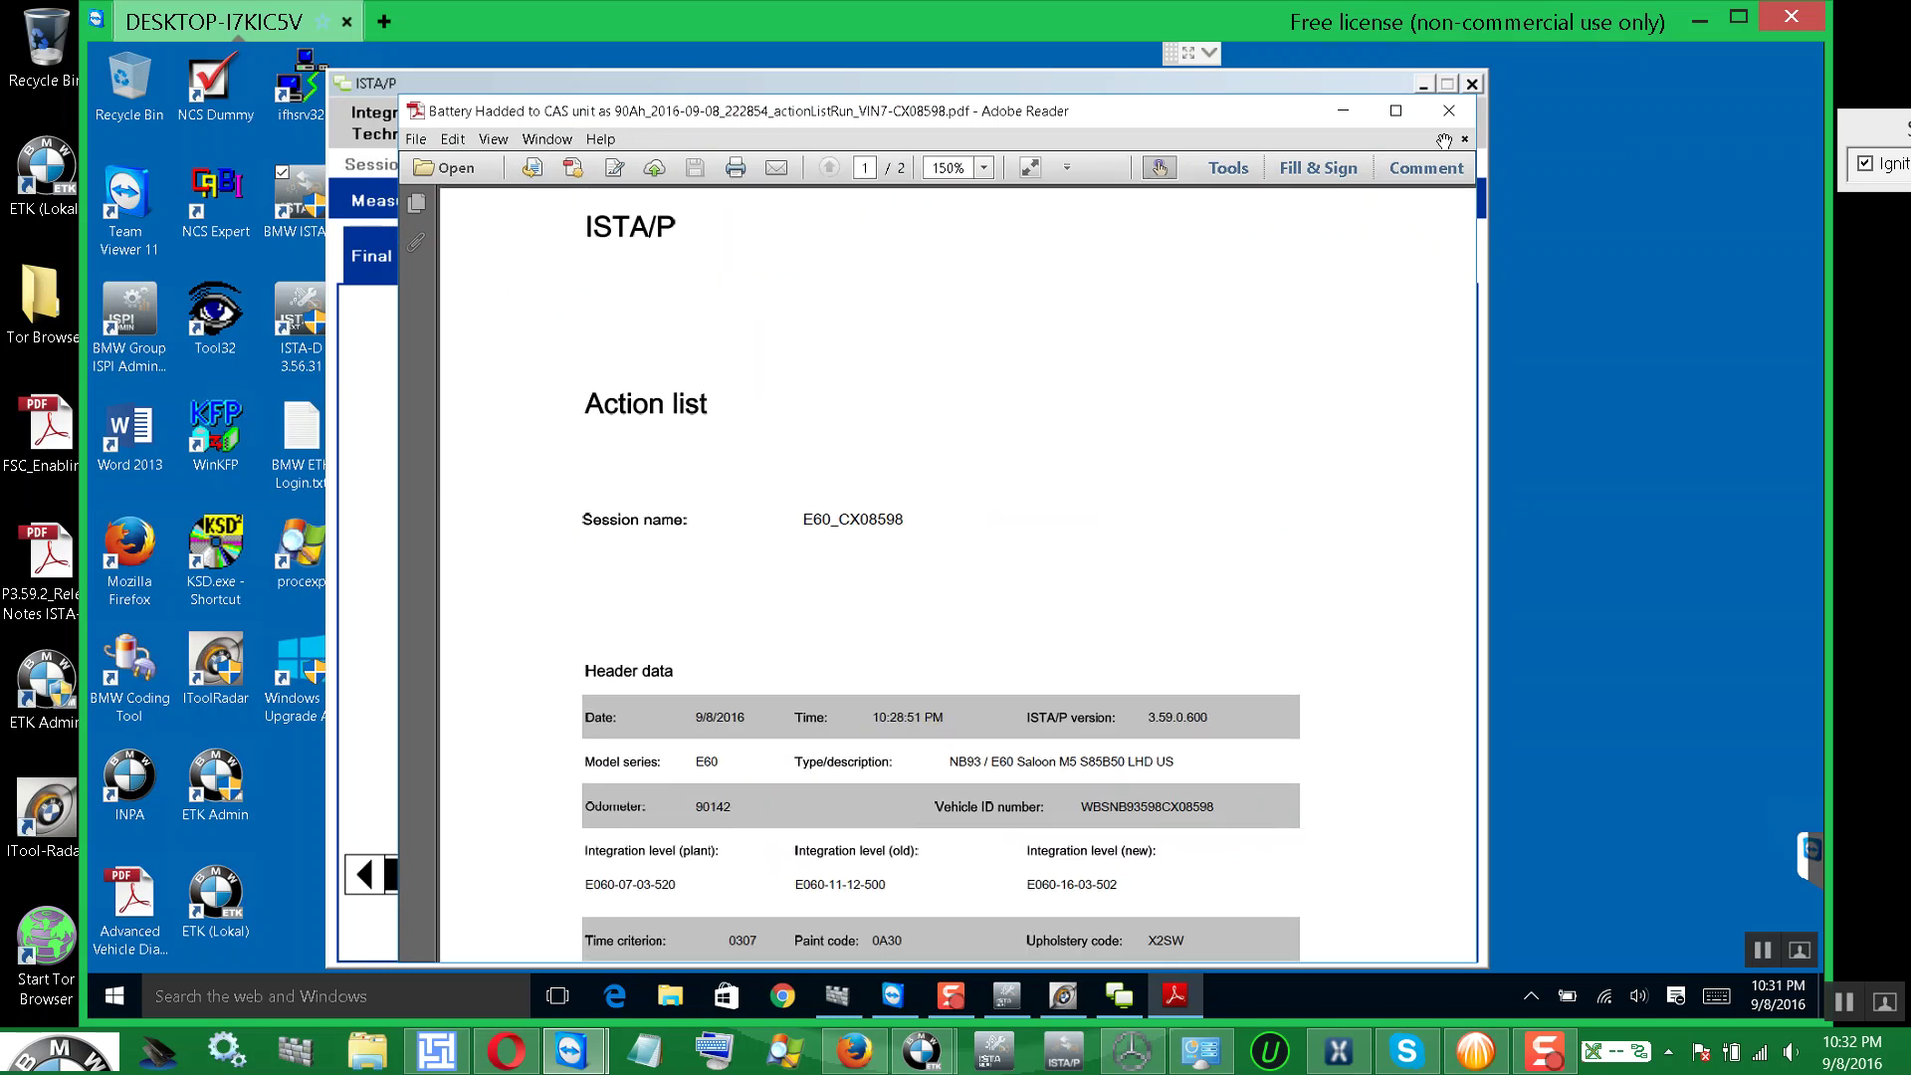
click(1449, 112)
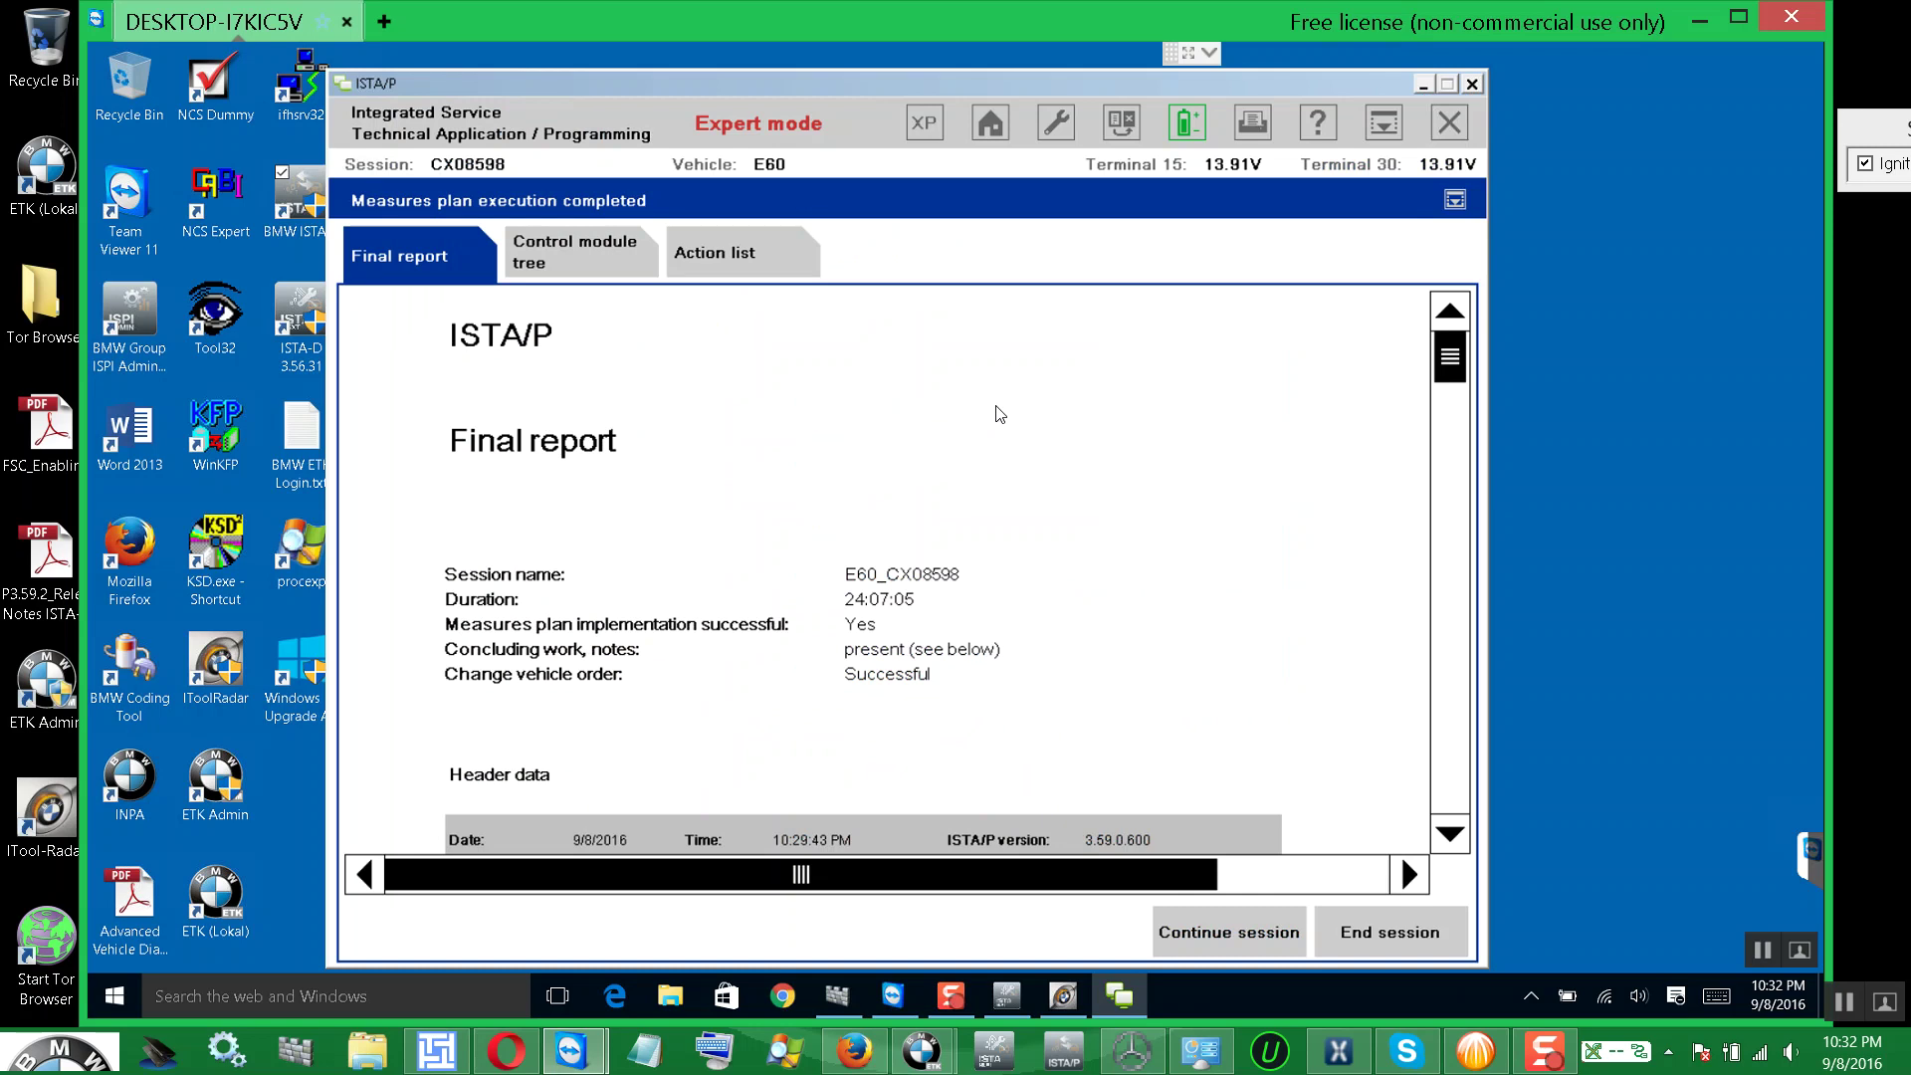
- Check the action list and the control module tree of the completed measures plan
click(726, 253)
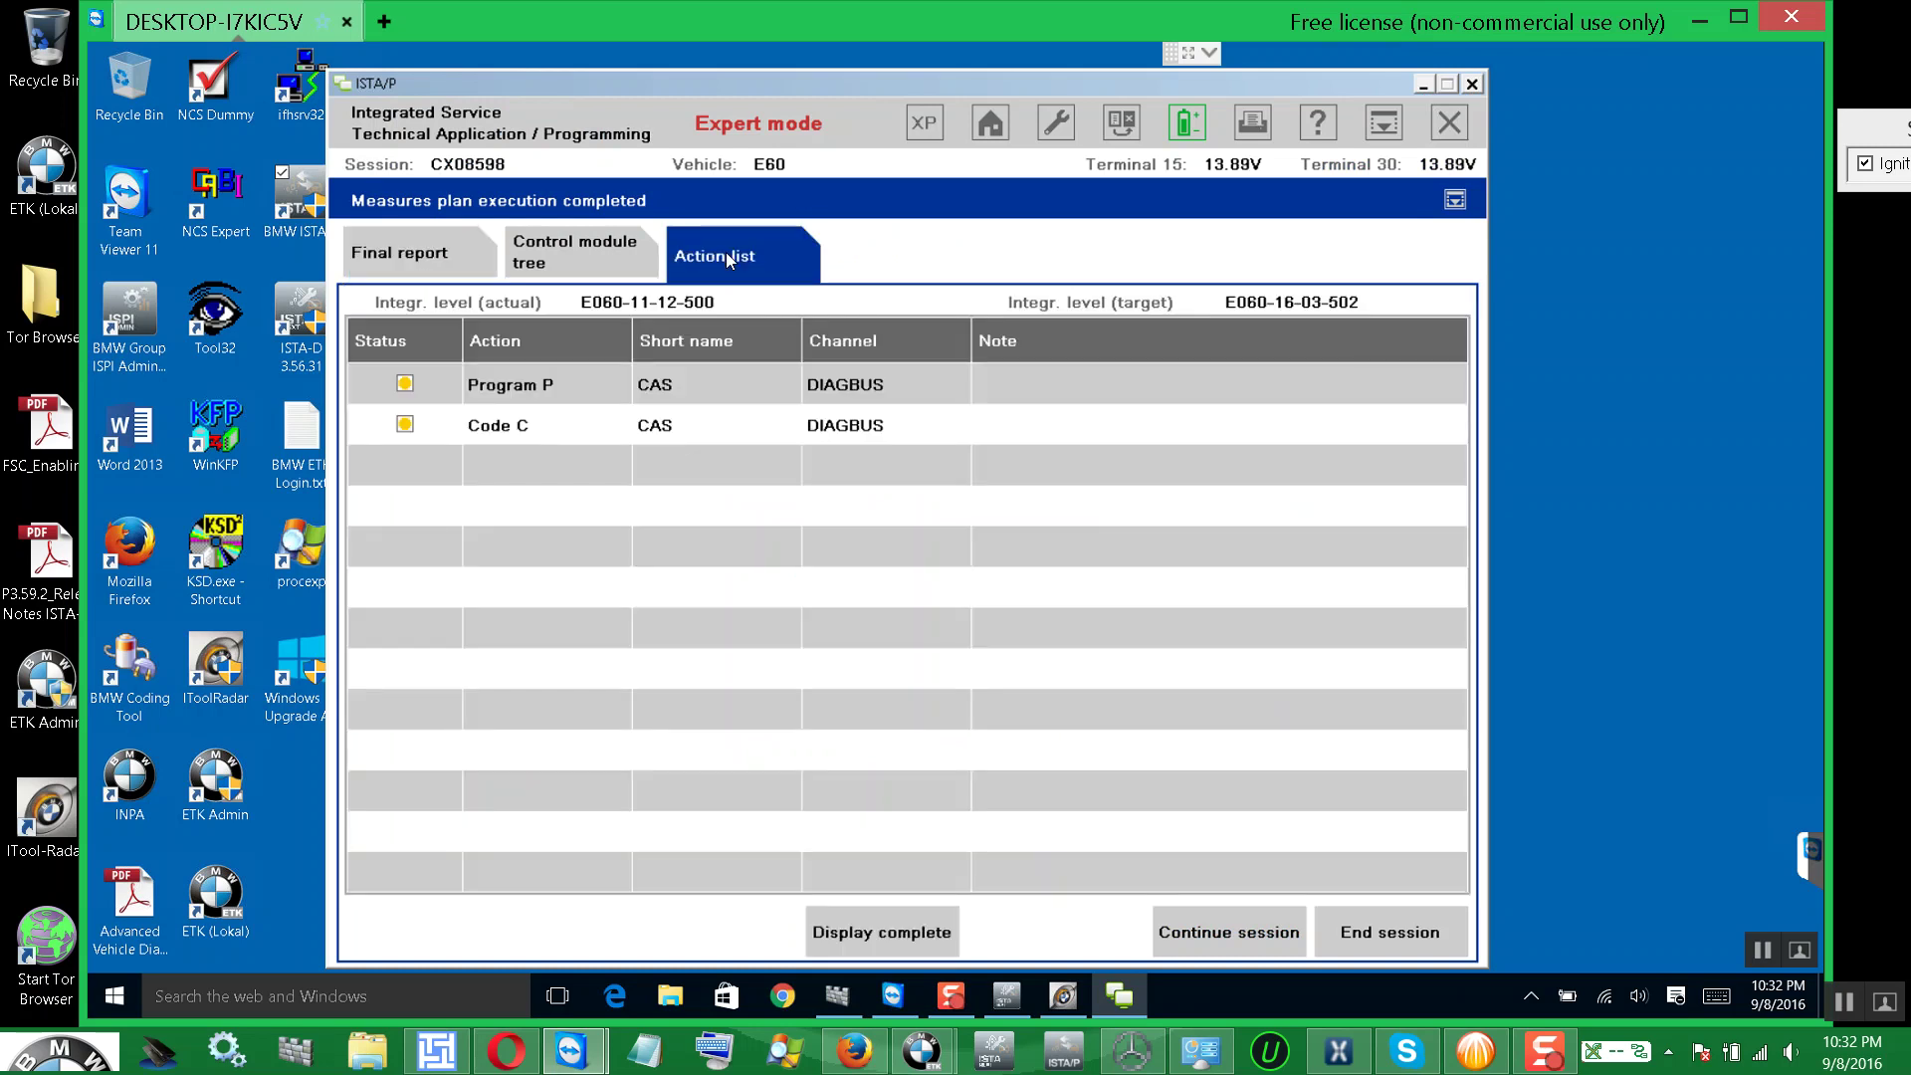
click(602, 251)
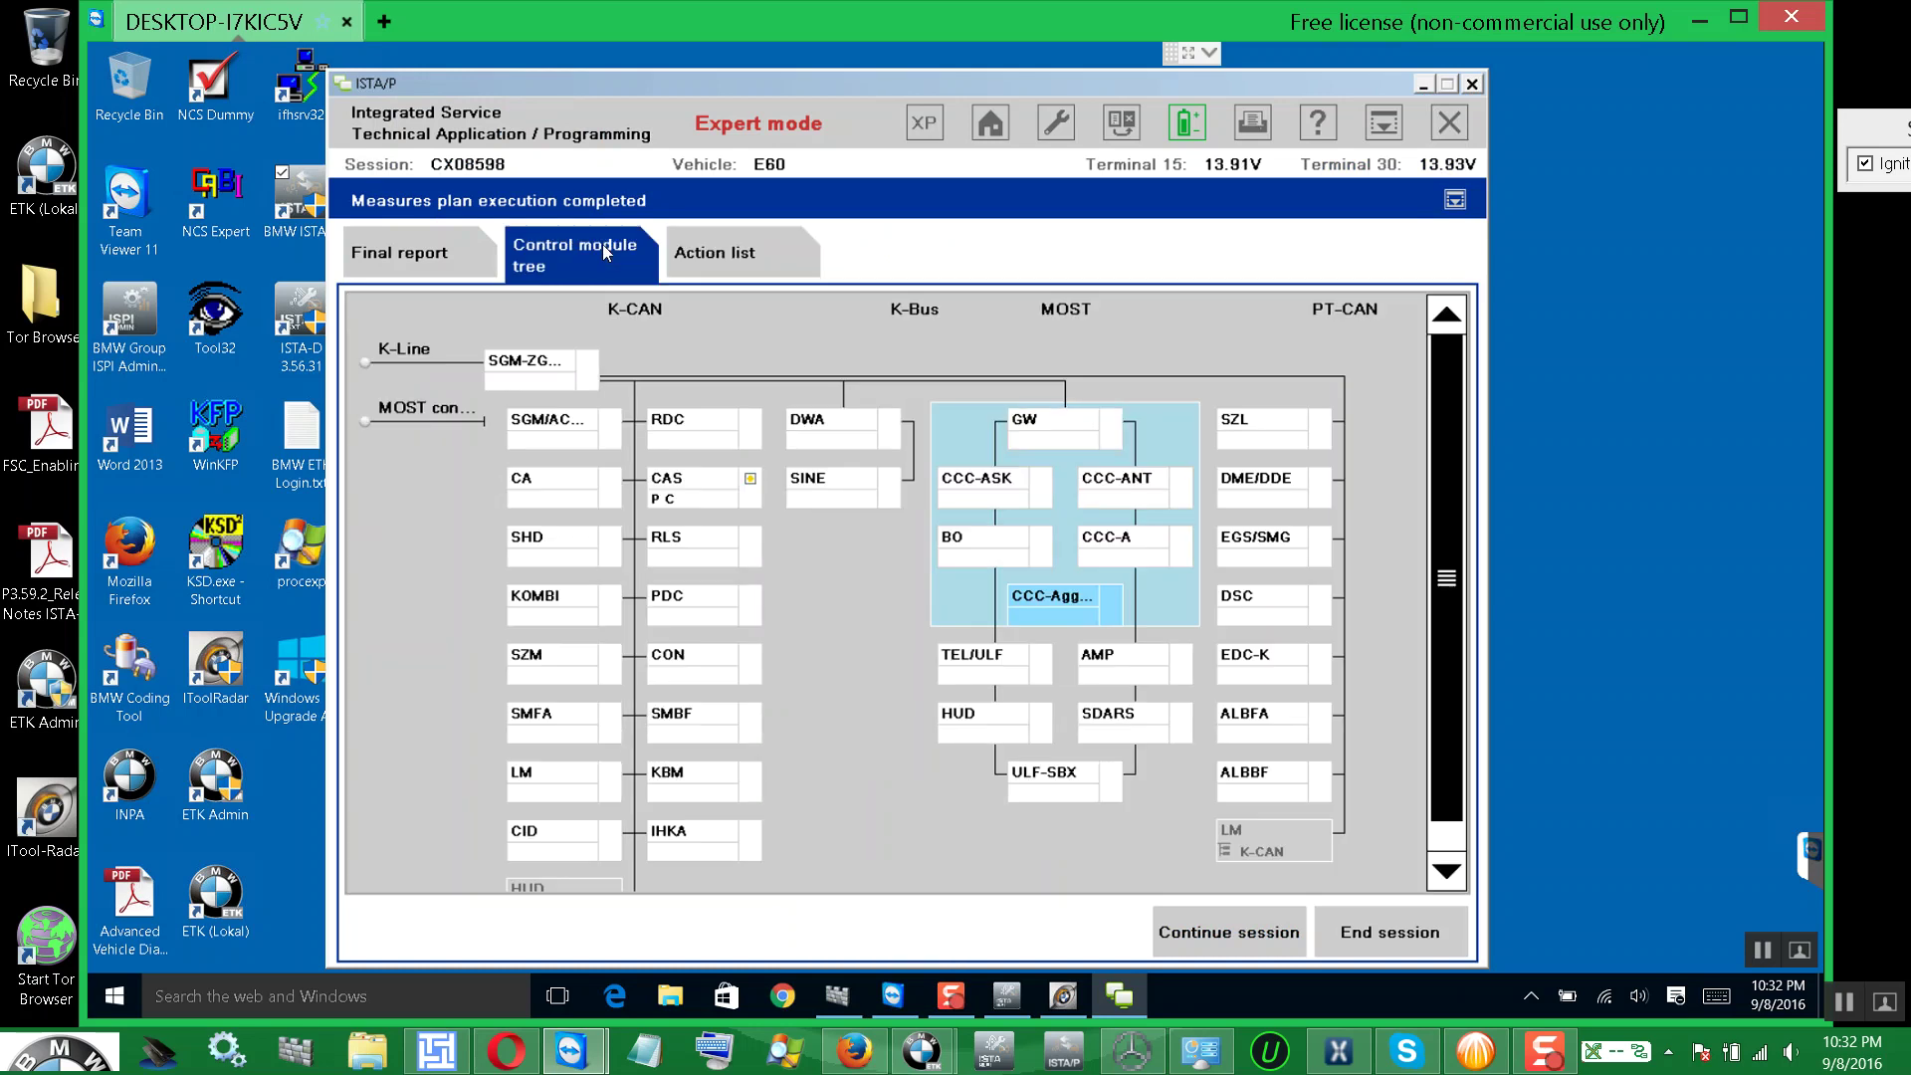
- Open the final report of the completed measures plan and print it to PDF
click(446, 256)
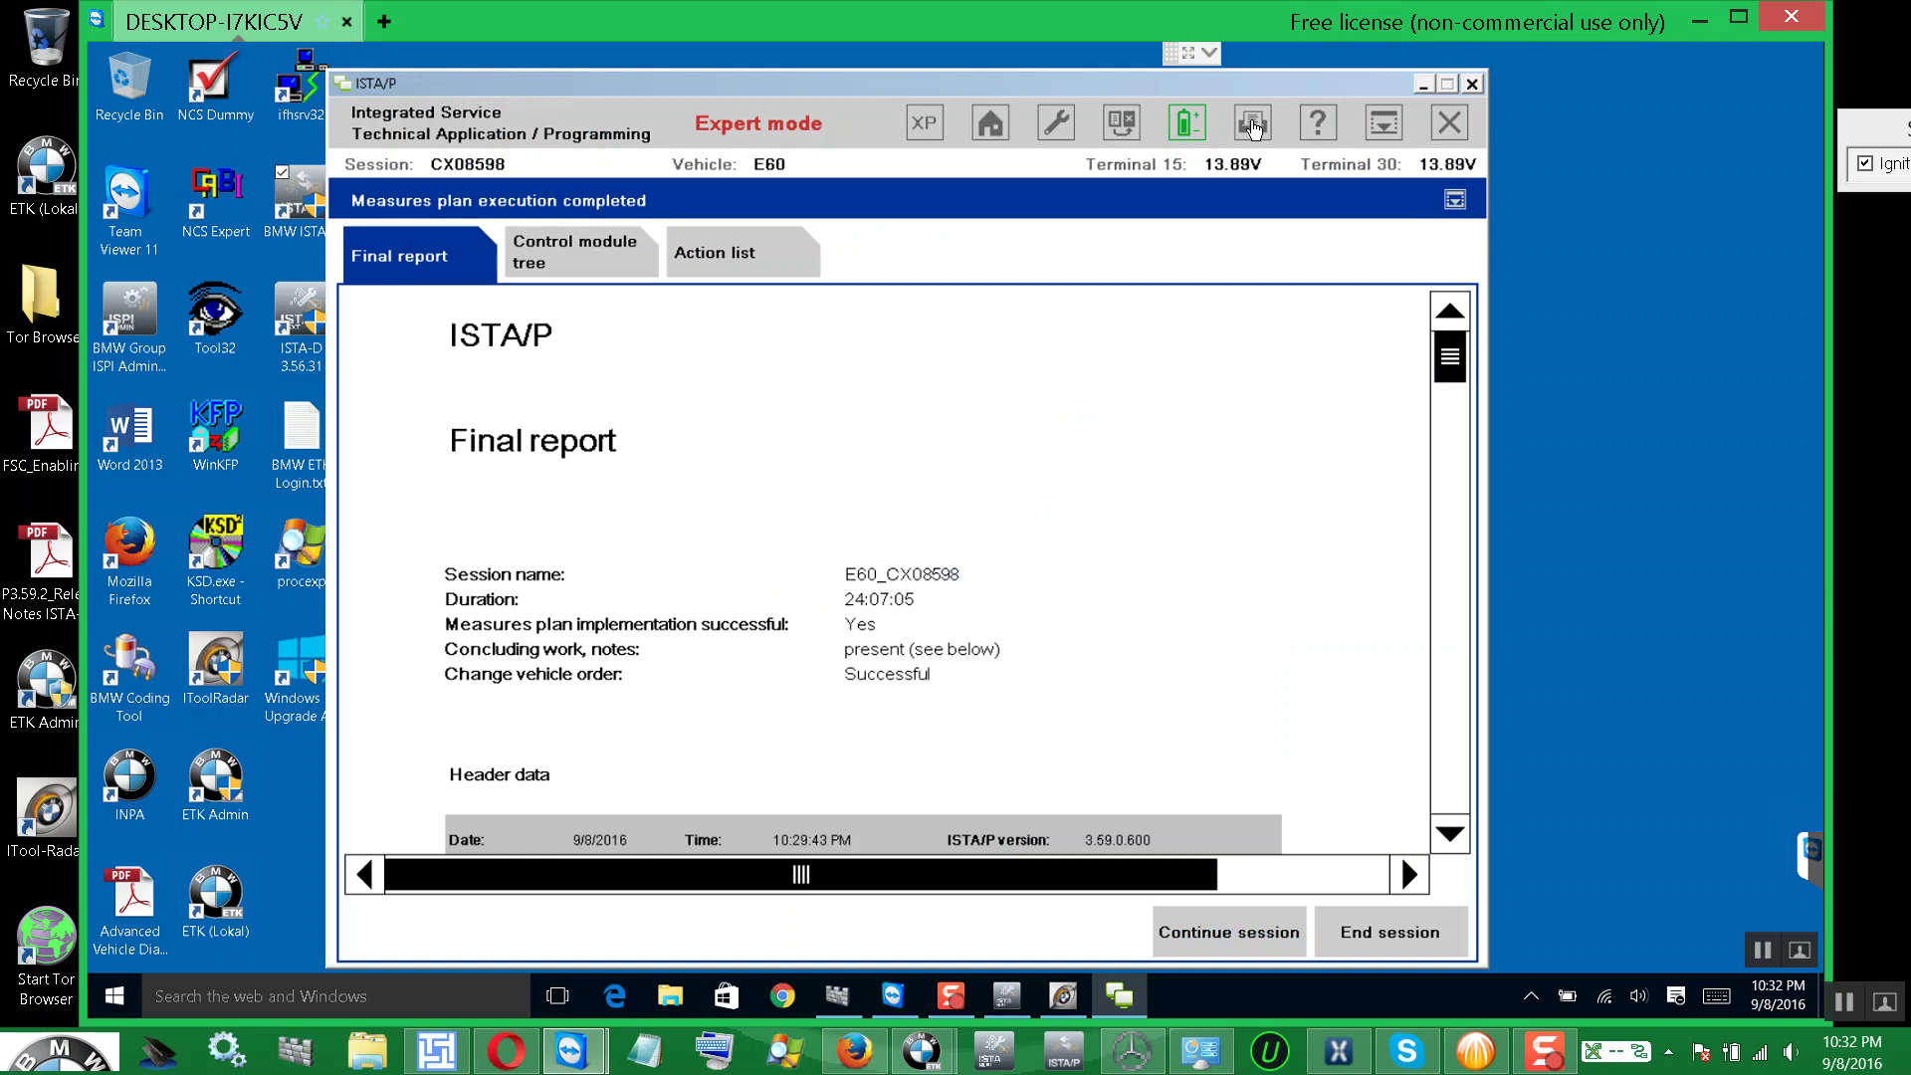
click(1253, 130)
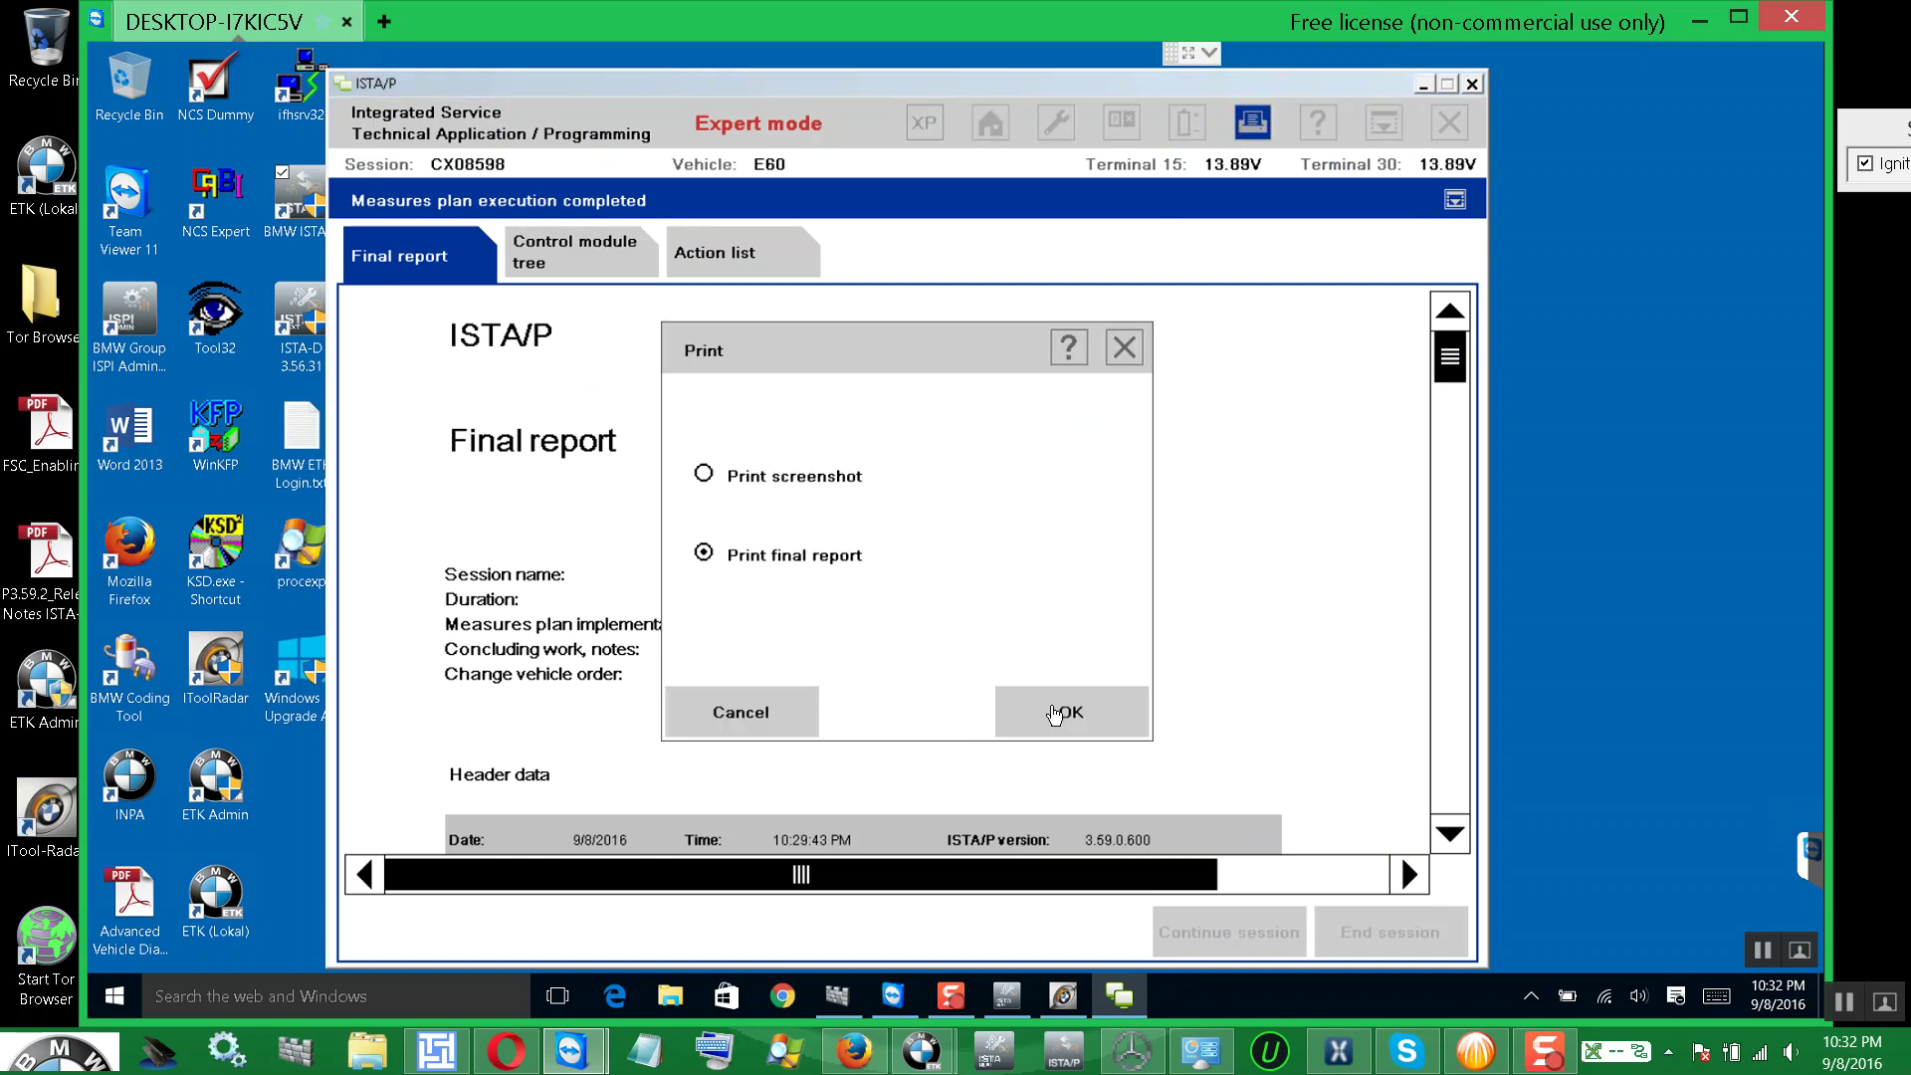
click(1054, 714)
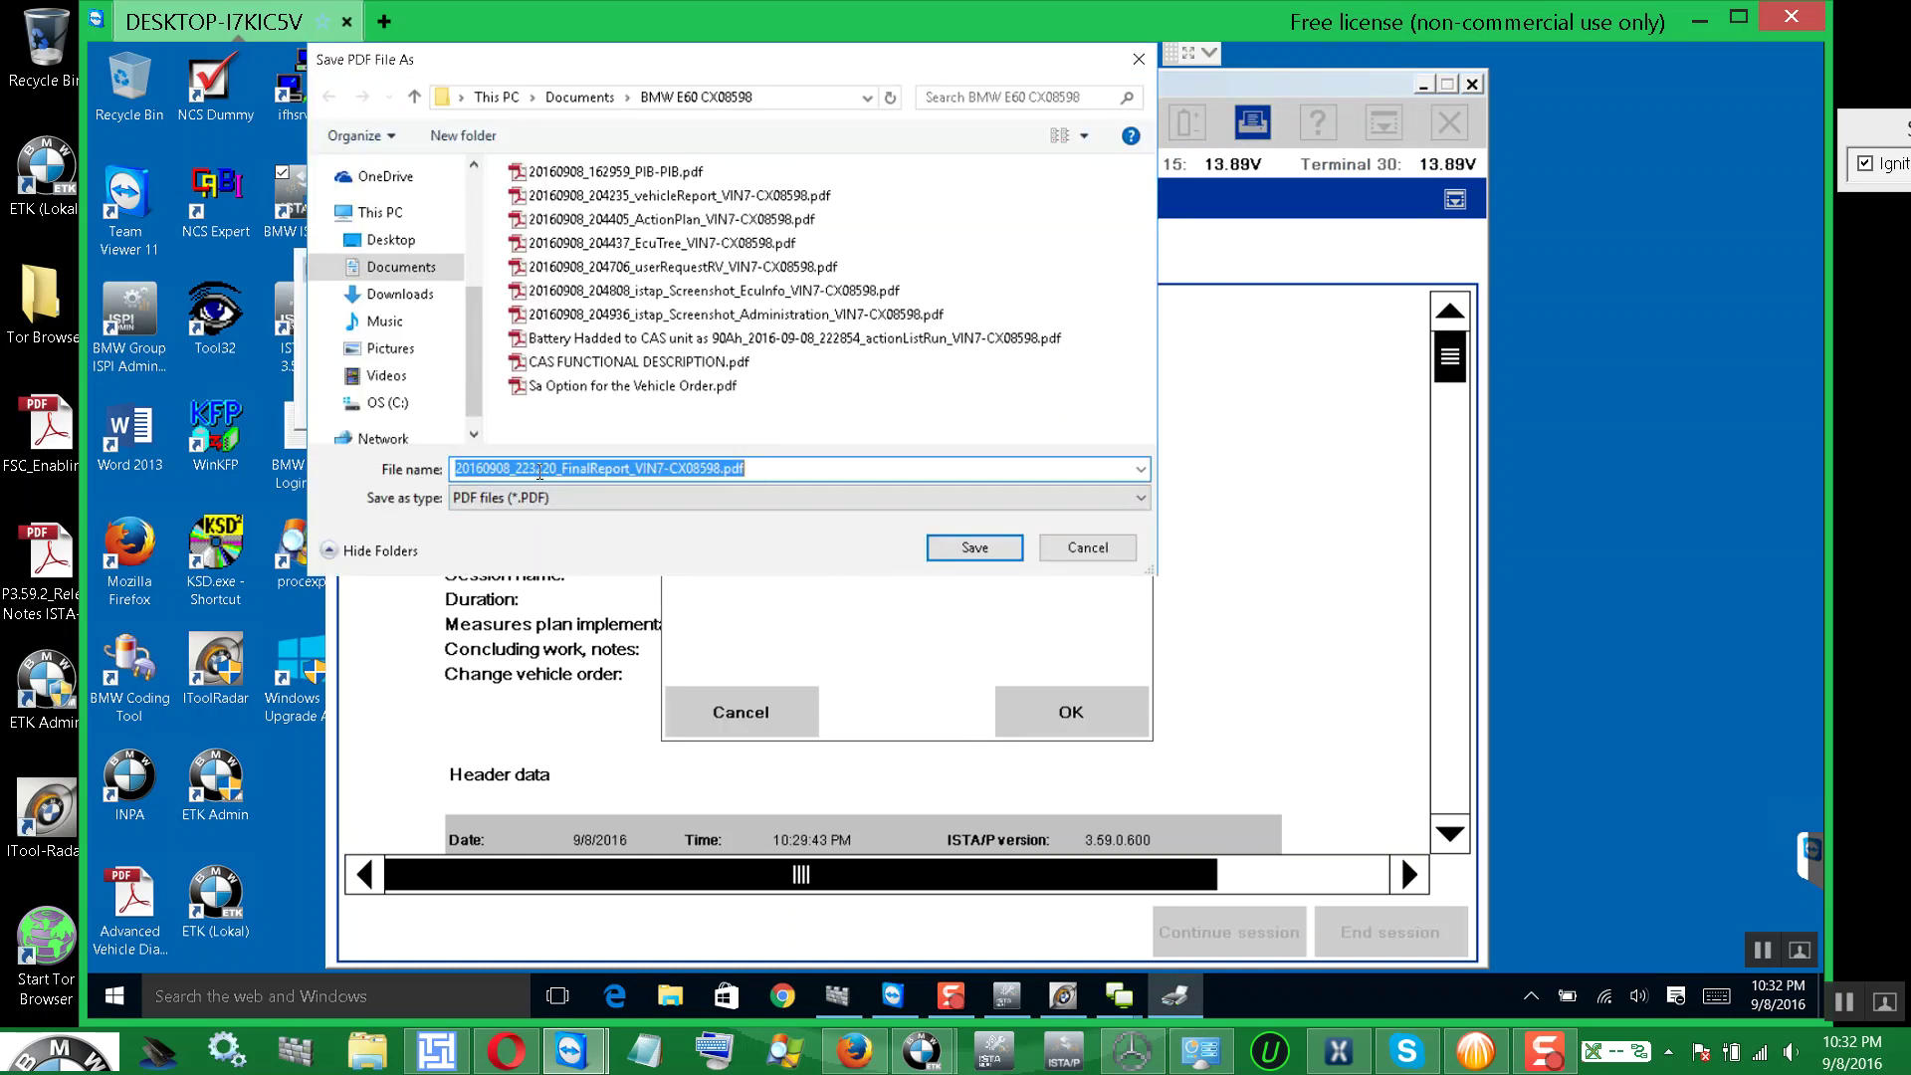
- Save the PDF with "Final Report of Battery 90 Ahr Added to CAS Module_" prefixed to its suggested file name, and close the document
click(548, 469)
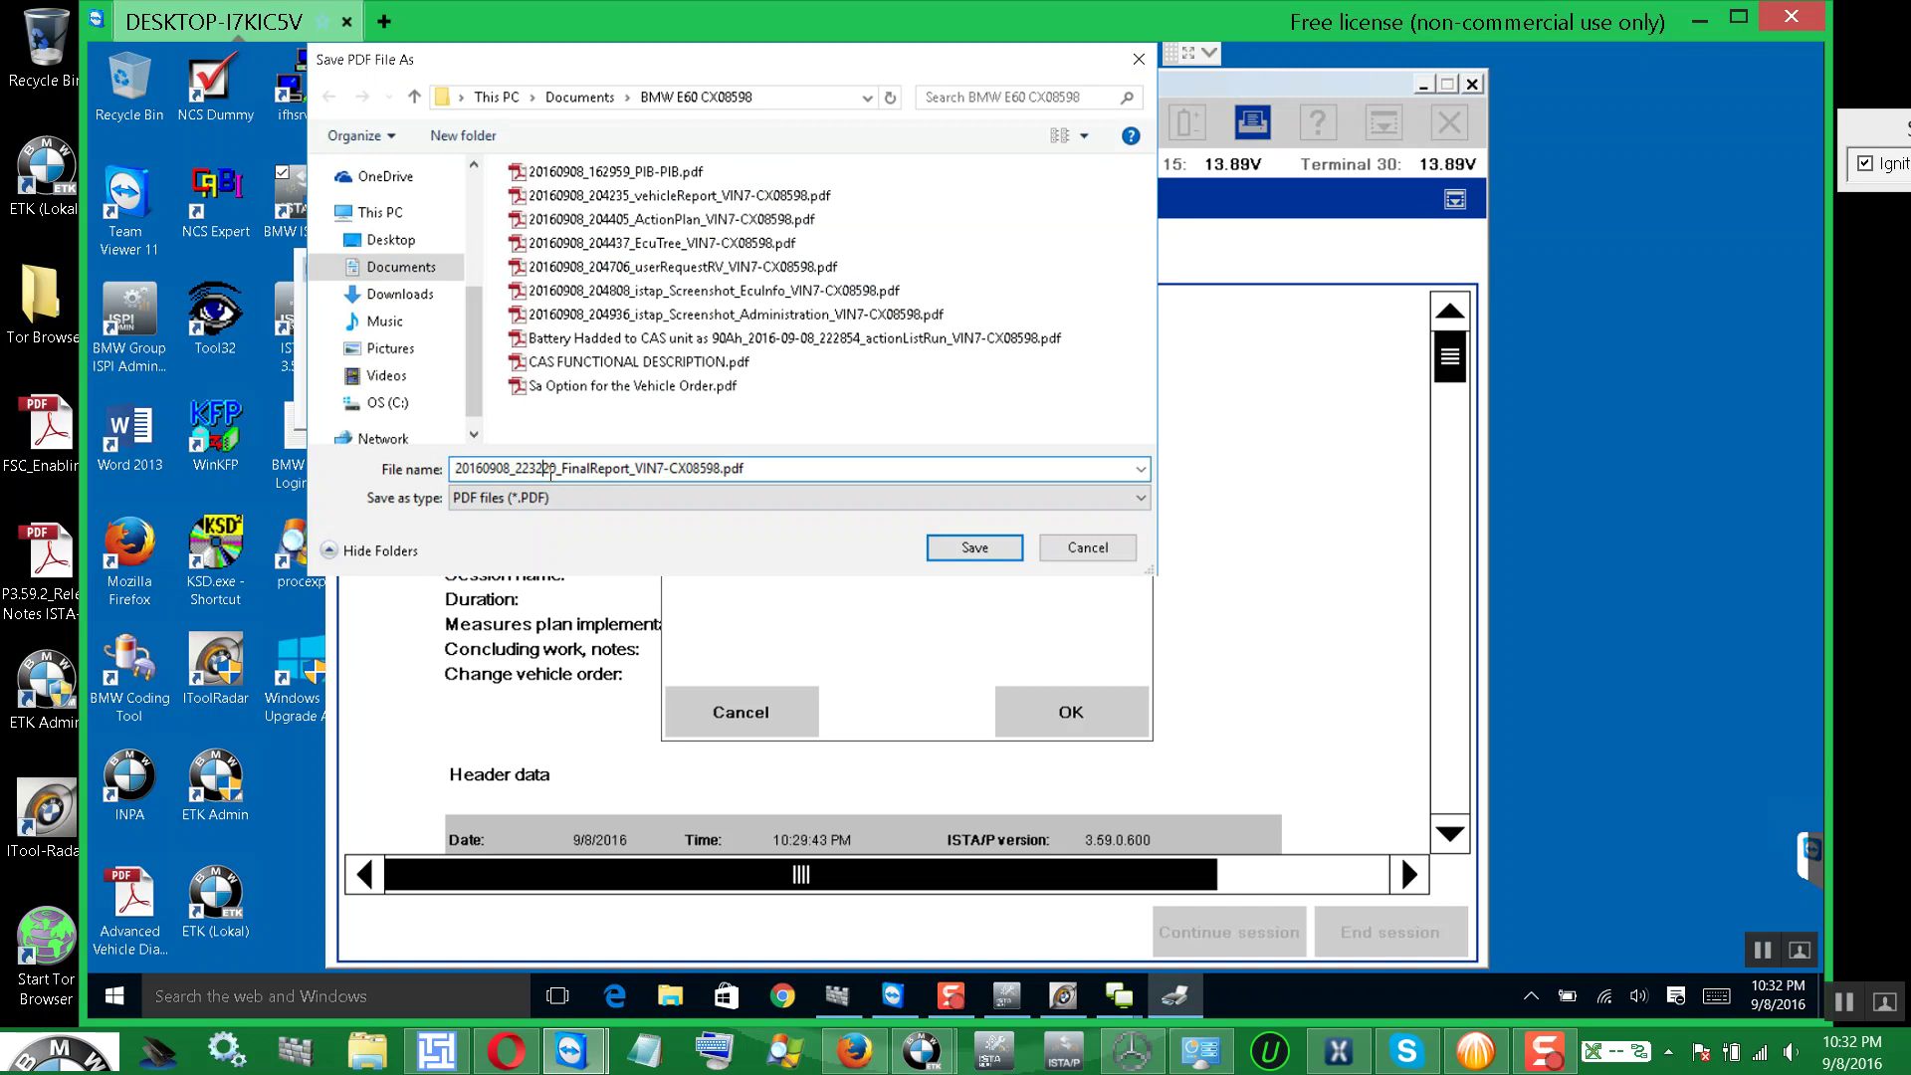
key(Home)
text(Fin)
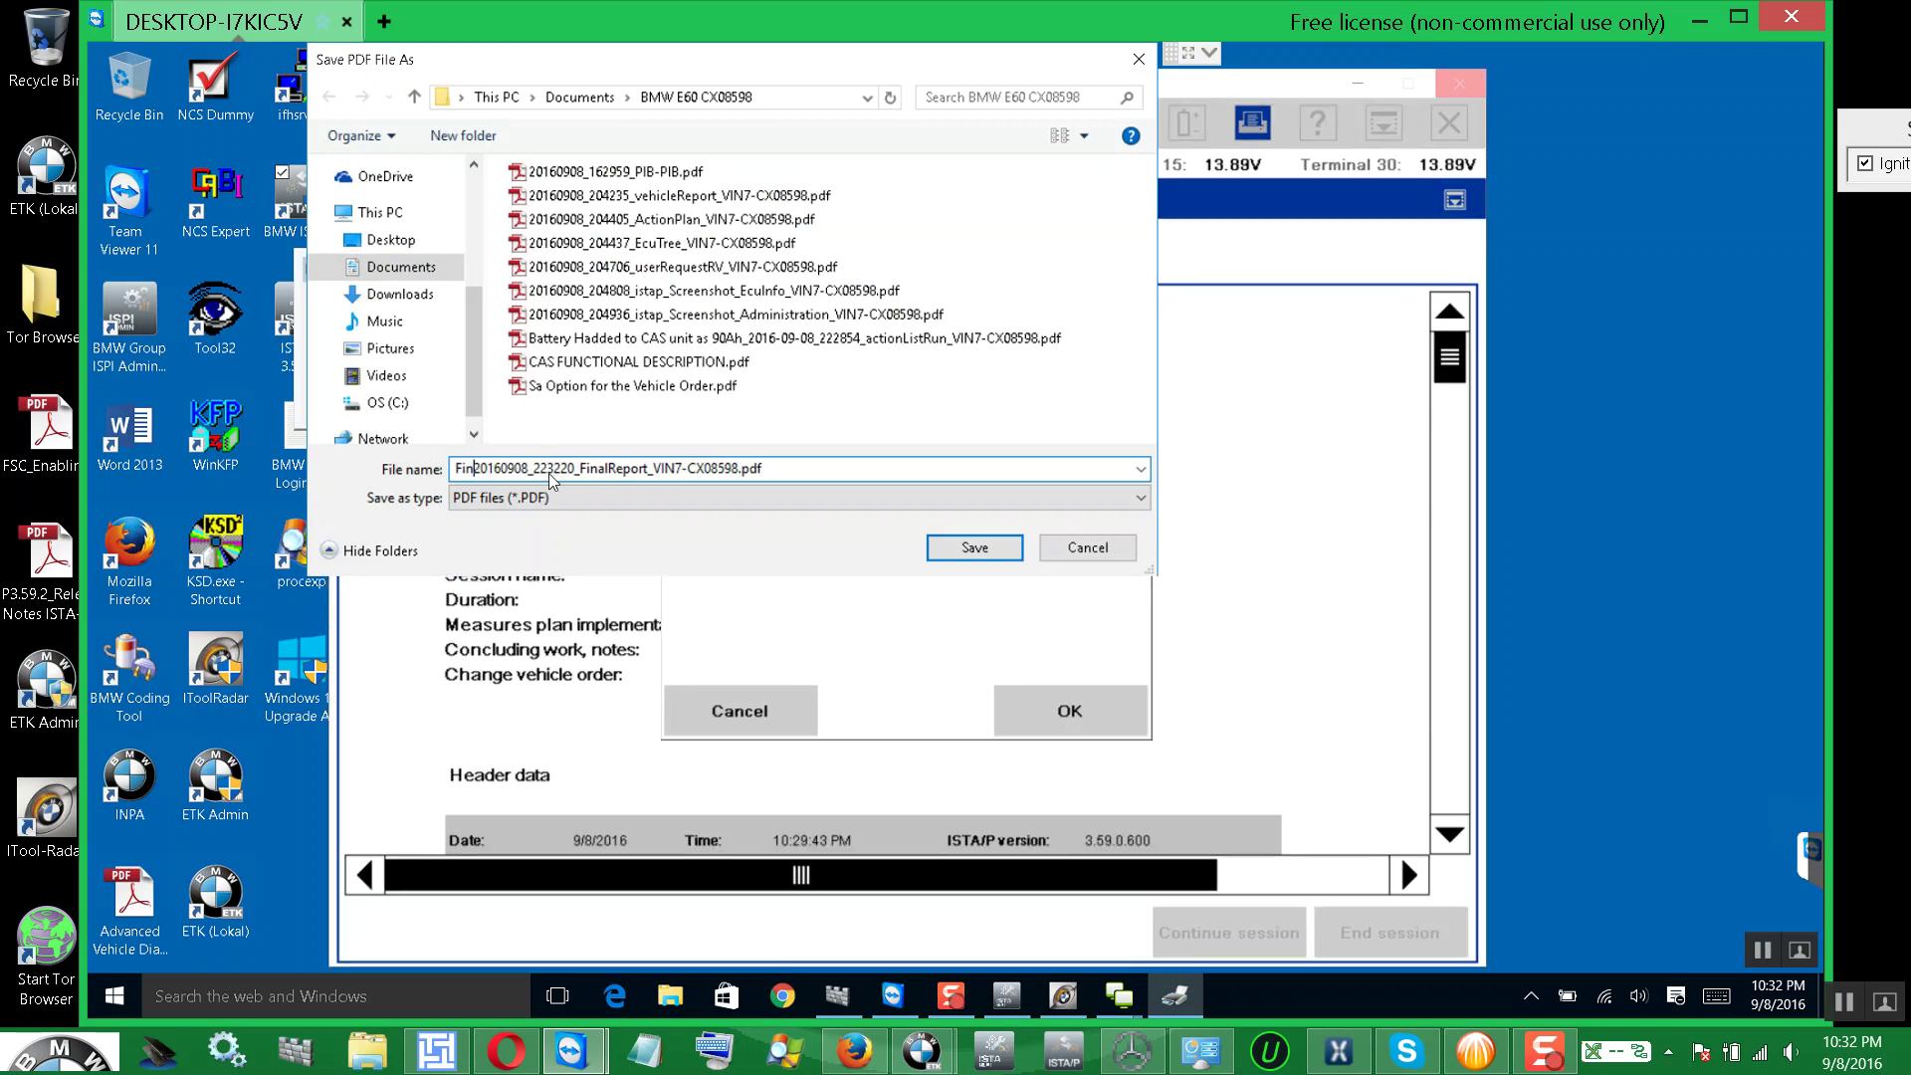
text(al Rep)
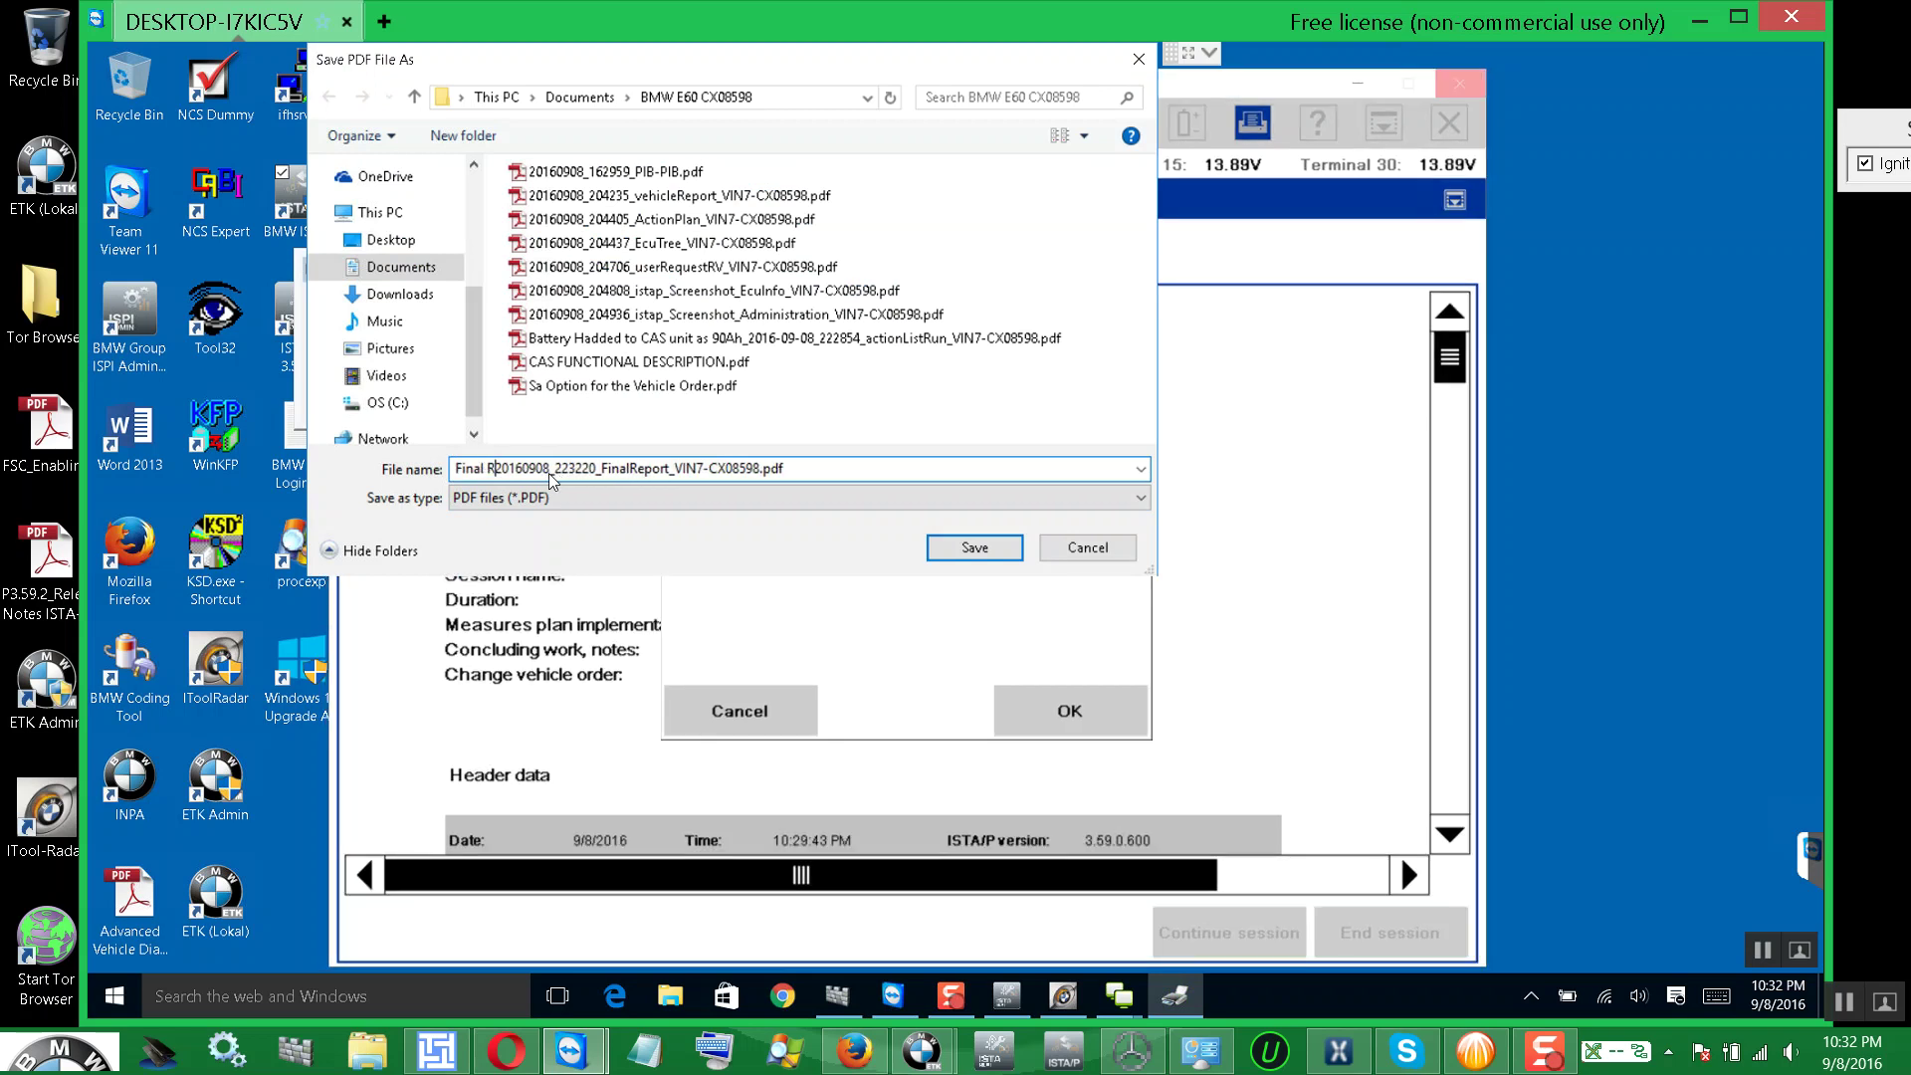
text(ort of )
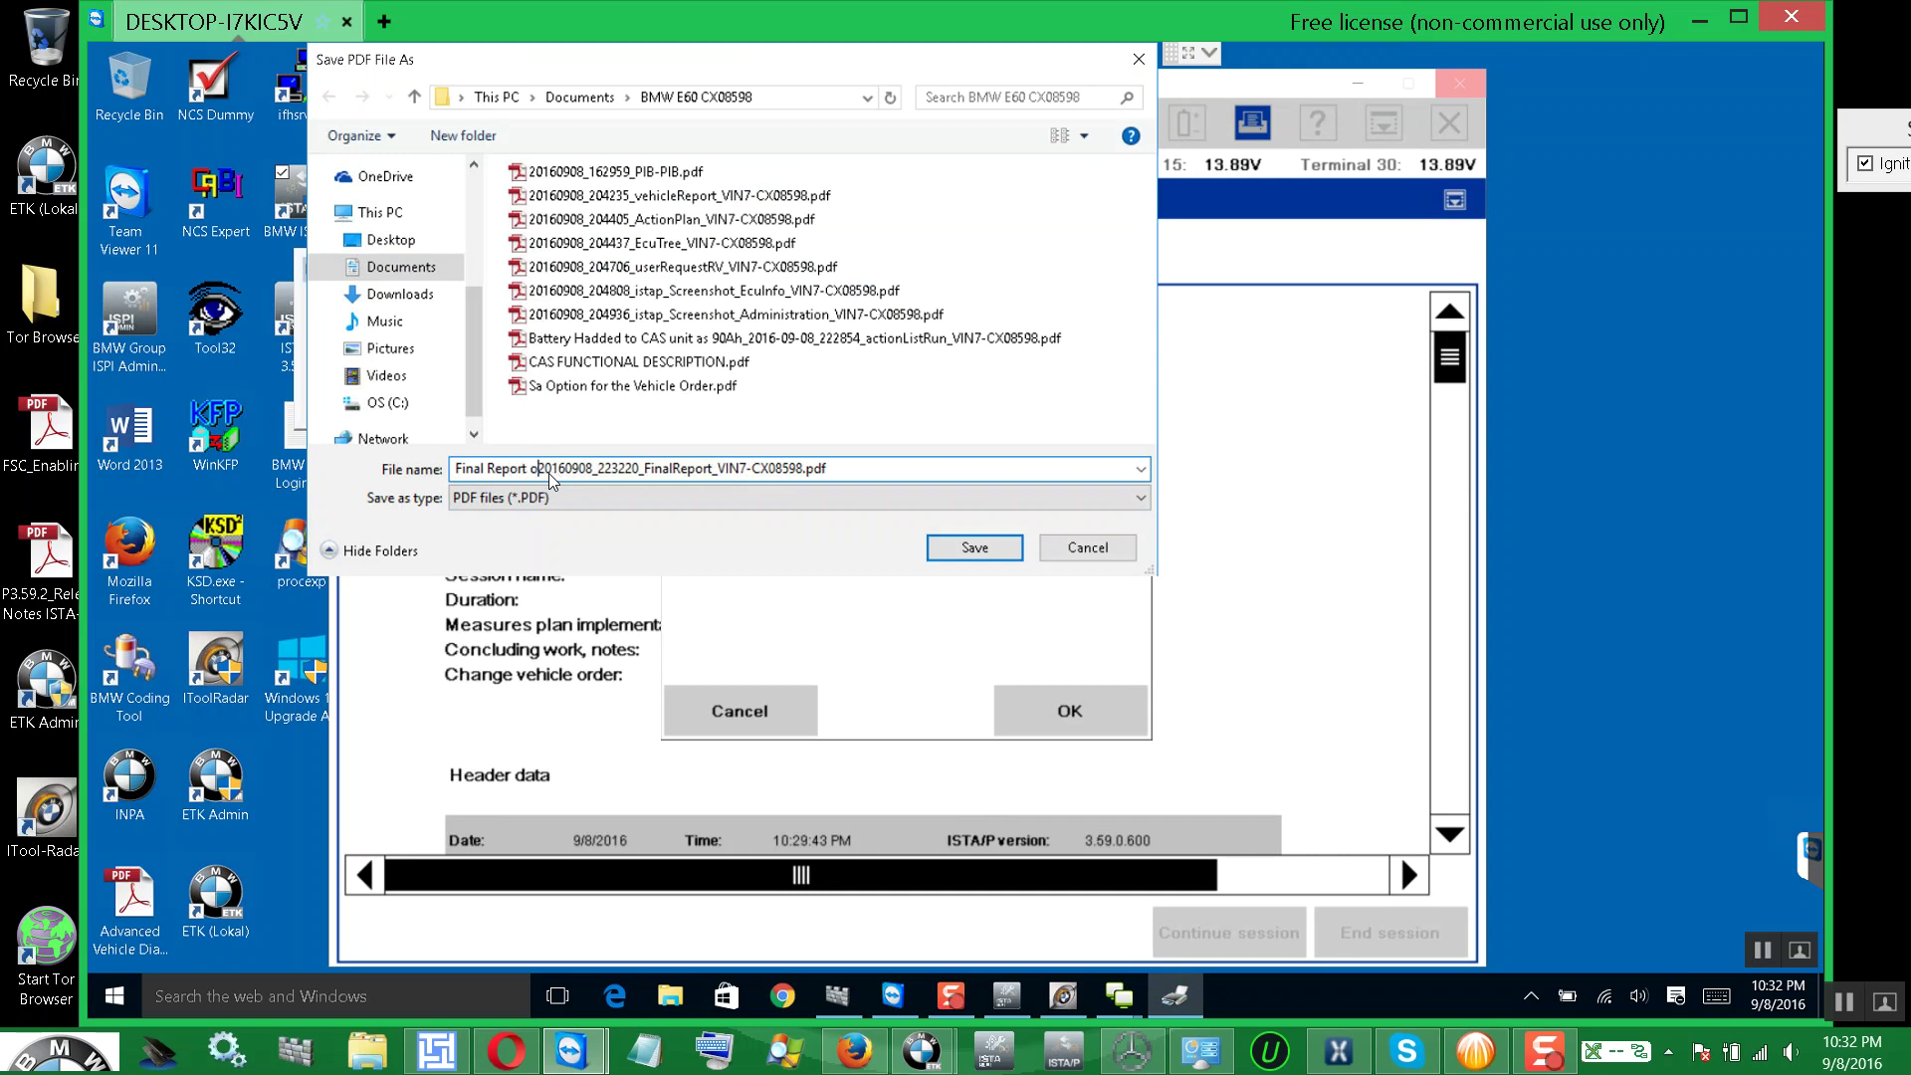
text(Barttyer)
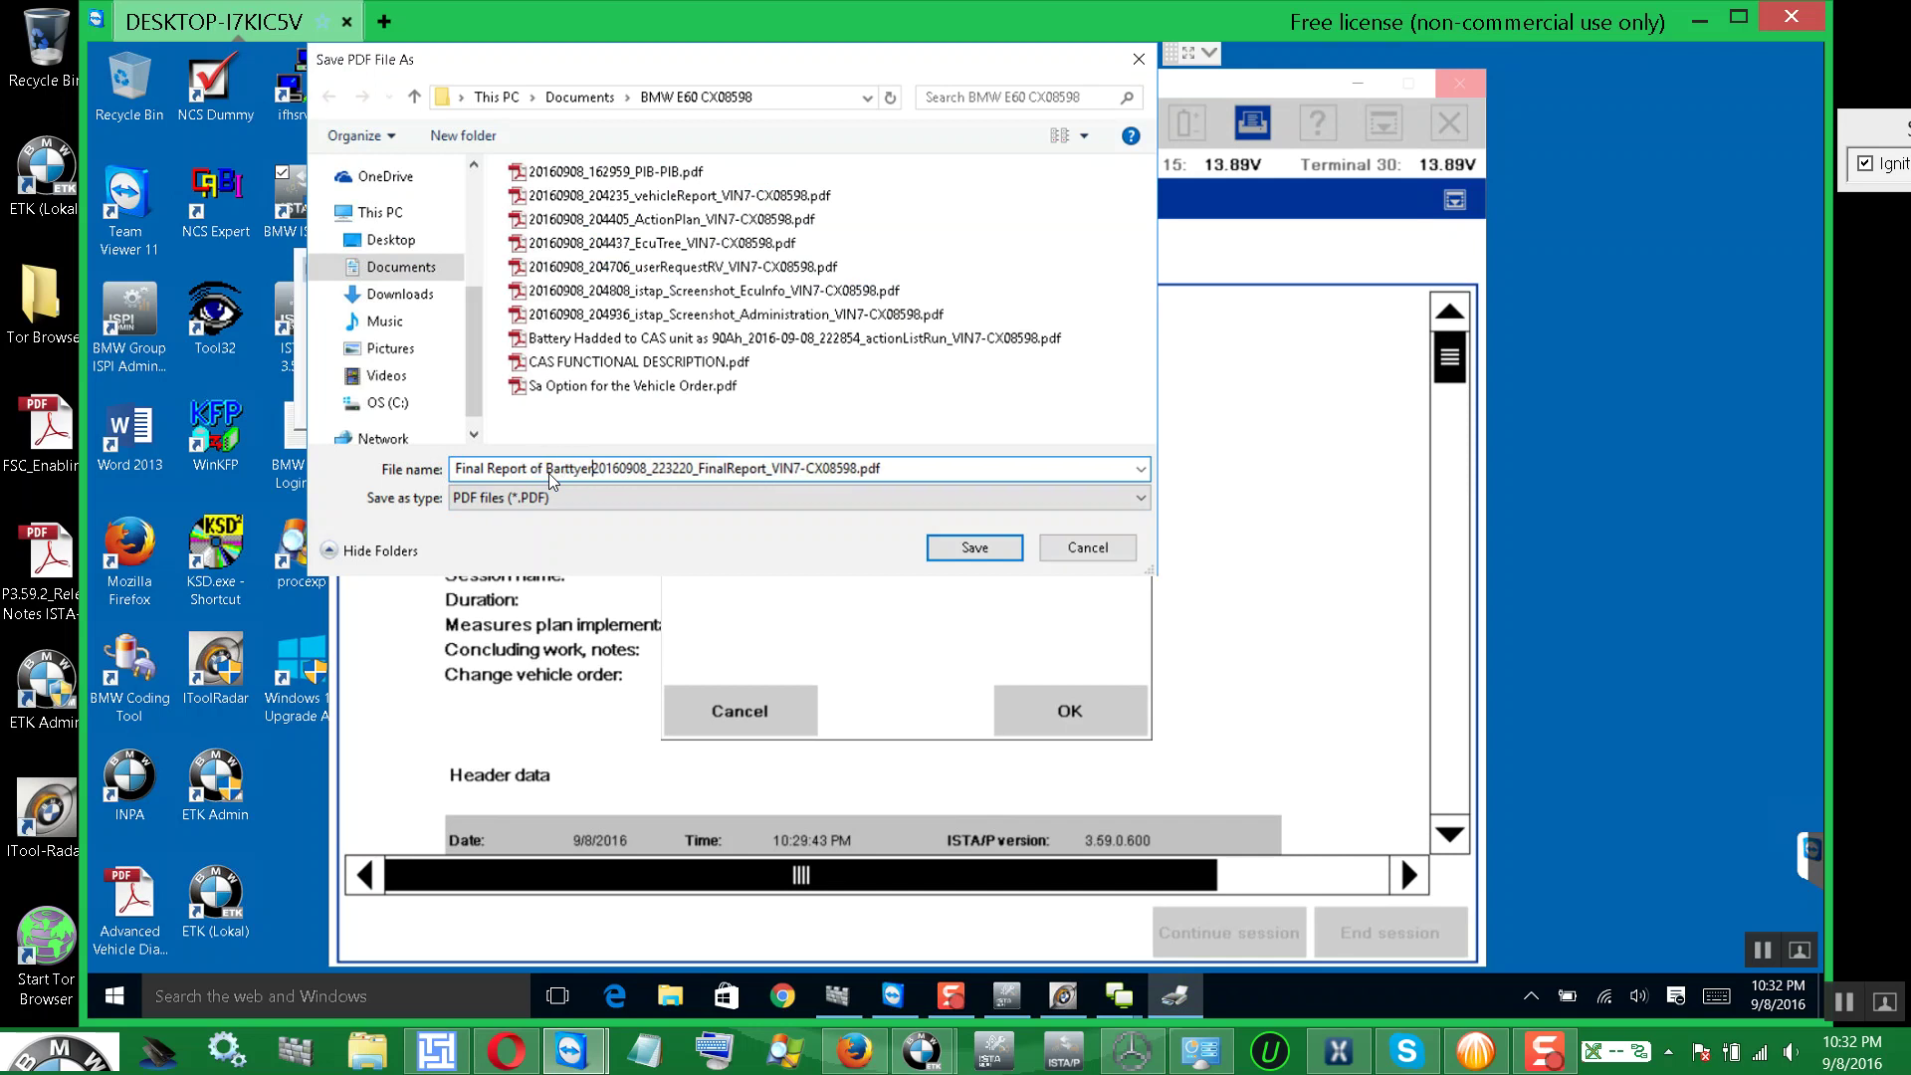
key(BackSpace)
key(BackSpace)
key(BackSpace)
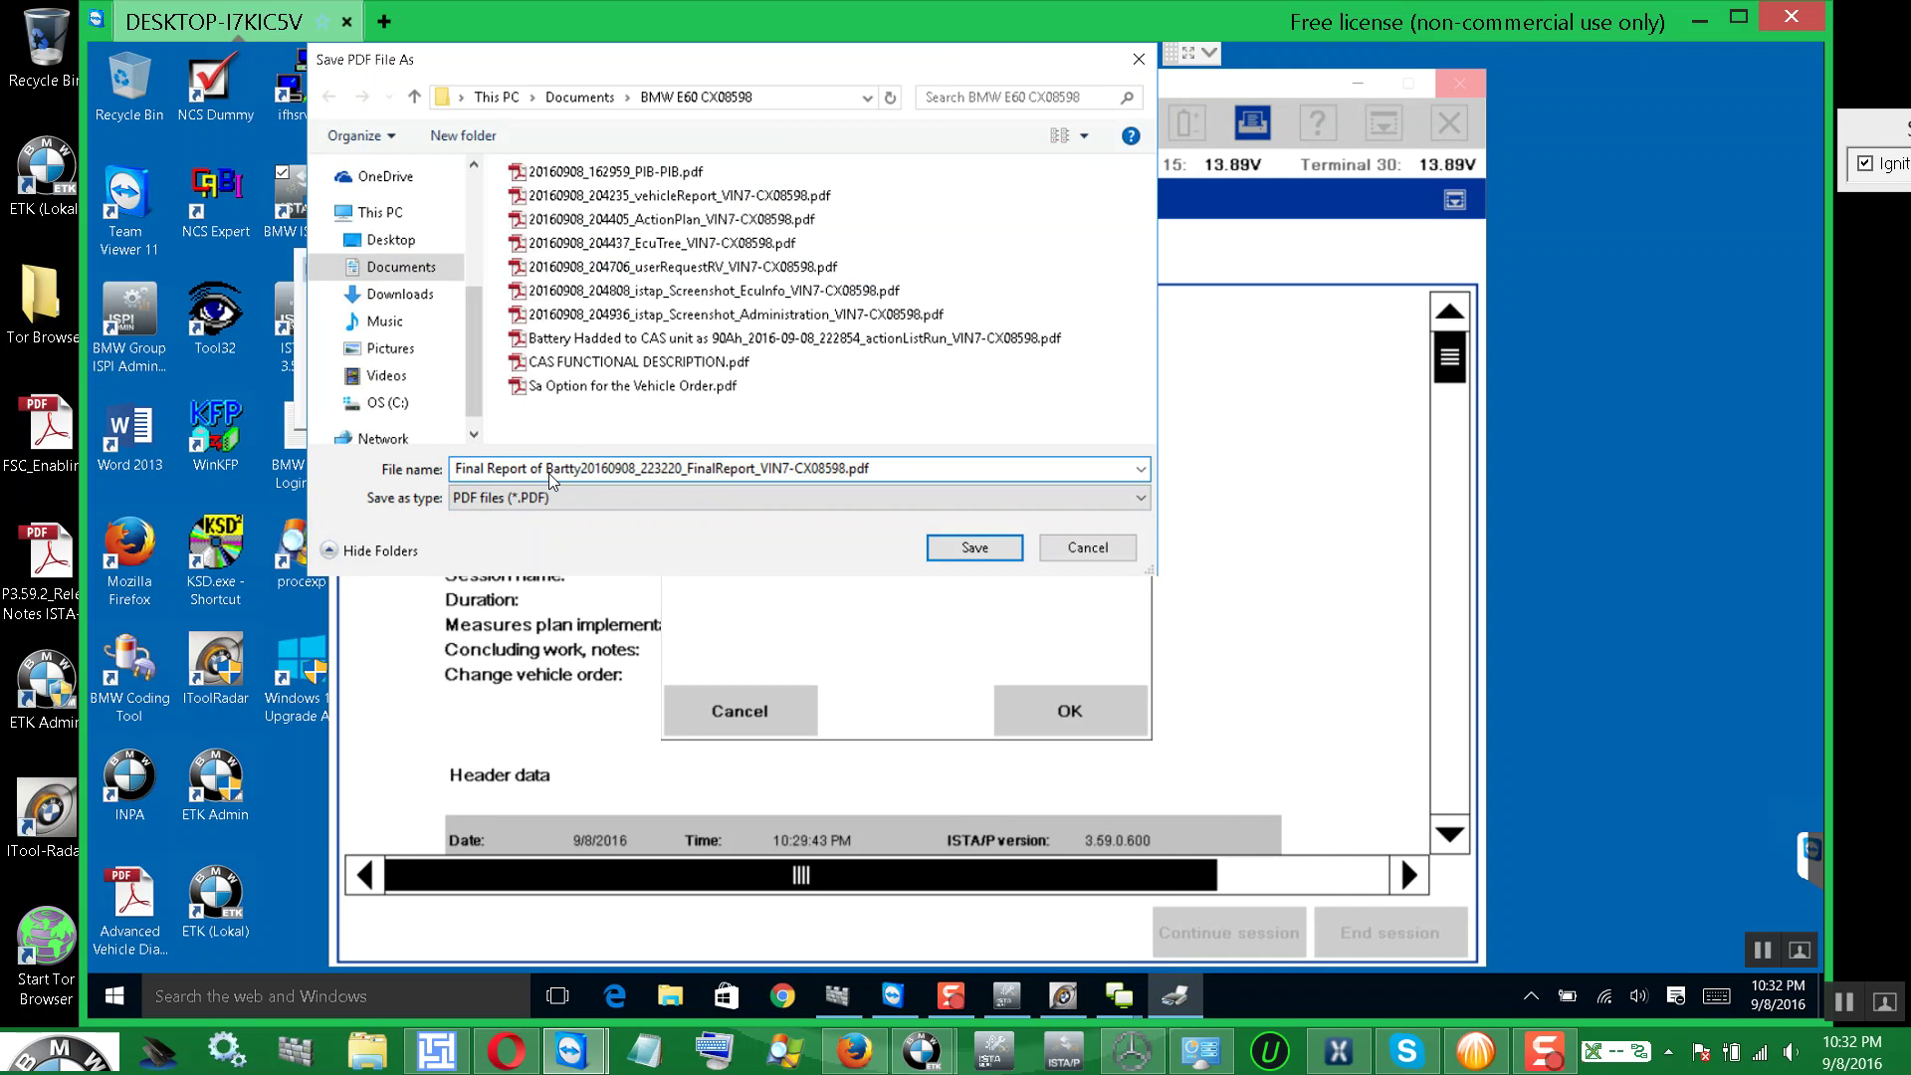
key(BackSpace)
key(BackSpace)
key(BackSpace)
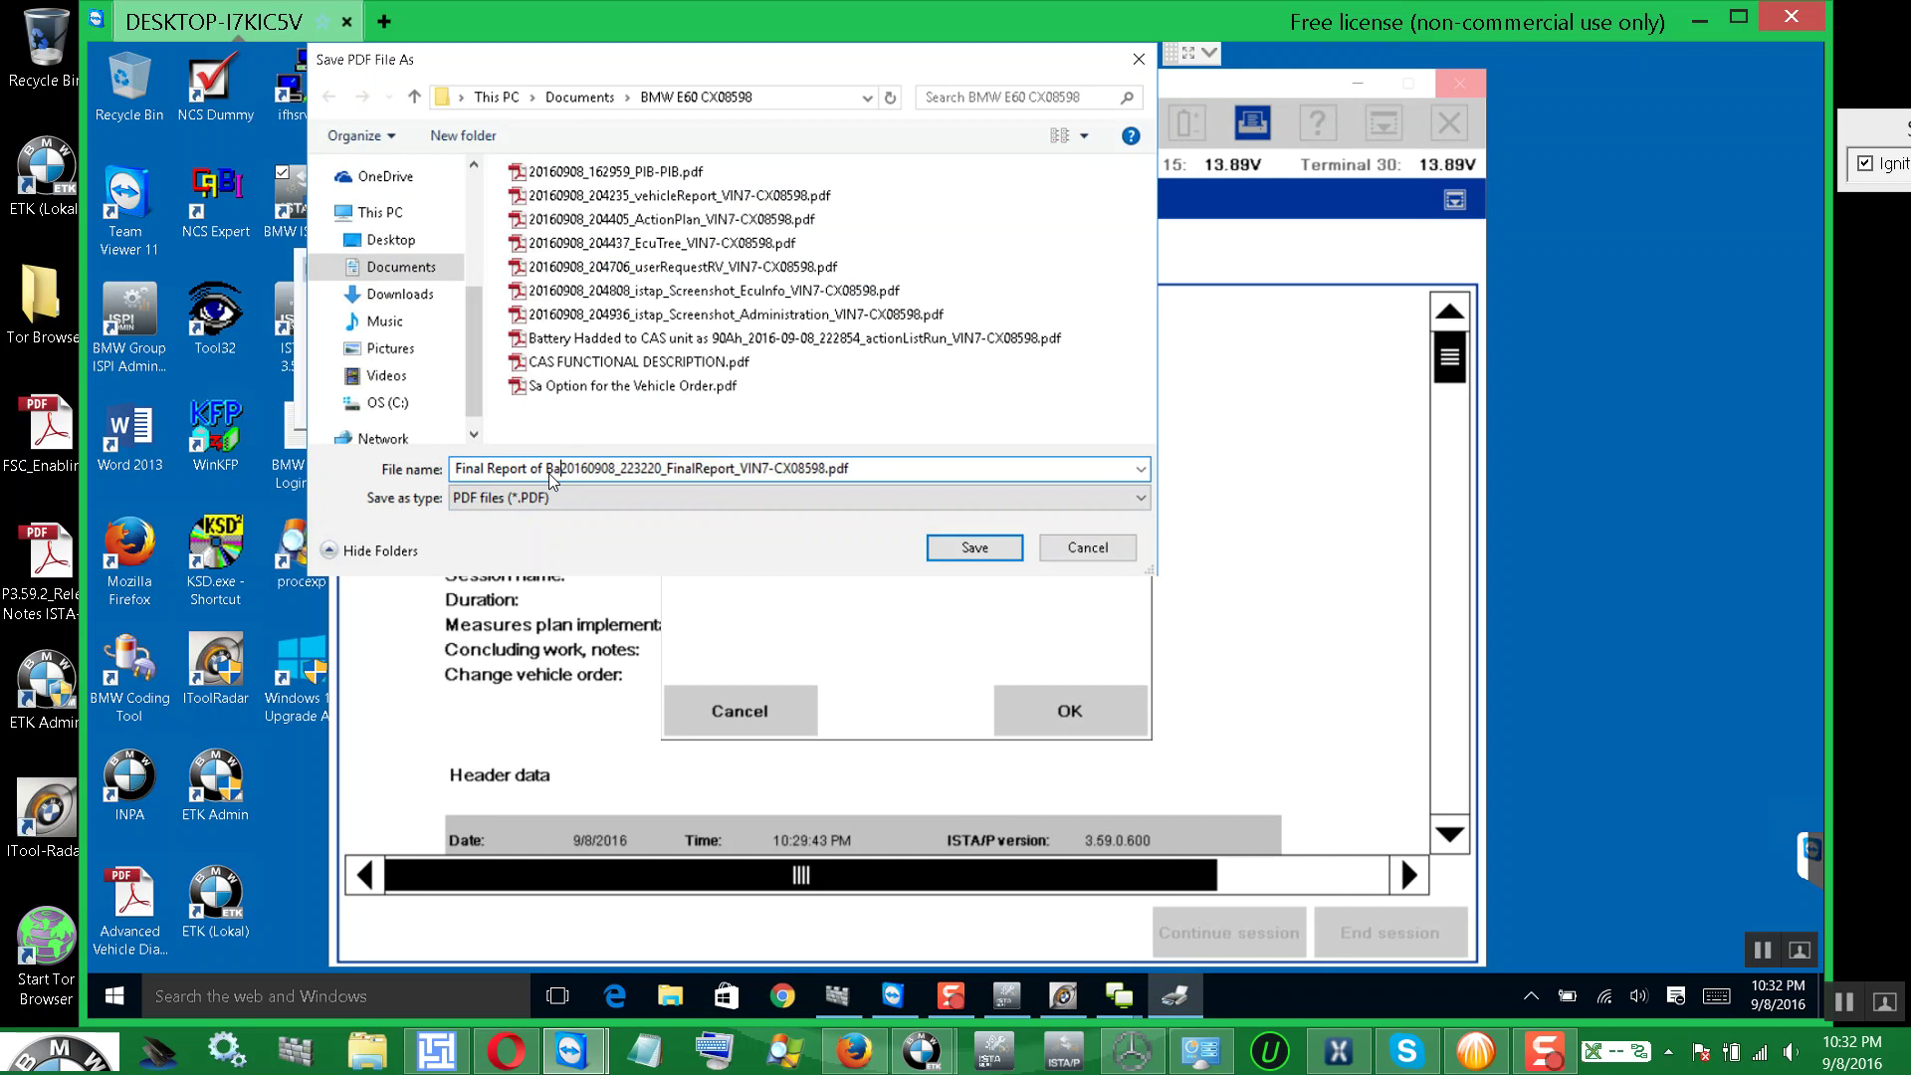
text(ttery 90 )
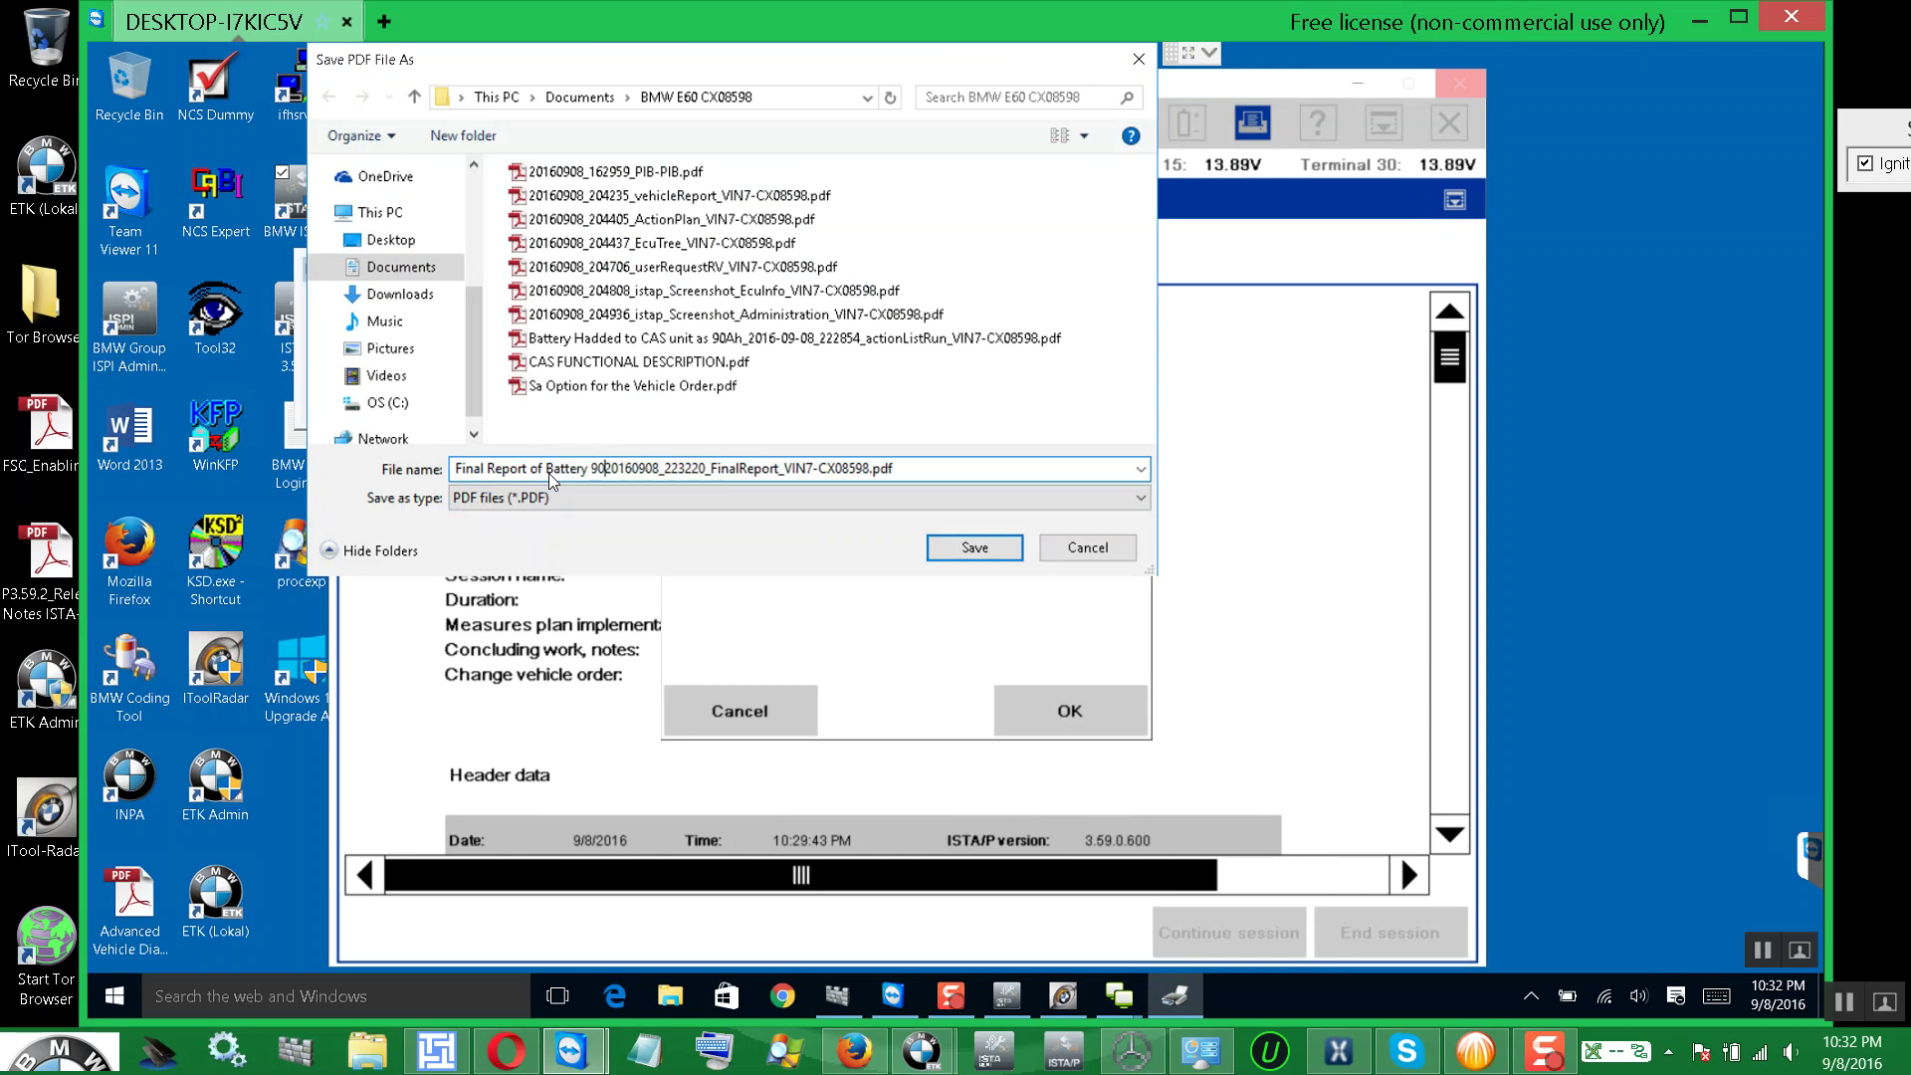
text(Ahr)
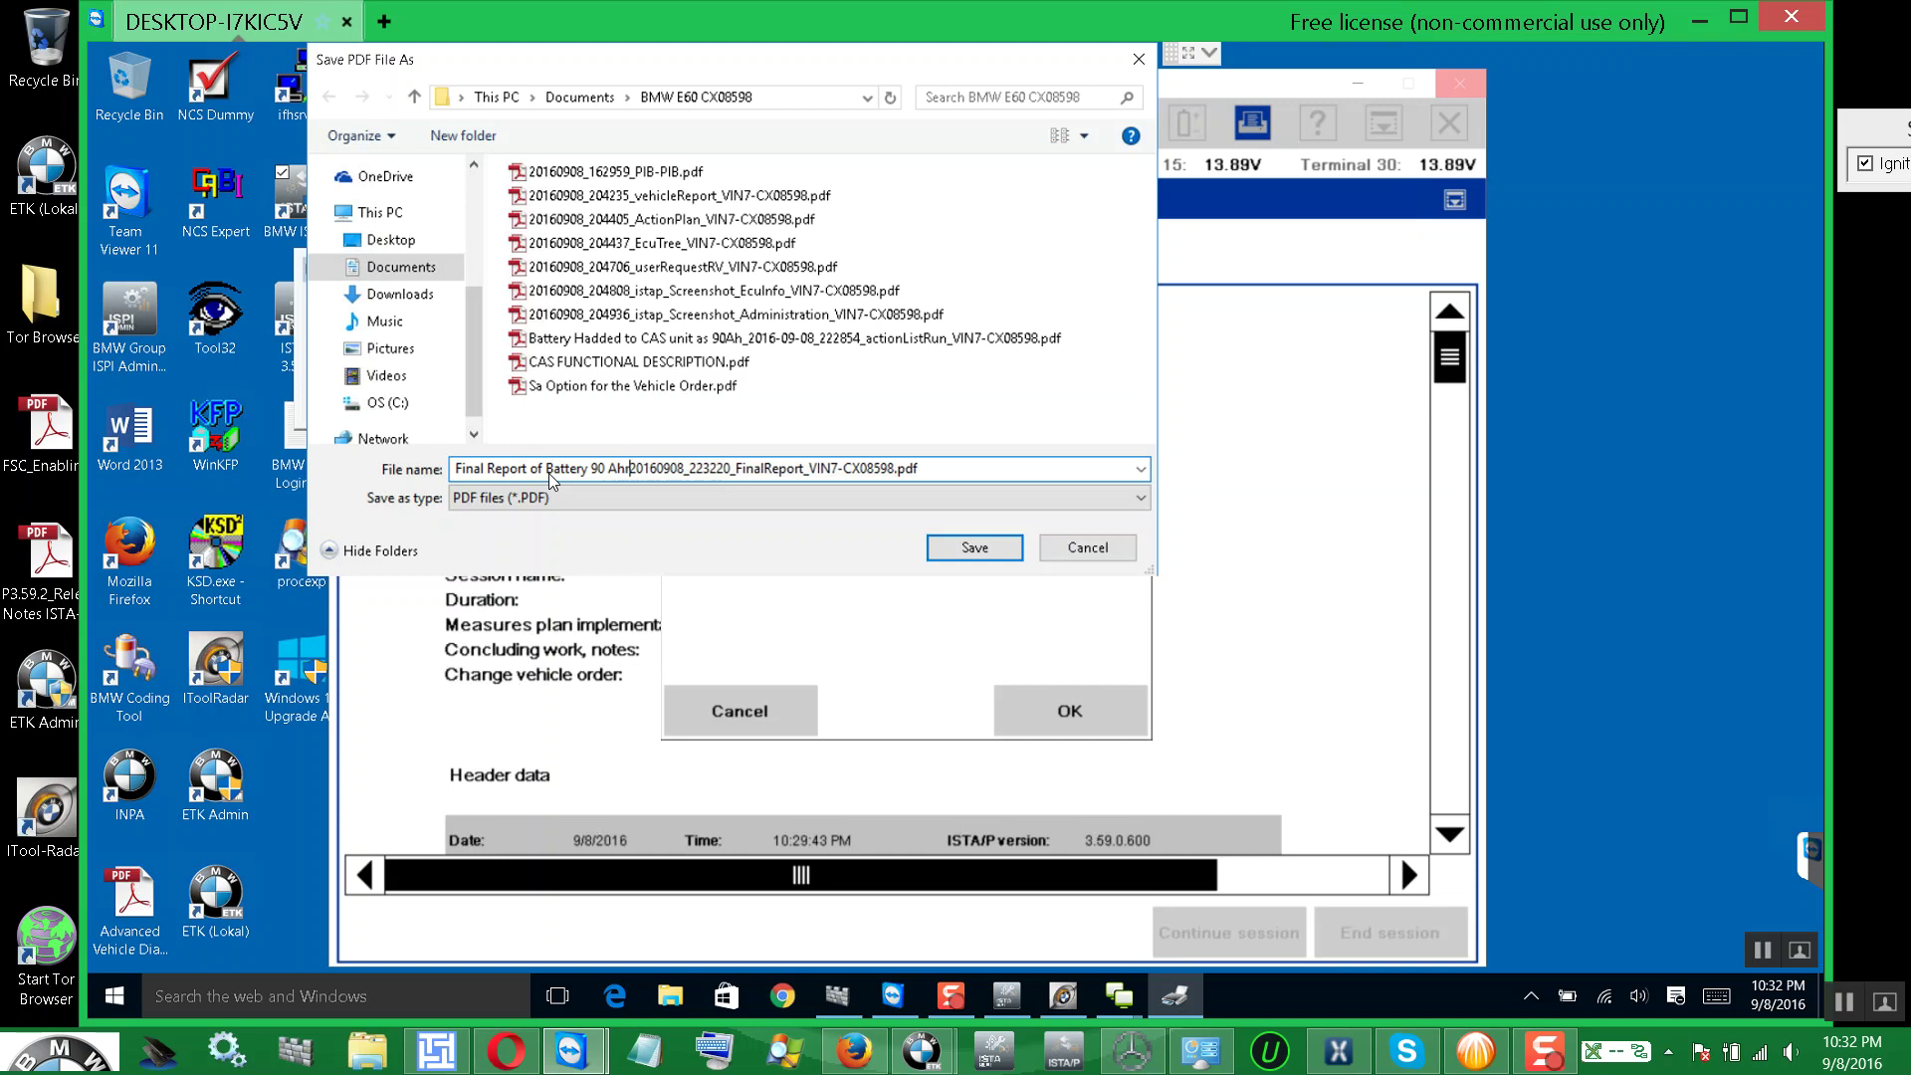
text( Ad)
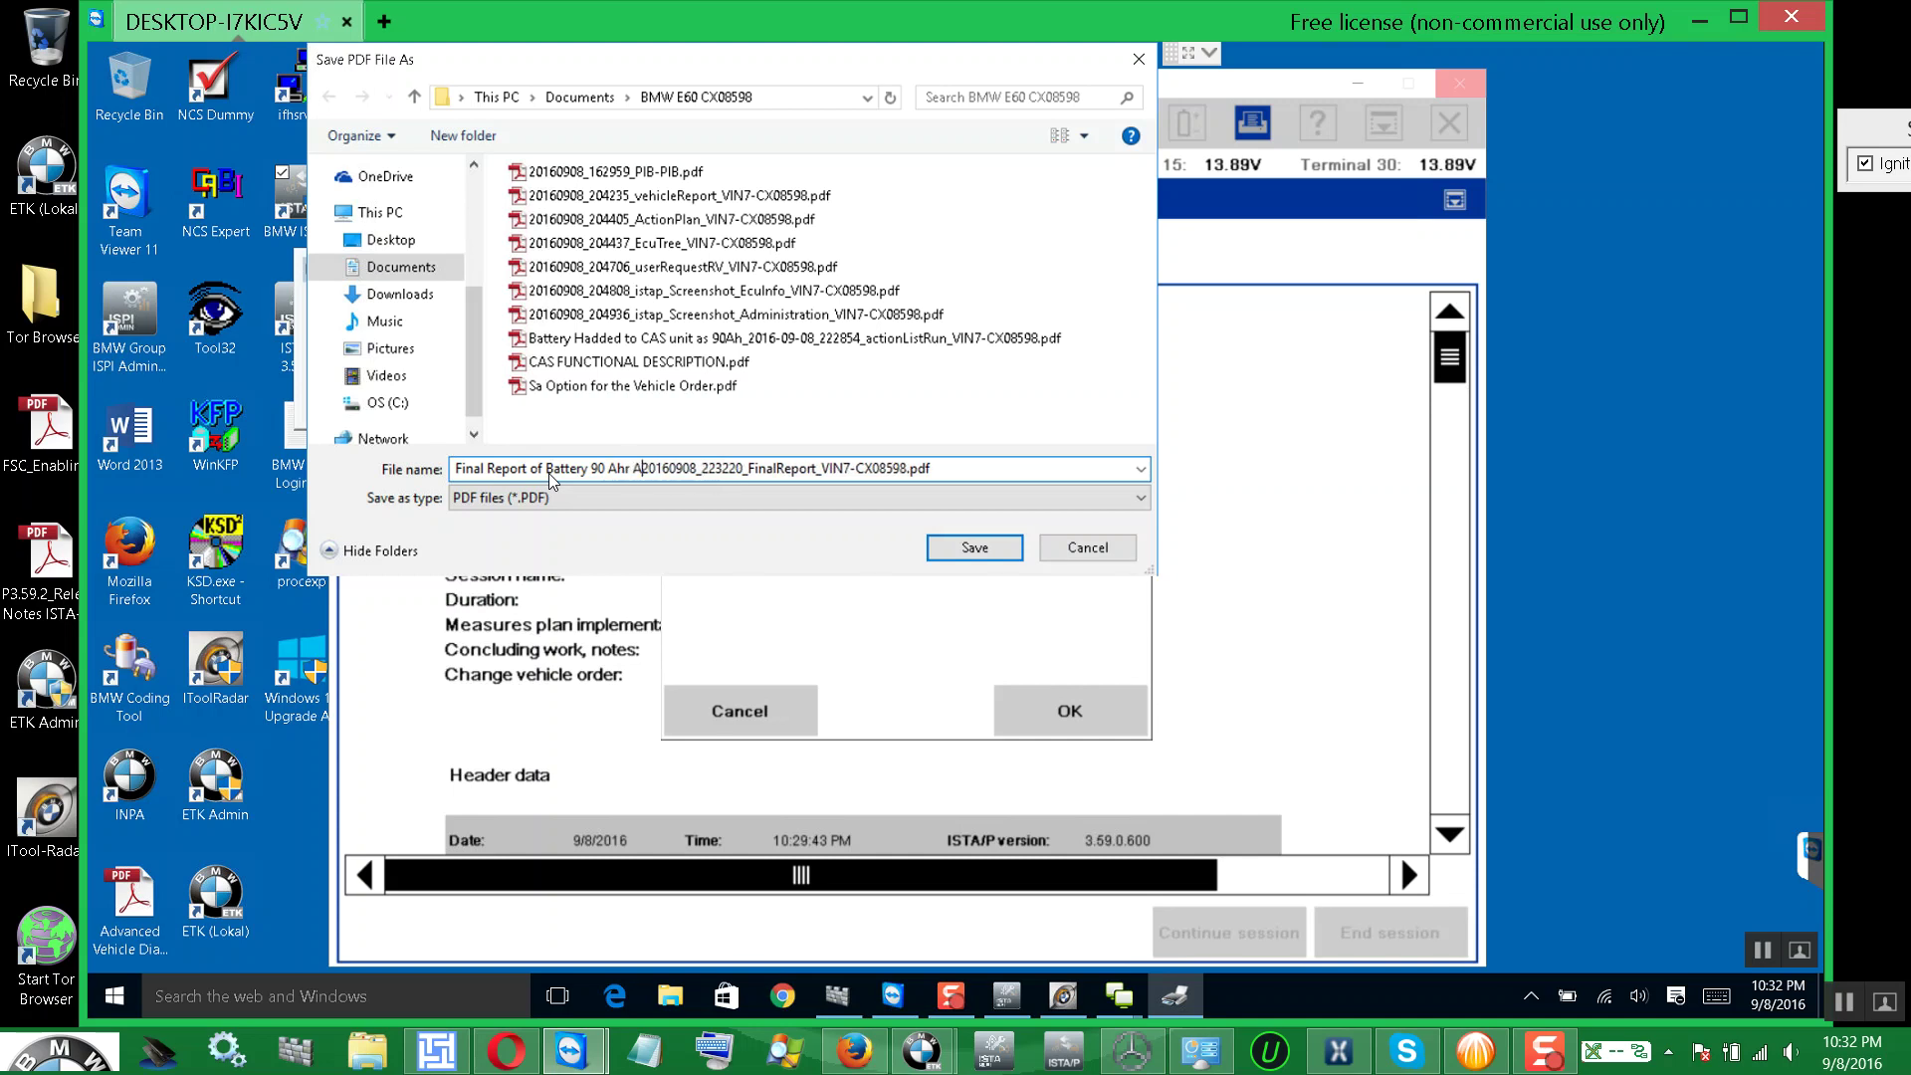
text(ded to)
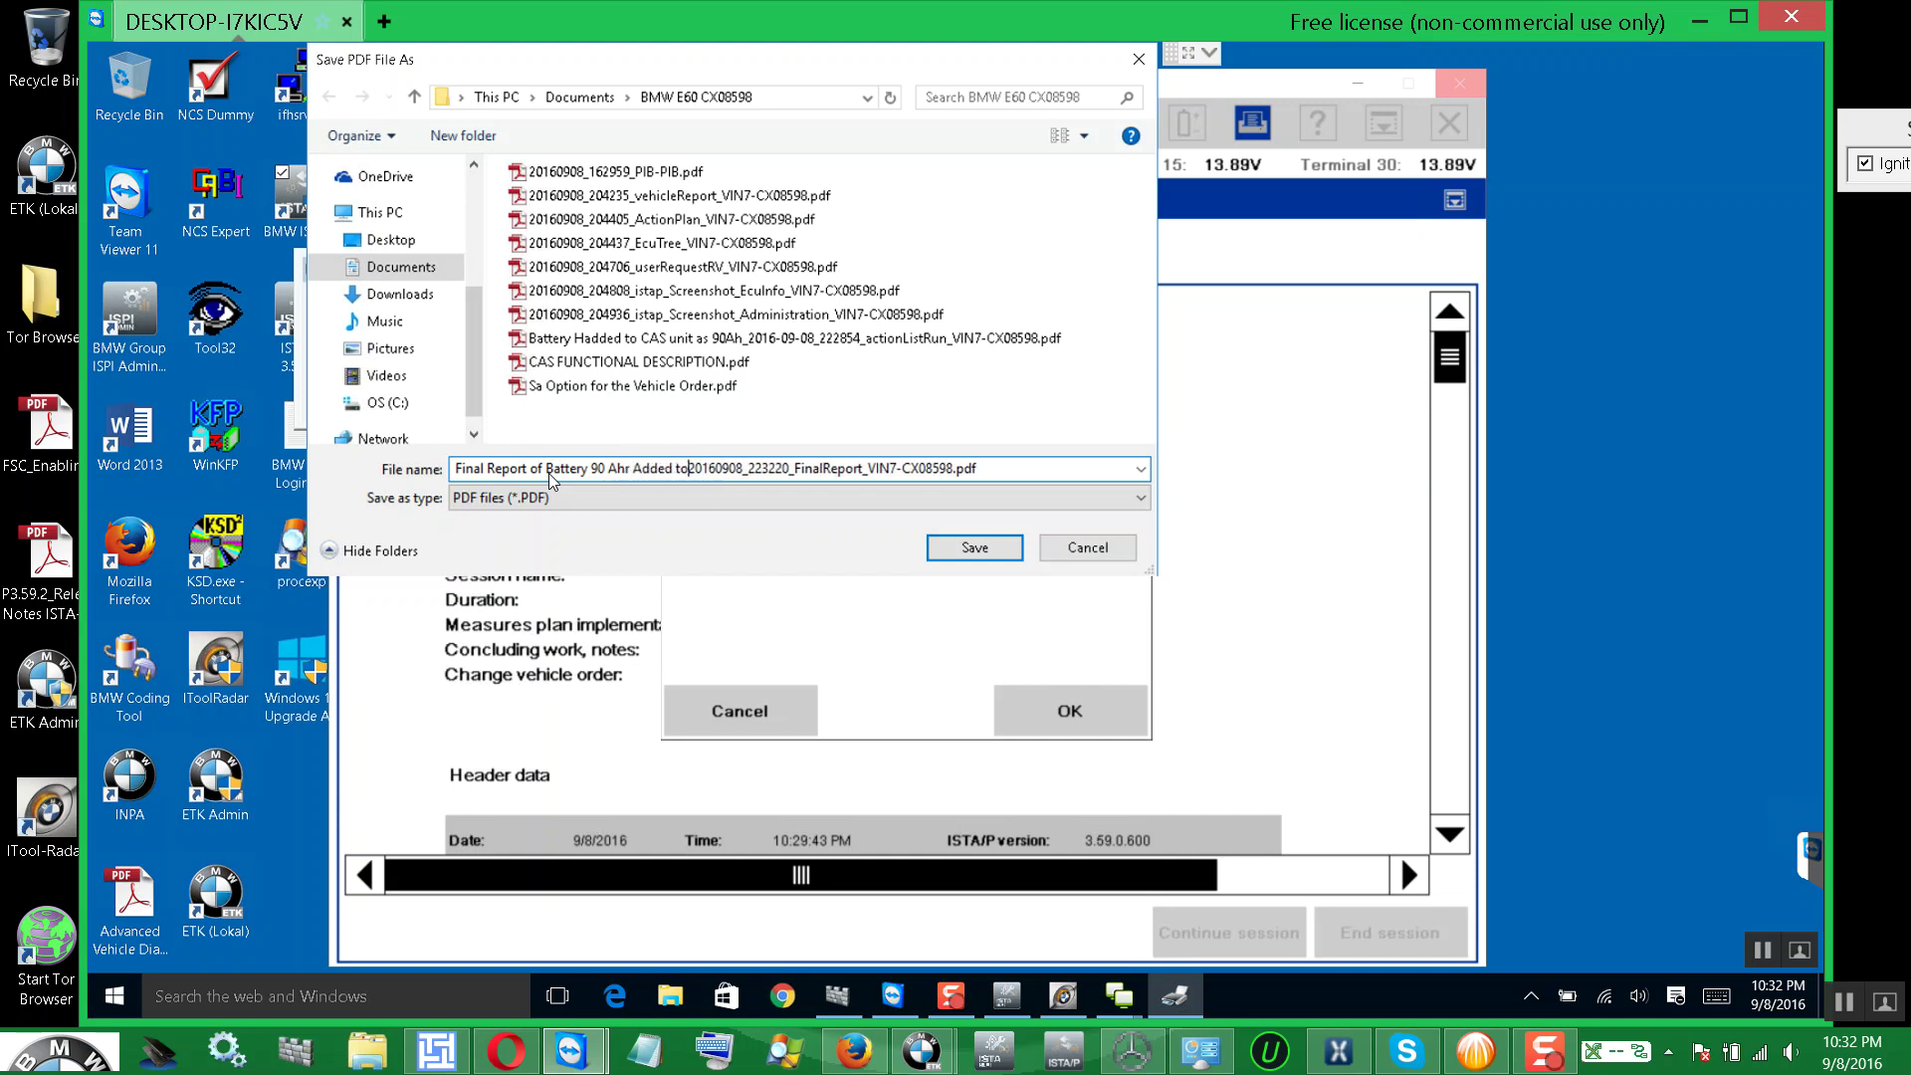
text( CAS Mo)
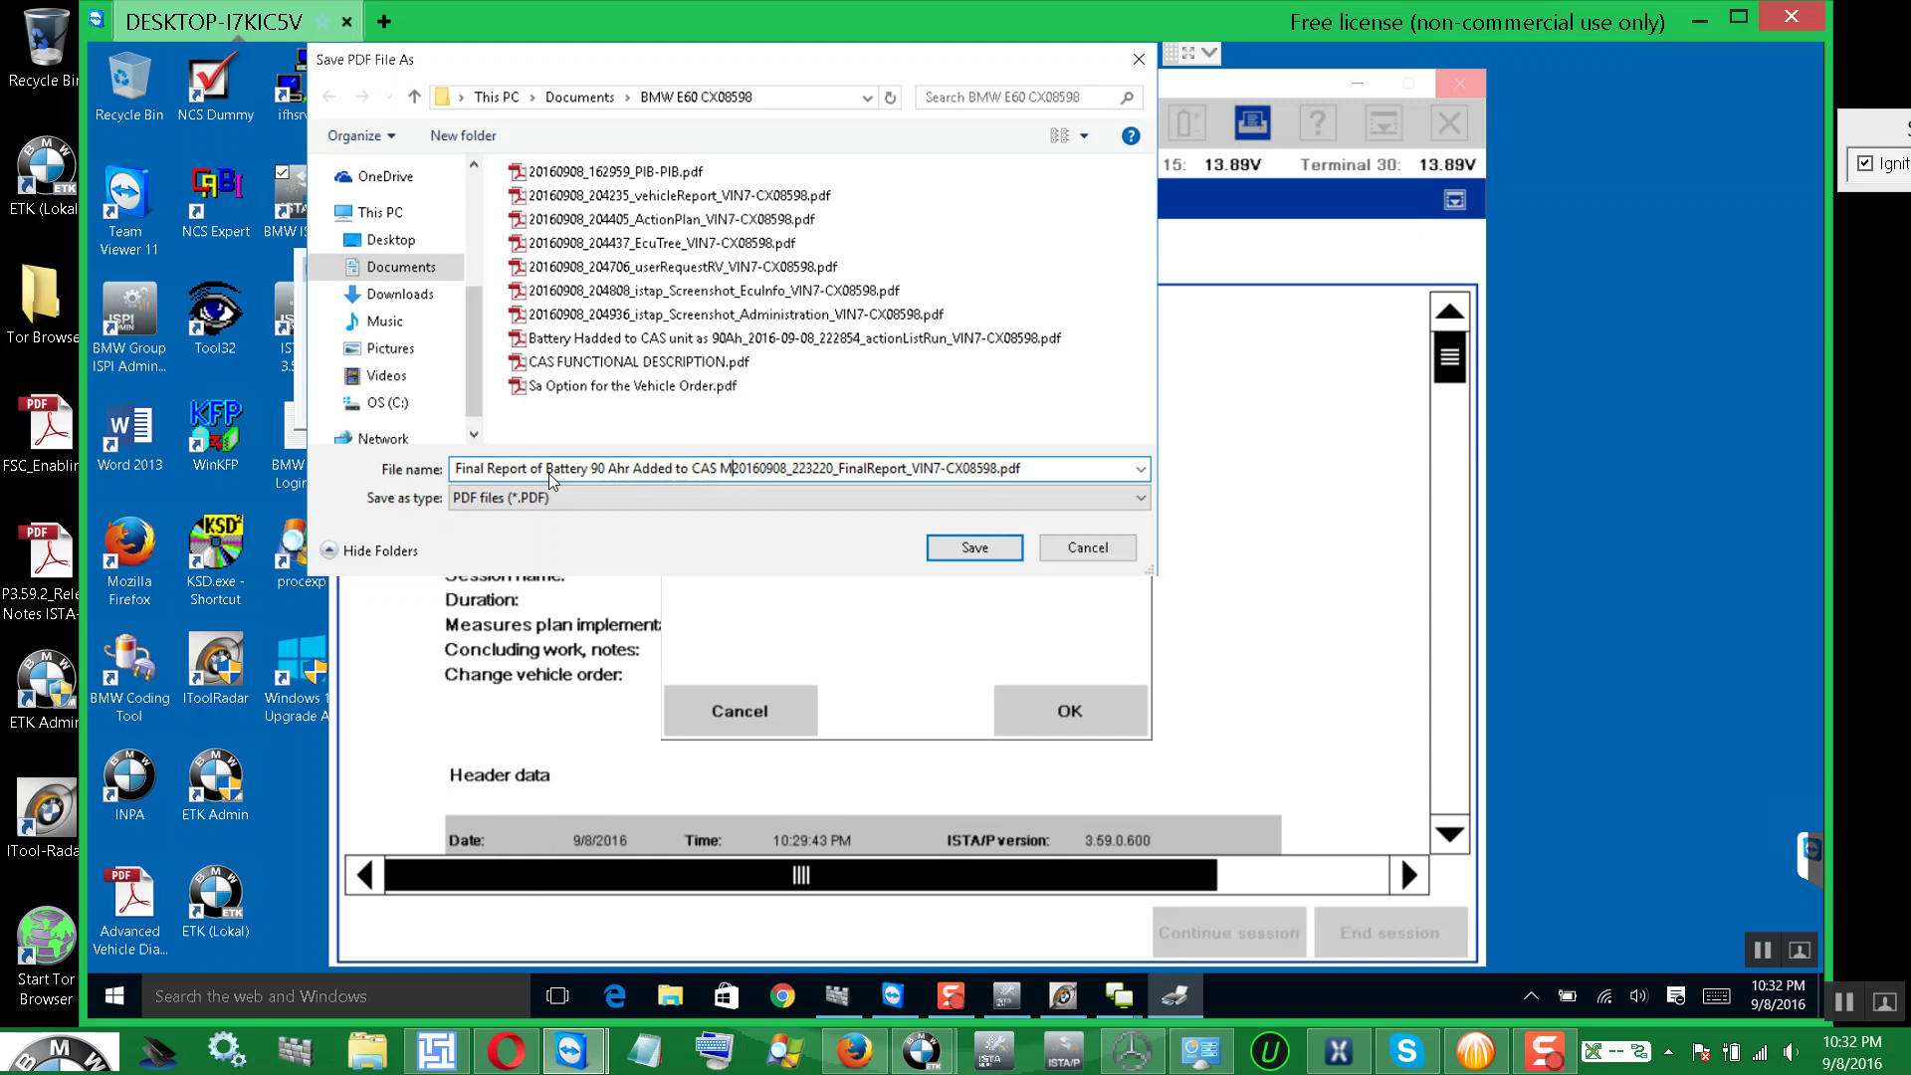
text(dule_)
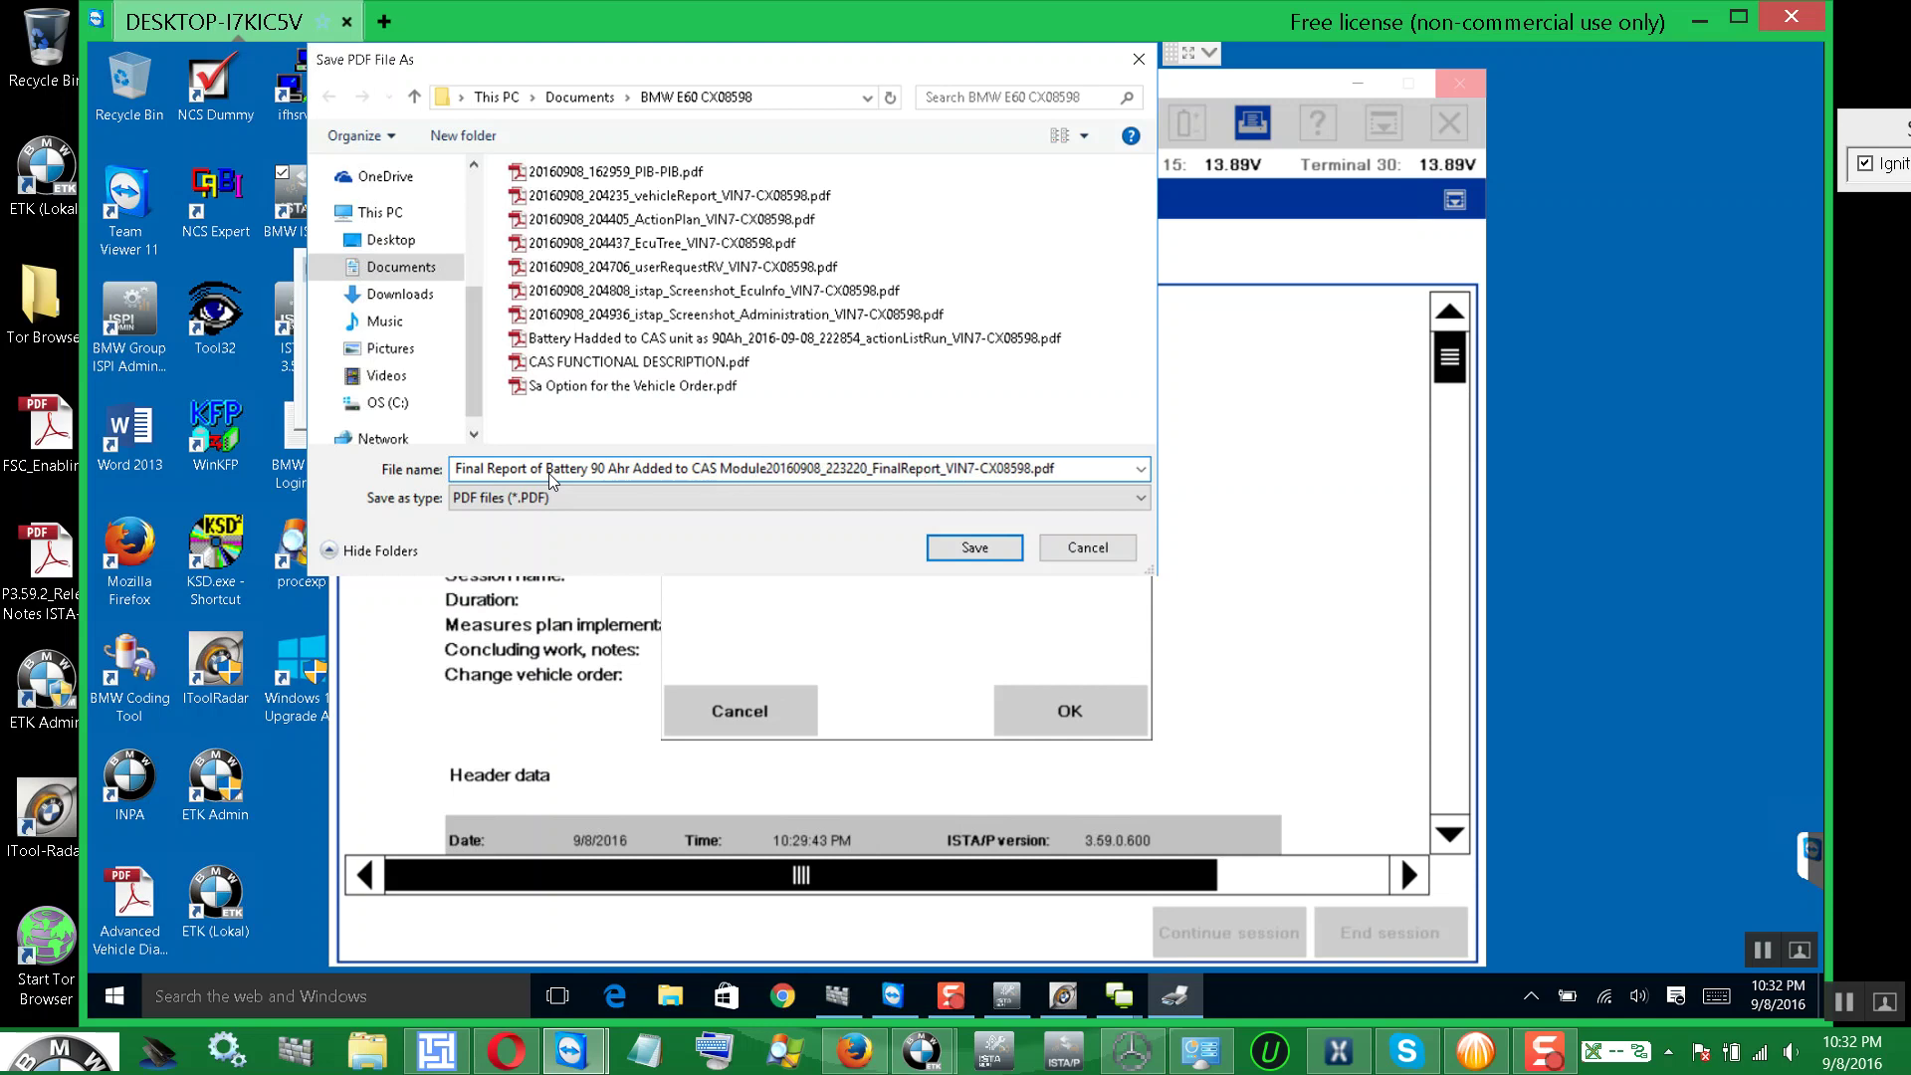
key(Return)
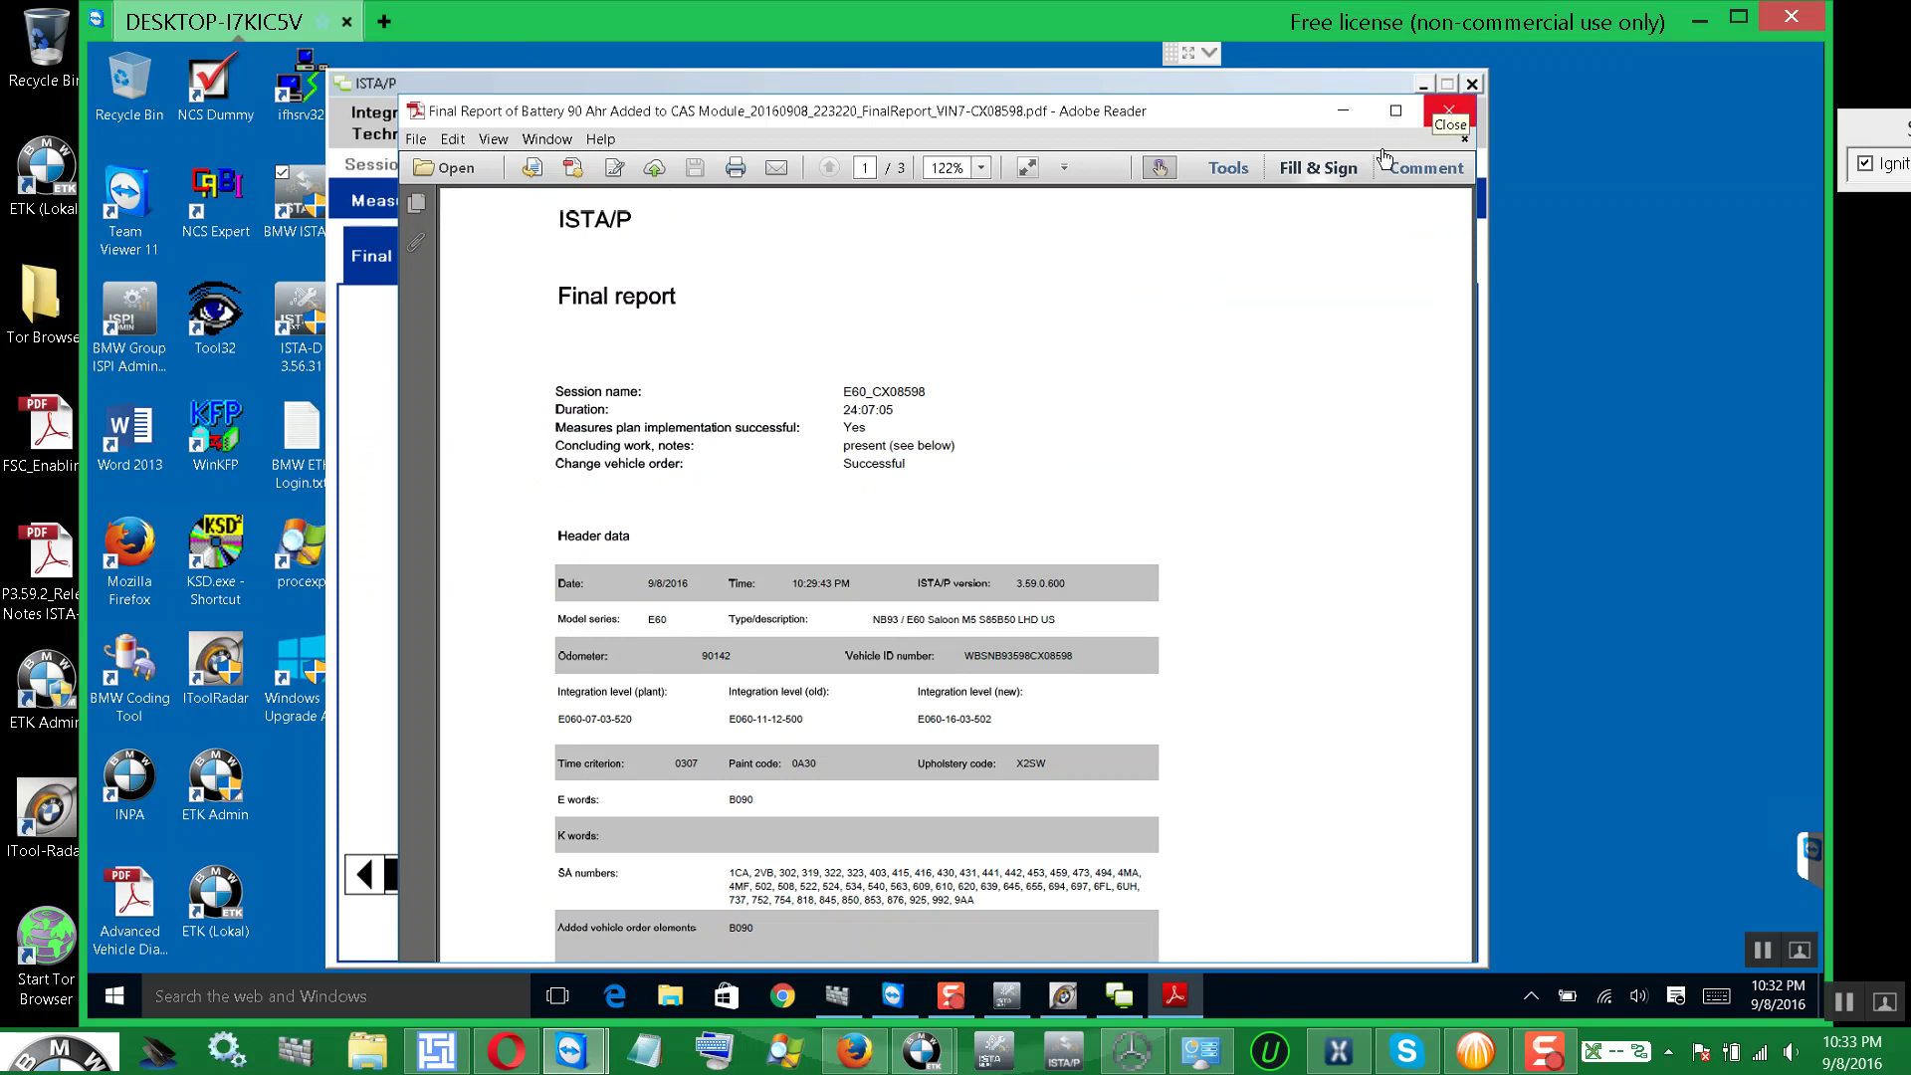
key(alt+F4)
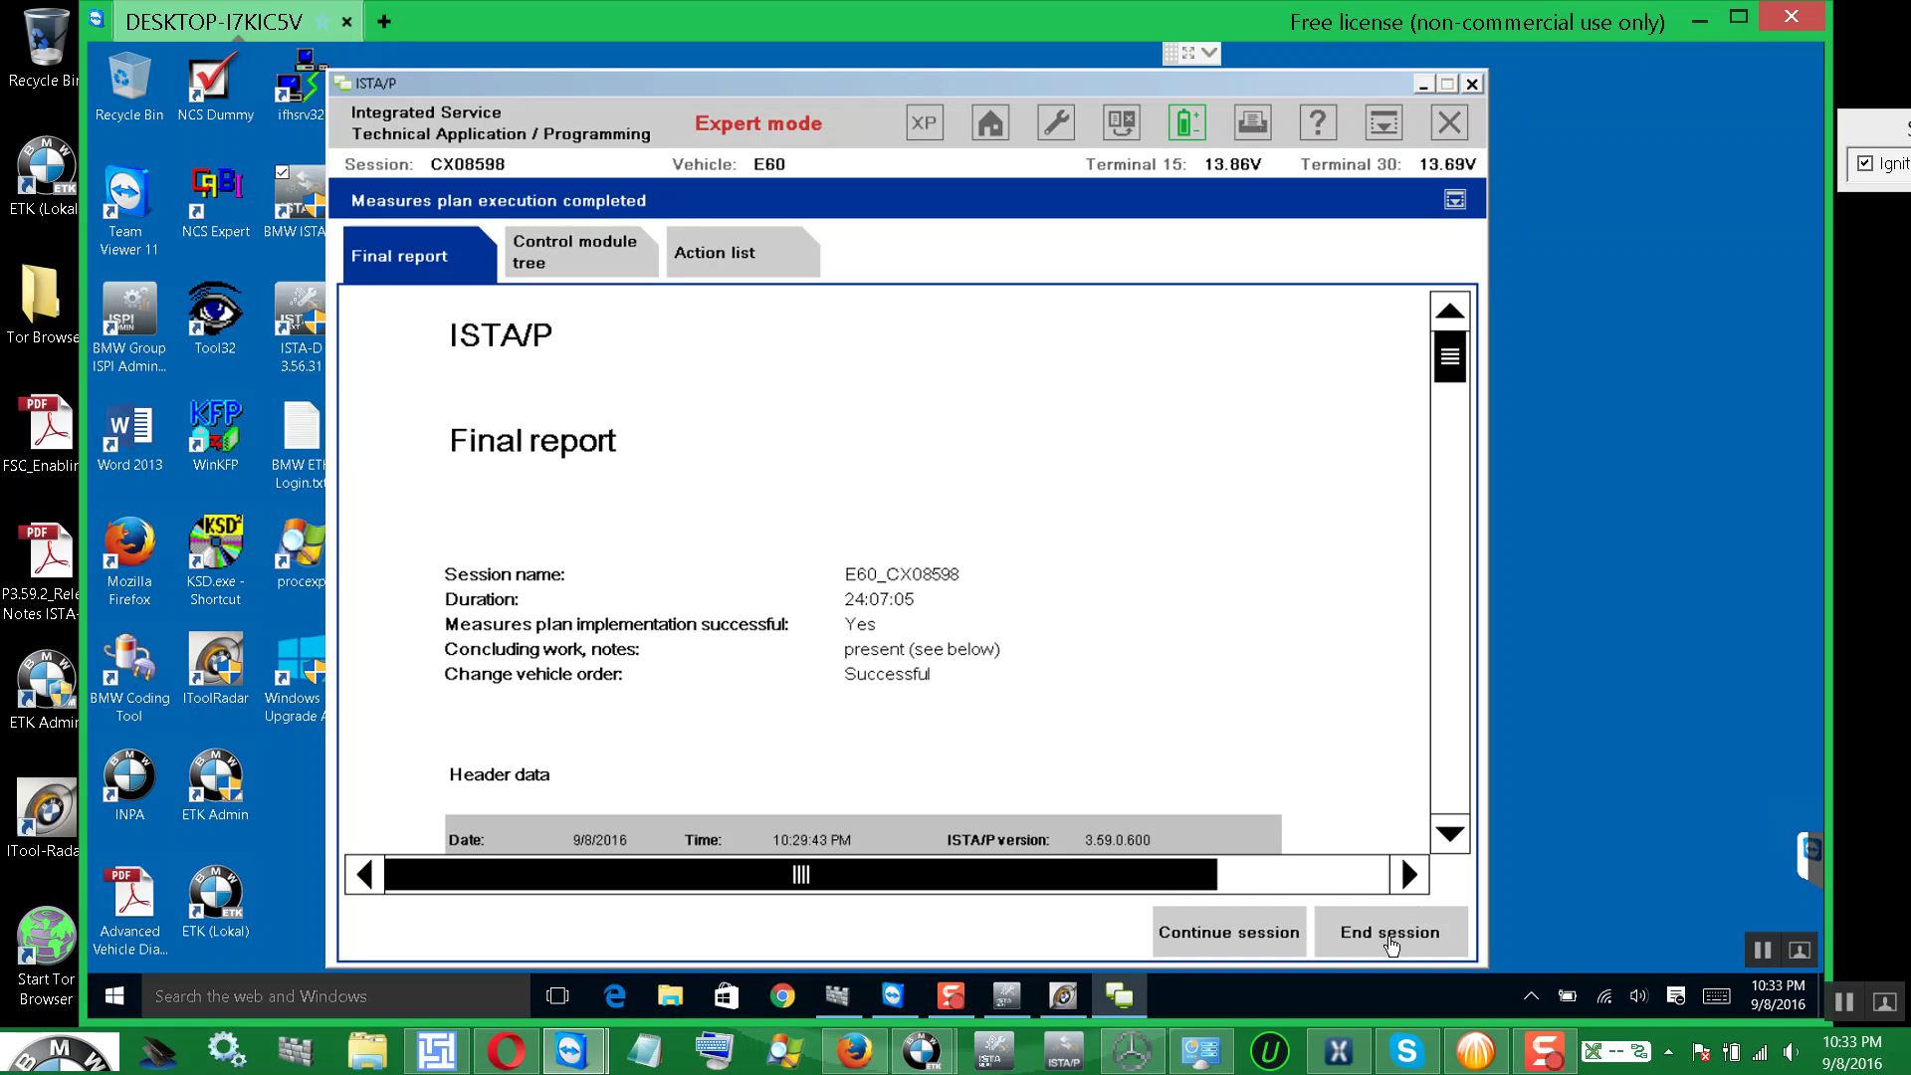
- End the programming session and close ISTA/P, including its stopped loader program
click(1390, 946)
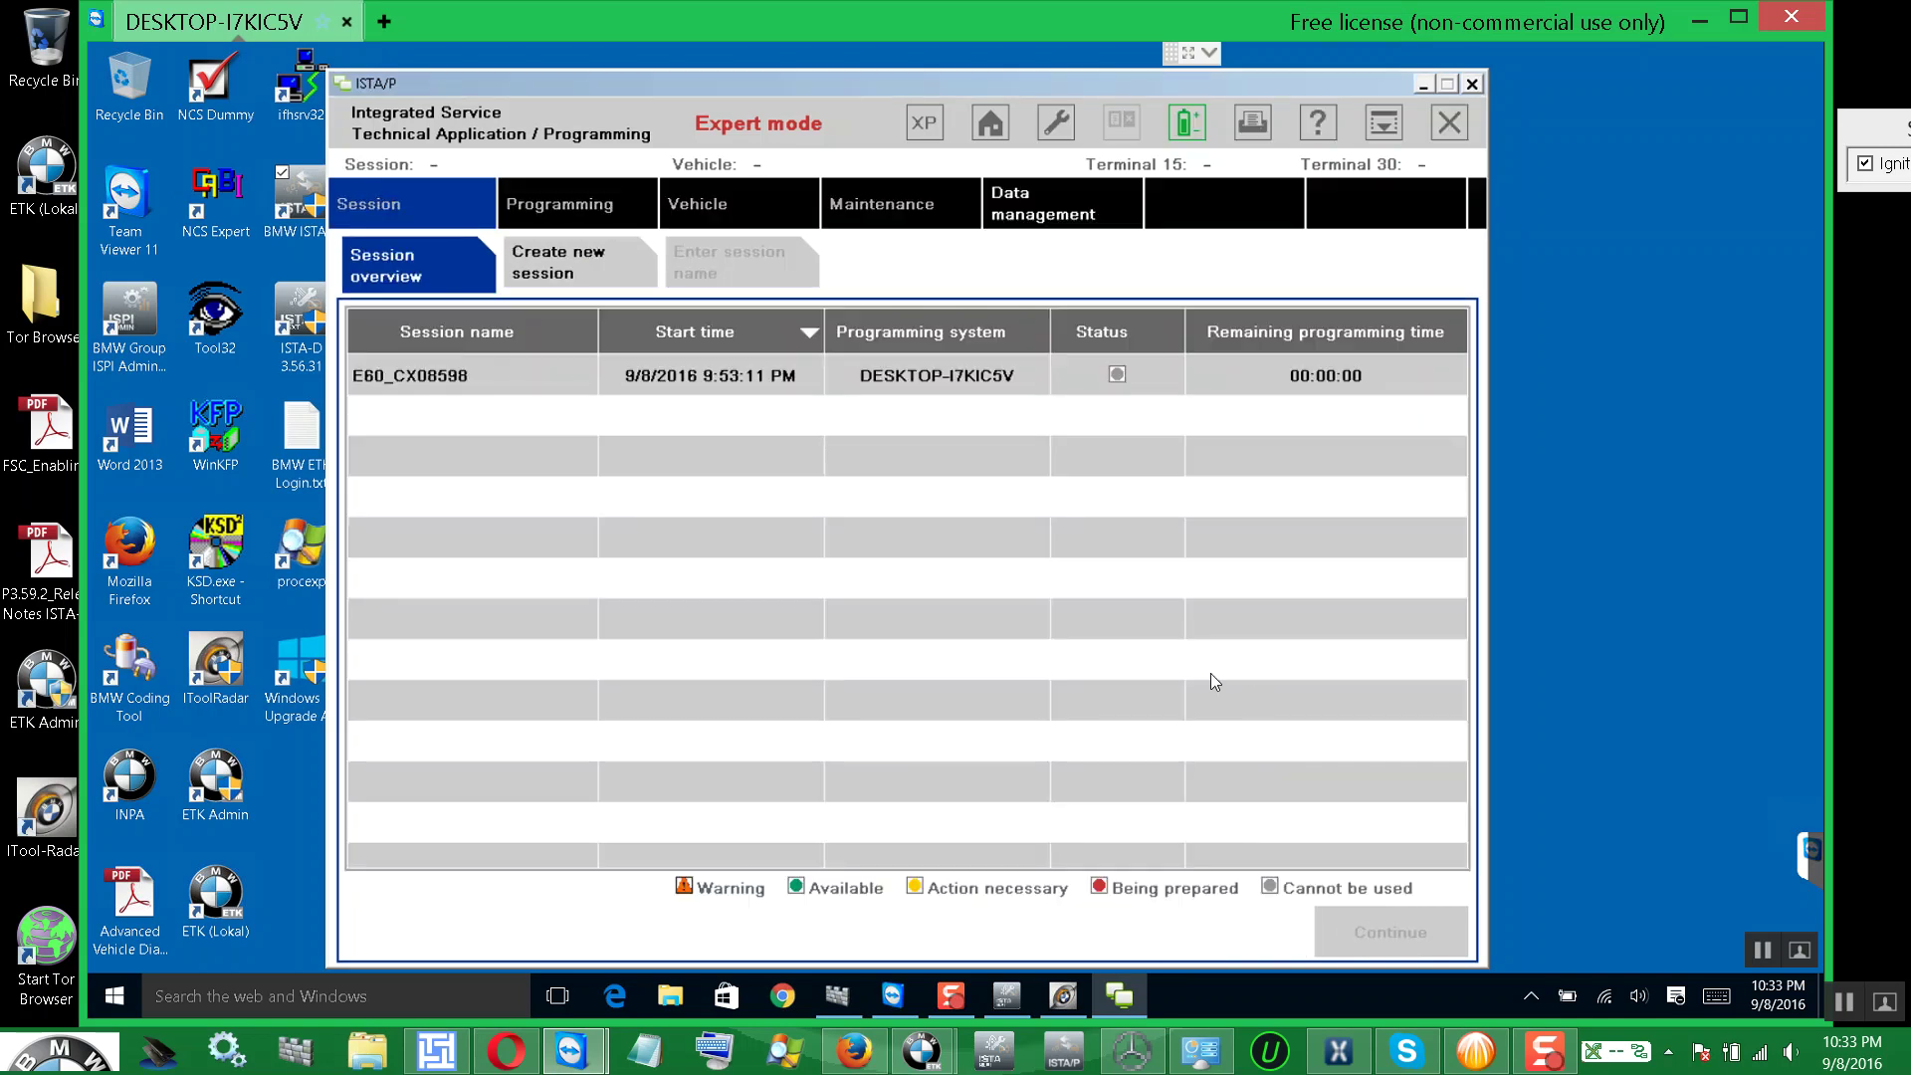
click(1451, 123)
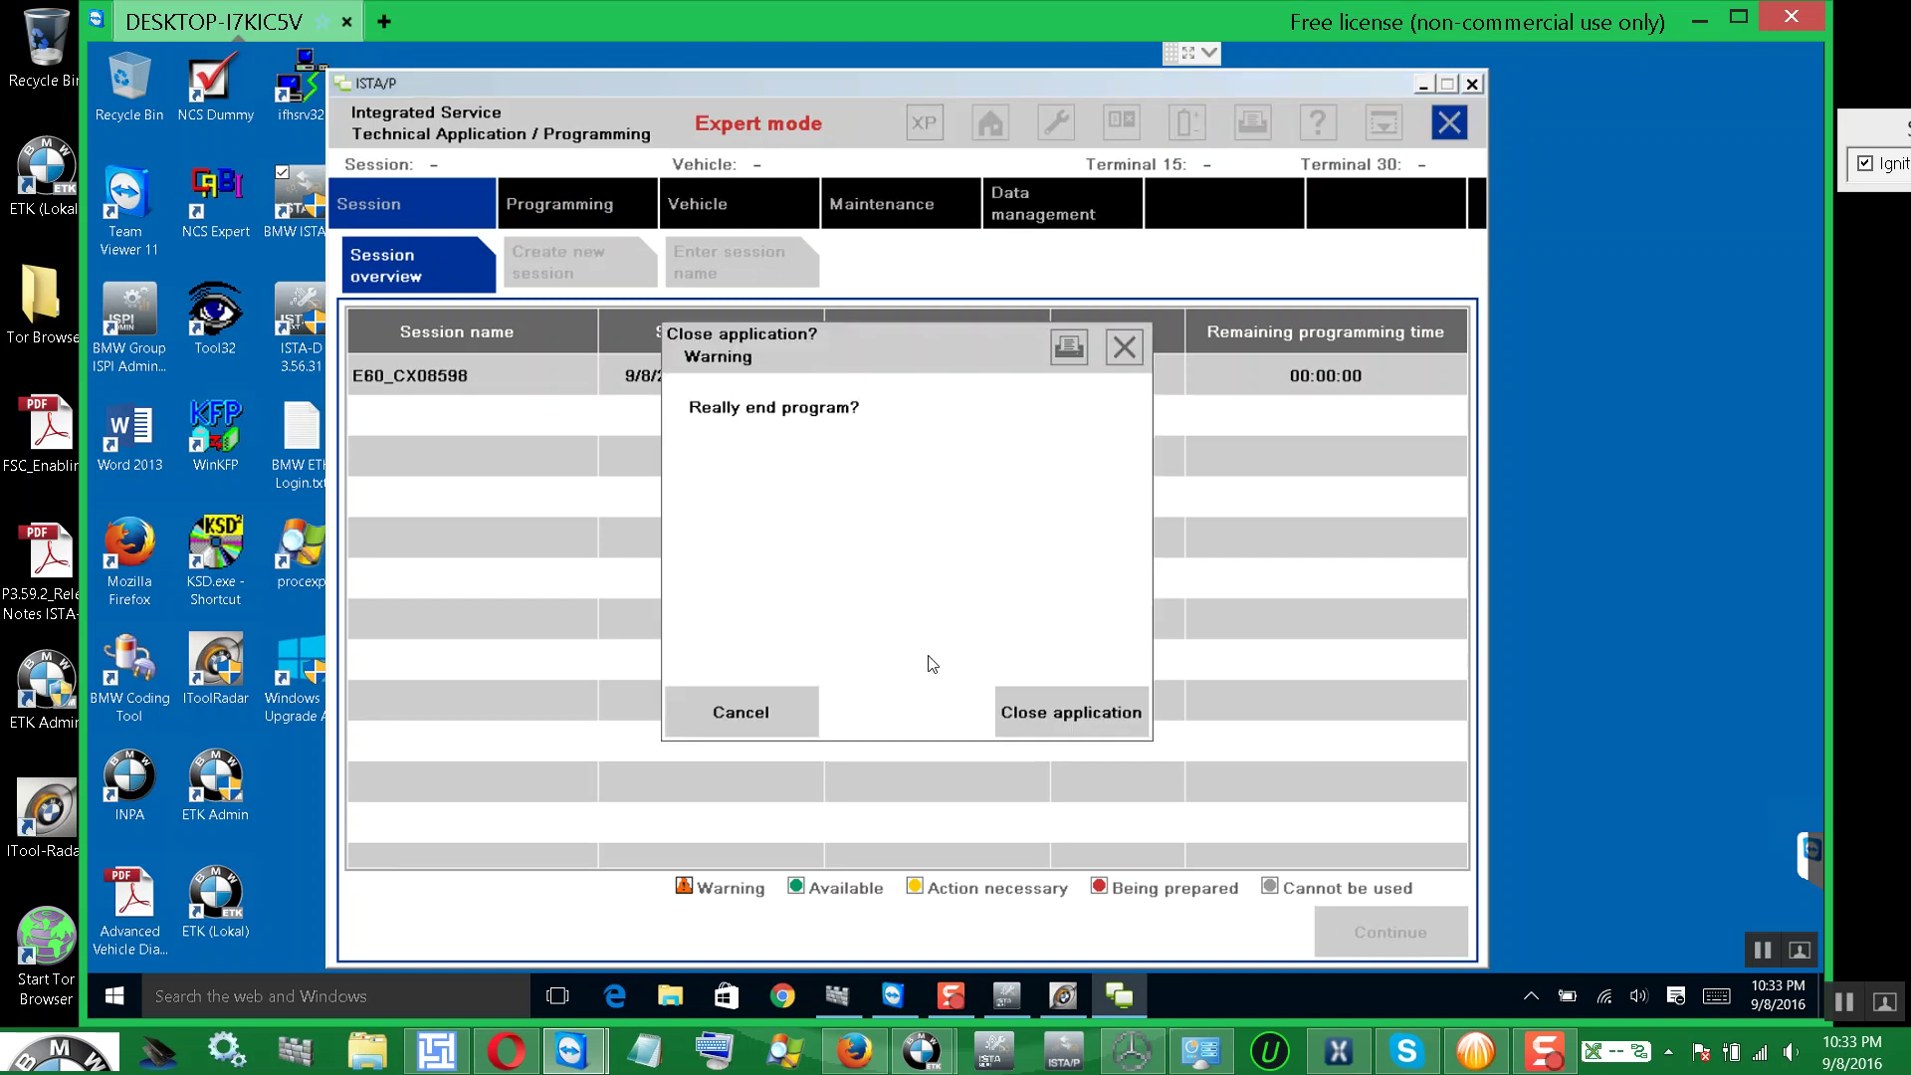
click(1068, 712)
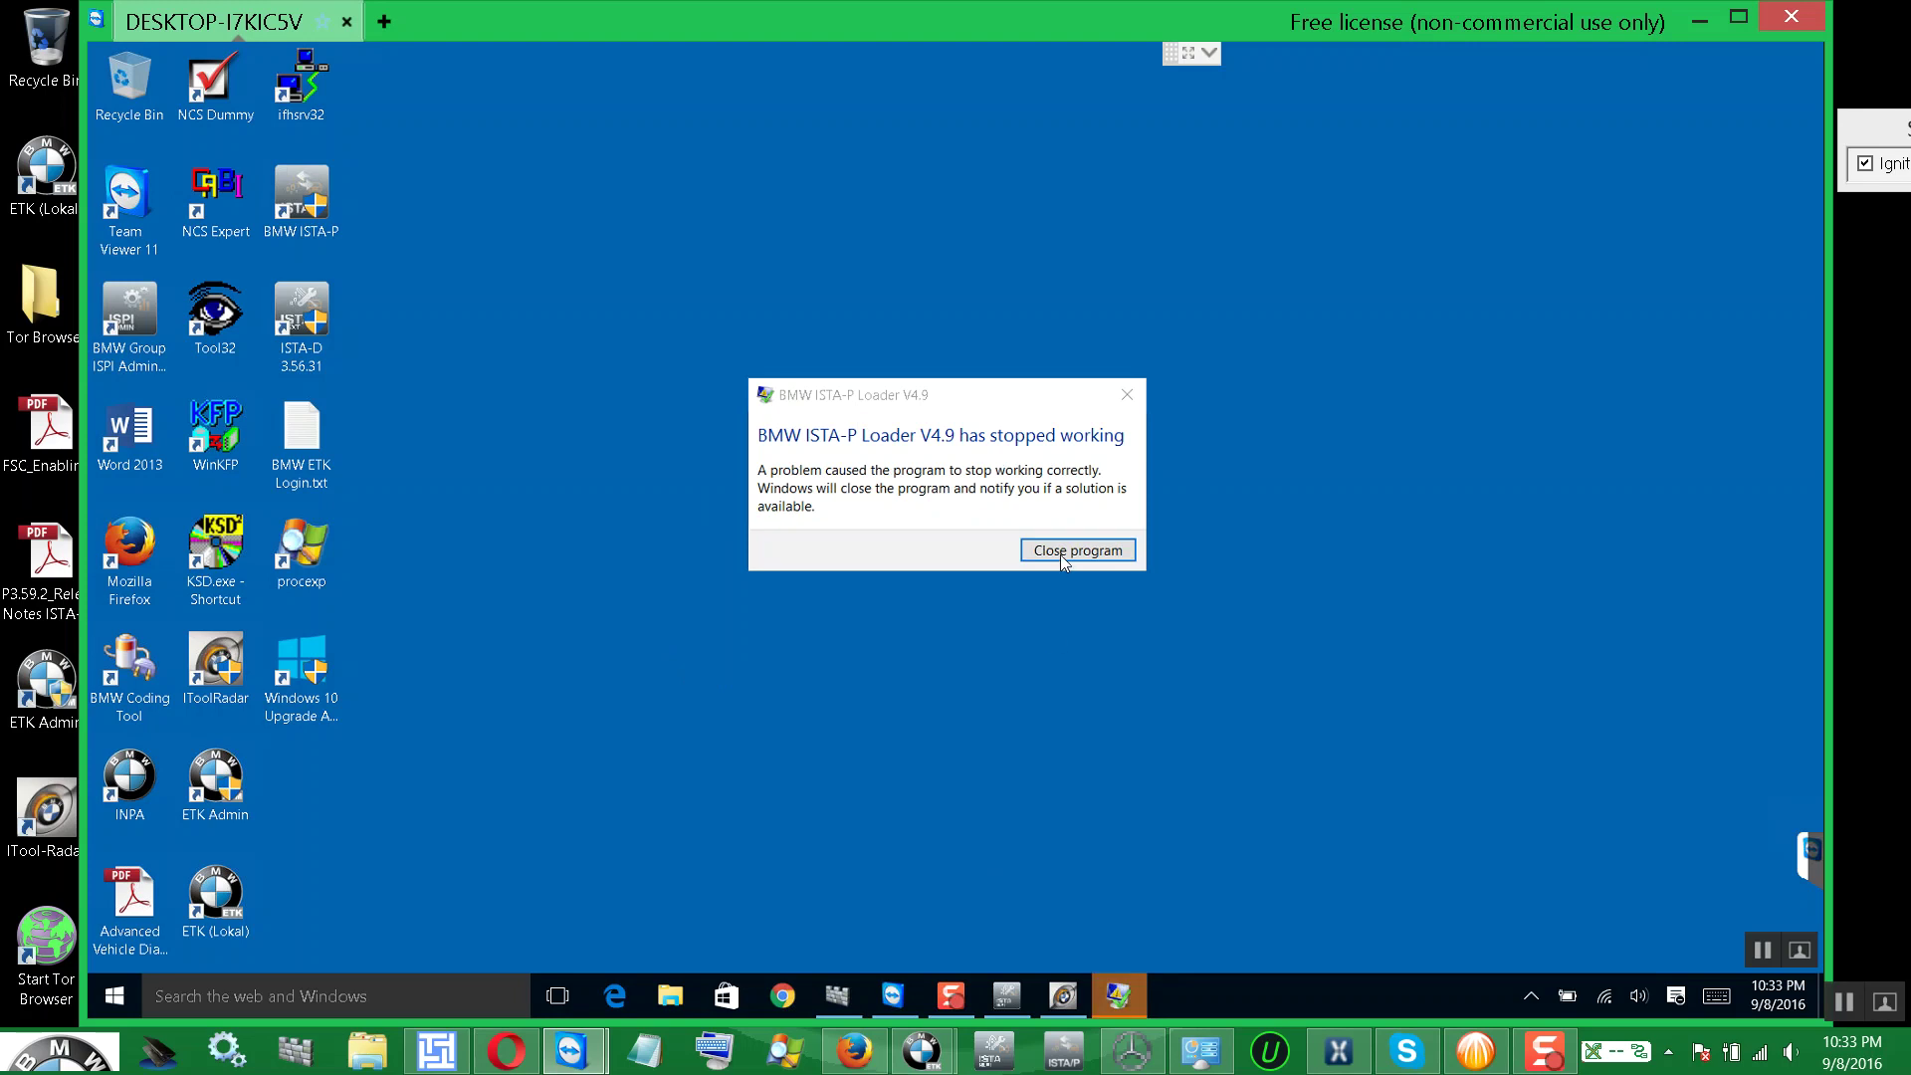
click(1059, 553)
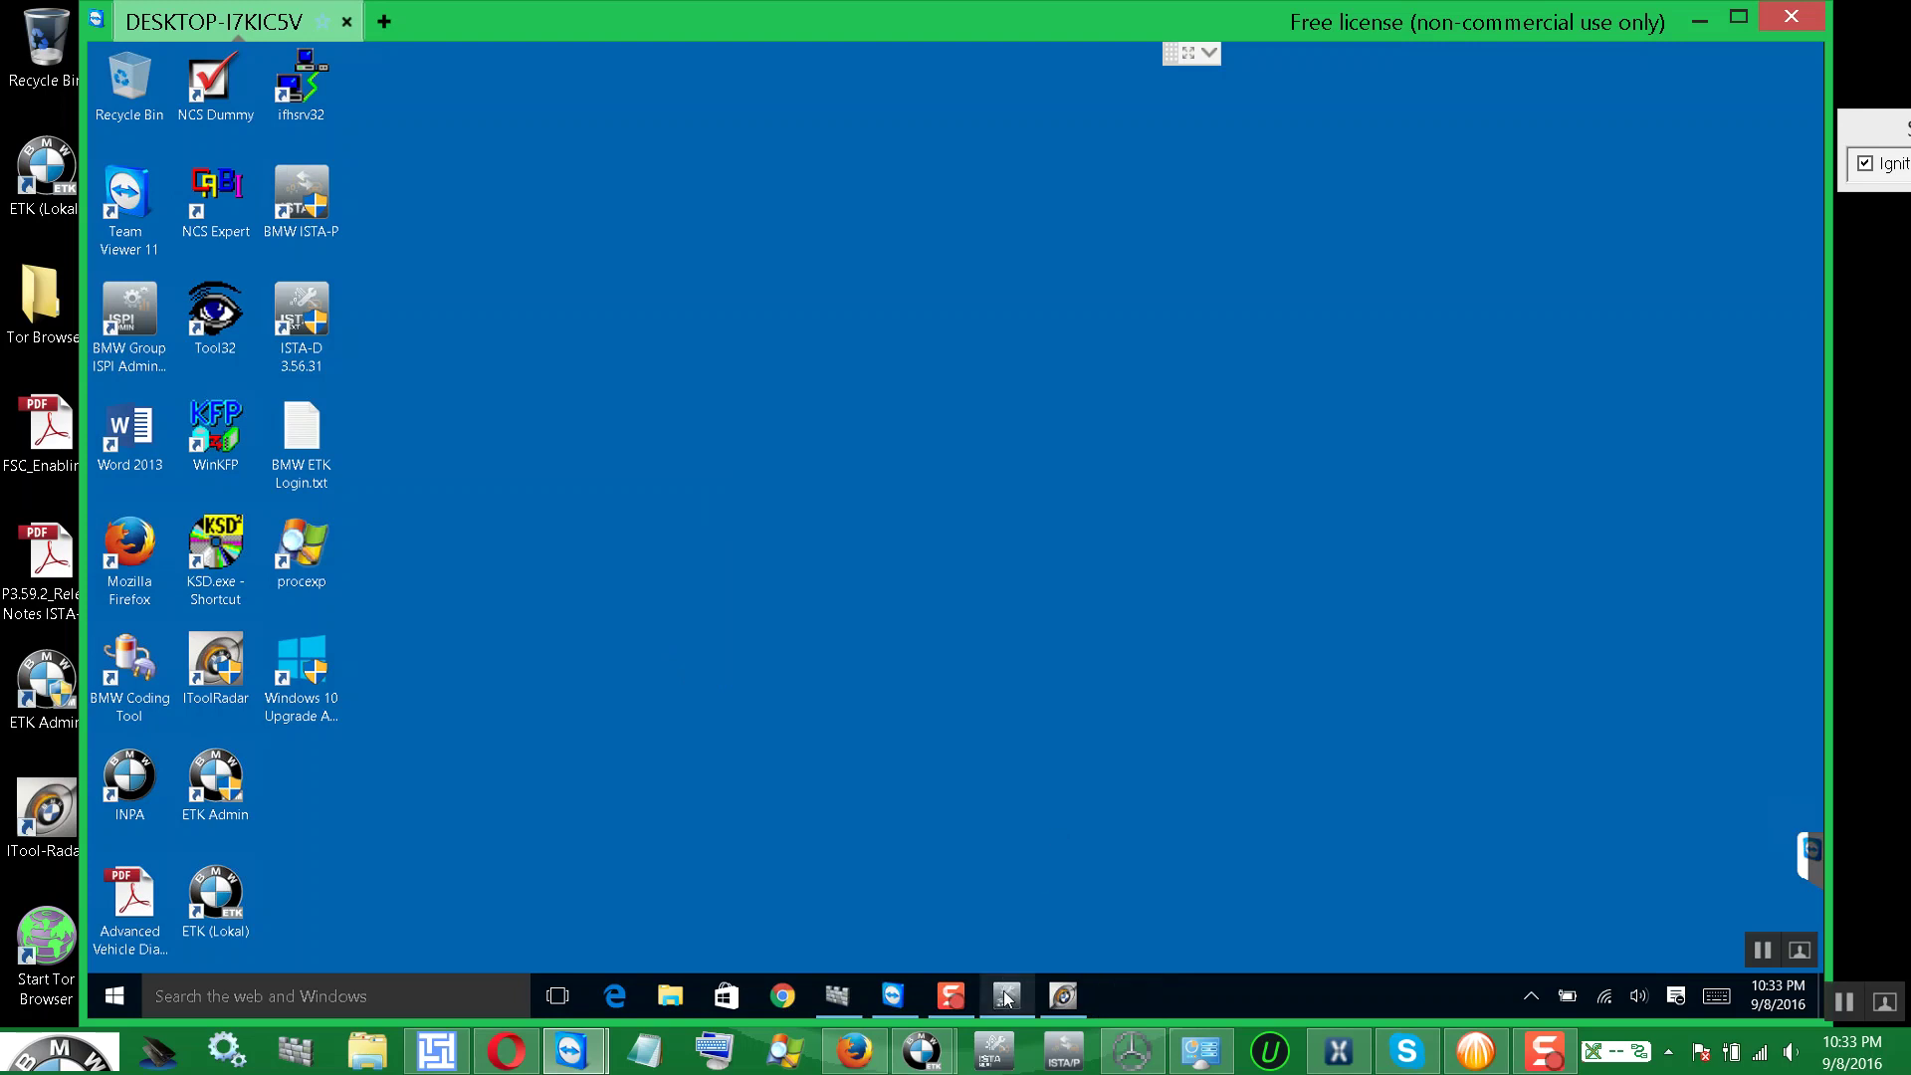
- Switch to ISTA+ and run a complete vehicle identification over the connected ICOM interface
mouse_move(1007, 998)
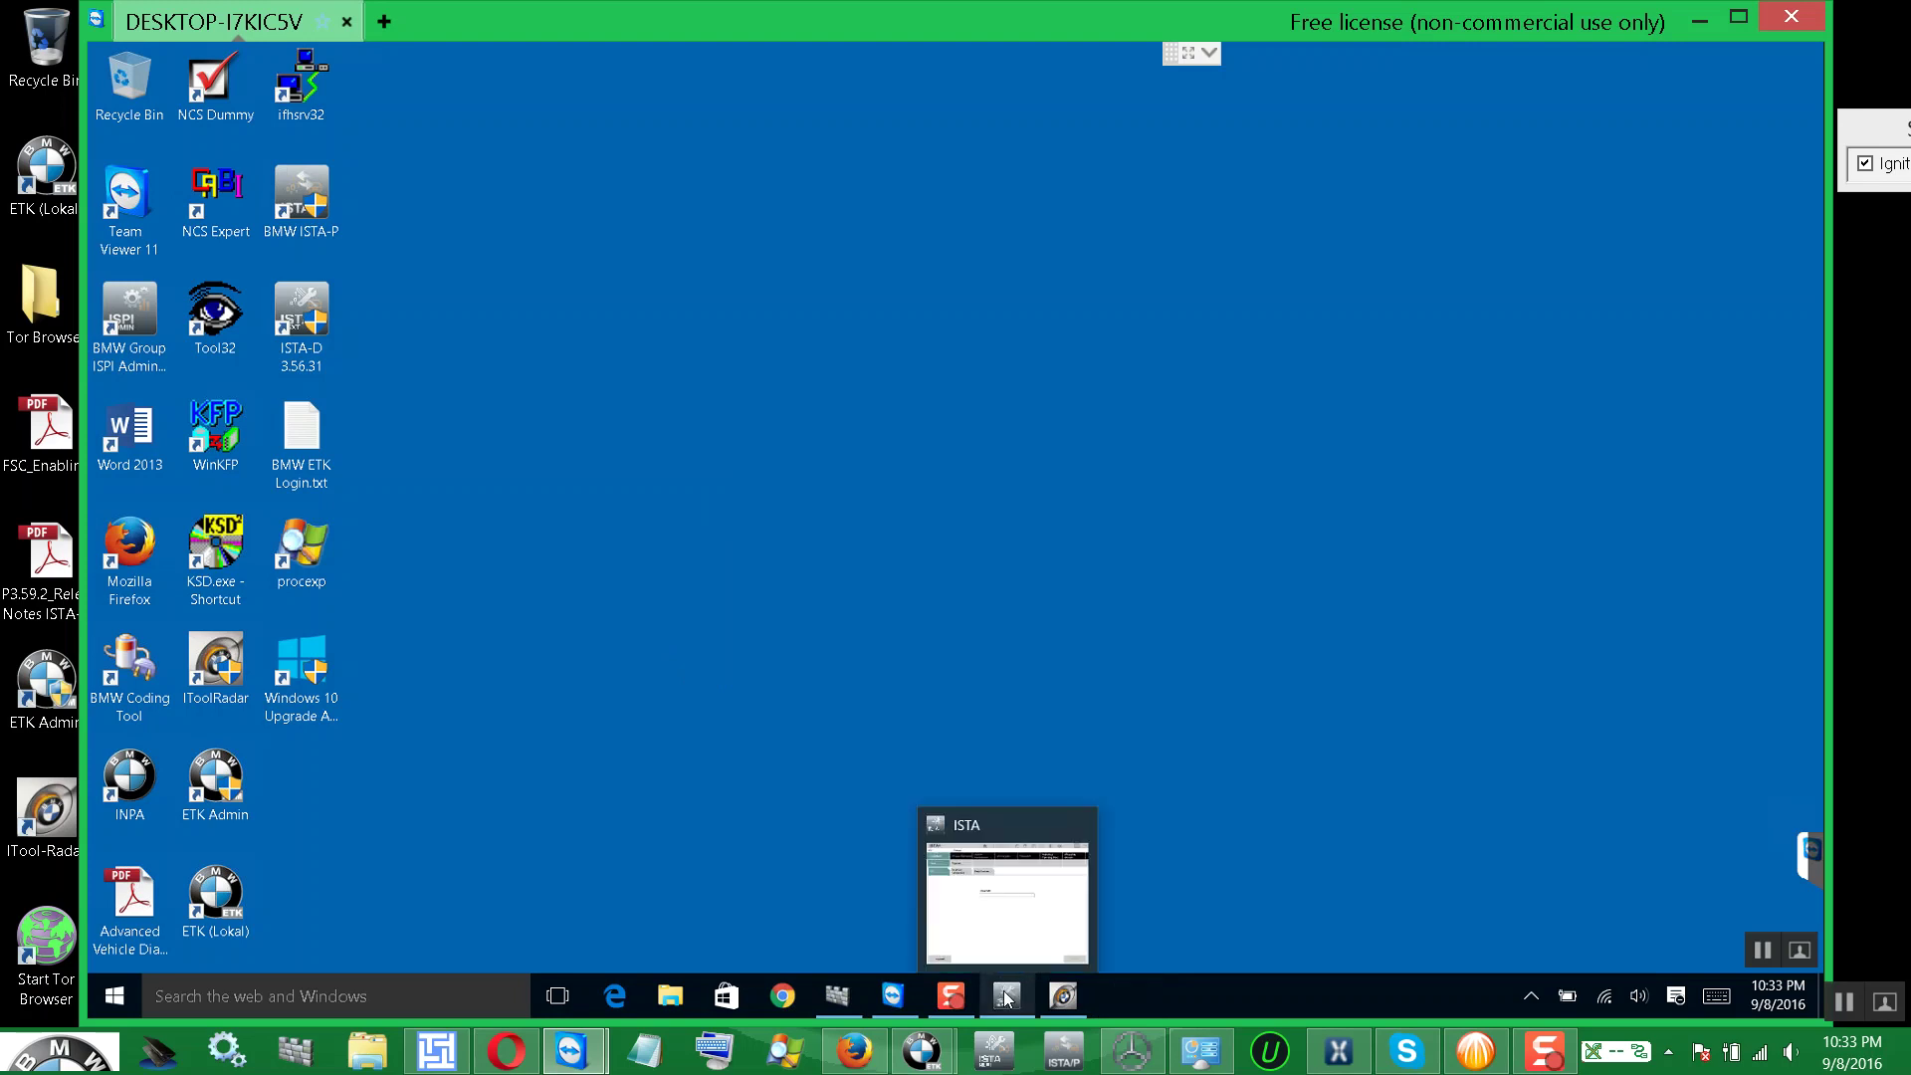
click(1005, 998)
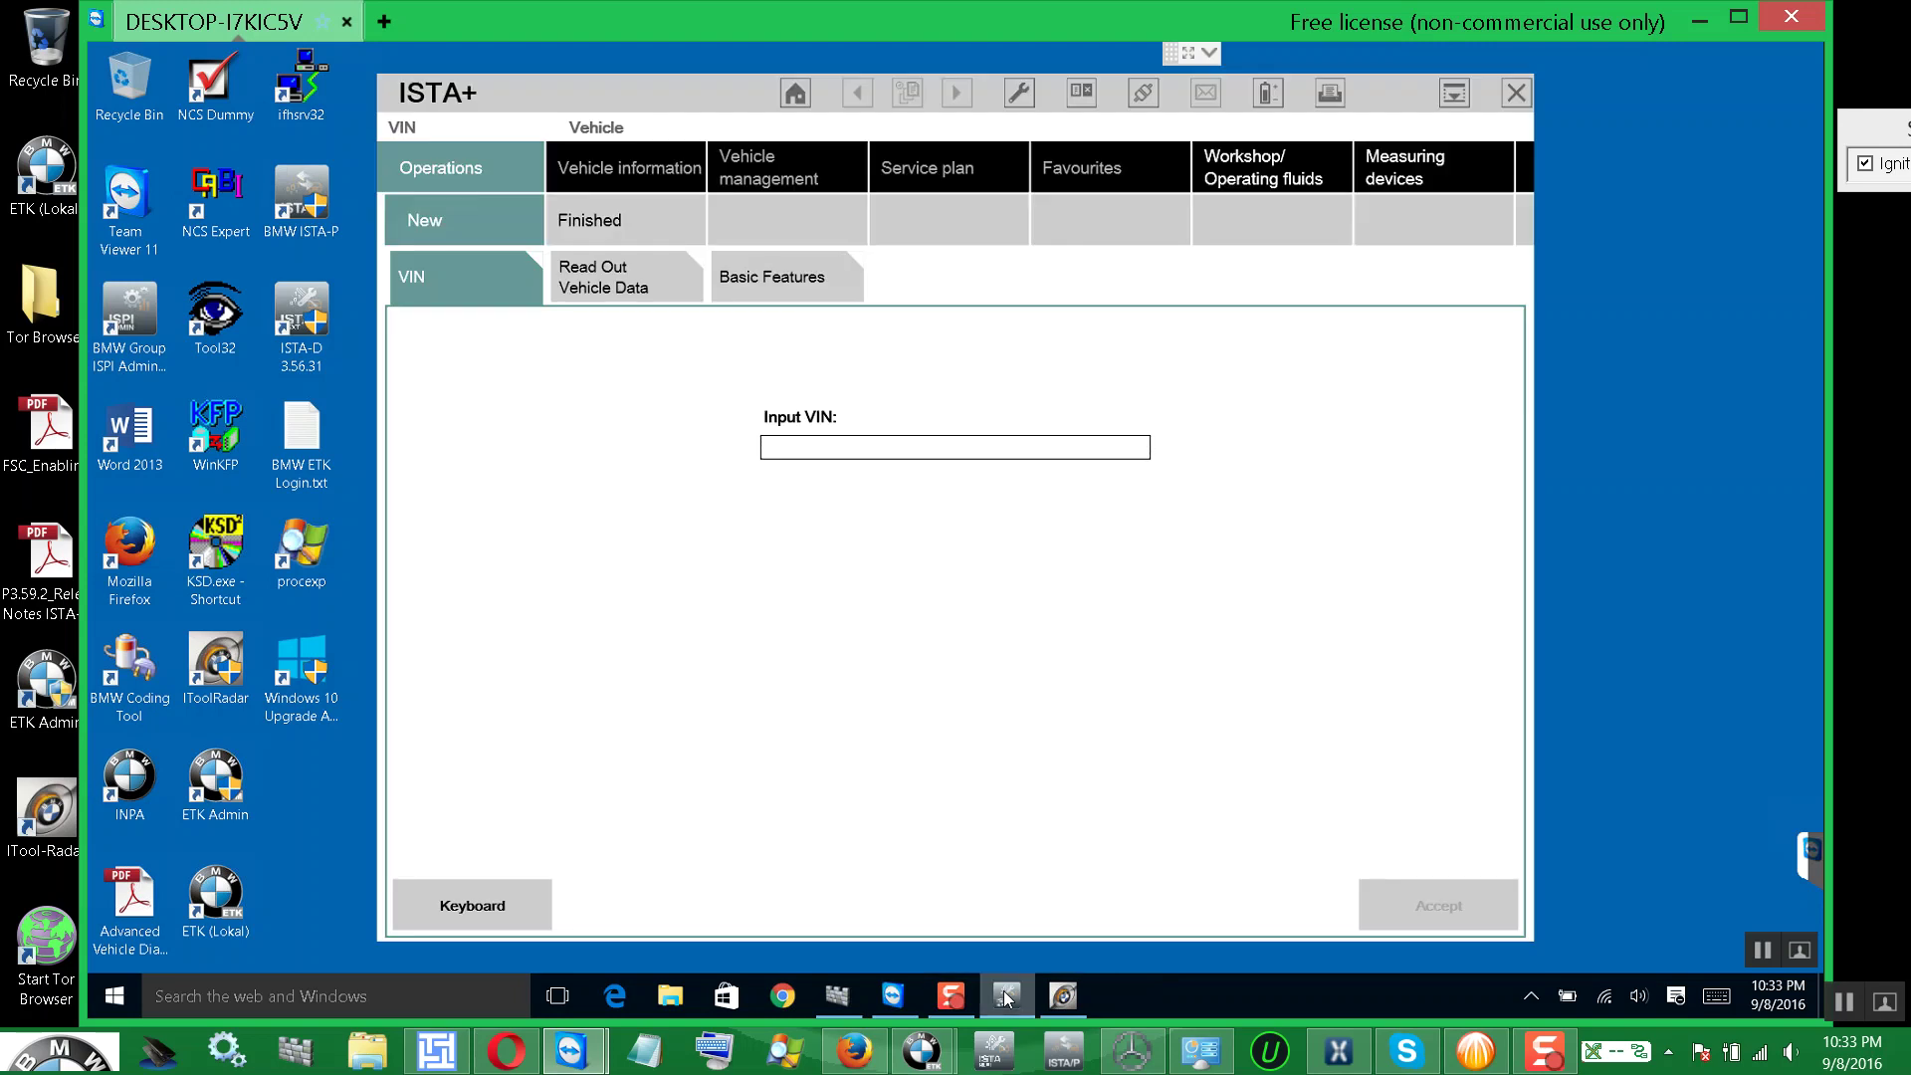
click(625, 287)
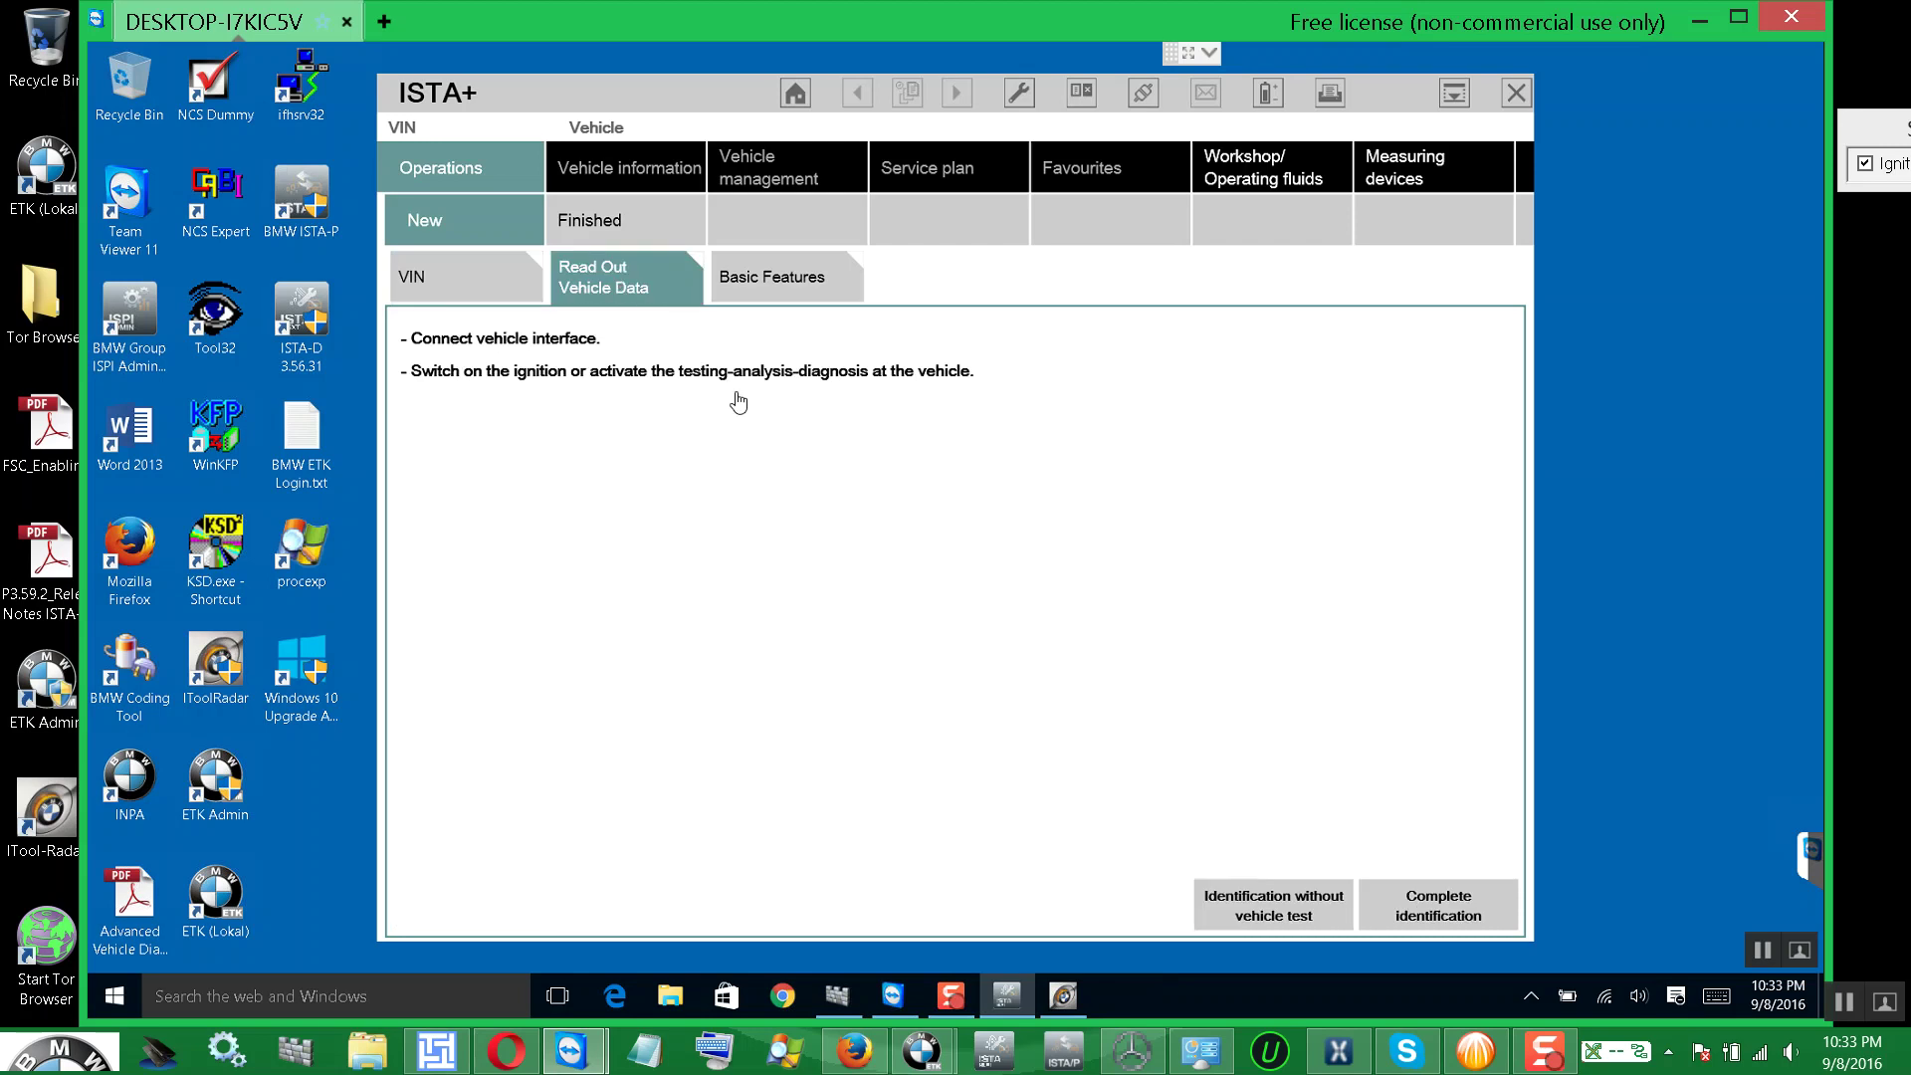
click(1424, 908)
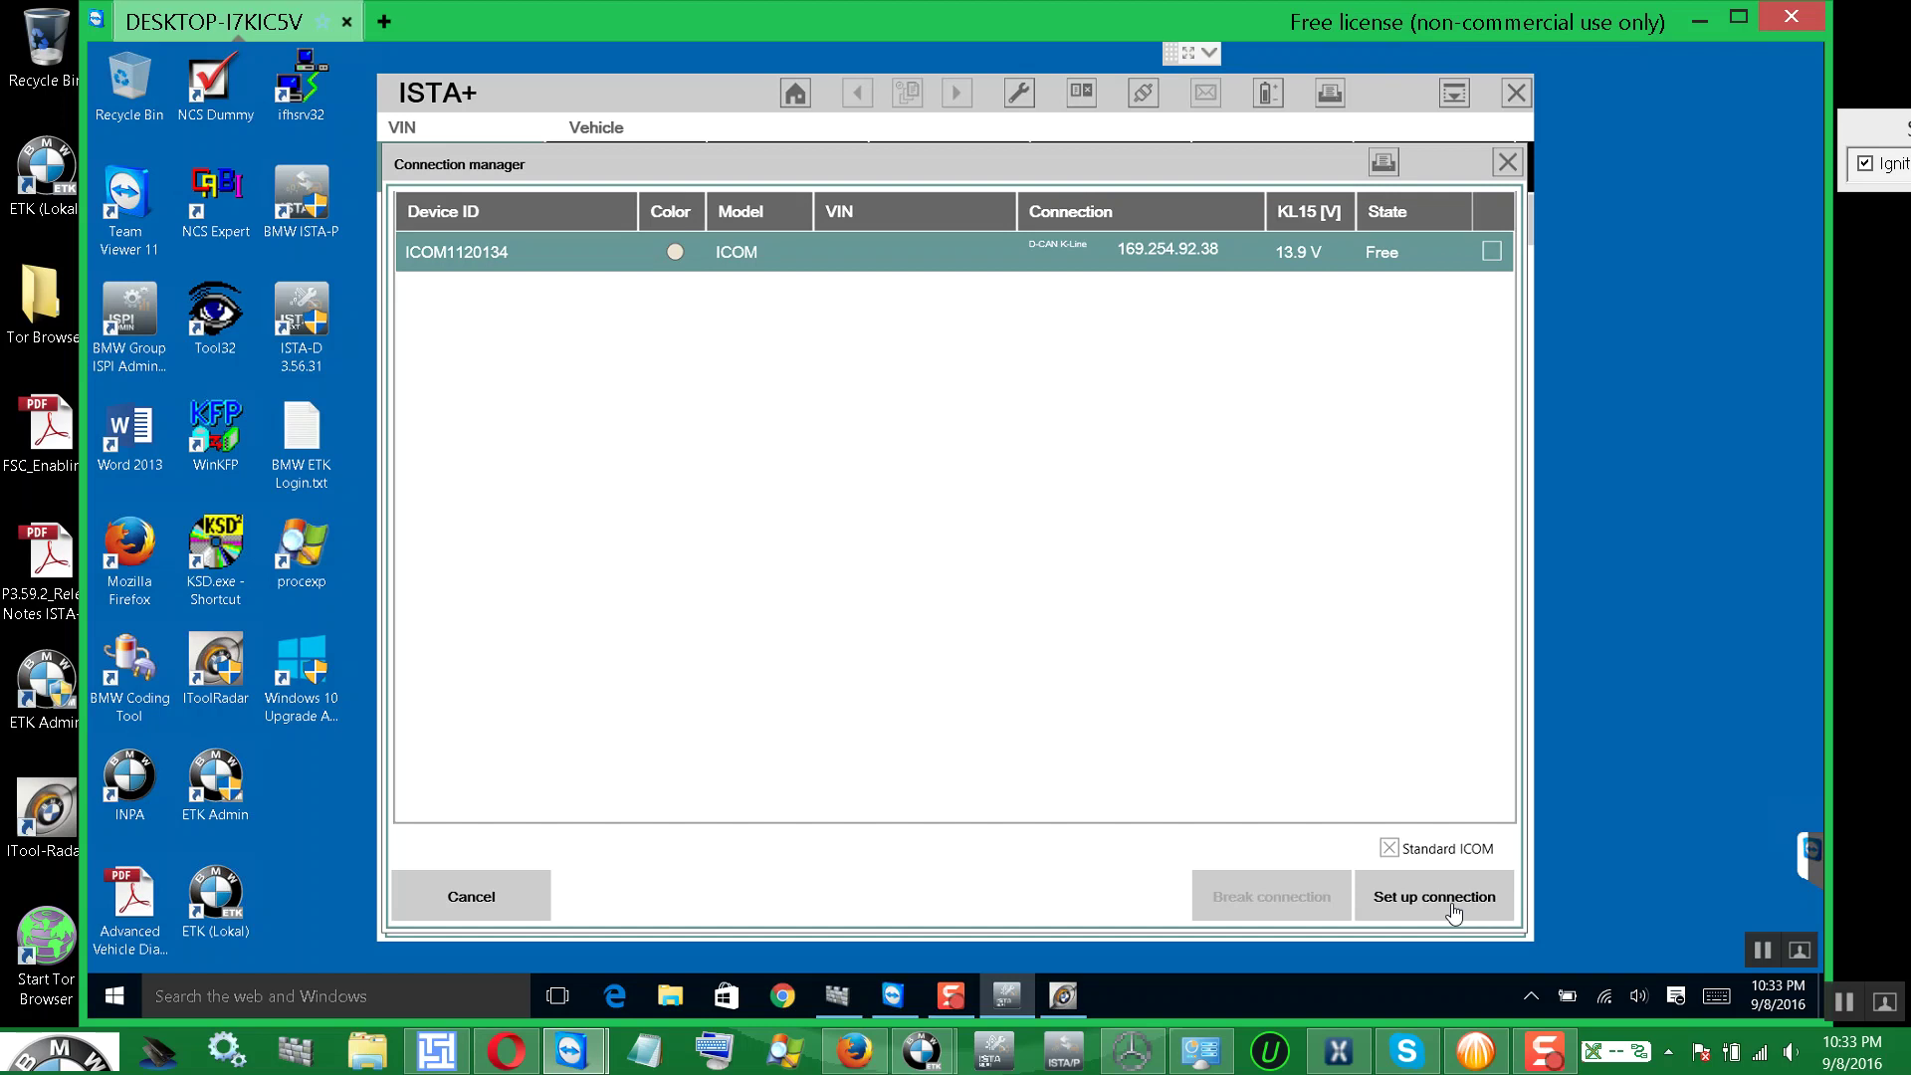
click(1378, 899)
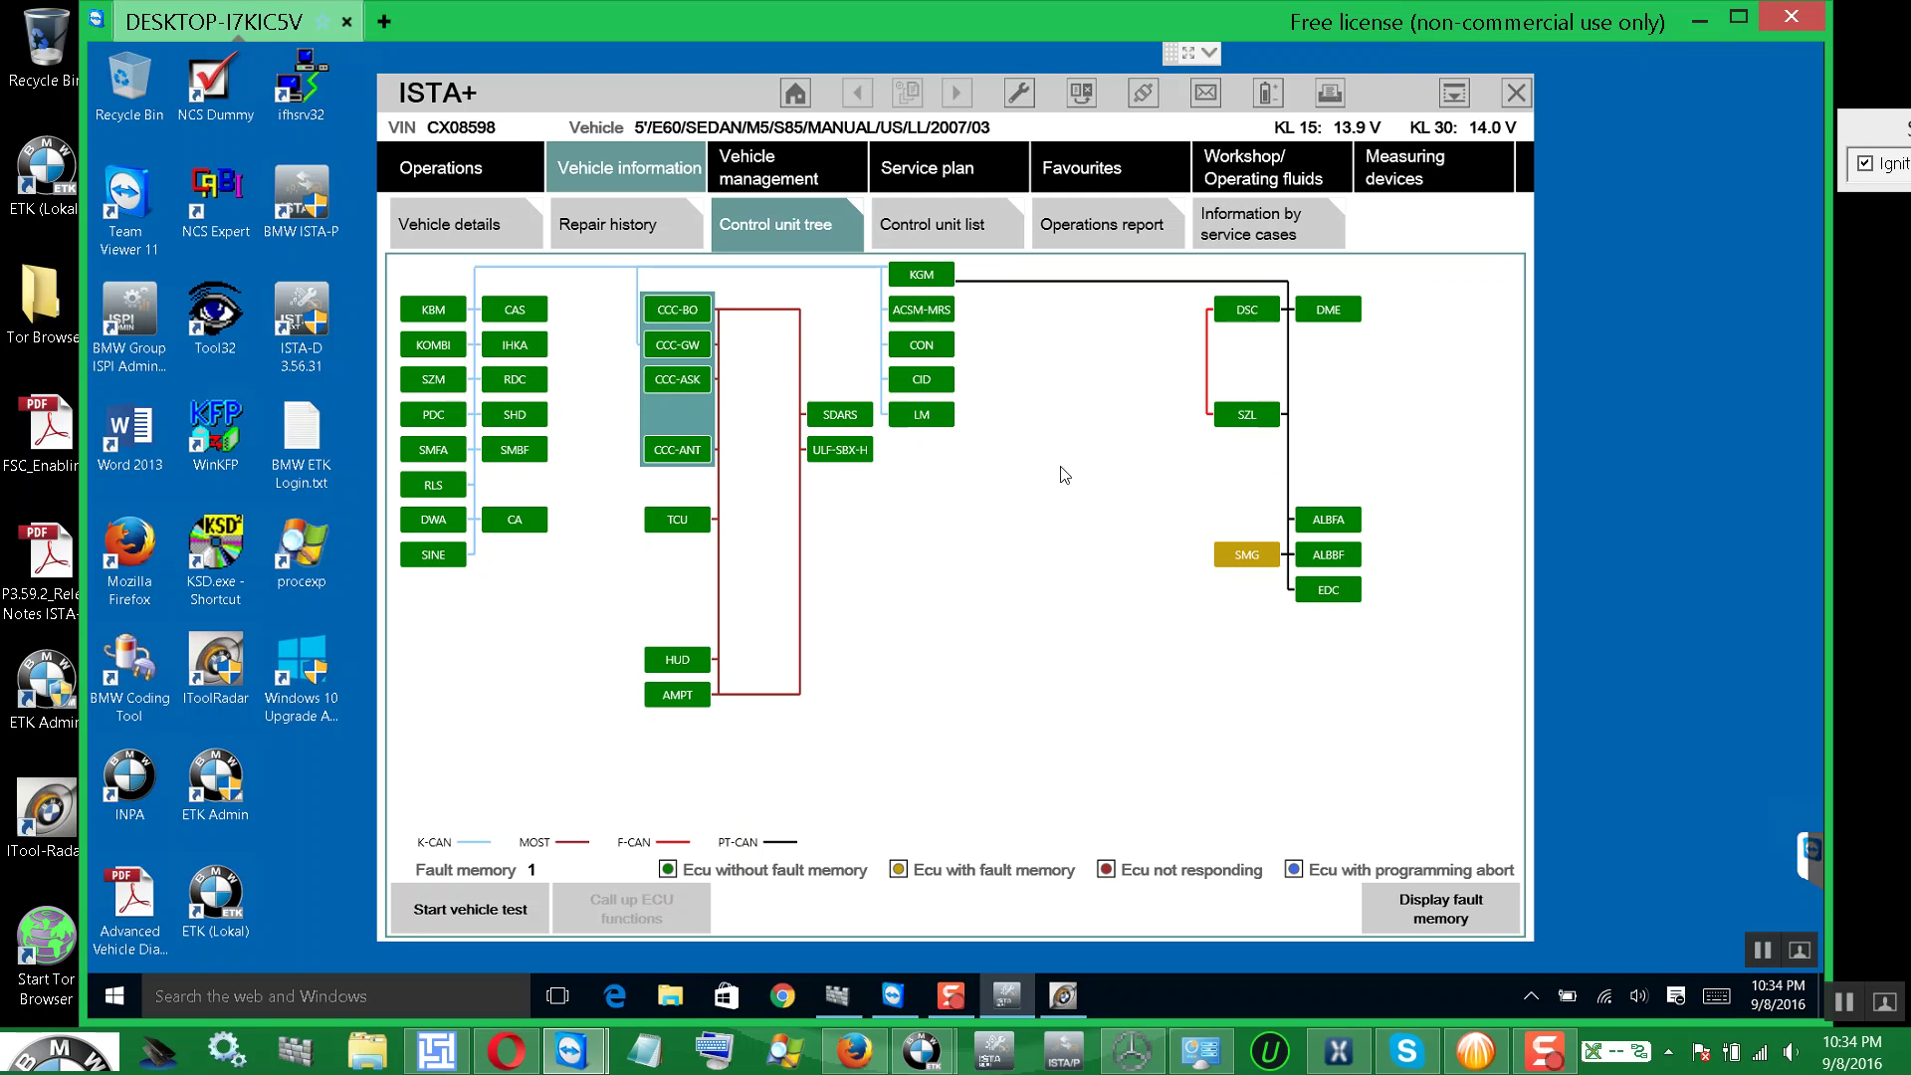
- Read the steering angle at the steering wheel in the DSC control unit's diagnosis scan and close its ECU functions
click(1244, 312)
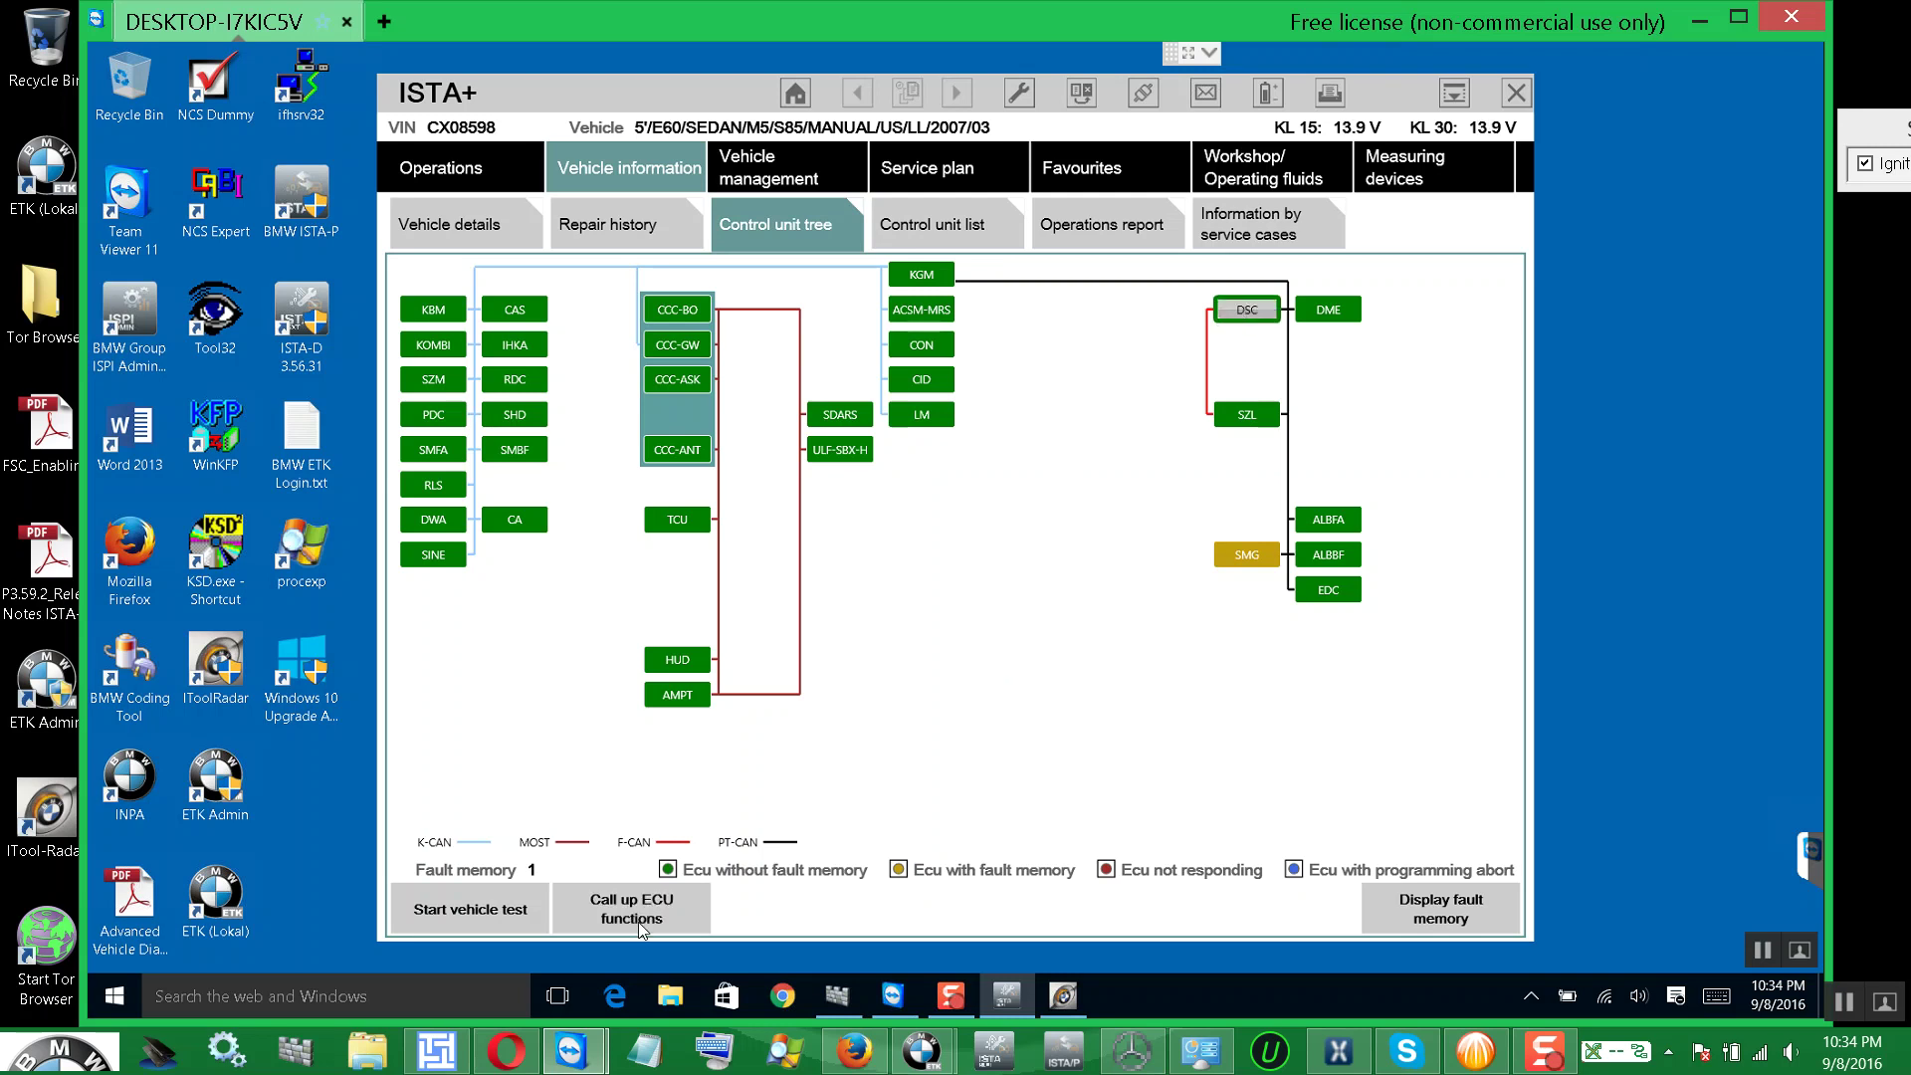
click(647, 914)
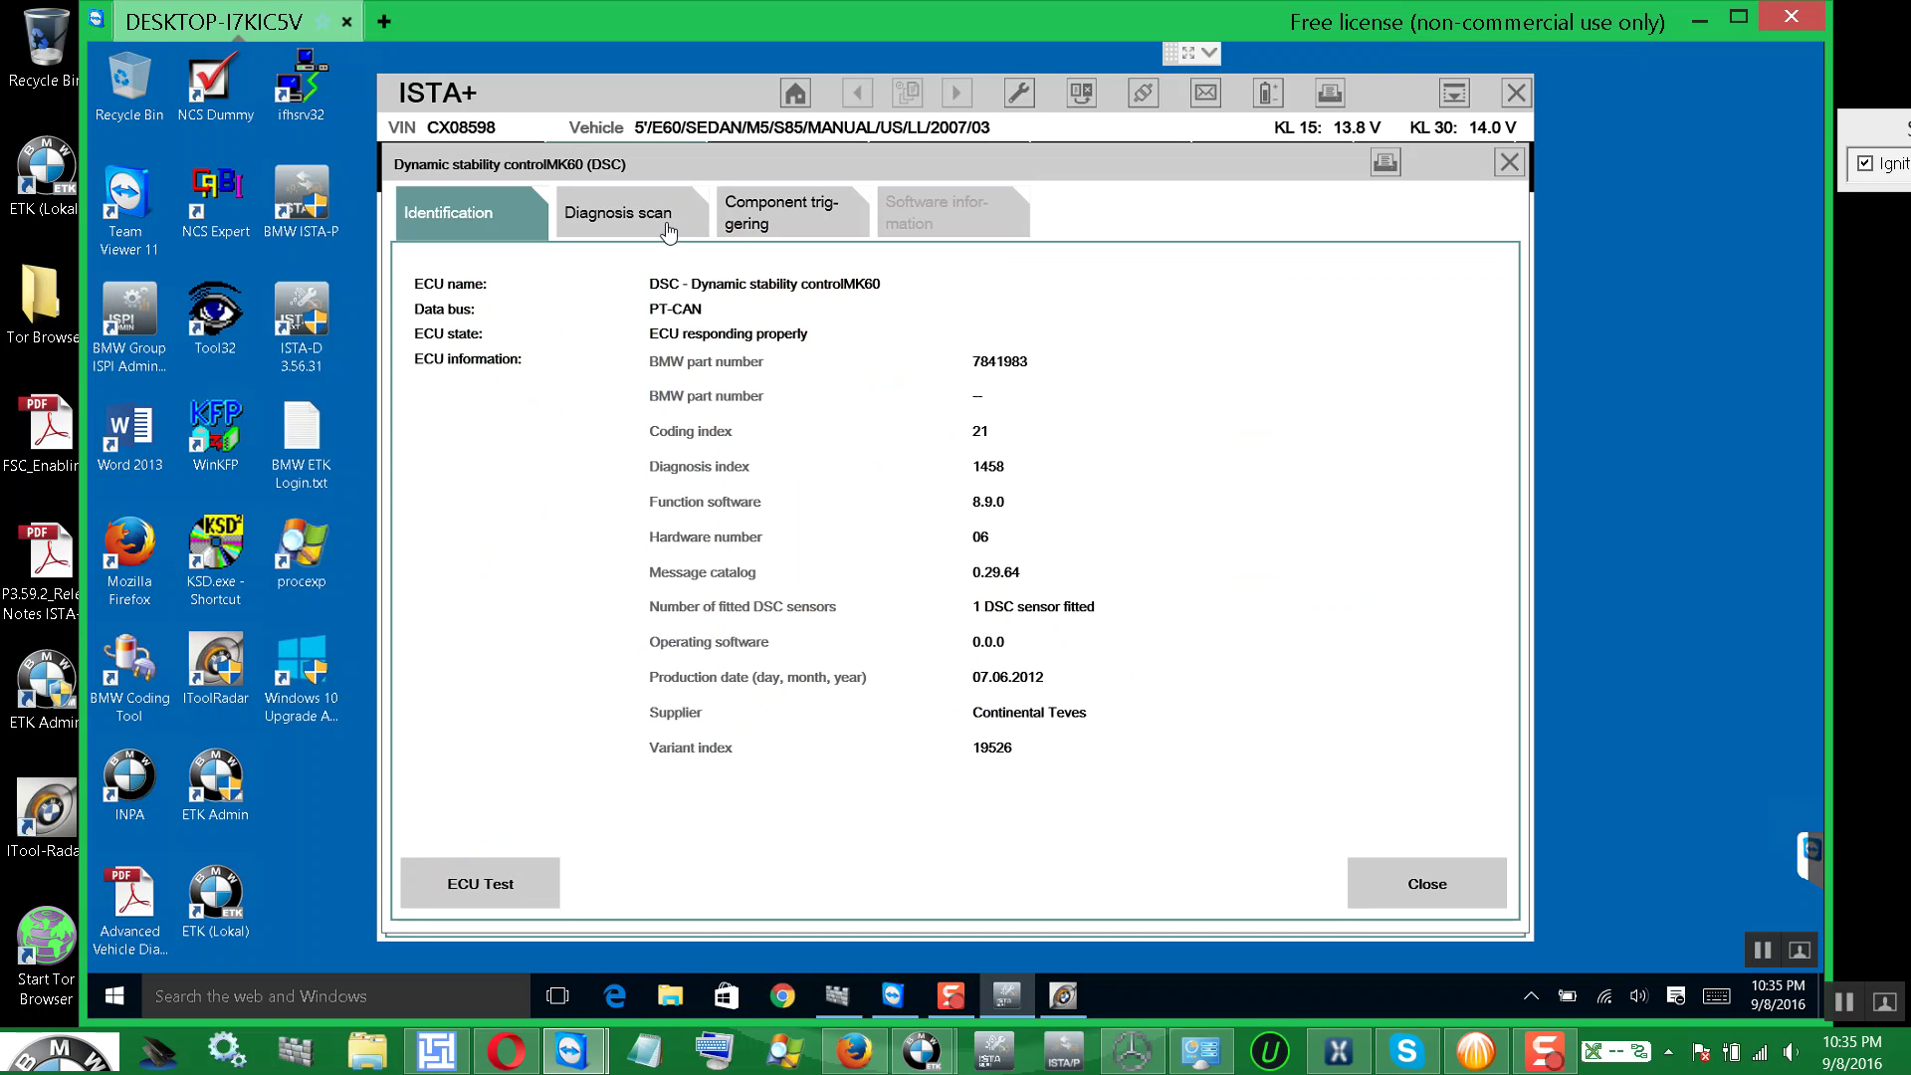
click(668, 229)
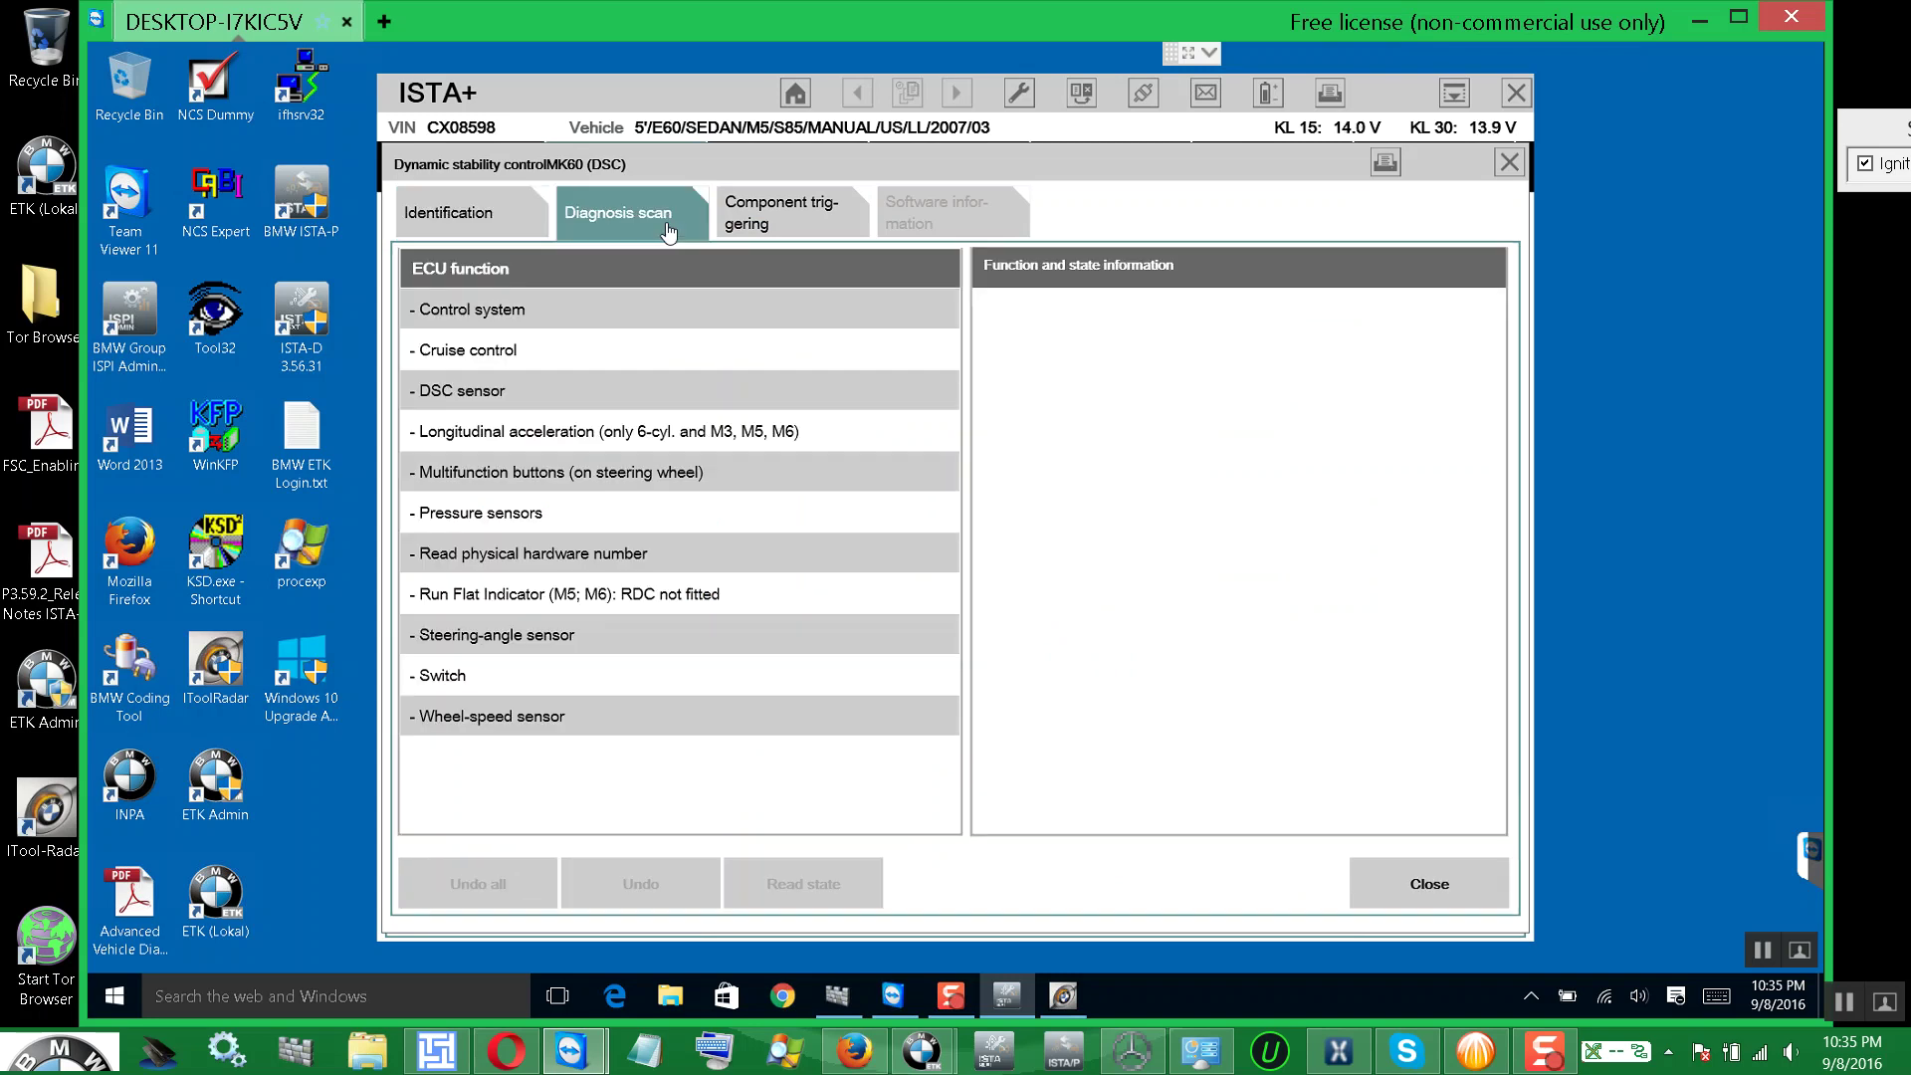
click(596, 641)
click(657, 307)
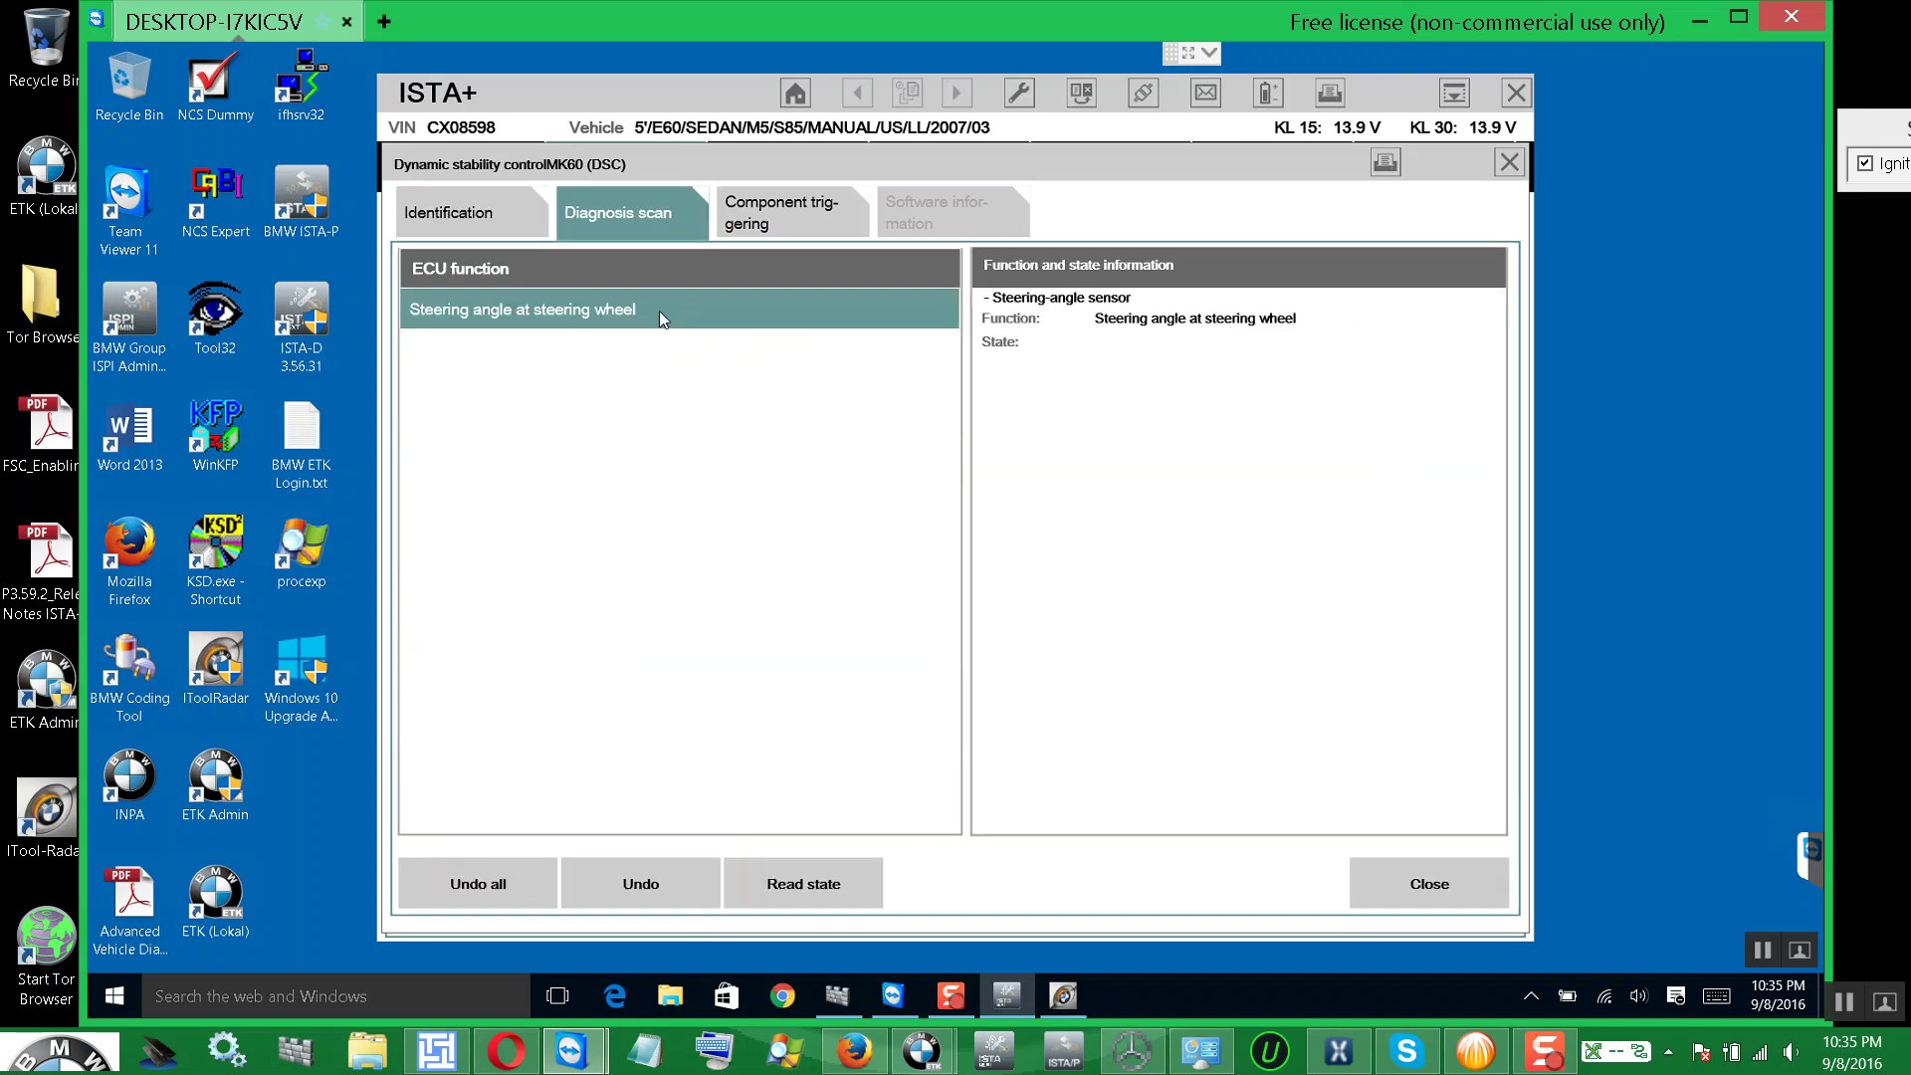
click(806, 882)
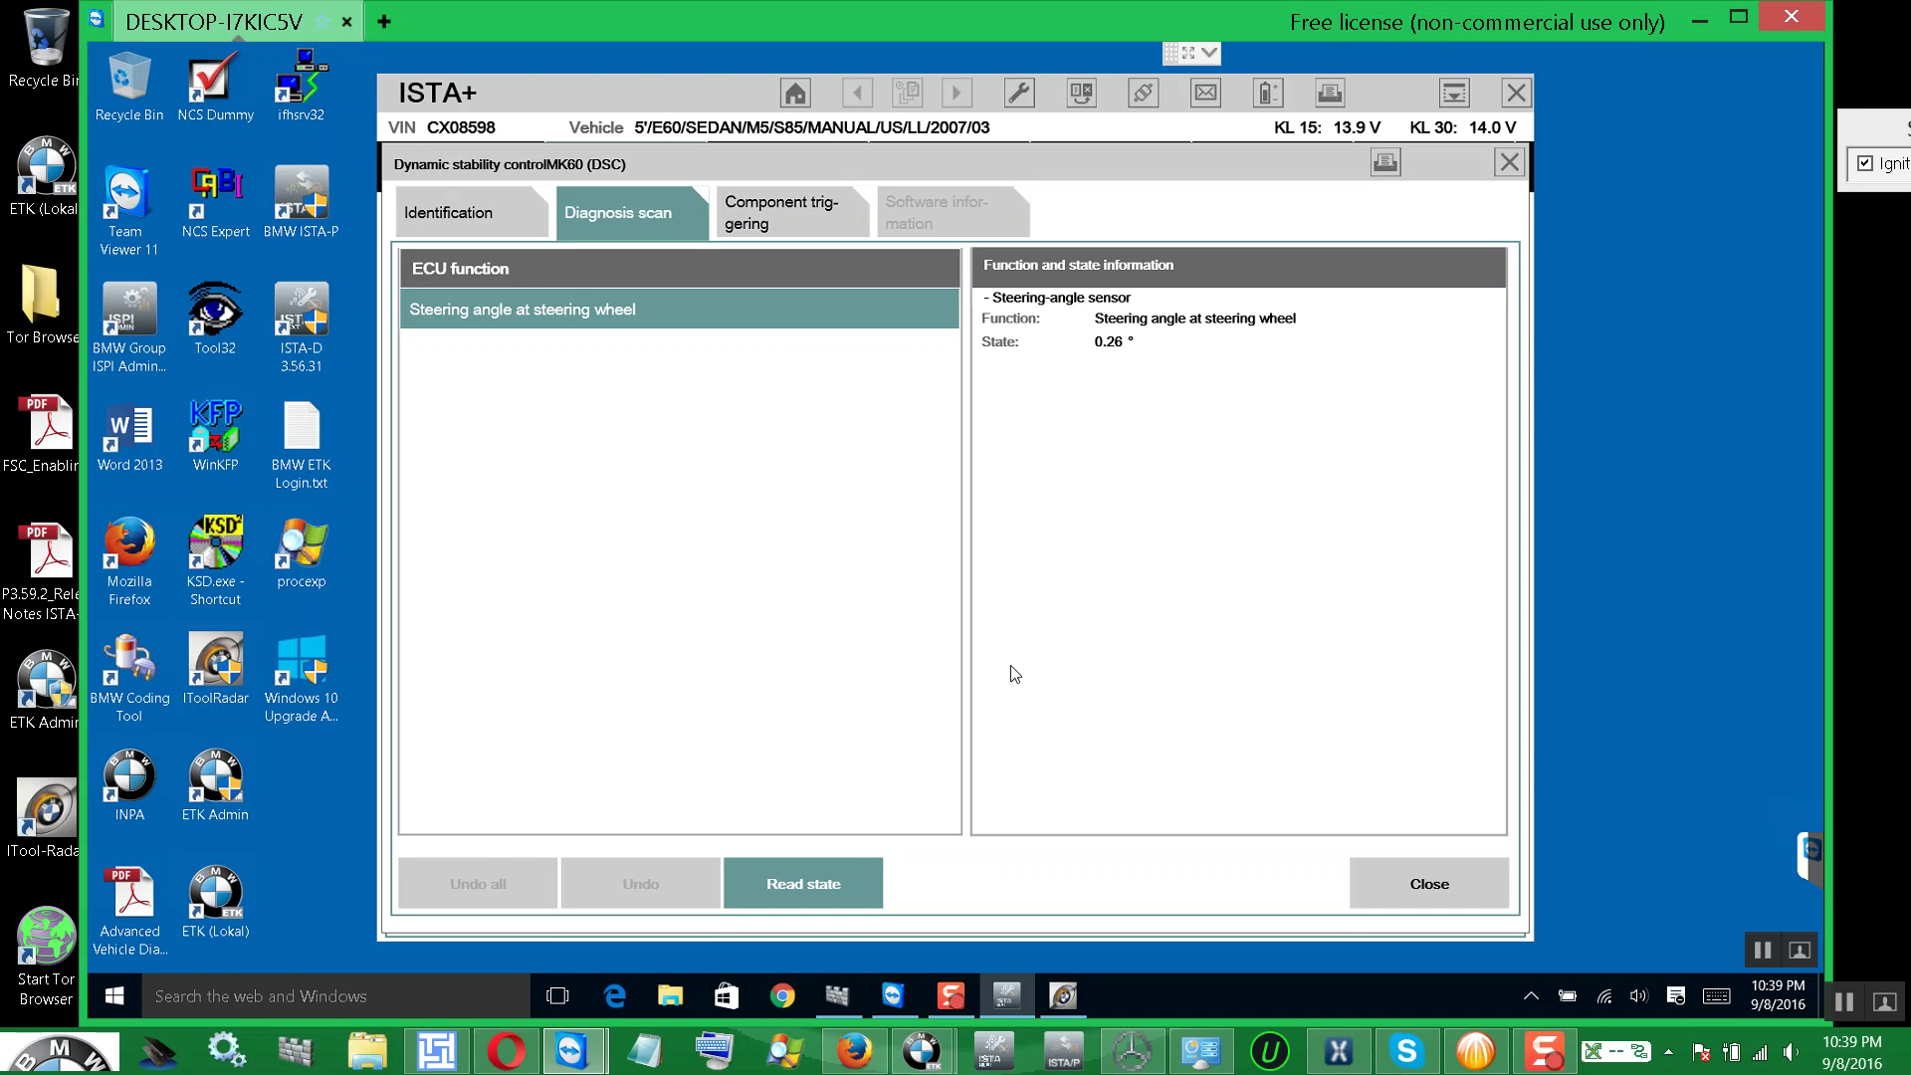
click(827, 884)
click(1431, 886)
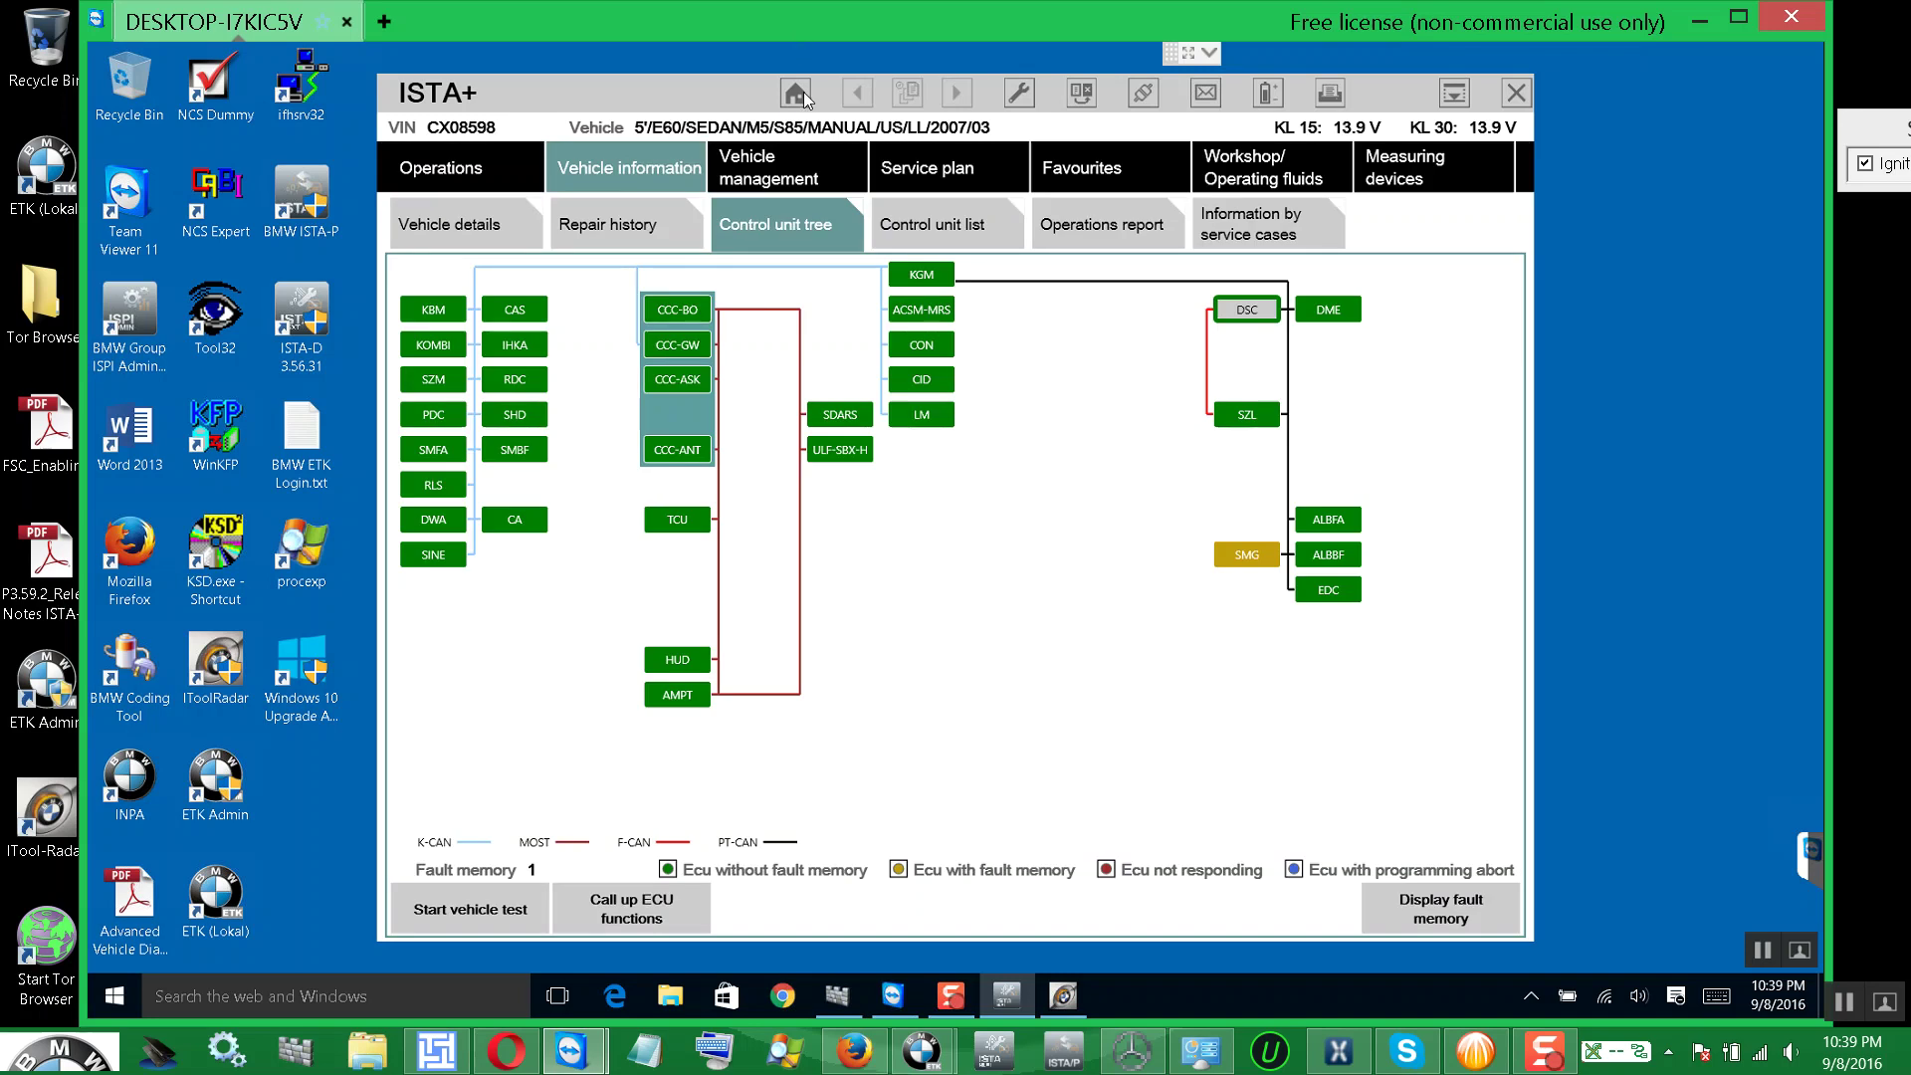
- Find the steering angle sensor adjustment among the chassis and suspension service functions and open its ABL procedure
click(912, 177)
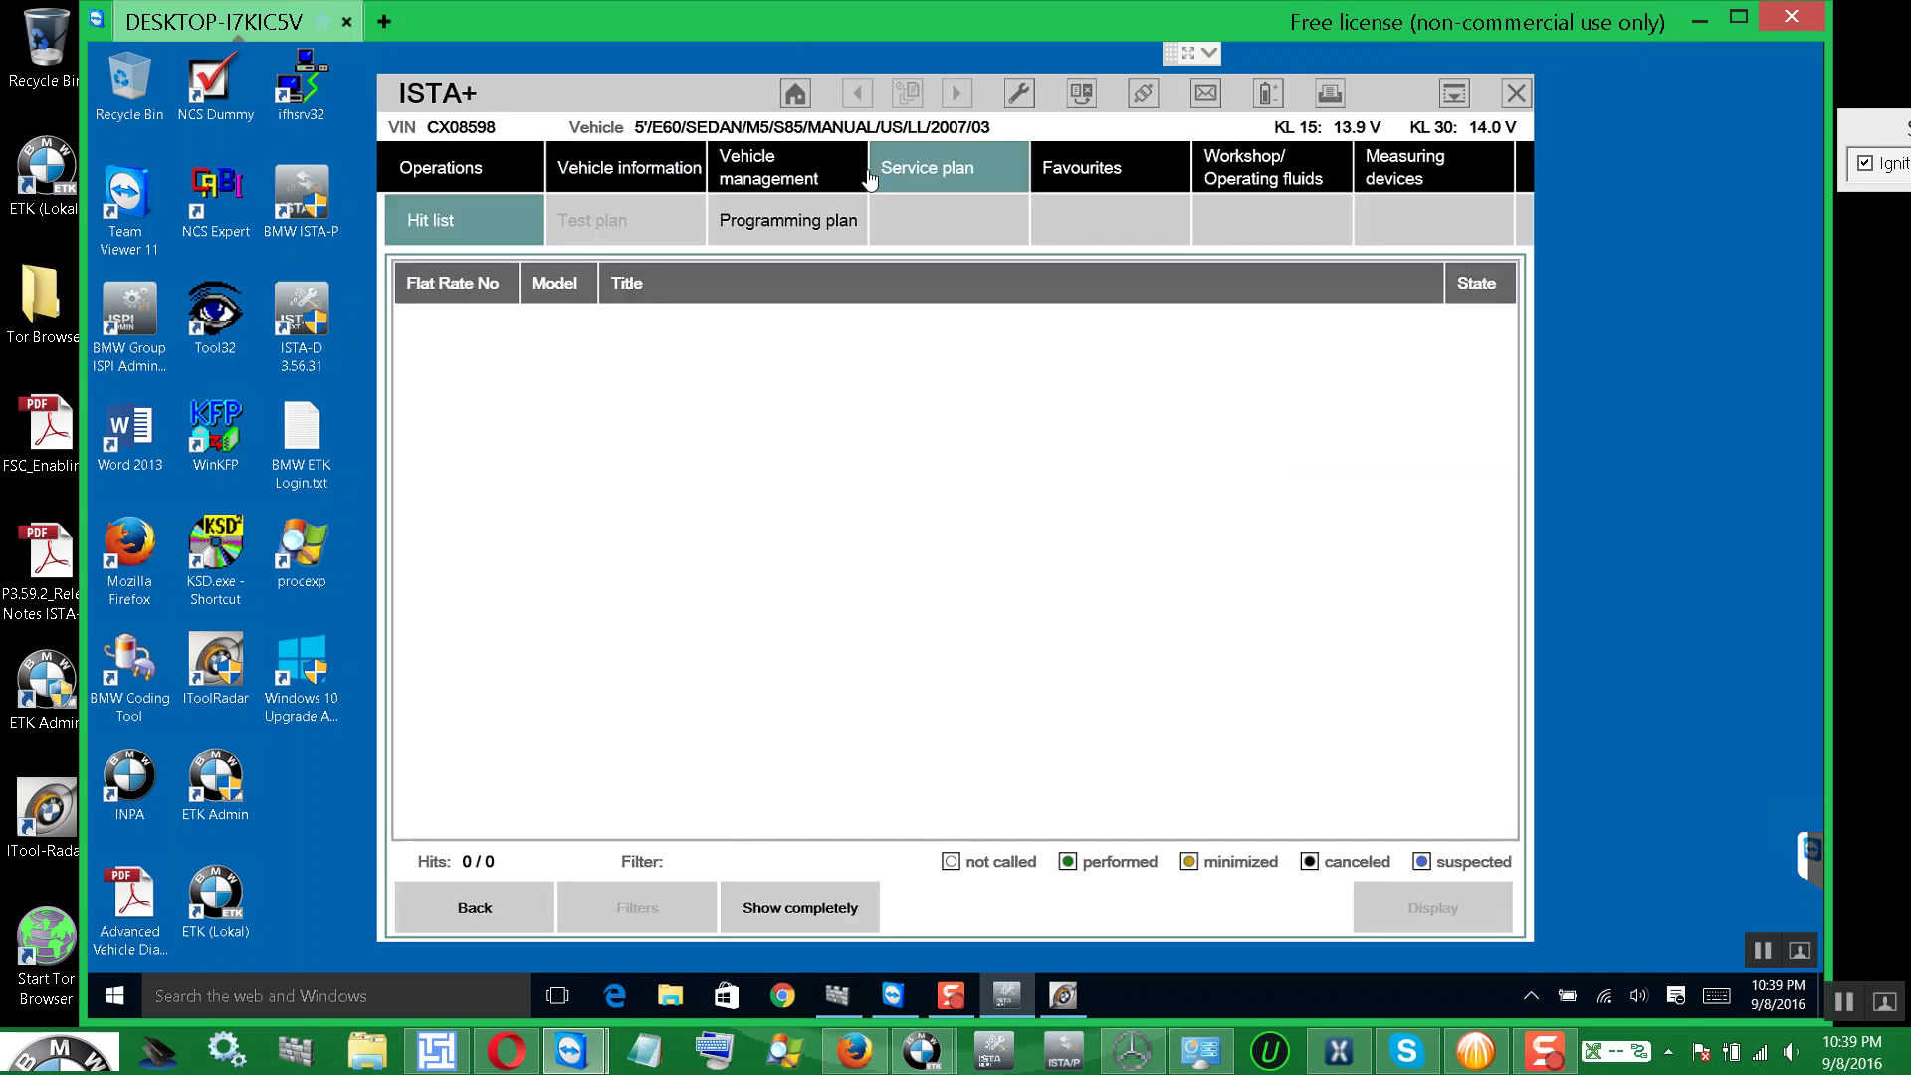
click(796, 167)
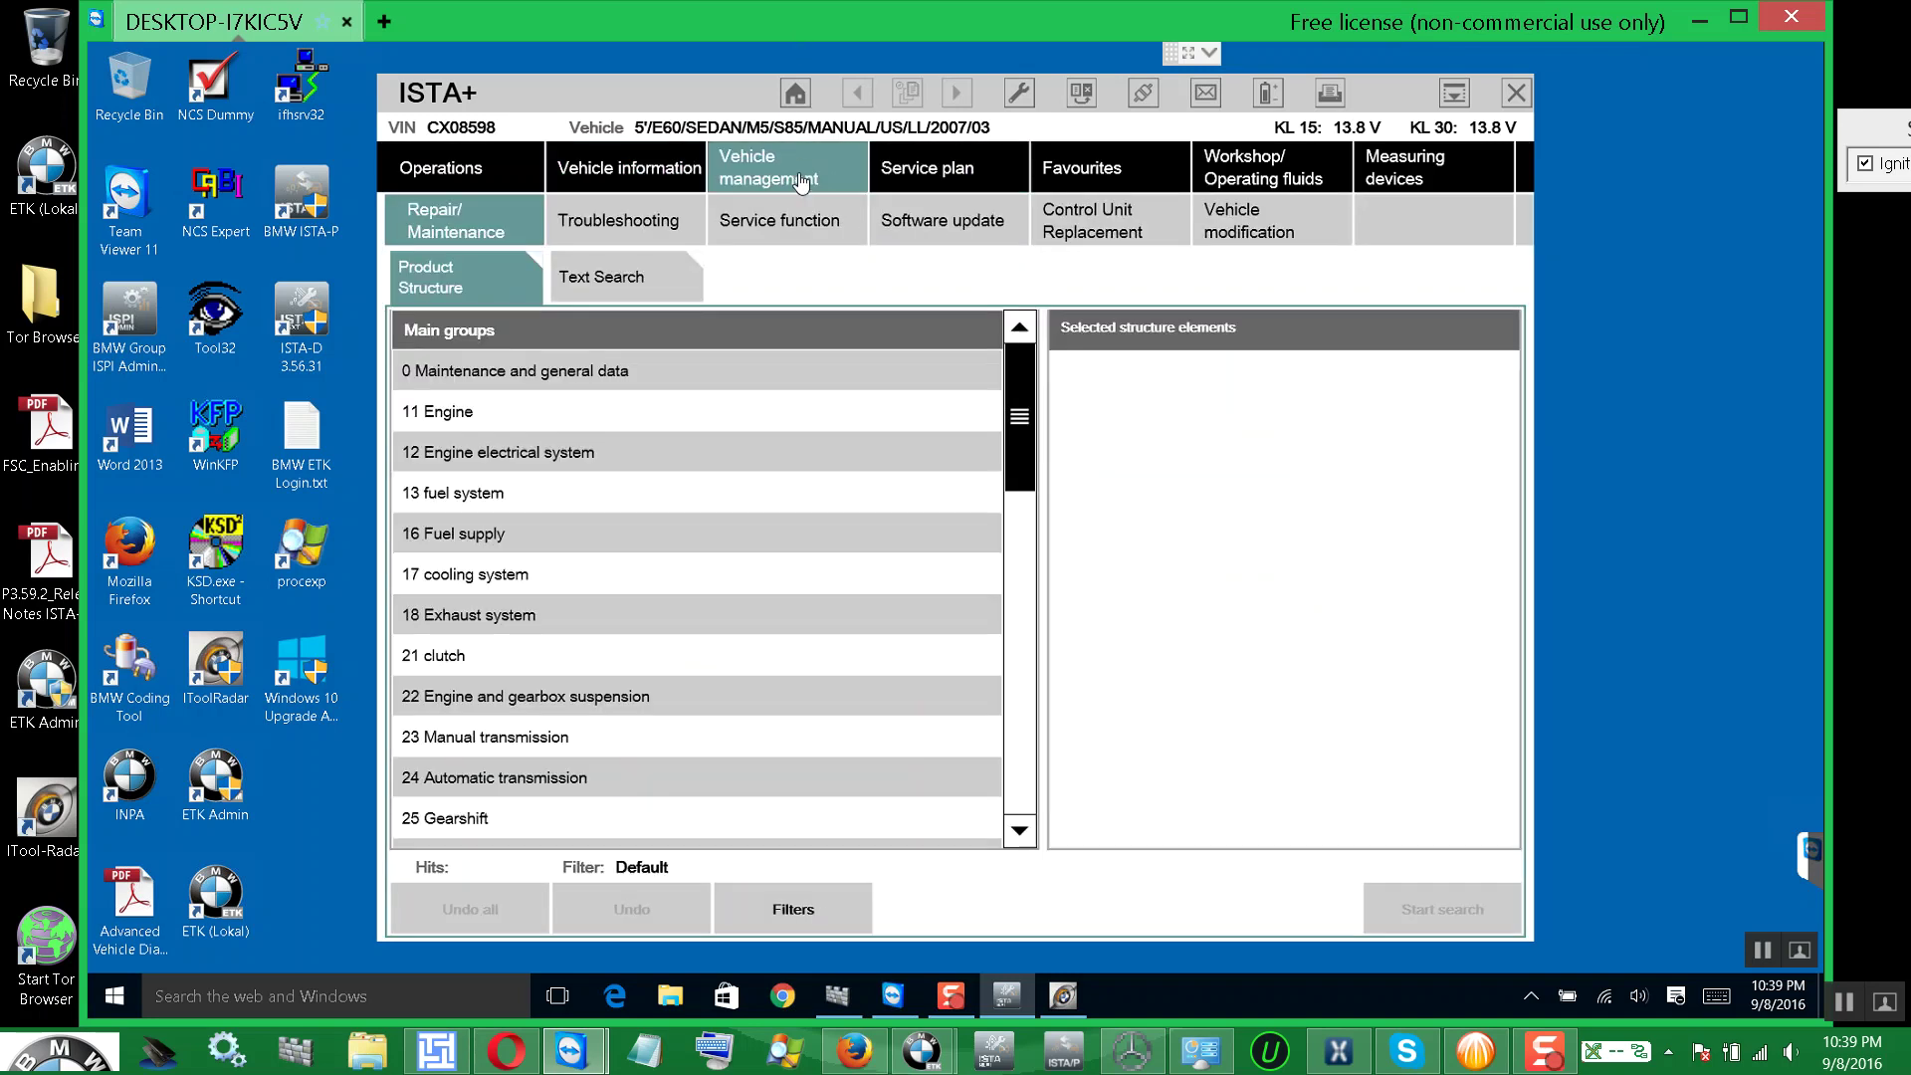
click(770, 221)
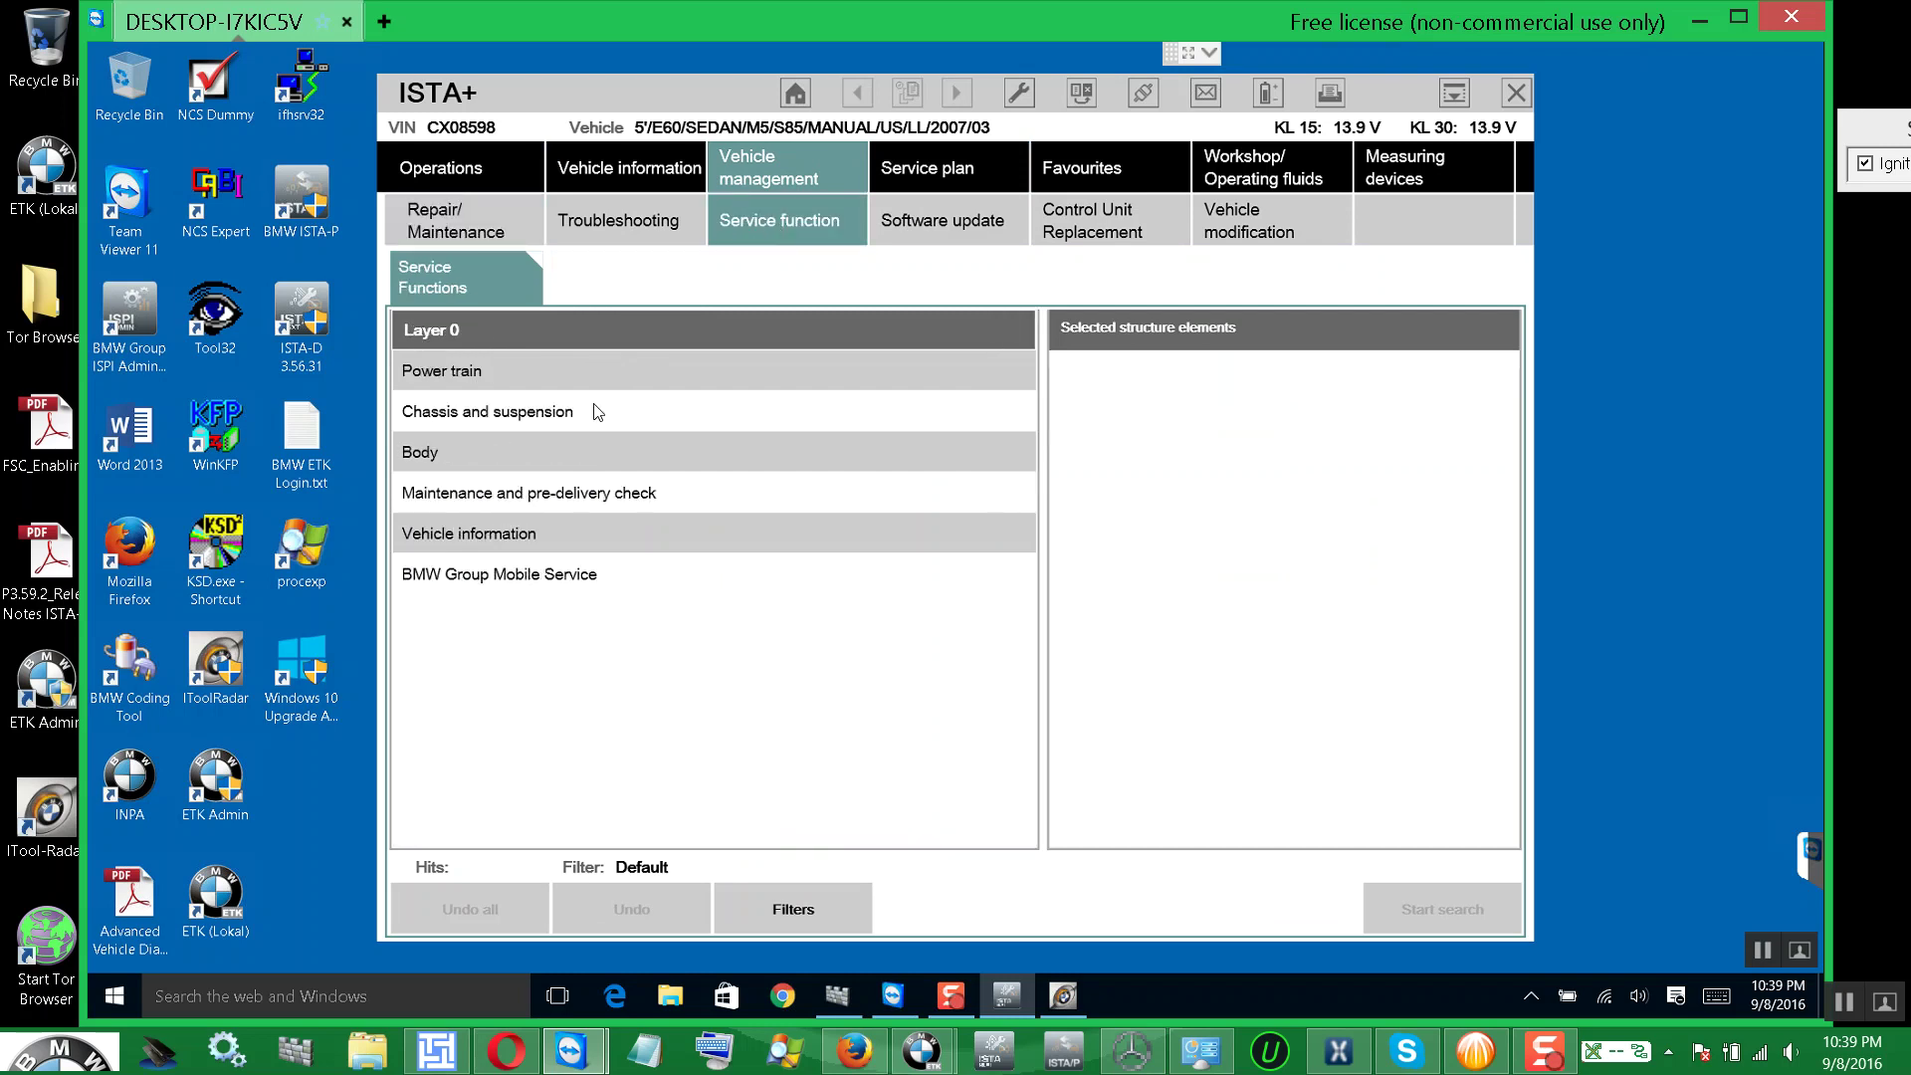
click(595, 412)
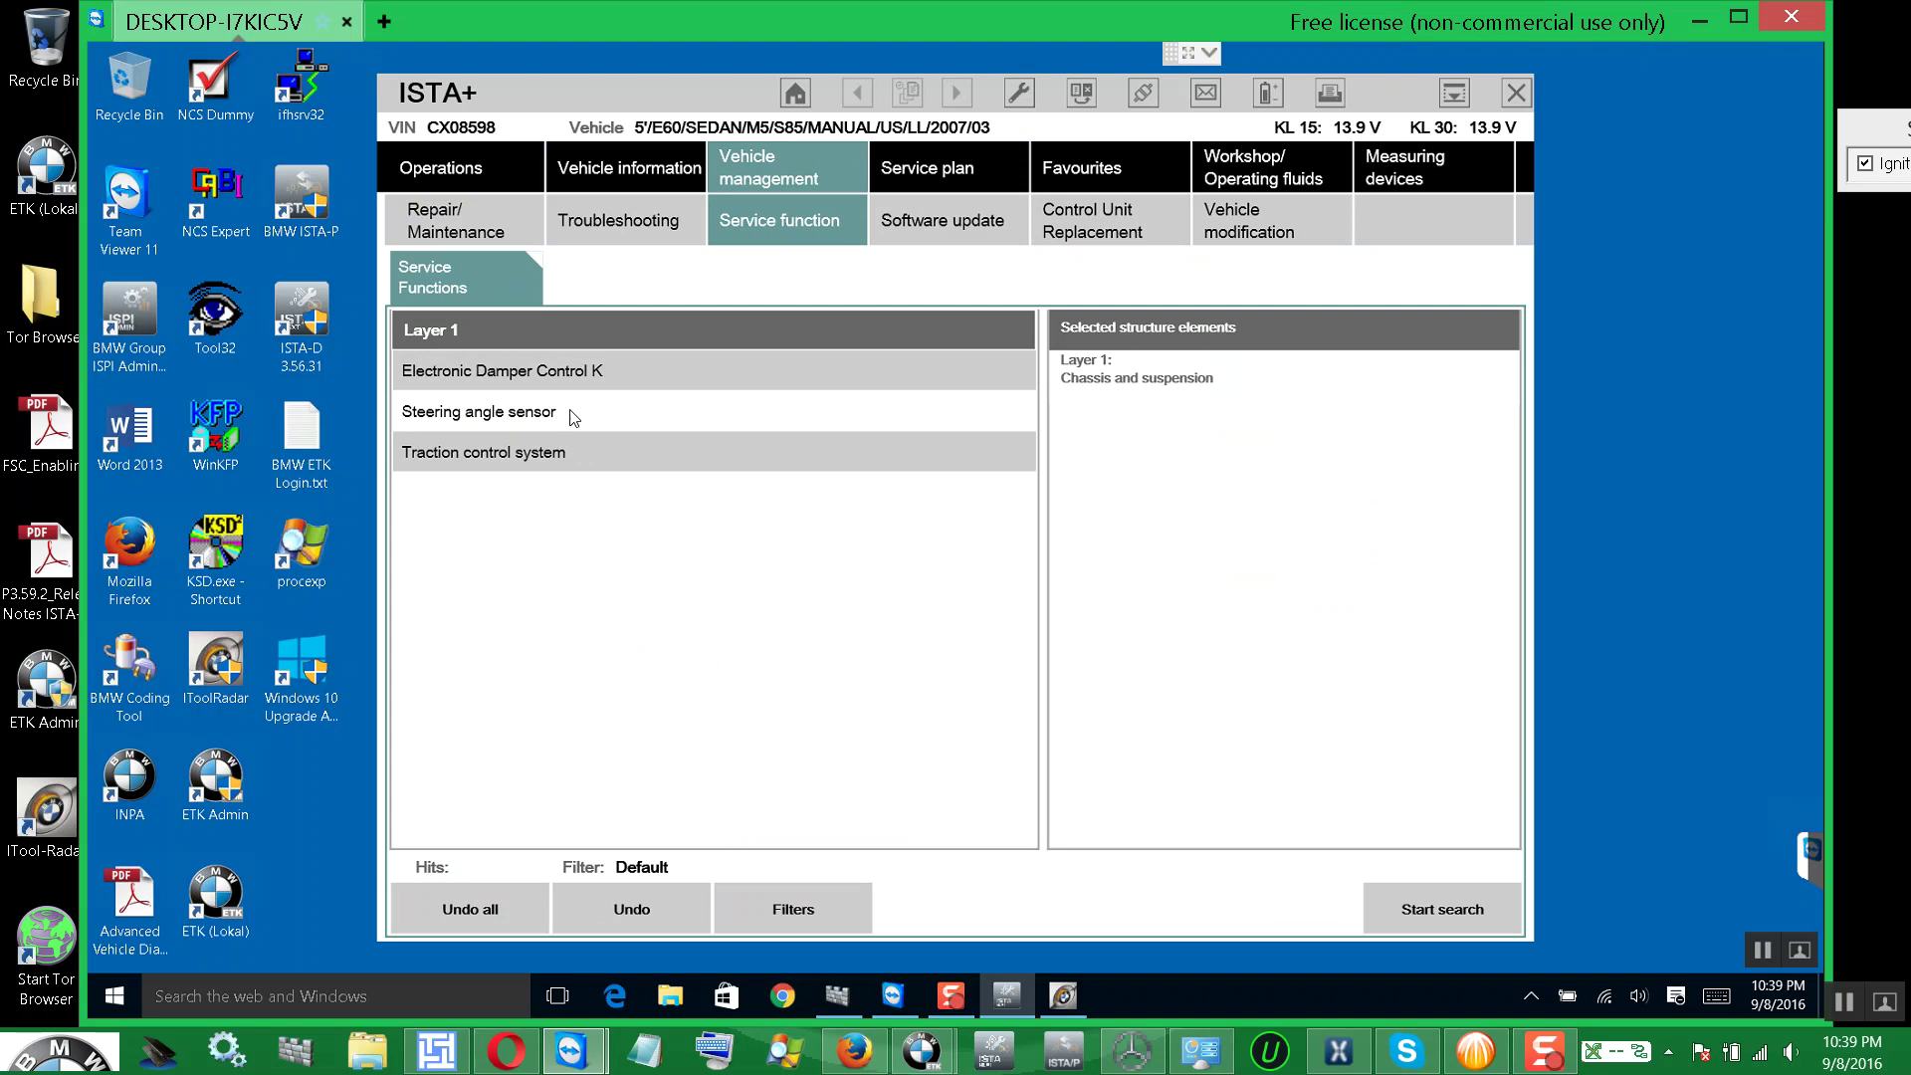
click(571, 410)
click(614, 376)
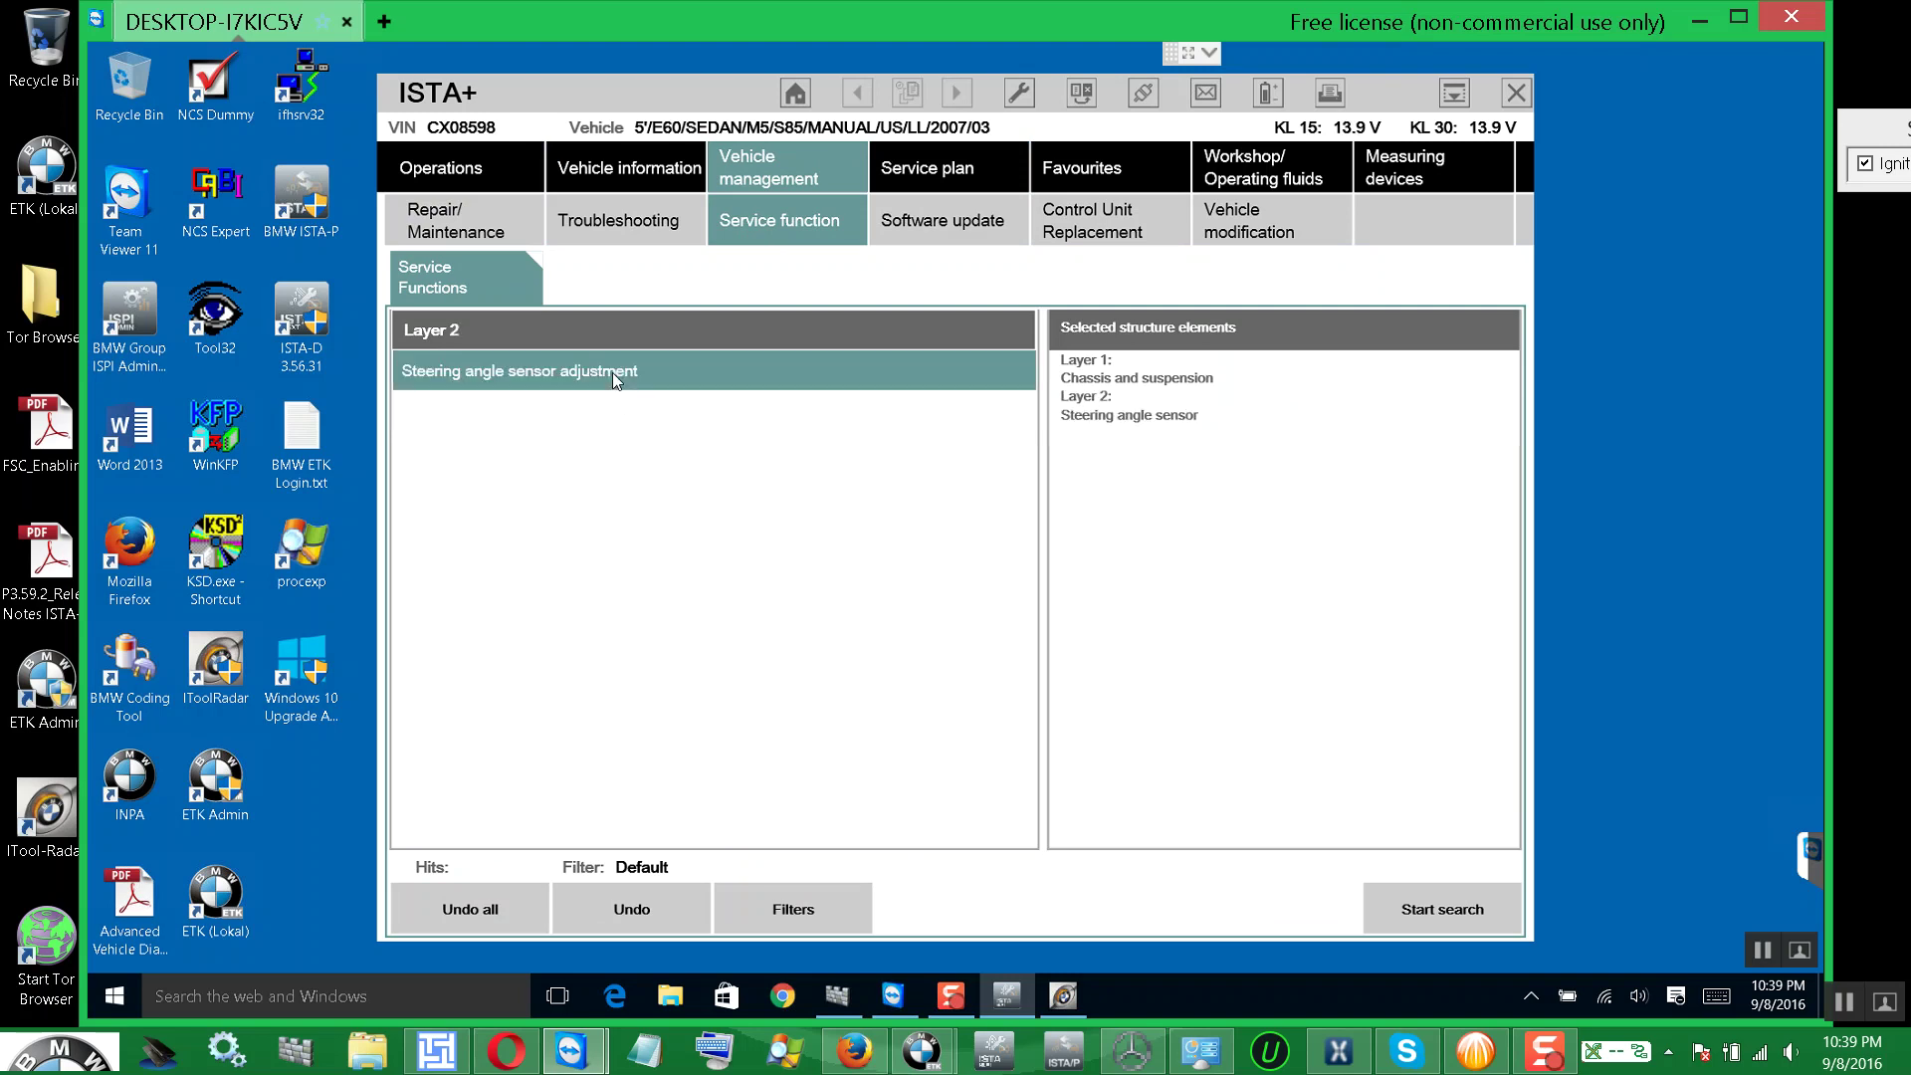
click(1423, 905)
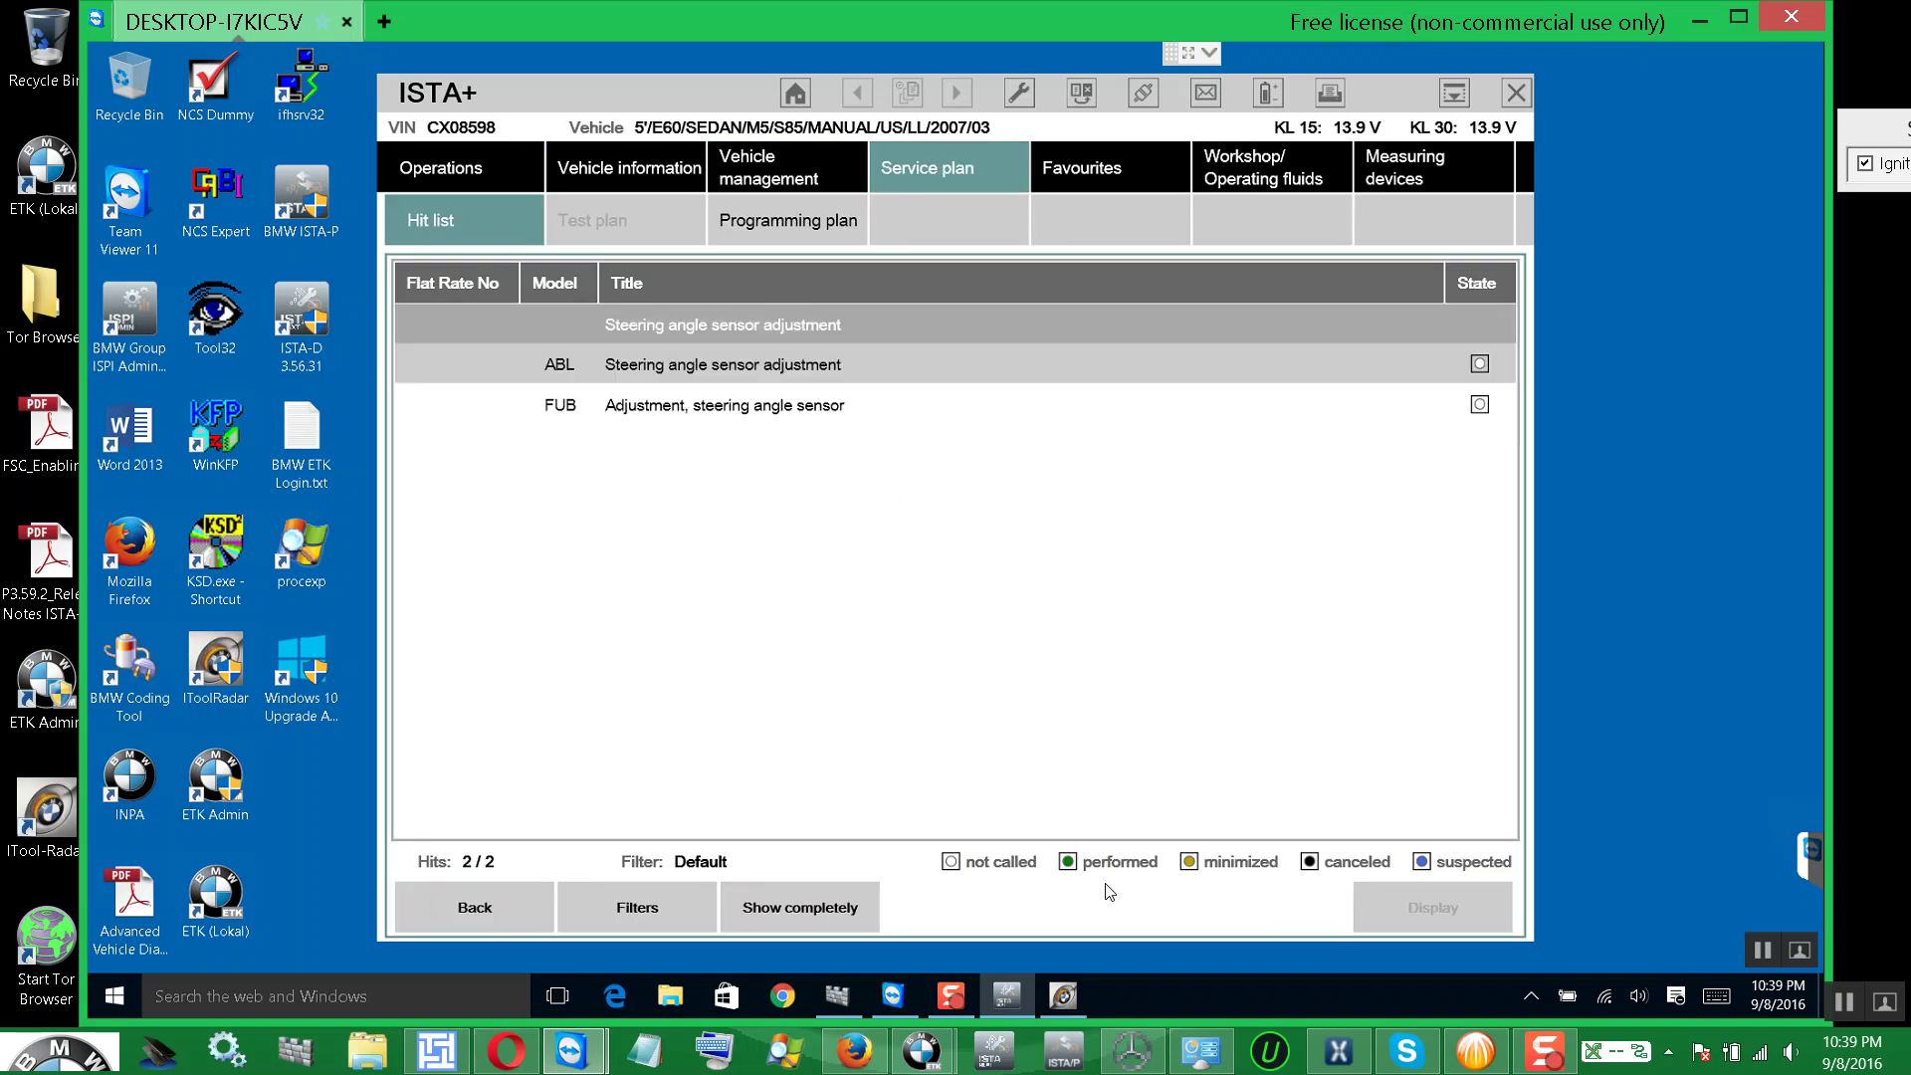
click(786, 364)
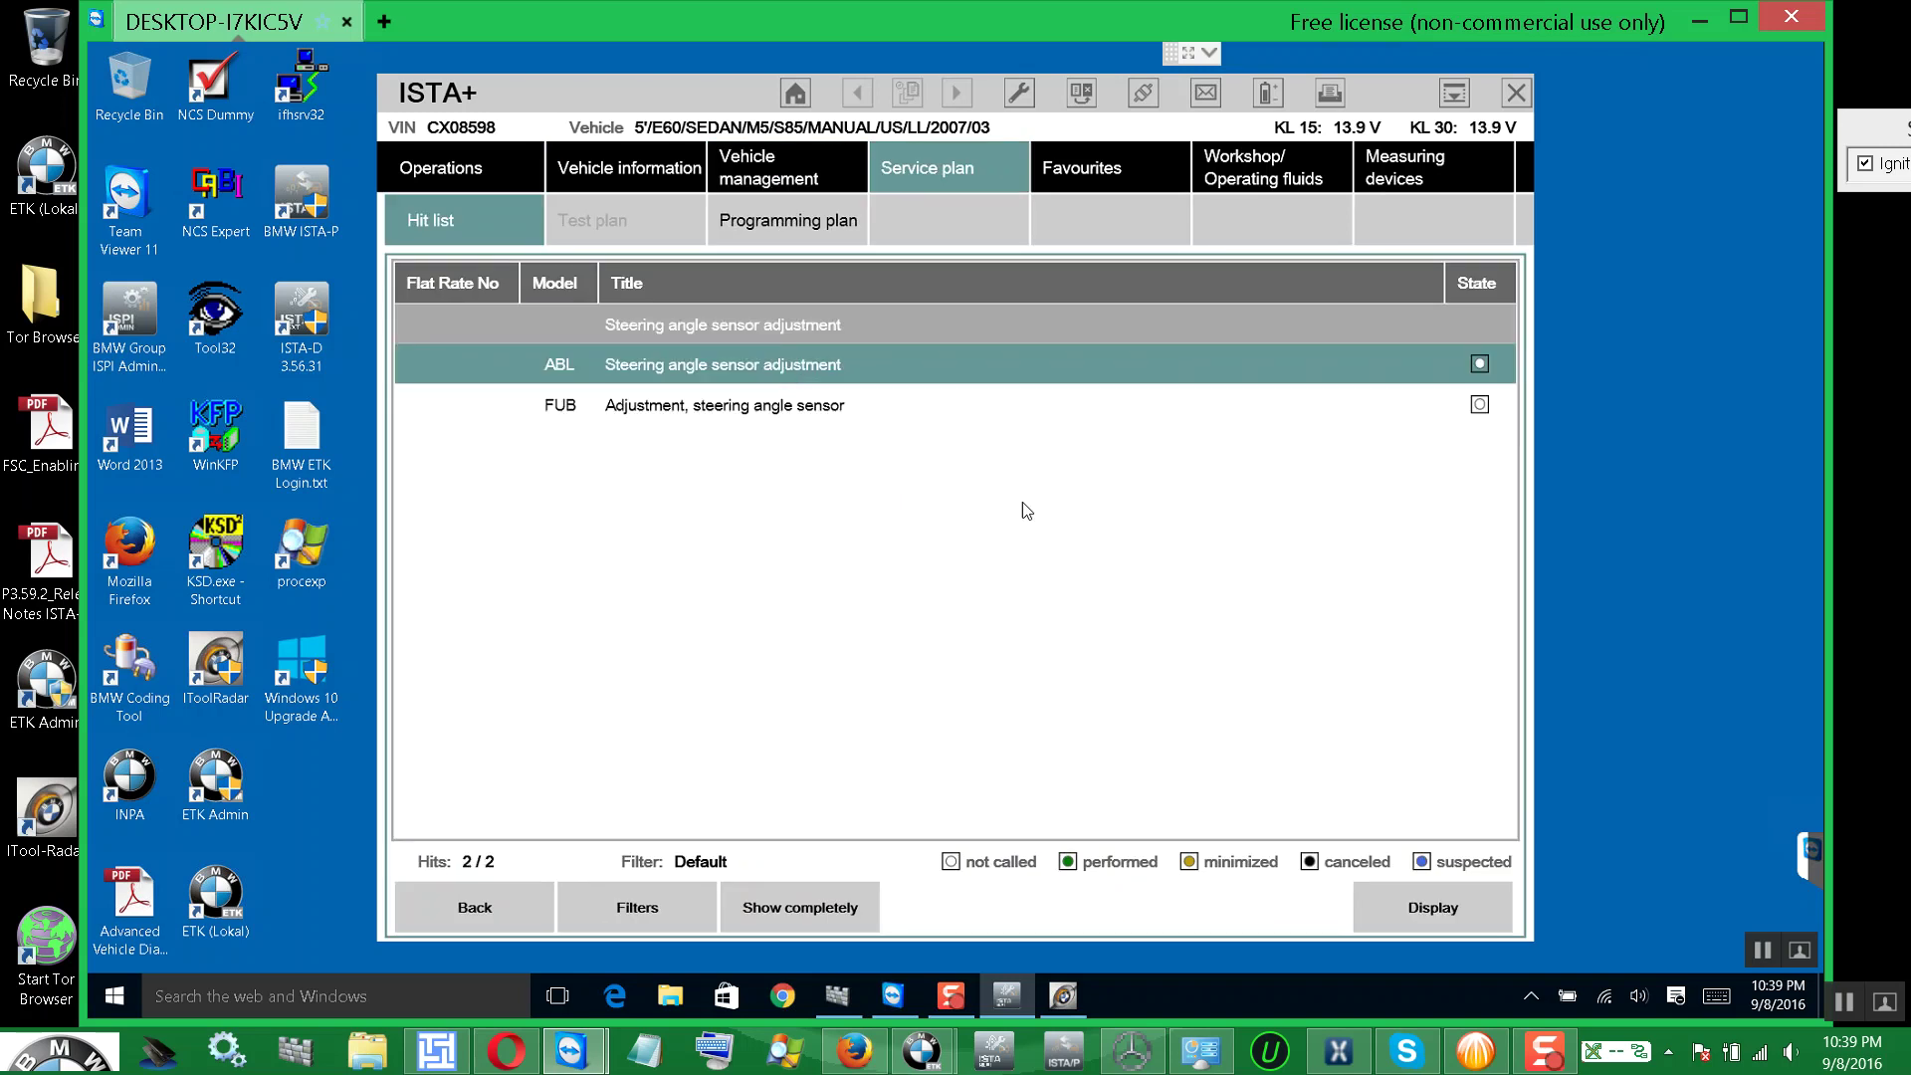
click(1420, 891)
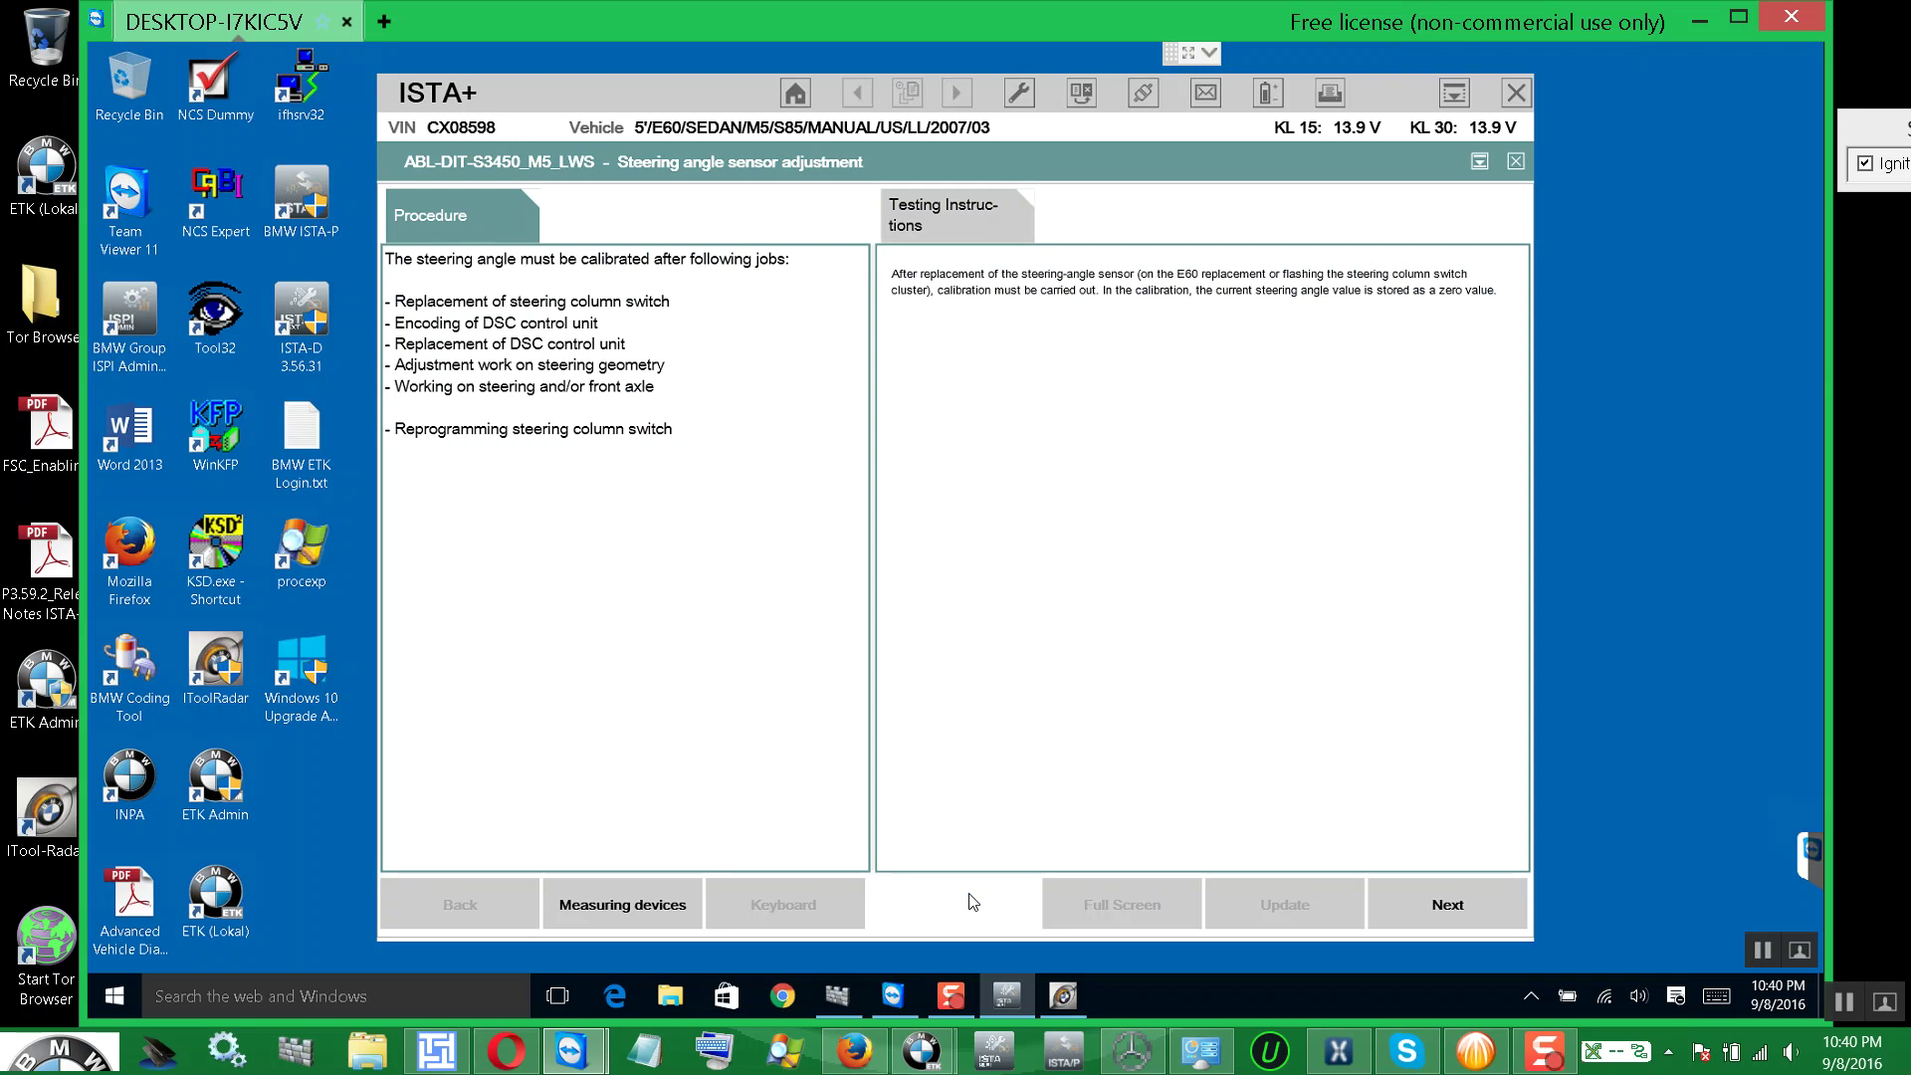
- Calibrate the steering angle with the front wheels straight ahead and complete the procedure, including its fault memory clearing and steering angle check
click(1450, 905)
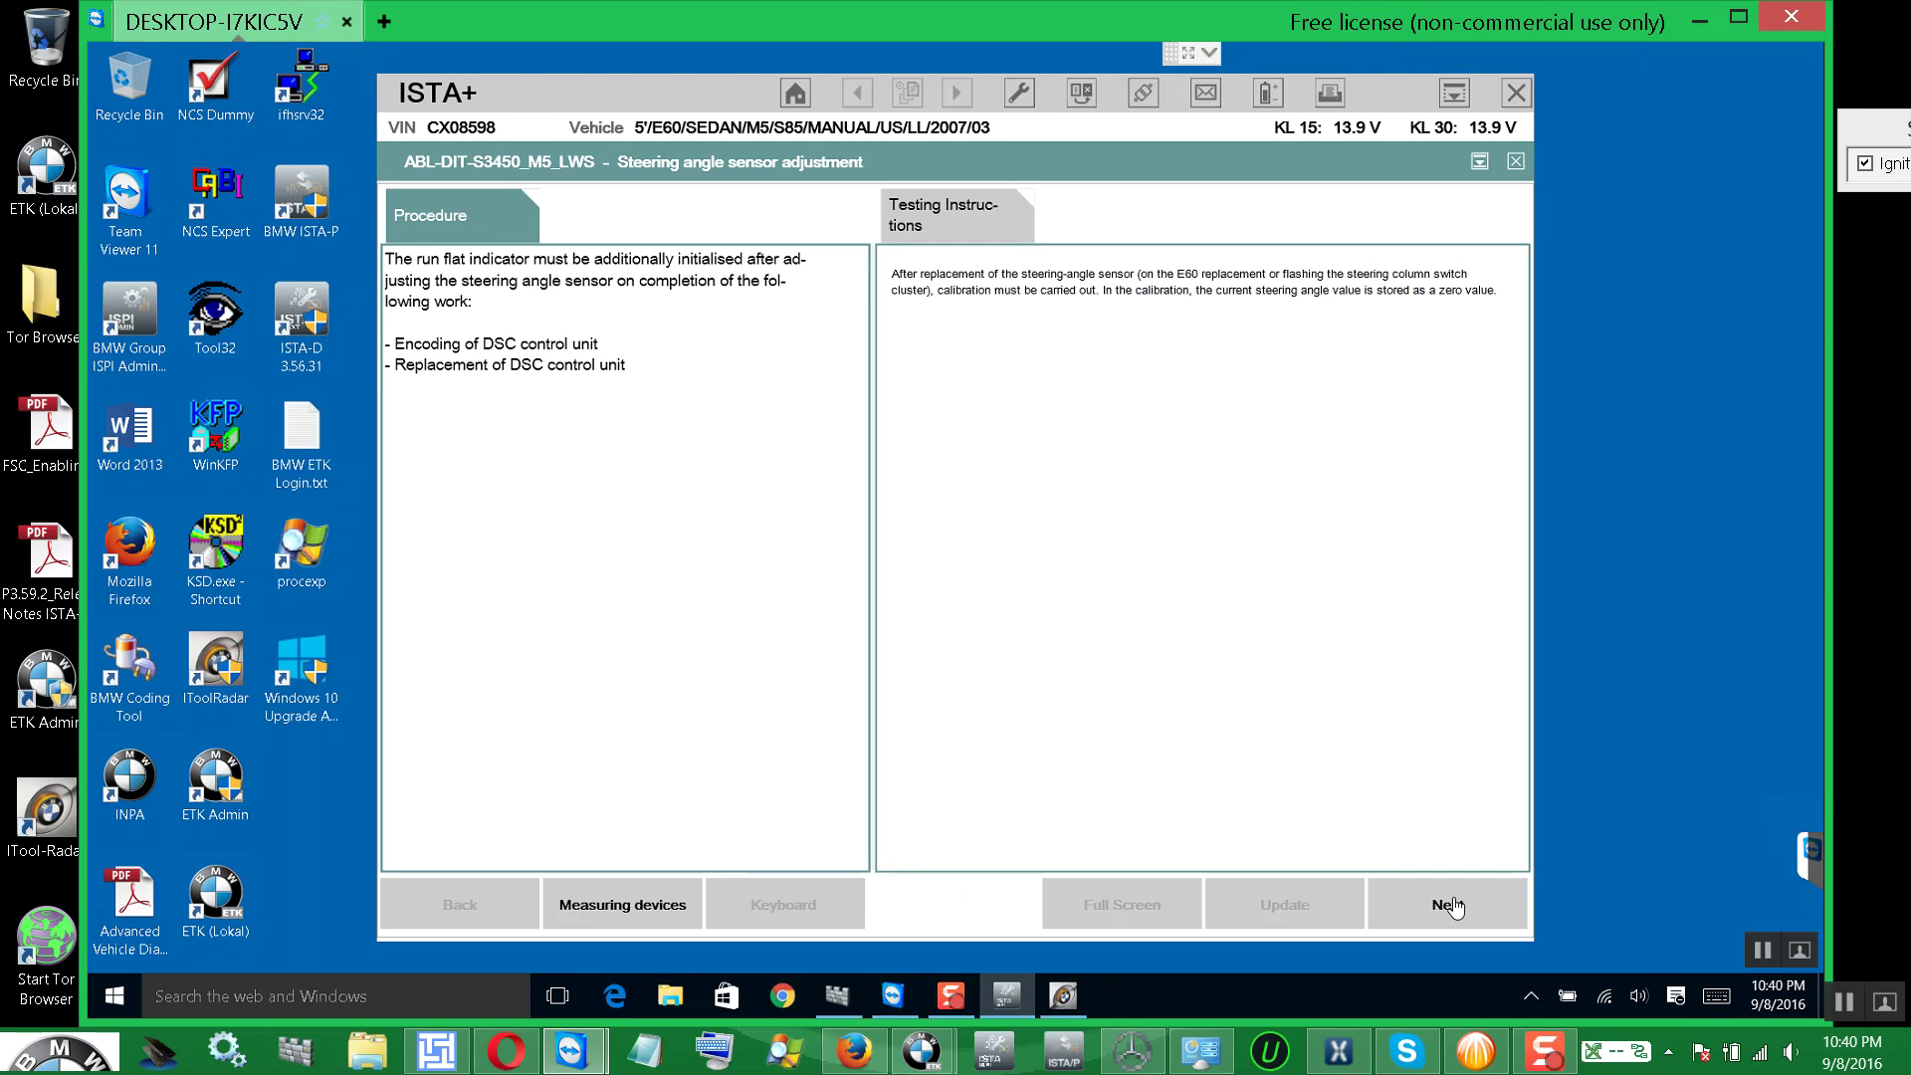
click(1453, 901)
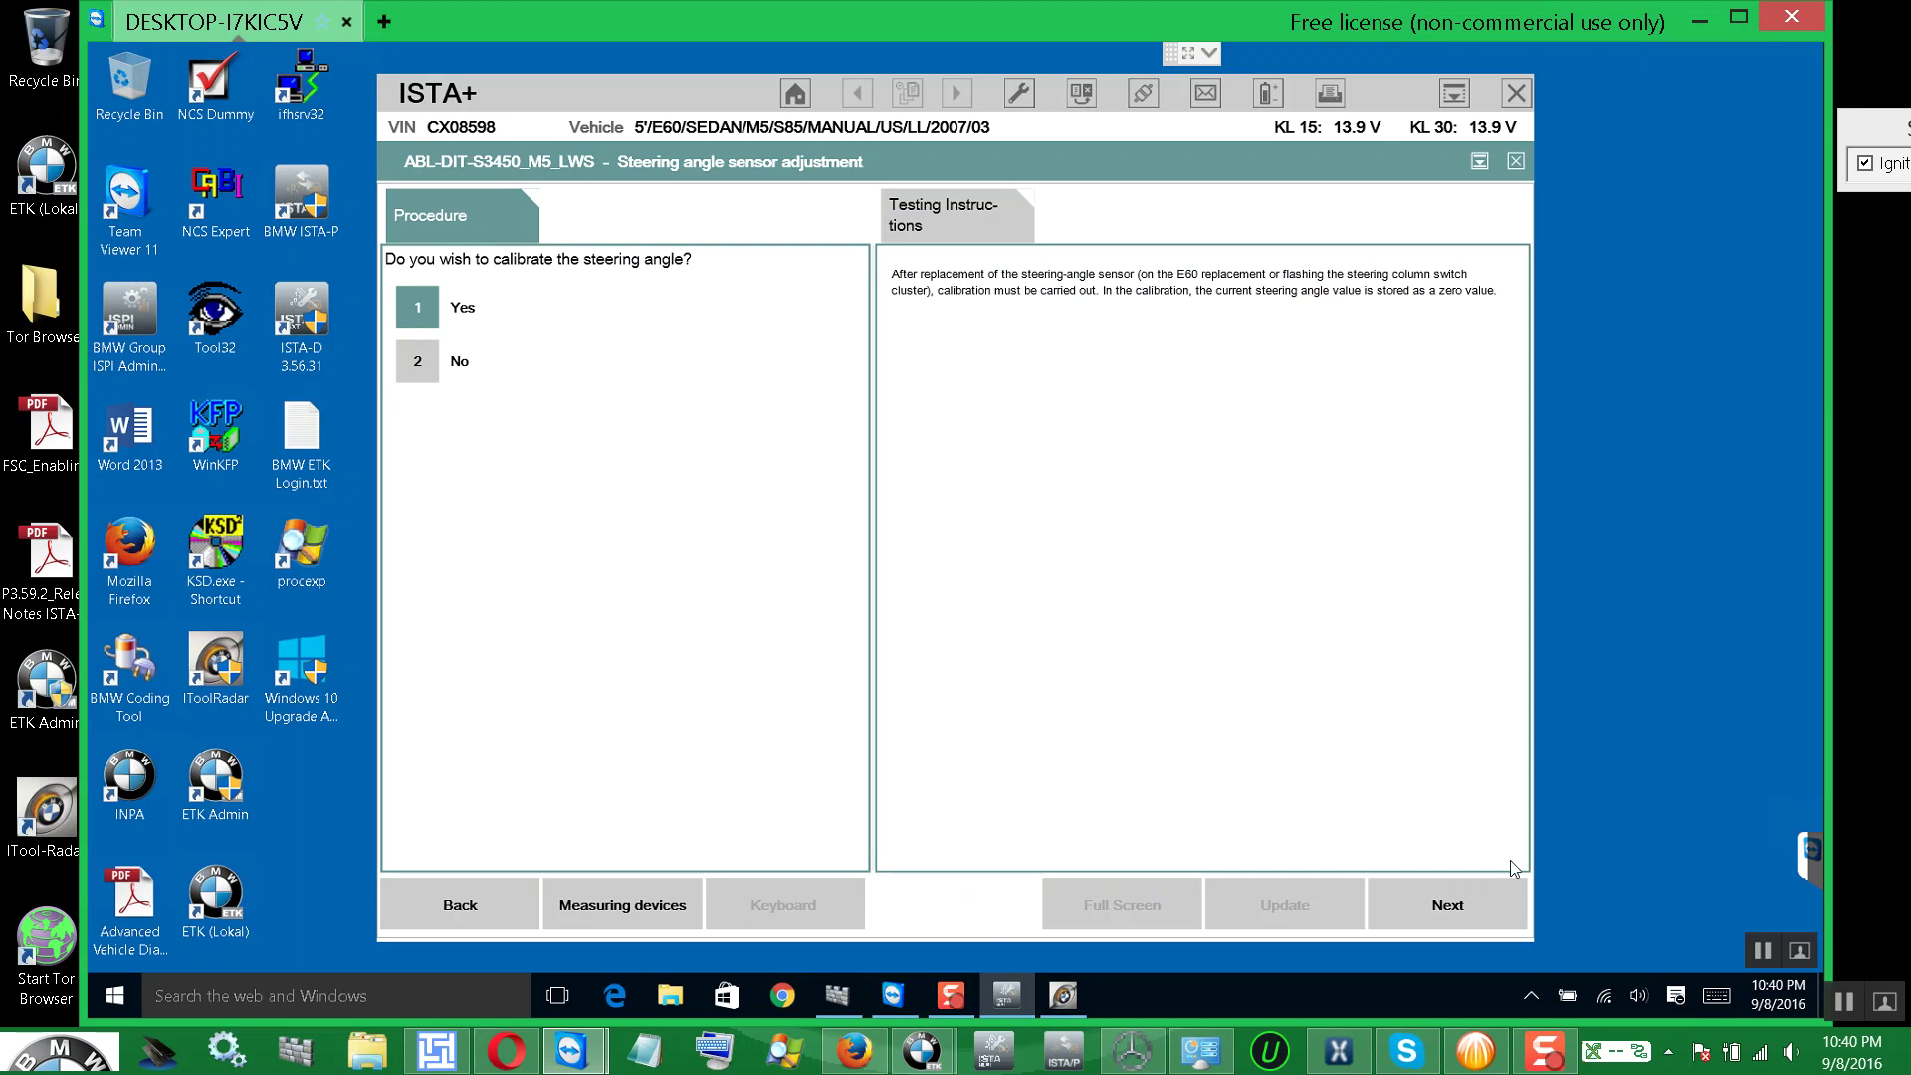
click(1445, 908)
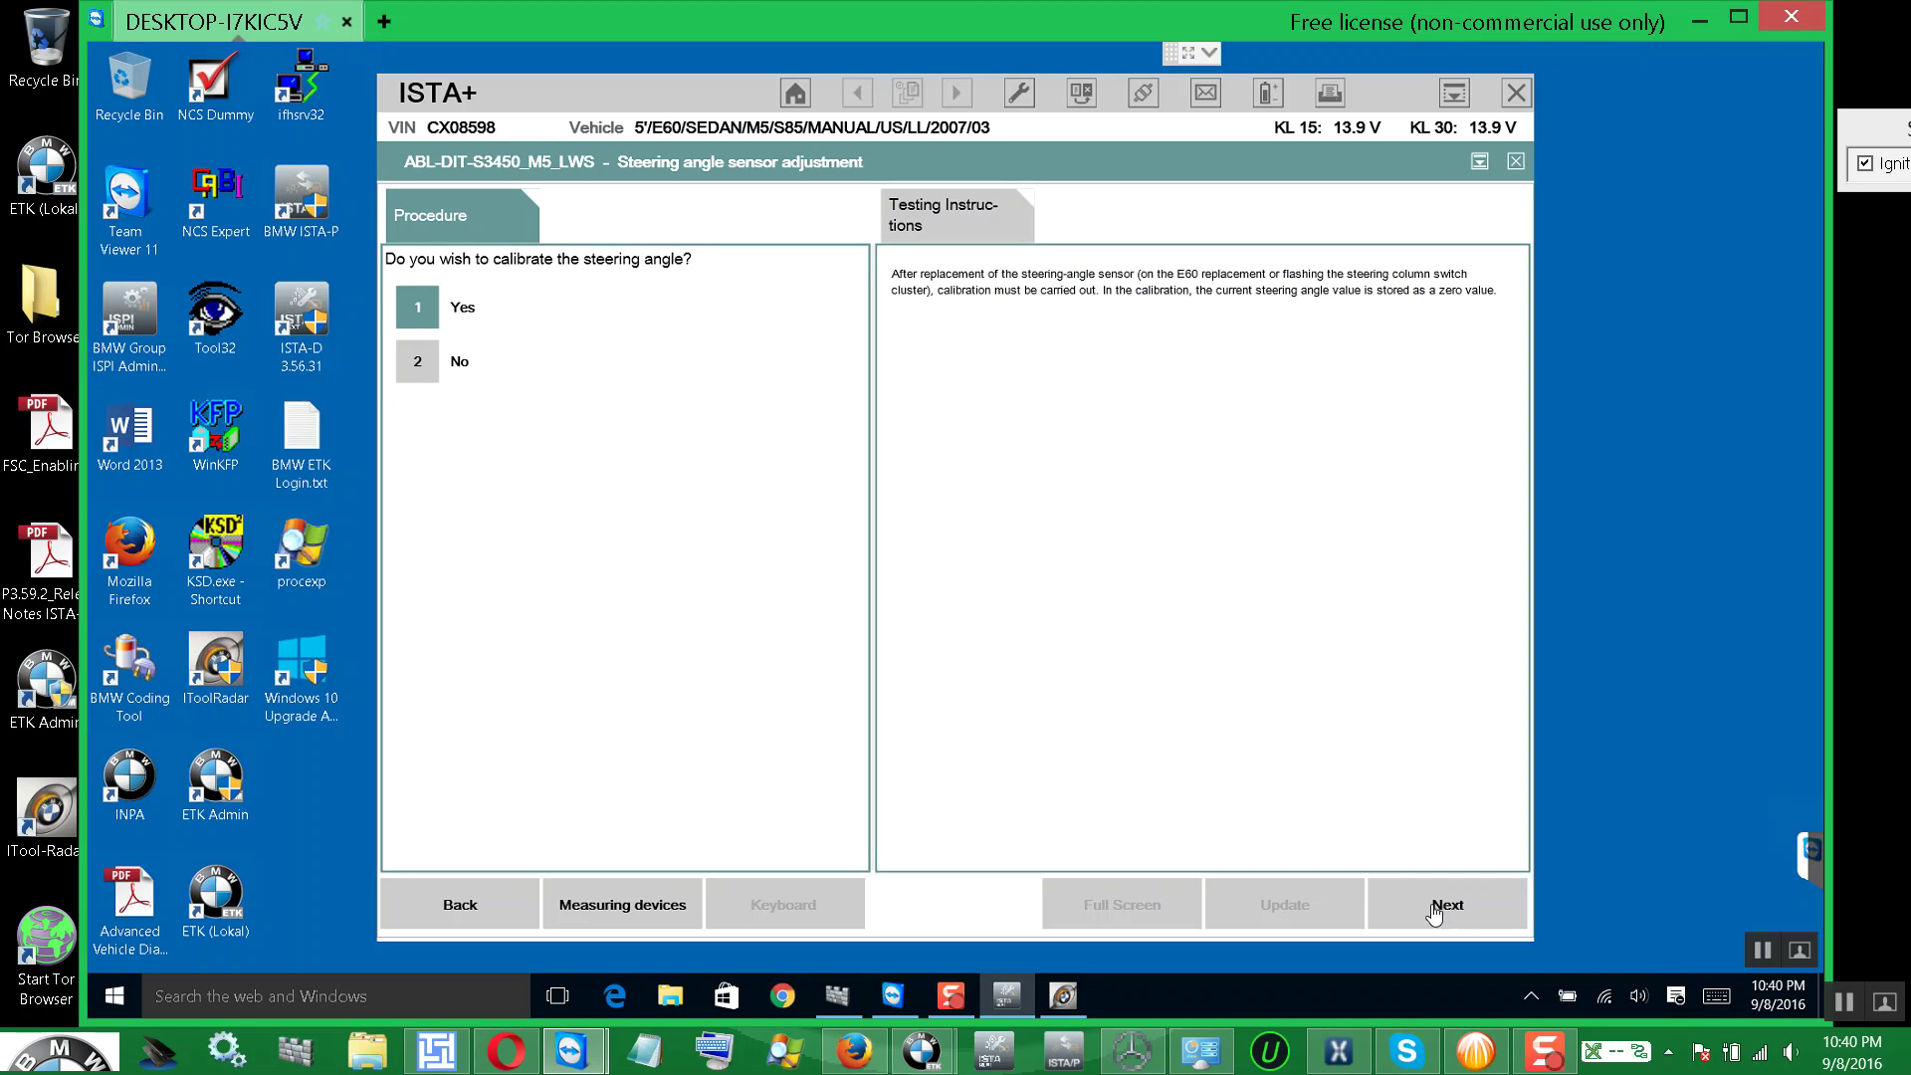
double_click(679, 92)
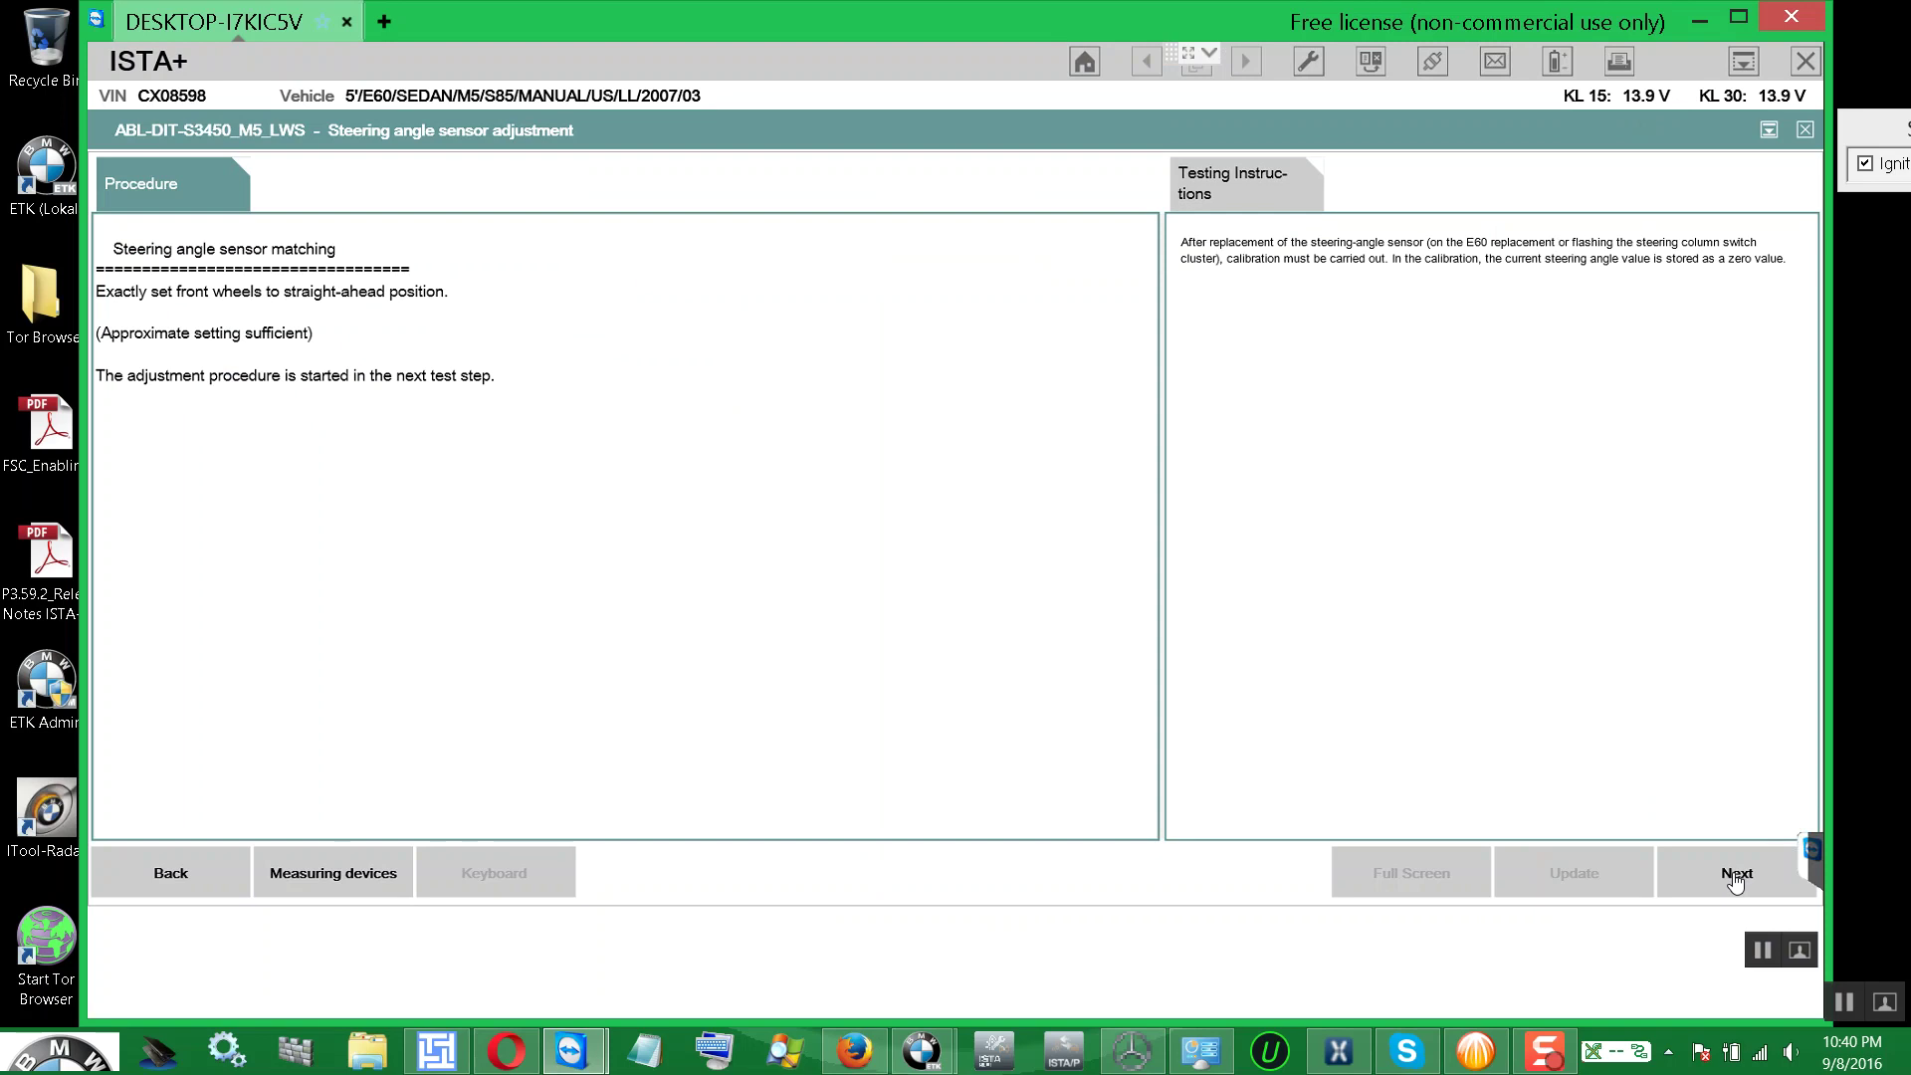
click(1735, 880)
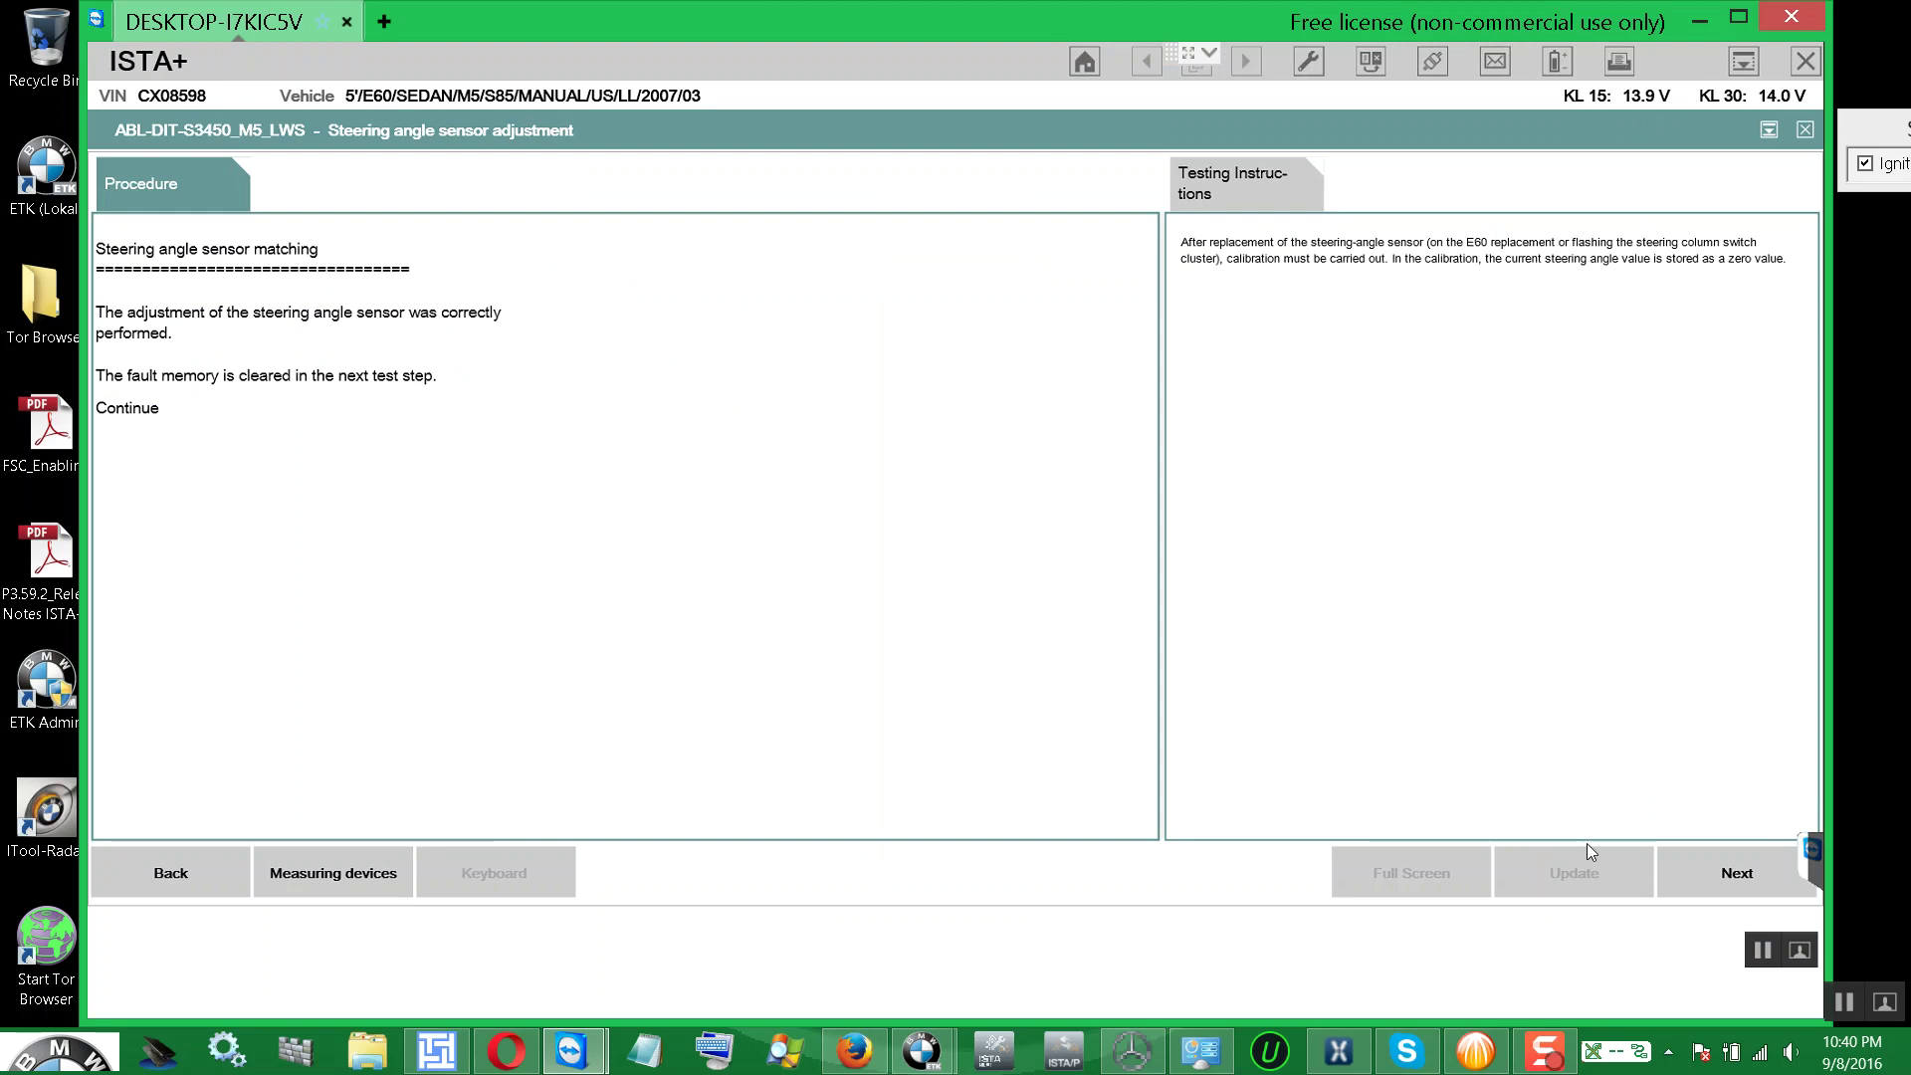
click(1716, 870)
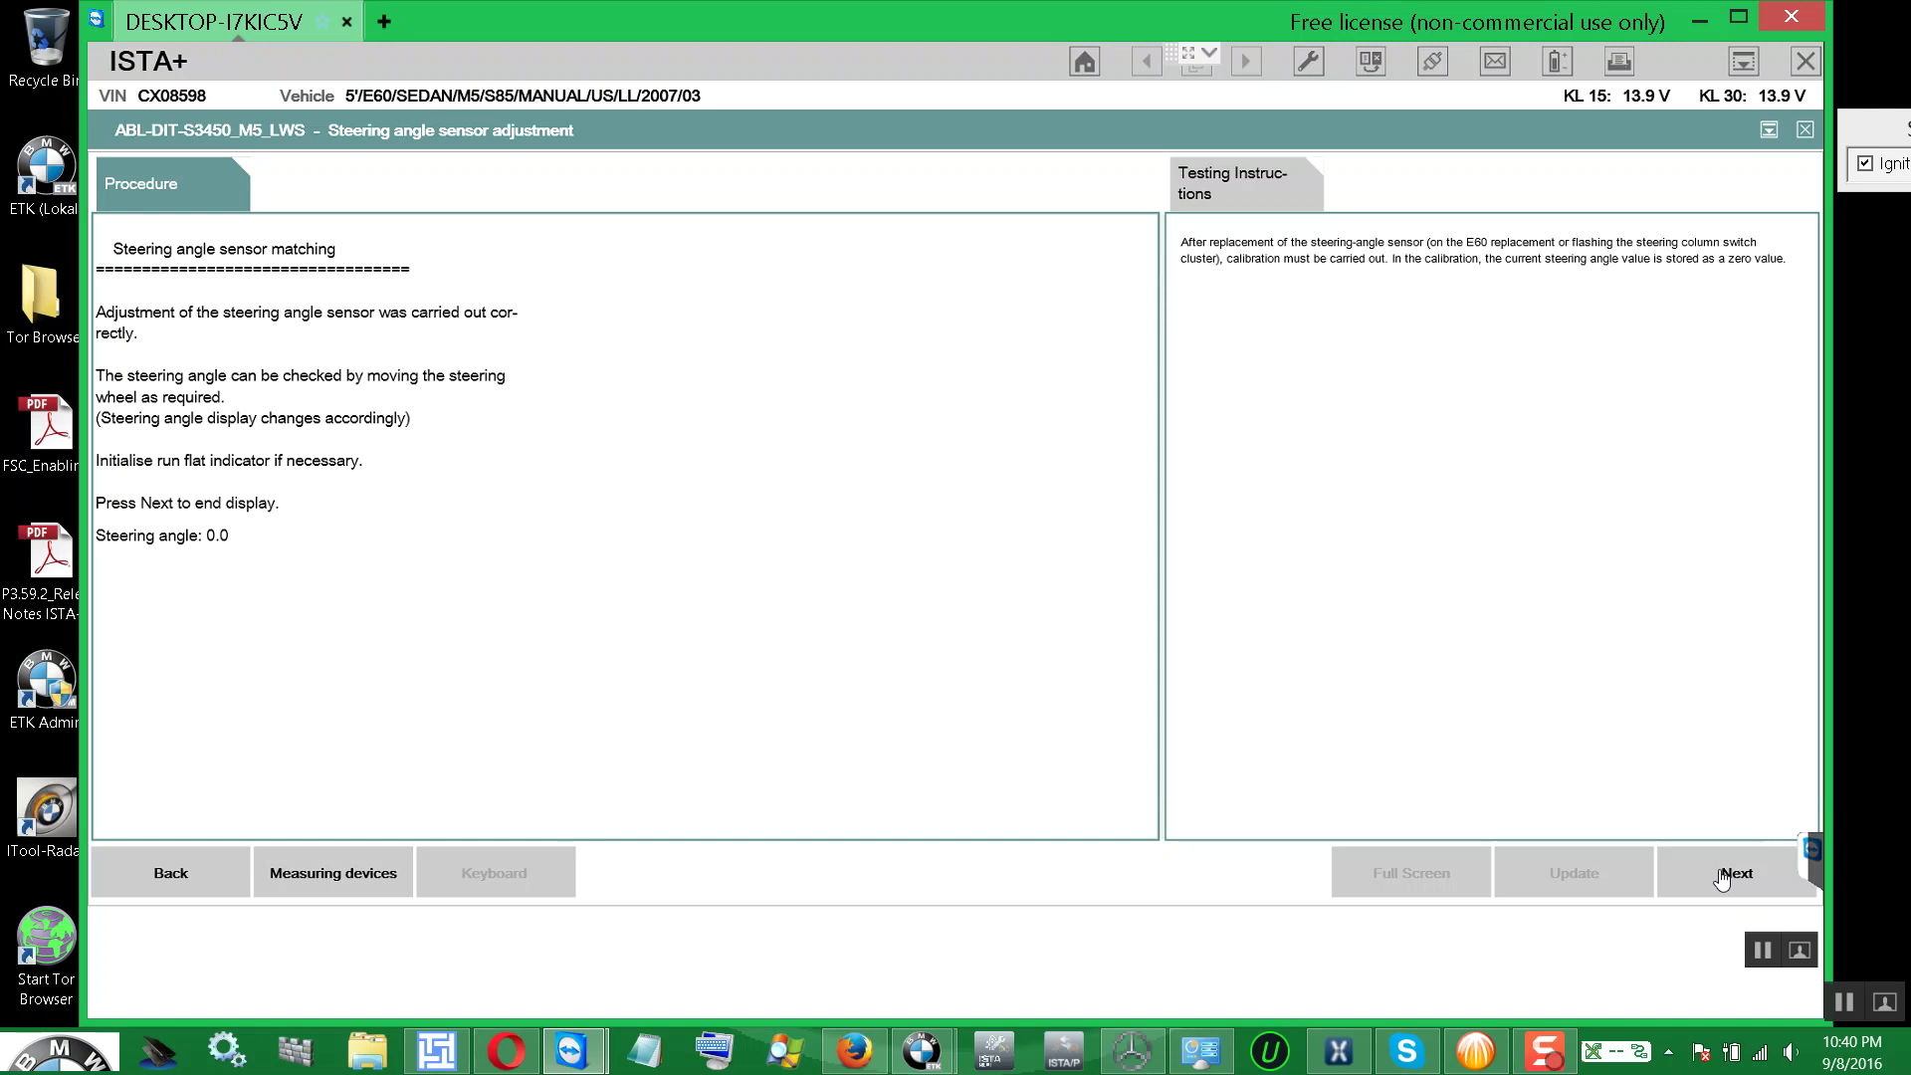
click(1722, 880)
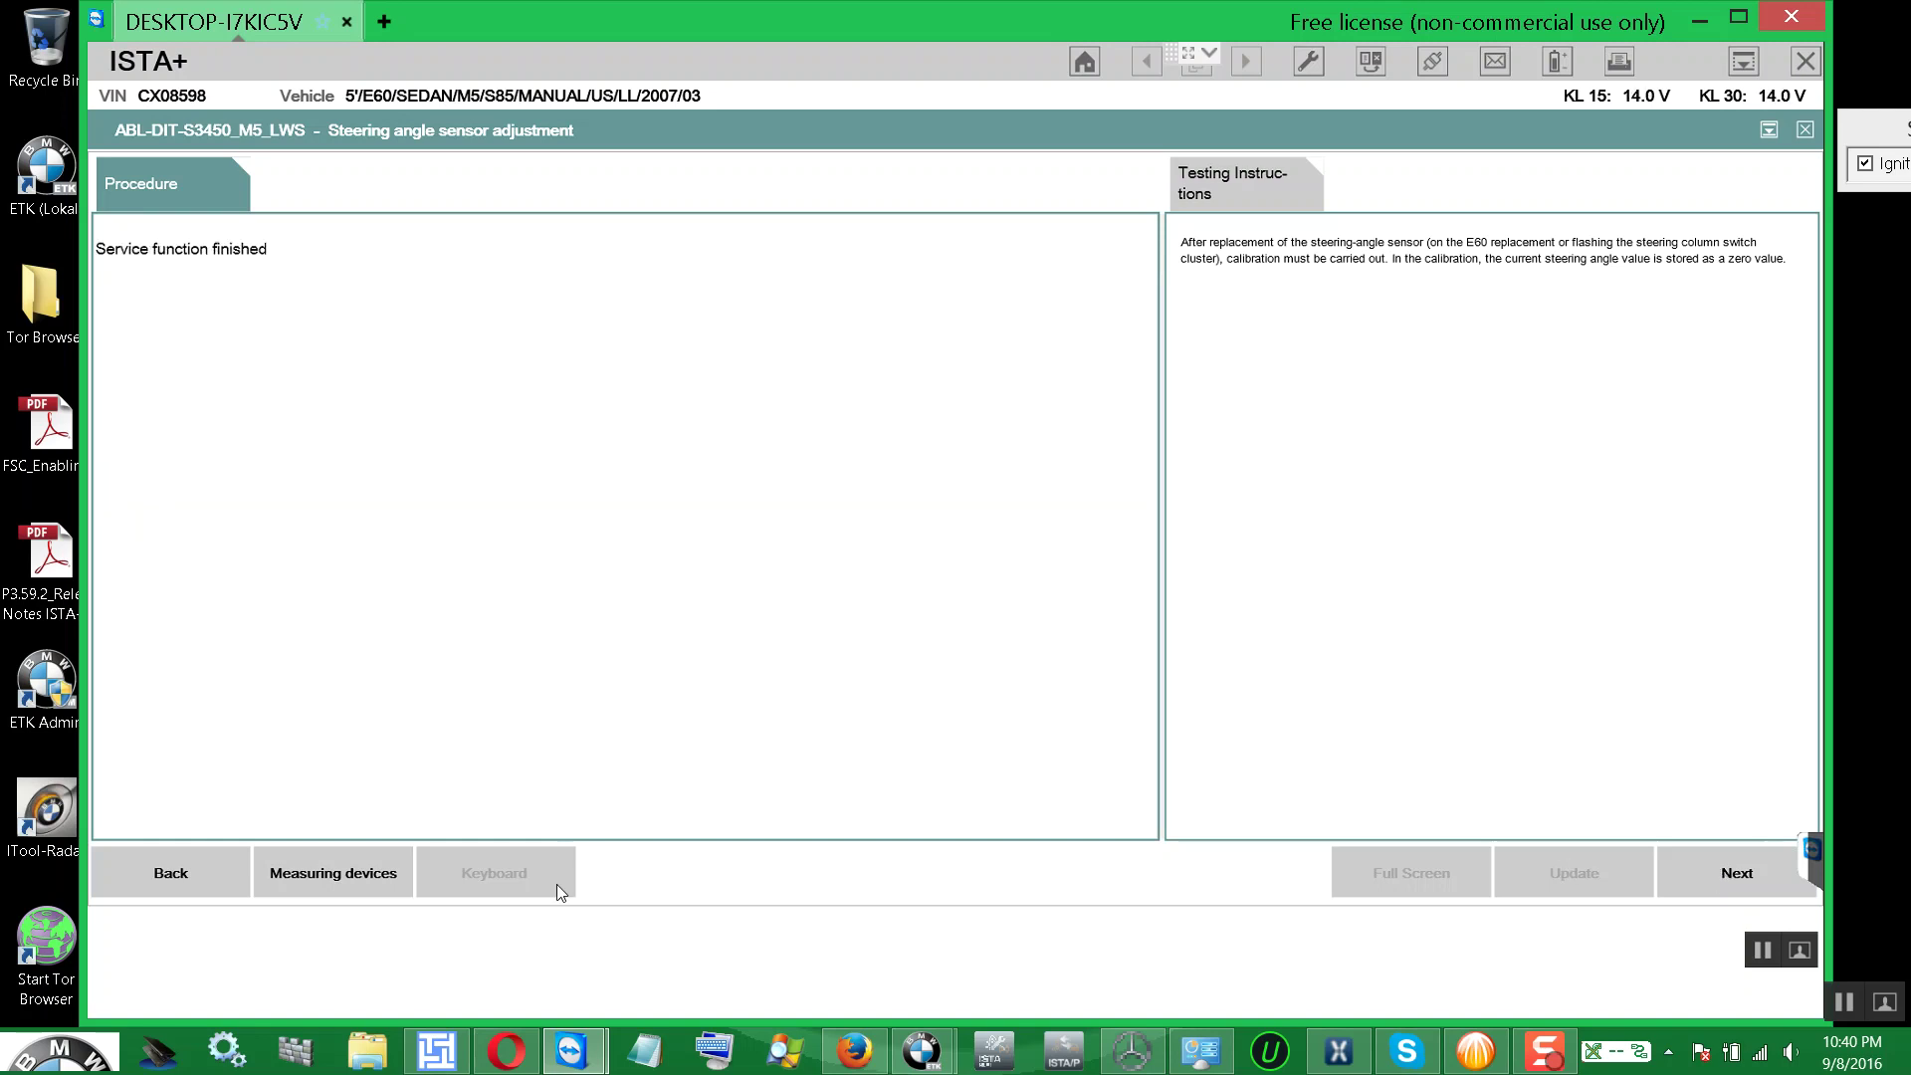
click(1731, 880)
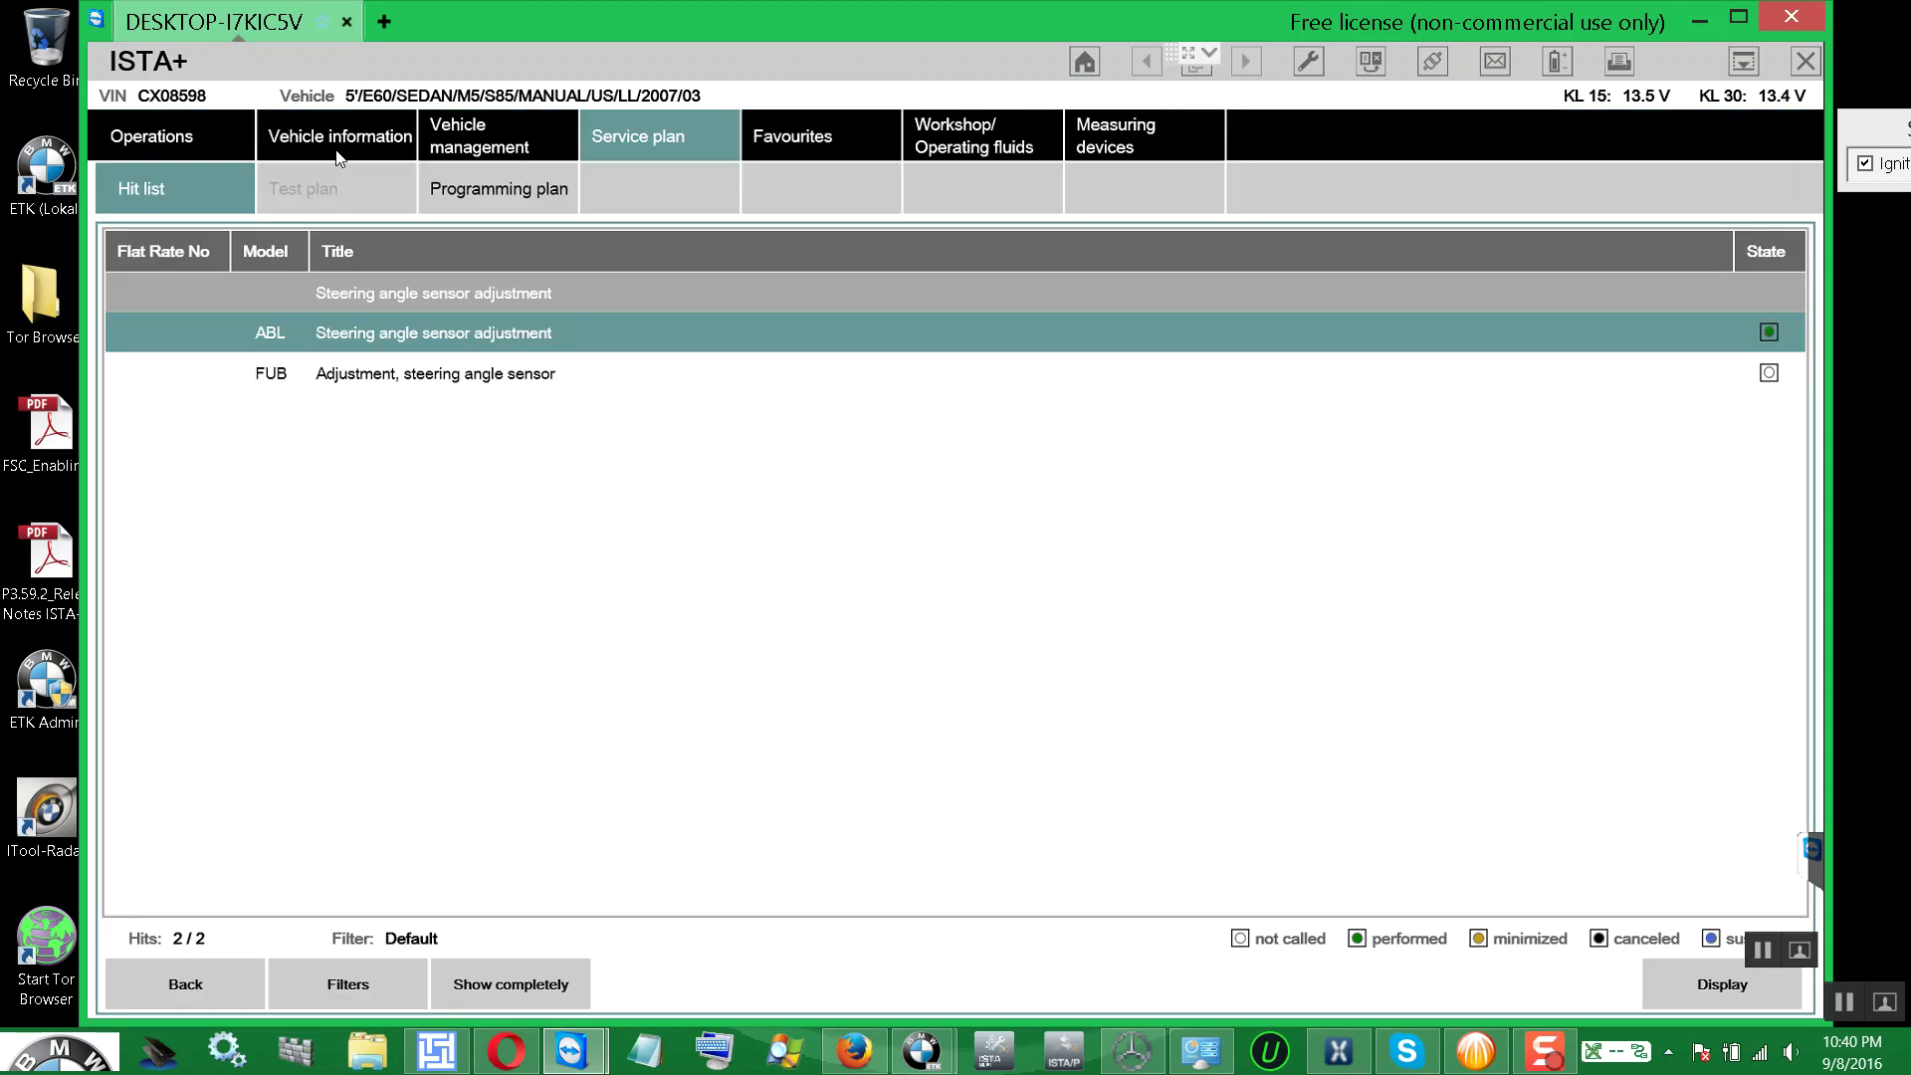
- Display the fault memory from the vehicle's control unit tree and clear all error memories
click(198, 988)
click(352, 152)
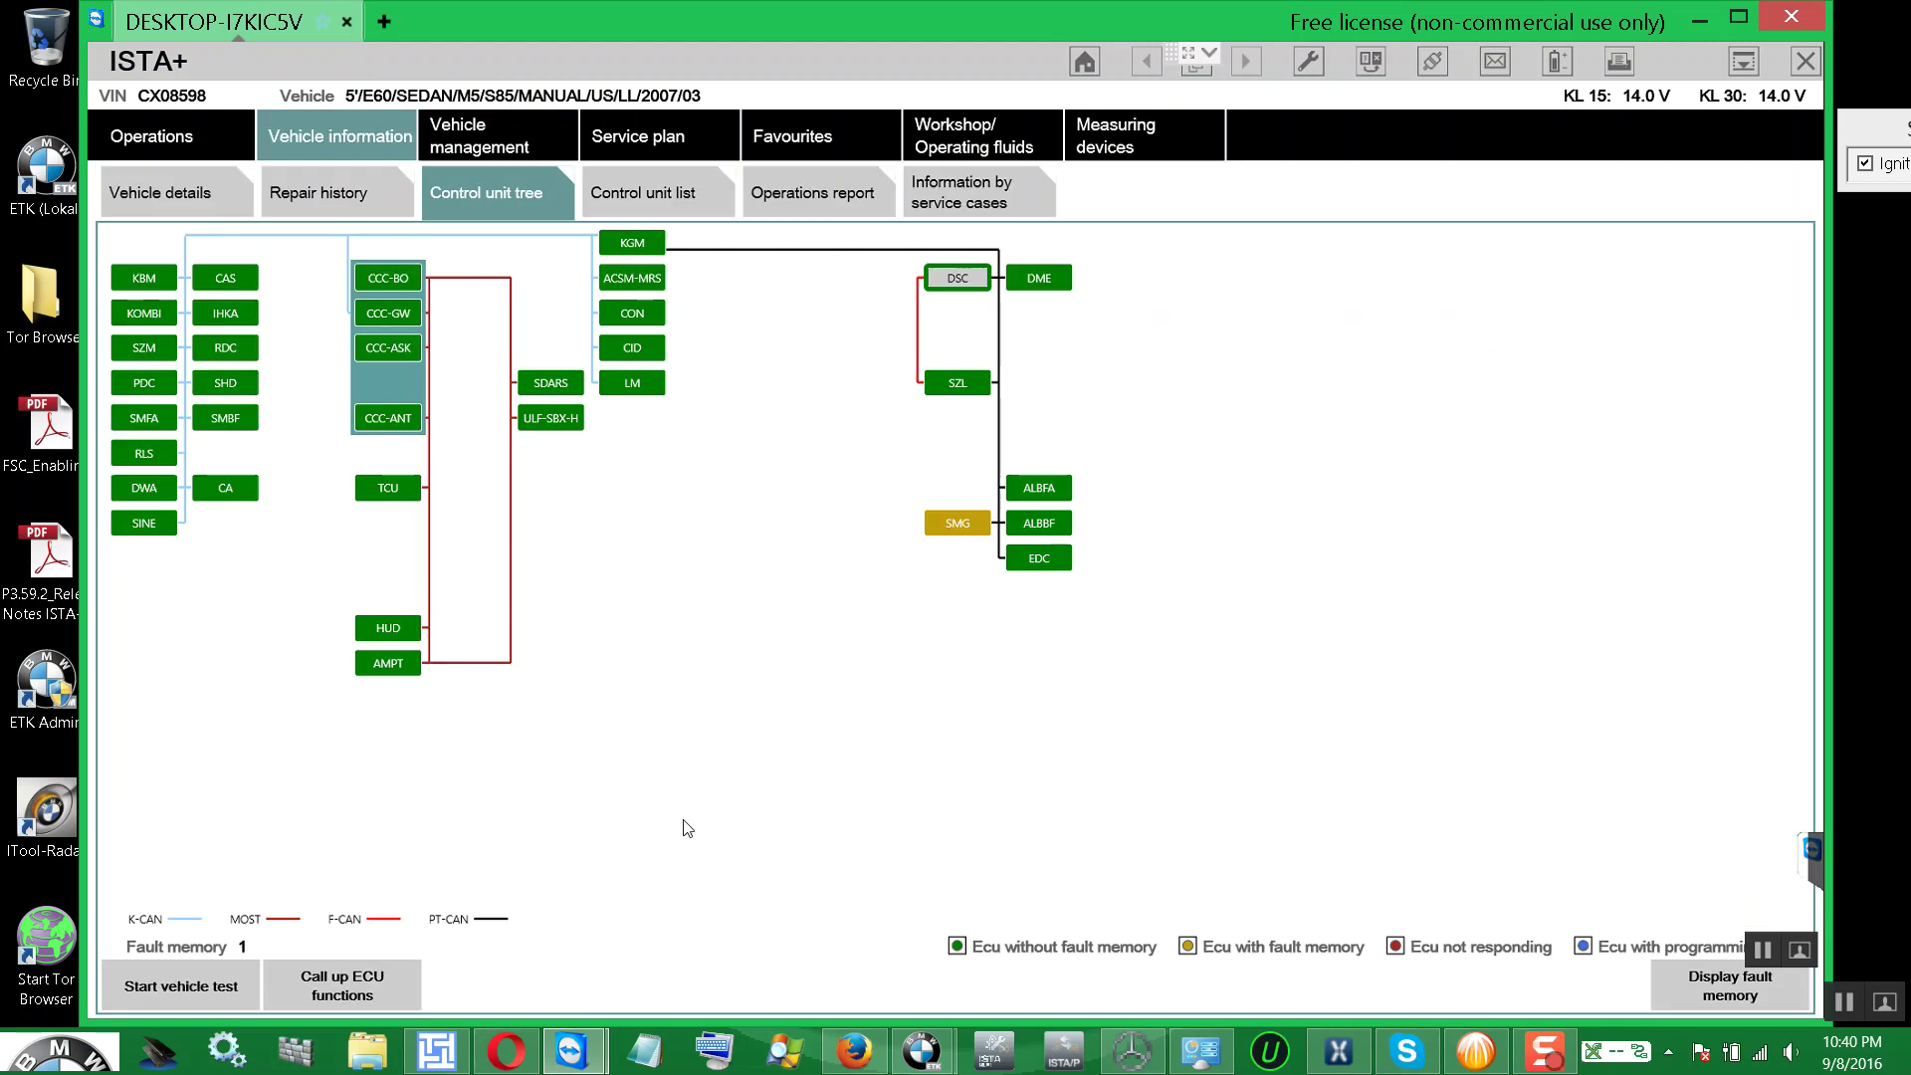
click(1705, 995)
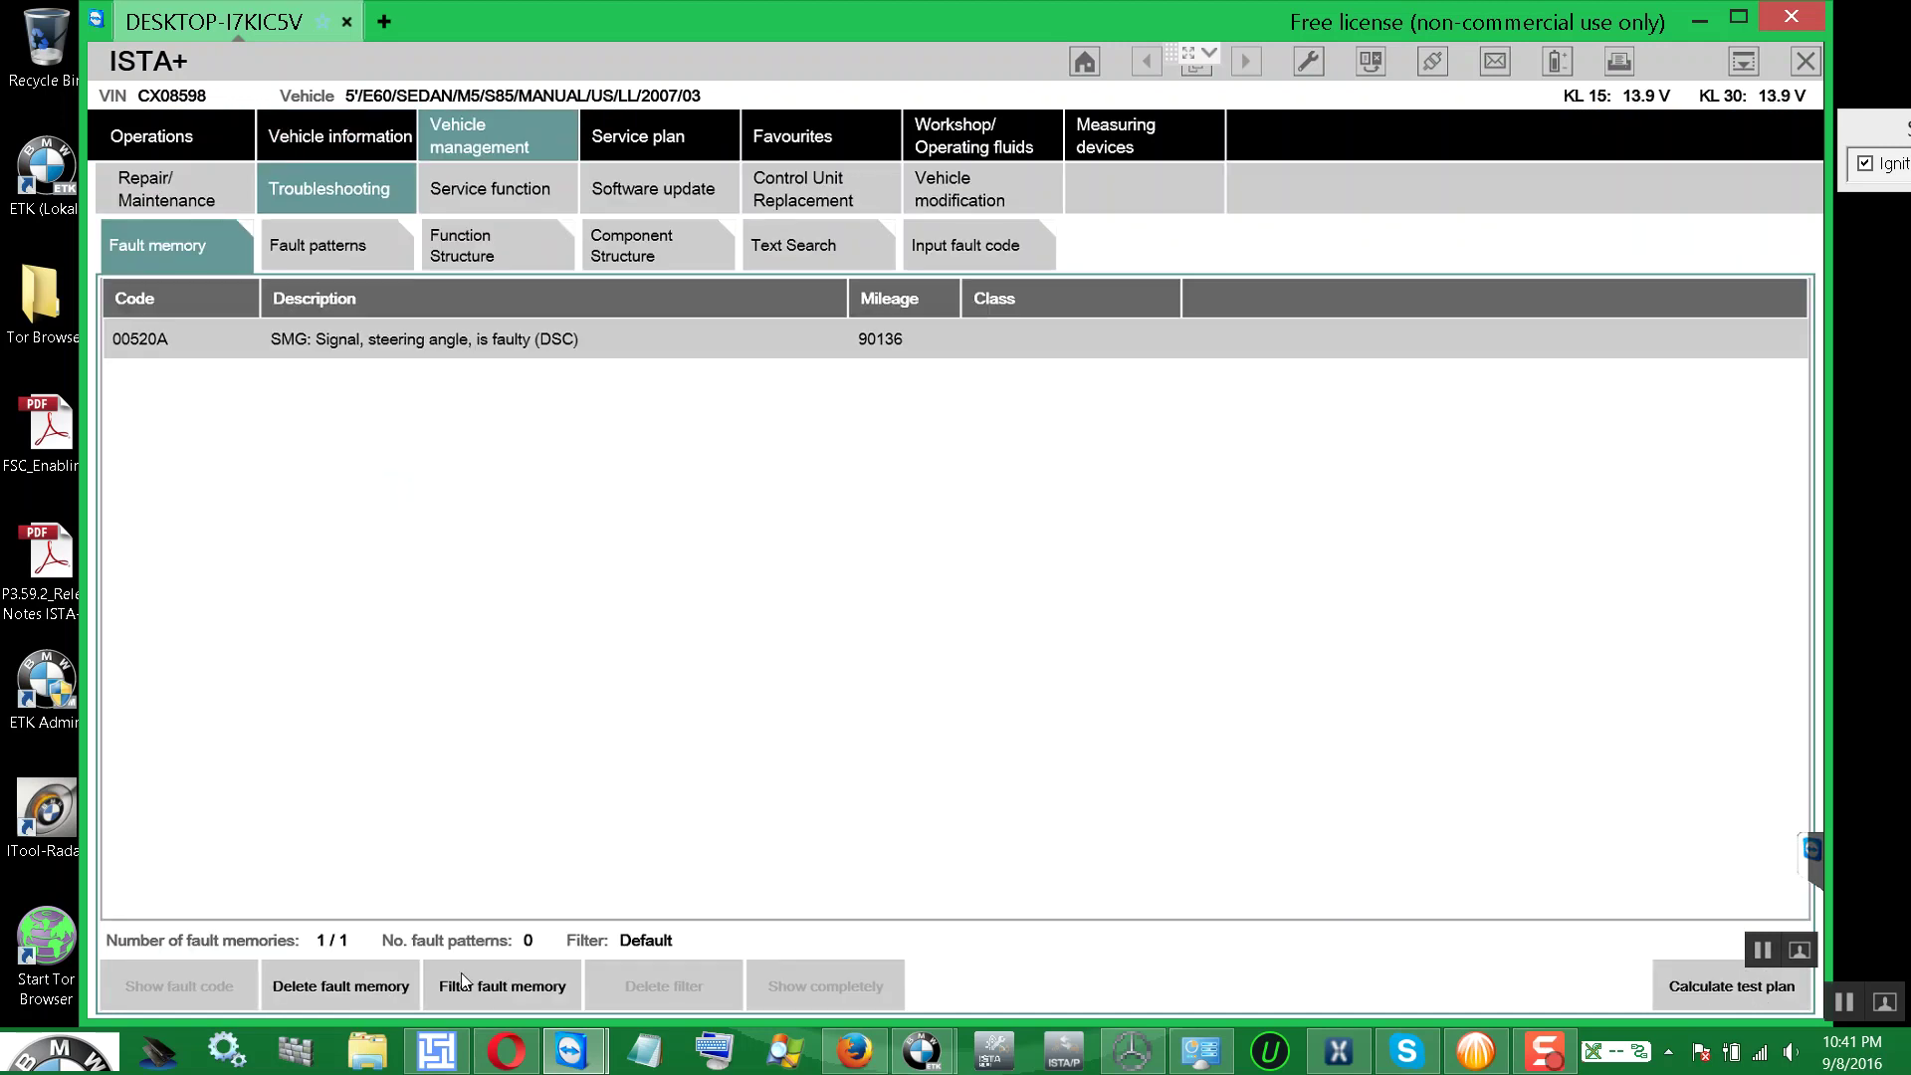
click(359, 987)
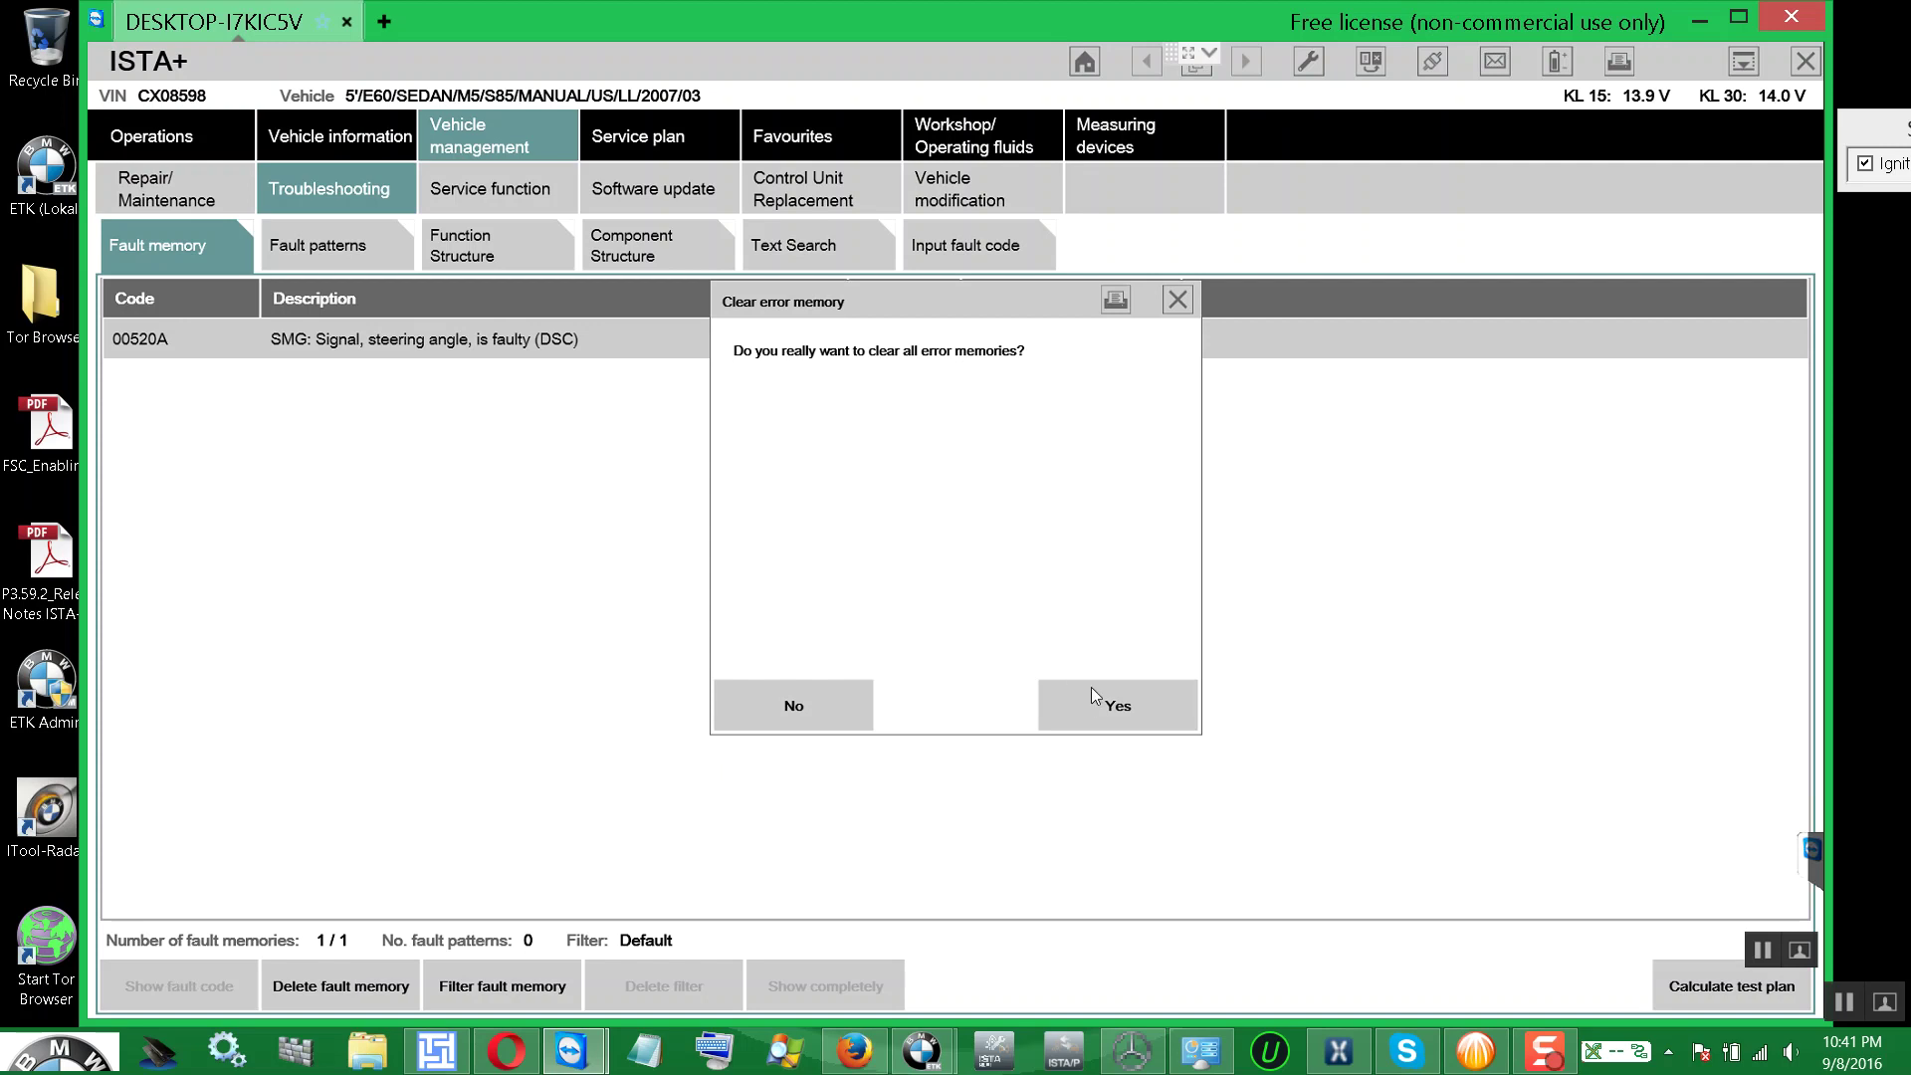
click(1092, 708)
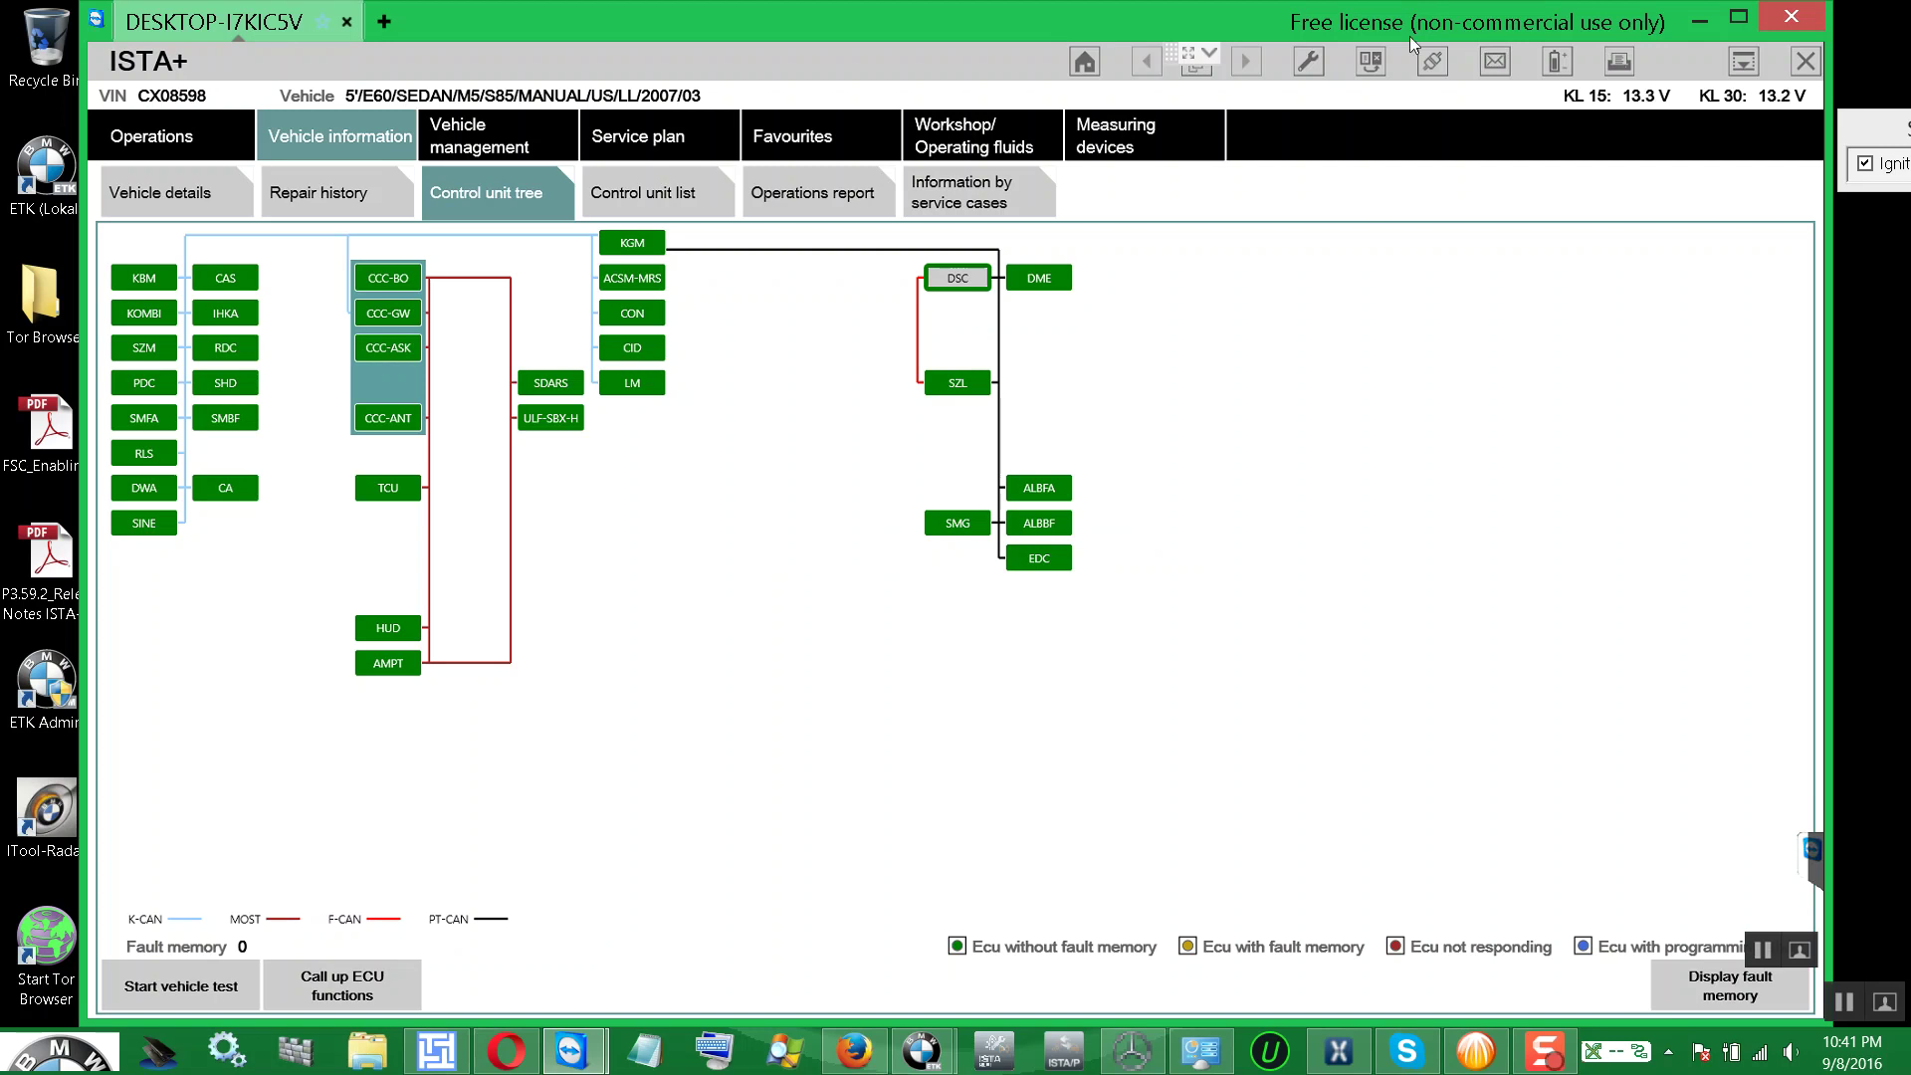
- Print the ECU tree of the vehicle and restore the ISTA+ window to its smaller size
click(1619, 61)
click(824, 438)
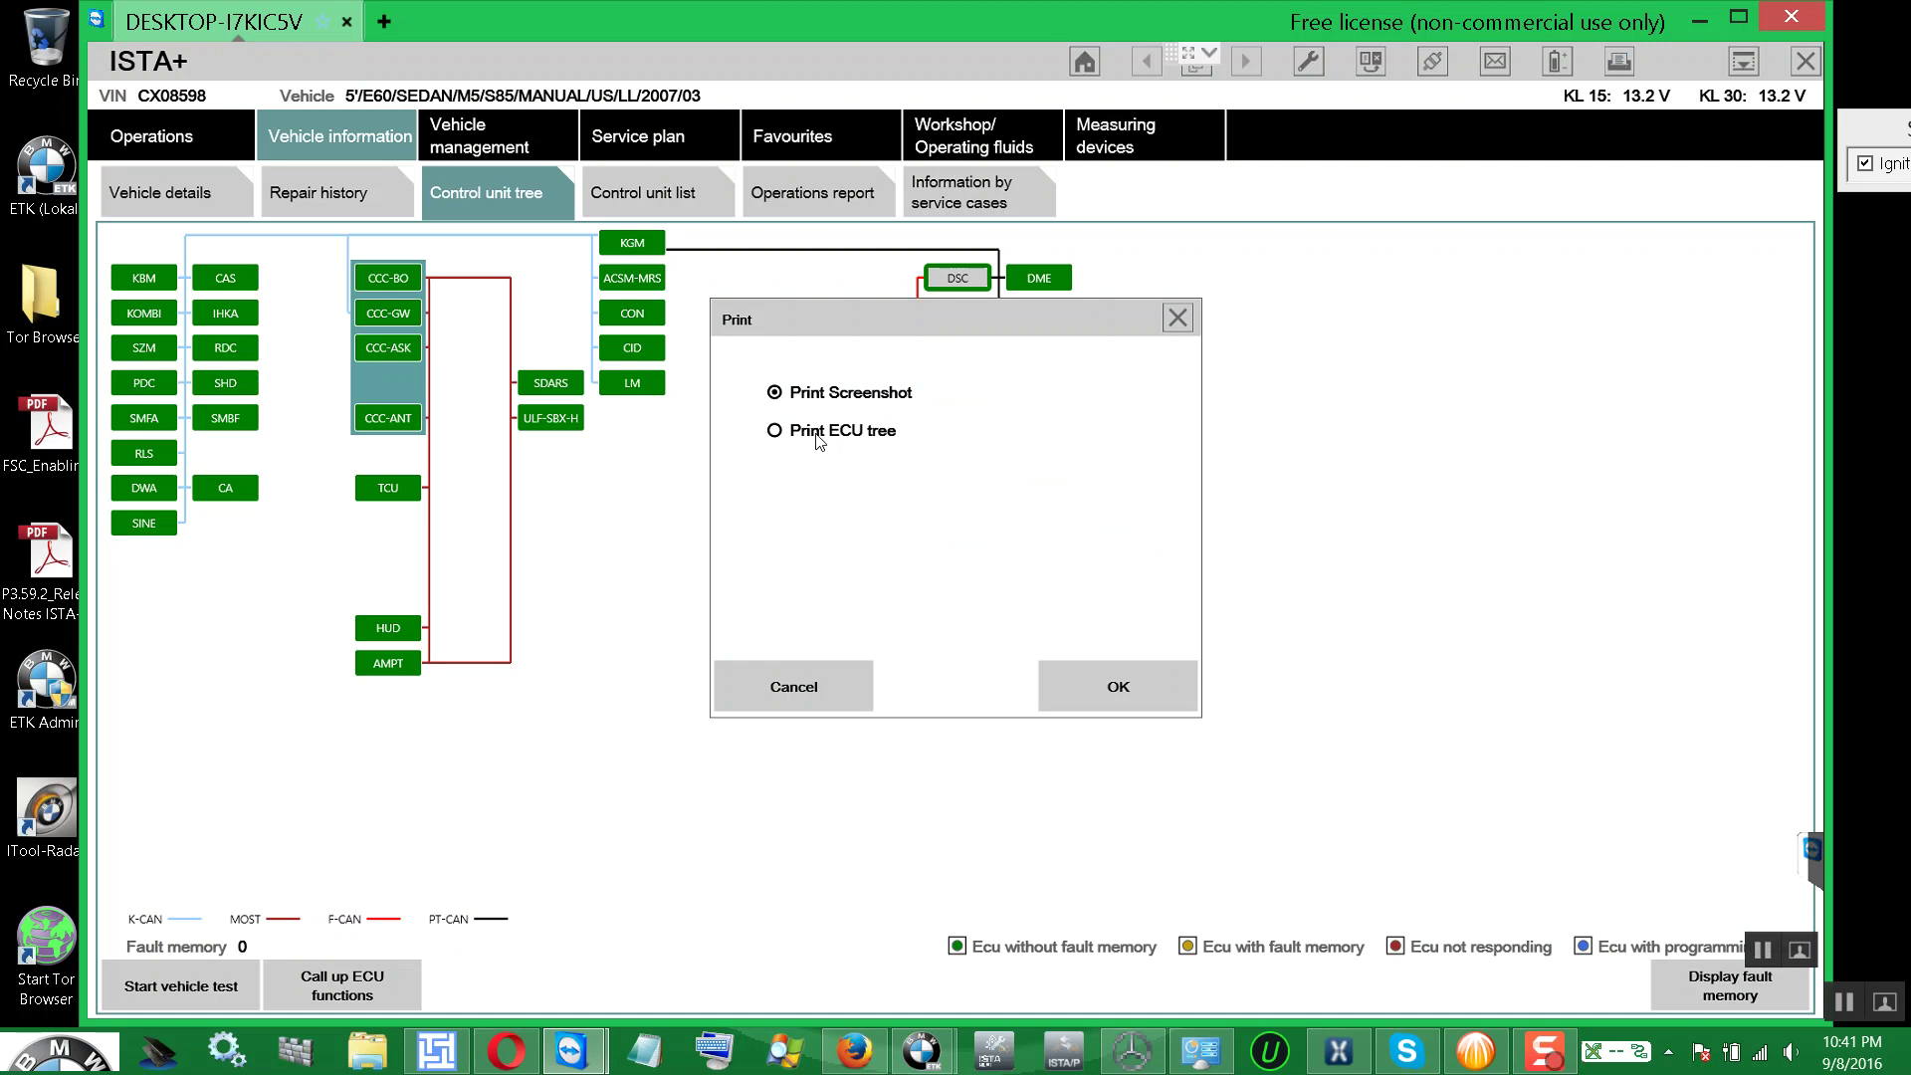
click(1119, 694)
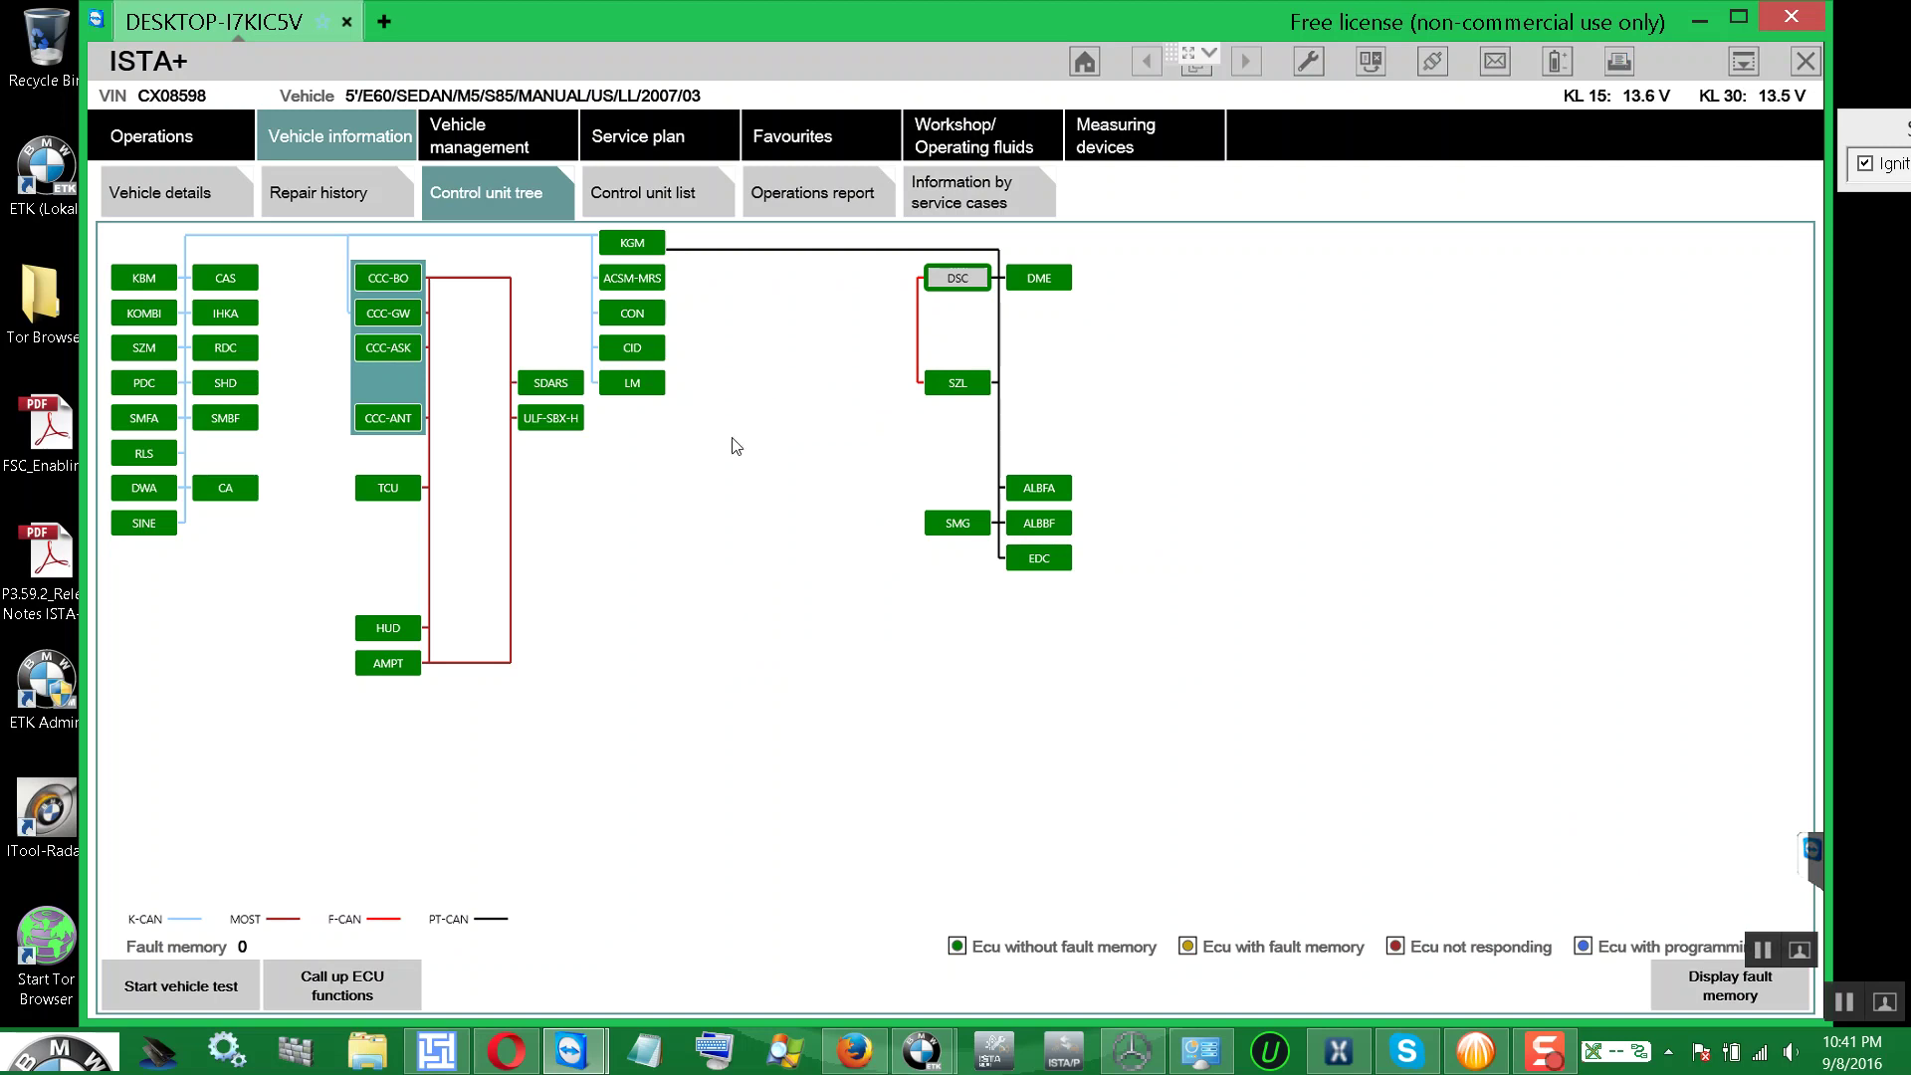
double_click(882, 61)
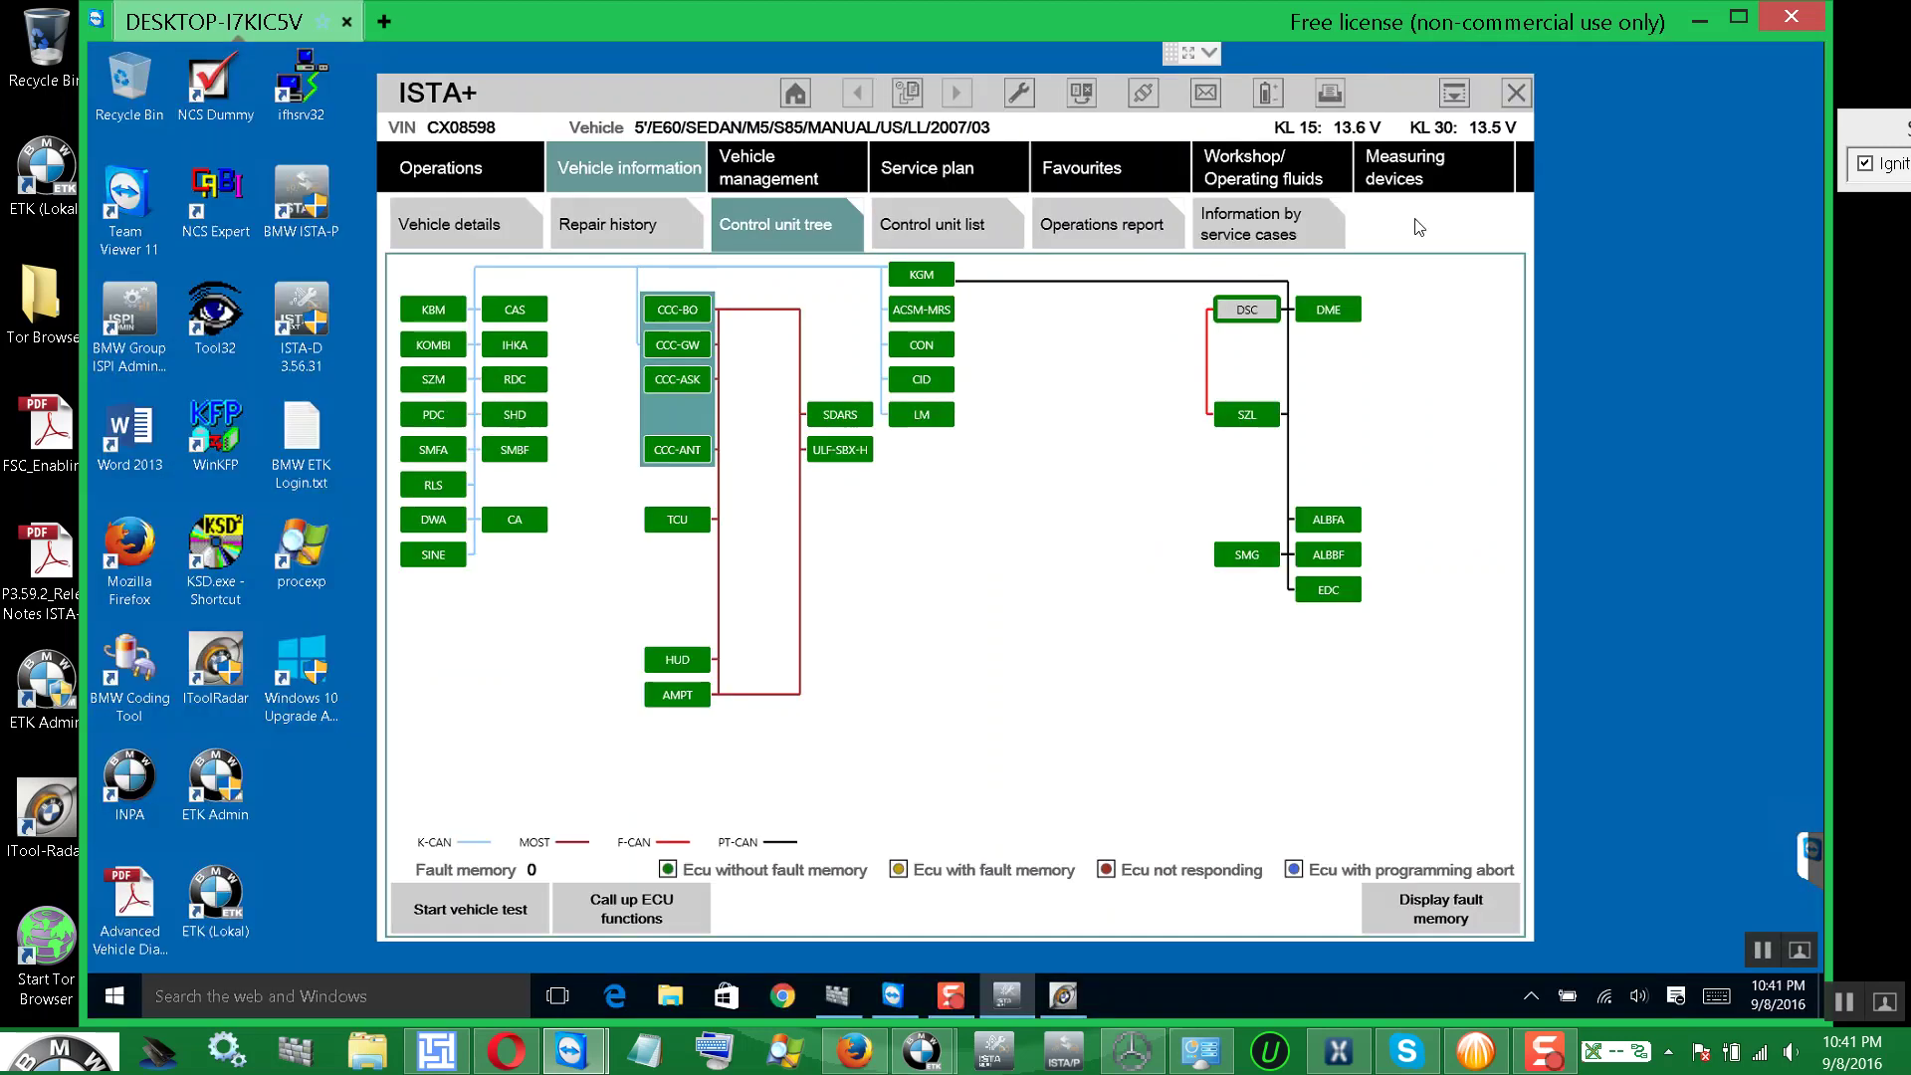